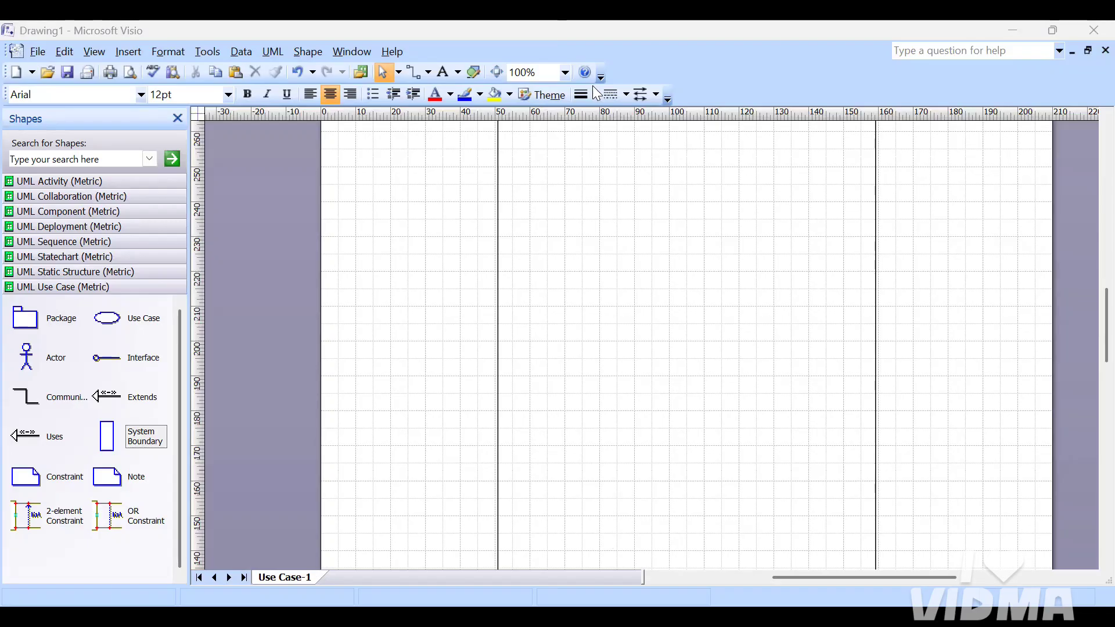
Look over the use case page with the SHOPPING MALL boundary and close the drawing by exiting Visio.
click(699, 335)
scroll(699, 336, up, 10)
scroll(699, 335, down, 10)
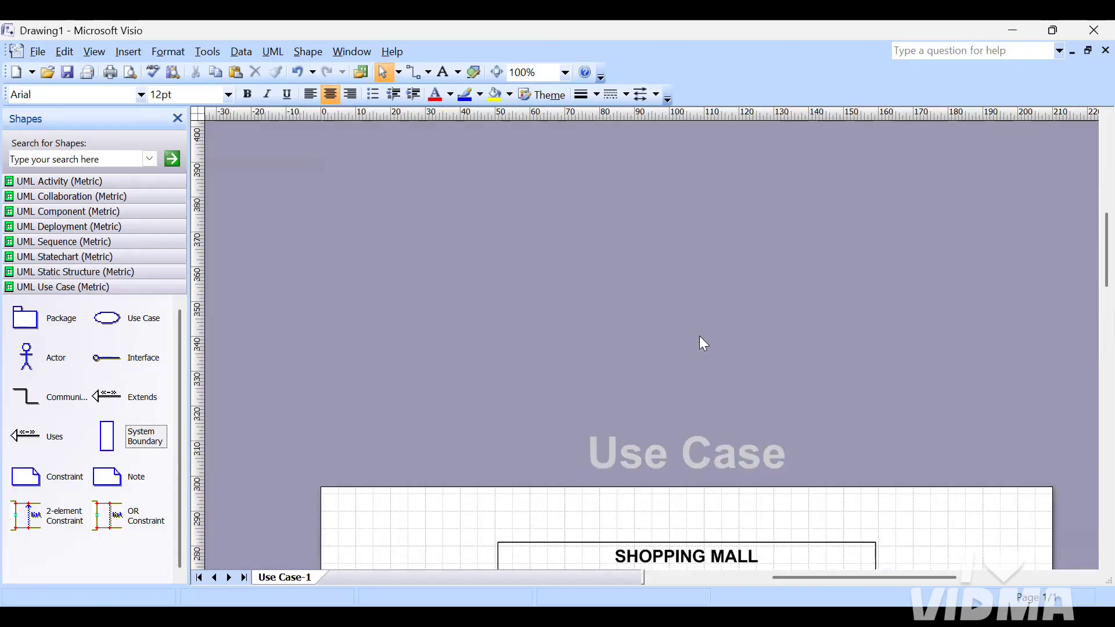
scroll(700, 337, up, 10)
scroll(700, 337, down, 7)
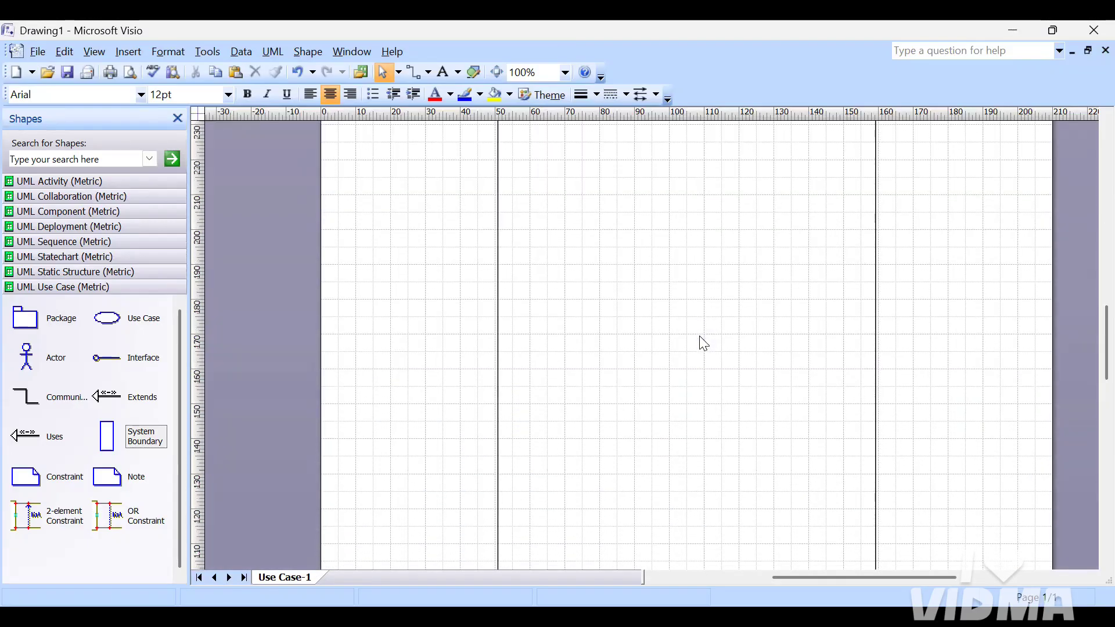
scroll(701, 343, up, 3)
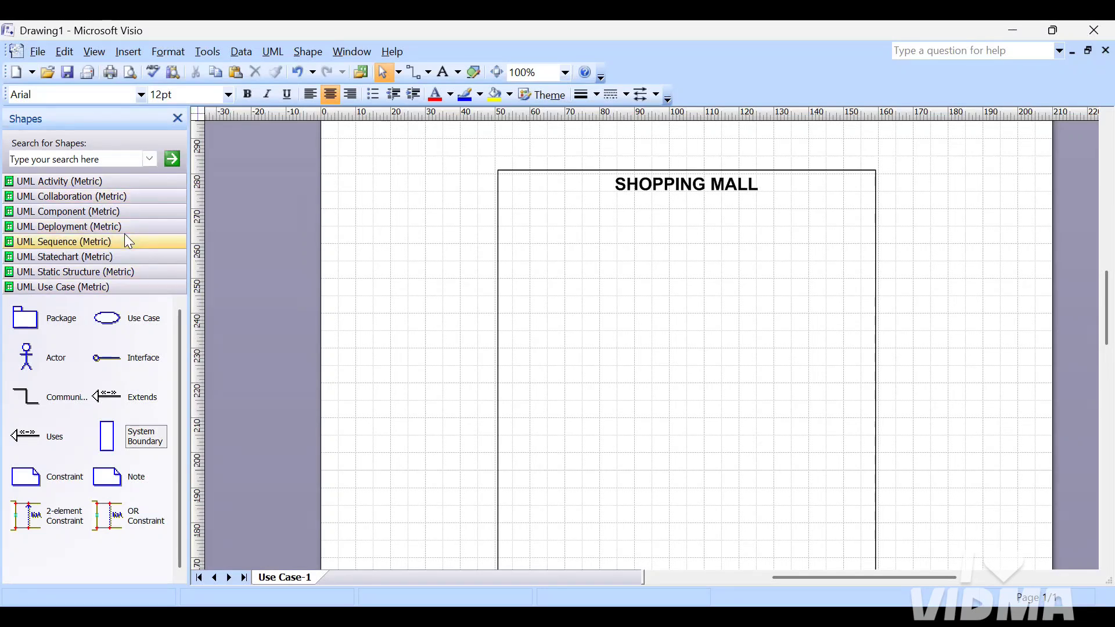
click(1091, 28)
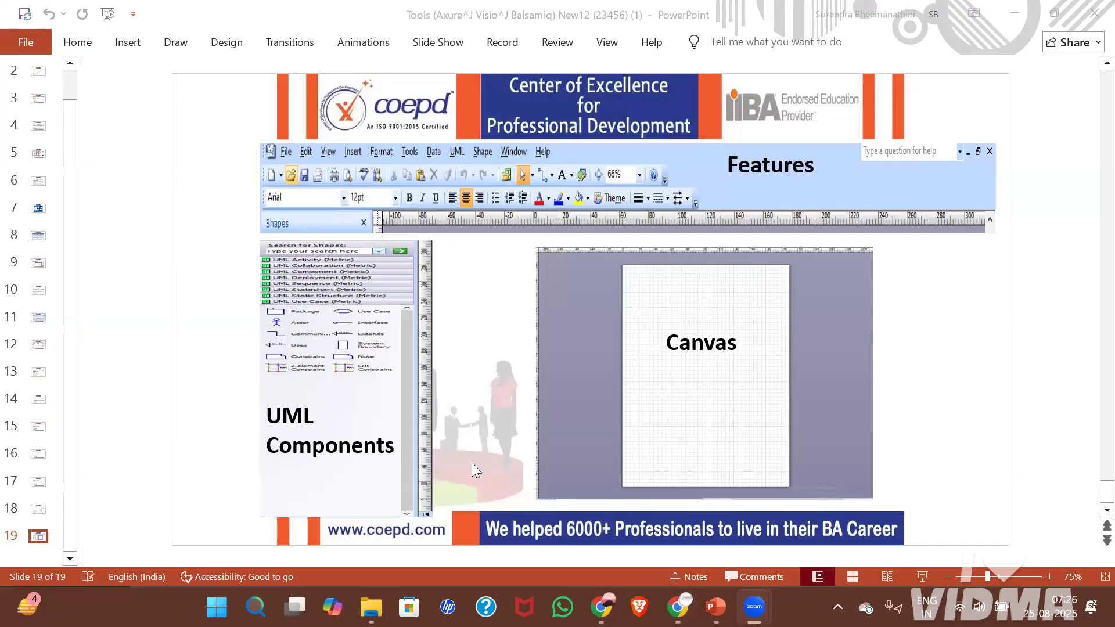
Start a UML Model Diagram (Metric) drawing in Visio and show the UML Use Case (Metric) shapes.
key(super)
text(vis)
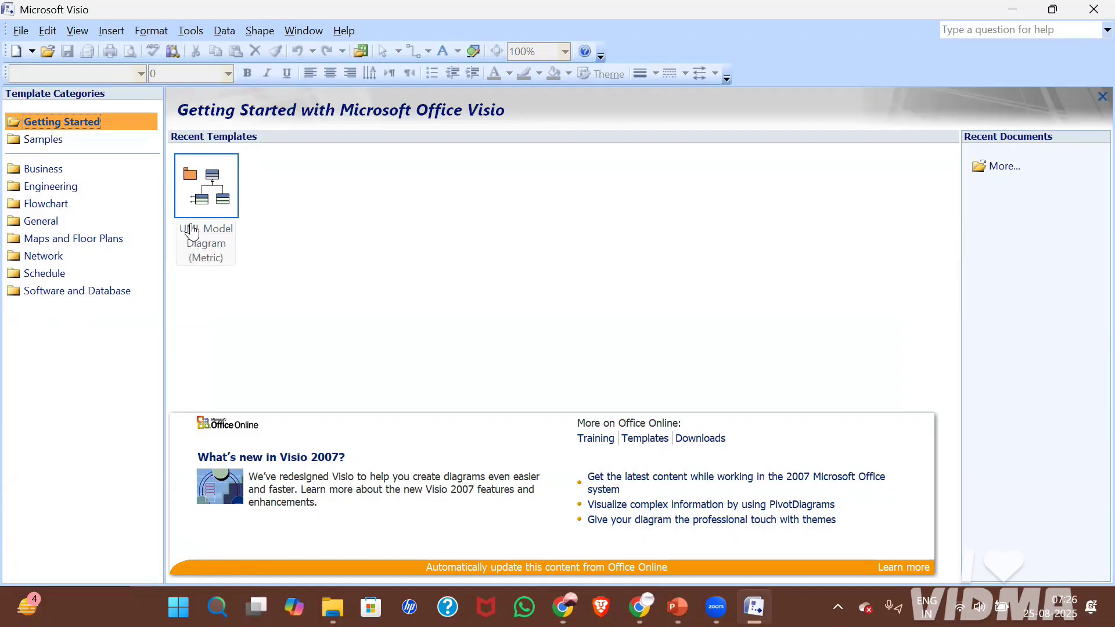
double_click(192, 233)
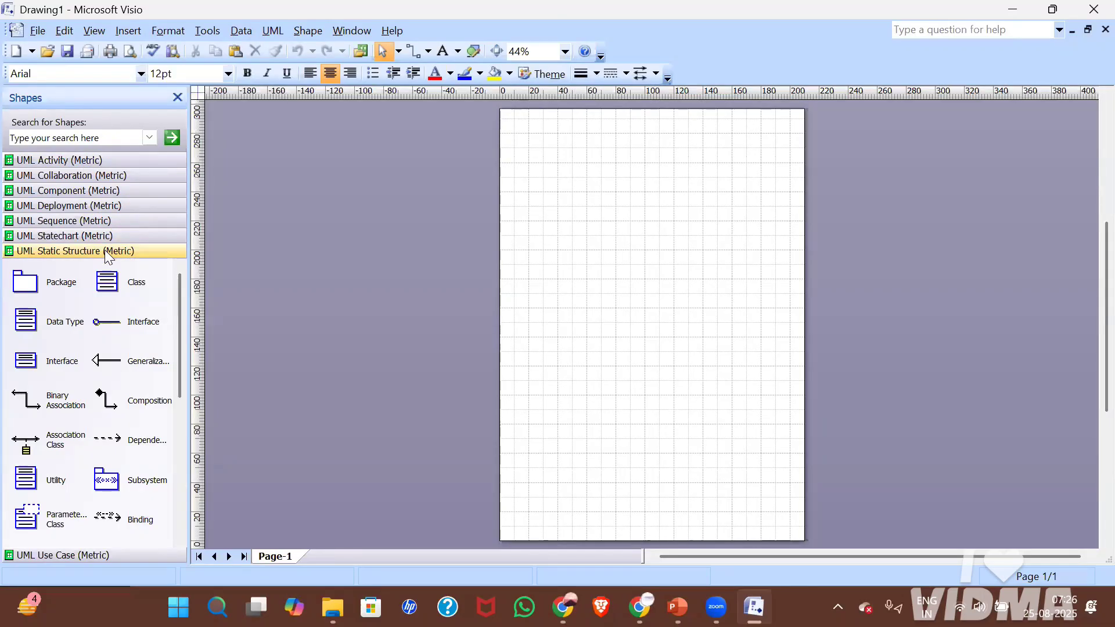
click(103, 556)
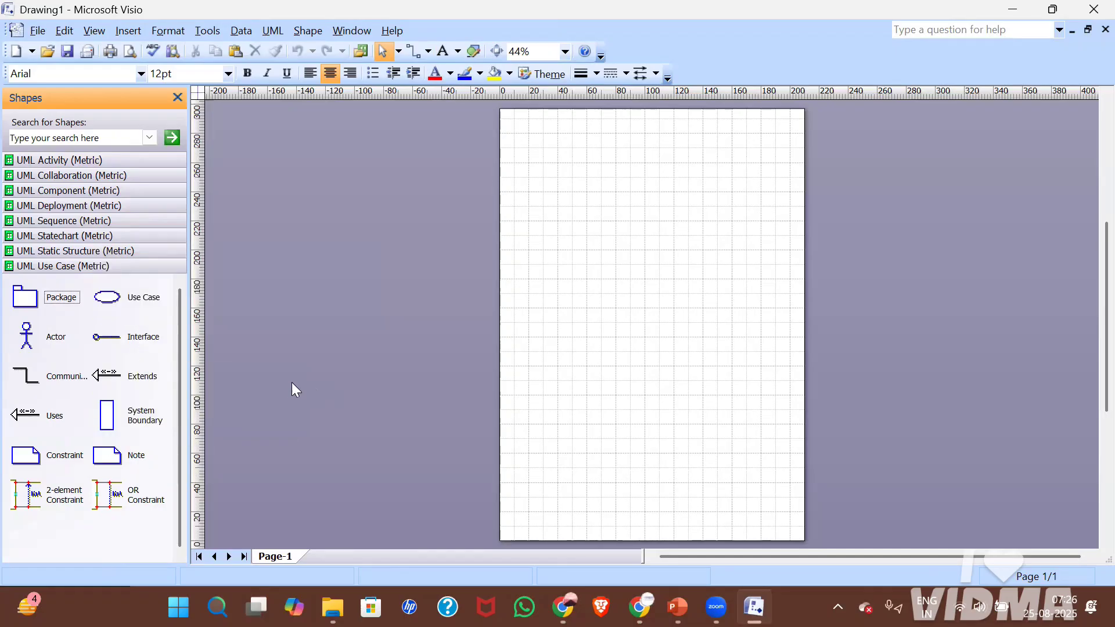
Place a Use Case shape in the upper middle of the page and an Actor shape to its lower left.
click(121, 303)
drag(121, 308, 650, 235)
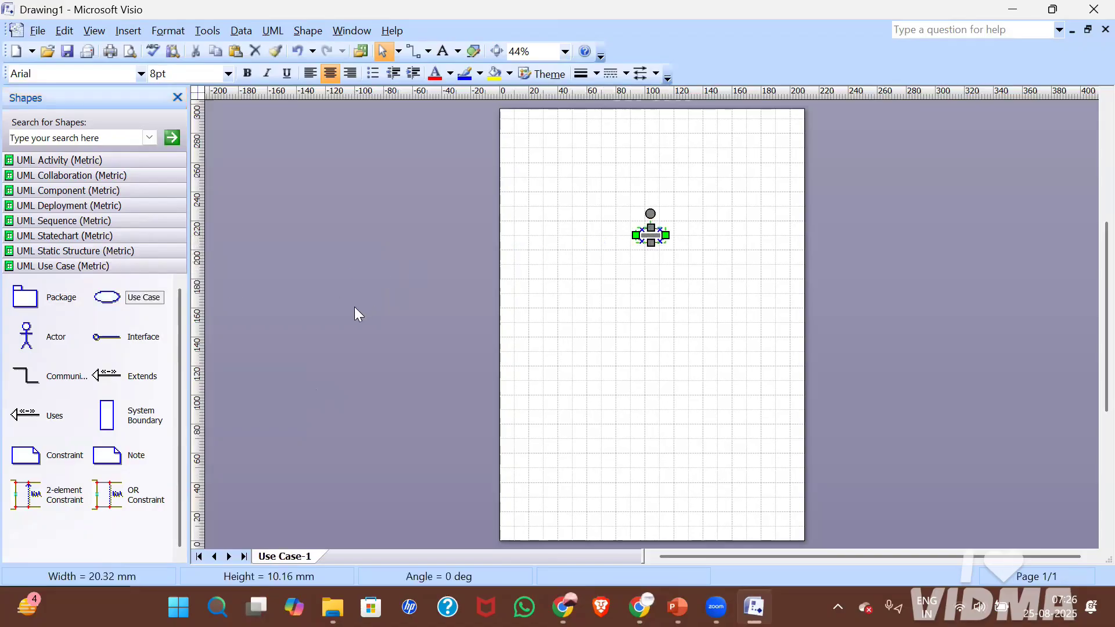
click(49, 337)
drag(49, 337, 593, 280)
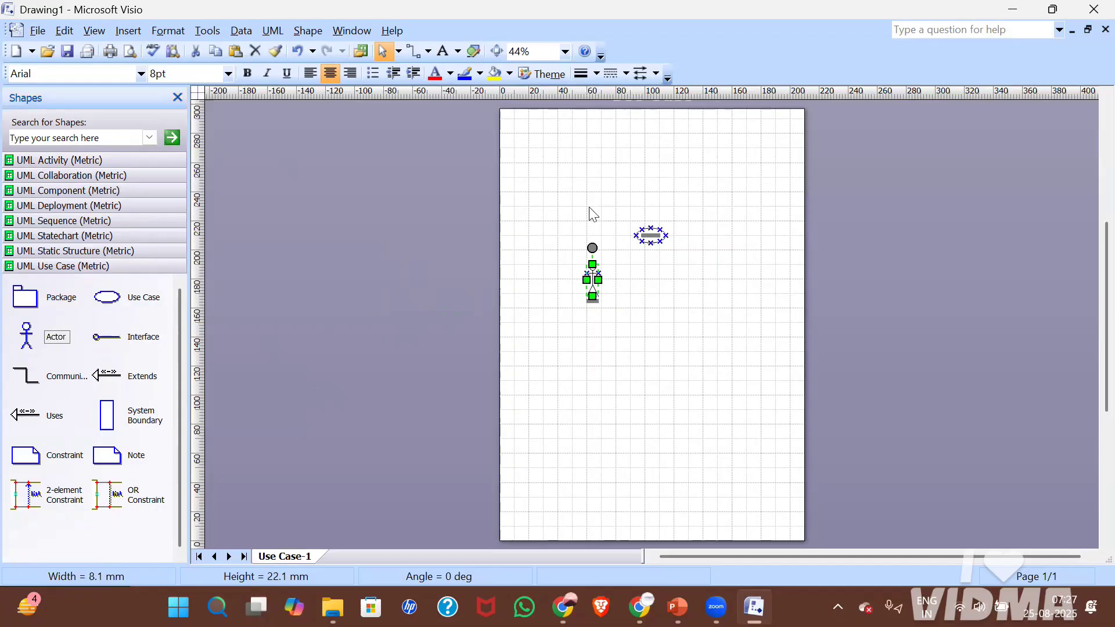
Set the zoom to 100% and connect the actor to the use case with a Communicates connector.
click(565, 52)
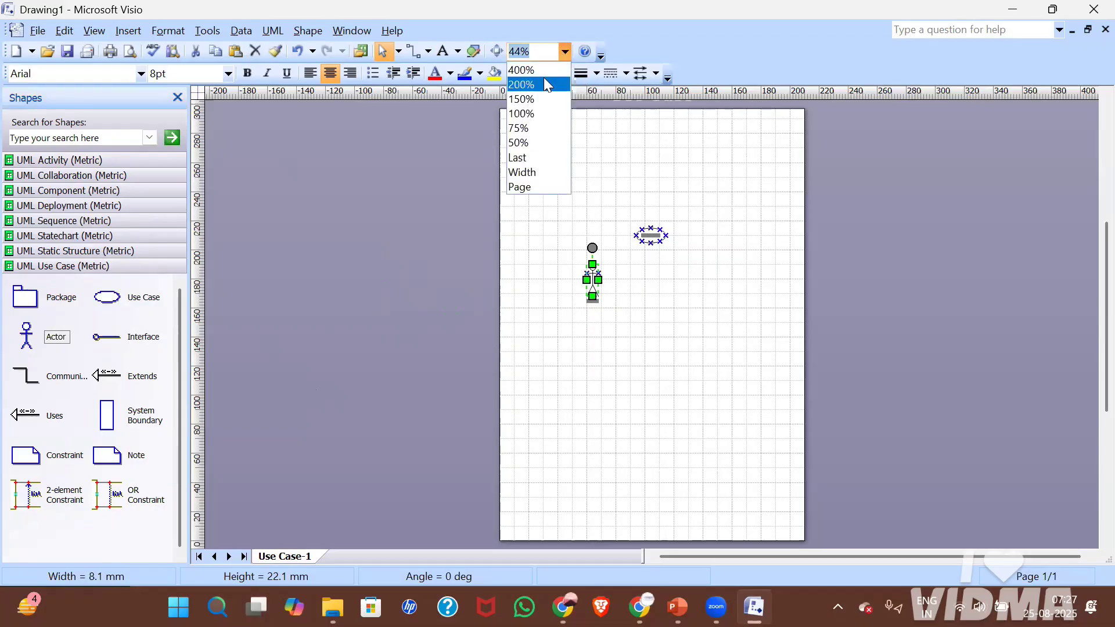
click(546, 114)
scroll(543, 265, up, 10)
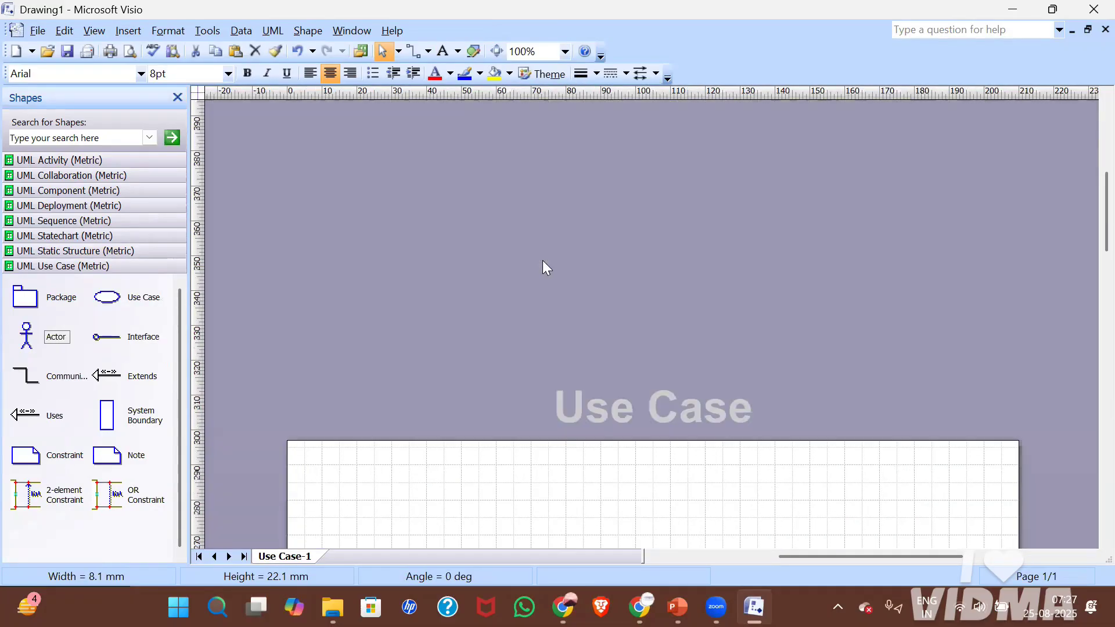
scroll(543, 265, down, 10)
scroll(546, 267, up, 5)
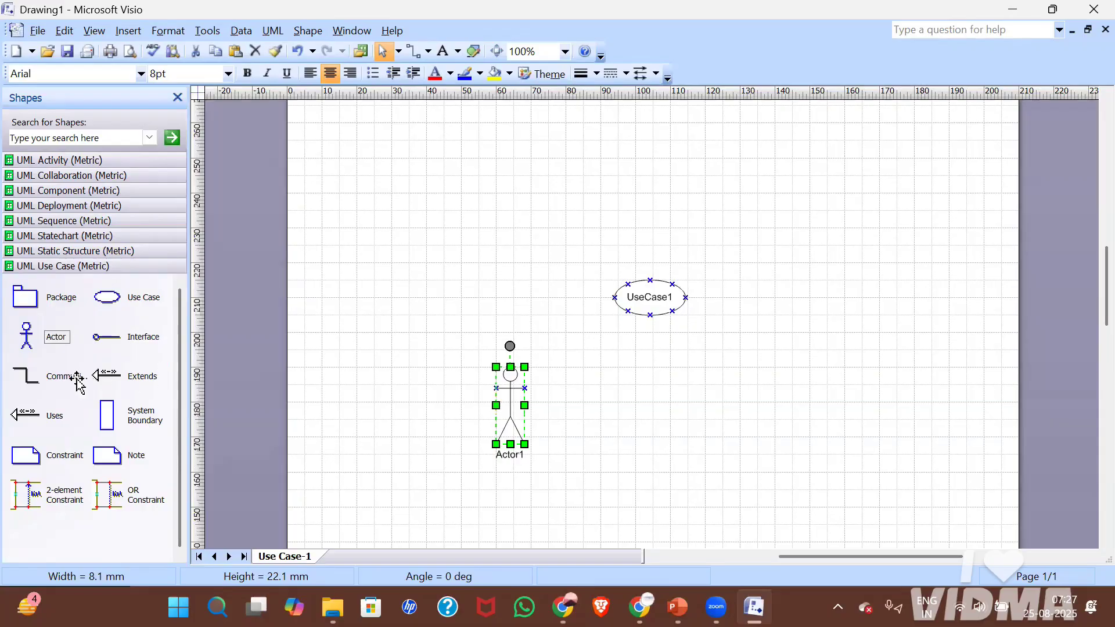
drag(61, 377, 612, 422)
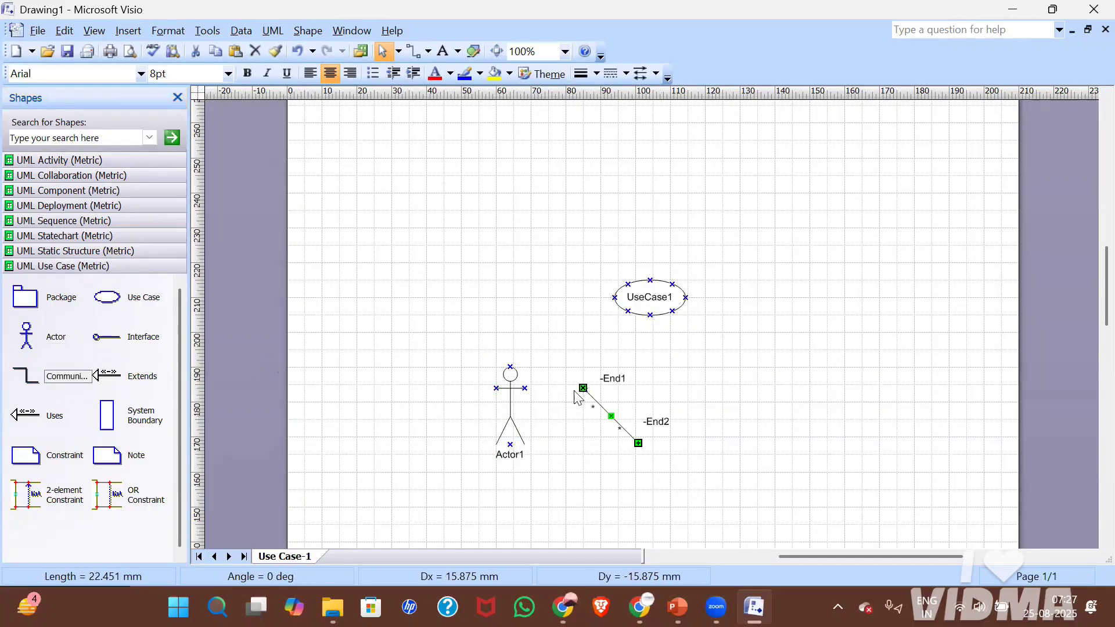
drag(582, 386, 524, 388)
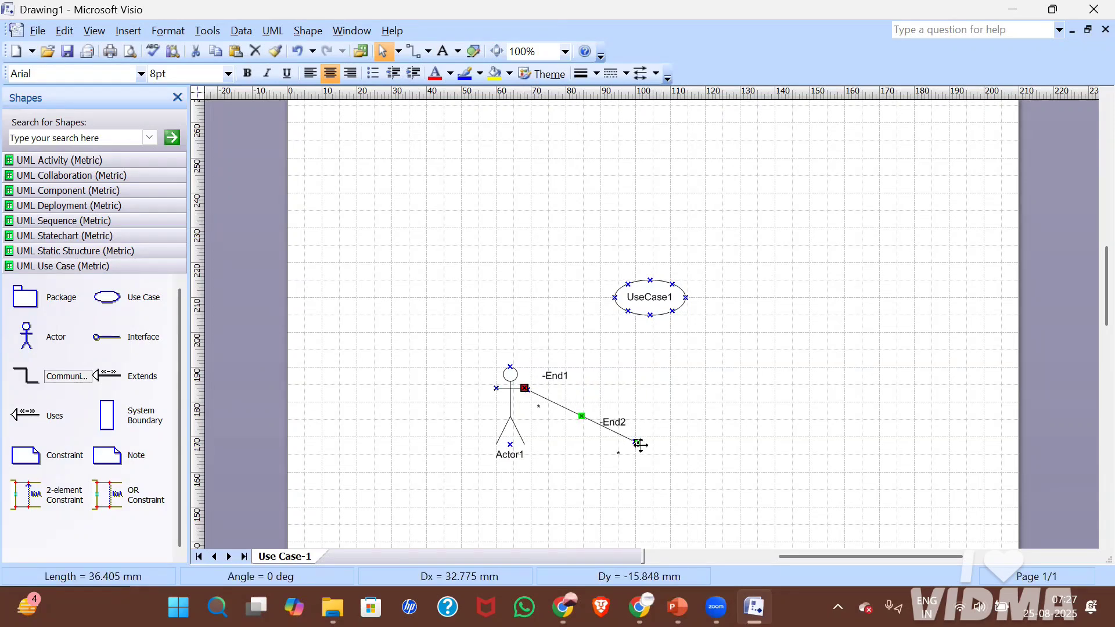
drag(638, 443, 628, 311)
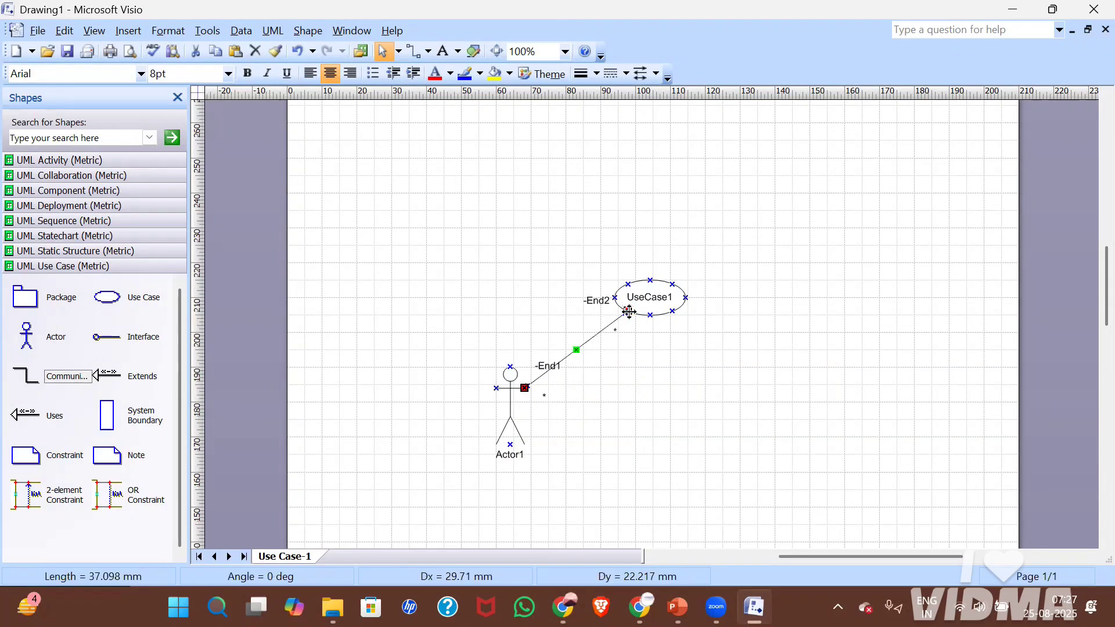
Add an Extends and a Uses connector and attach one end of each to the underside of the use case.
drag(116, 376, 689, 430)
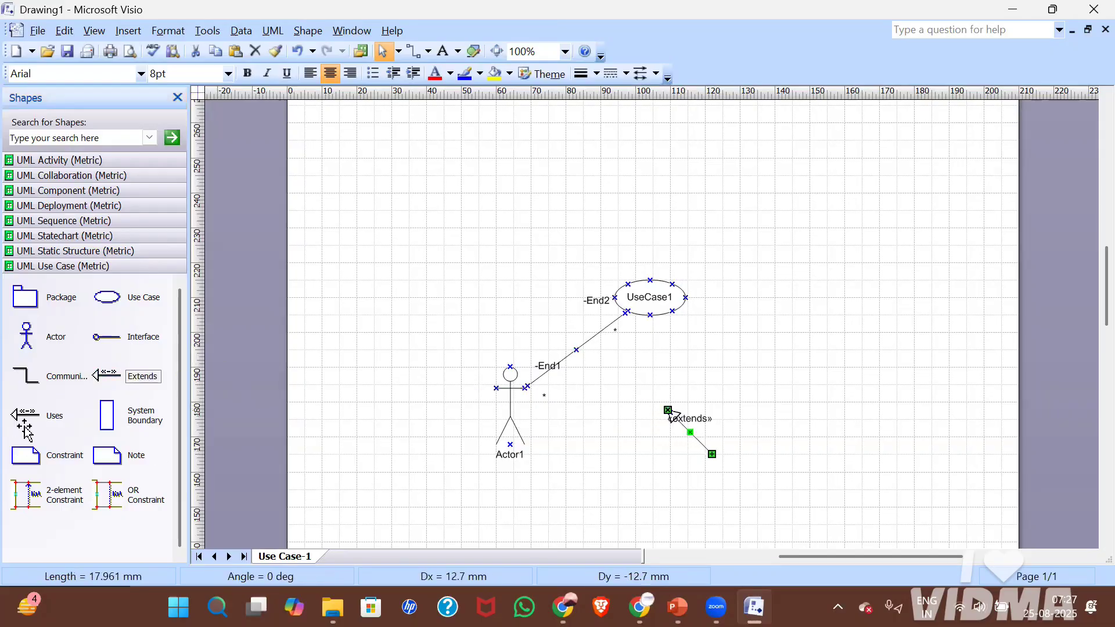
drag(26, 423, 830, 327)
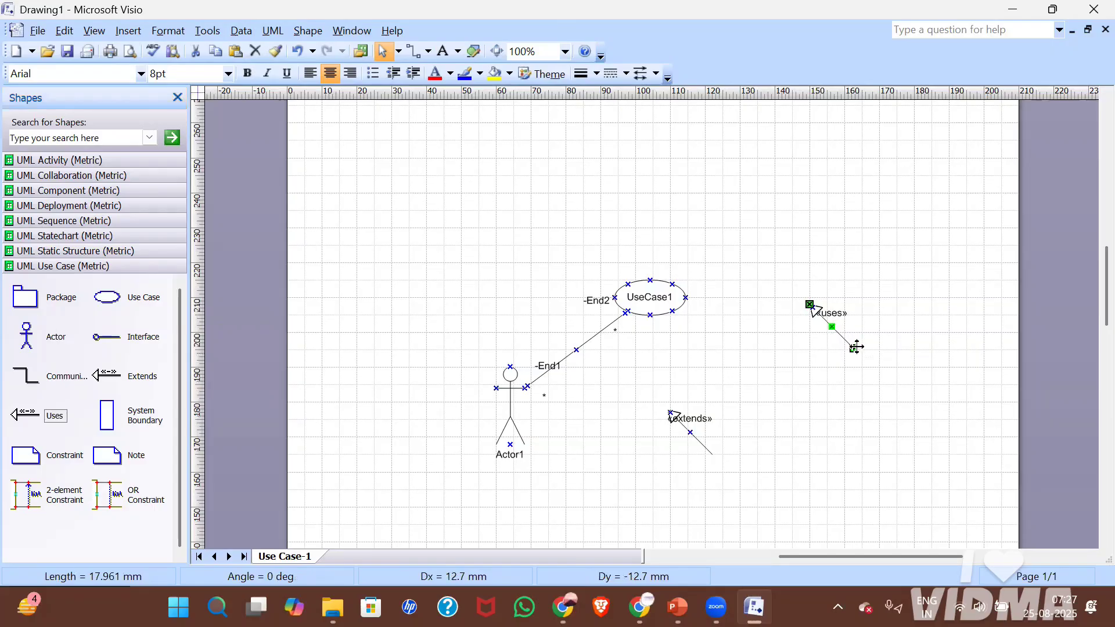
drag(854, 348, 643, 326)
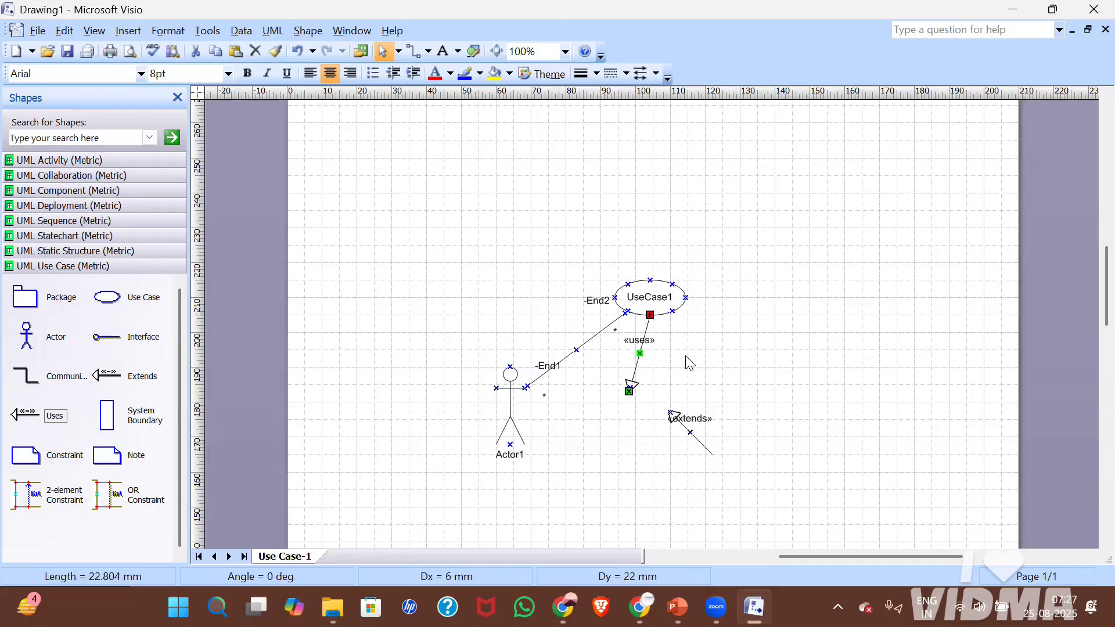
drag(682, 422, 686, 319)
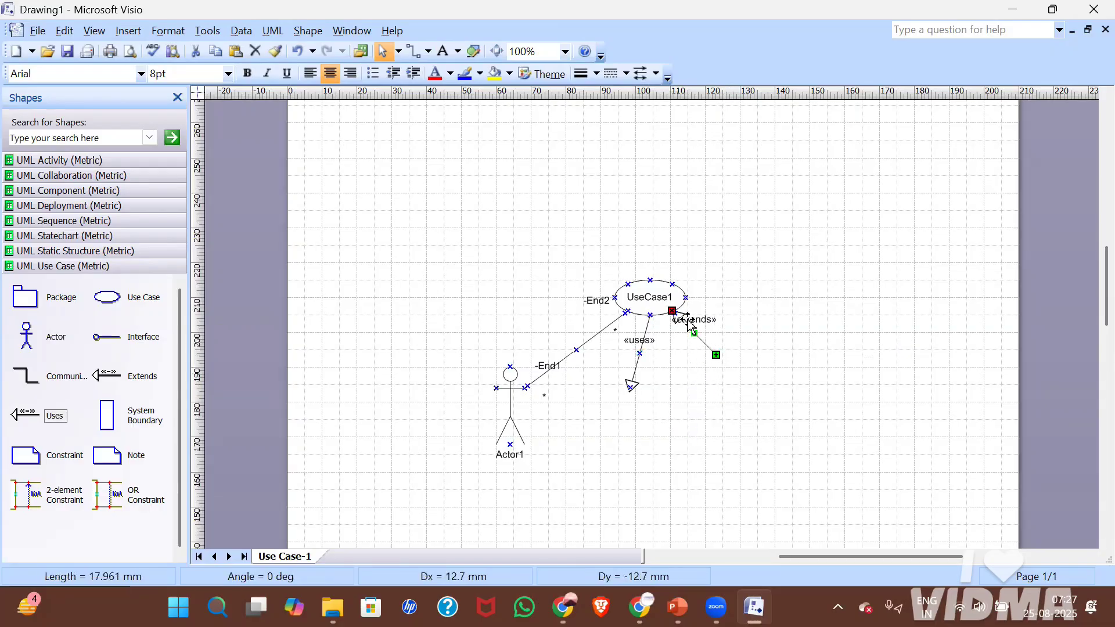
click(704, 405)
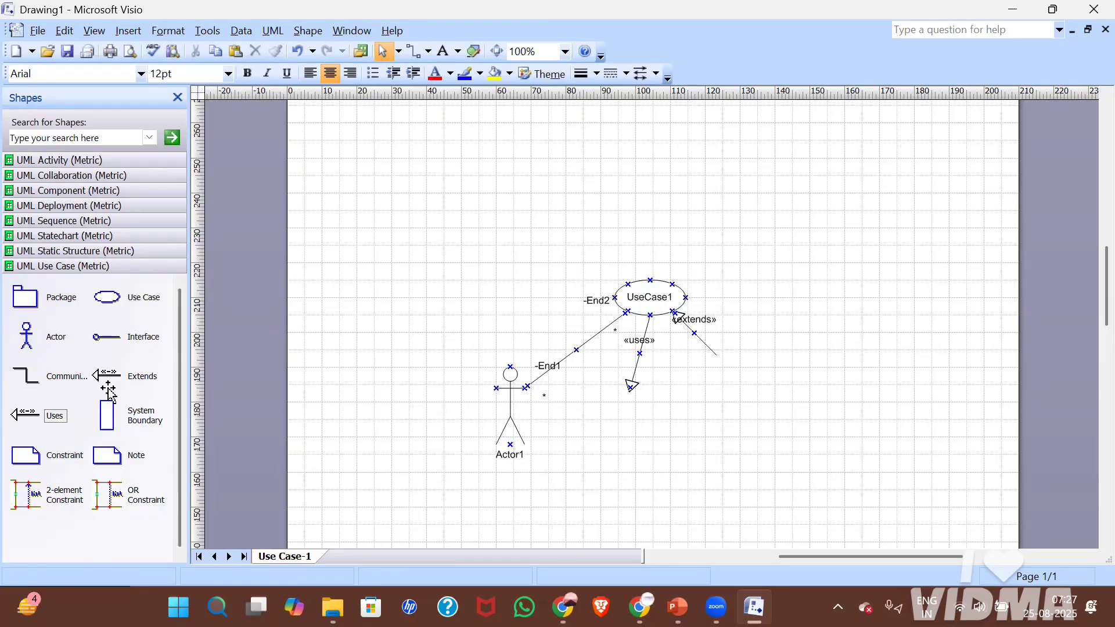
Place a System Boundary shape on the page so that it surrounds the actor and use case.
click(124, 412)
drag(123, 413, 644, 486)
scroll(746, 356, up, 5)
scroll(749, 355, down, 10)
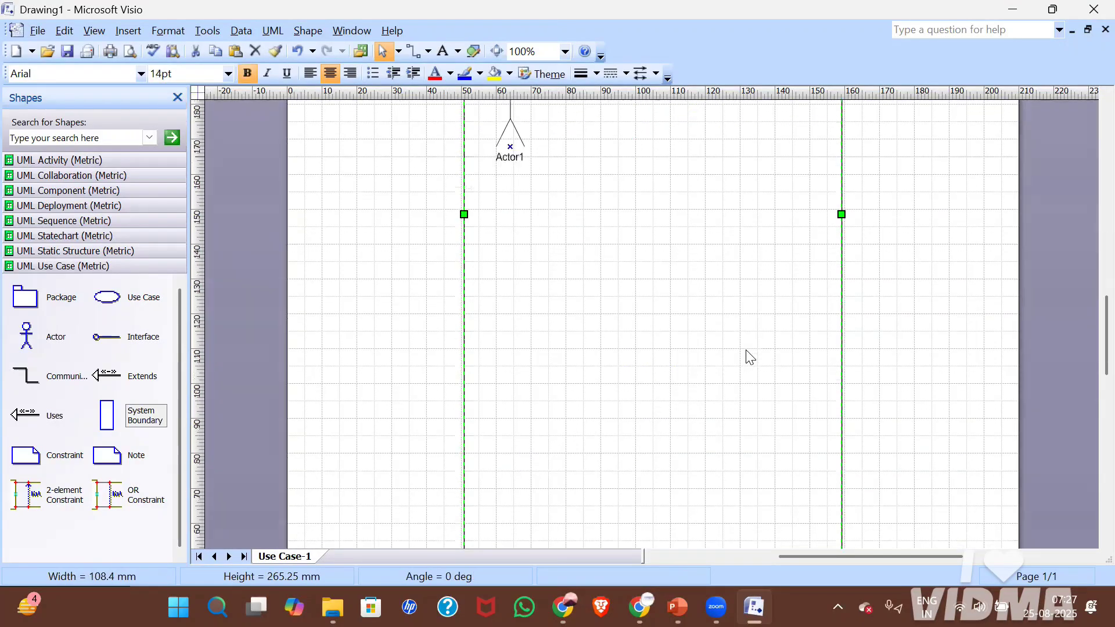
scroll(749, 355, up, 3)
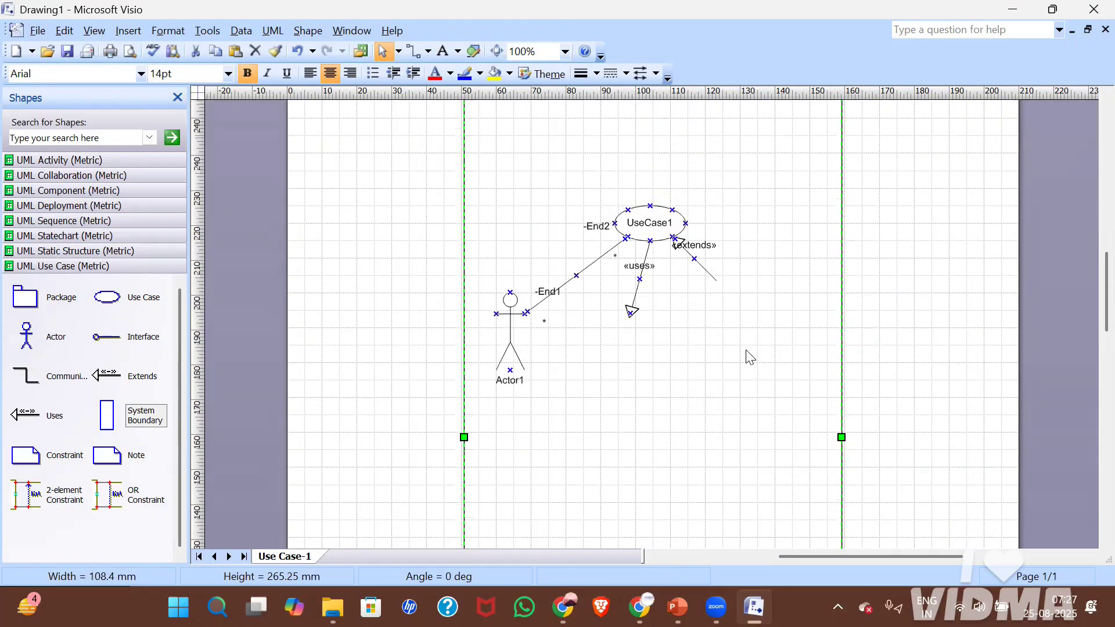
scroll(749, 355, up, 5)
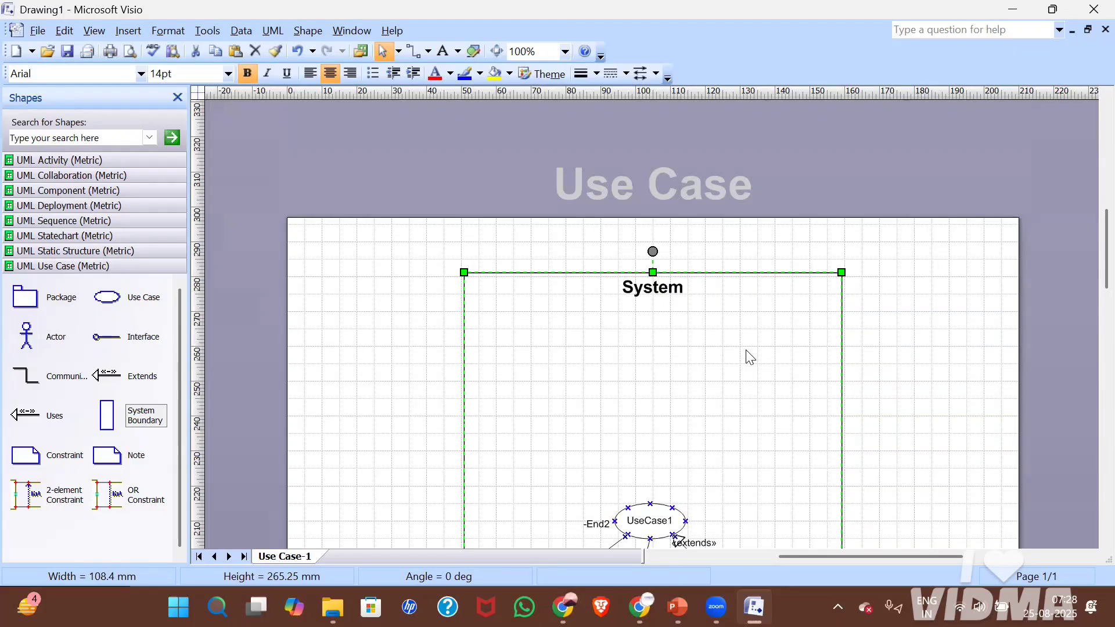
scroll(749, 356, down, 3)
scroll(749, 356, up, 1)
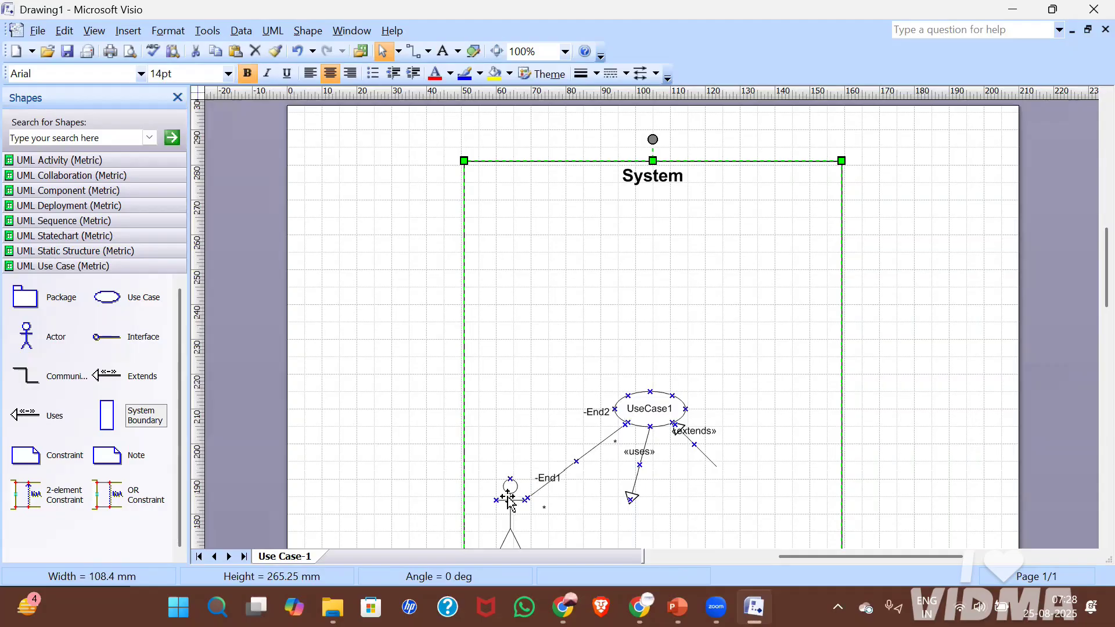
Move the actor outside the boundary's left edge and the use case up beneath the System title.
drag(509, 500, 400, 267)
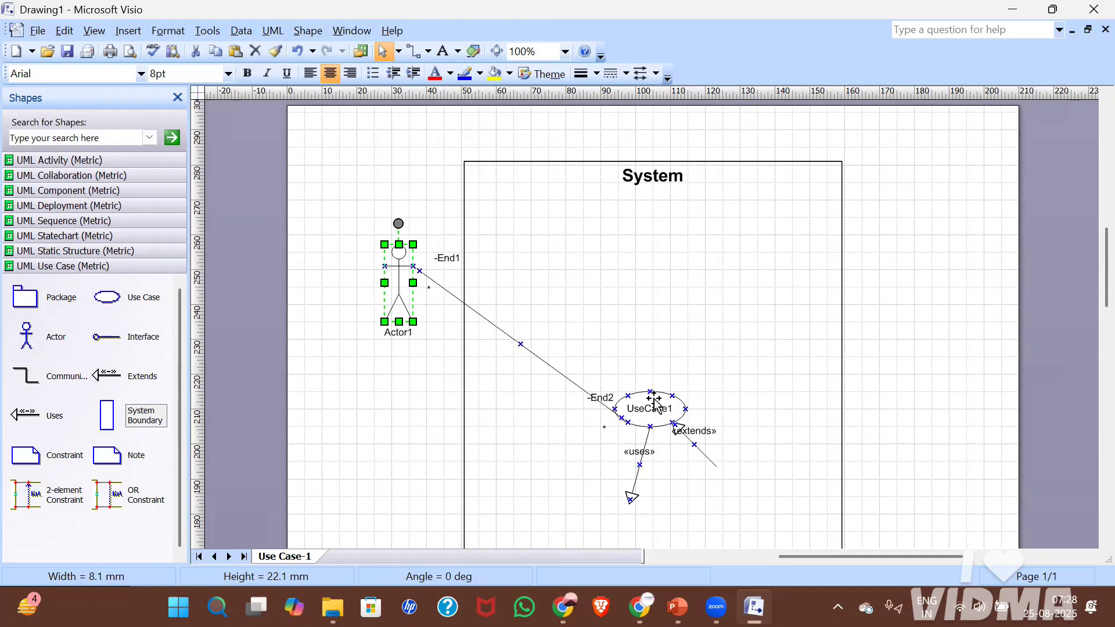
drag(653, 407, 658, 238)
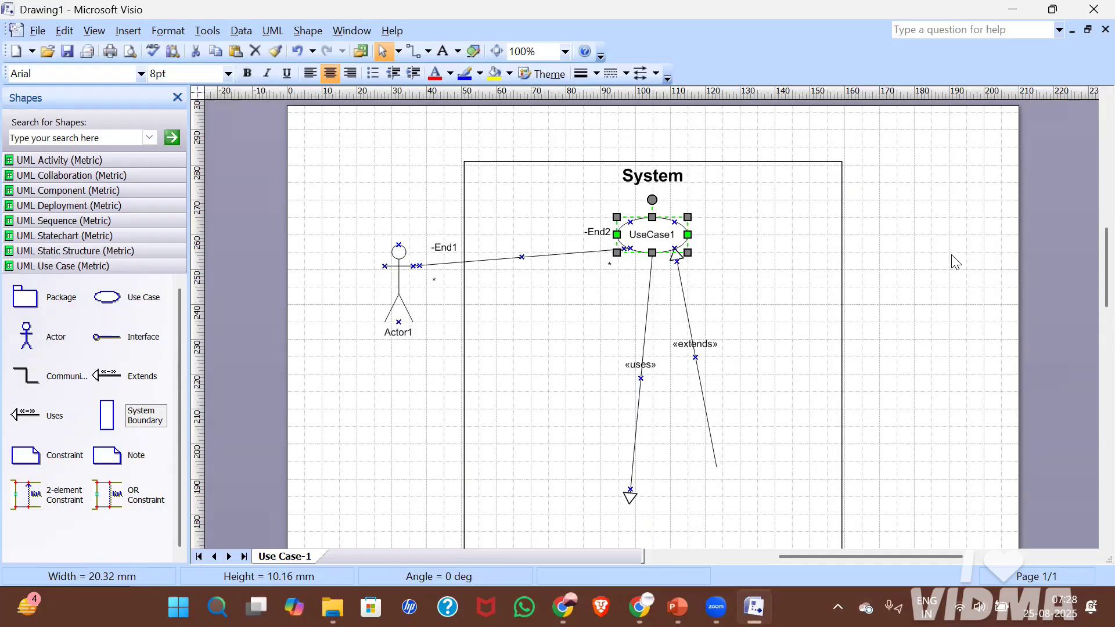
key(Escape)
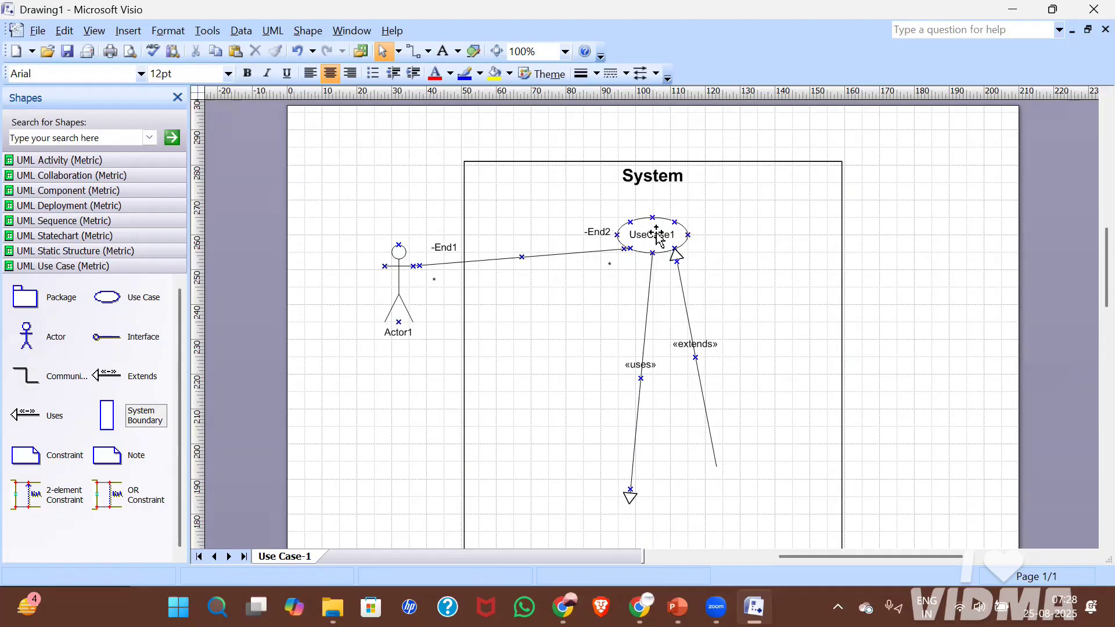
Delete the use case, the actor and the Uses, Extends and Communicates connectors, leaving the system boundary.
click(657, 236)
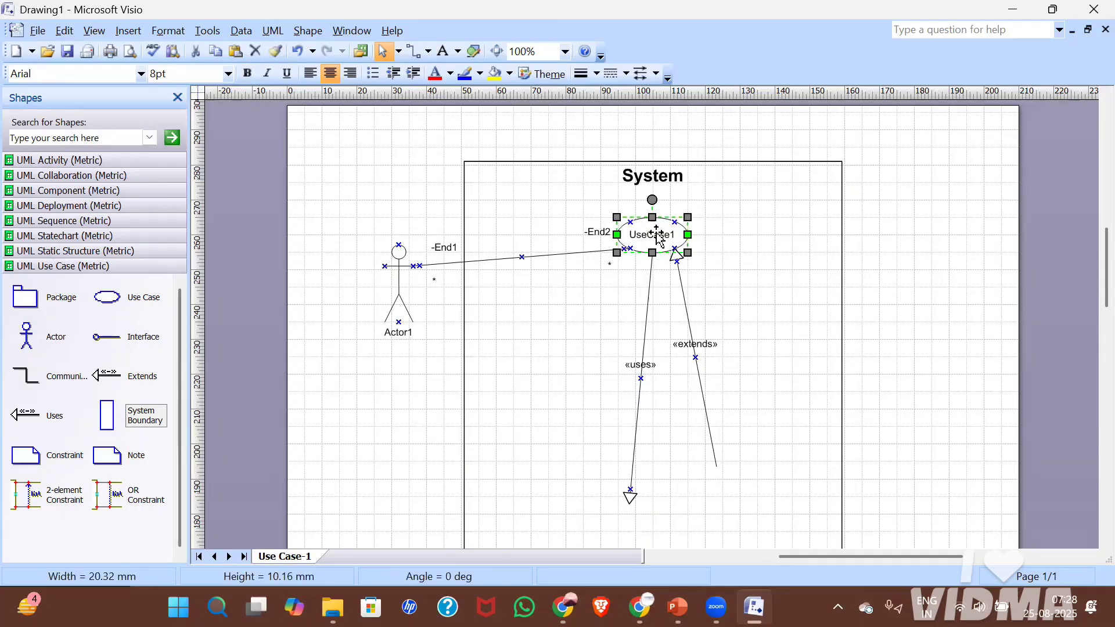
click(652, 275)
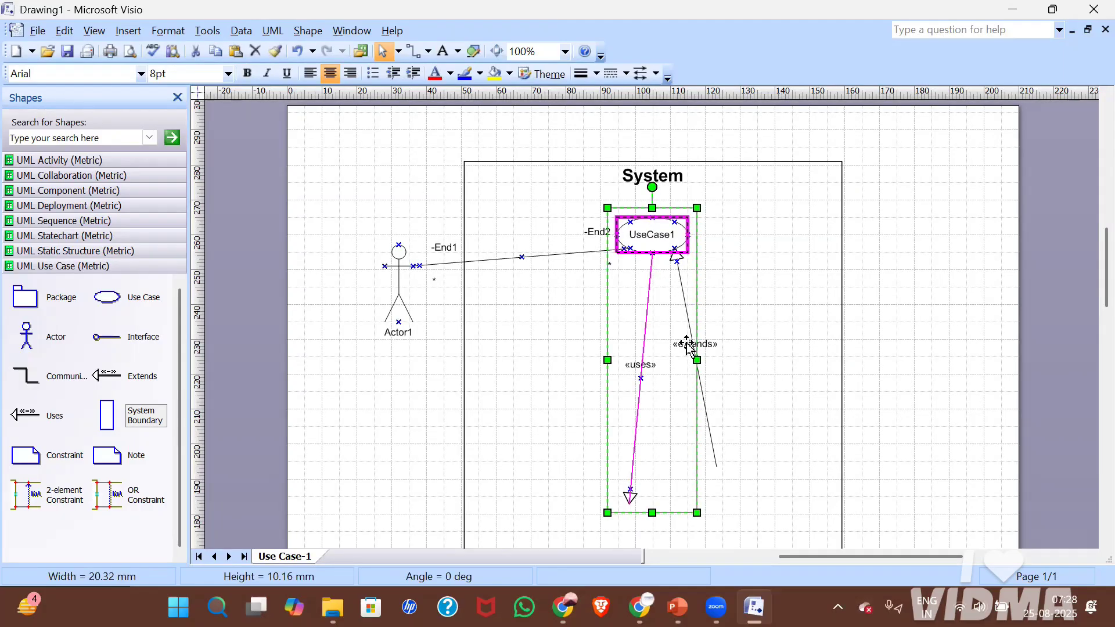
shift+click(688, 316)
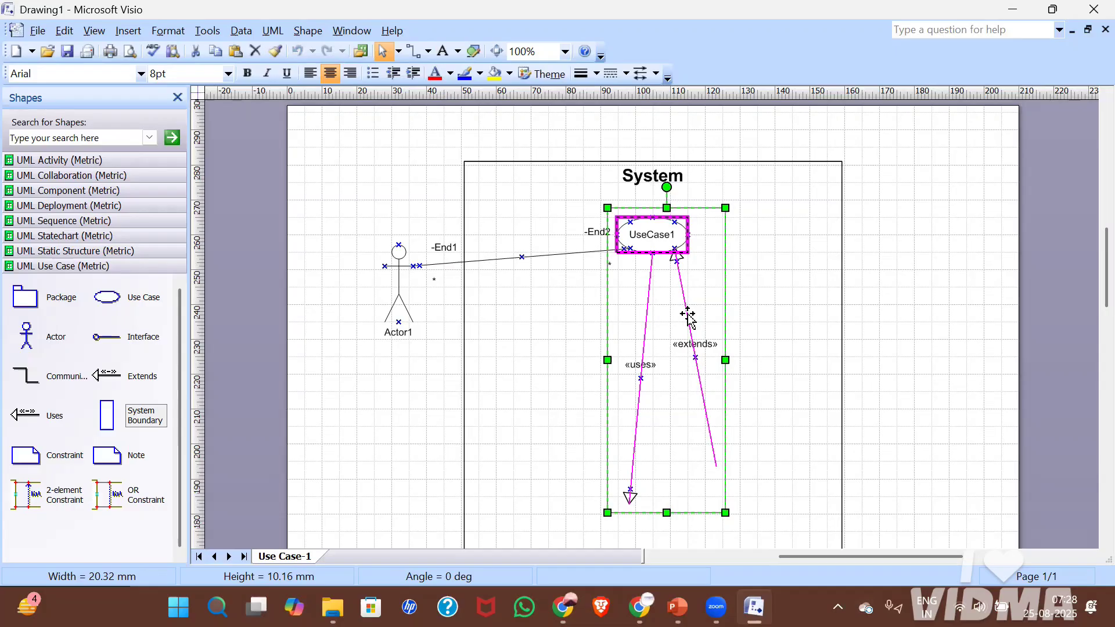
shift+click(514, 257)
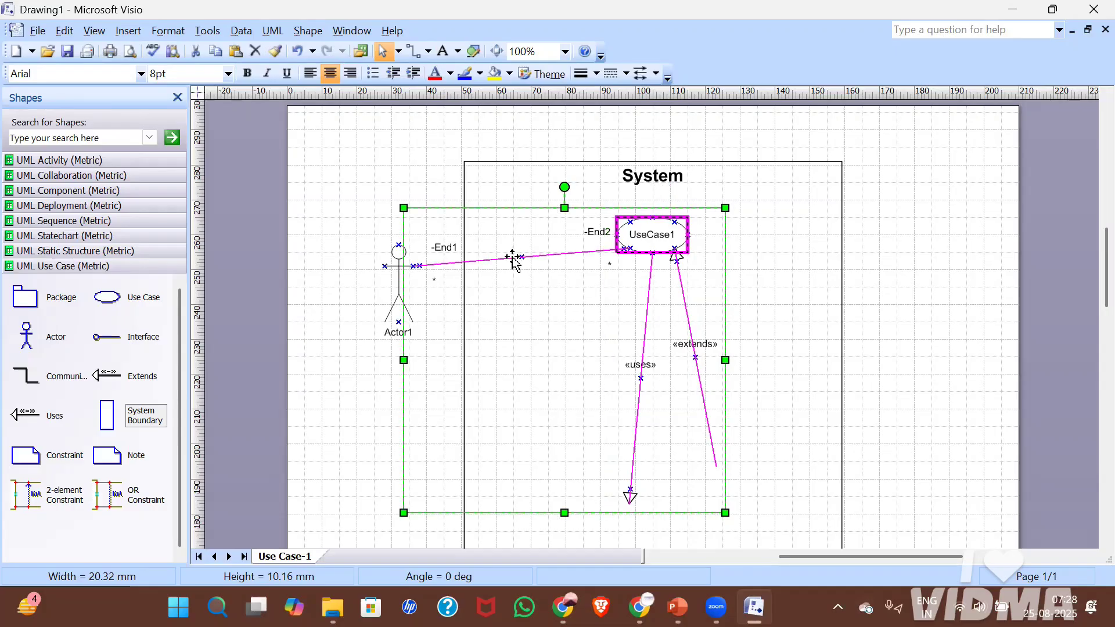
shift+click(401, 255)
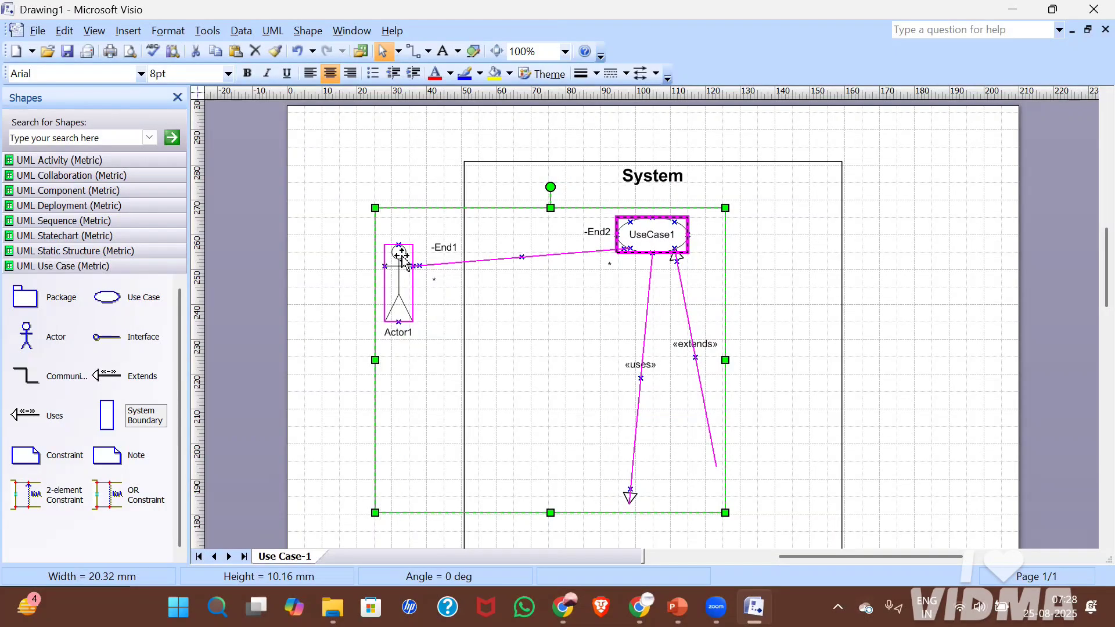
key(Delete)
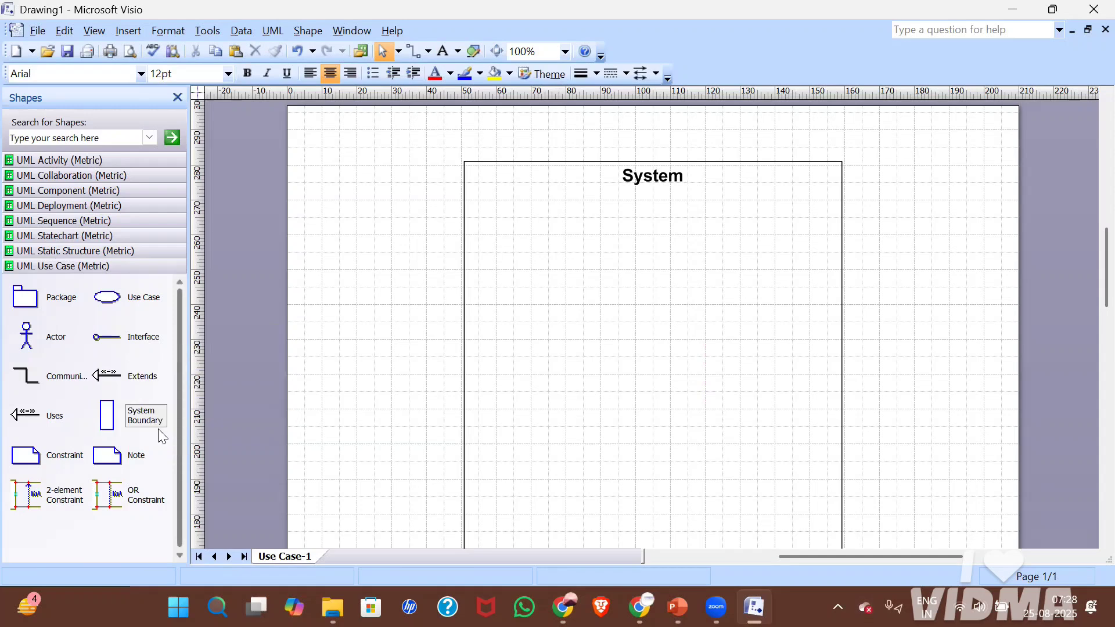
Change the system boundary's title to V-MART.
drag(149, 414, 166, 449)
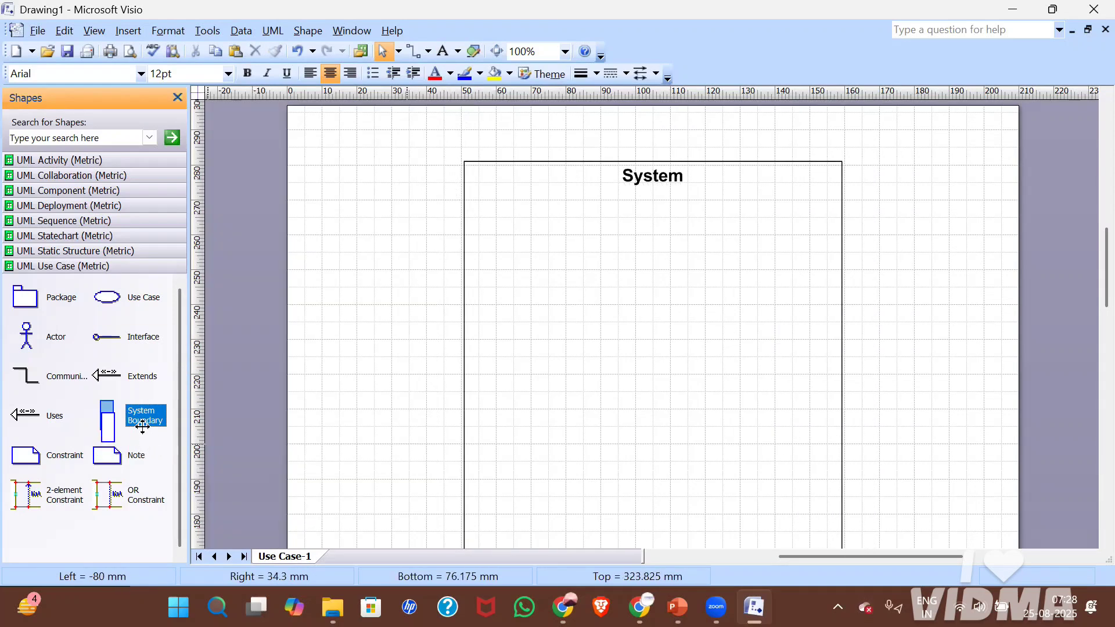
double_click(666, 181)
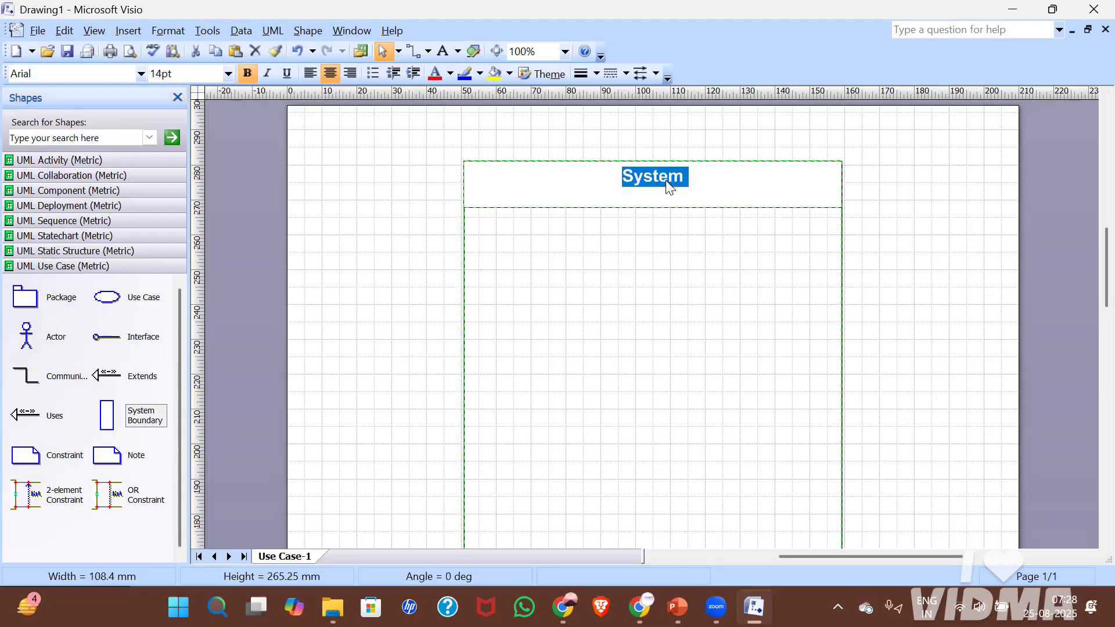
text(V)
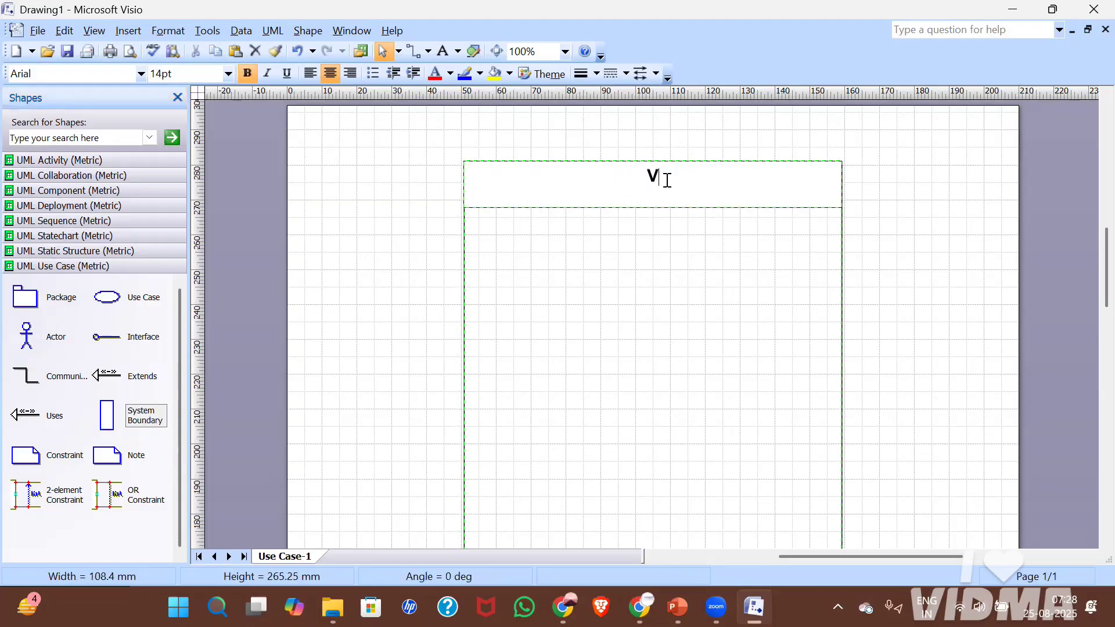
text(-MART)
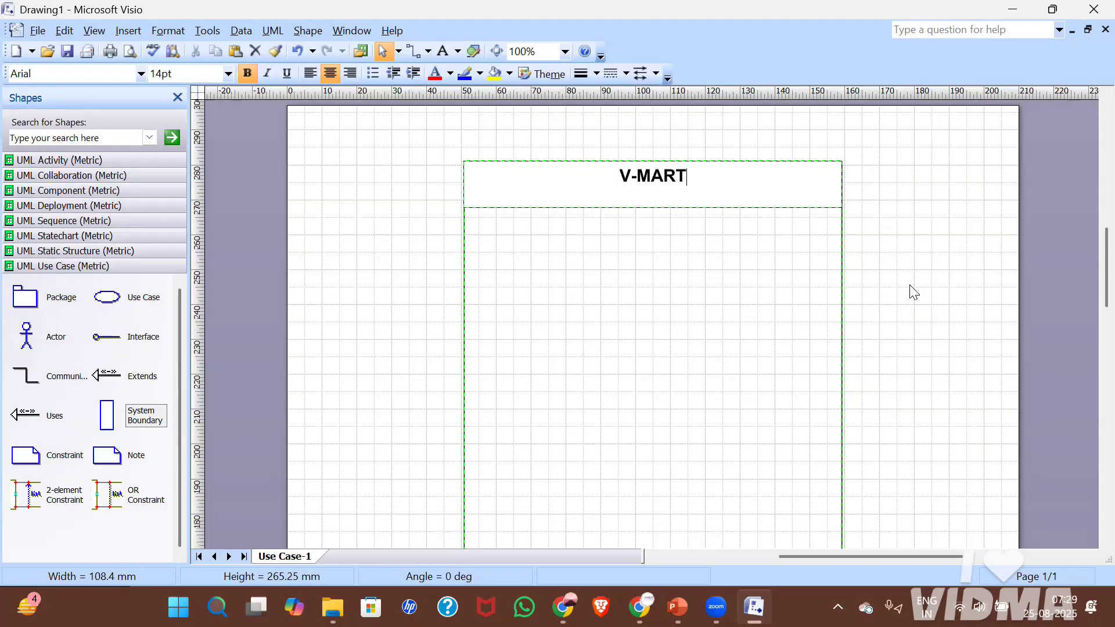
key(Escape)
key(Escape)
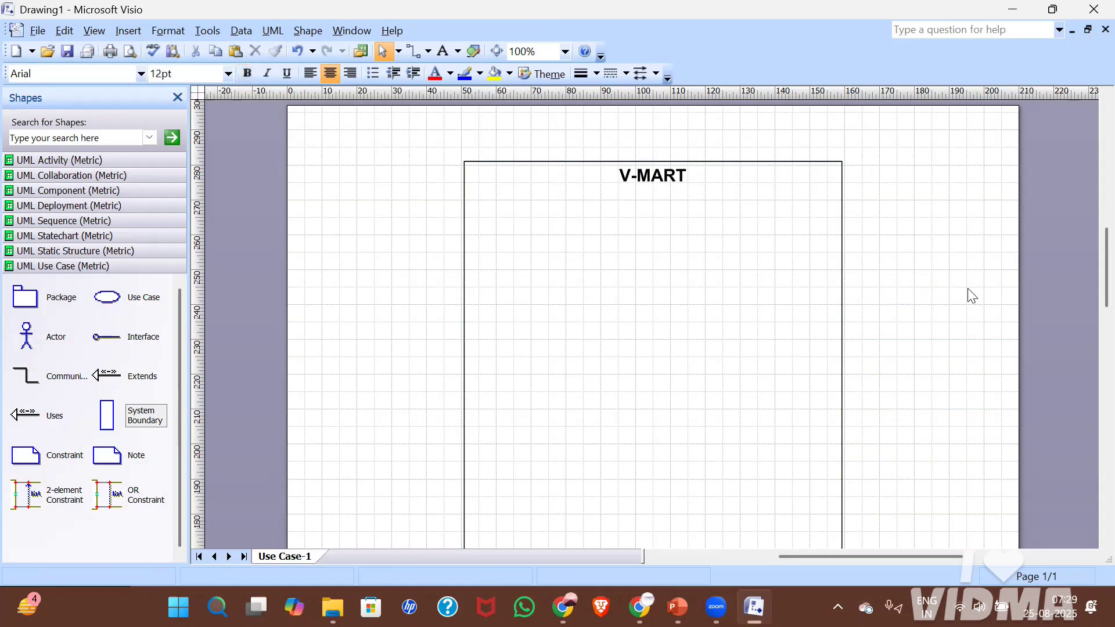
Stretch the V-MART boundary's upper edge to just below the page's top edge, making the boundary about 279 mm high.
click(652, 168)
mouse_move(653, 162)
mouse_down()
mouse_move(653, 100)
mouse_move(653, 169)
mouse_up()
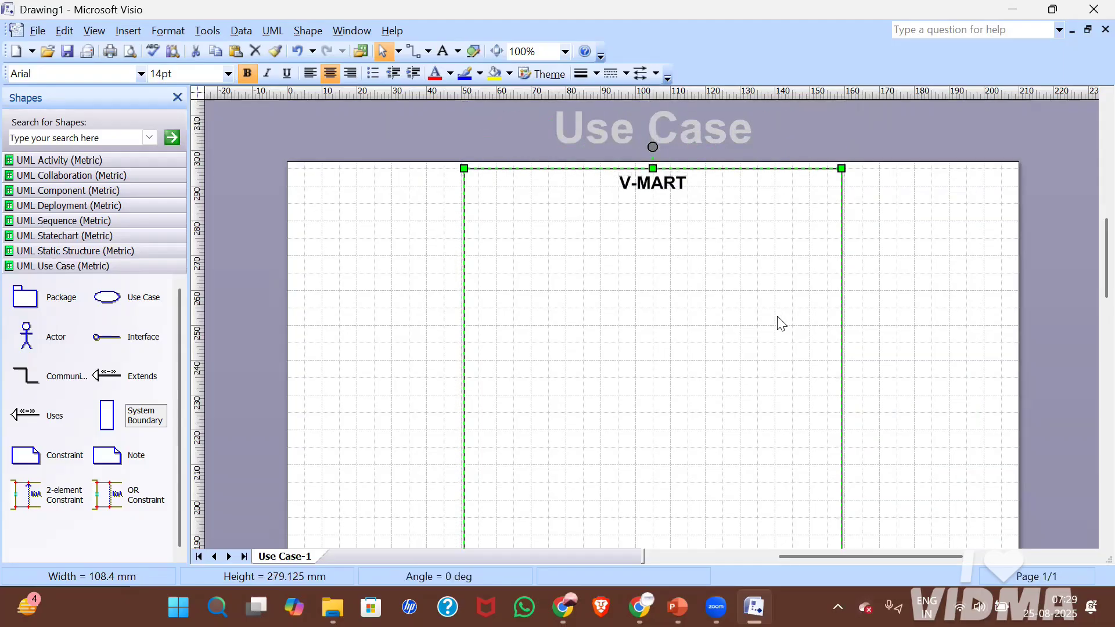
click(870, 313)
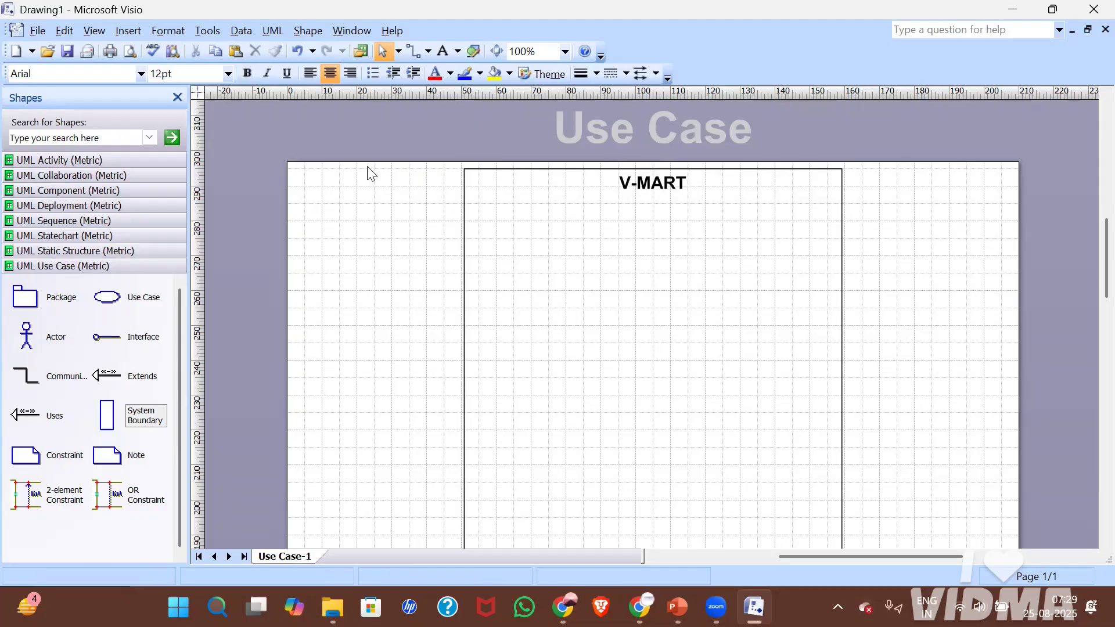
Place a use case inside the boundary beneath the V-MART title and name it Registration.
drag(139, 303, 649, 250)
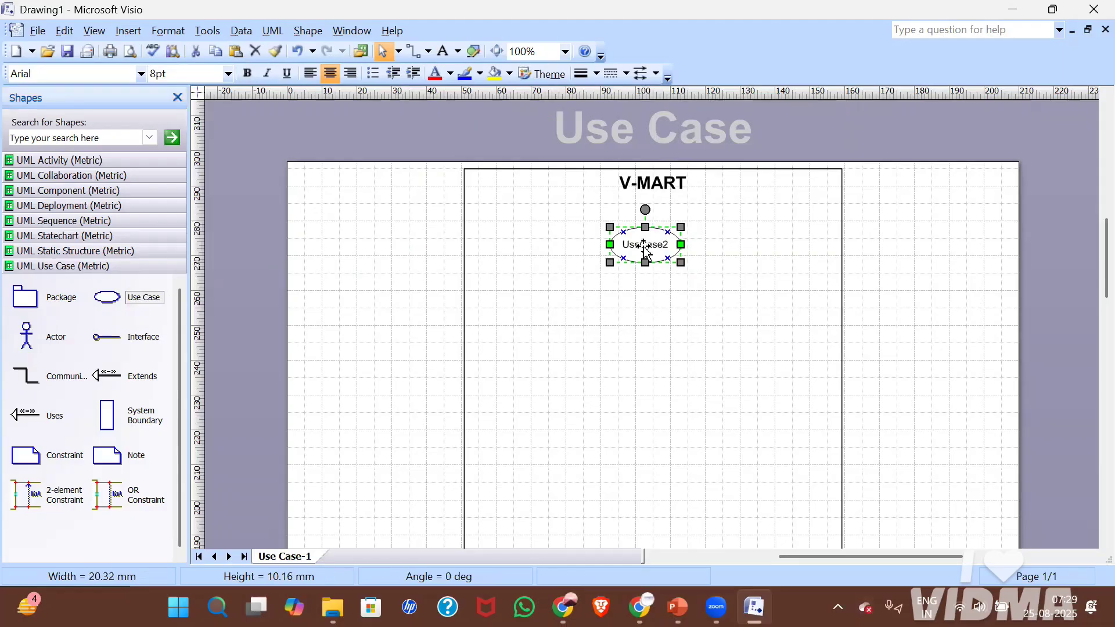
double_click(645, 250)
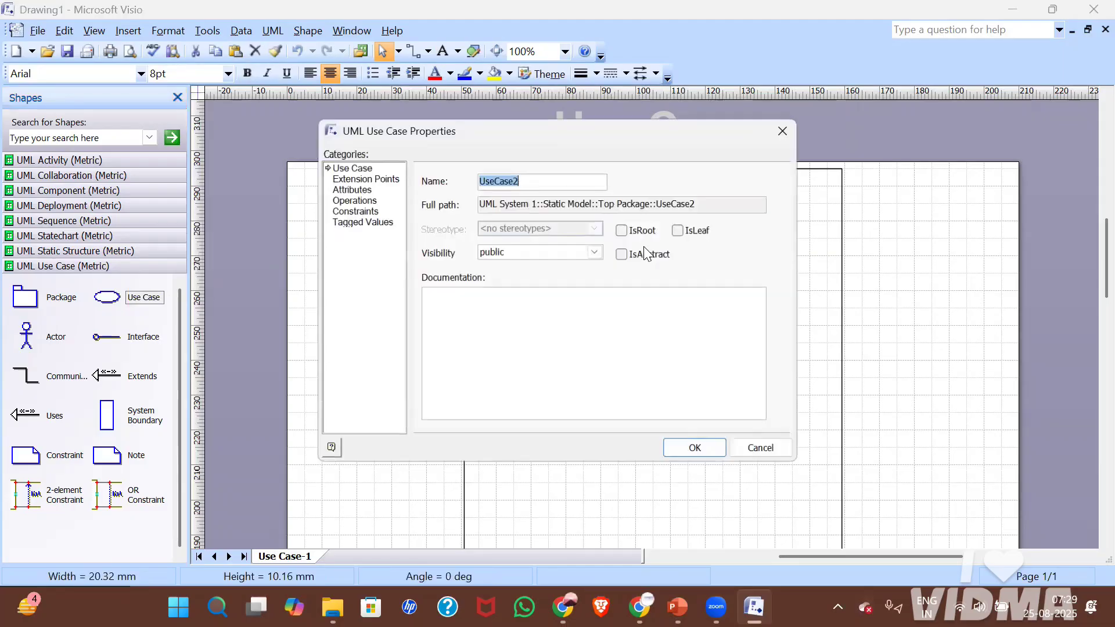
text(R)
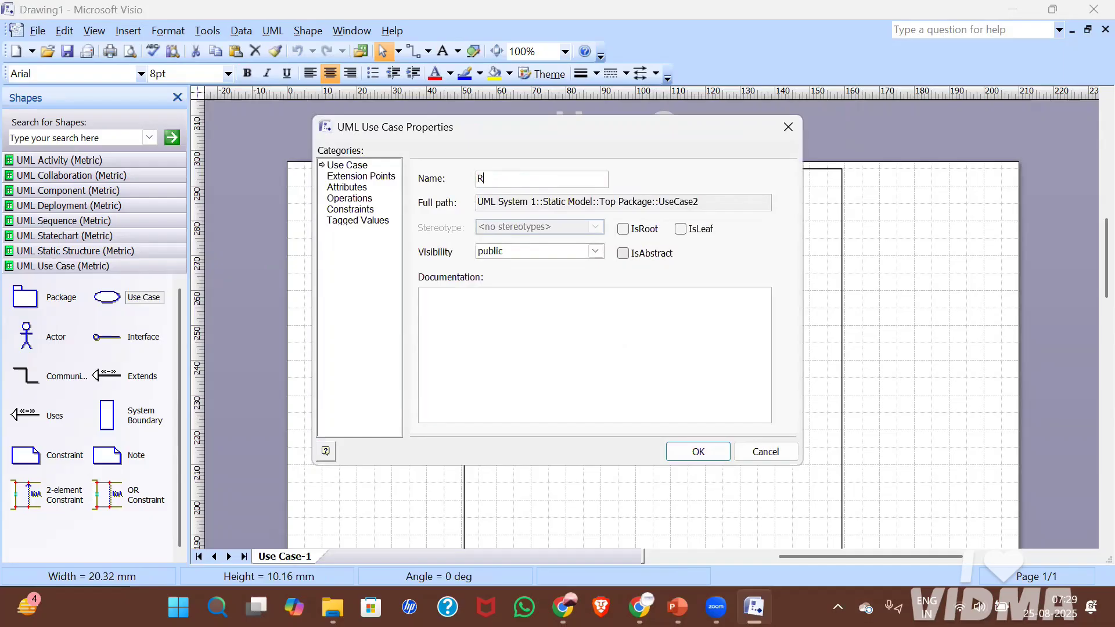
text(egisteration)
click(502, 178)
key(Delete)
key(Return)
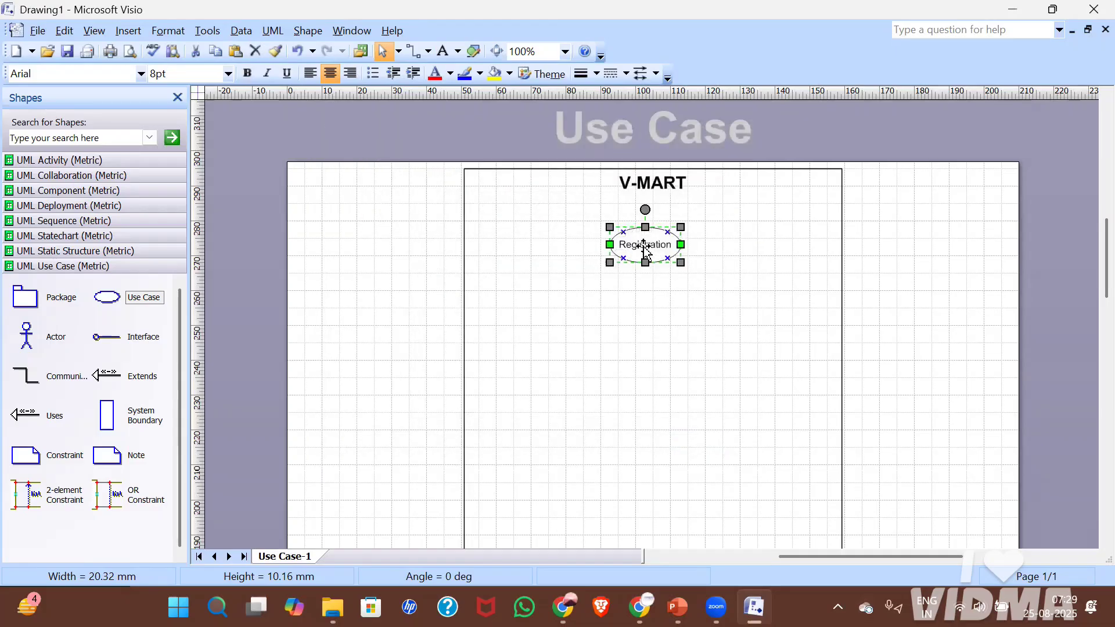
click(656, 347)
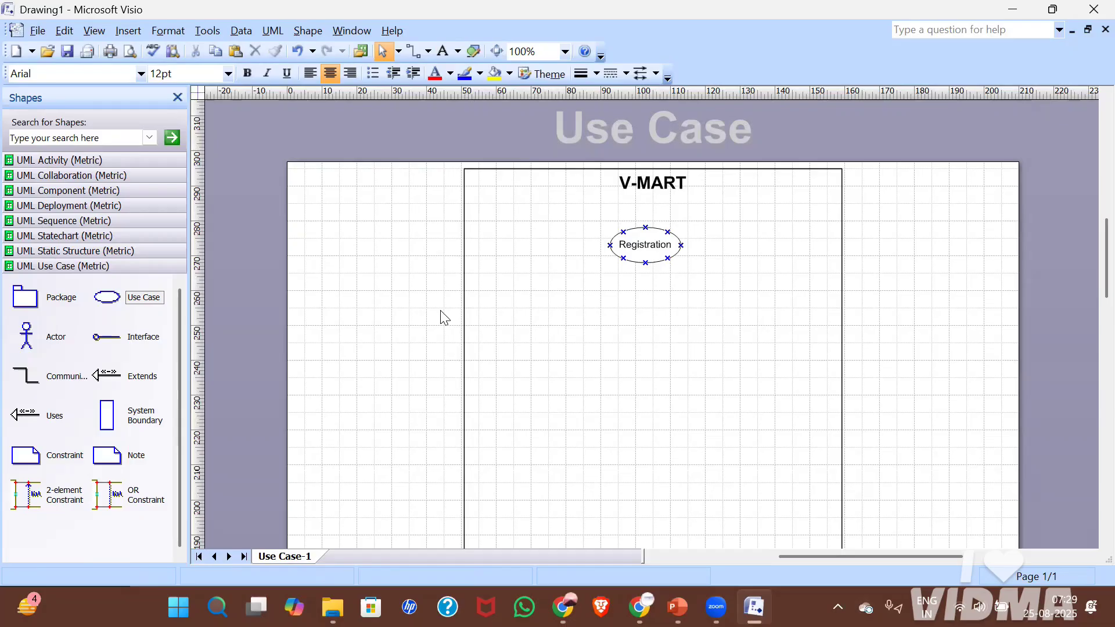
Place another use case below and to the left of Registration and paste three copies of it.
drag(155, 299, 537, 340)
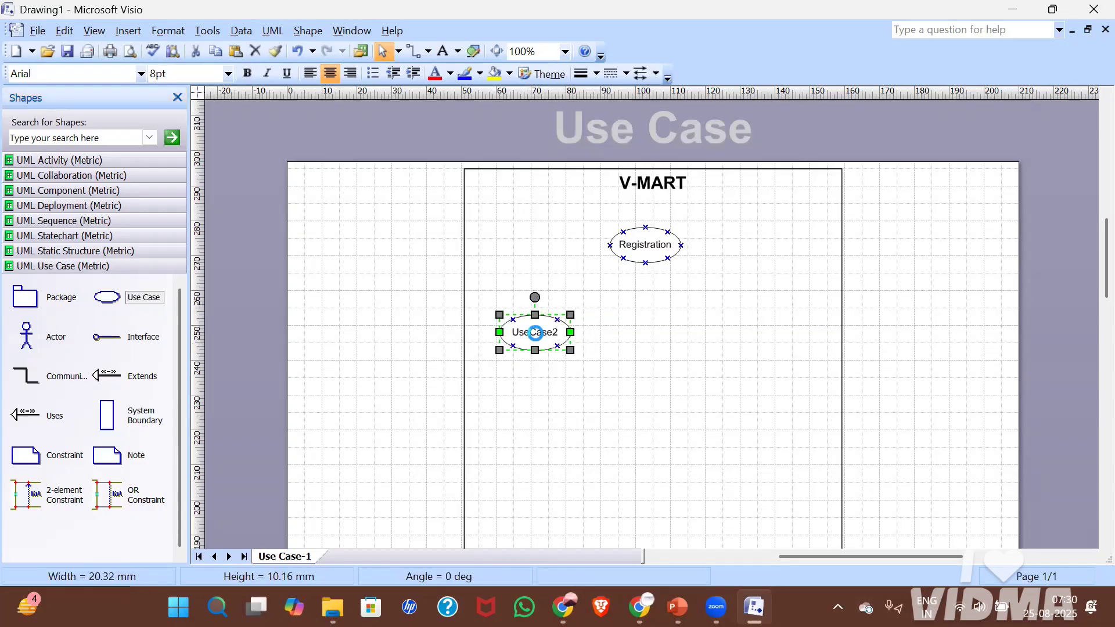
key(ctrl+c)
key(ctrl+v)
key(ctrl+v)
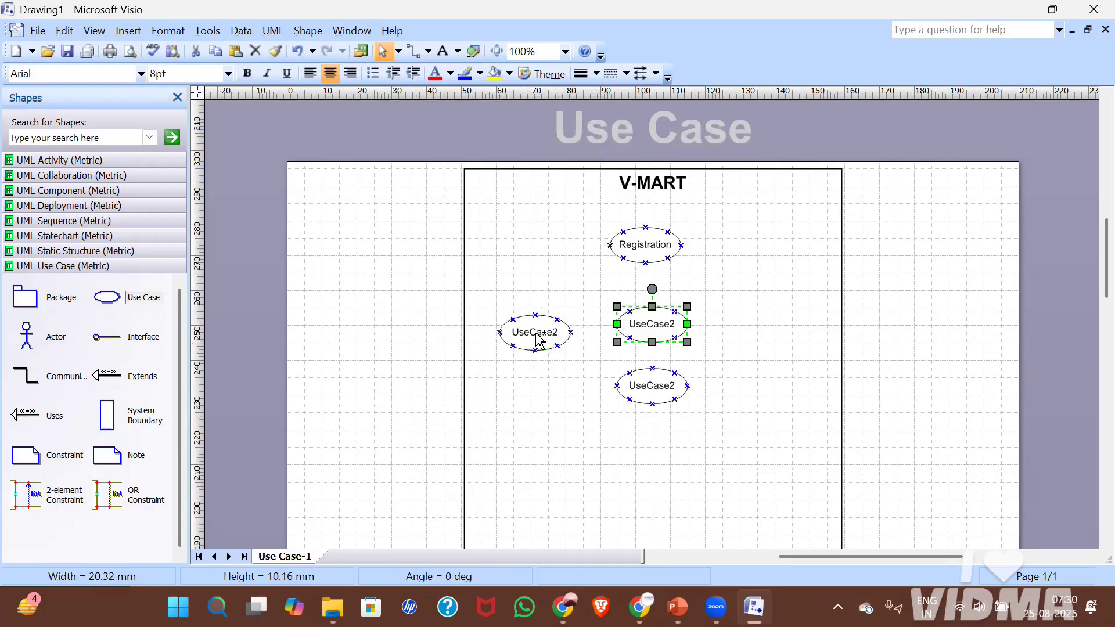
key(ctrl+v)
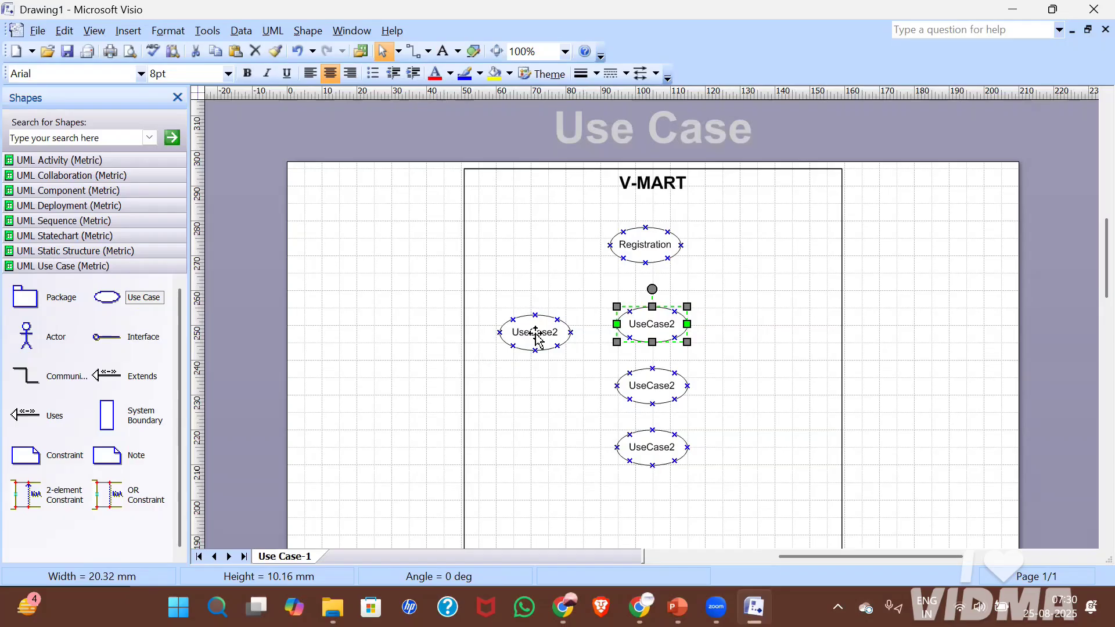
Arrange the four unnamed use cases in an arc beneath Registration and paste a fifth copy at the arc's right end.
drag(522, 334, 493, 326)
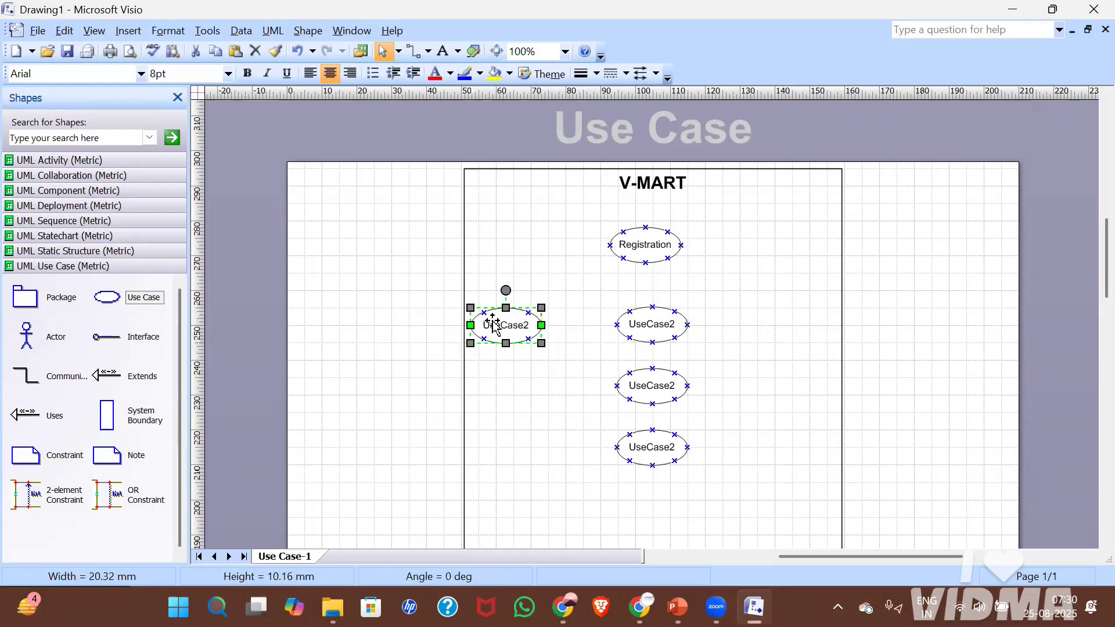
drag(642, 324, 591, 332)
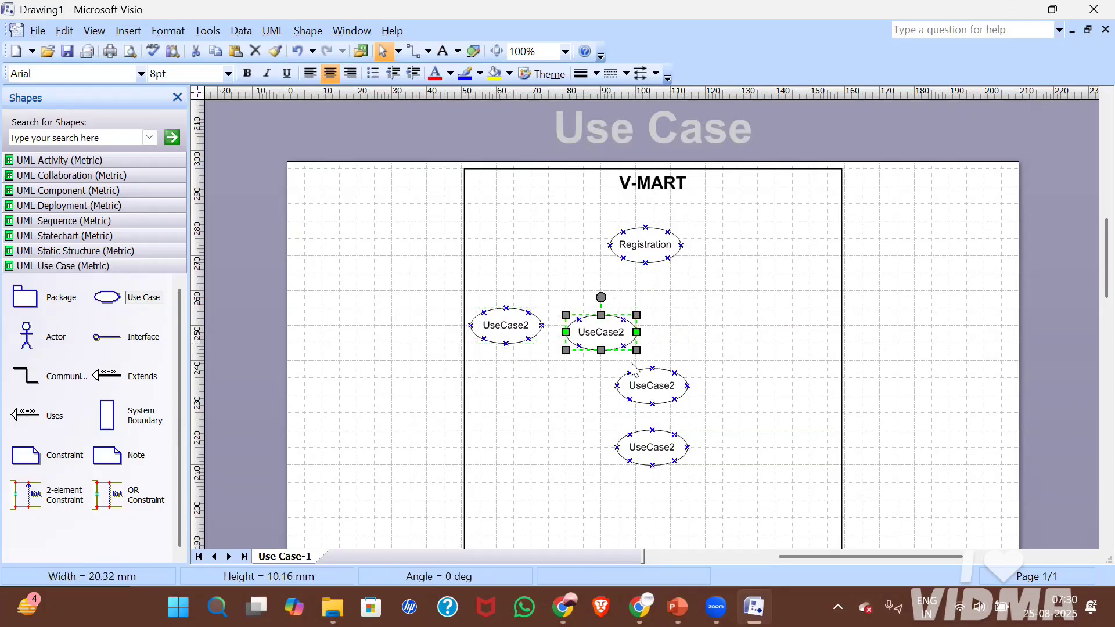
drag(644, 383, 680, 353)
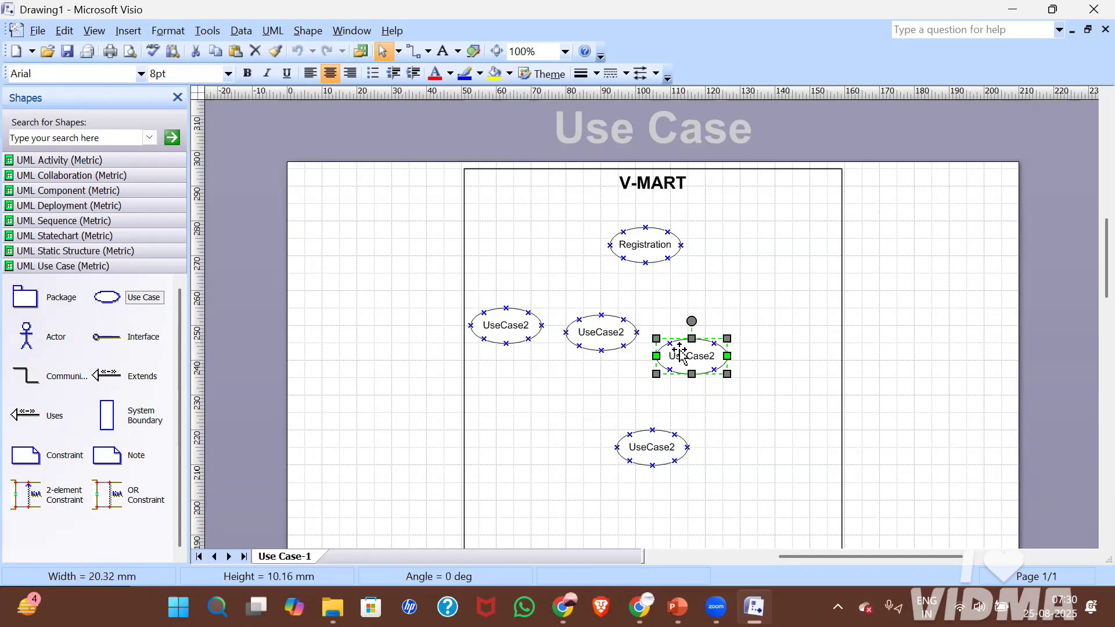
drag(659, 442, 783, 340)
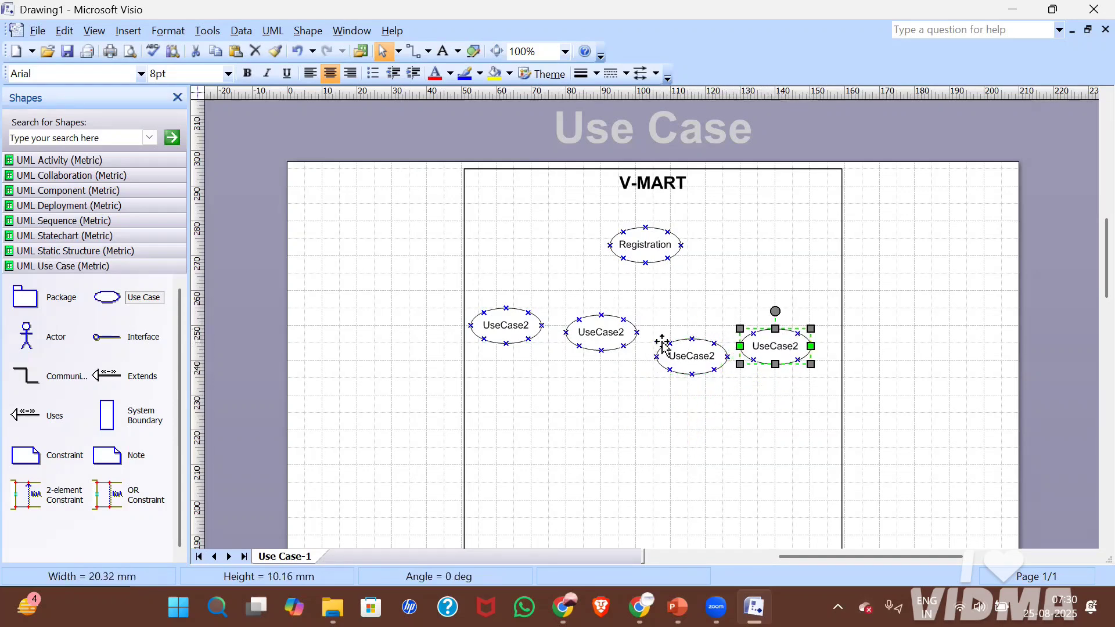
drag(605, 336, 580, 364)
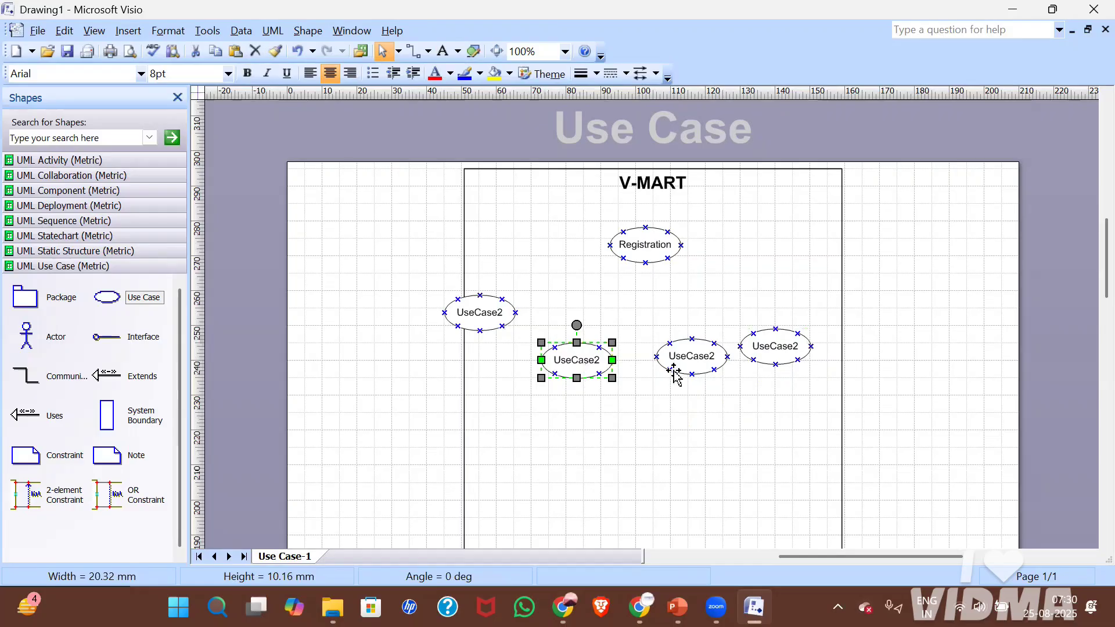
drag(680, 368, 653, 379)
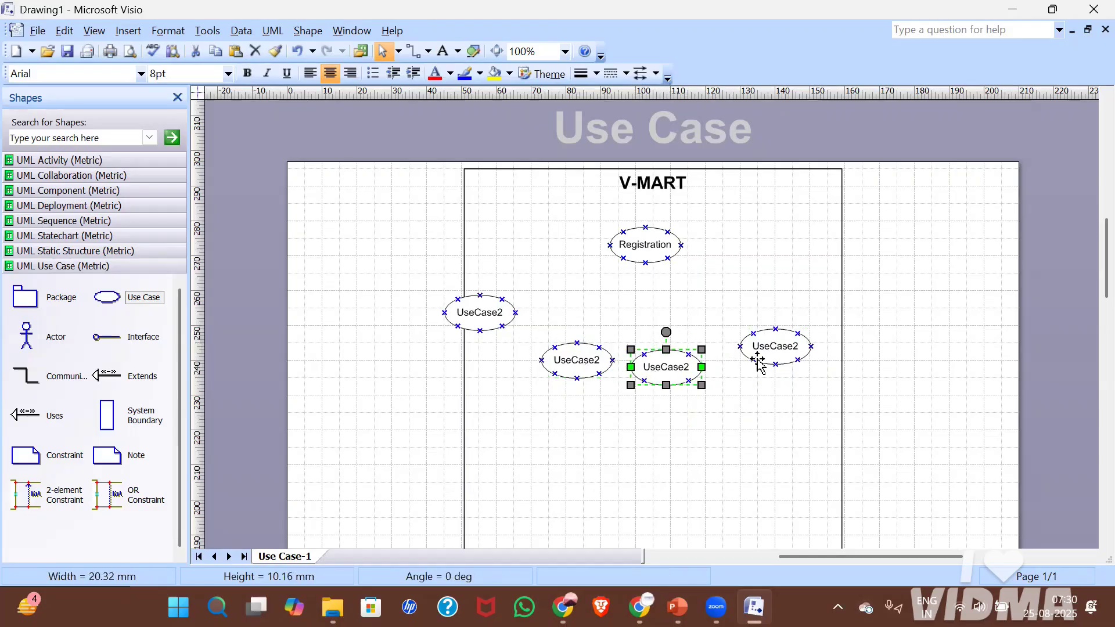
drag(759, 356, 742, 369)
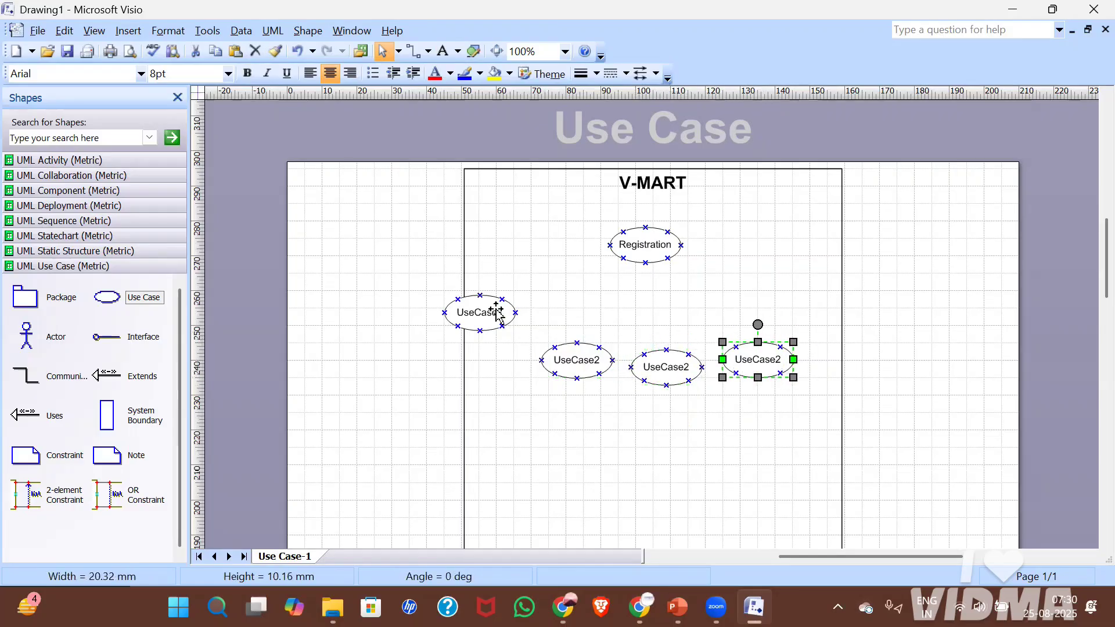
drag(482, 314, 511, 316)
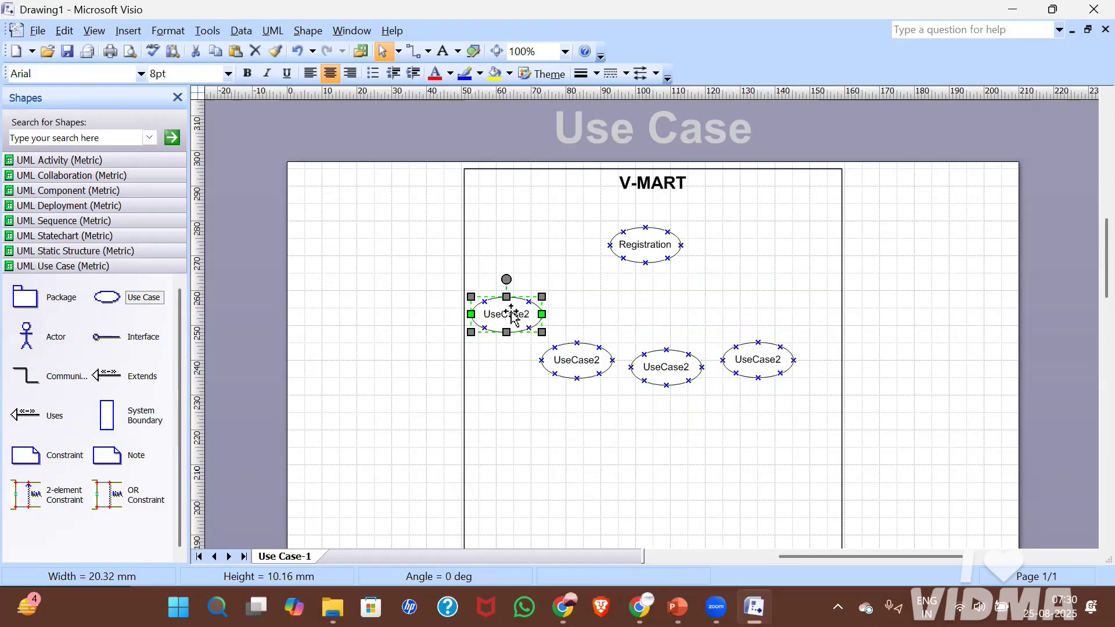
key(ctrl+v)
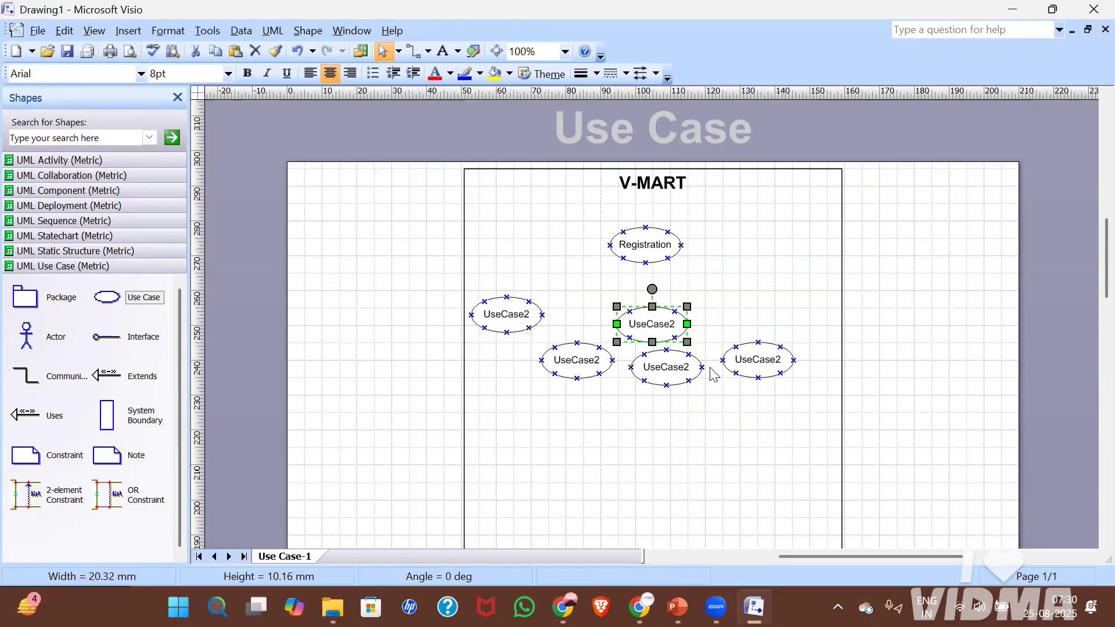
drag(655, 317, 790, 295)
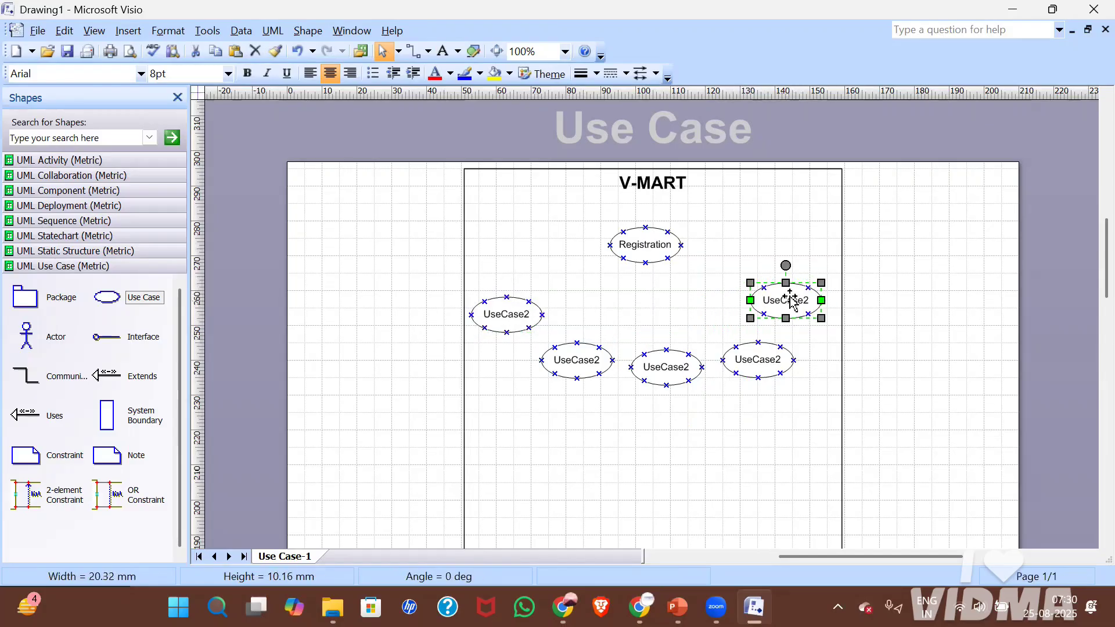
Name the leftmost use case in the arc mobile_num.
double_click(509, 318)
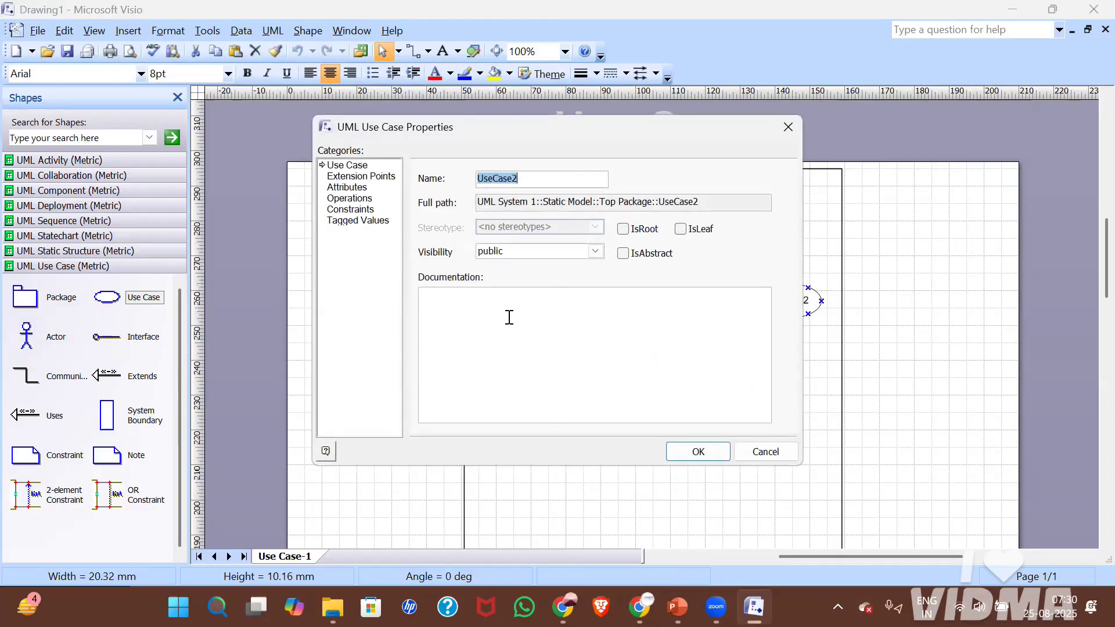
text(p)
key(BackSpace)
key(BackSpace)
key(BackSpace)
text(mobile_num)
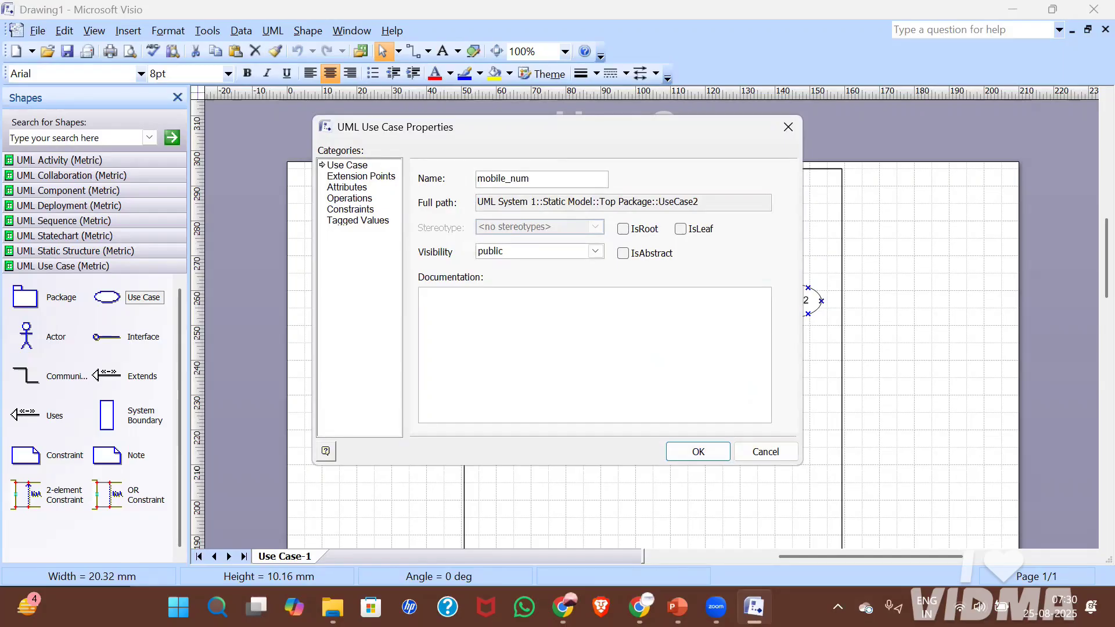
key(Return)
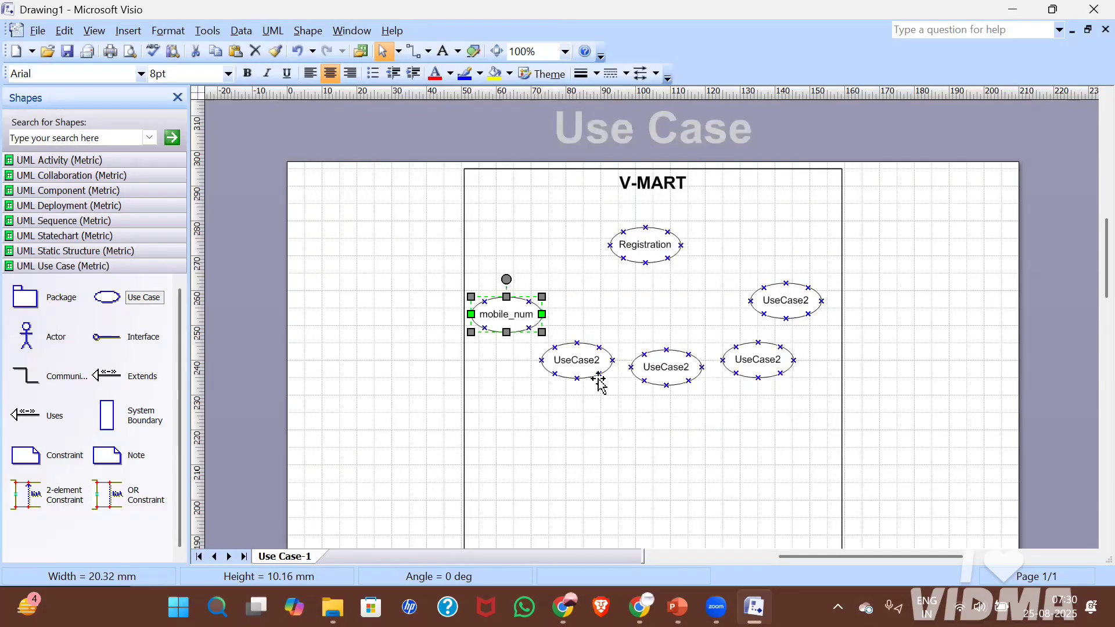
Name the use case beside mobile_num Email and the middle one of the arc user_name.
click(585, 362)
double_click(585, 362)
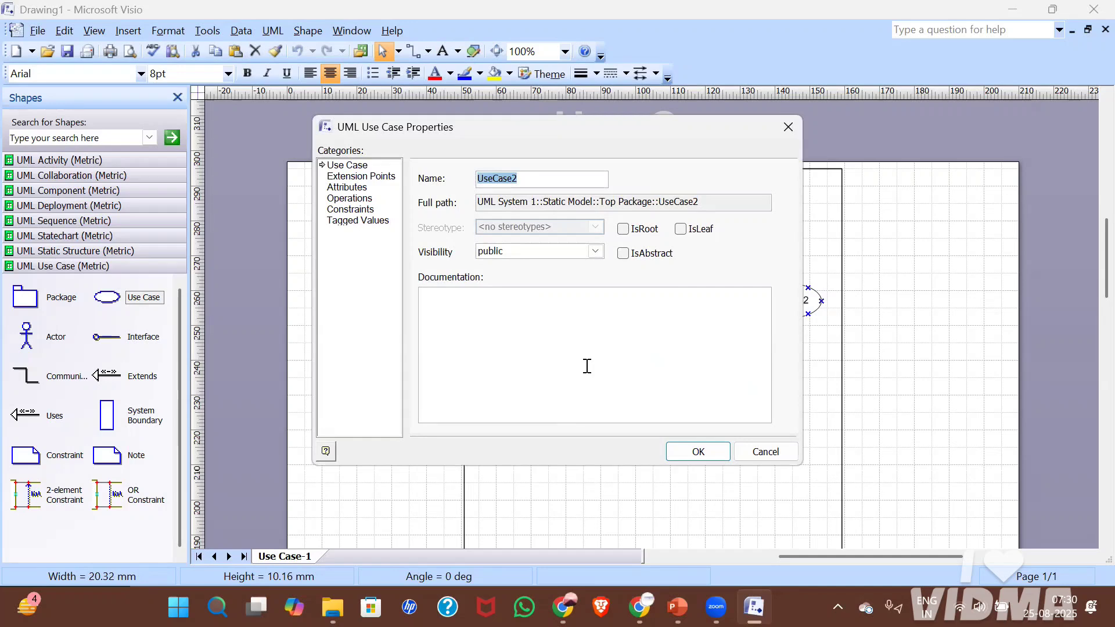
text(Email)
key(Return)
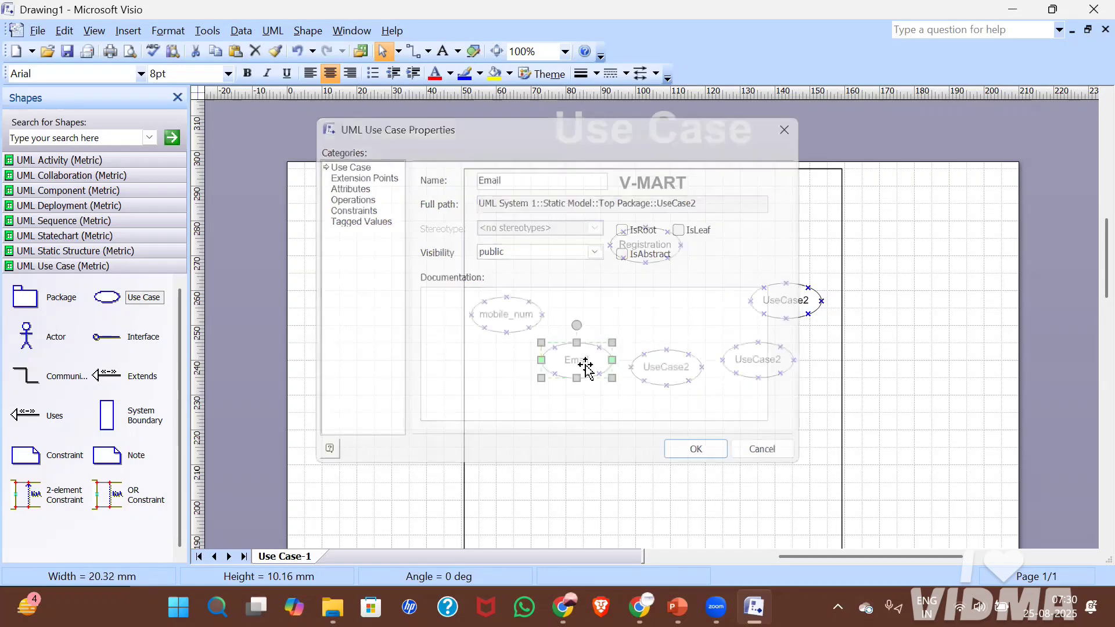
click(668, 380)
double_click(669, 380)
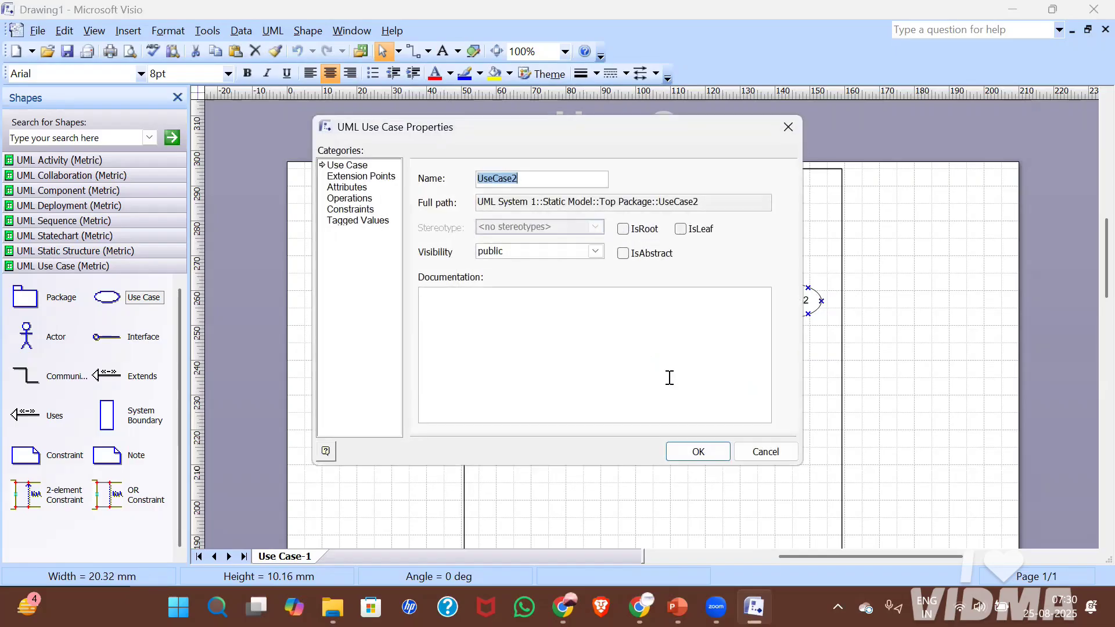
text(user_name)
key(Return)
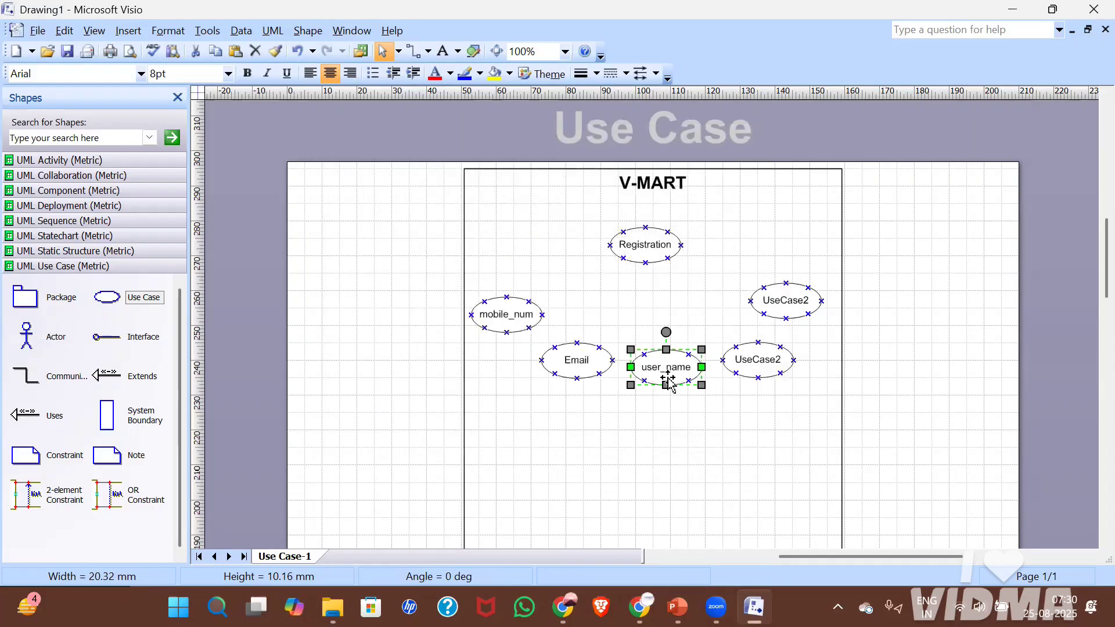
Name the use case to the right of user_name Password.
double_click(760, 374)
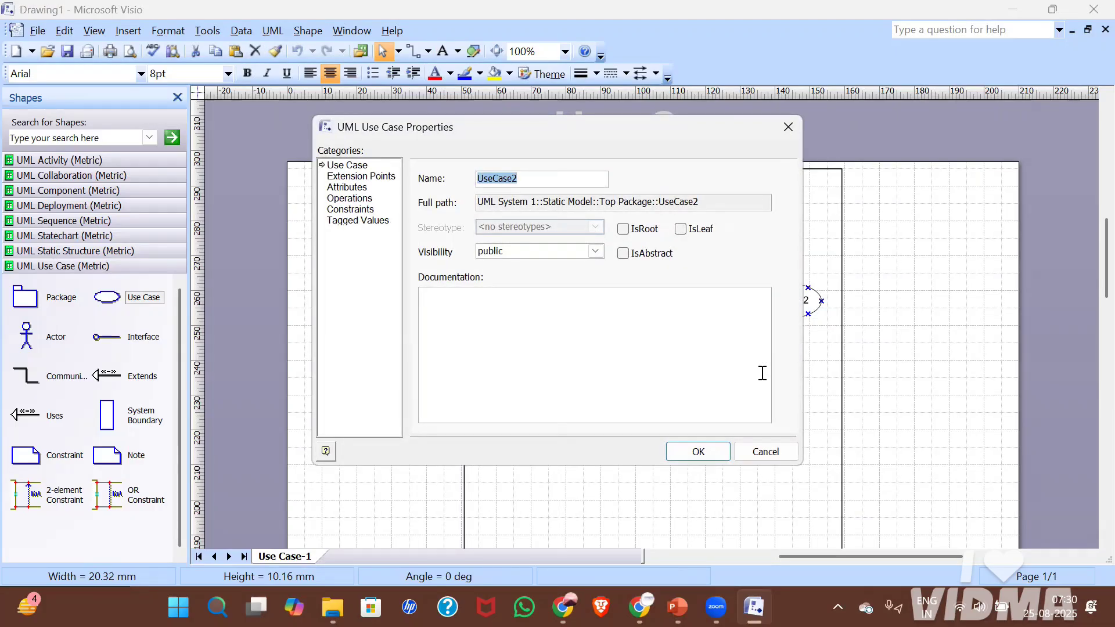
text(Password)
key(Return)
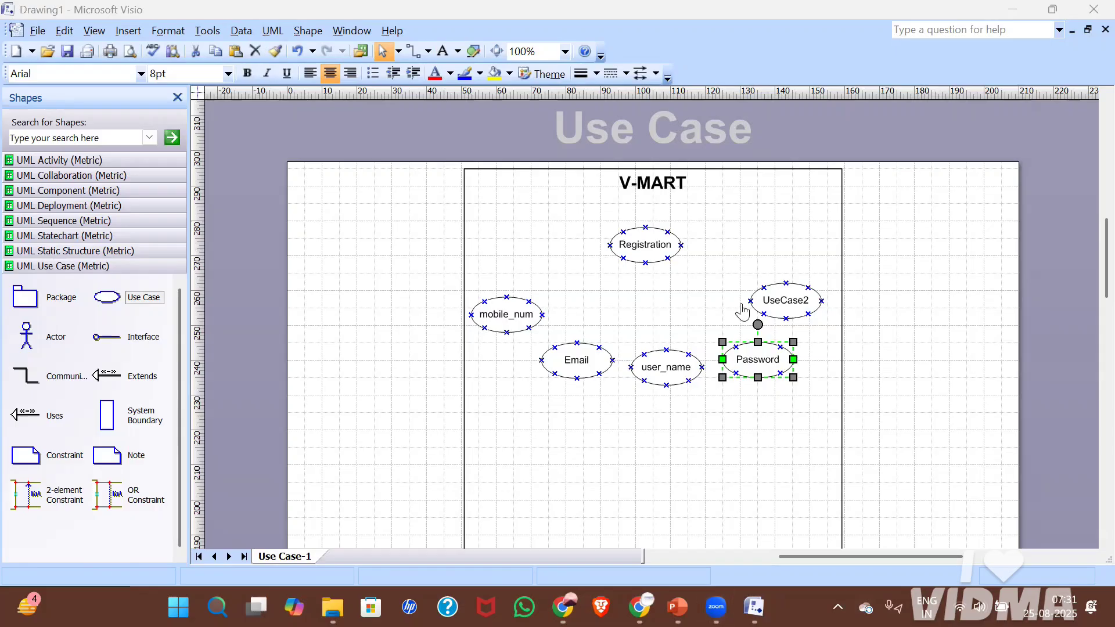
Name the unnamed use case at the arc's right end Nick_Name.
click(794, 305)
click(791, 303)
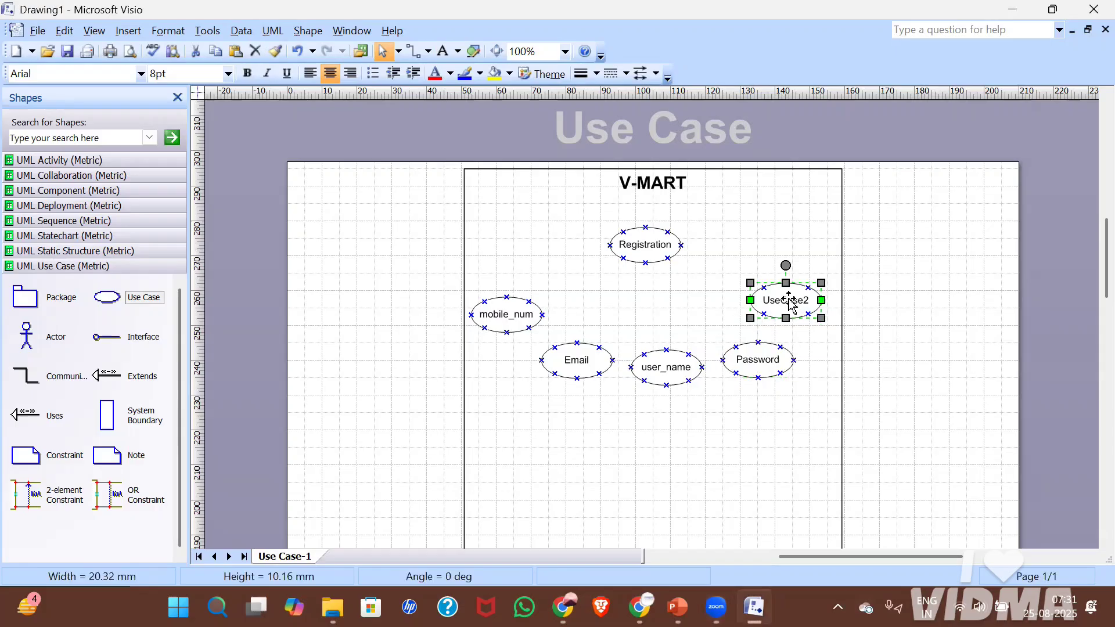
double_click(789, 300)
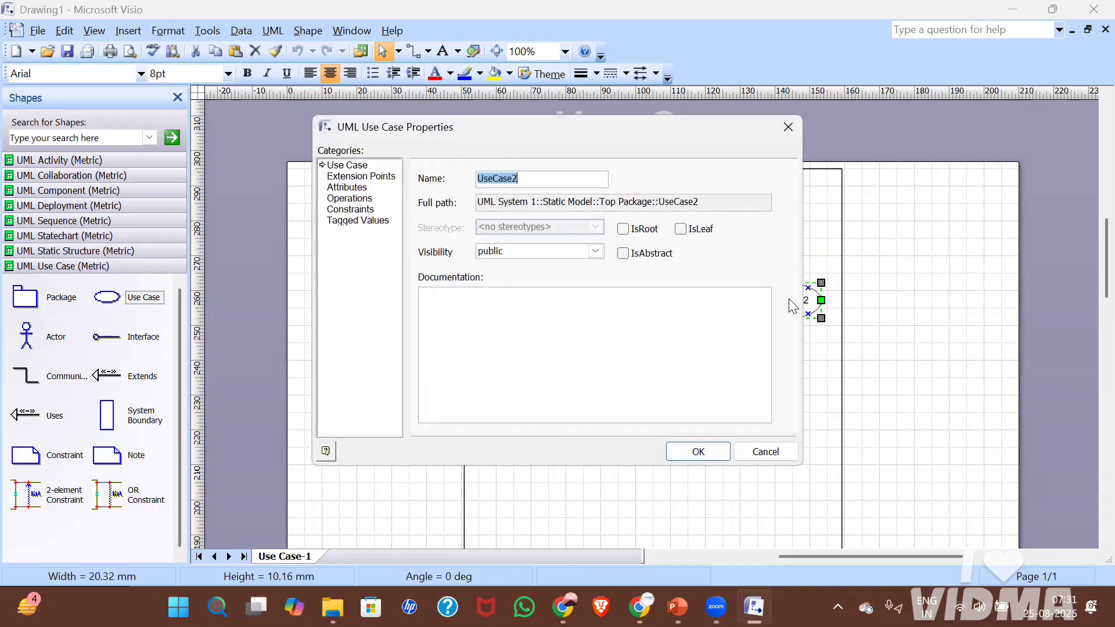
text(Nid)
key(BackSpace)
text(ck_nd)
key(BackSpace)
key(BackSpace)
key(BackSpace)
text(Name)
key(Return)
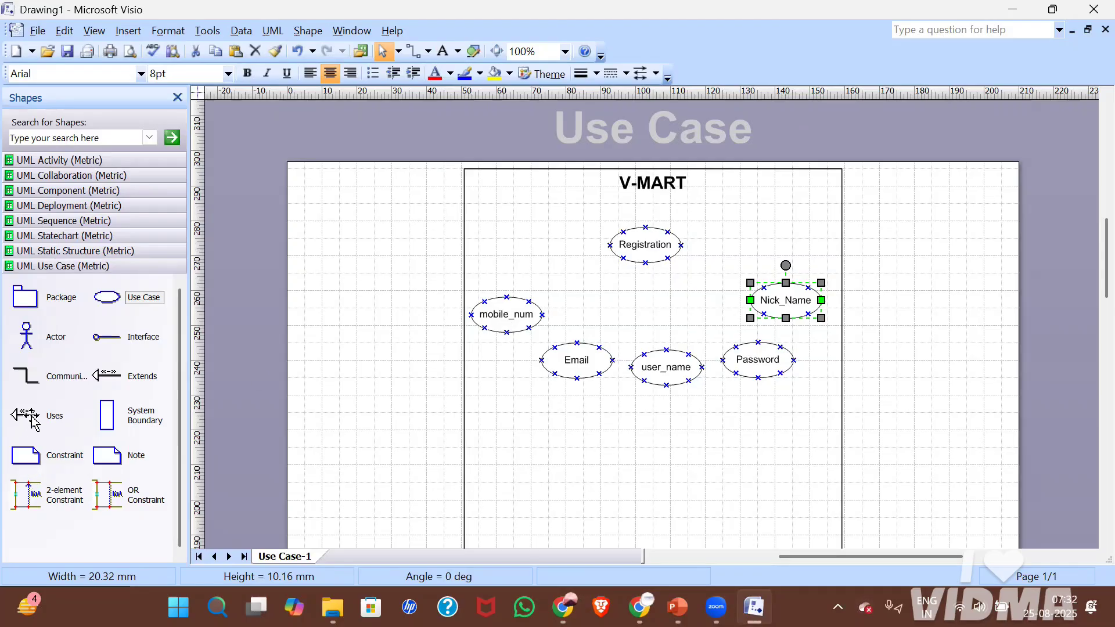
Add a Uses relationship from Registration to mobile_num, with both ends glued to connection points and the arrowhead at mobile_num.
drag(24, 415, 467, 326)
drag(593, 340, 529, 301)
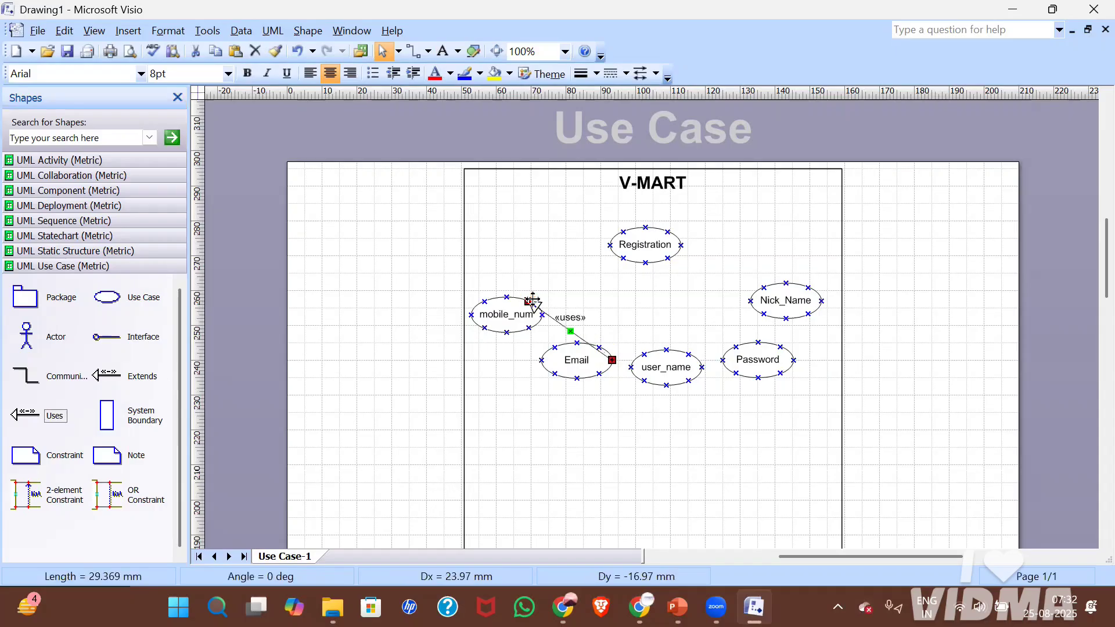
drag(612, 360, 613, 258)
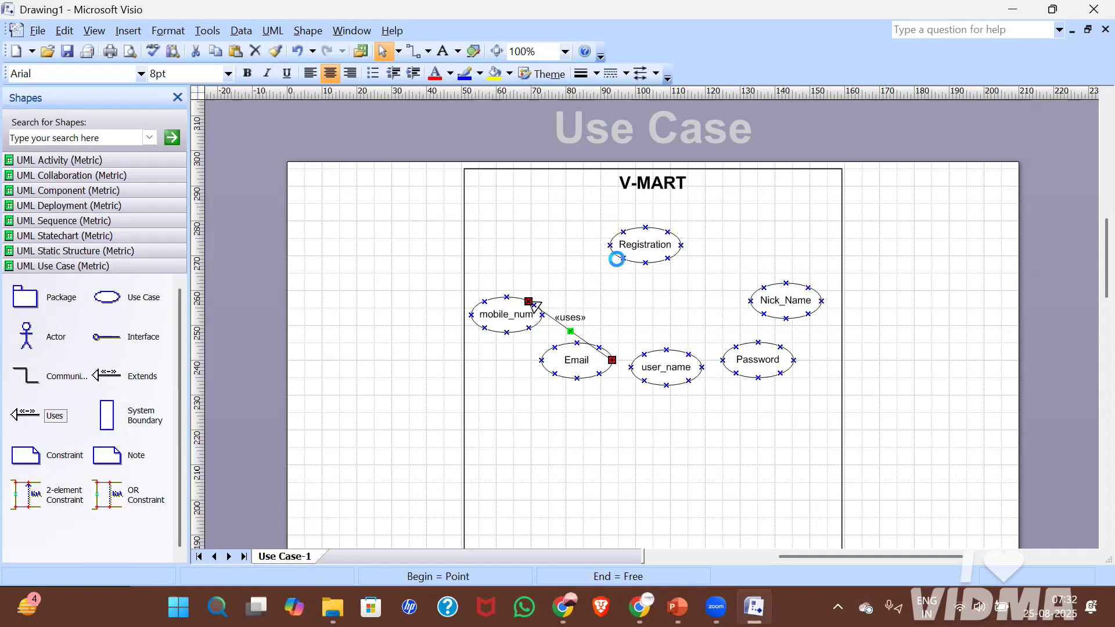
click(643, 303)
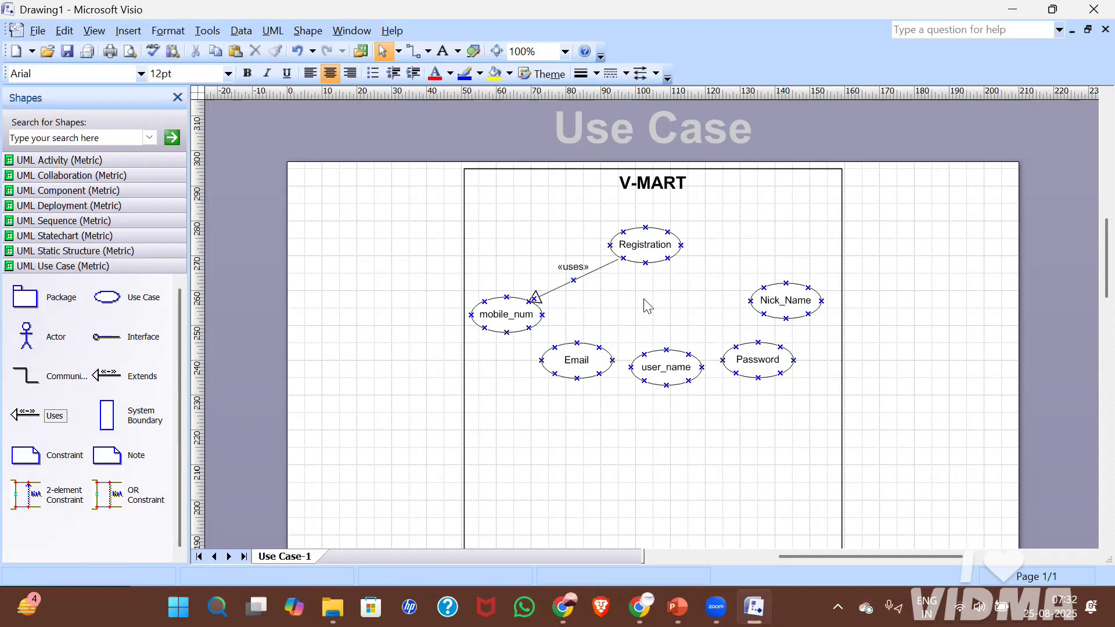
click(620, 262)
drag(619, 258, 624, 257)
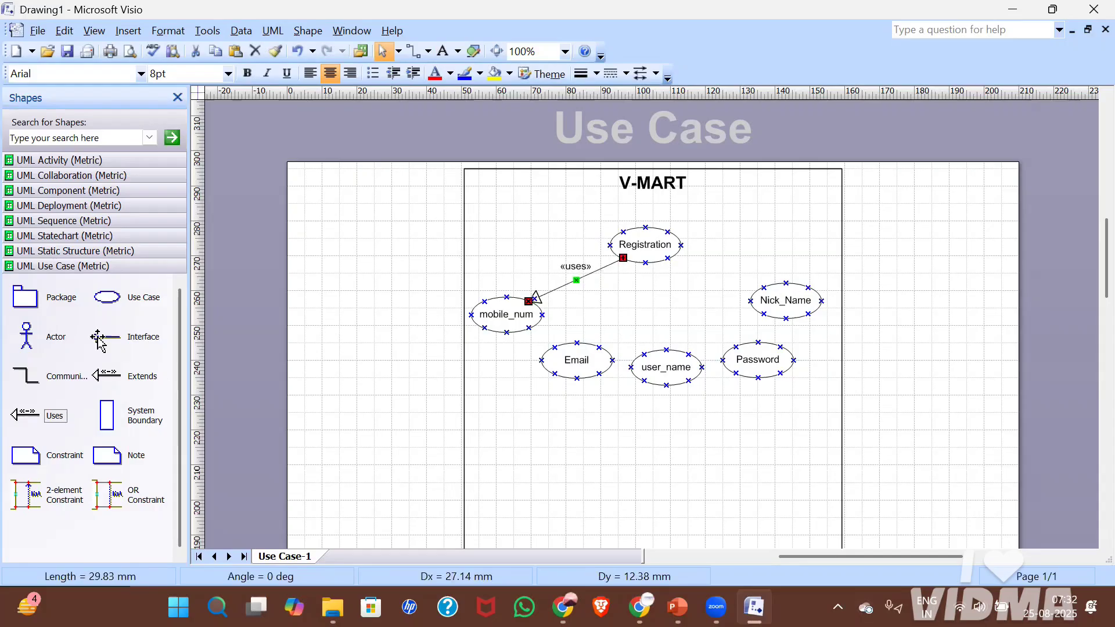
Add Uses relationships from Registration to Email, user_name and Password, with the arrowheads at the three detail use cases.
drag(50, 415, 641, 267)
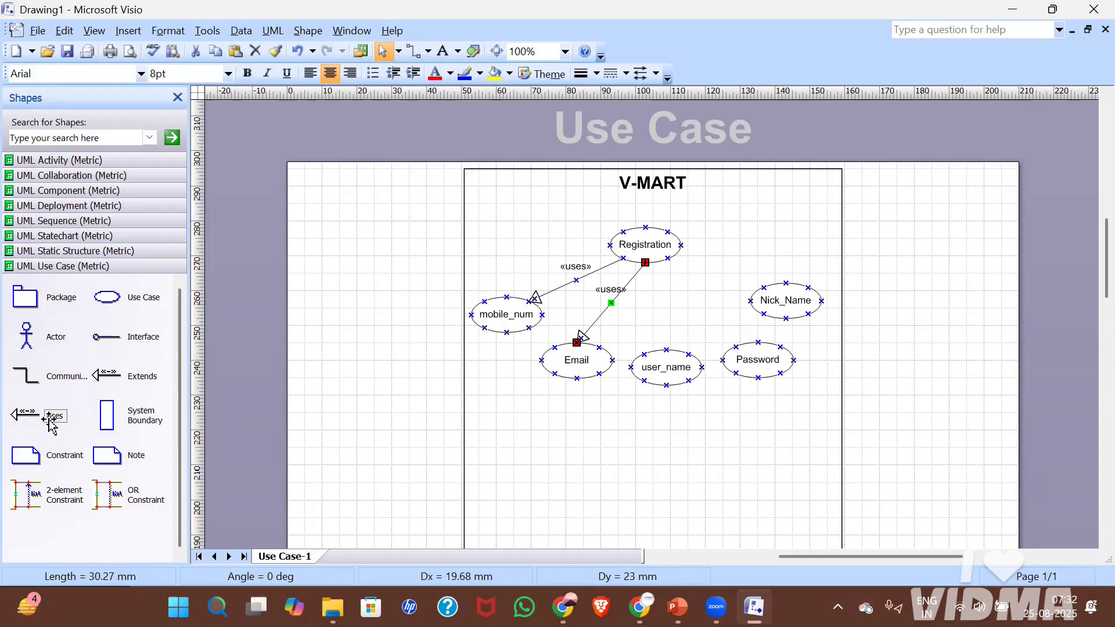
drag(52, 422, 666, 348)
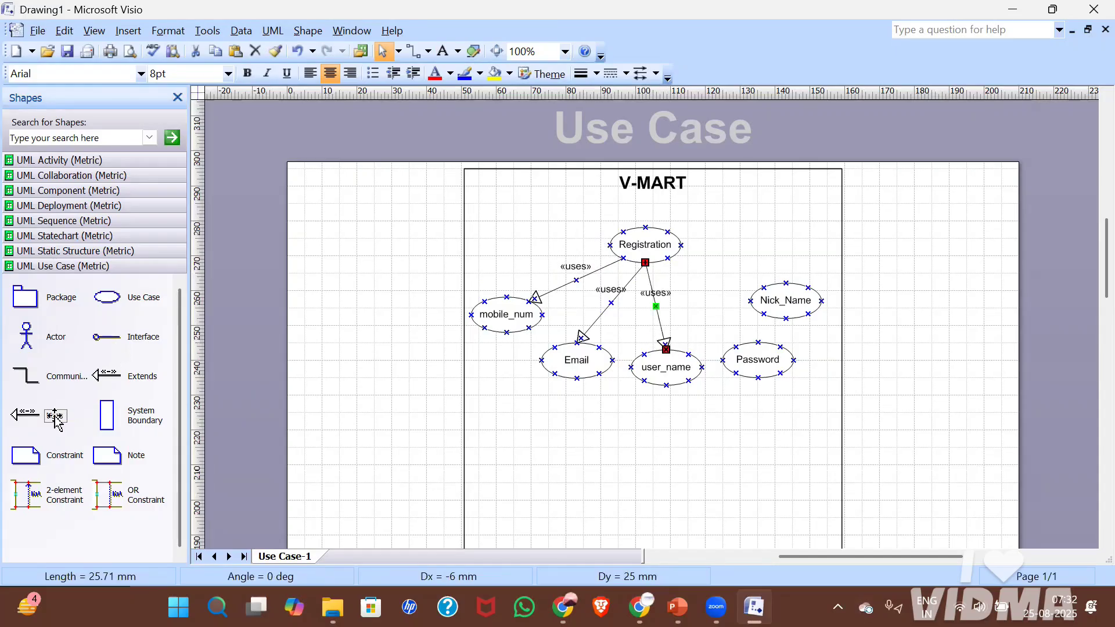
drag(56, 418, 735, 343)
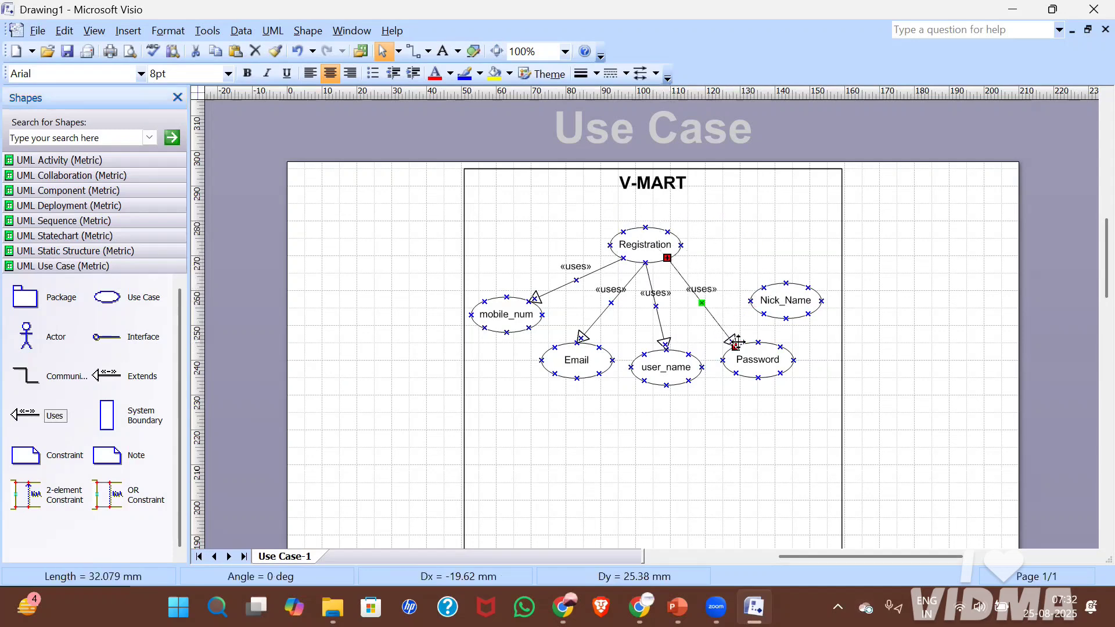
click(656, 493)
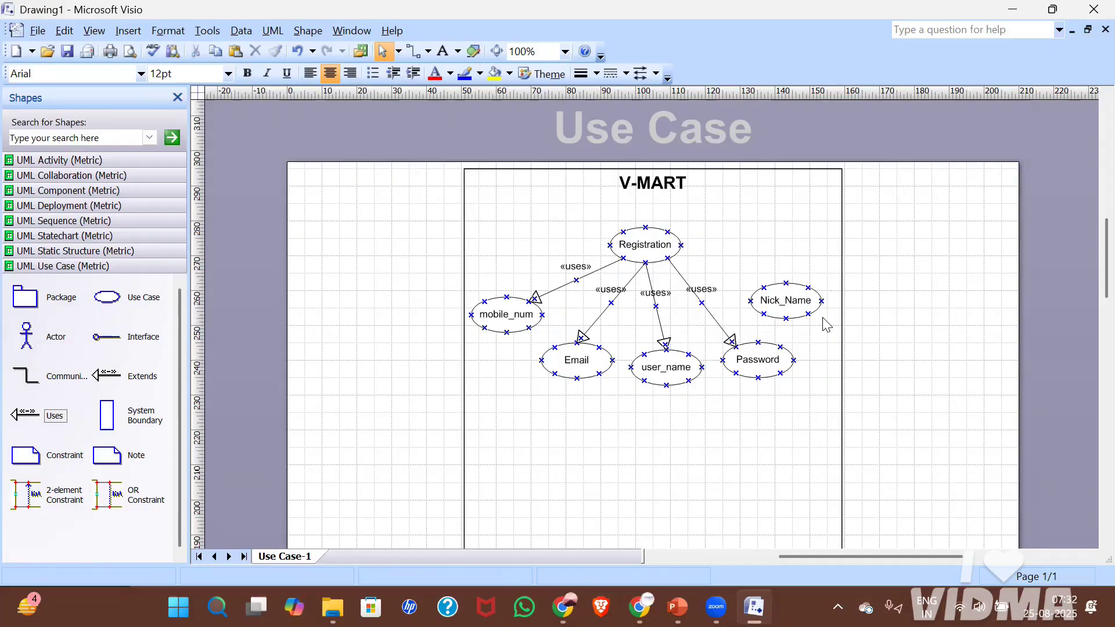
Add an Extends relationship from Nick_Name to Registration, with the arrowhead at Registration.
click(795, 309)
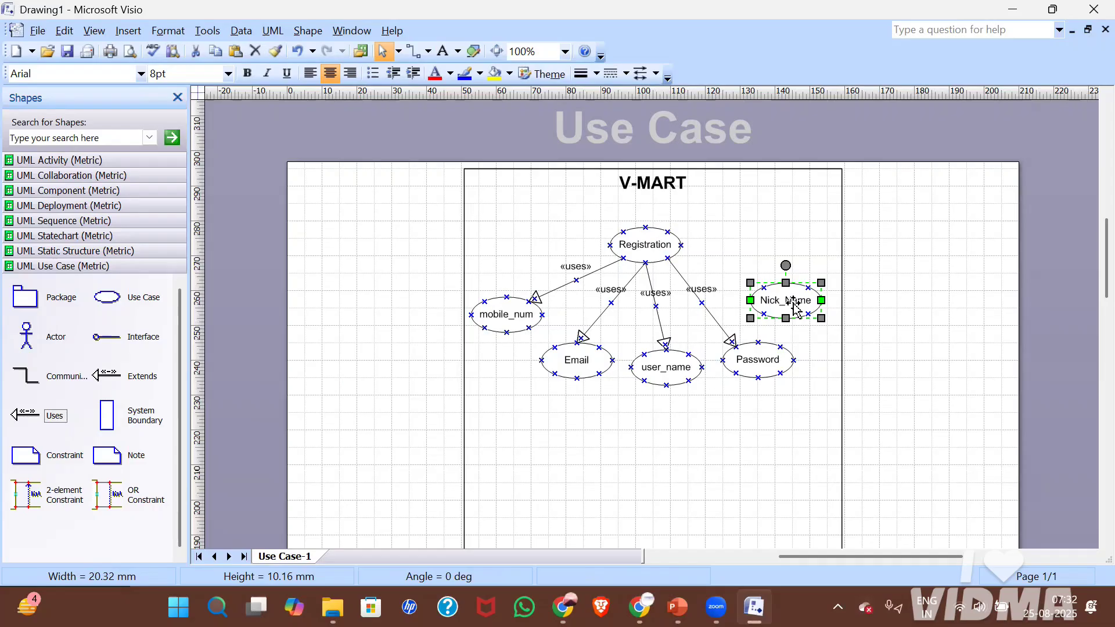
drag(140, 376, 764, 287)
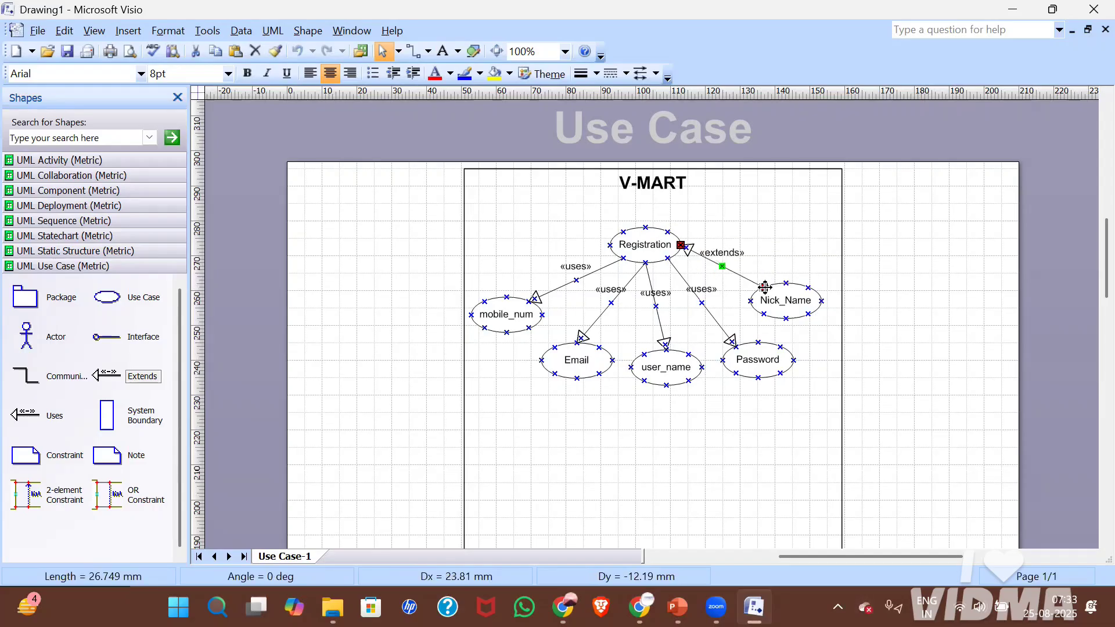
click(697, 478)
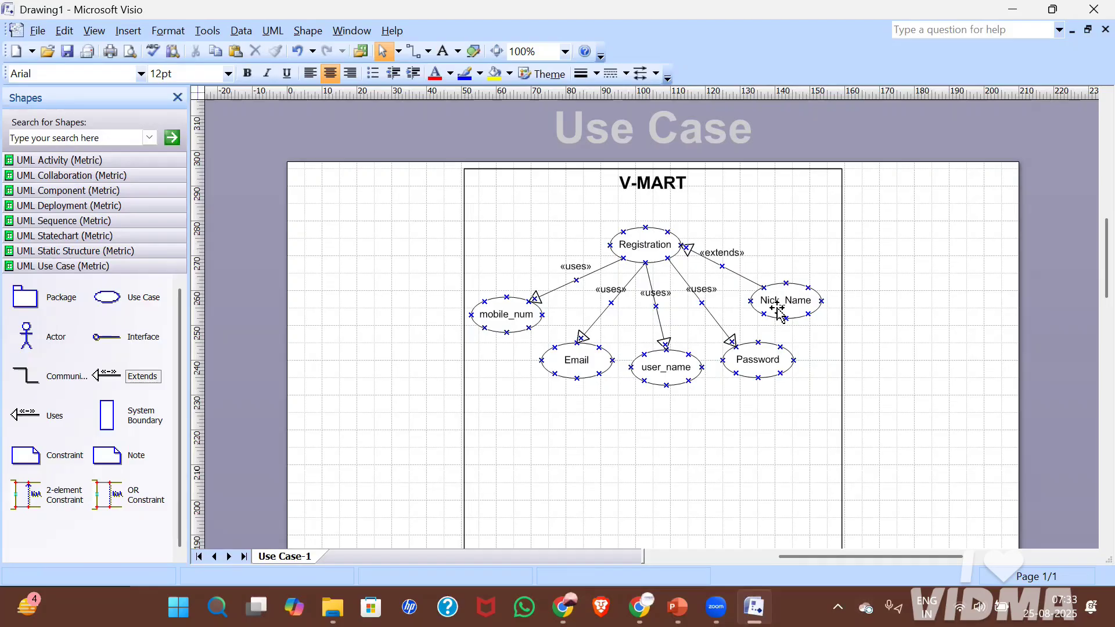
Place a new use case inside the system boundary beneath user_name and name it Login.
scroll(778, 308, down, 5)
scroll(778, 307, up, 6)
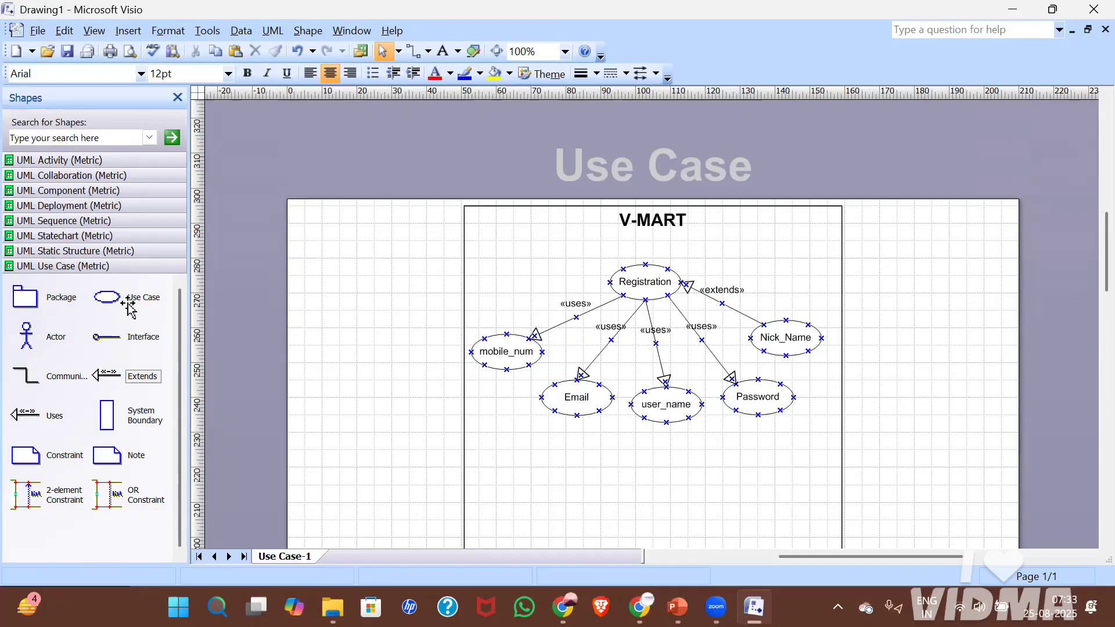
drag(129, 306, 665, 490)
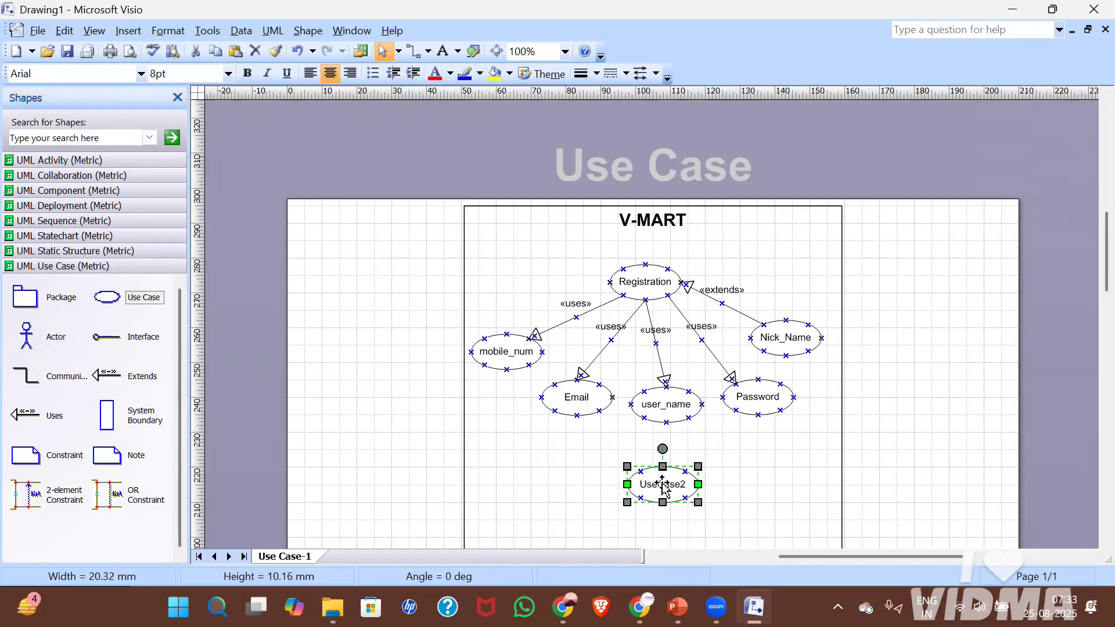
double_click(657, 487)
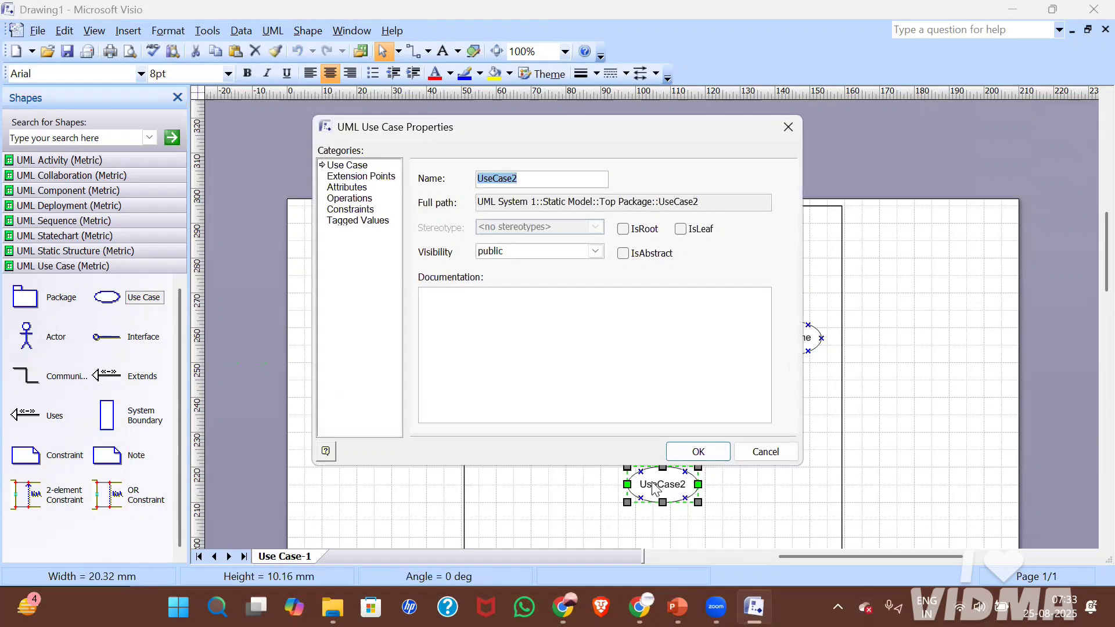
text(Login)
key(Return)
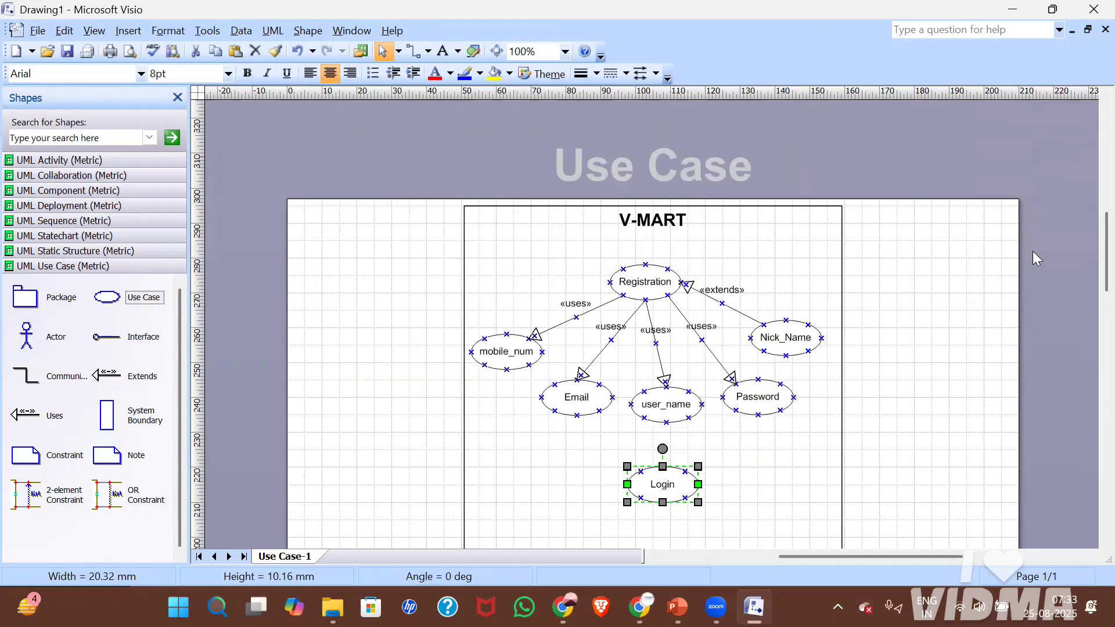
Add an unnamed use case below and left of Login, paste two copies, and spread the three in a row beneath Login.
scroll(1087, 243, down, 5)
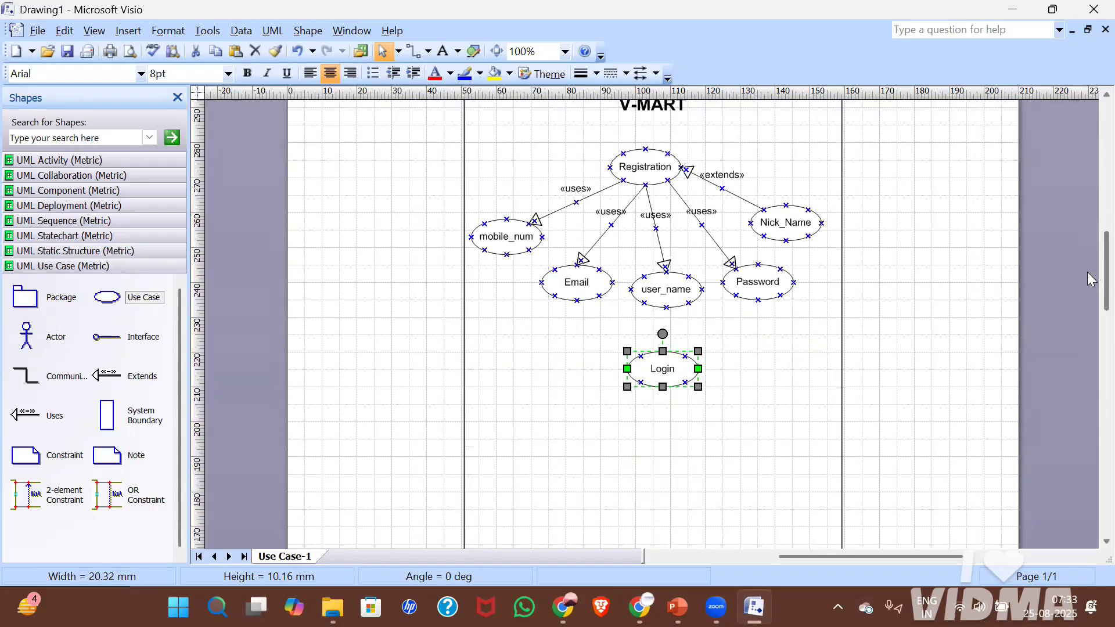
click(129, 297)
drag(168, 317, 543, 371)
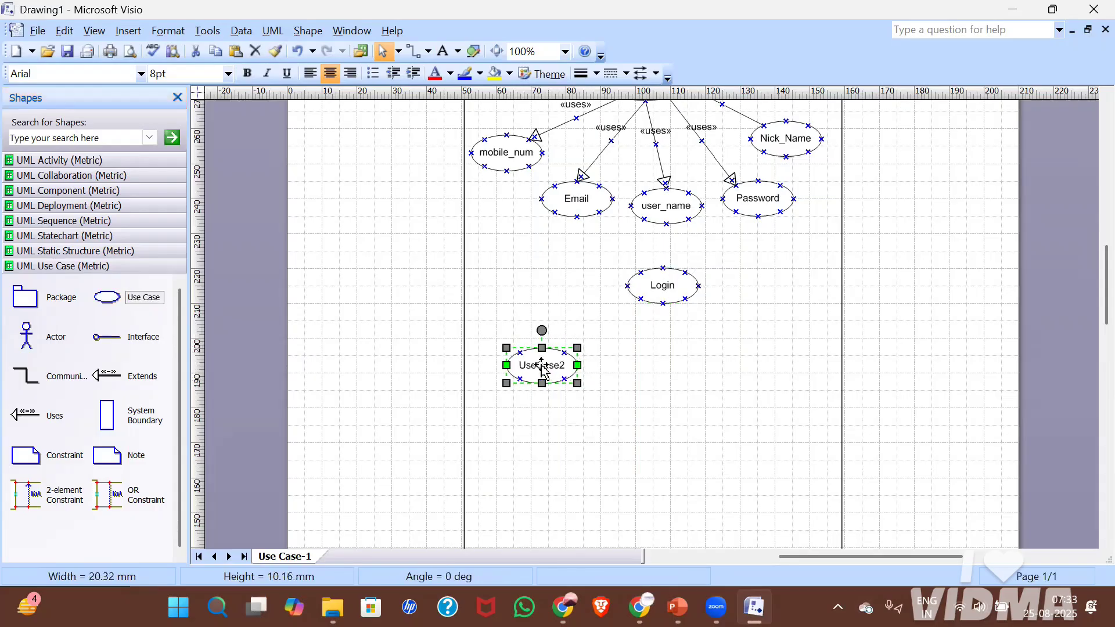
key(ctrl+v)
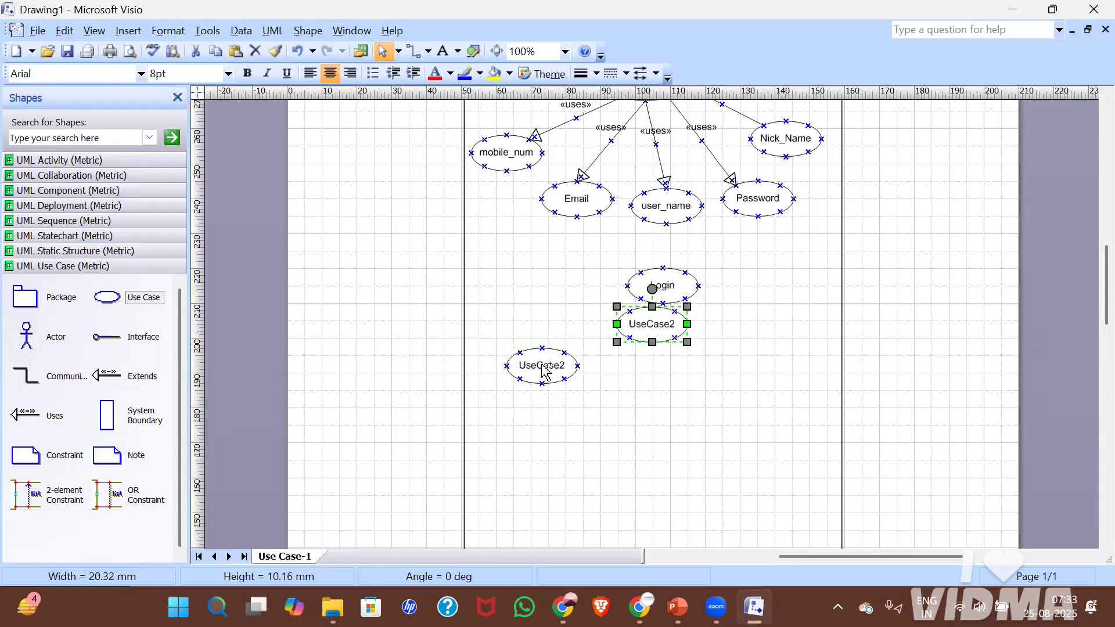
key(ctrl+v)
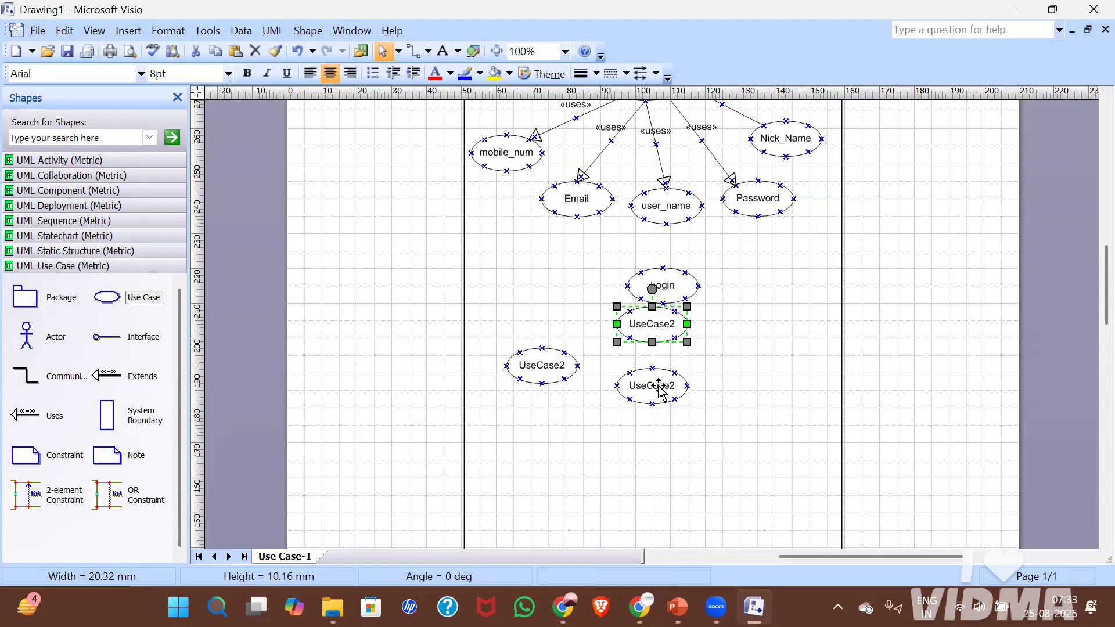
drag(659, 389, 778, 369)
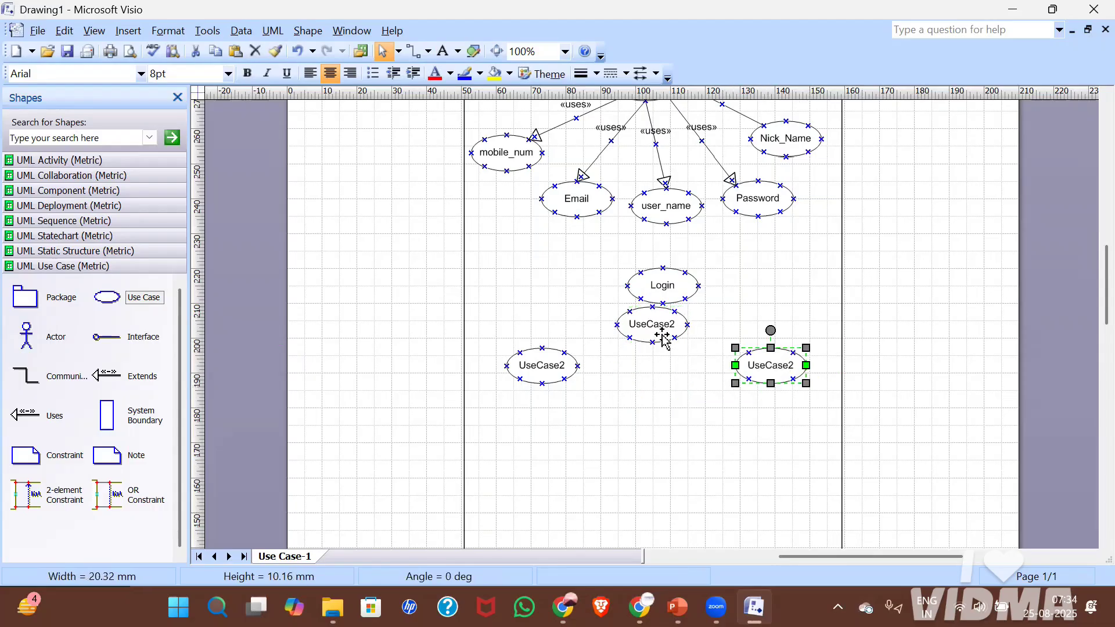
drag(663, 337, 671, 390)
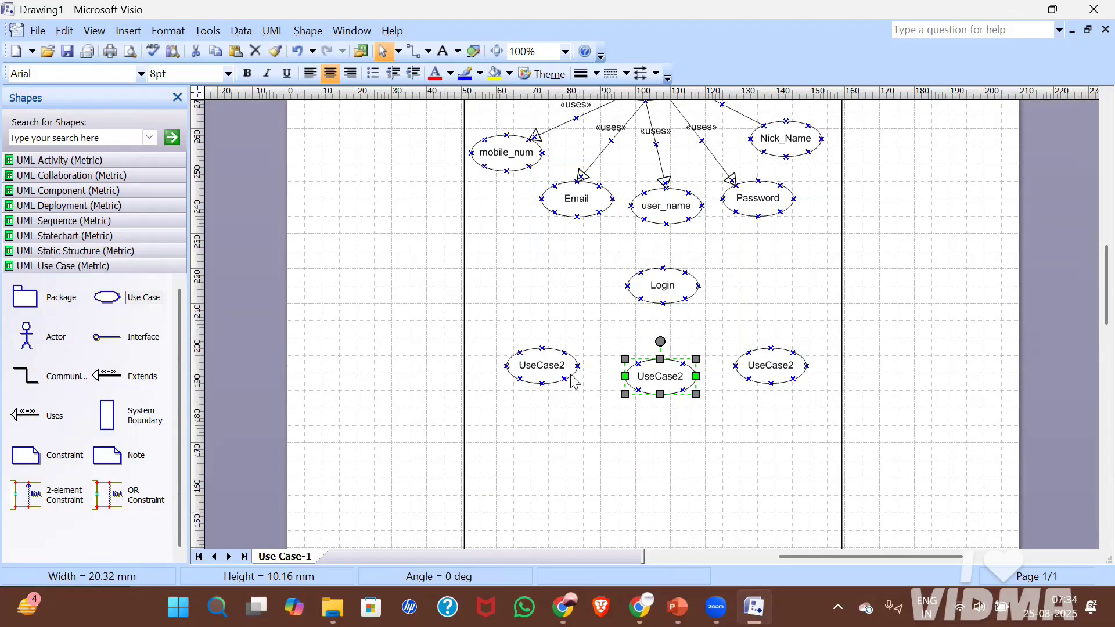
Name the left use case beneath Login user_name and the middle one password.
double_click(528, 366)
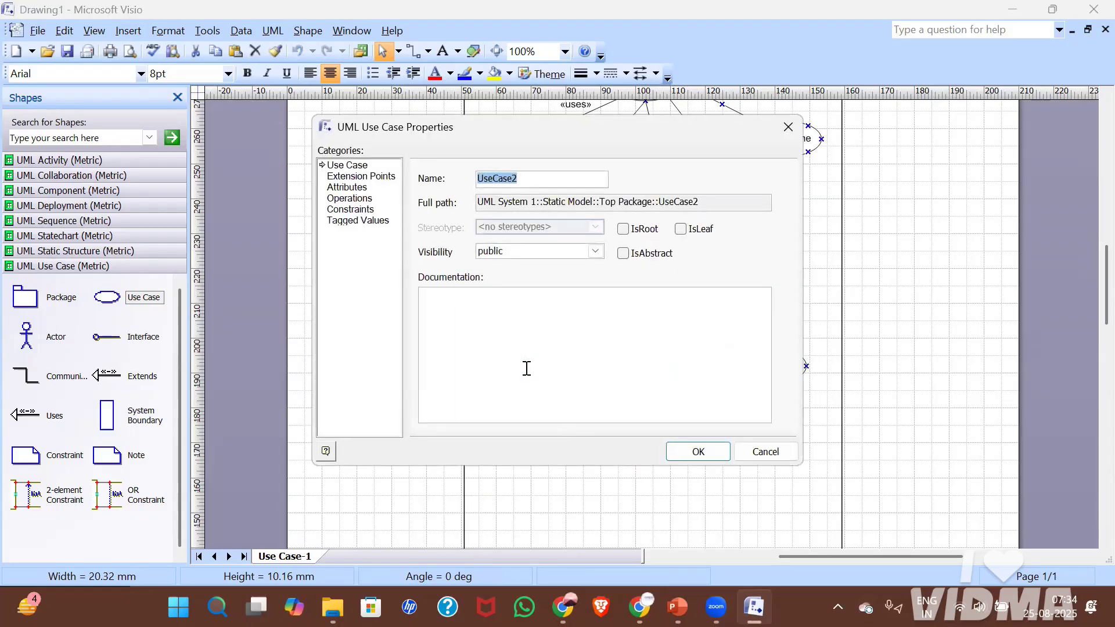
text(user_name)
key(Return)
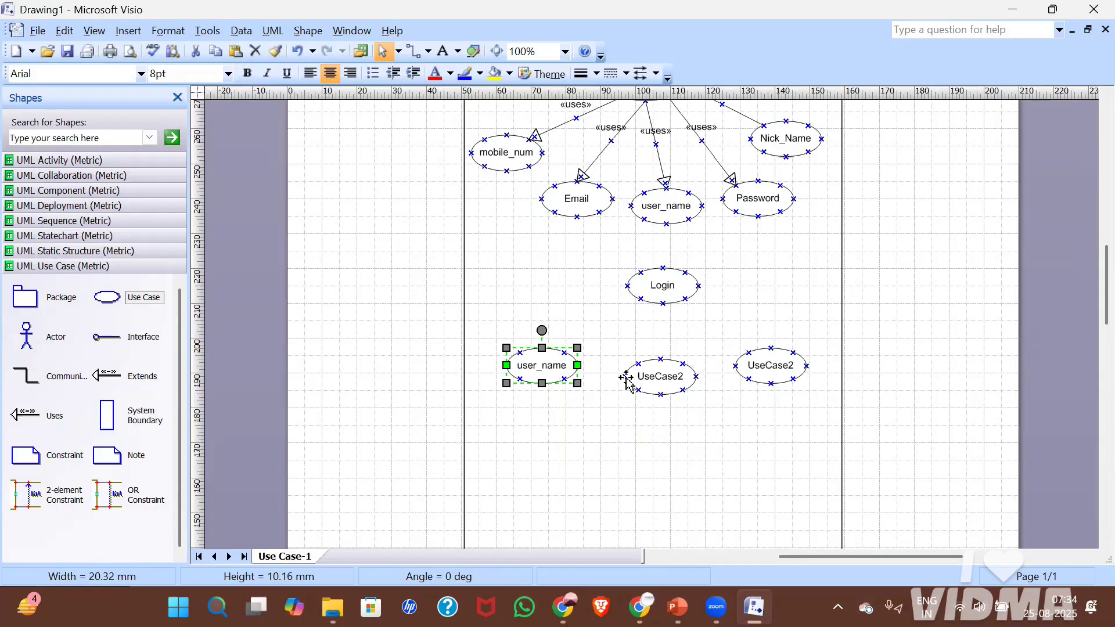
double_click(657, 384)
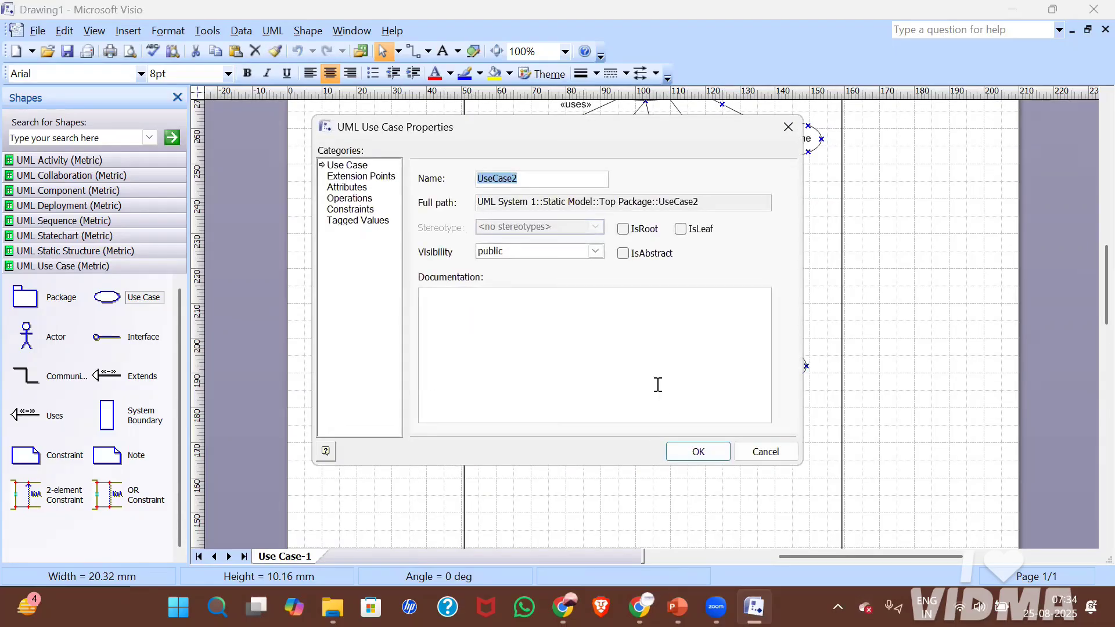
text(password)
key(Return)
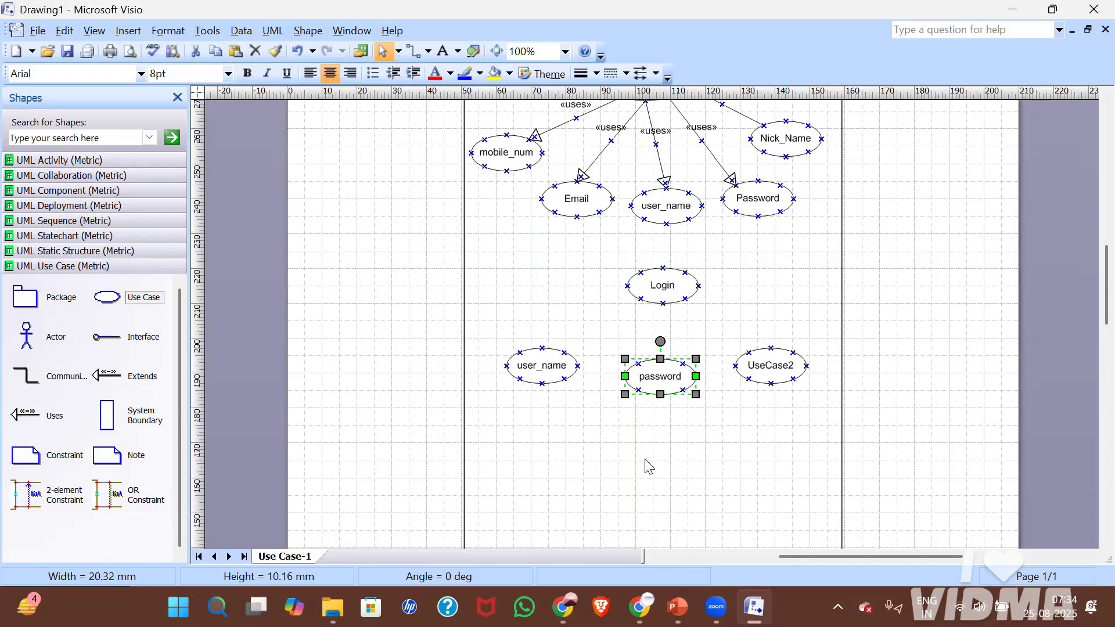
click(646, 465)
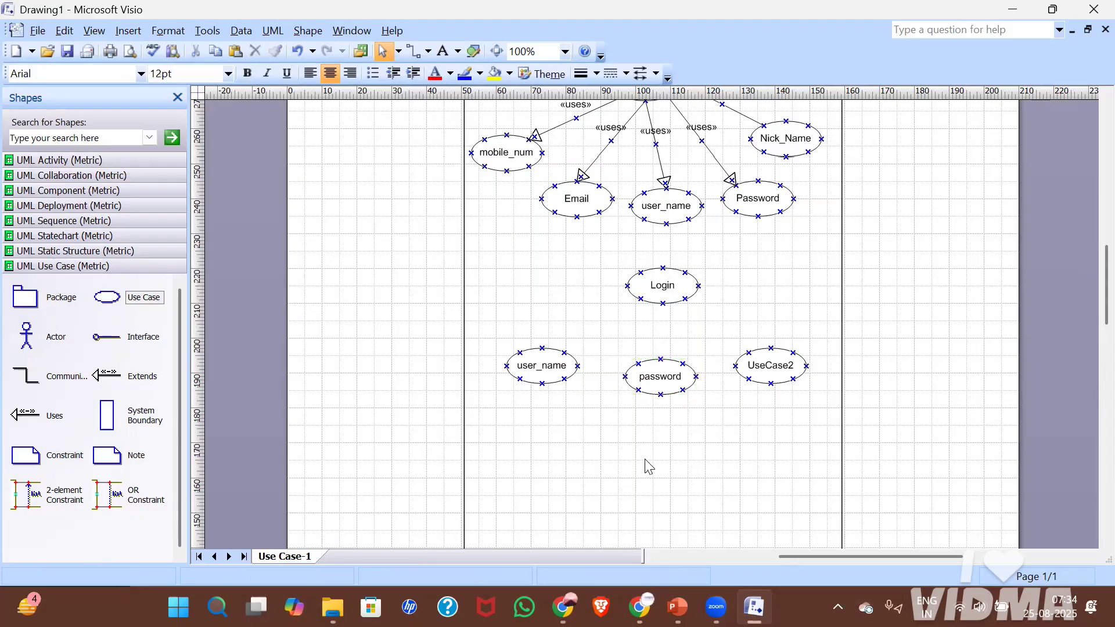
Name the right use case beneath Login forgot_password.
double_click(775, 377)
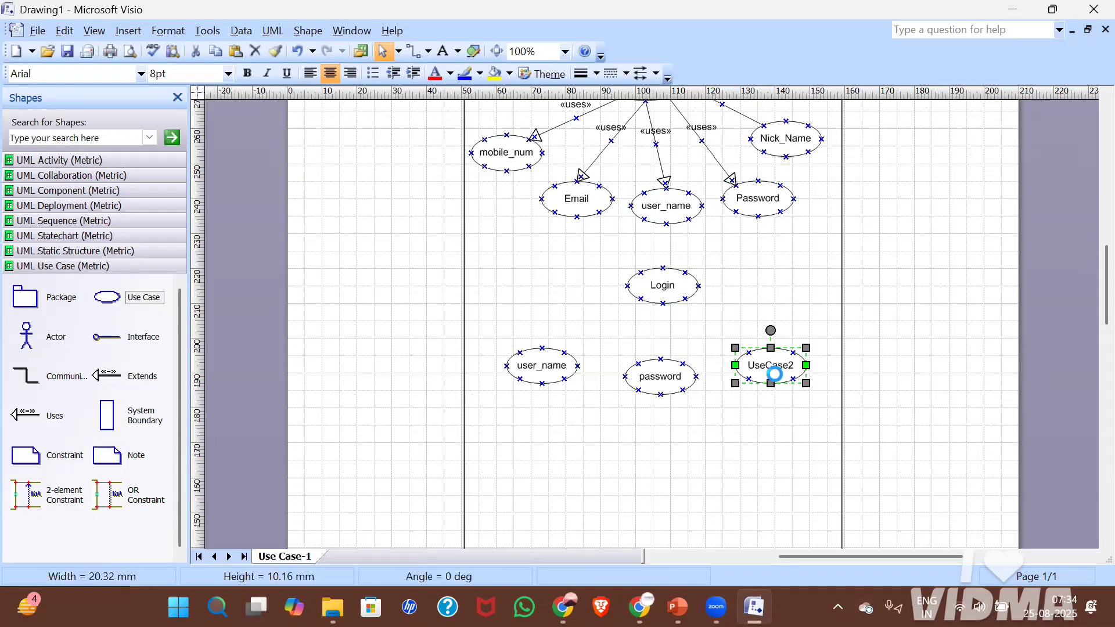
text(forgot)
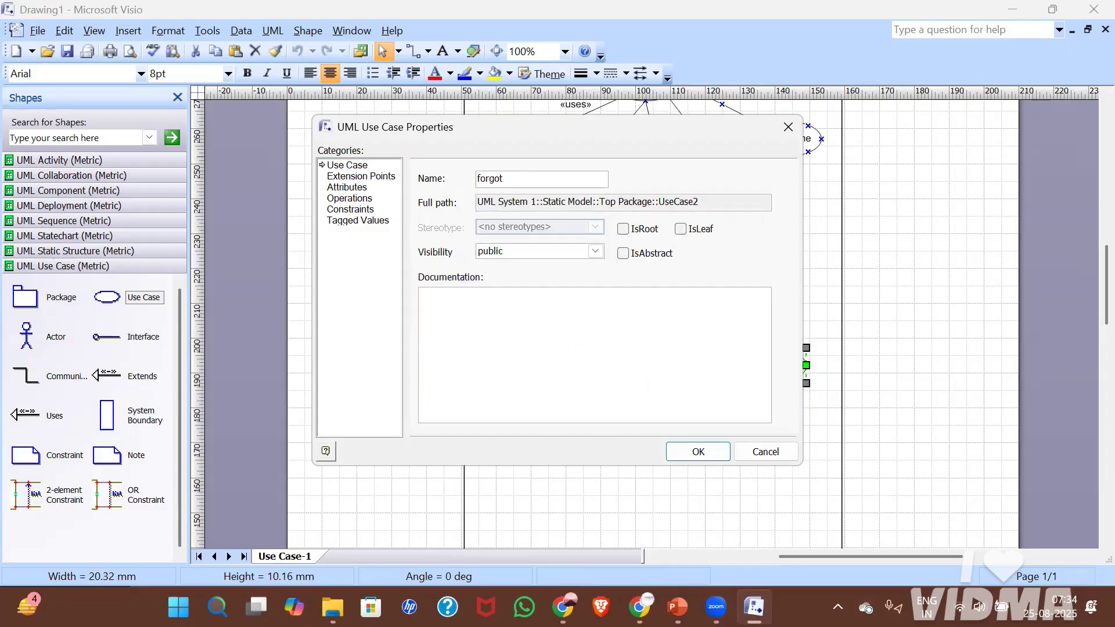
text(_password)
key(Return)
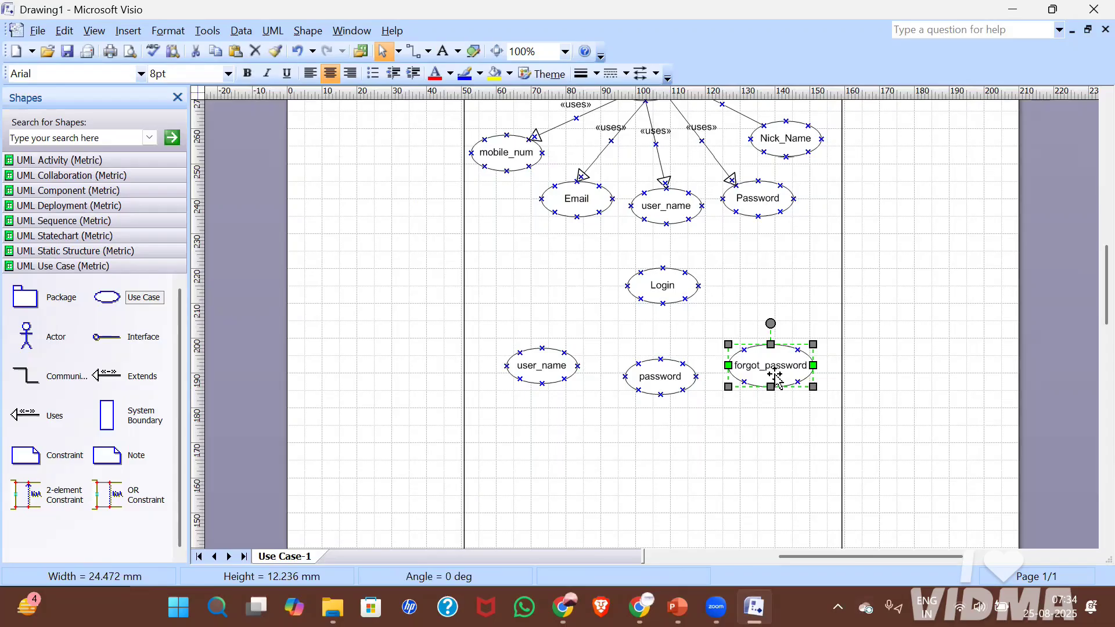
Shrink forgot_password to about 21 × 10.5 mm and move the password and user_name use cases beneath Login into an arc.
drag(730, 366, 756, 377)
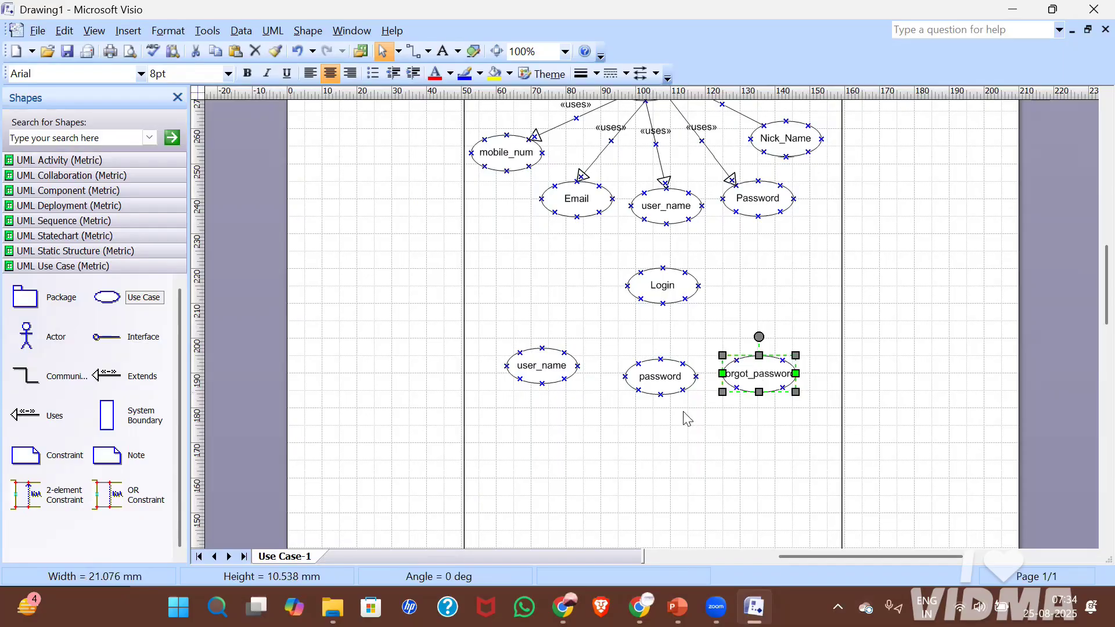
drag(667, 391, 661, 388)
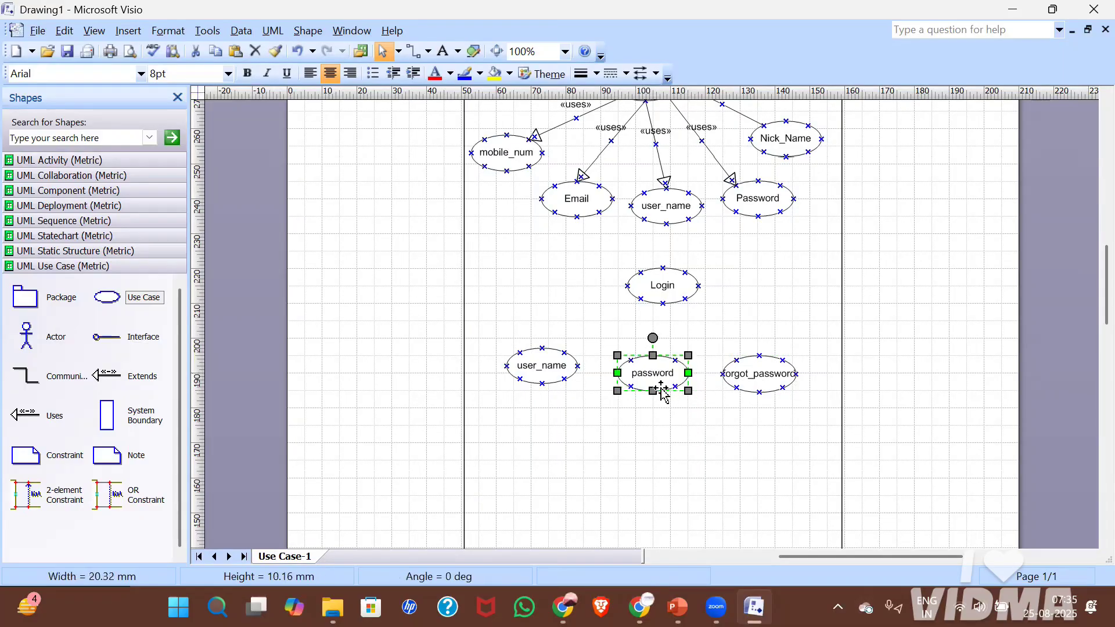
drag(540, 368, 565, 346)
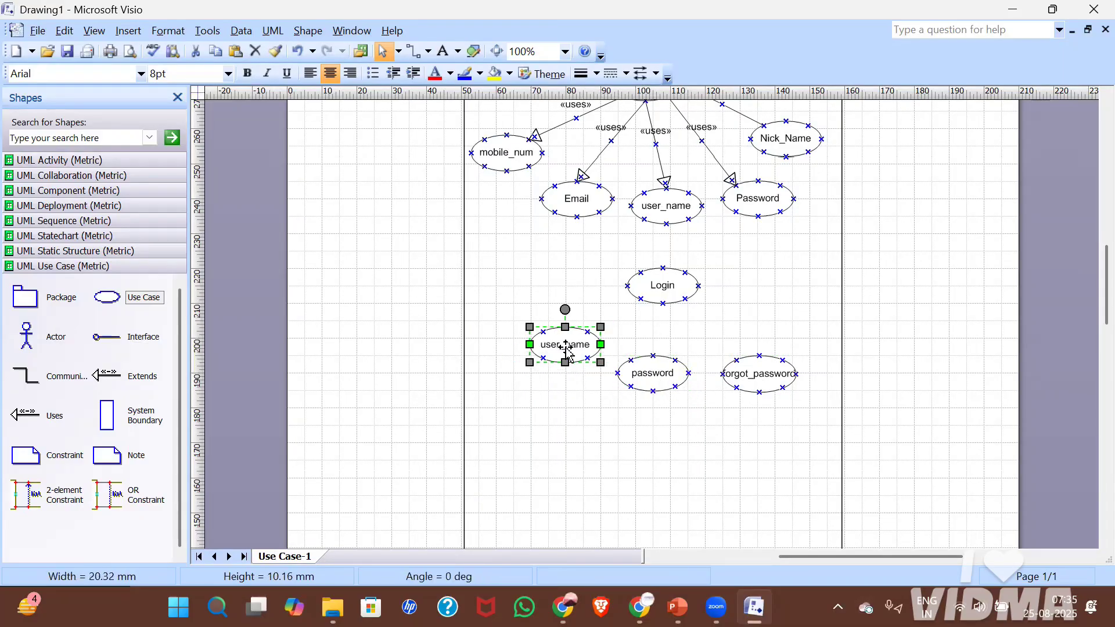
Raise the password and forgot_password use cases slightly beneath Login, and connect Login to user_name and password with Uses relationships.
drag(643, 369, 654, 366)
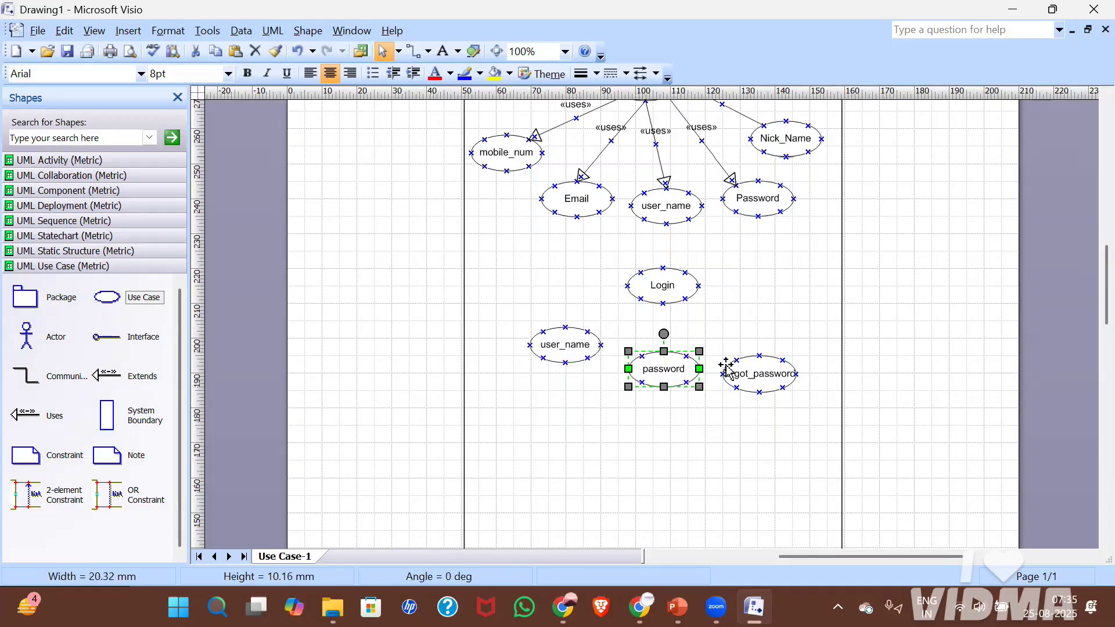
drag(746, 374, 753, 358)
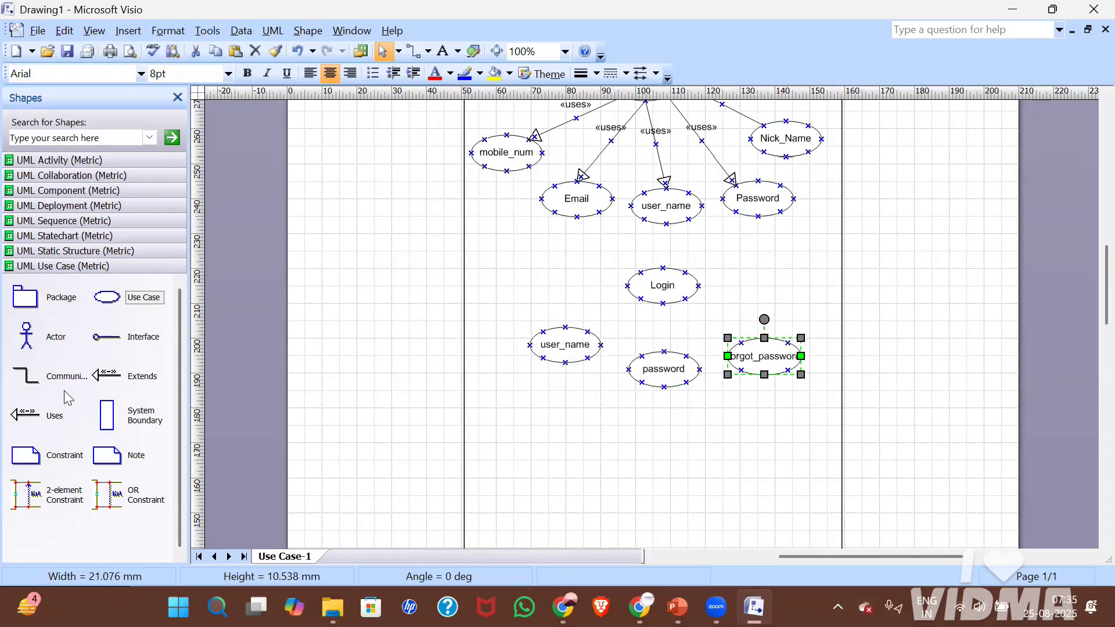
drag(26, 414, 565, 327)
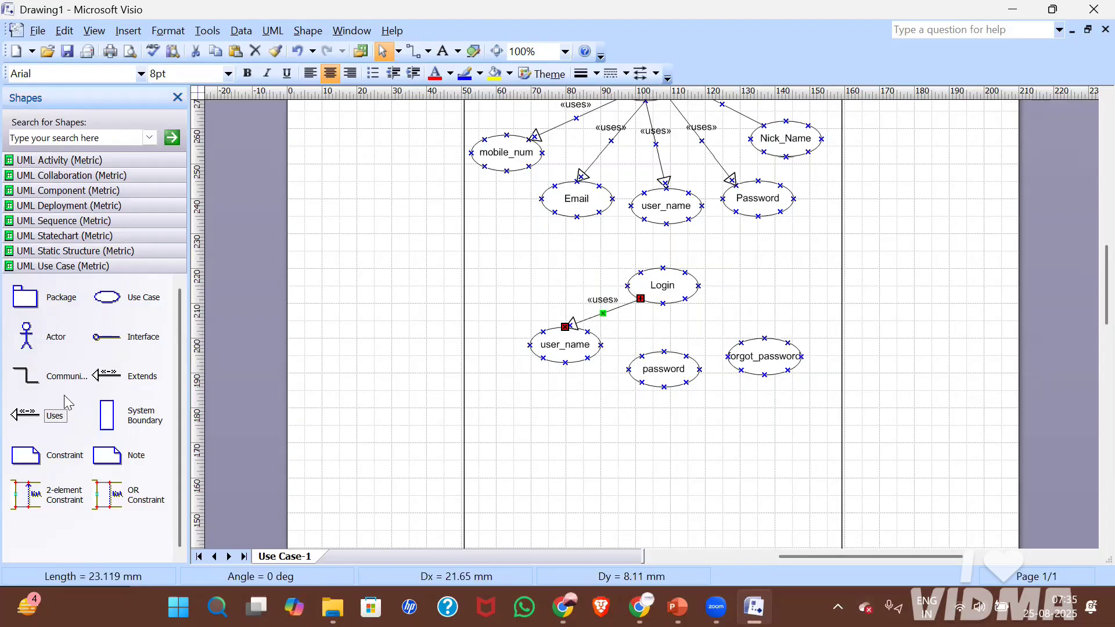
drag(54, 417, 245, 398)
drag(614, 296, 663, 349)
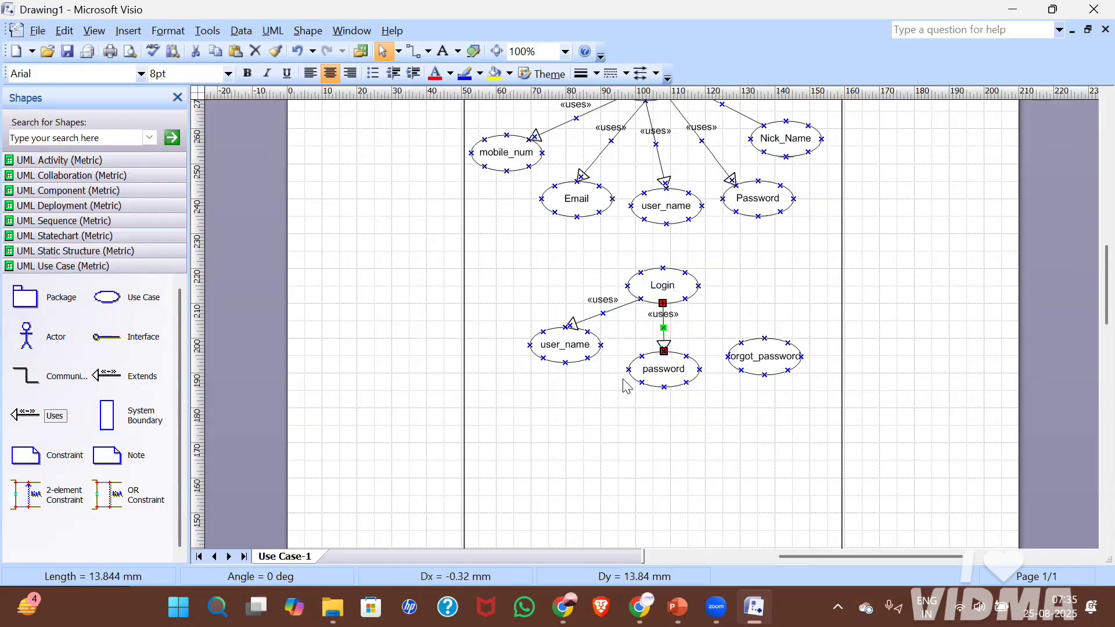
click(577, 440)
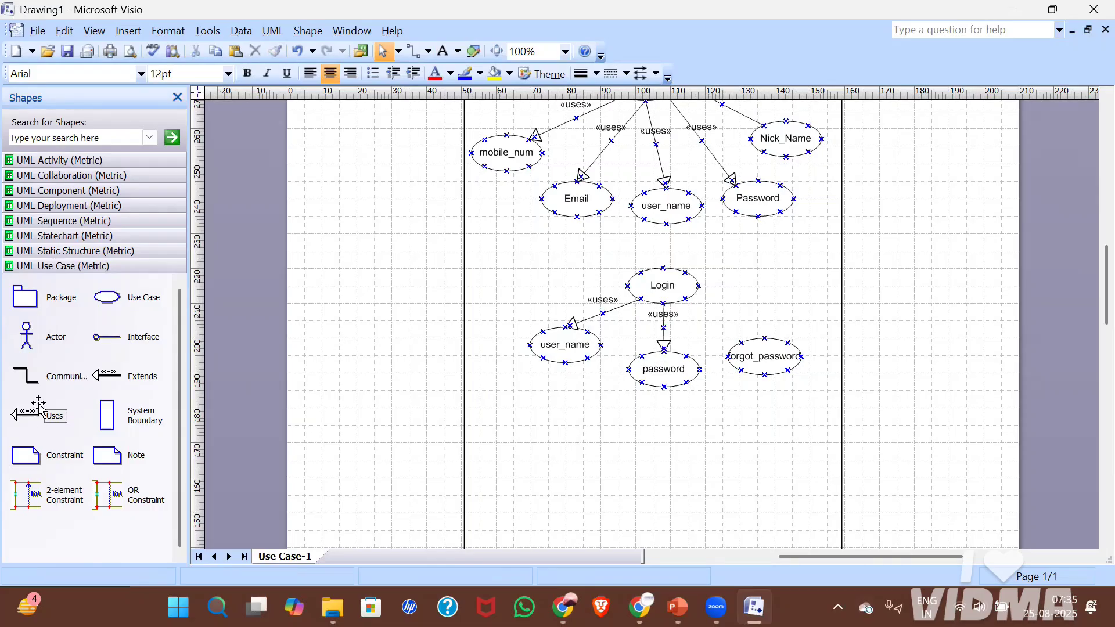
Connect forgot_password to Login with an Extends relationship whose arrowhead points at Login.
click(115, 378)
drag(114, 379, 684, 299)
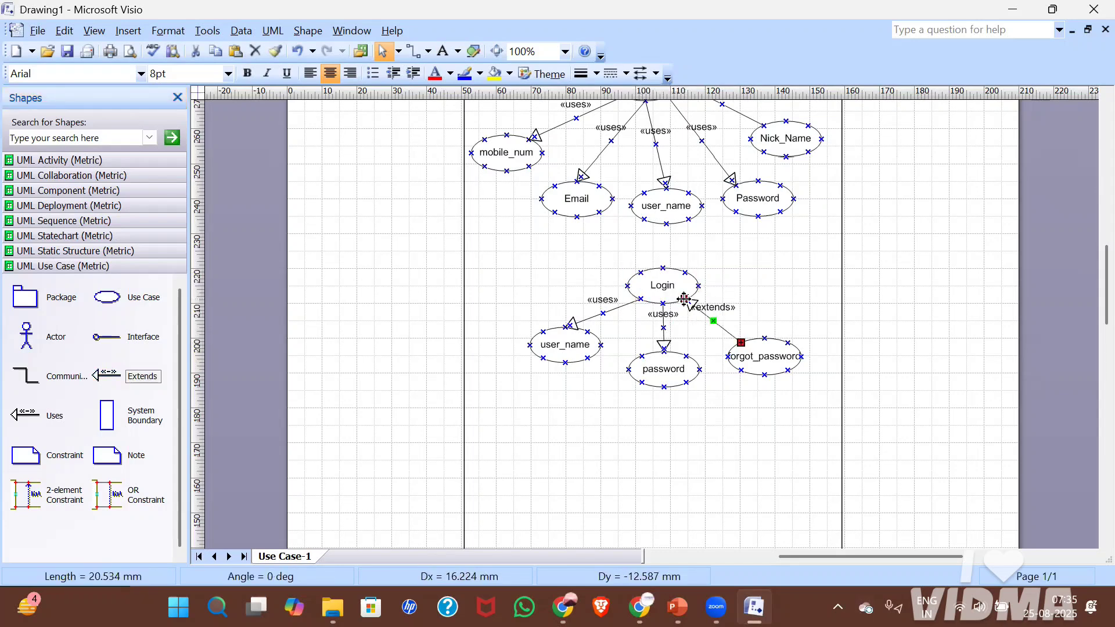
click(809, 296)
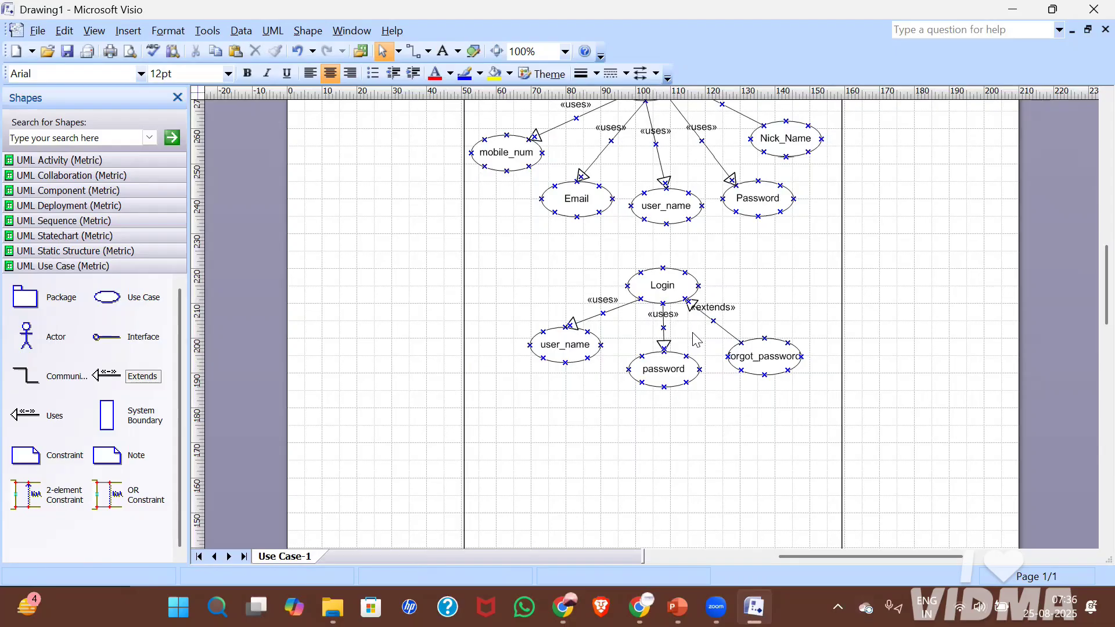
Place two actors level with the Registration group, one on each side outside the V-MART system boundary.
scroll(692, 332, up, 15)
scroll(692, 332, down, 20)
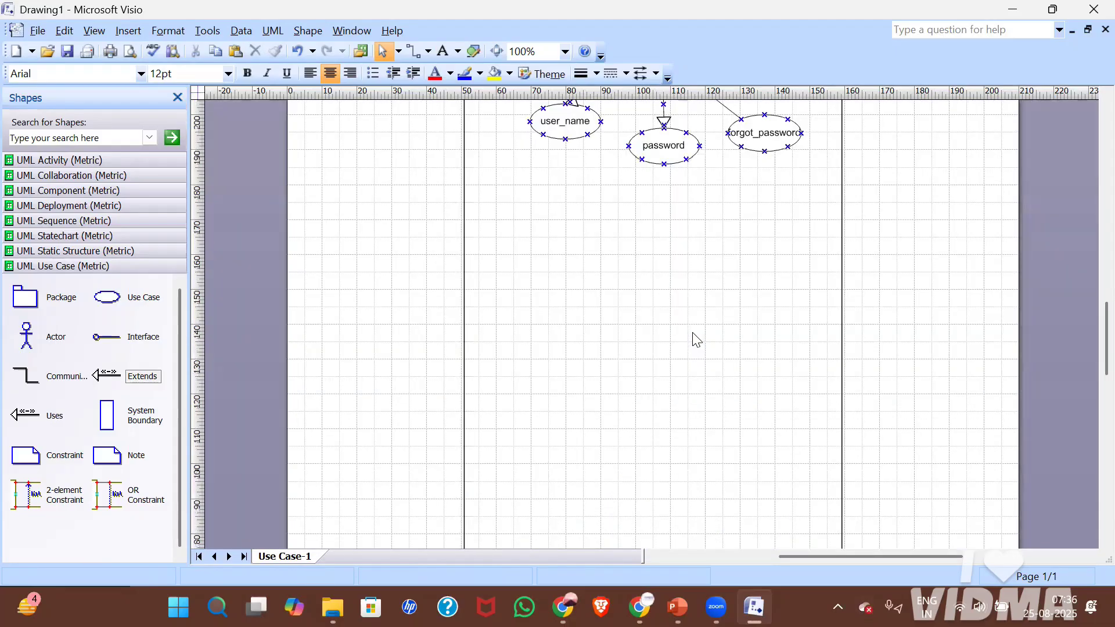
scroll(692, 333, up, 7)
scroll(692, 337, up, 1)
scroll(694, 337, up, 2)
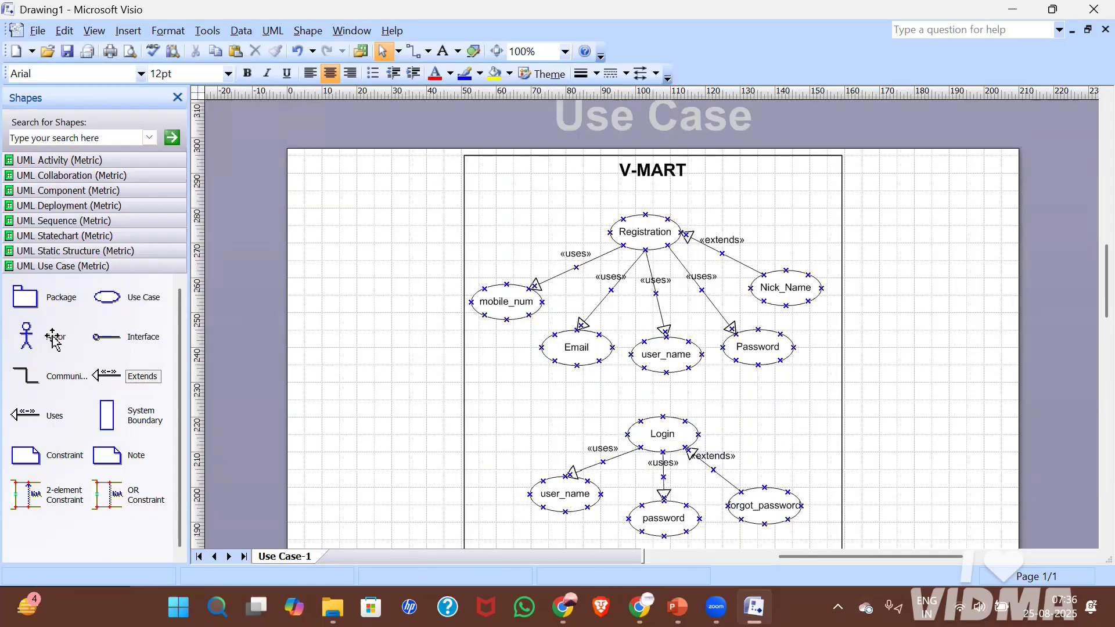
drag(54, 339, 400, 287)
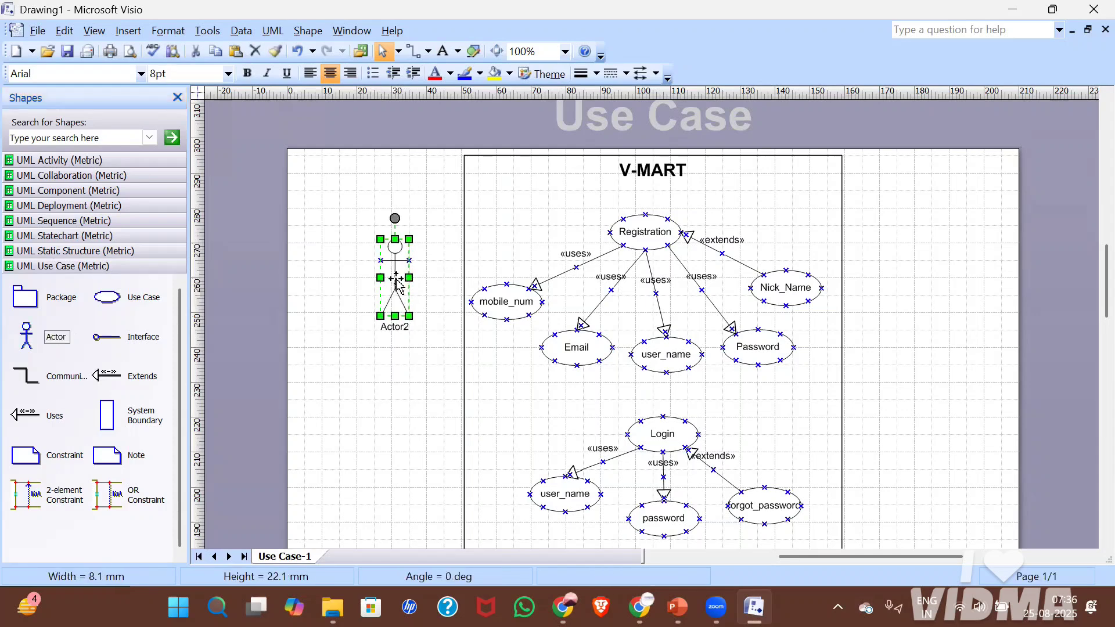
drag(30, 351, 901, 283)
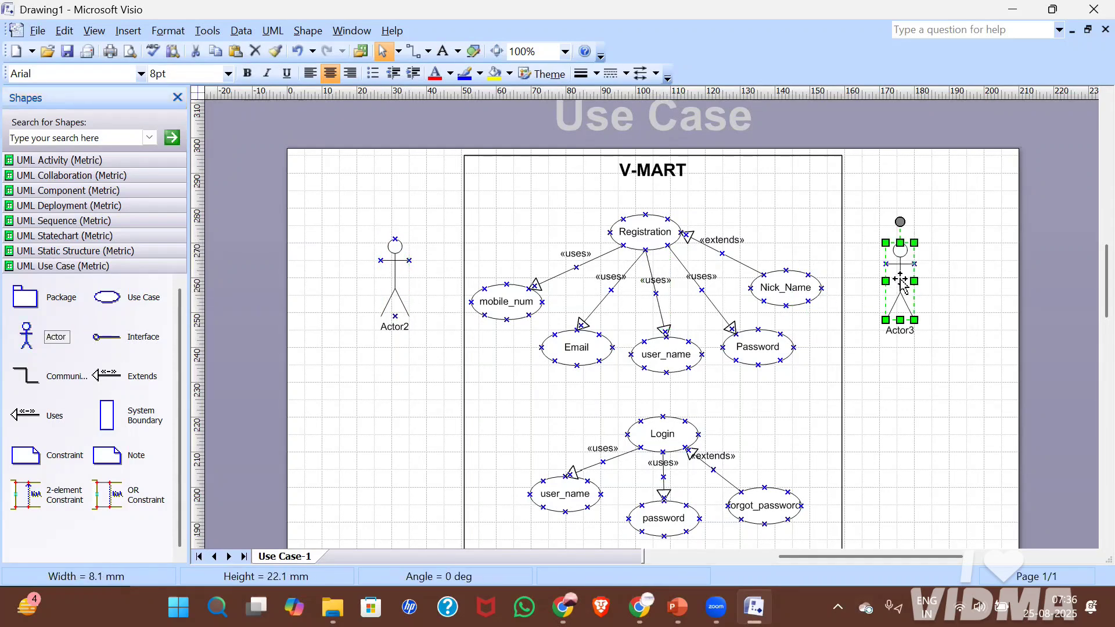
key(Escape)
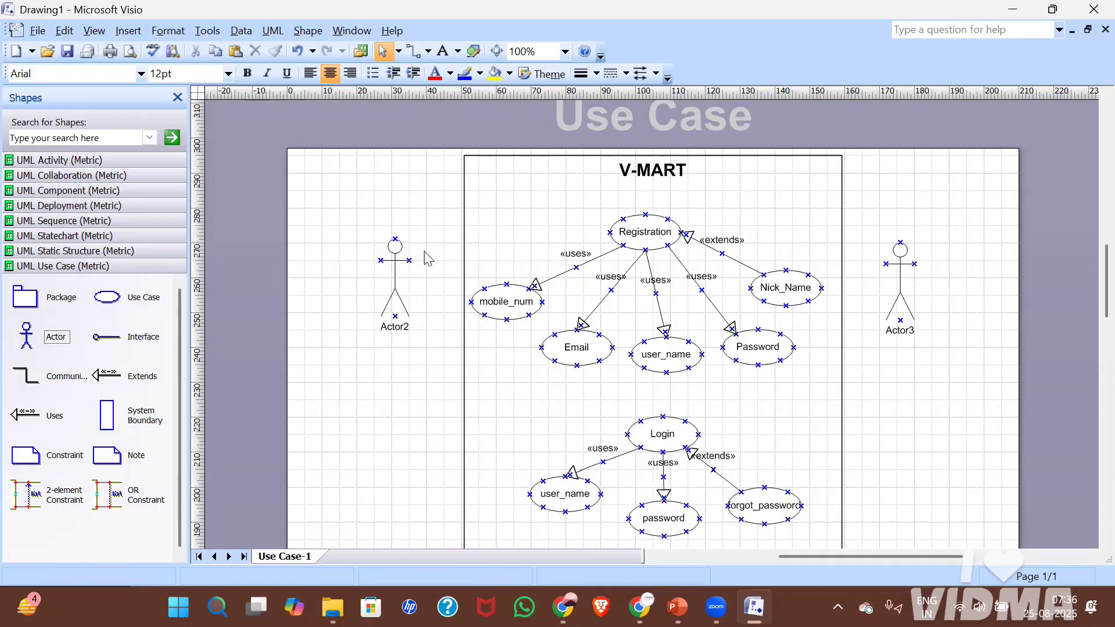
Name the actor on the left of the V-MART boundary Customer.
click(399, 283)
double_click(399, 282)
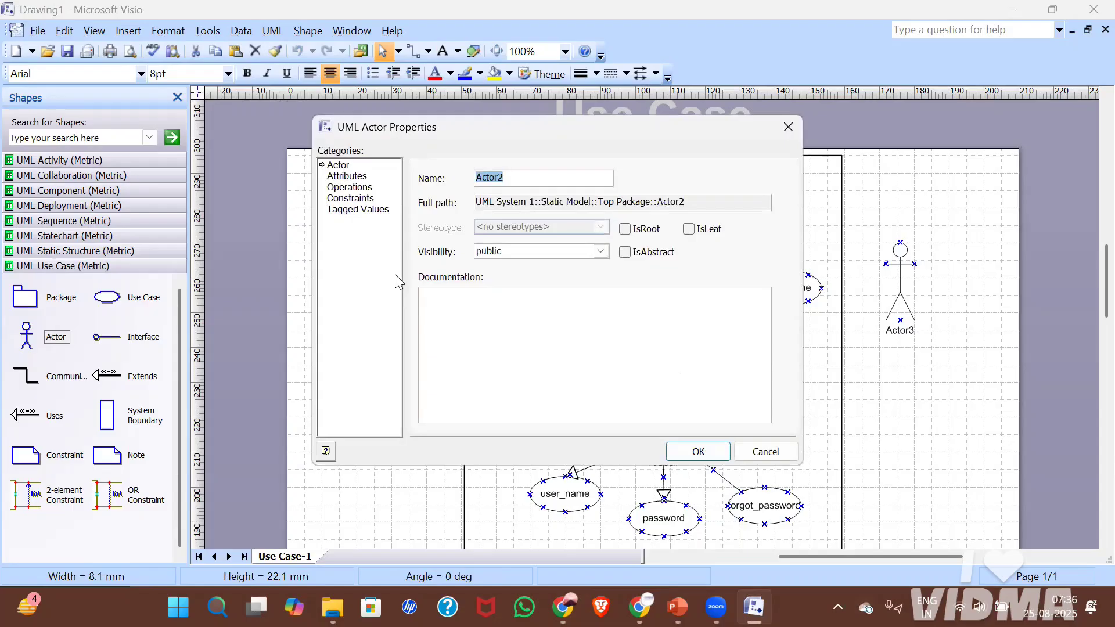
text(Customer)
key(Return)
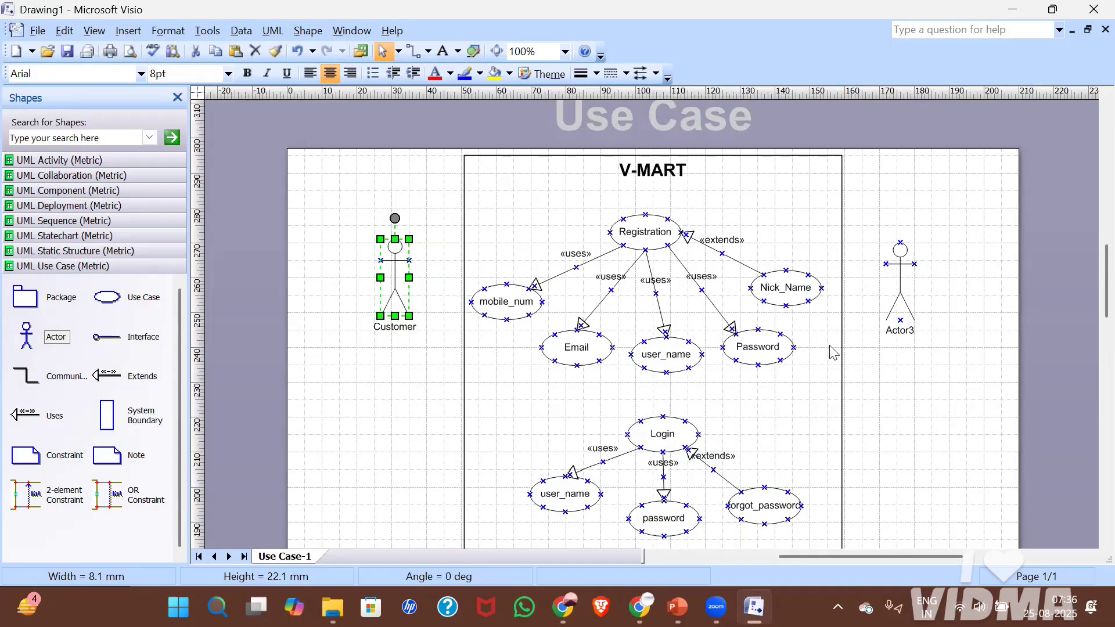
Name the actor on the right of the V-MART boundary DB Admin.
double_click(903, 303)
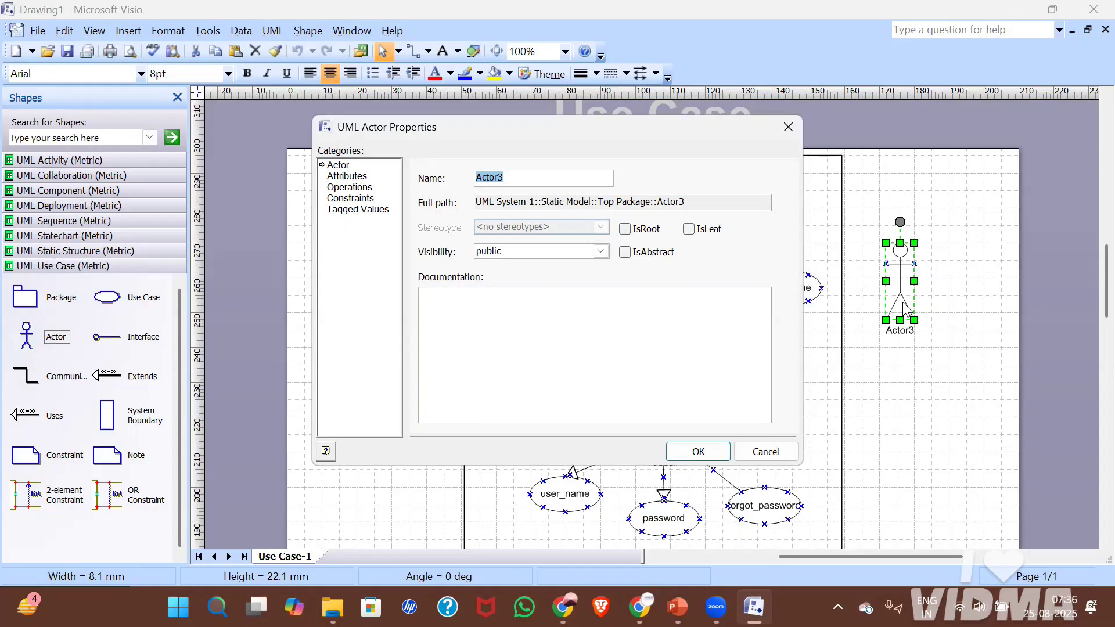
text(DB Admin)
key(Return)
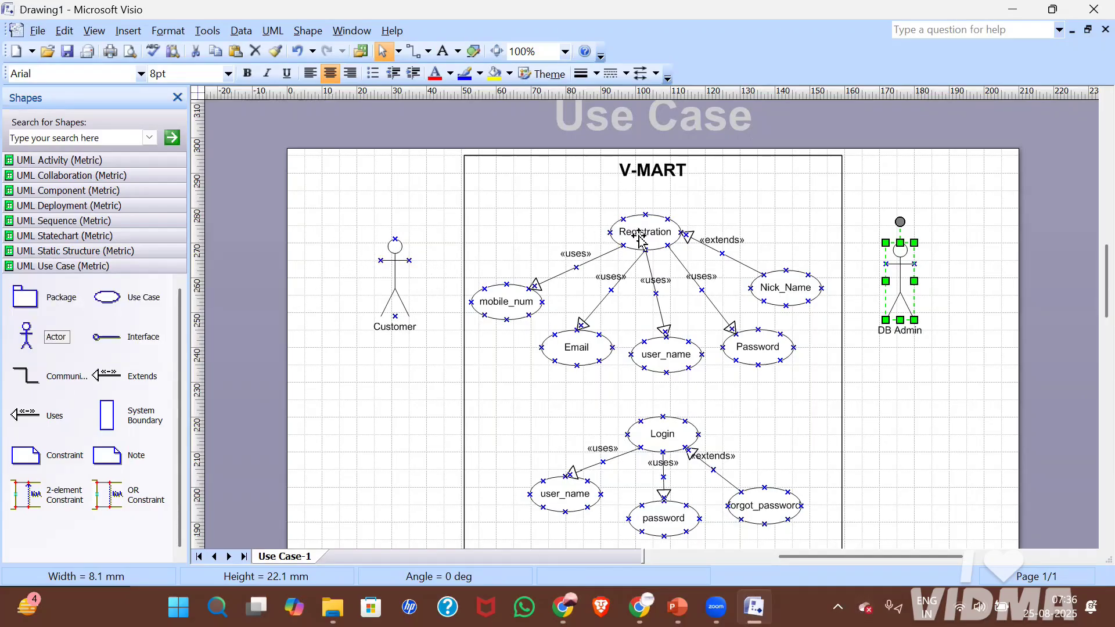
Link the Customer actor's right hand to the left end of Registration with a Communicates connector.
click(400, 268)
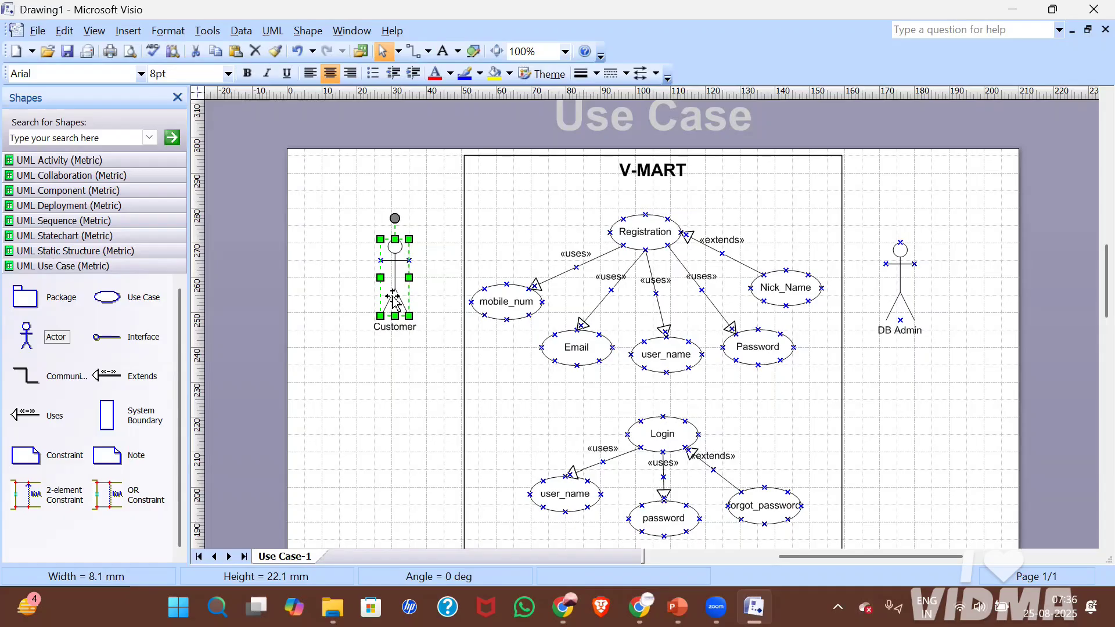
click(371, 404)
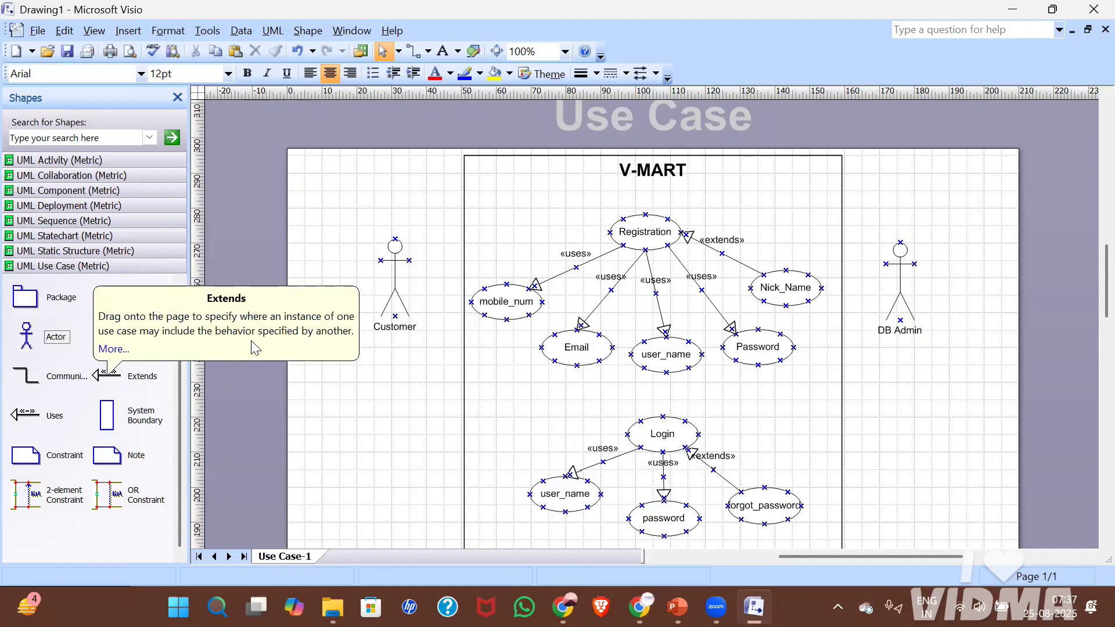
drag(48, 375, 608, 231)
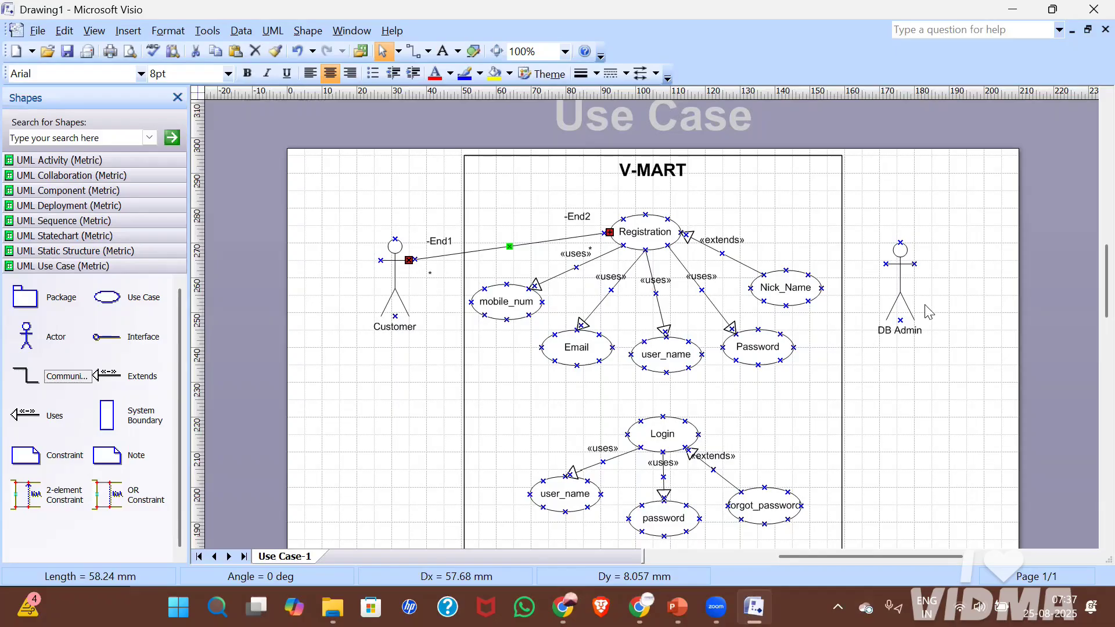
Link the upper right of Registration to the DB Admin actor's left hand with a Communicates connector.
click(904, 295)
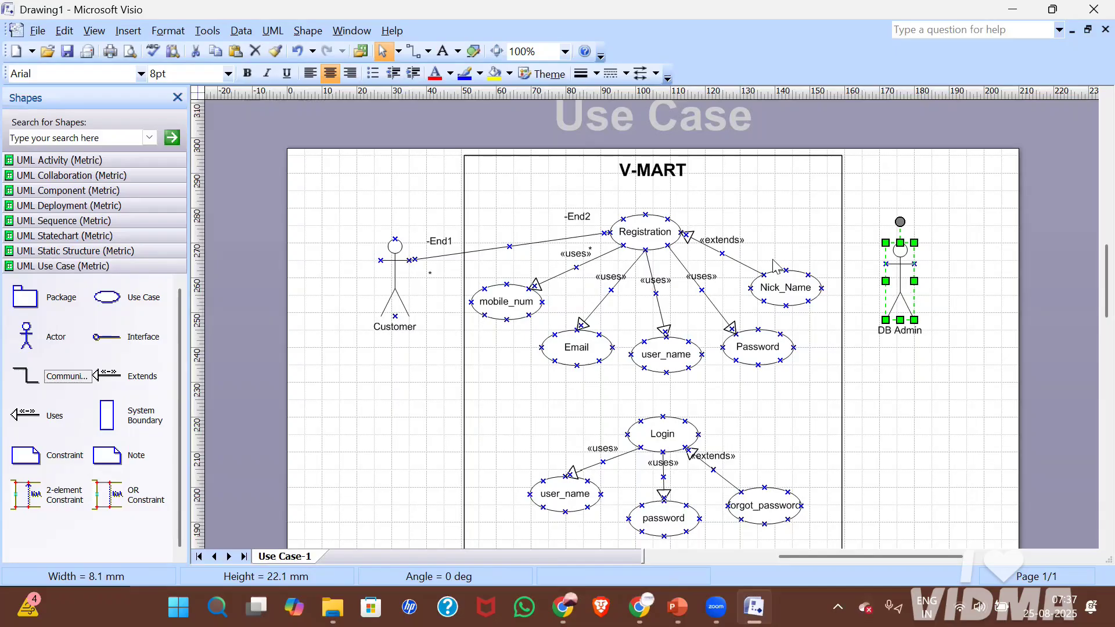
drag(38, 378, 884, 263)
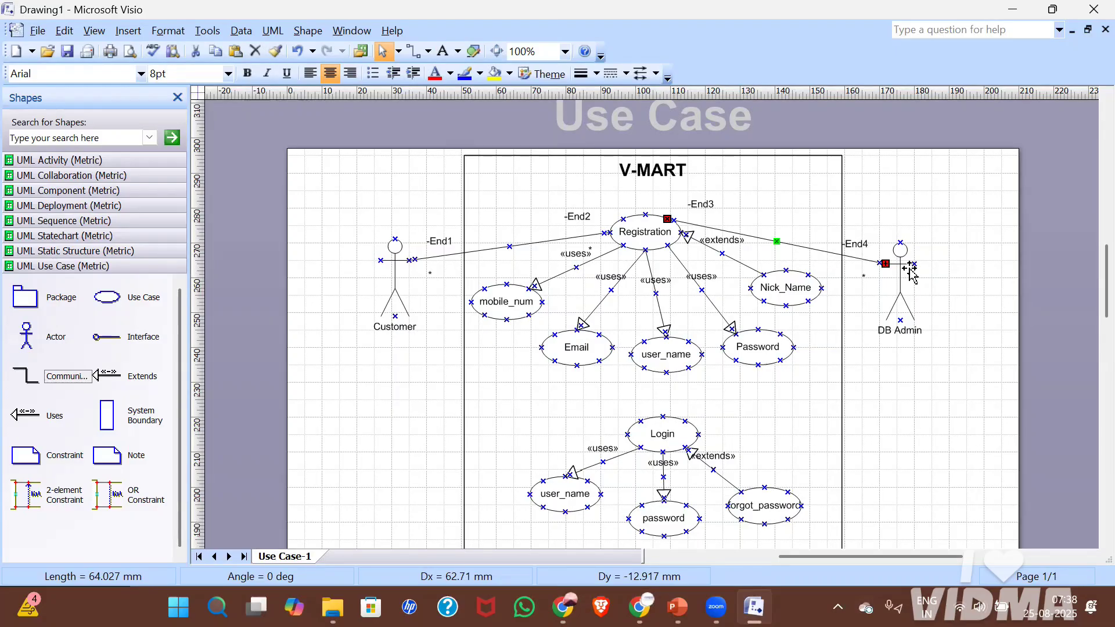
click(994, 336)
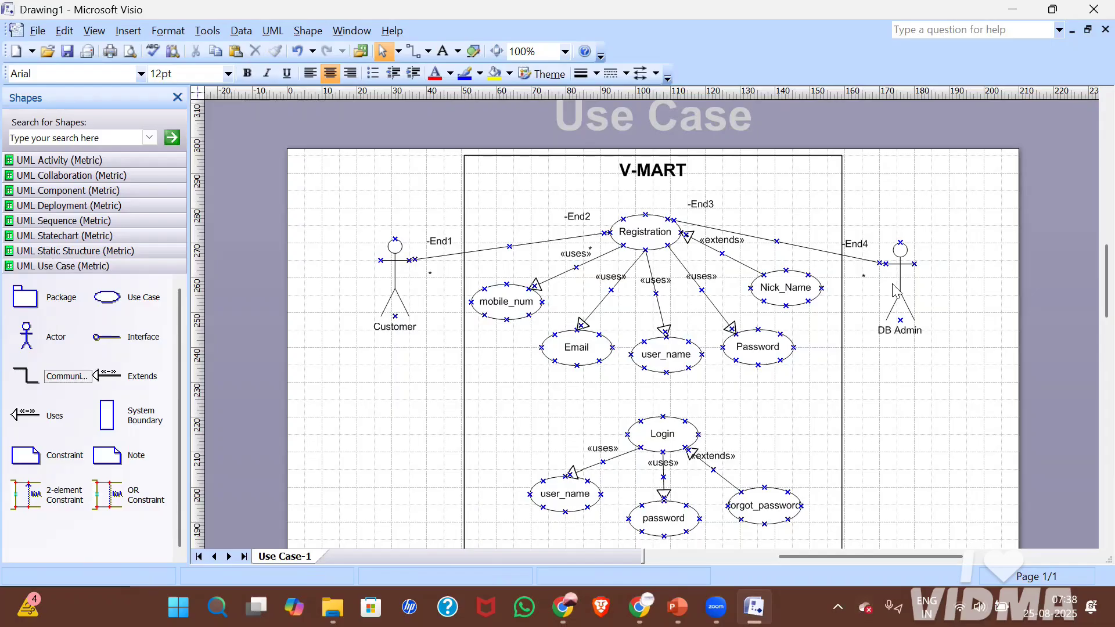
click(412, 259)
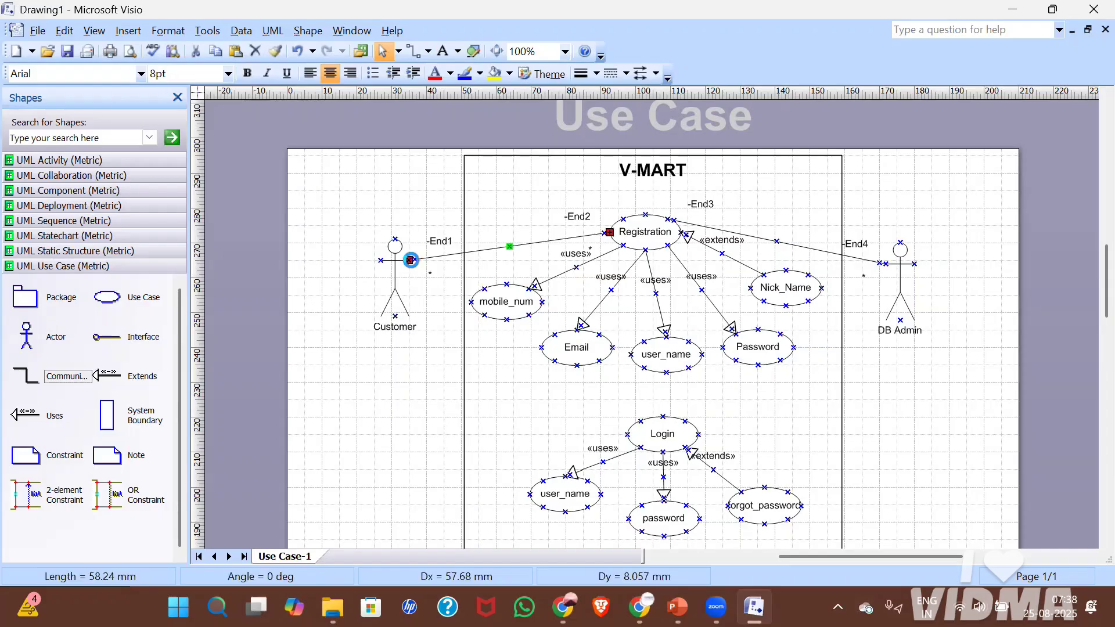
double_click(411, 259)
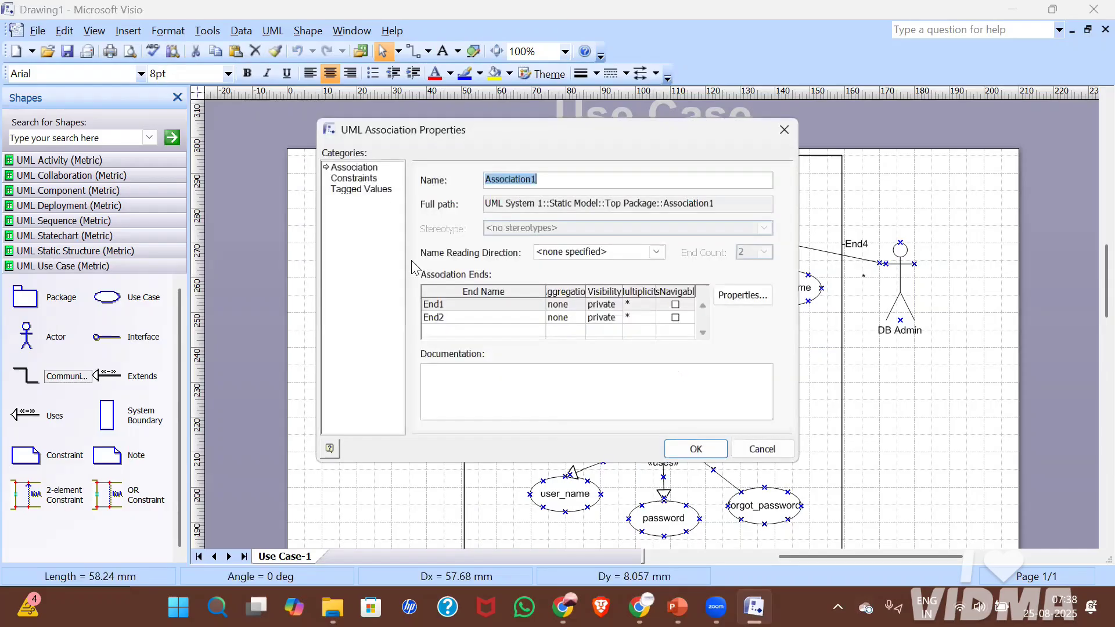
click(787, 128)
Link the Customer actor to Login with a Communicates connector and shift mobile_num slightly right, away from the line.
drag(69, 378, 443, 298)
drag(489, 340, 627, 435)
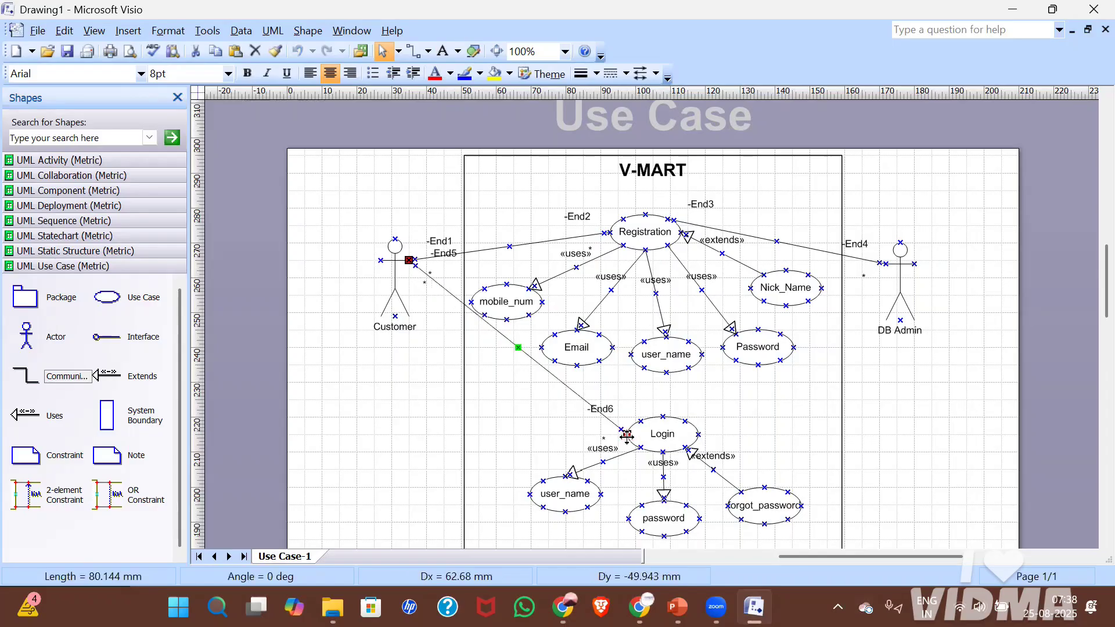
click(505, 306)
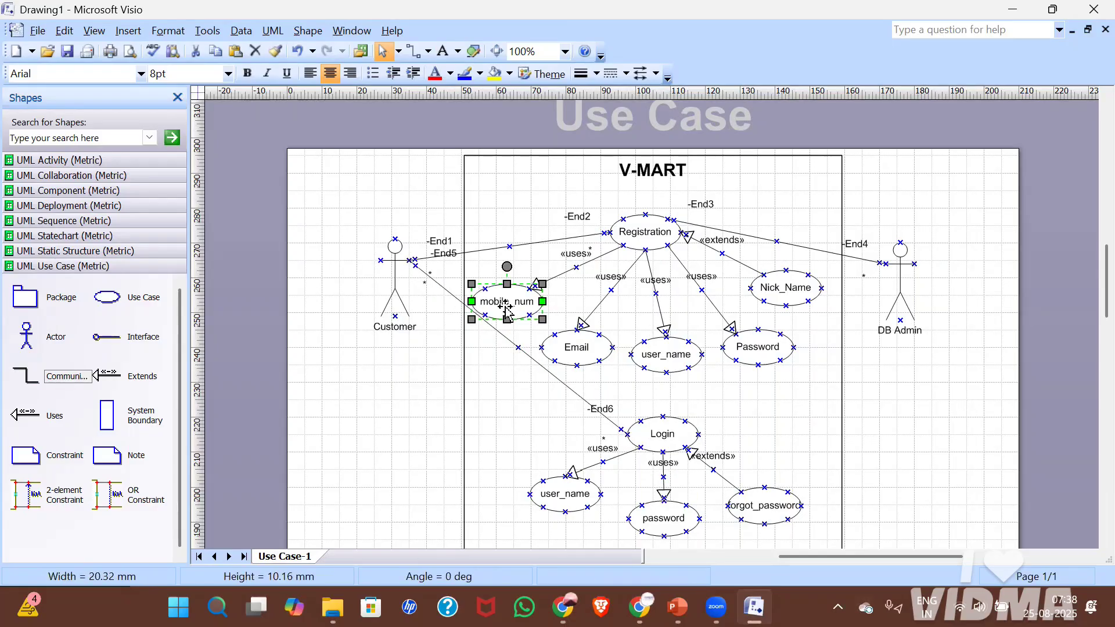
drag(506, 307, 510, 307)
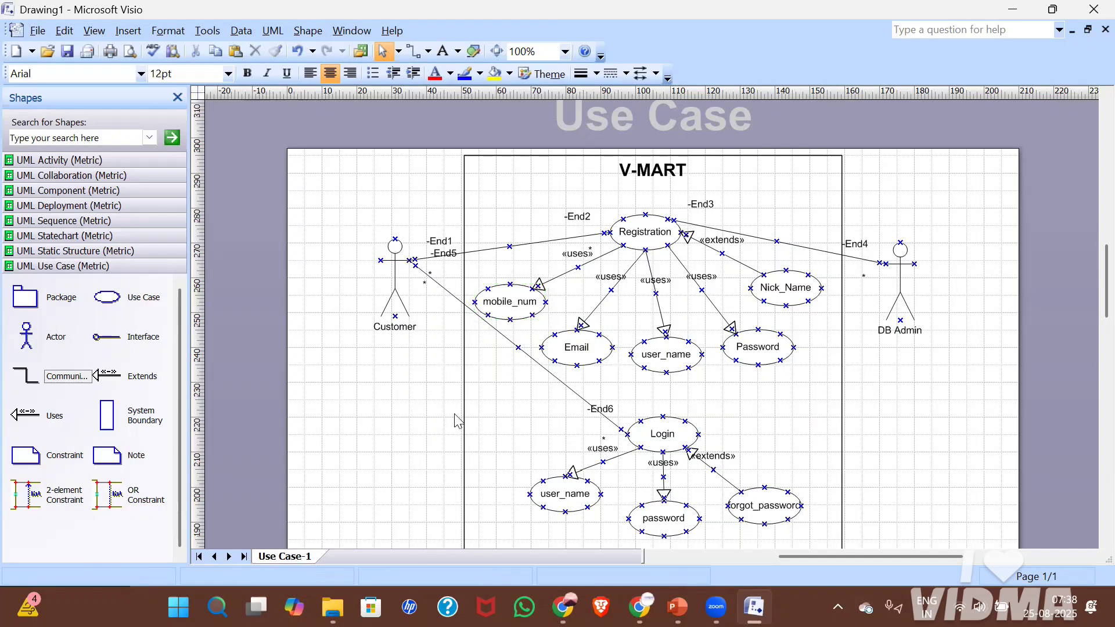
Link Login to the DB Admin actor with a Communicates connector and nudge Registration's Password use case up and left, off the line.
mouse_move(82, 379)
mouse_down()
mouse_move(794, 276)
mouse_move(807, 236)
mouse_move(852, 209)
mouse_move(858, 236)
mouse_move(829, 211)
mouse_move(810, 328)
mouse_move(699, 434)
mouse_up()
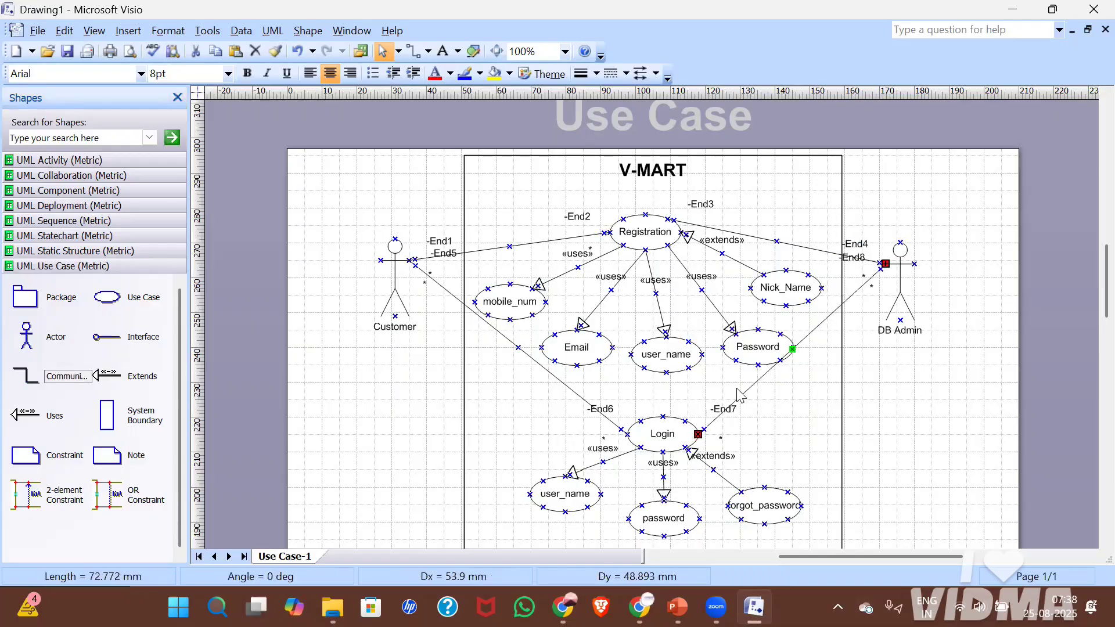
click(749, 352)
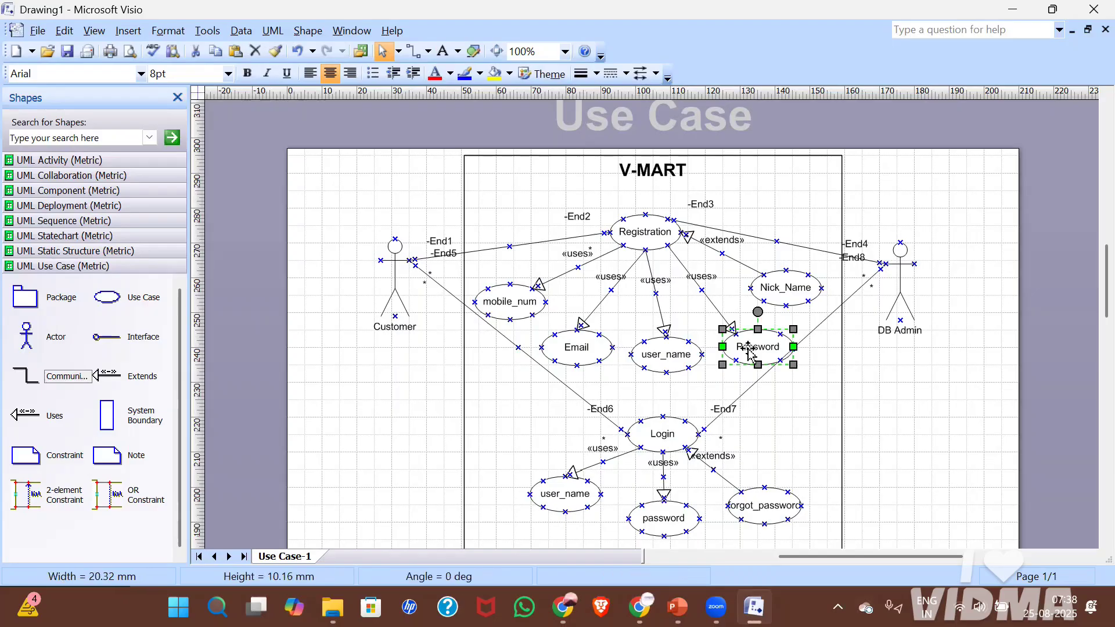
drag(748, 350, 749, 347)
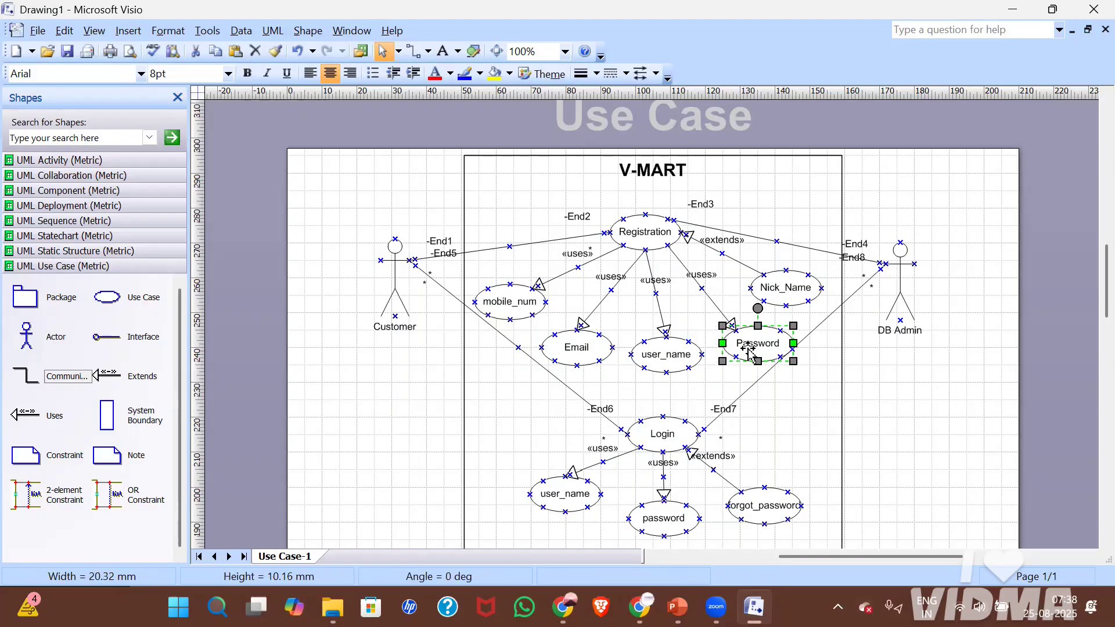
key(Left)
key(Left)
key(Left)
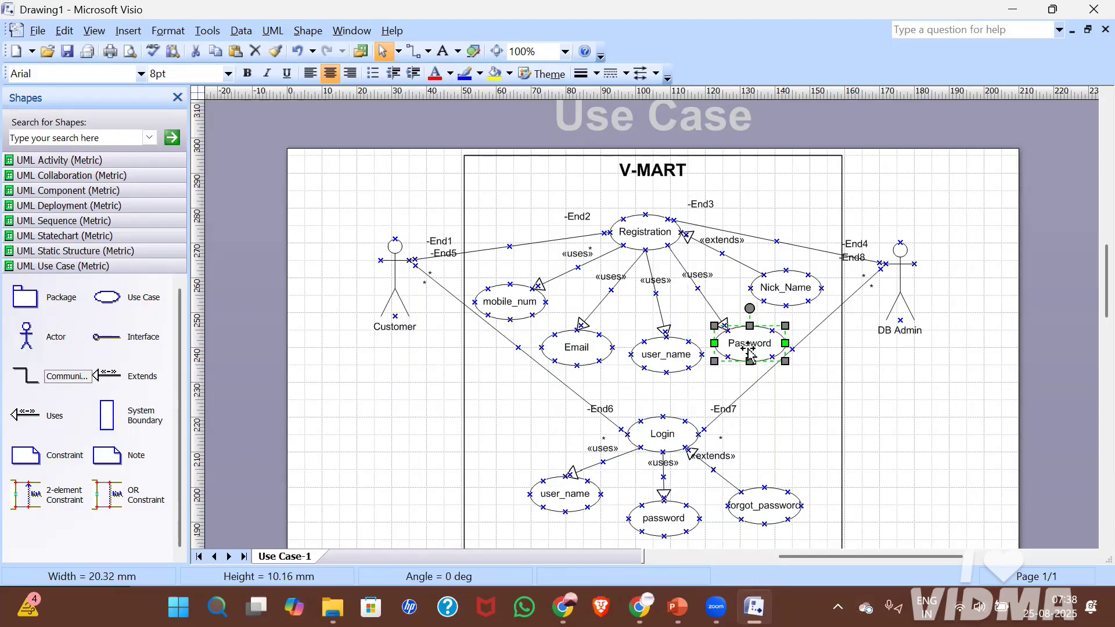
click(909, 429)
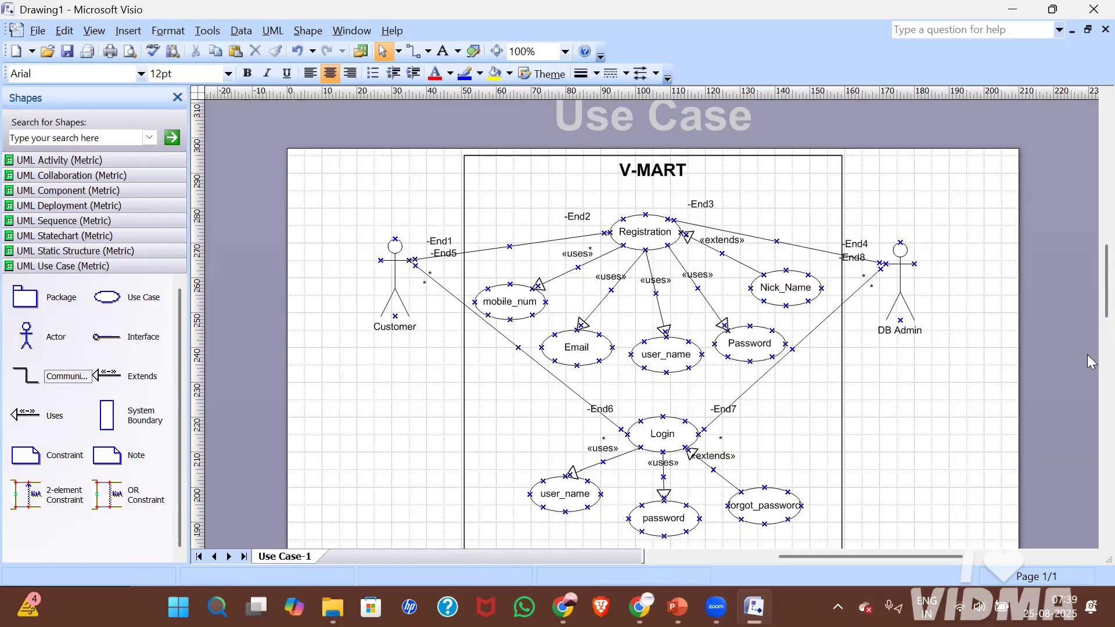
scroll(1088, 316, down, 3)
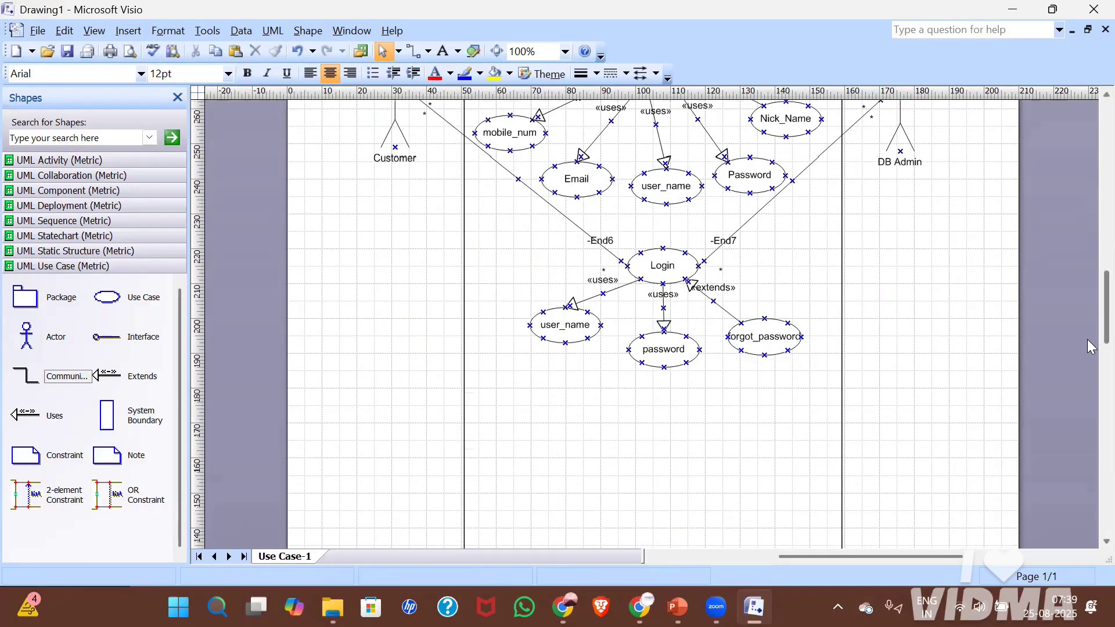
scroll(1086, 340, down, 2)
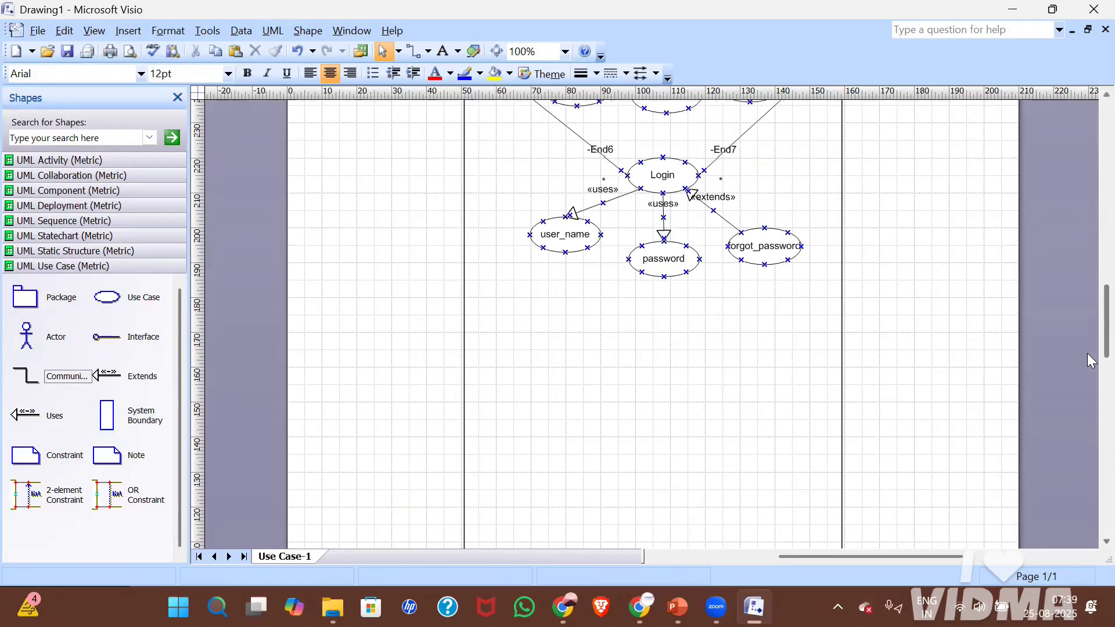
scroll(1087, 353, up, 1)
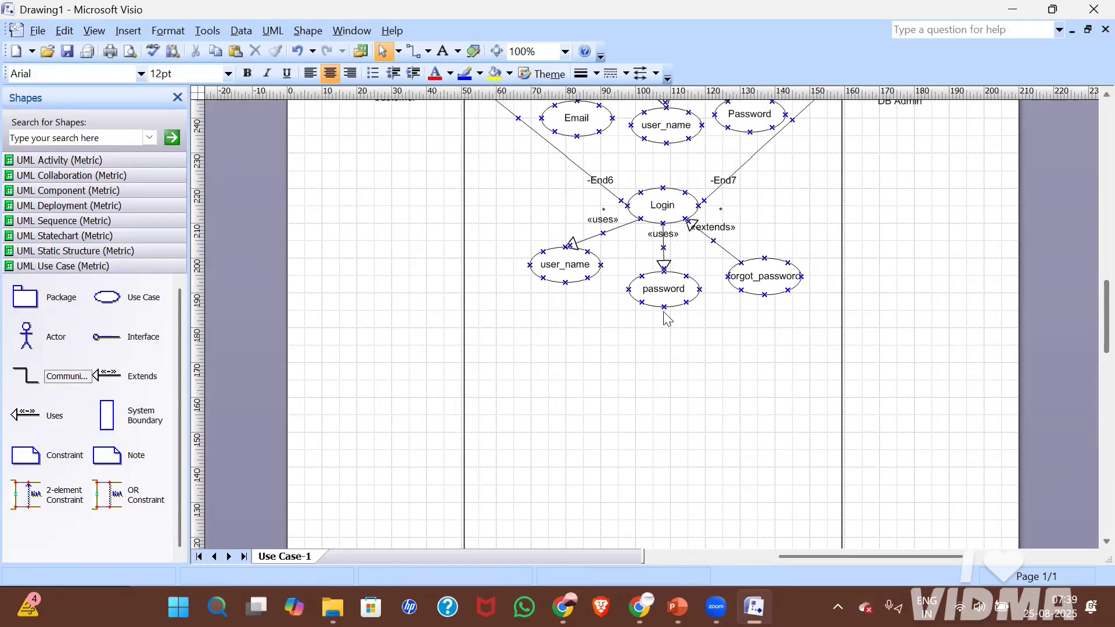
Add a use case named product backlog beneath Login's password use case, inside the V-MART boundary.
drag(123, 305, 668, 366)
double_click(668, 366)
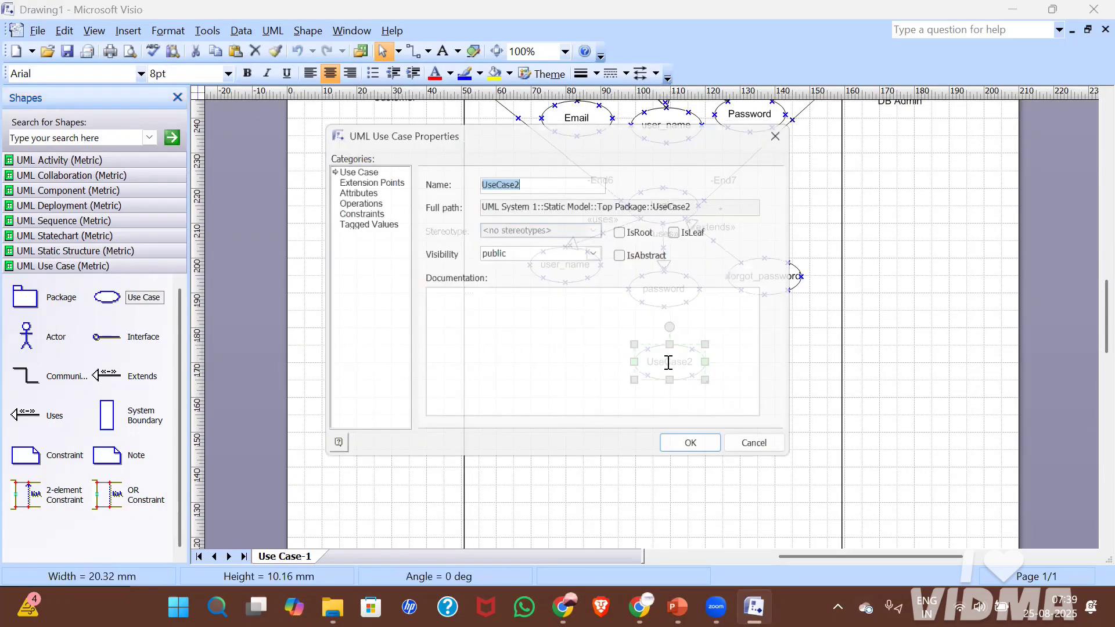
text(product backlog)
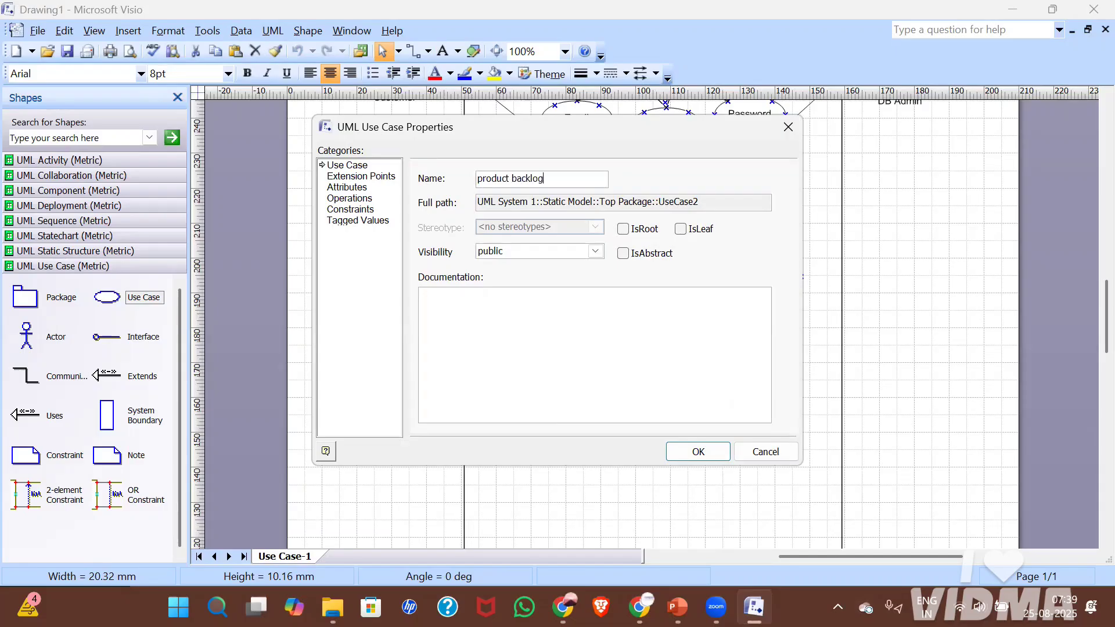
key(Return)
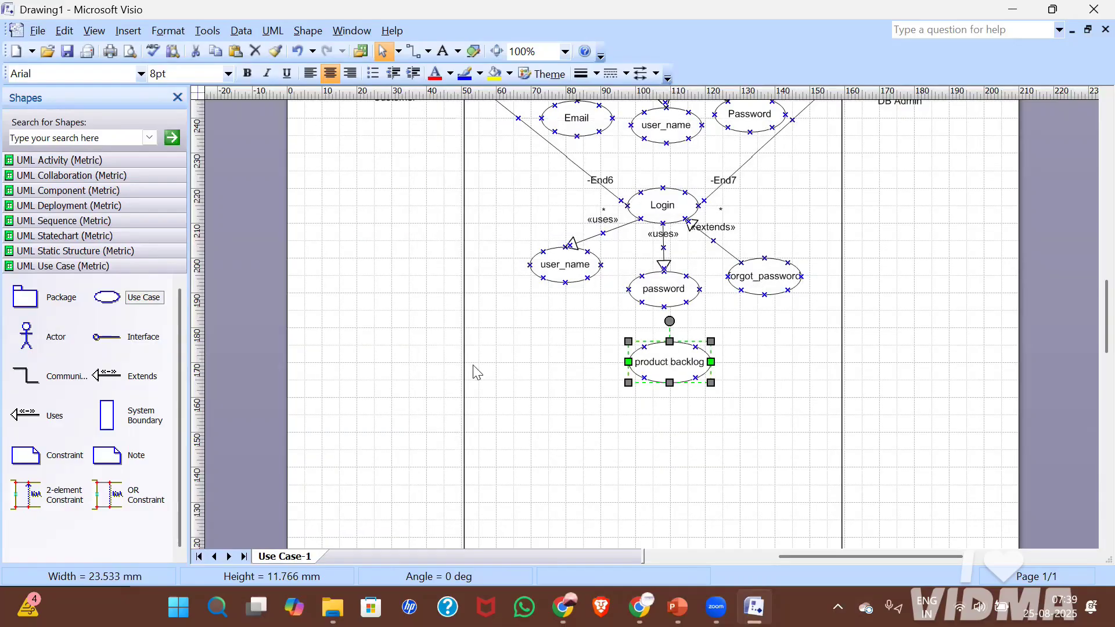
Add three use cases spaced in a row beneath product backlog, inside the system boundary.
drag(124, 308, 602, 454)
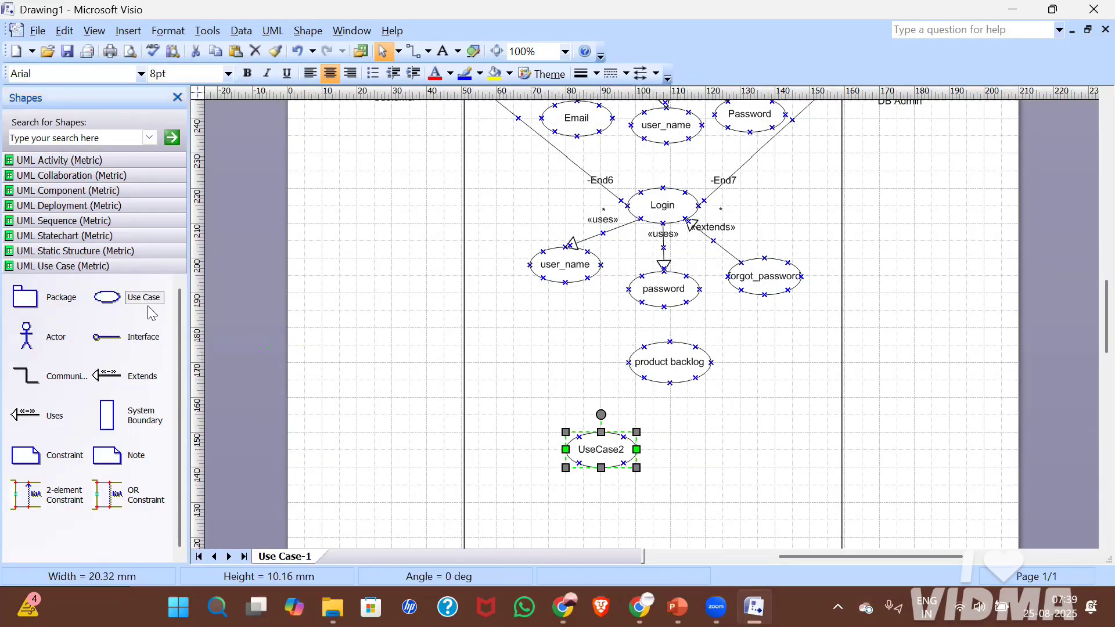
drag(687, 438, 734, 456)
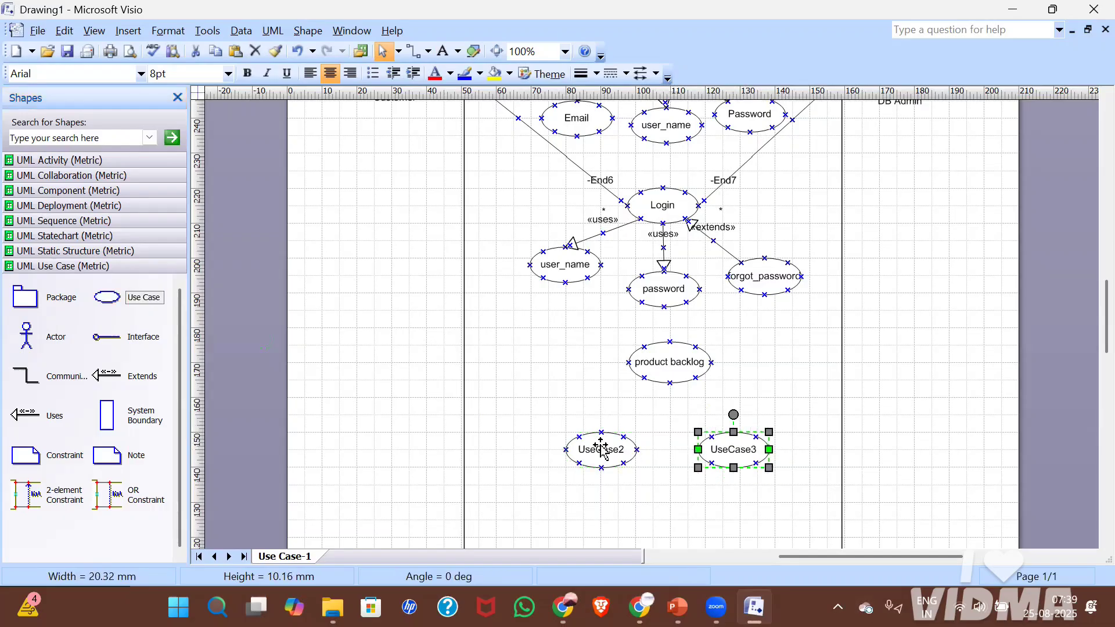
drag(599, 451, 553, 443)
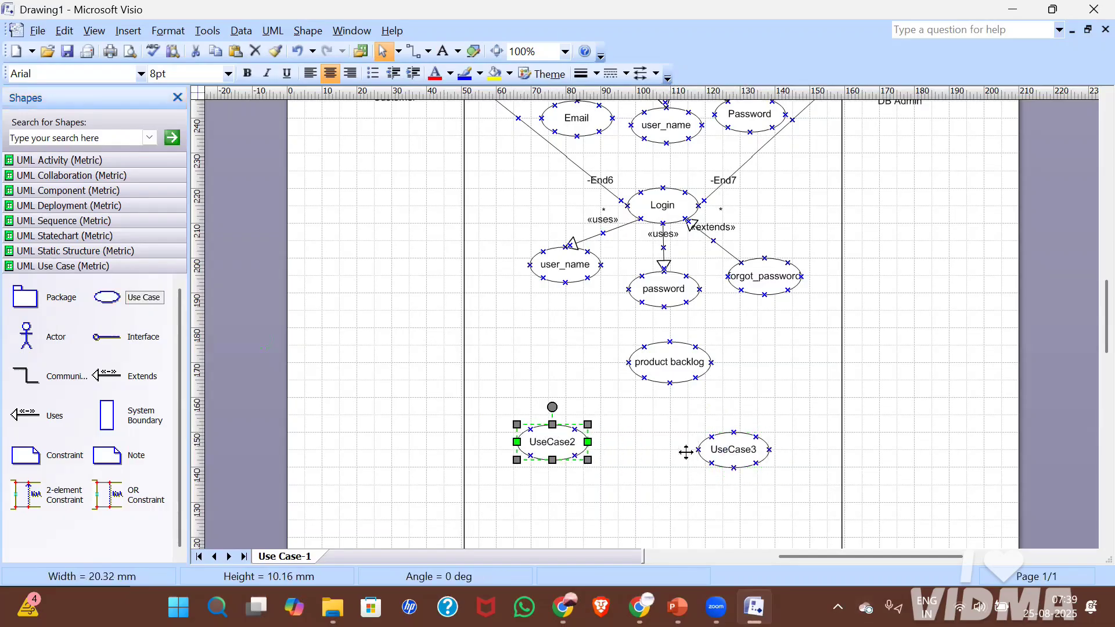
drag(732, 457, 665, 456)
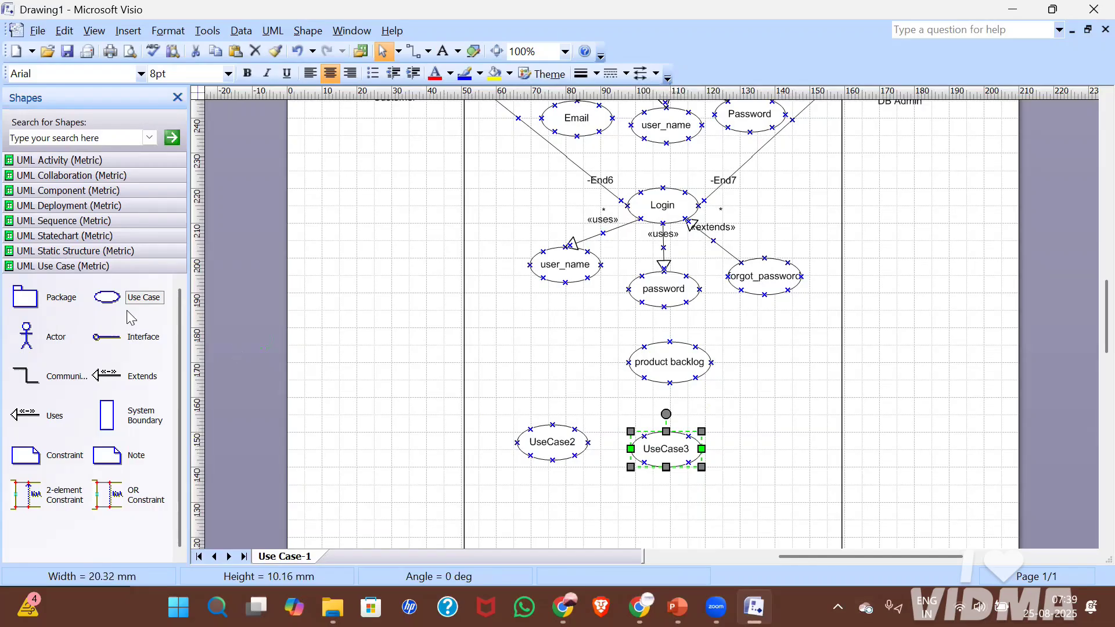
drag(121, 297, 775, 448)
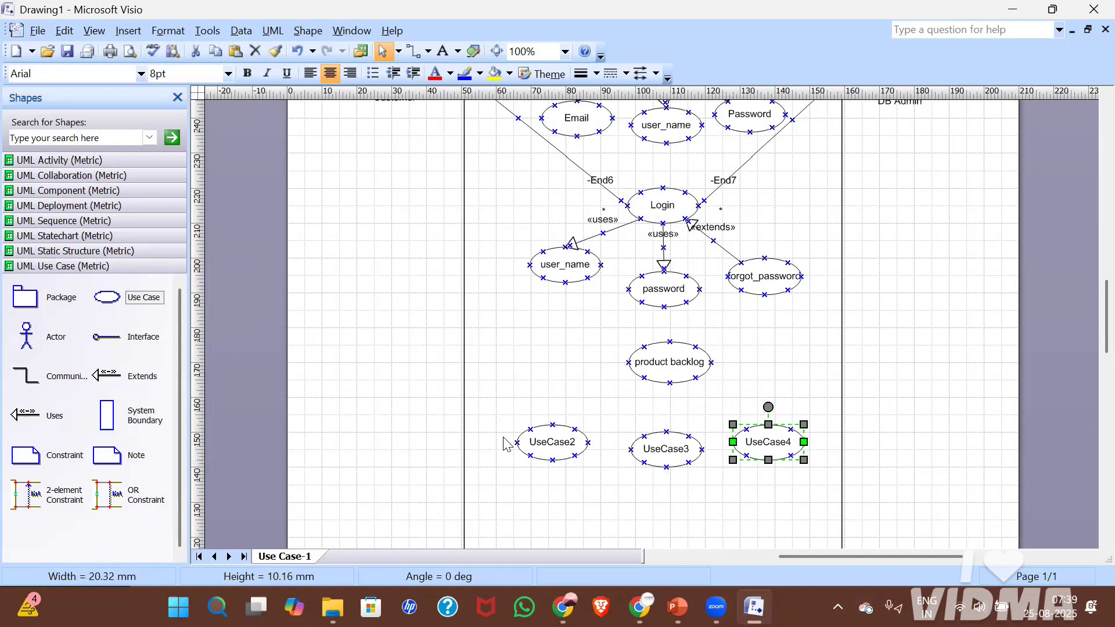
Name the three use cases beneath product backlog search, filter and add_to_cart, from left to right.
double_click(539, 449)
text(s)
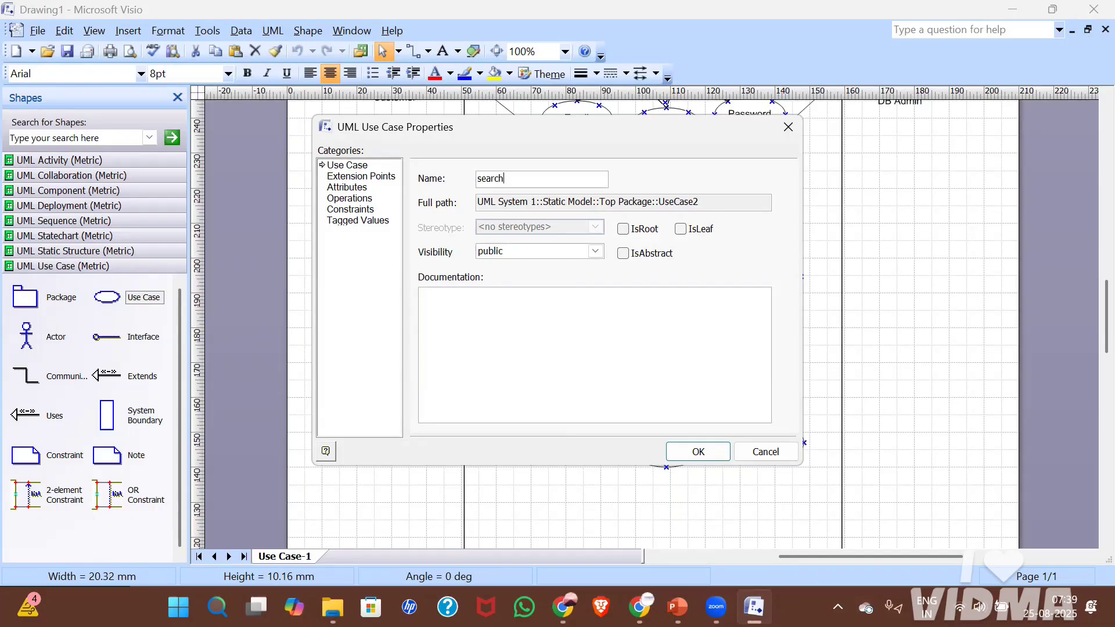
text(earch)
key(Return)
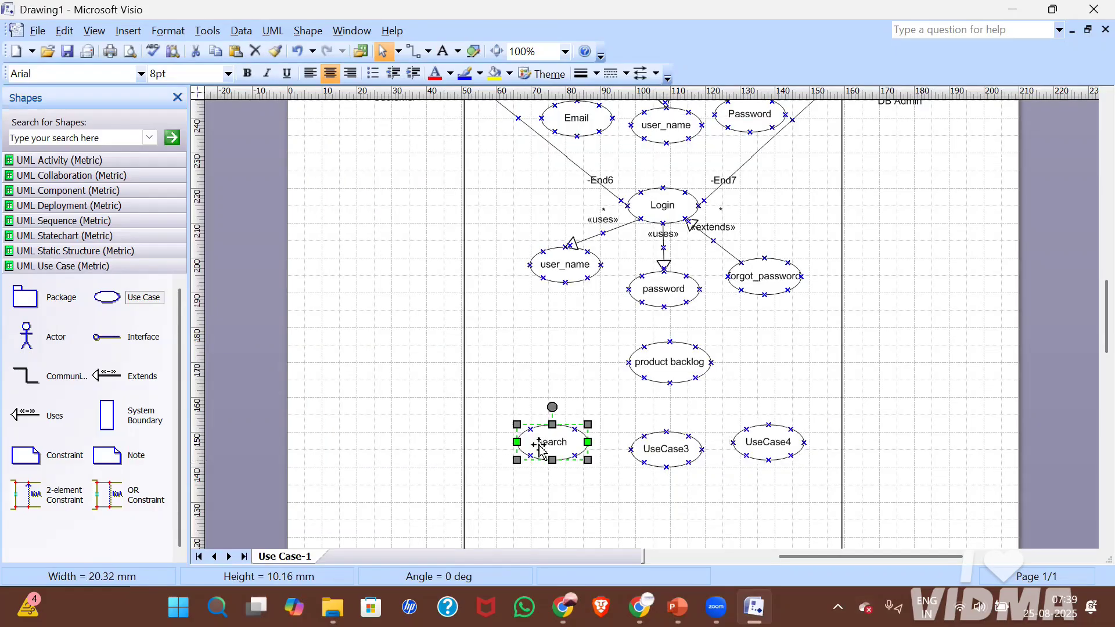
double_click(662, 447)
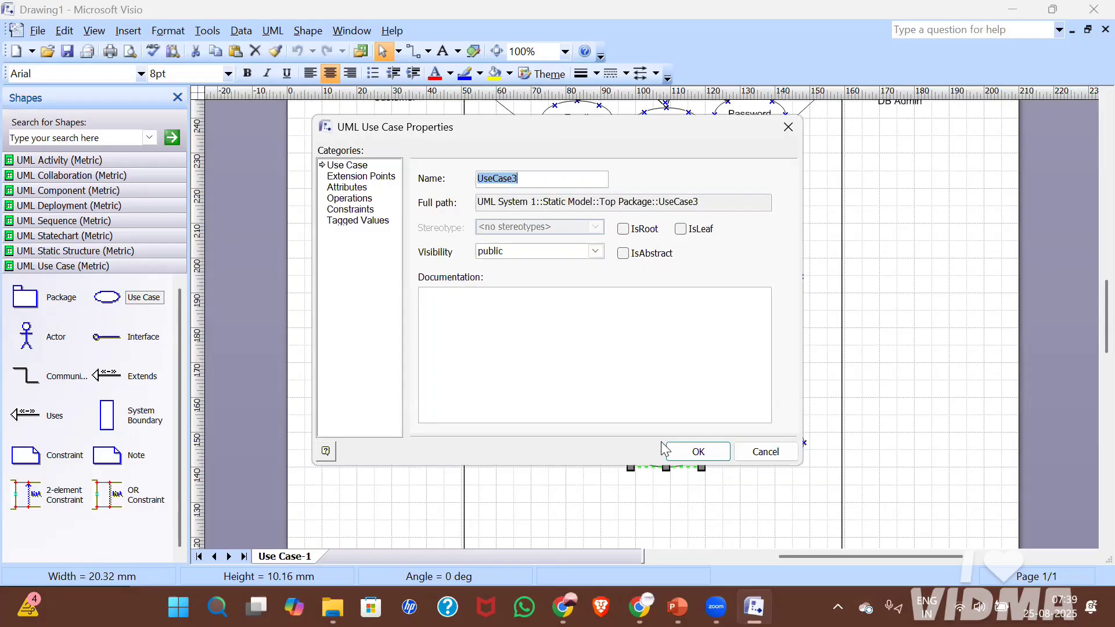
text(filter)
click(669, 448)
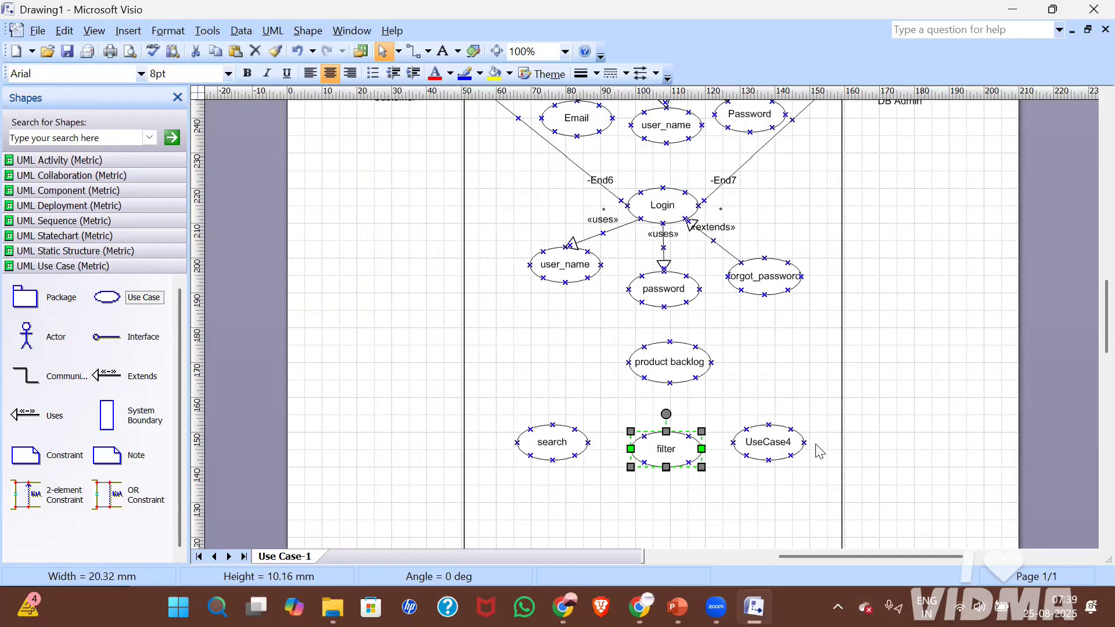
click(776, 444)
double_click(775, 444)
text(add_to_cart)
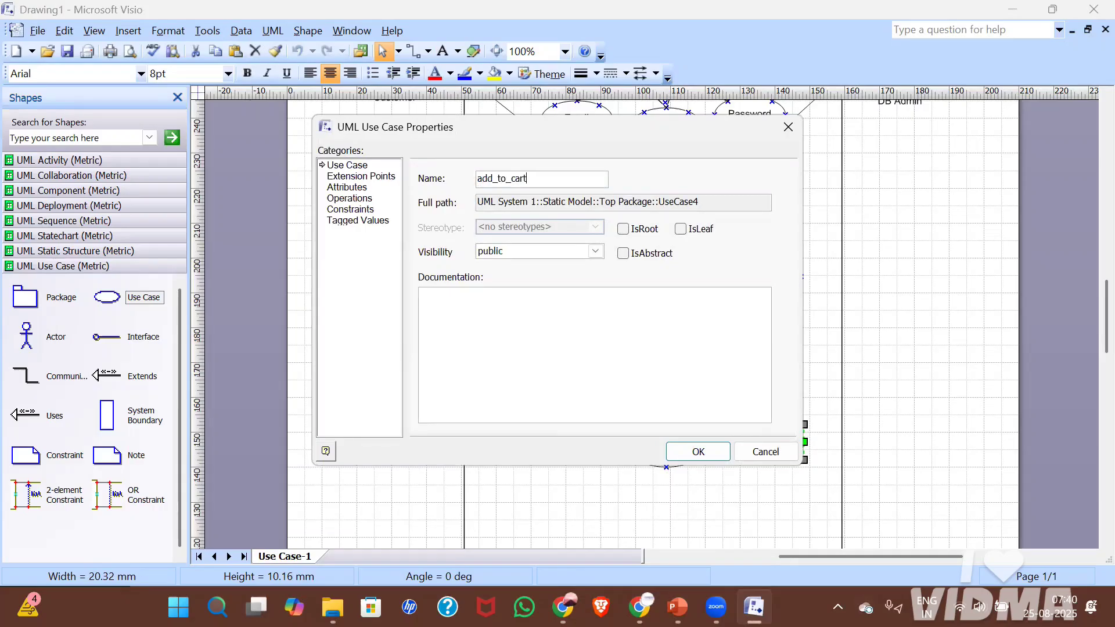
key(Return)
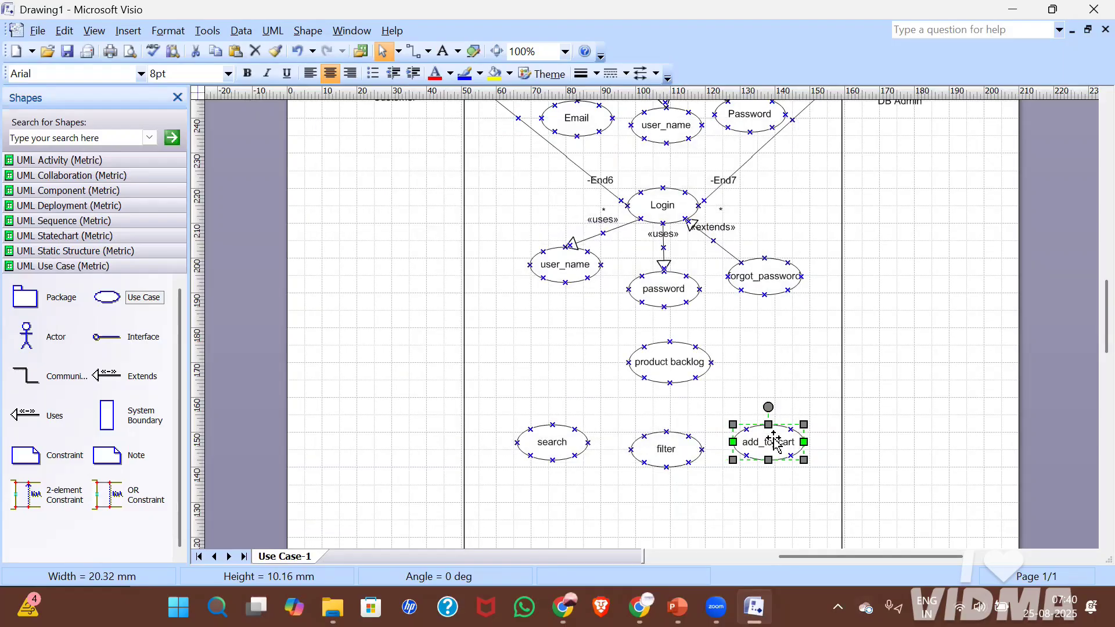
Shift search up and left, and nudge filter and add_to_cart slightly left beneath product backlog.
drag(548, 446, 538, 433)
drag(664, 465, 651, 465)
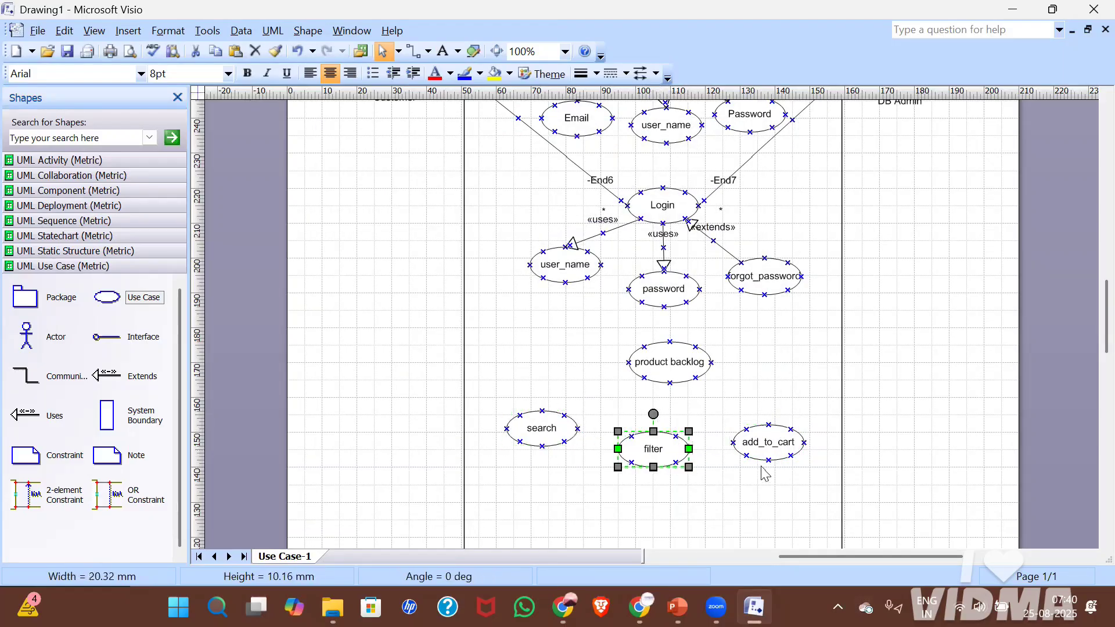
drag(784, 442, 780, 446)
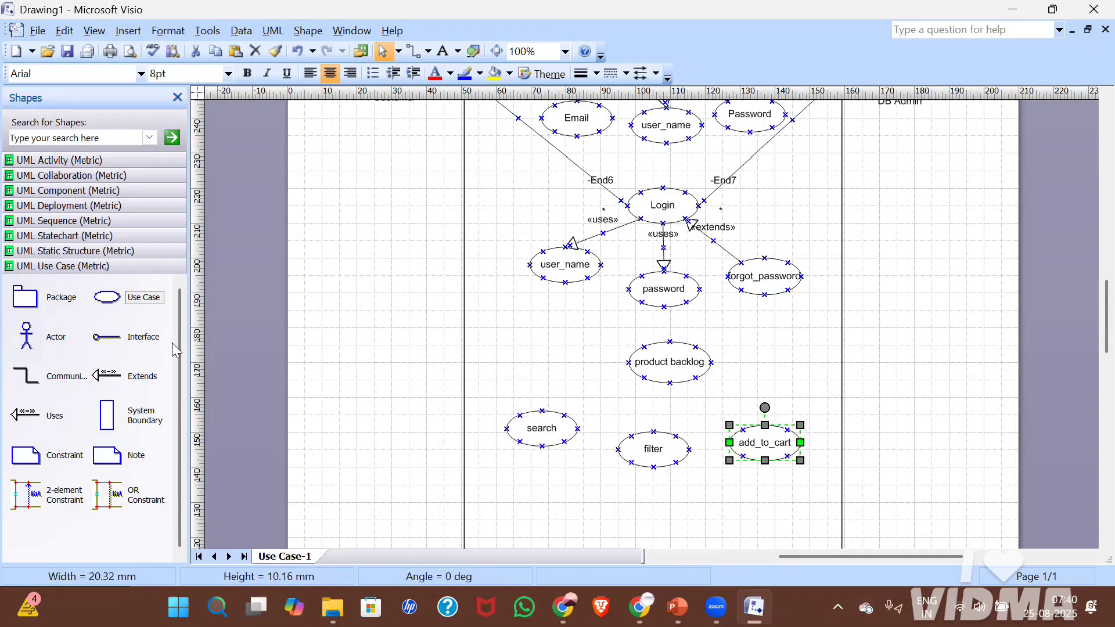
Link the Customer actor's right hand to the left end of product backlog with a Communicates connector.
drag(44, 380, 605, 347)
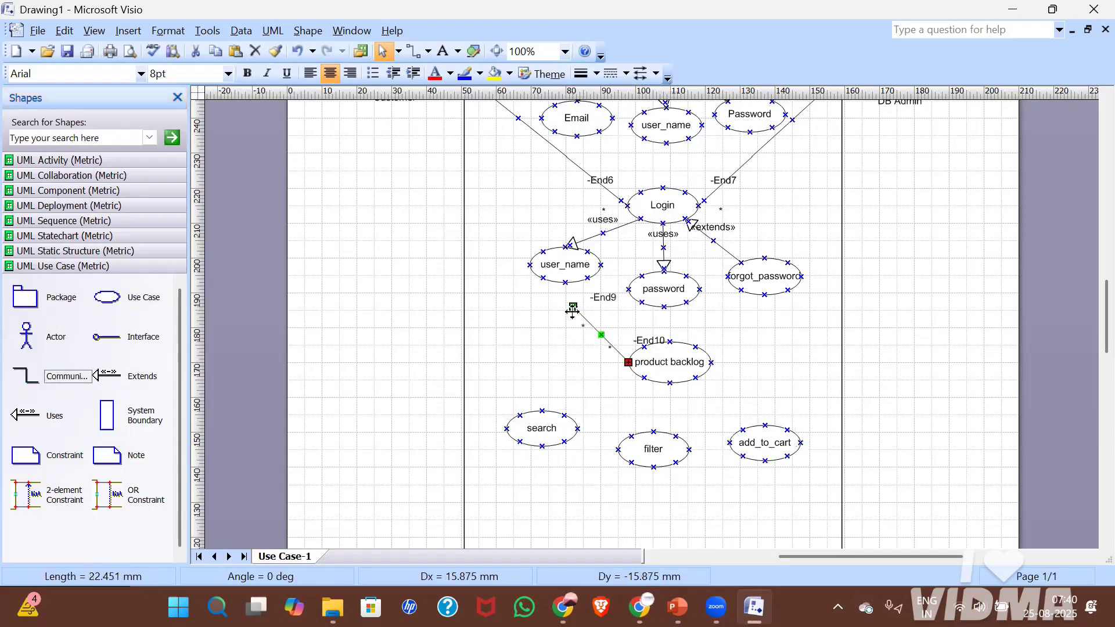
drag(574, 307, 428, 98)
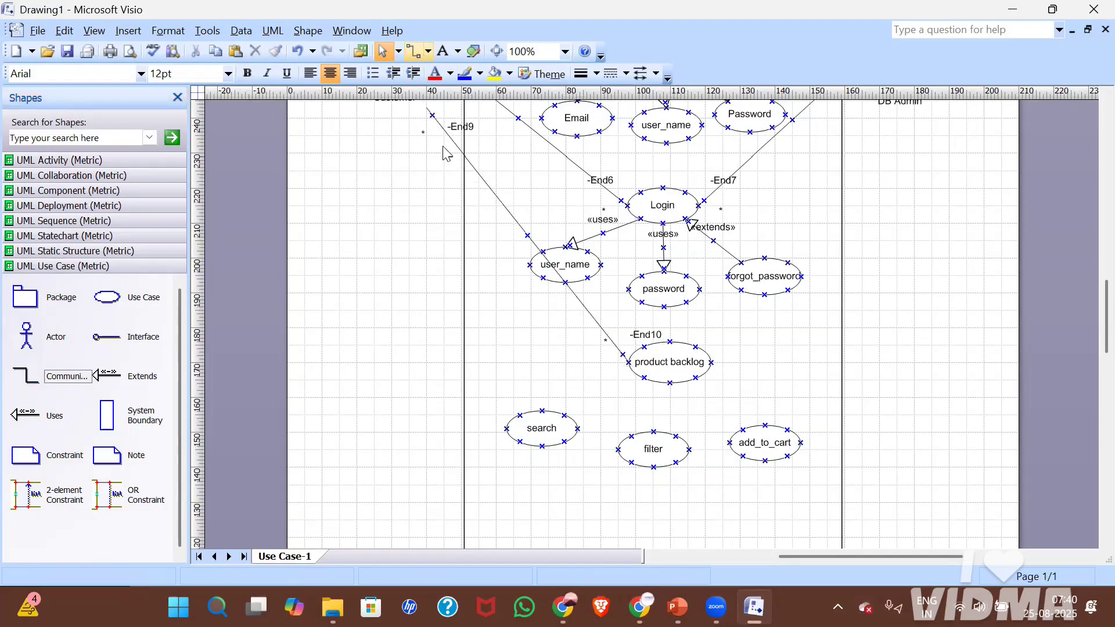
scroll(432, 230, up, 10)
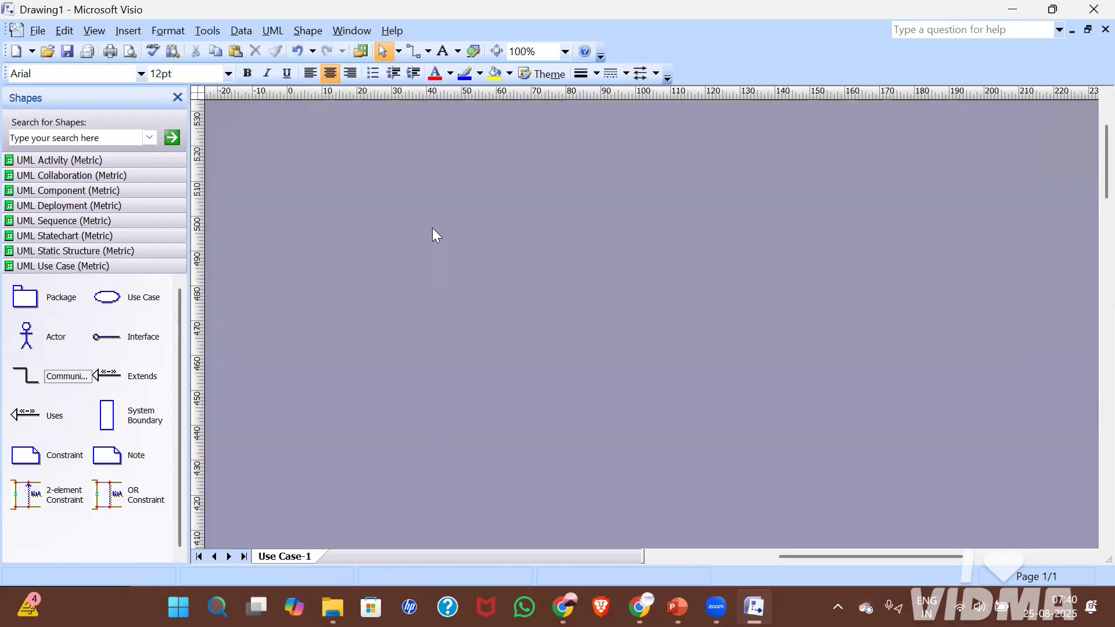
scroll(433, 230, down, 6)
scroll(432, 232, up, 1)
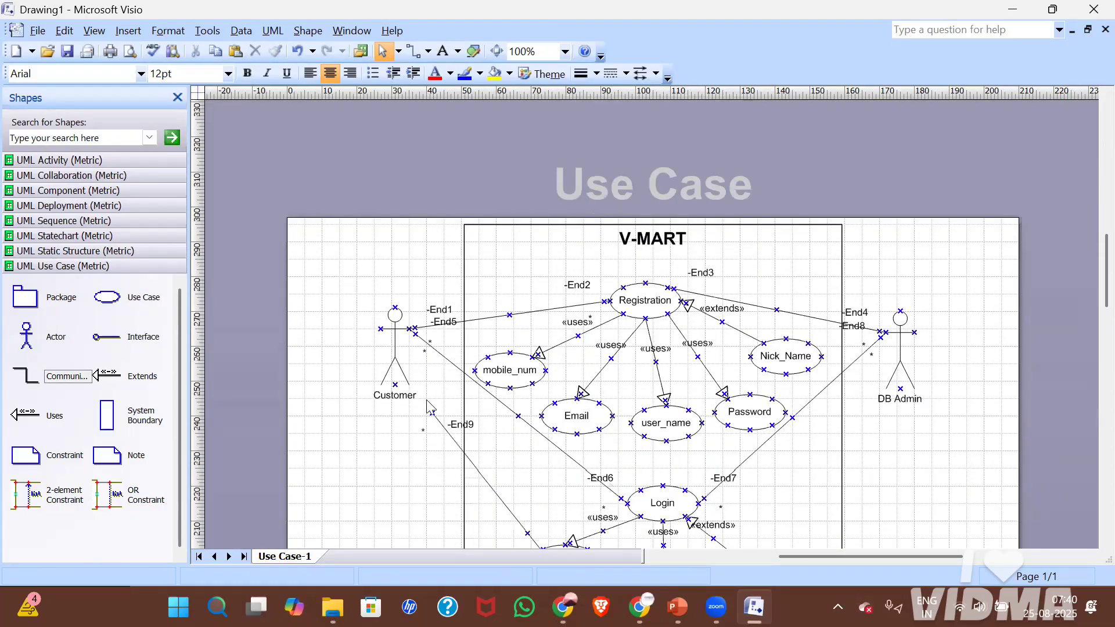
drag(428, 408, 413, 332)
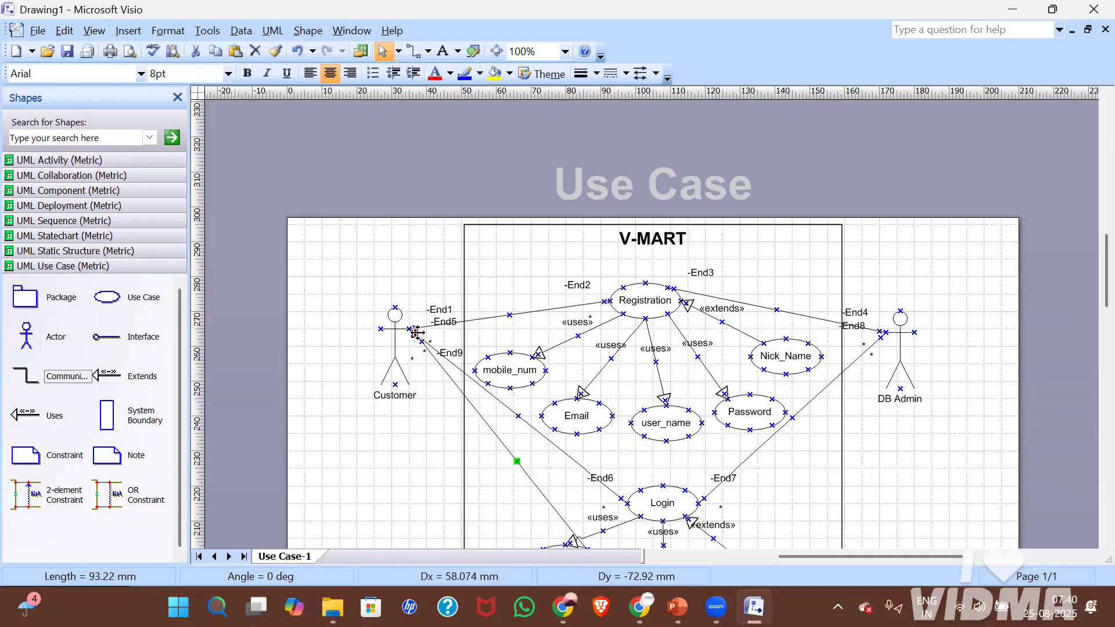
drag(415, 333, 414, 327)
scroll(573, 381, down, 5)
scroll(571, 377, up, 7)
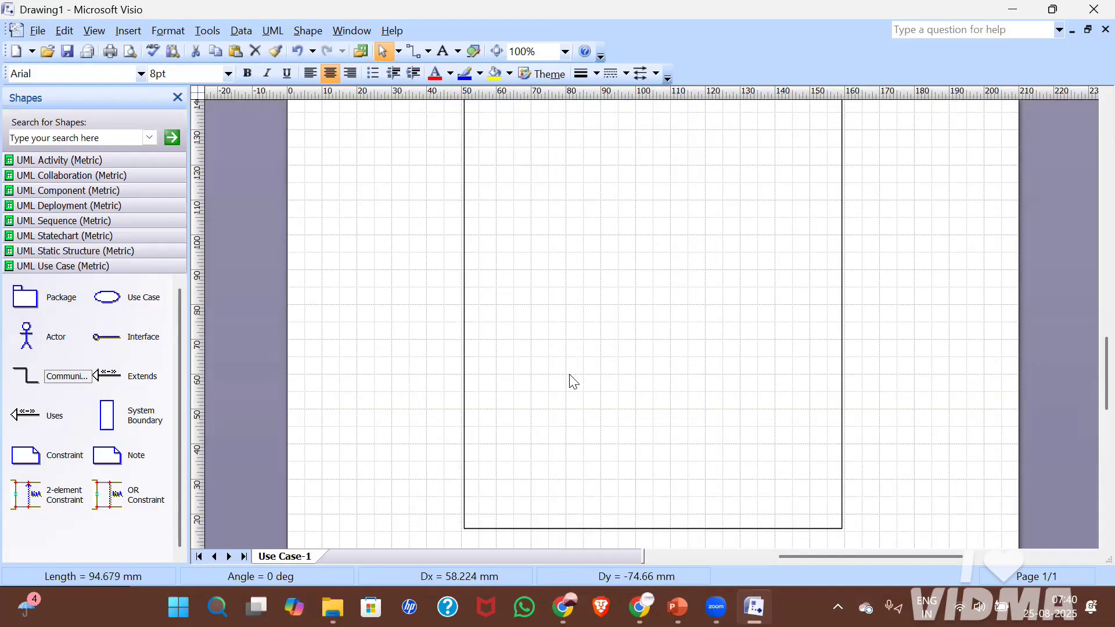
scroll(573, 381, down, 5)
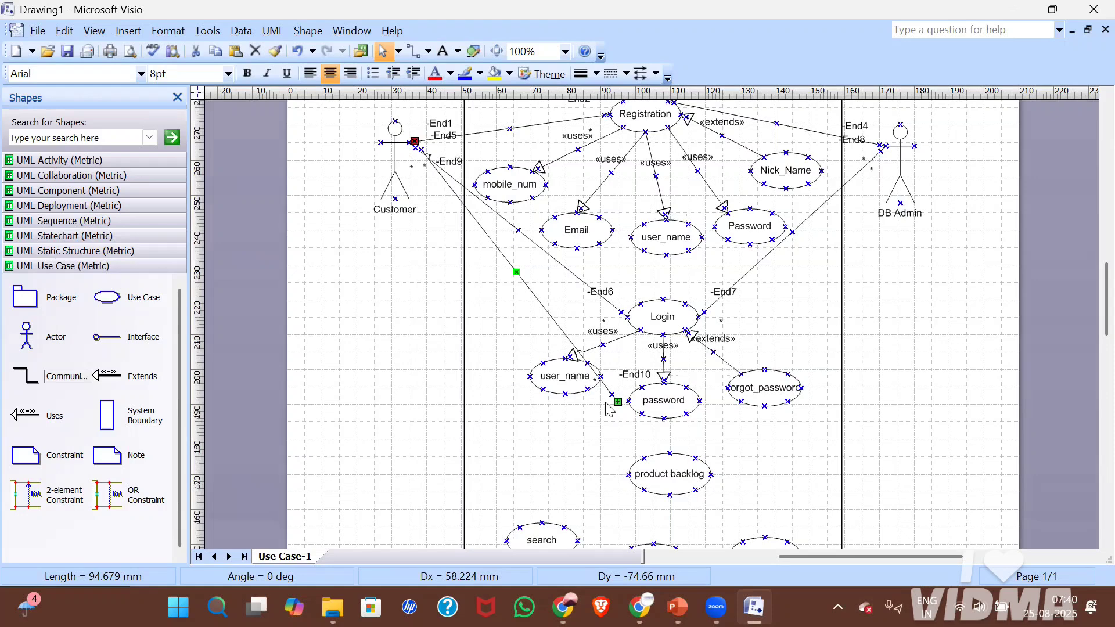
drag(618, 400, 629, 474)
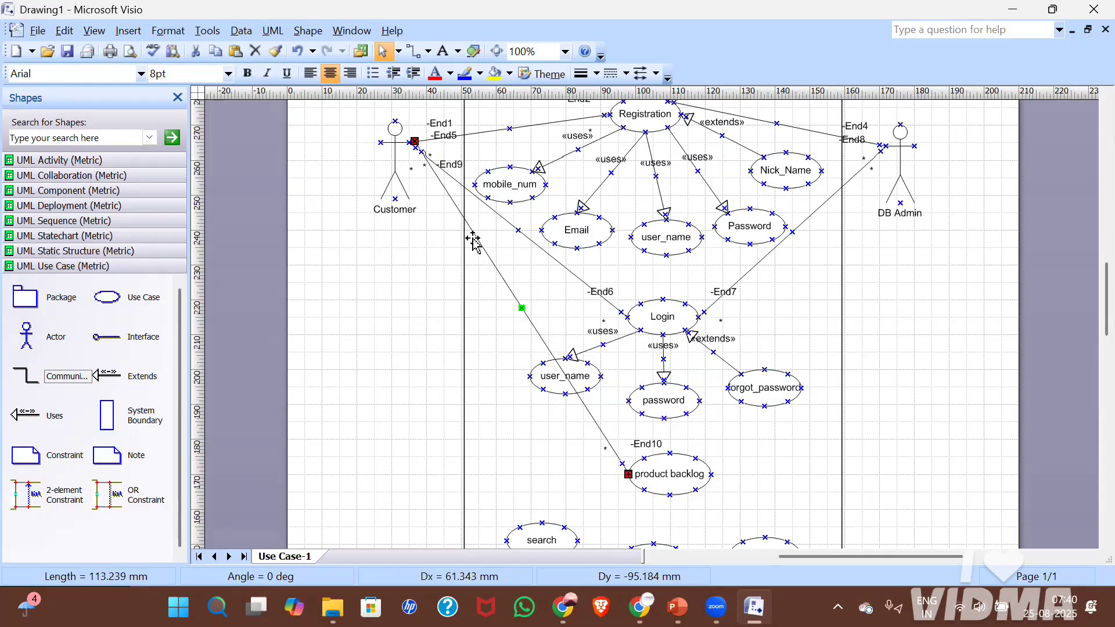
Nudge the connector between Customer and product backlog slightly left and change it to a right-angle connector.
key(Escape)
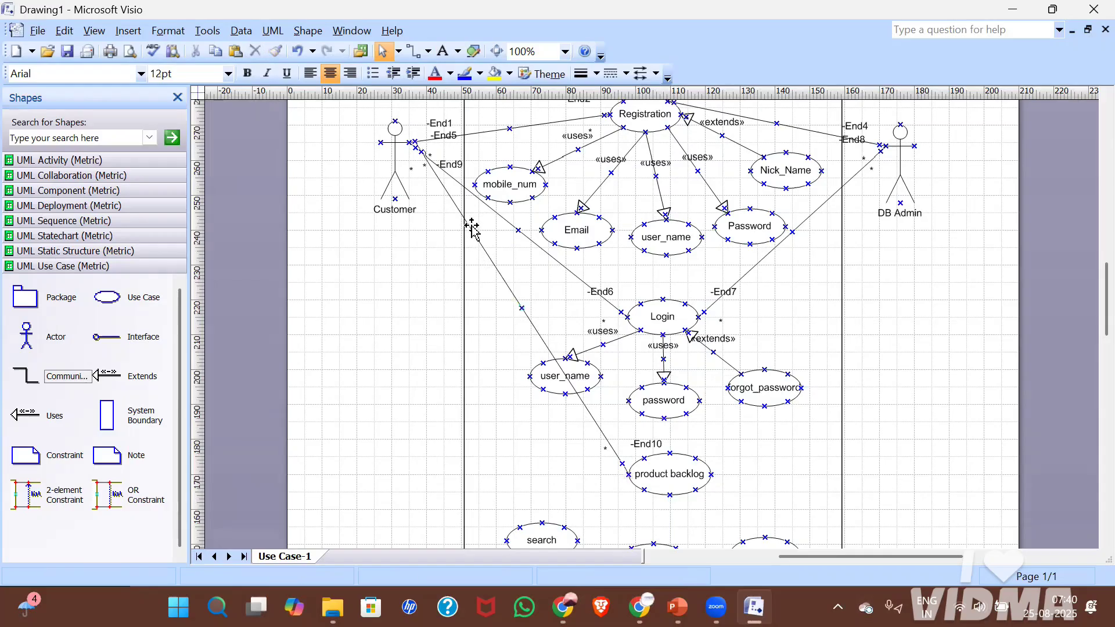
click(472, 228)
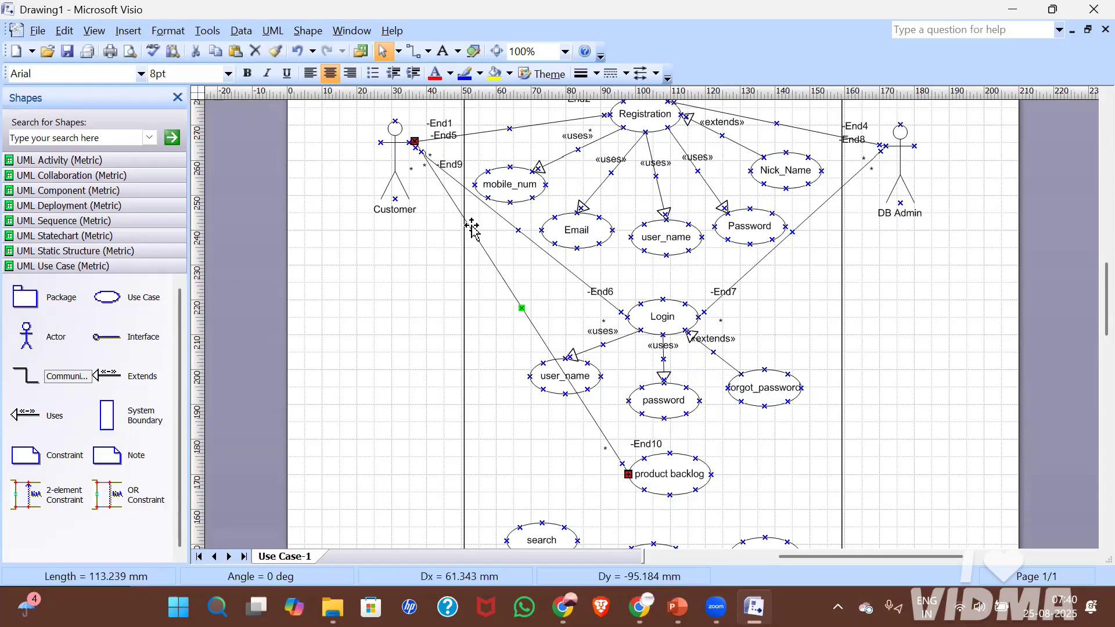
key(Left)
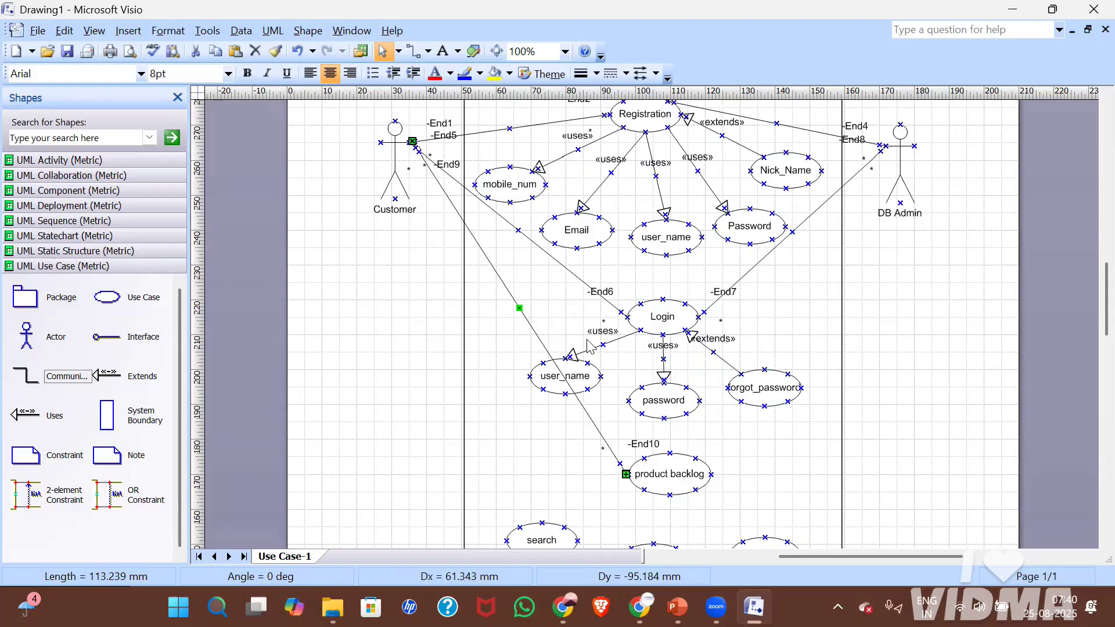
click(612, 474)
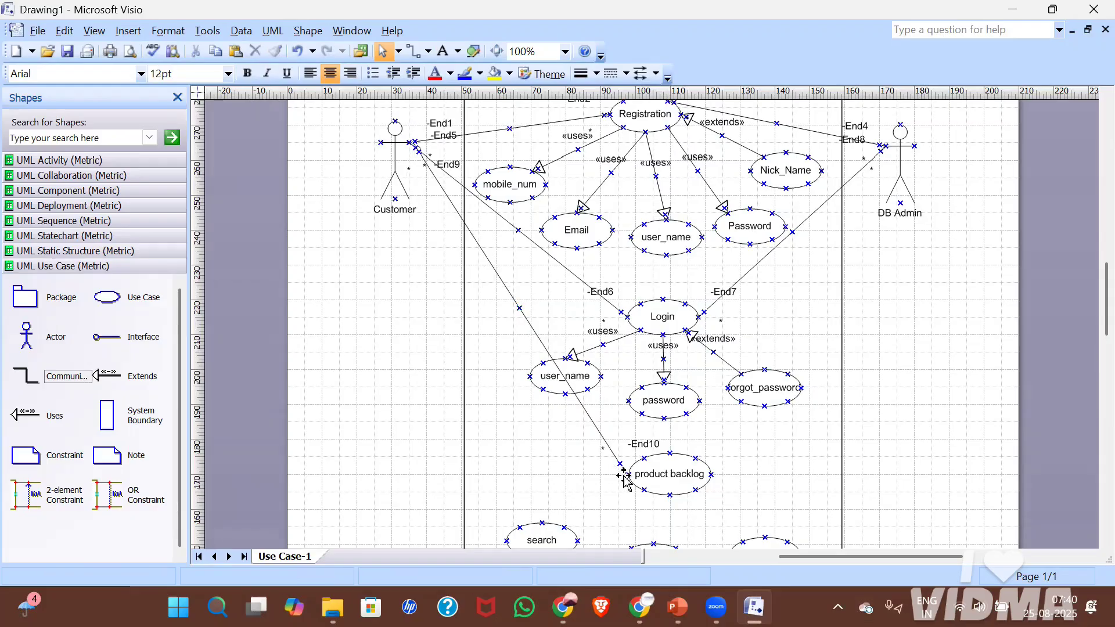
click(512, 296)
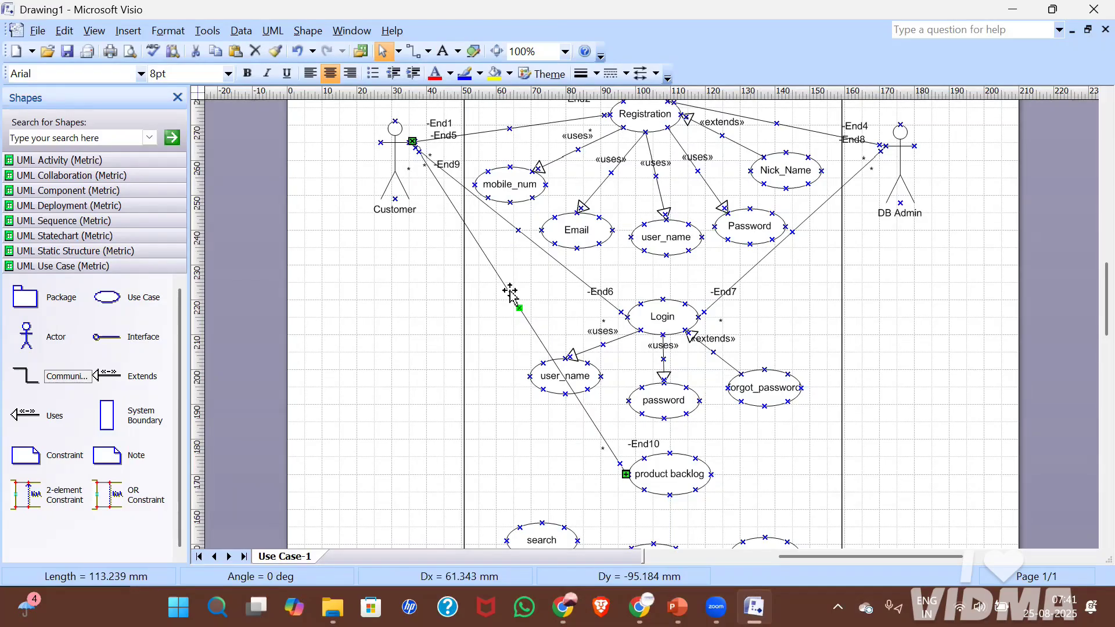
right_click(512, 297)
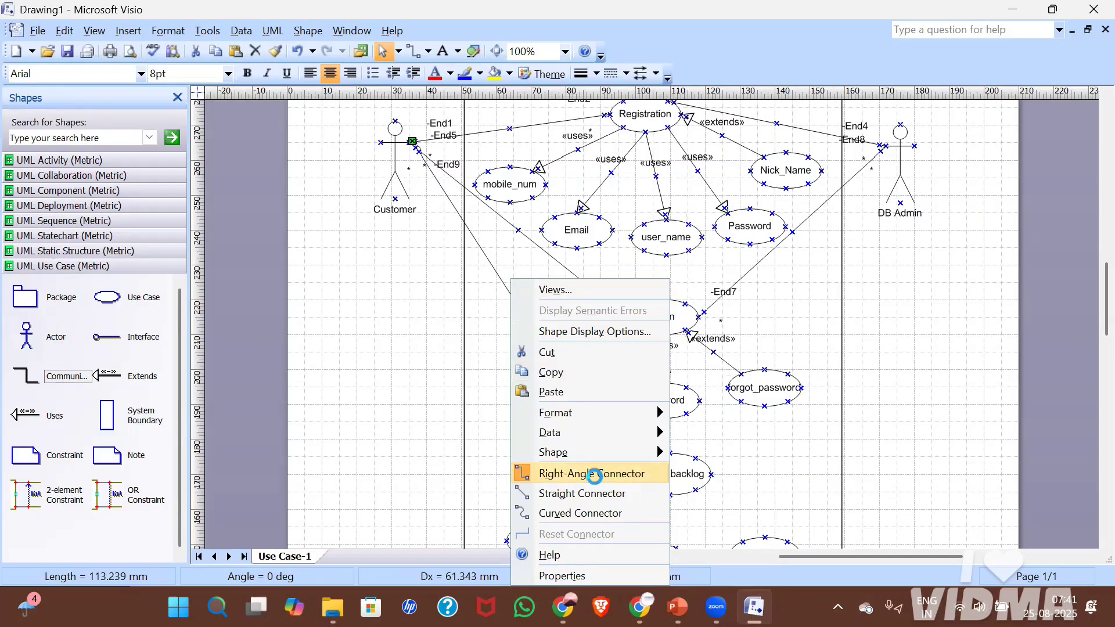
click(598, 481)
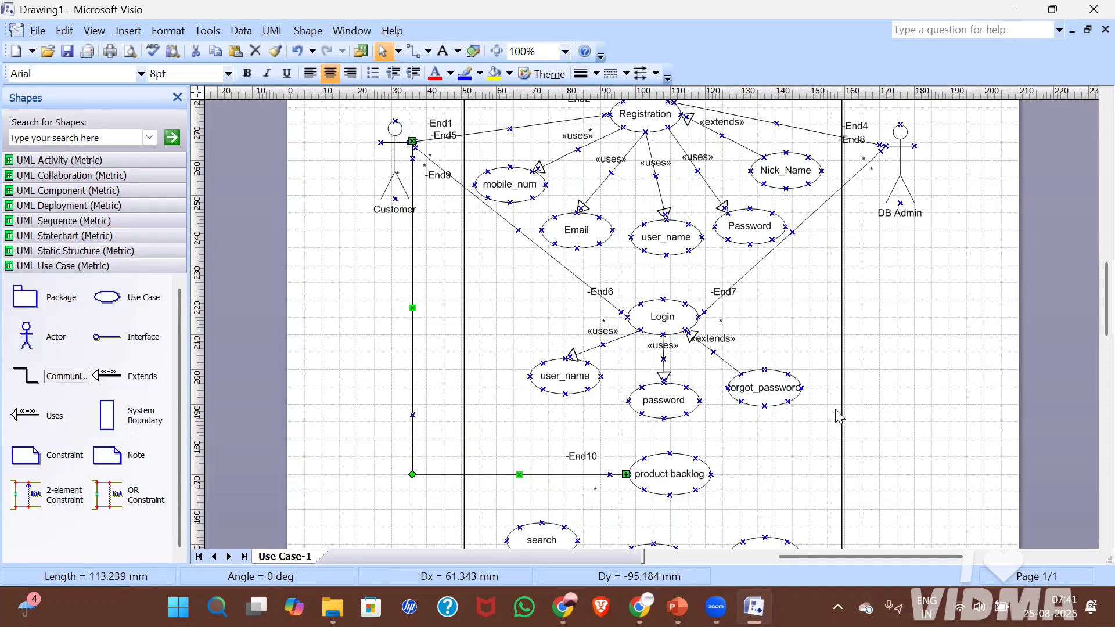
Link the DB Admin actor's left hand to the right end of product backlog with a Communicates connector and make it right-angled.
drag(26, 376, 711, 473)
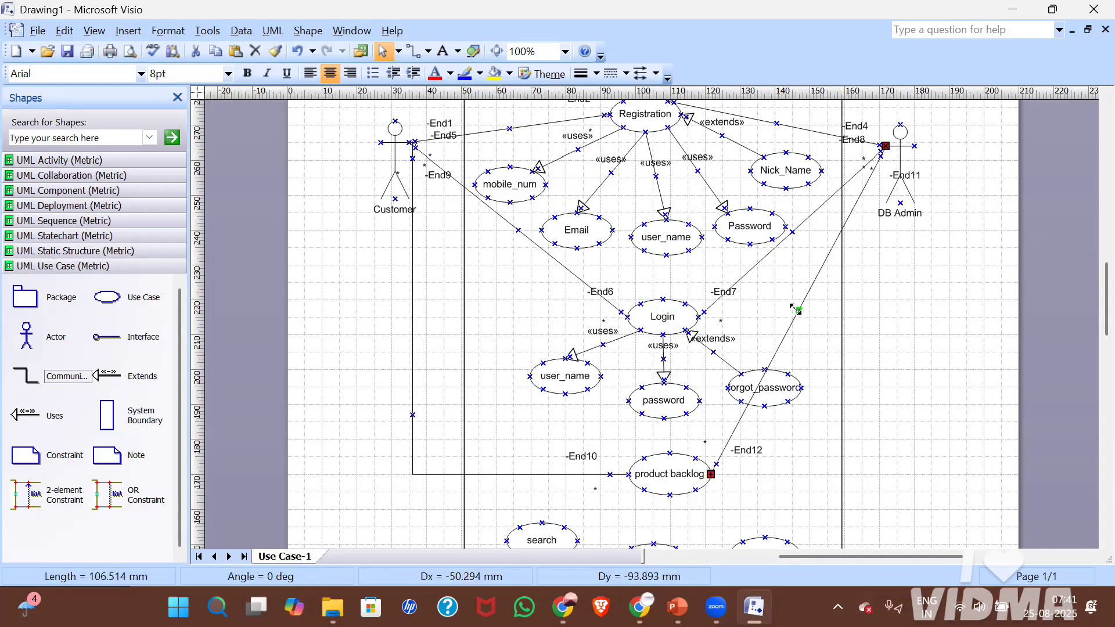
key(Escape)
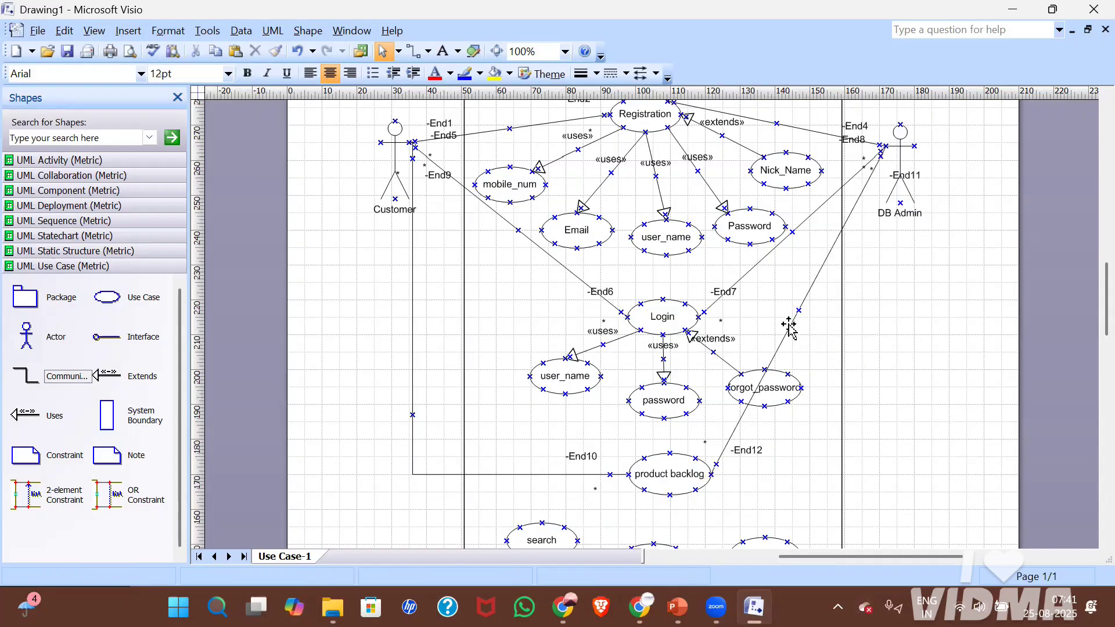
click(788, 327)
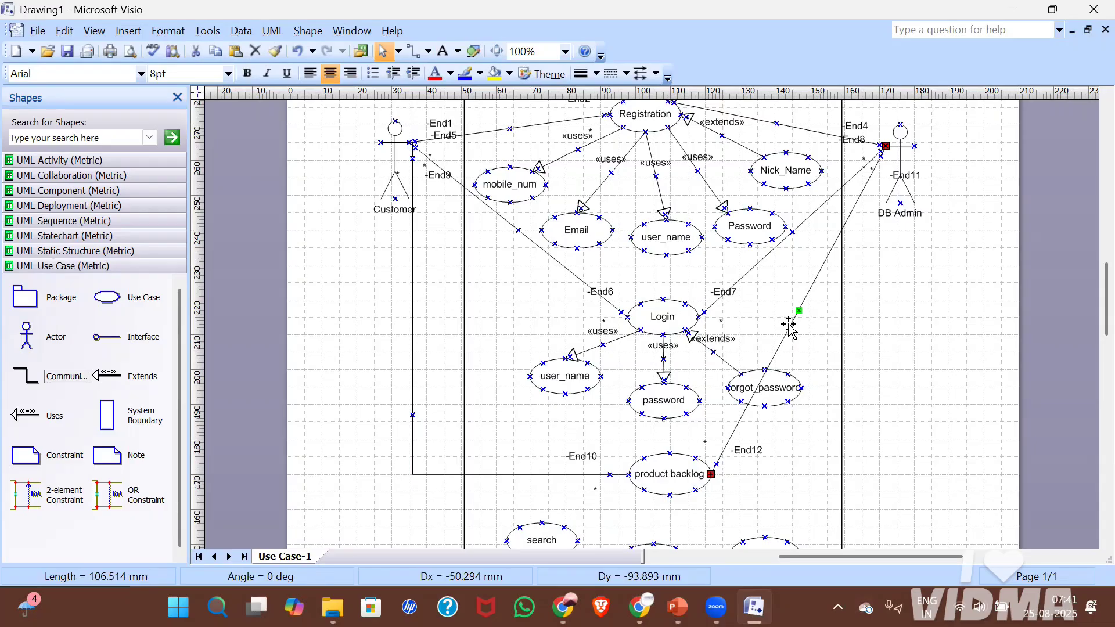
right_click(789, 327)
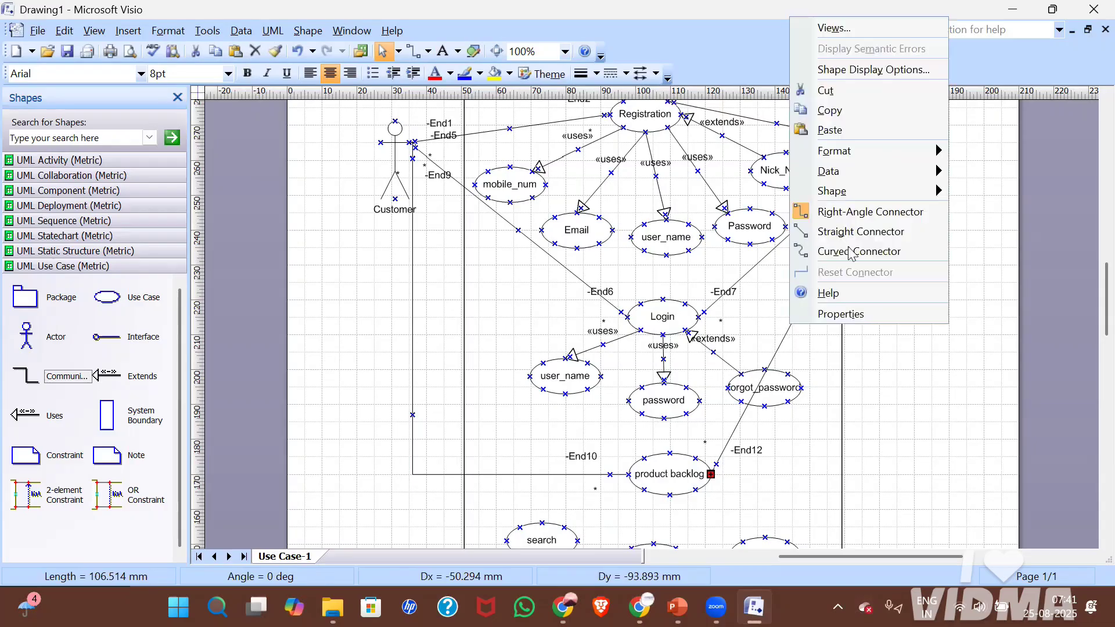
click(868, 212)
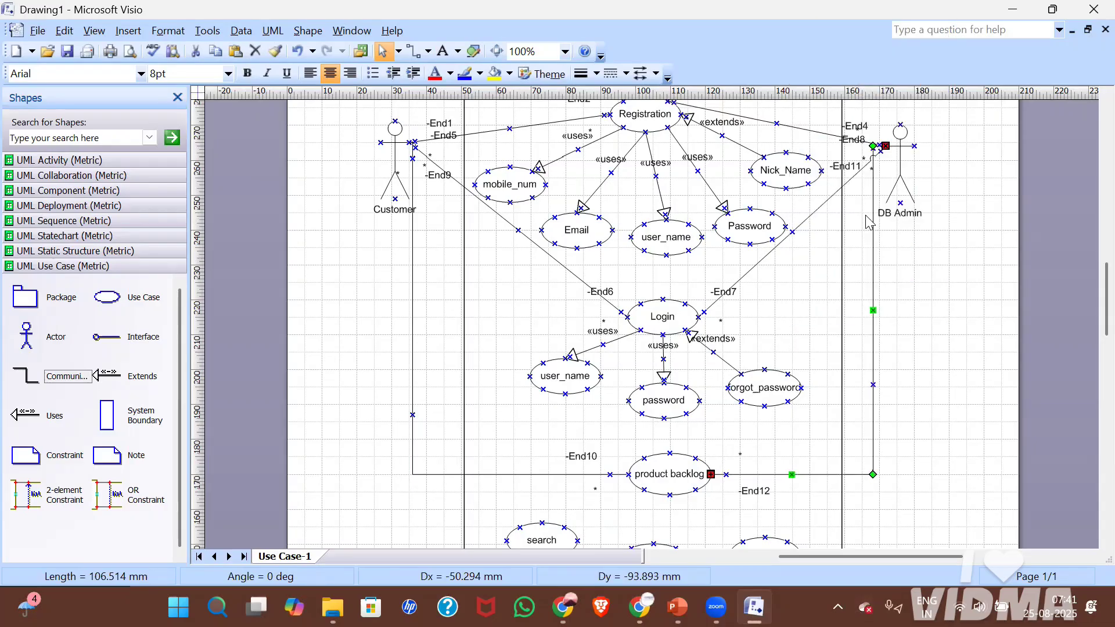
click(926, 266)
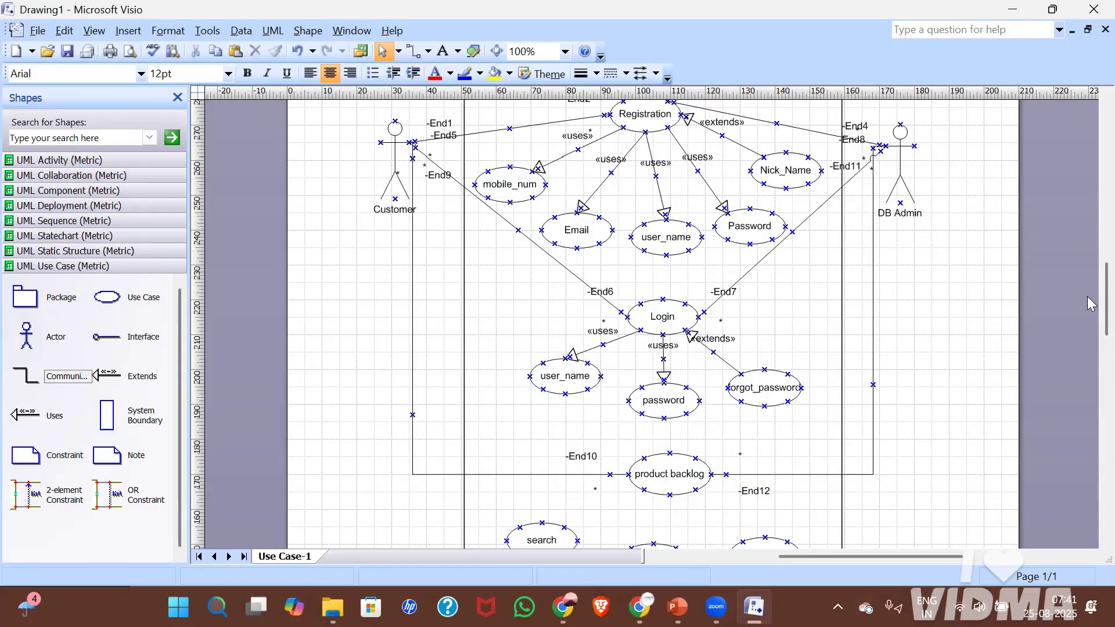
Connect search, filter and add_to_cart to the lower edge of product backlog with Extends connectors pointing at product backlog.
scroll(1090, 306, down, 3)
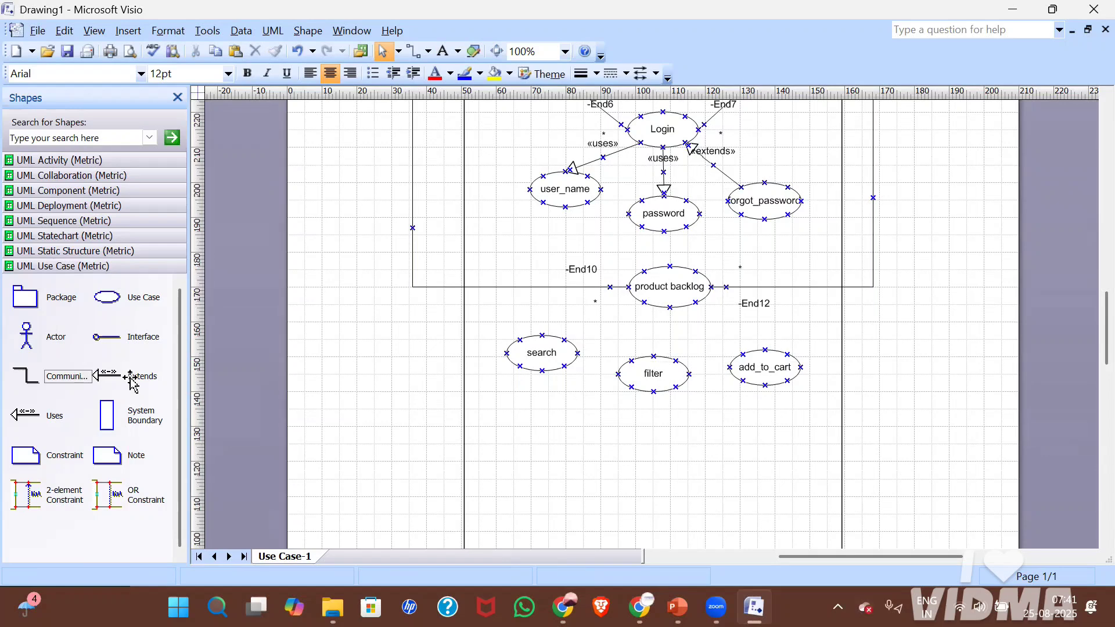
drag(132, 382, 555, 339)
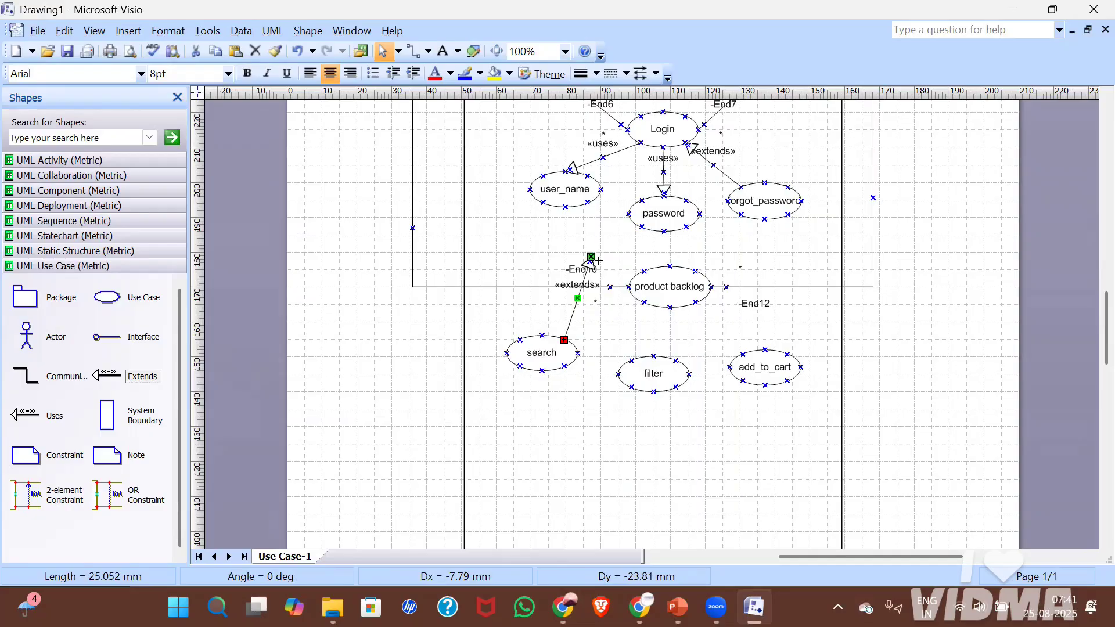
drag(592, 254, 642, 306)
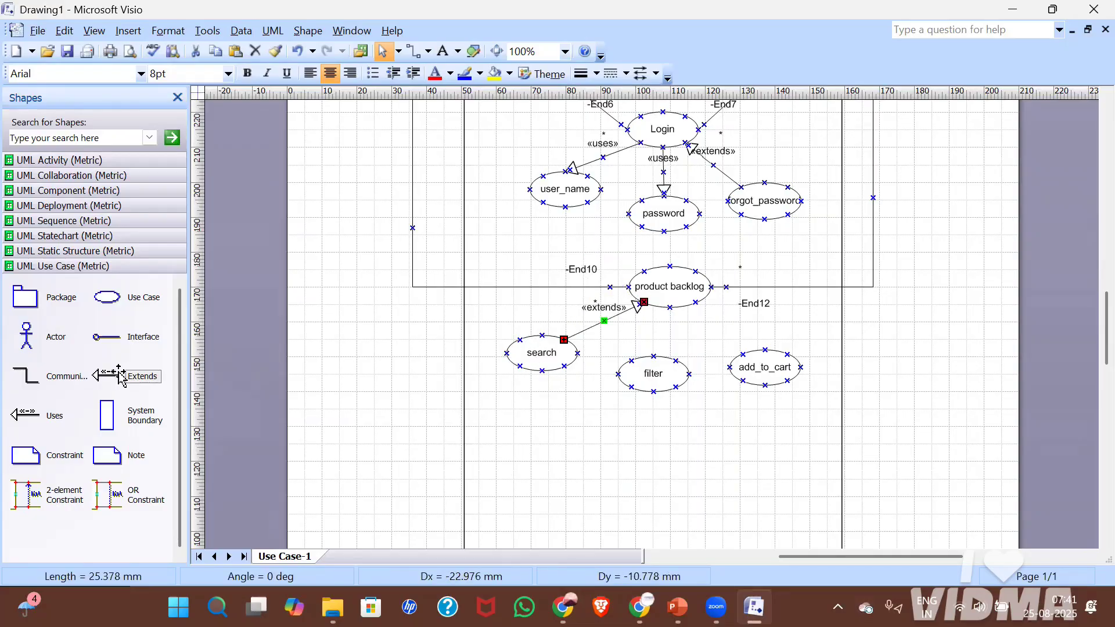
drag(121, 376, 706, 322)
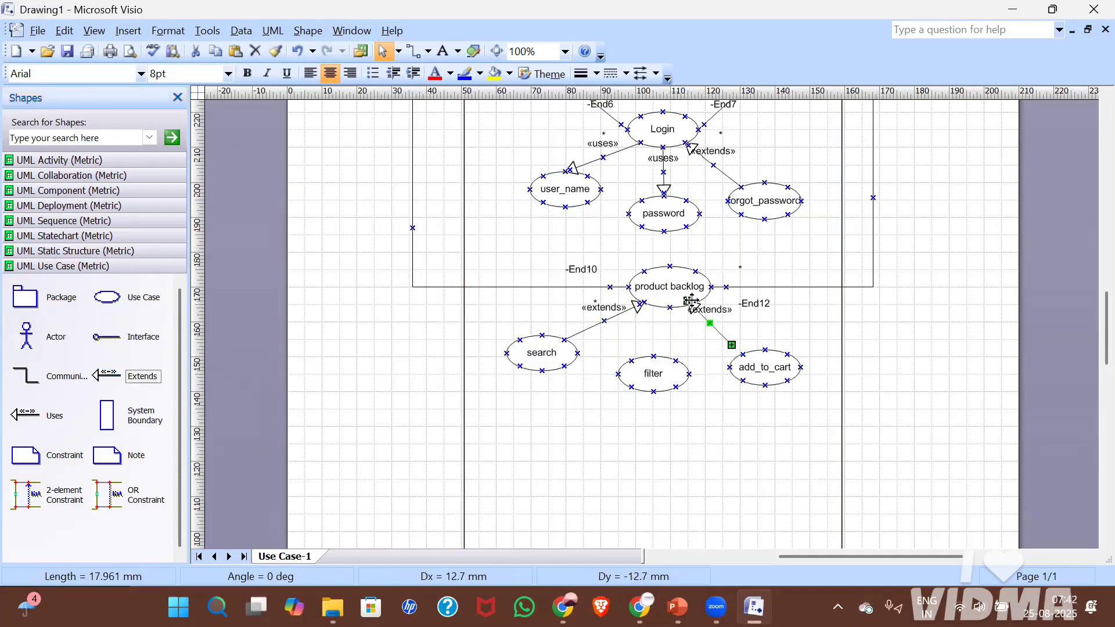
drag(691, 300, 670, 307)
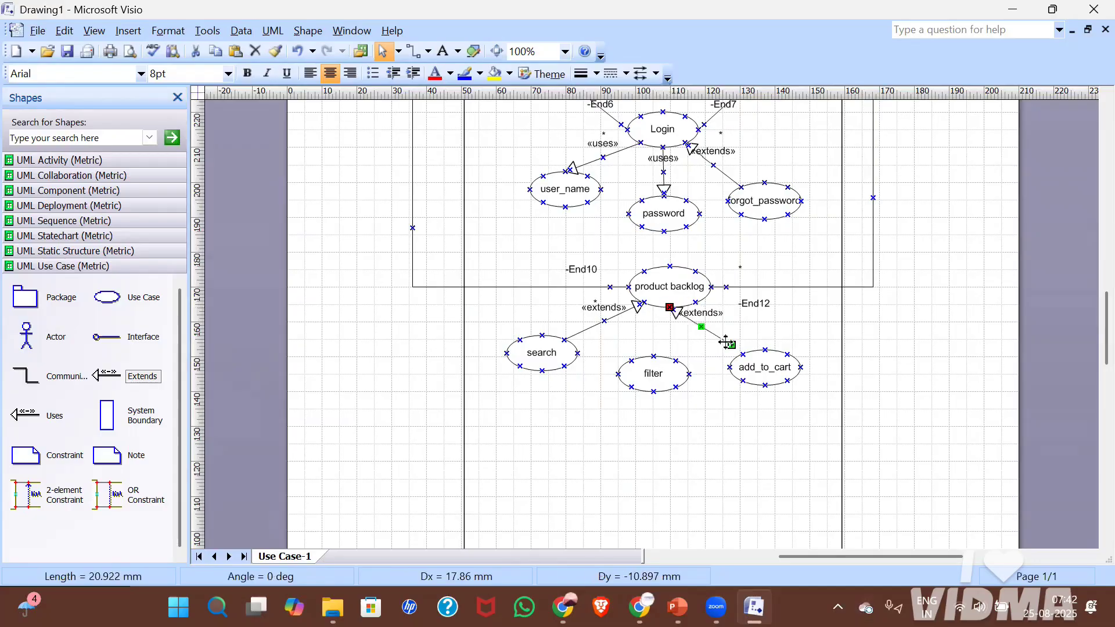
drag(731, 345, 653, 356)
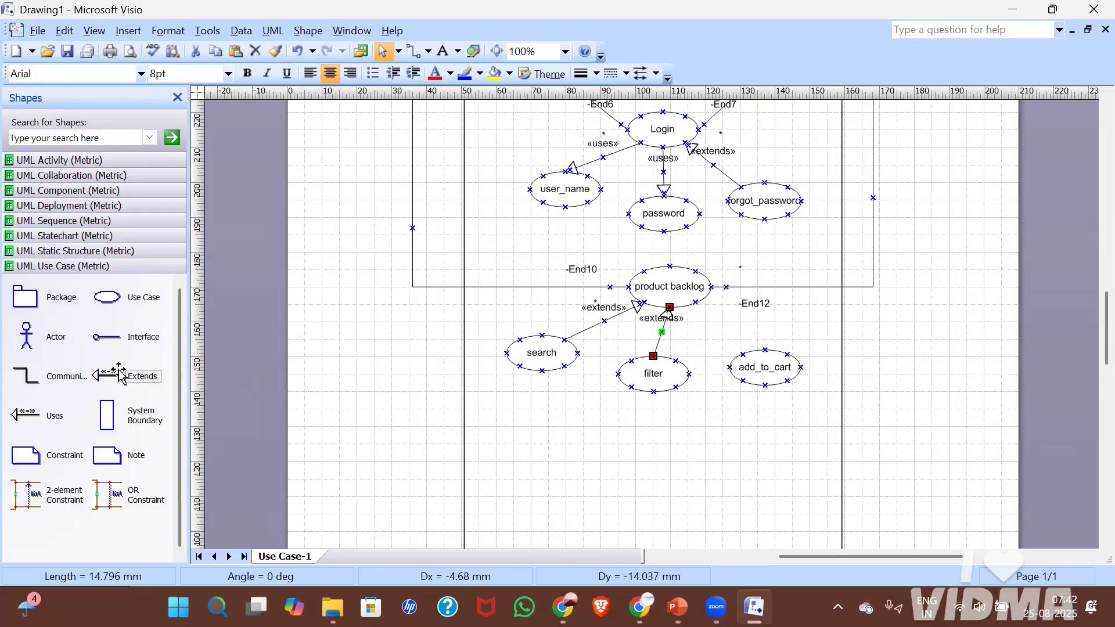
drag(108, 375, 732, 344)
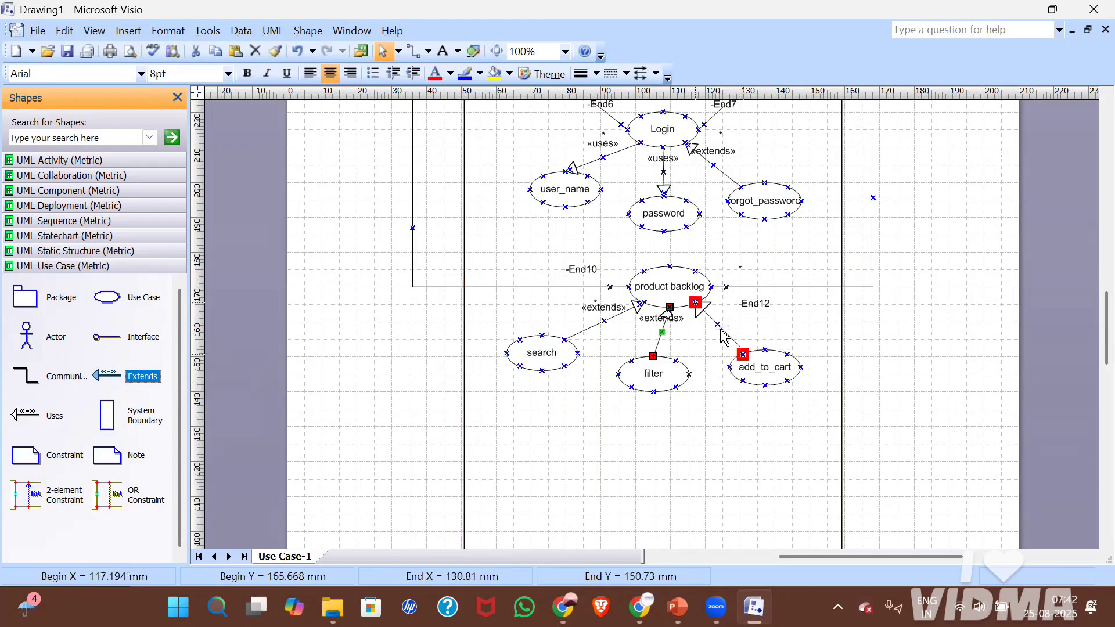
click(712, 432)
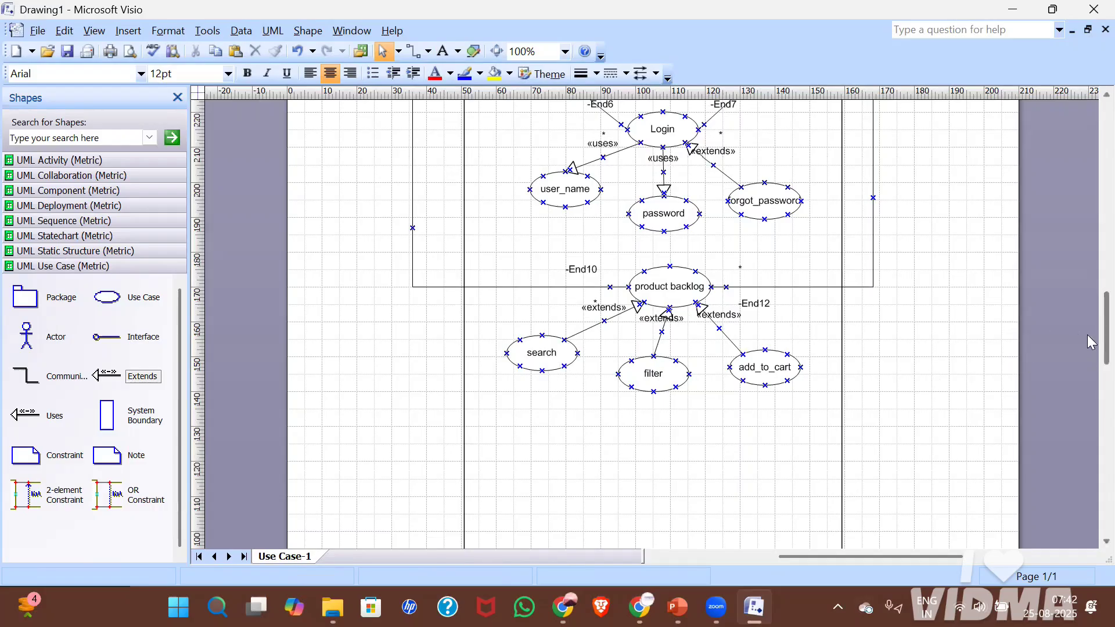
Add three use cases below filter, one centred and two side by side beneath it, and shift the lower pair slightly up and left.
scroll(1087, 334, down, 6)
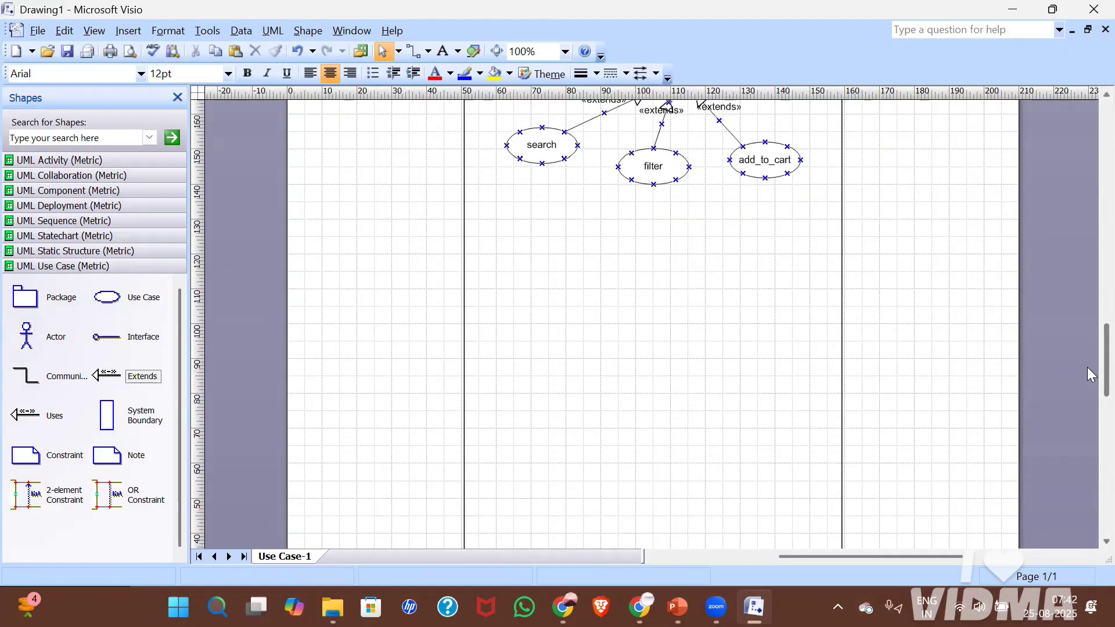
click(118, 307)
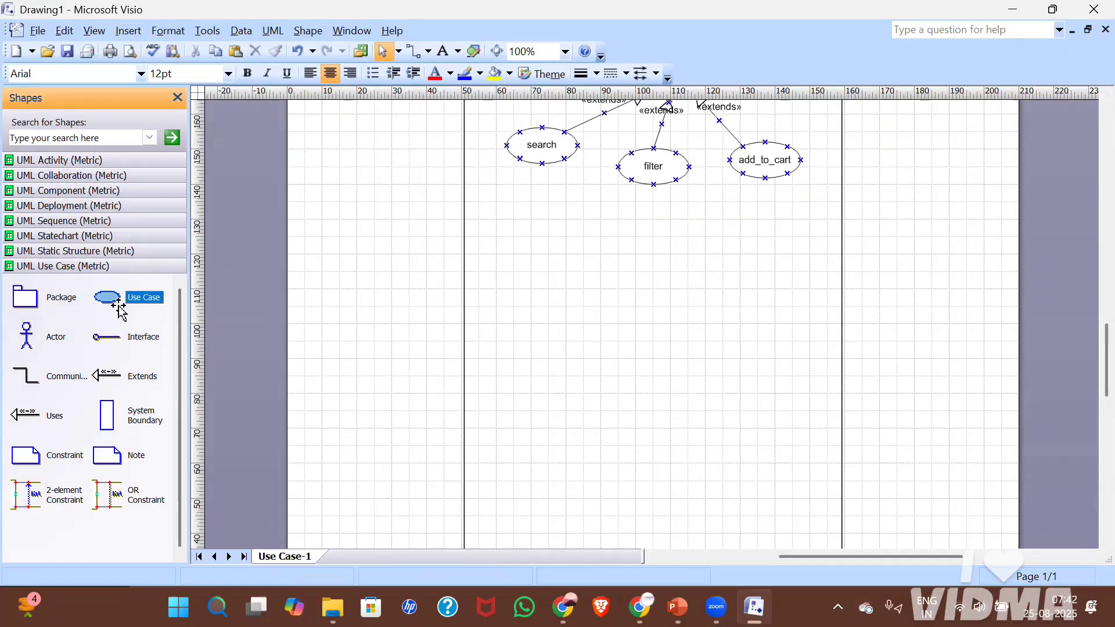
drag(118, 307, 661, 250)
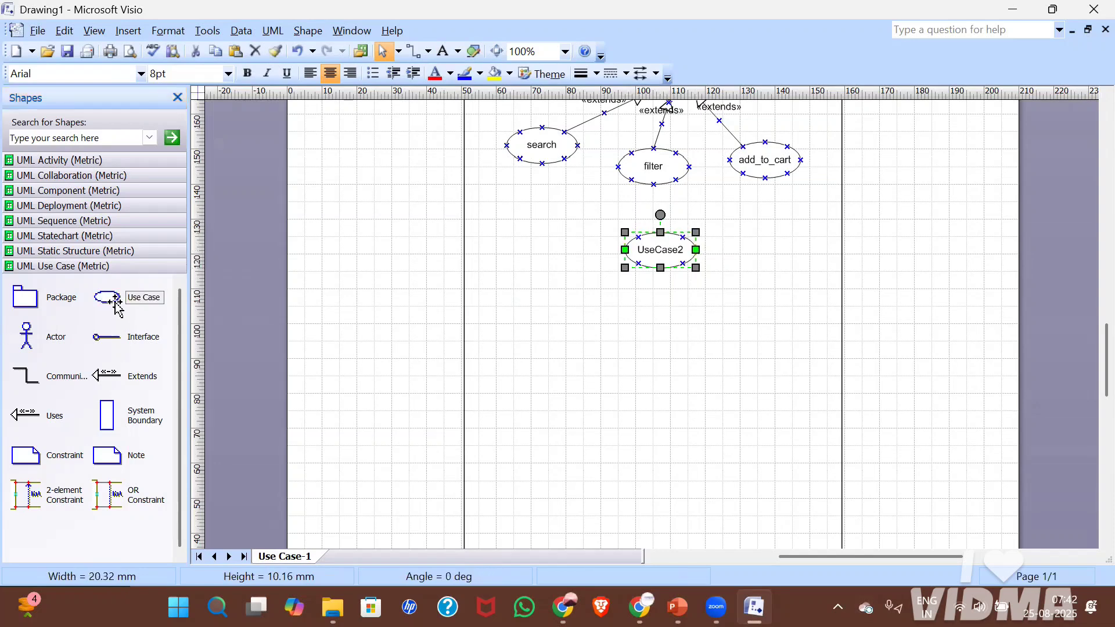
drag(115, 308, 571, 345)
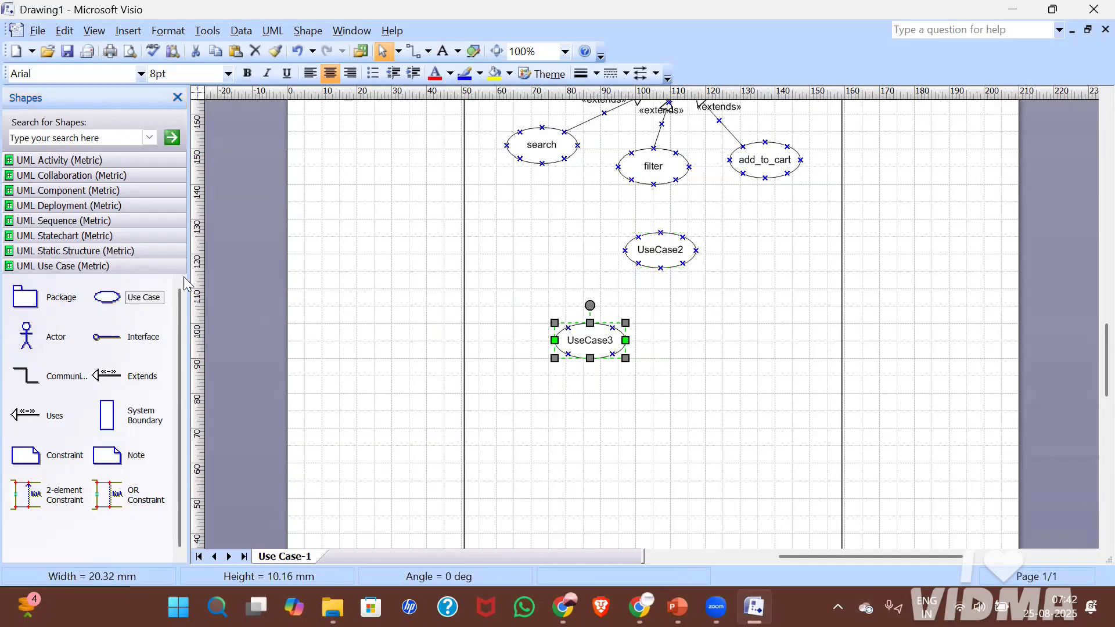
drag(107, 297, 736, 344)
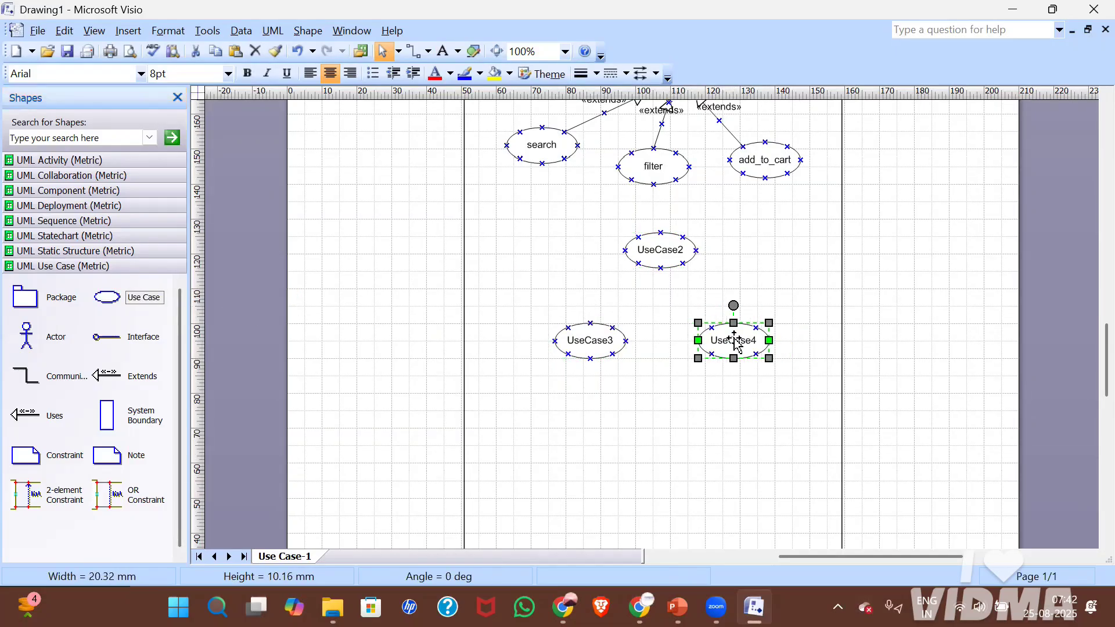
drag(567, 341, 559, 320)
drag(736, 355, 730, 342)
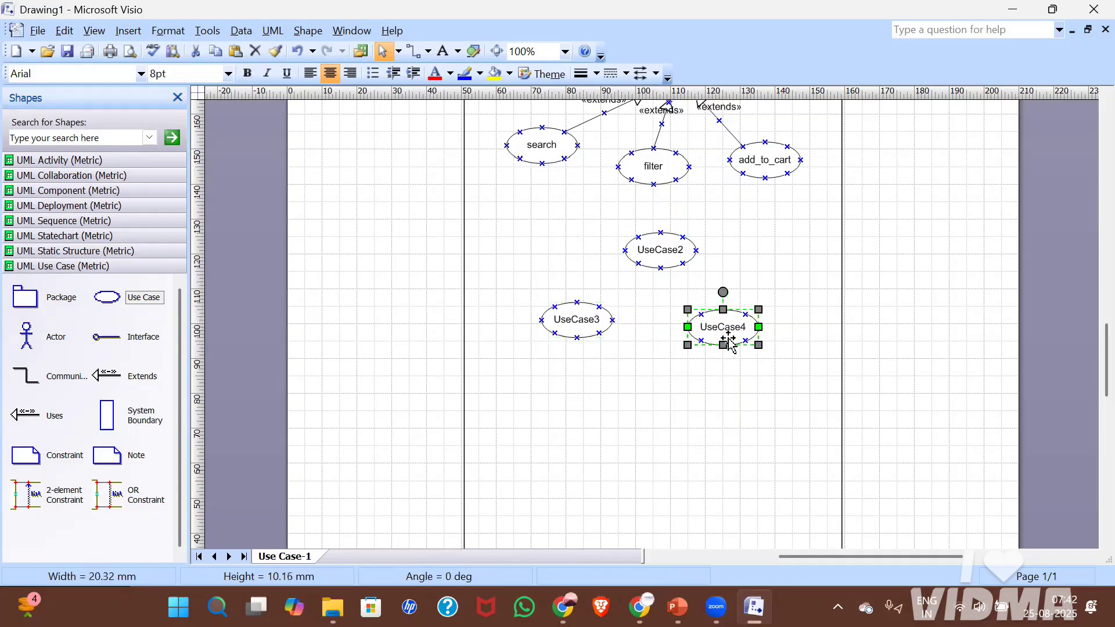
Name the new centred use case Add_to_cart, the lower-left one wish_list and the lower-right one FAV.
double_click(662, 251)
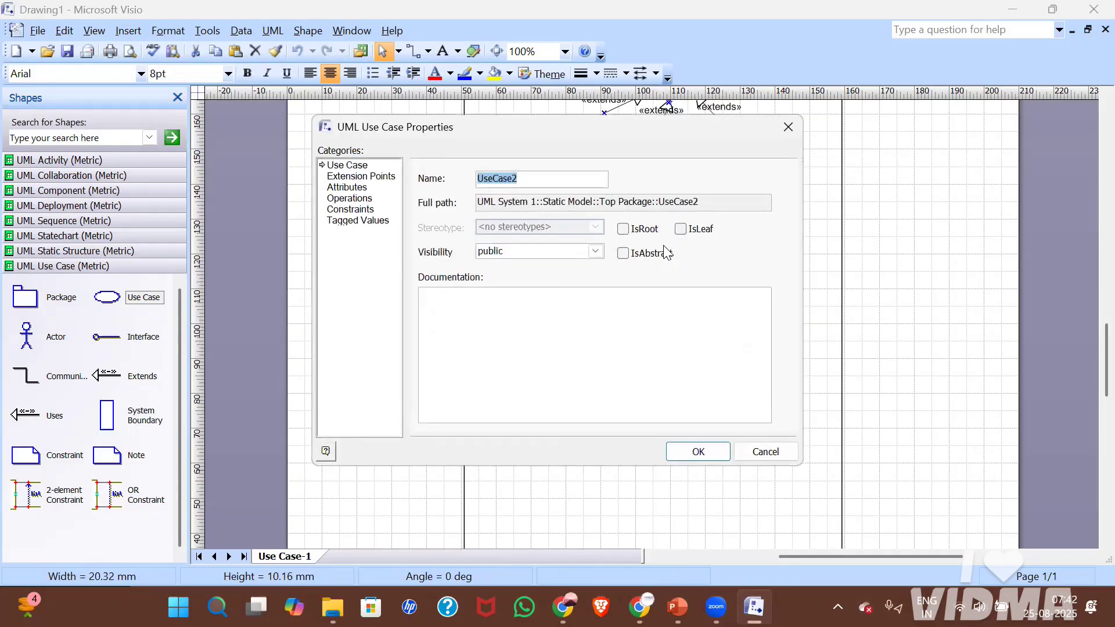
text(Add_to_cart)
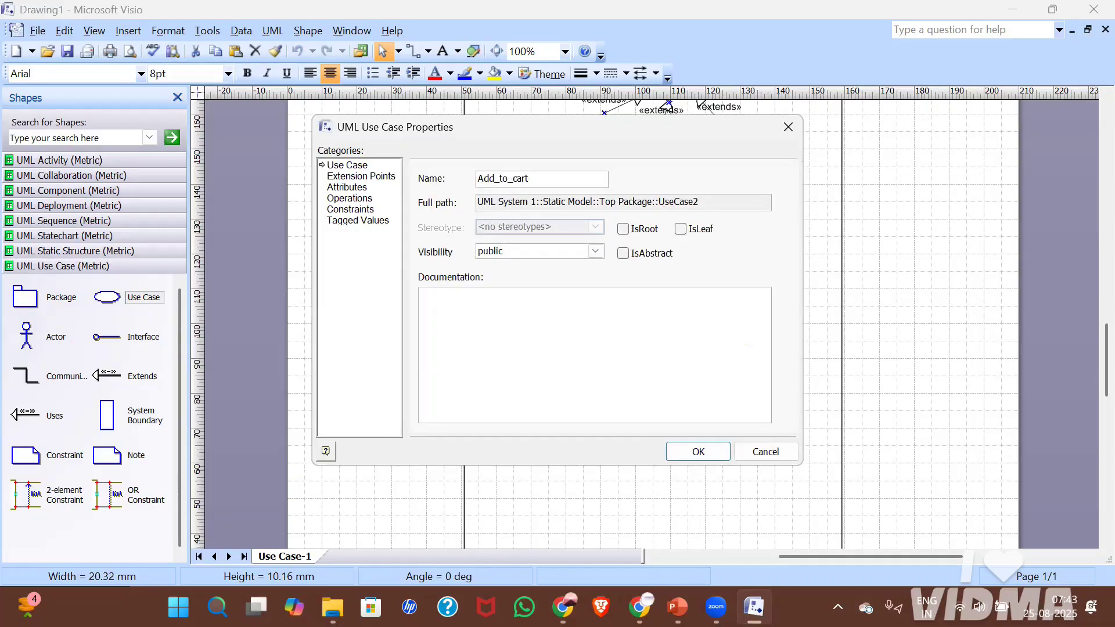
key(Return)
double_click(578, 316)
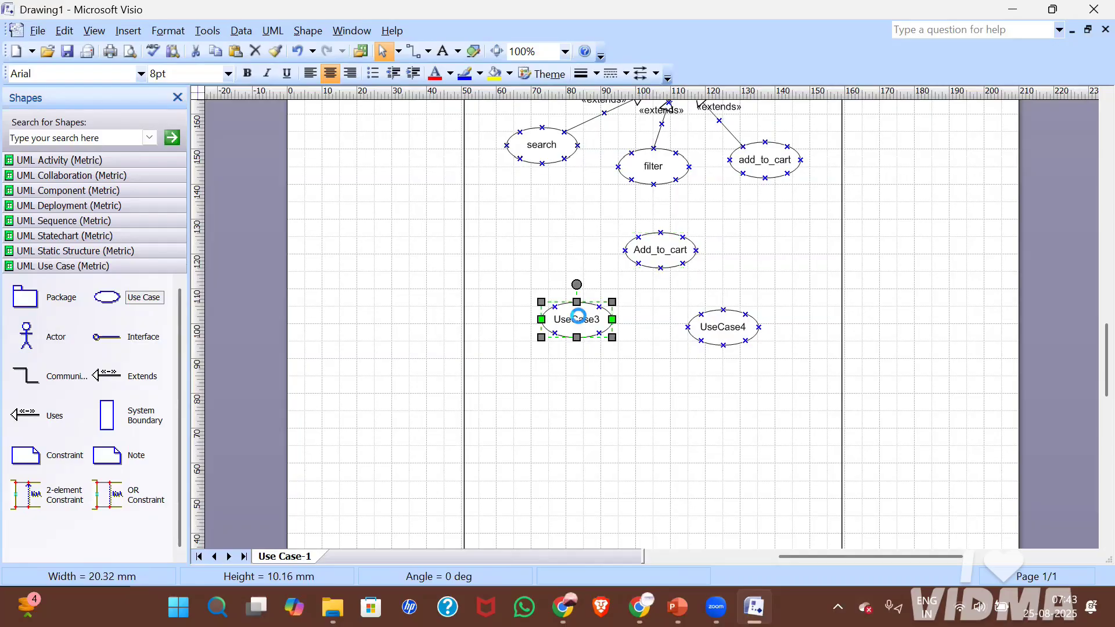
text(wish_list)
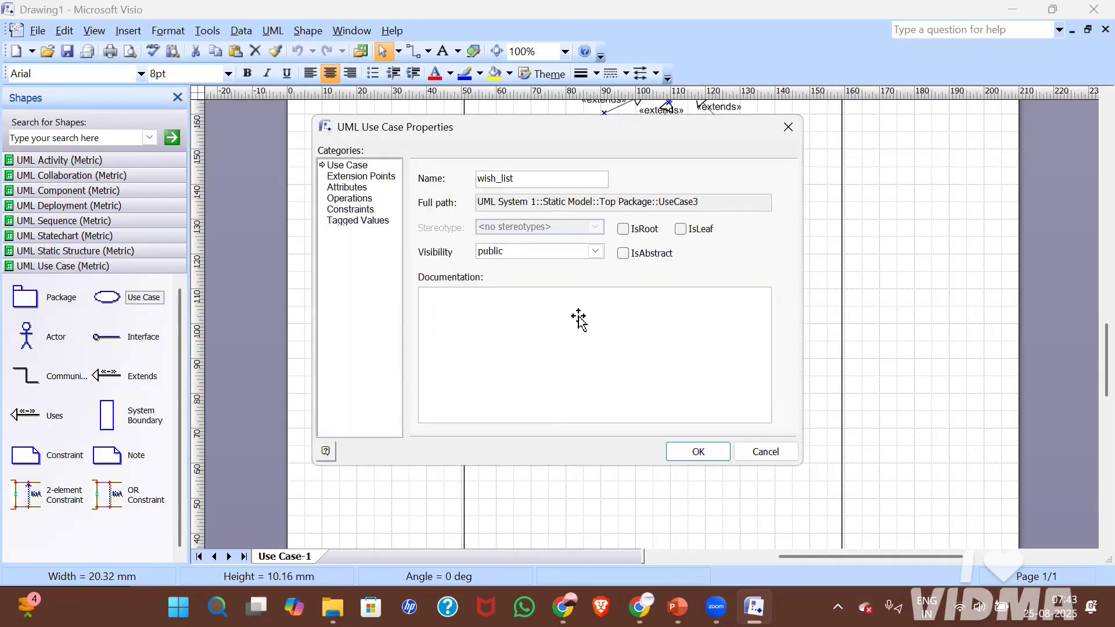
key(Return)
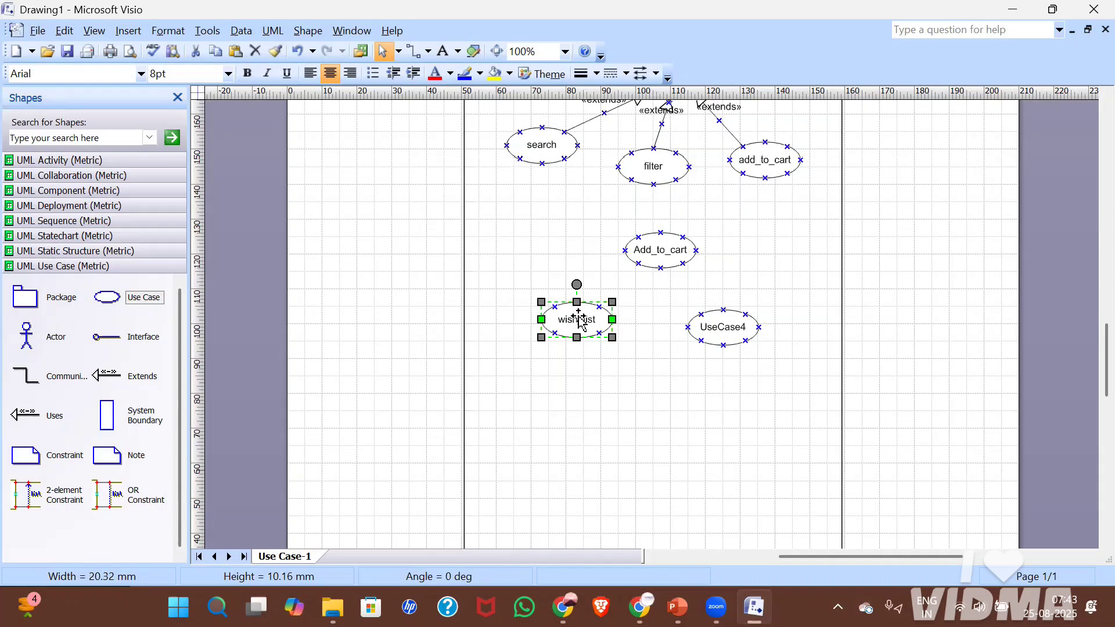
click(725, 327)
double_click(726, 327)
text(F)
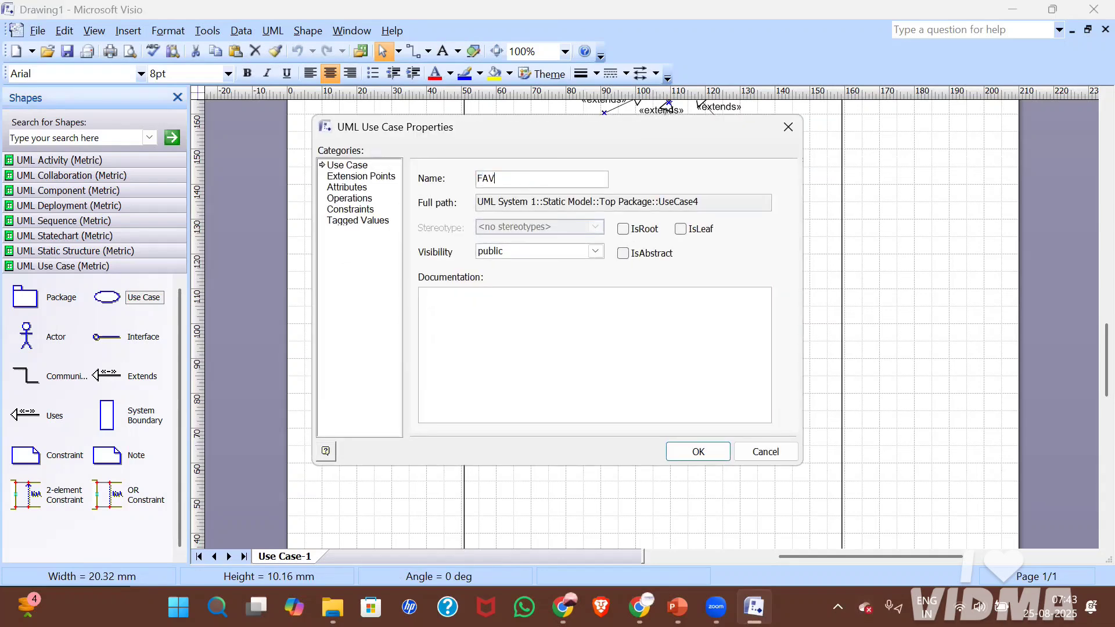
text(AV)
key(Return)
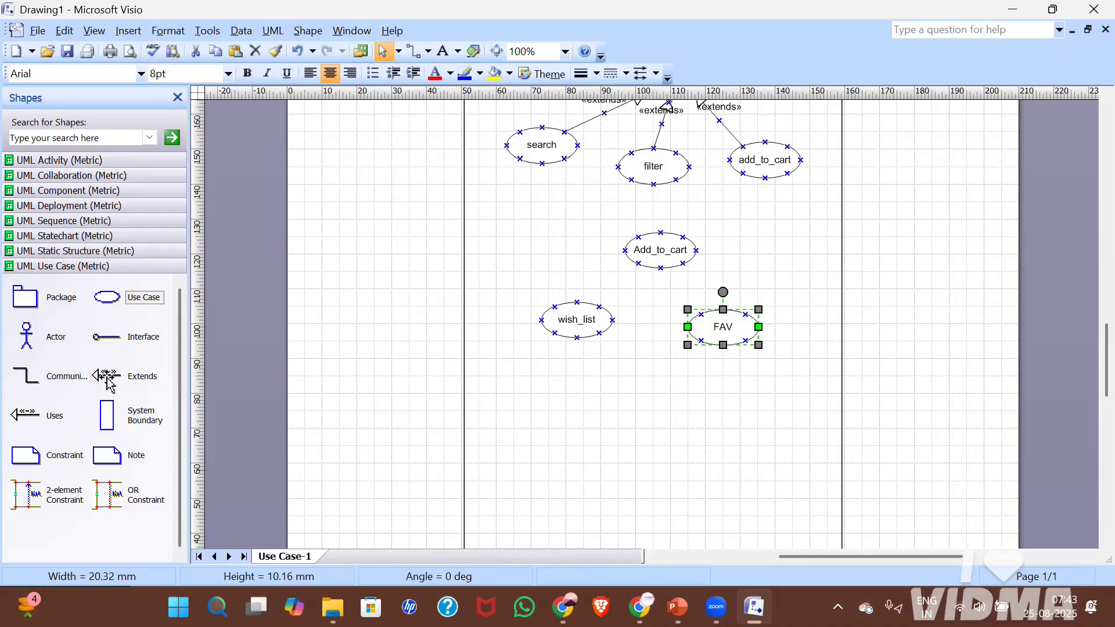
Connect wish_list and FAV to the Add_to_cart use case above them with Extends connectors pointing at Add_to_cart.
drag(109, 383, 598, 306)
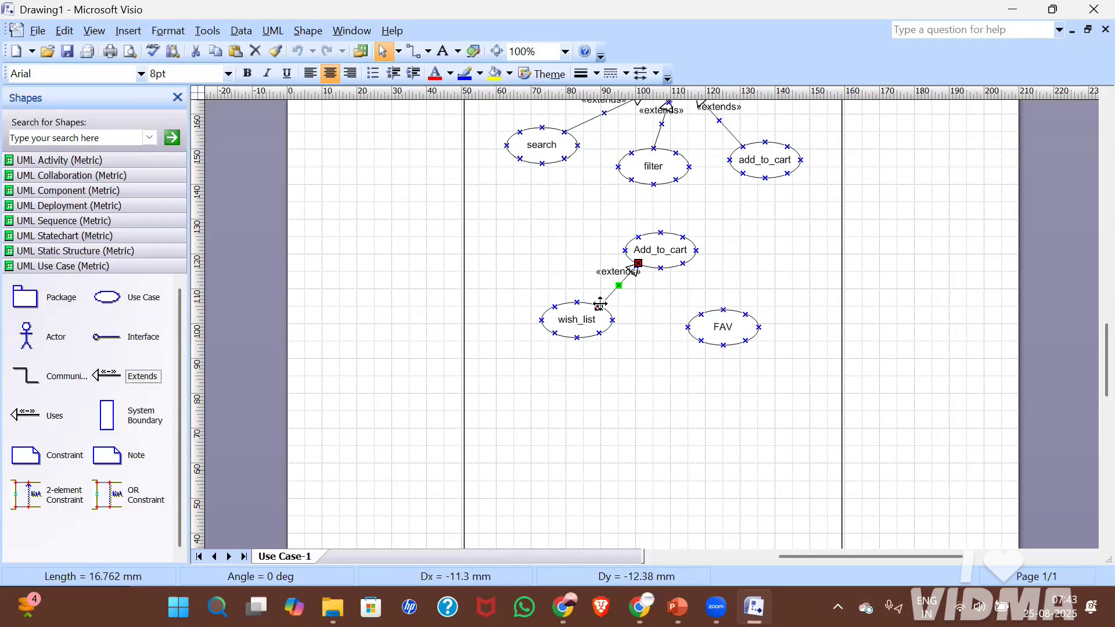
click(119, 377)
drag(428, 358, 708, 294)
click(704, 287)
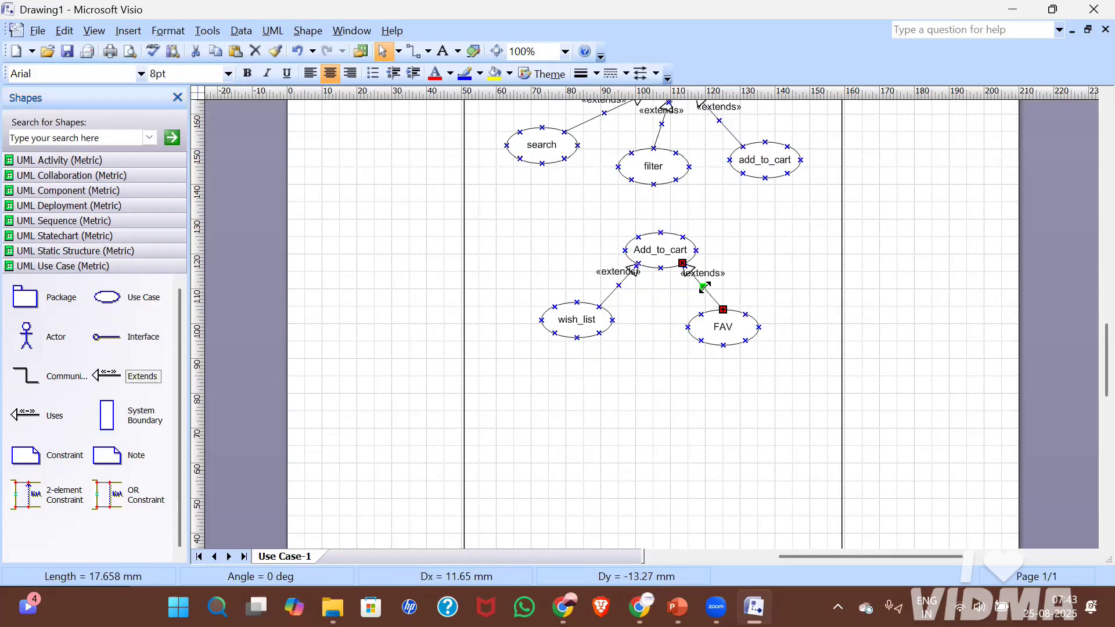
click(639, 444)
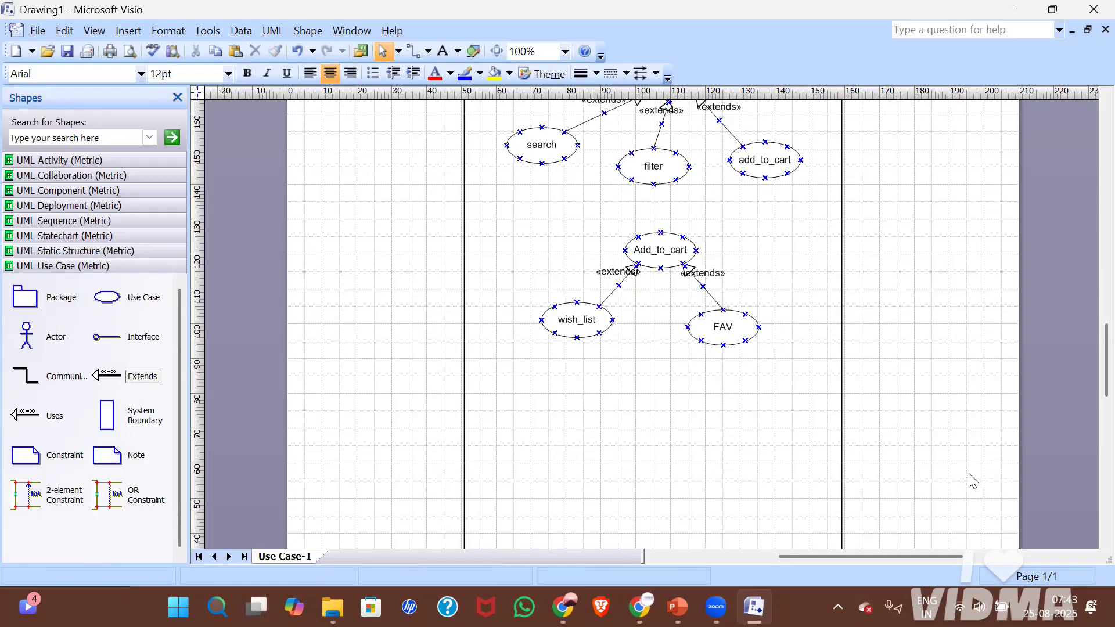
Link the Customer actor's right hand to the left end of the centred Add_to_cart use case with a Communicates connector.
scroll(1090, 386, up, 5)
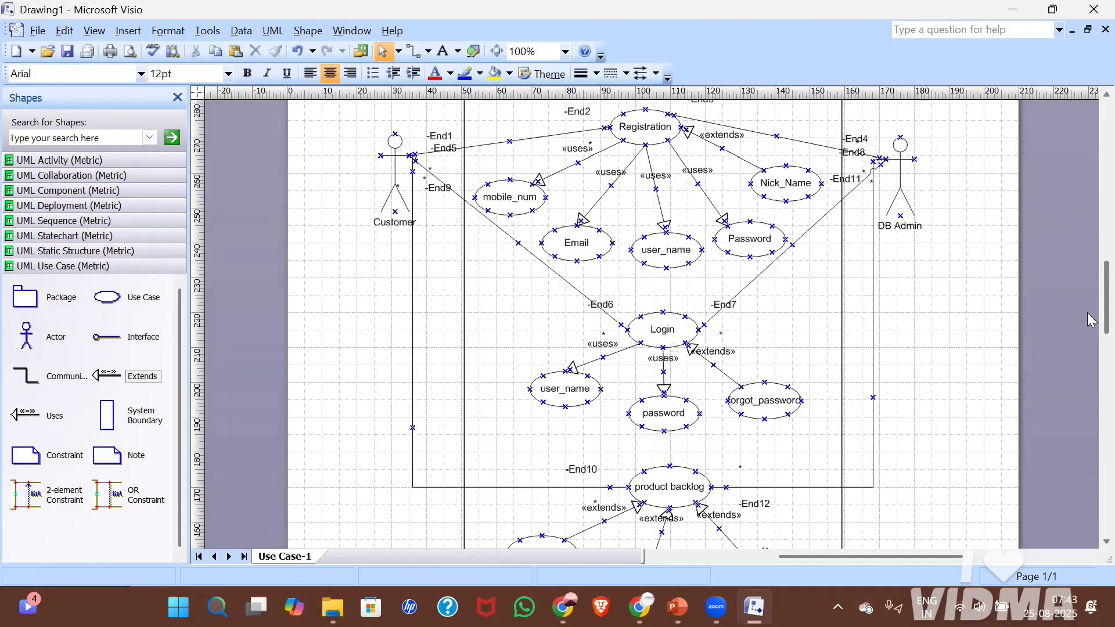
scroll(1091, 389, down, 5)
scroll(1089, 354, up, 8)
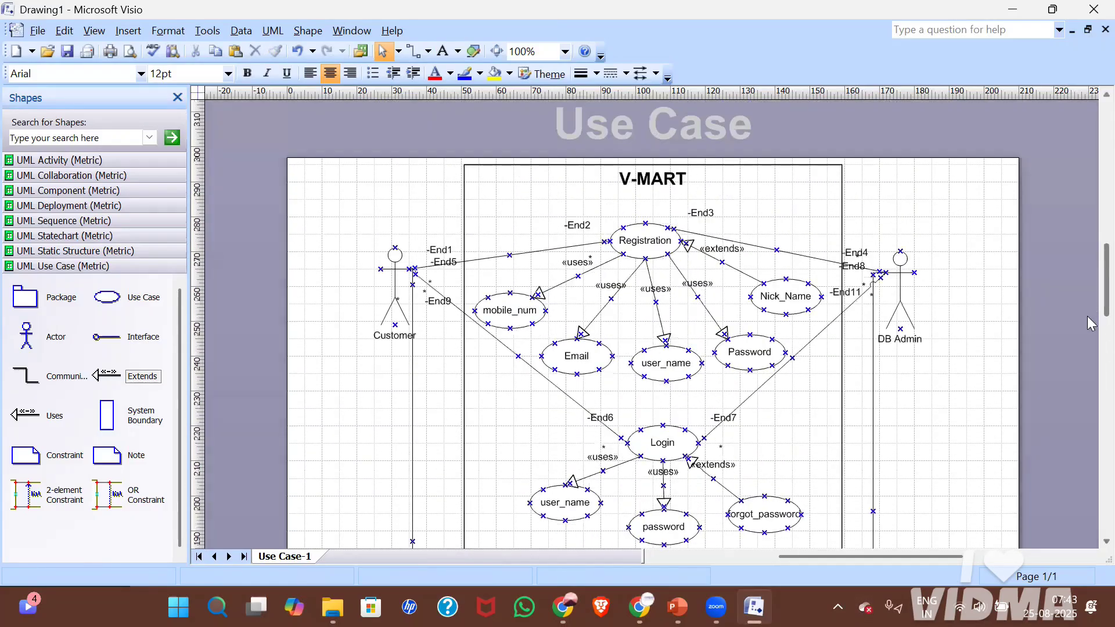
scroll(1088, 316, down, 3)
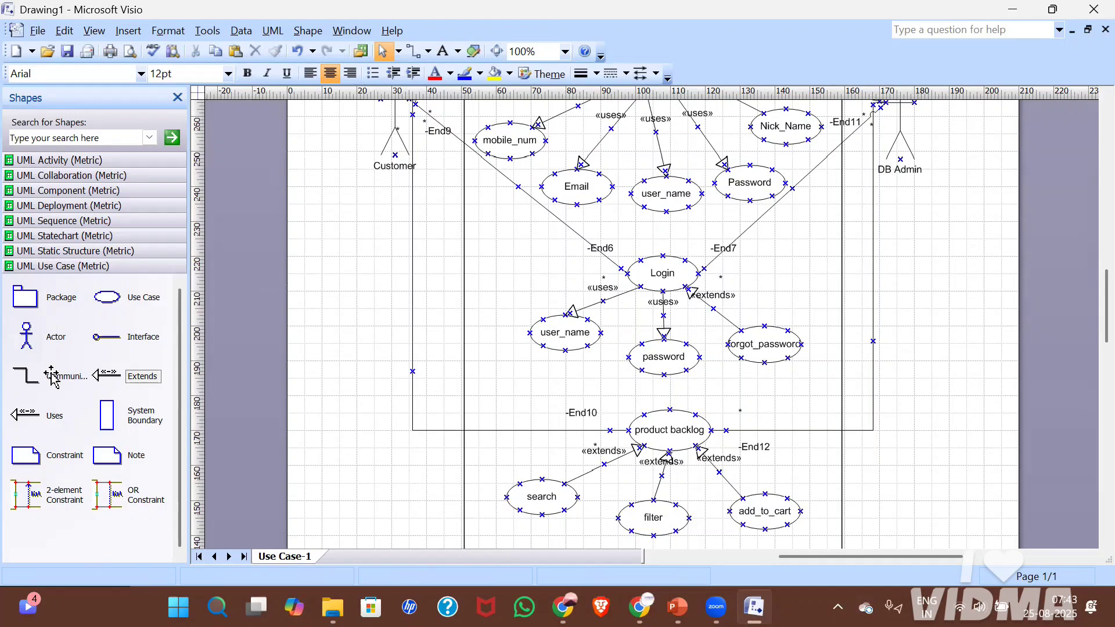
drag(52, 376, 515, 405)
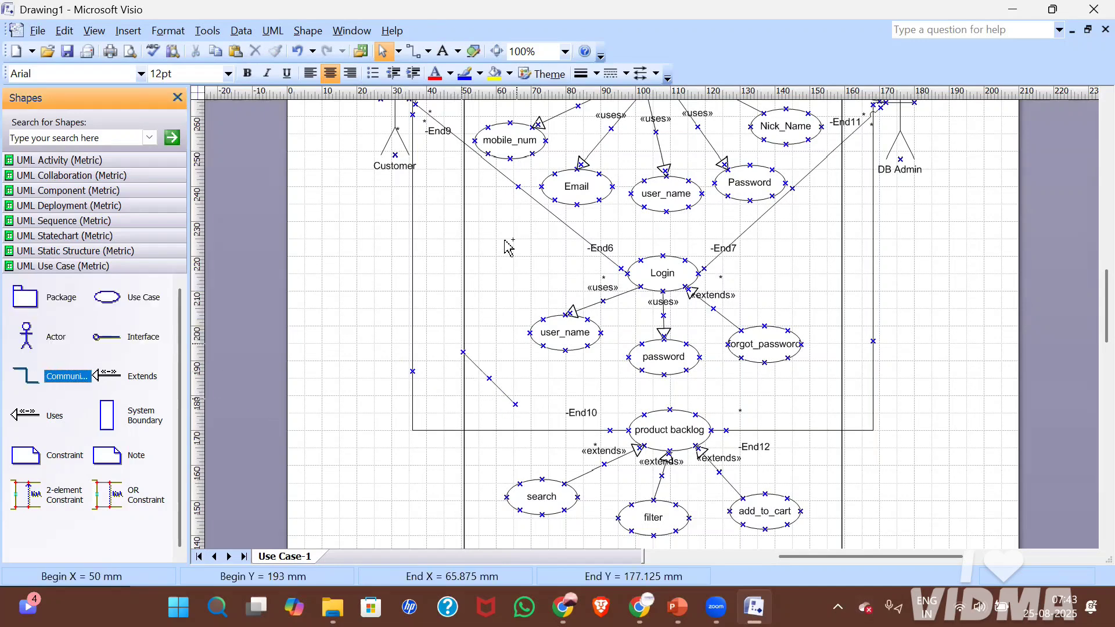
drag(508, 247, 621, 508)
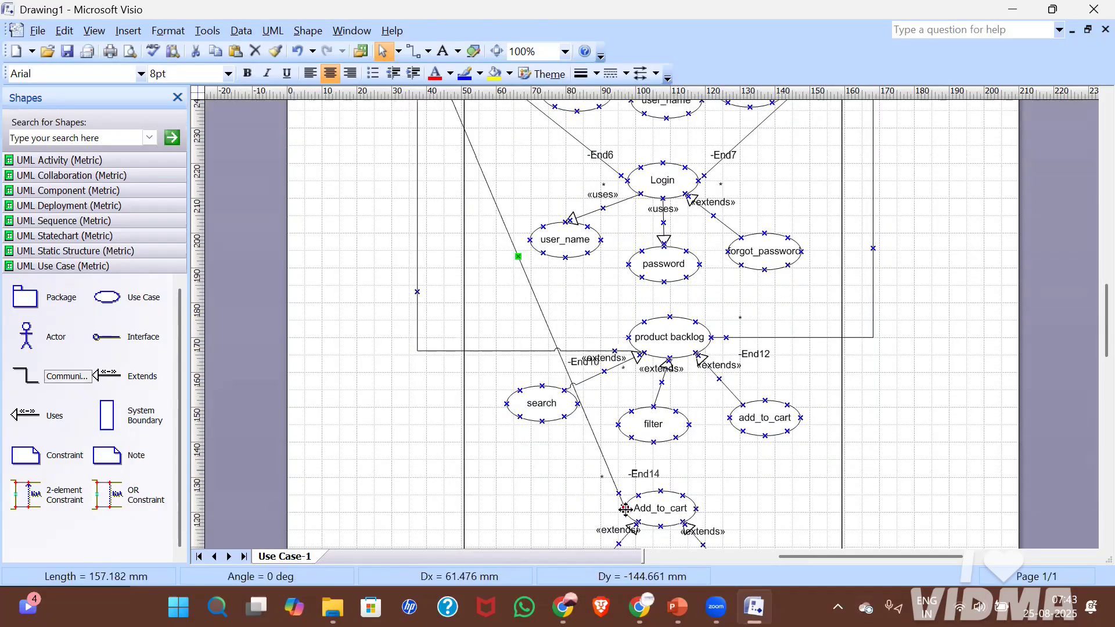
Reroute the Customer link to Add_to_cart as a right-angle connector and link Add_to_cart's right end to DB Admin's left hand with a Communicates connector.
right_click(534, 295)
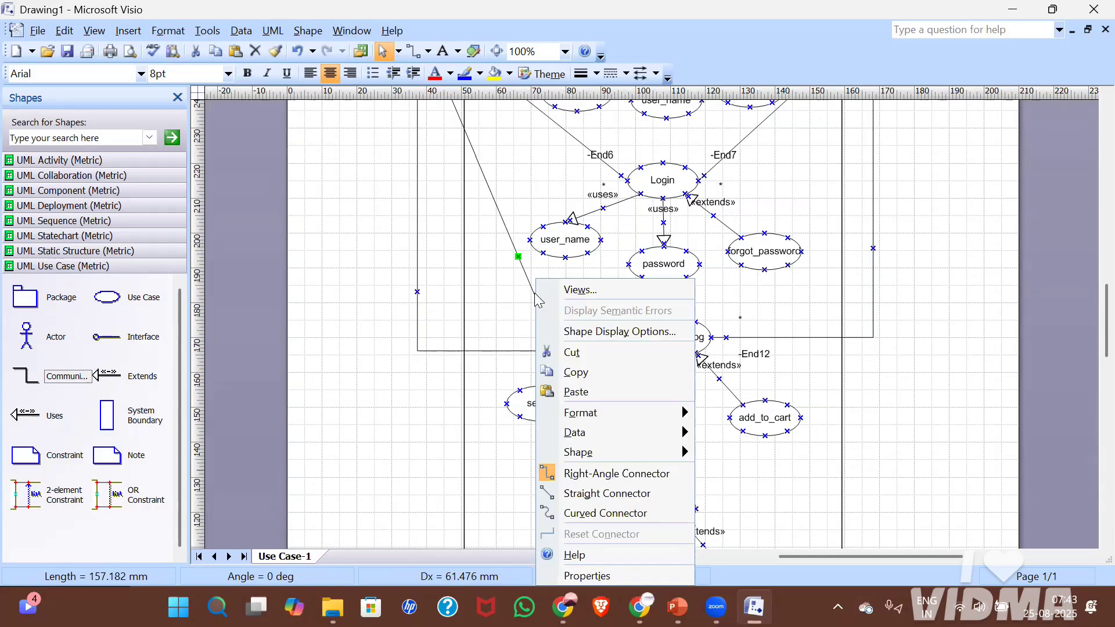
click(616, 474)
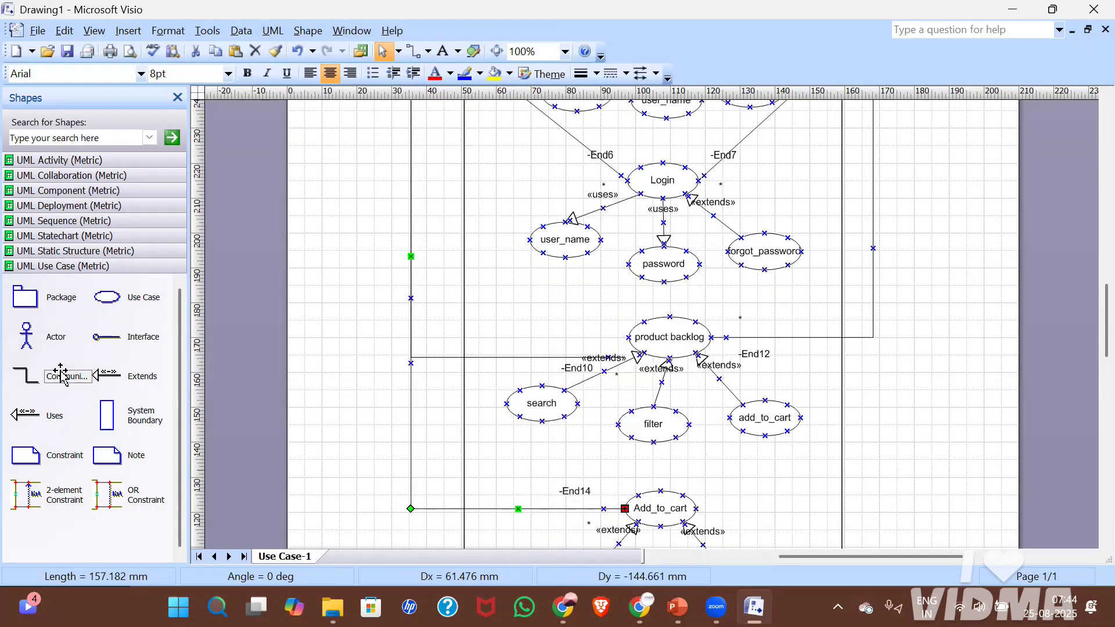
drag(62, 385, 733, 545)
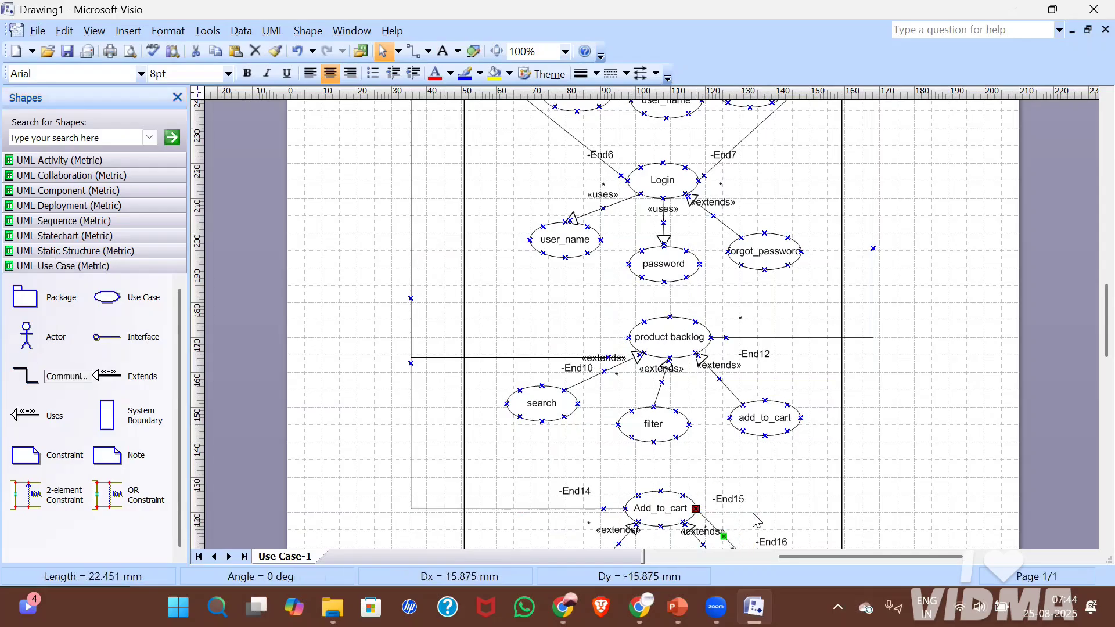
scroll(756, 520, down, 5)
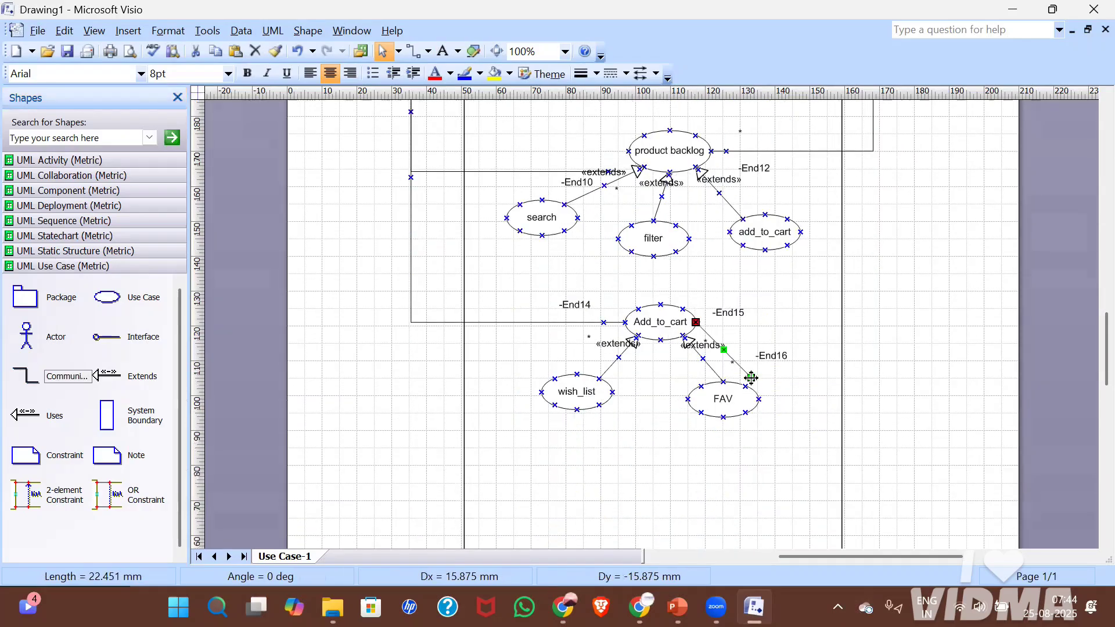
drag(751, 378, 885, 140)
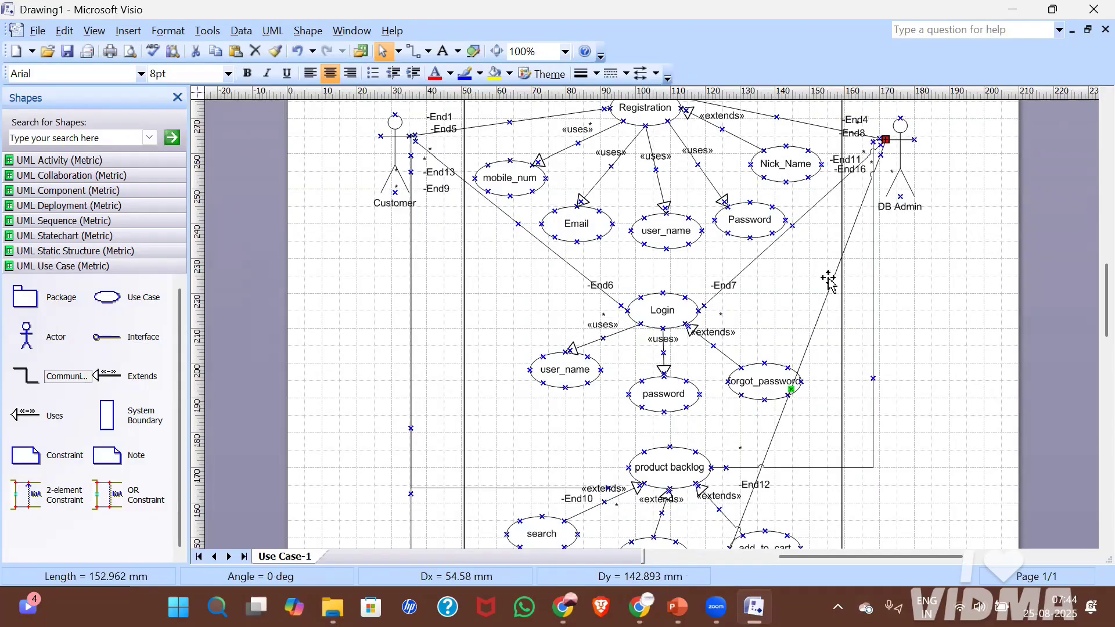
key(Escape)
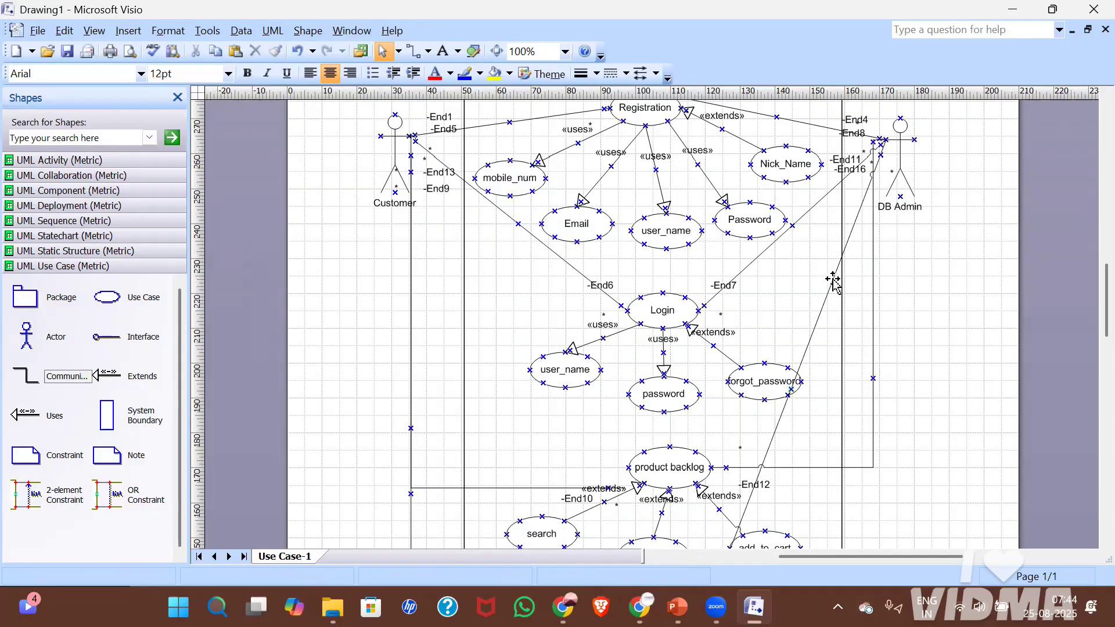
Change the diagonal link between DB Admin and Add_to_cart to a right-angle connector.
click(833, 280)
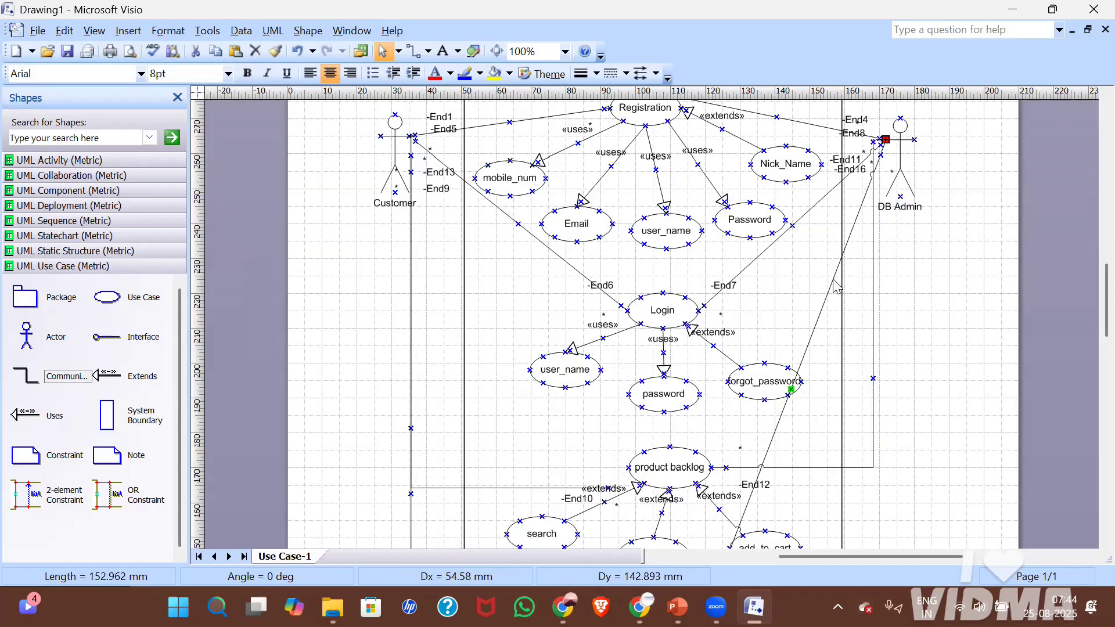
right_click(832, 281)
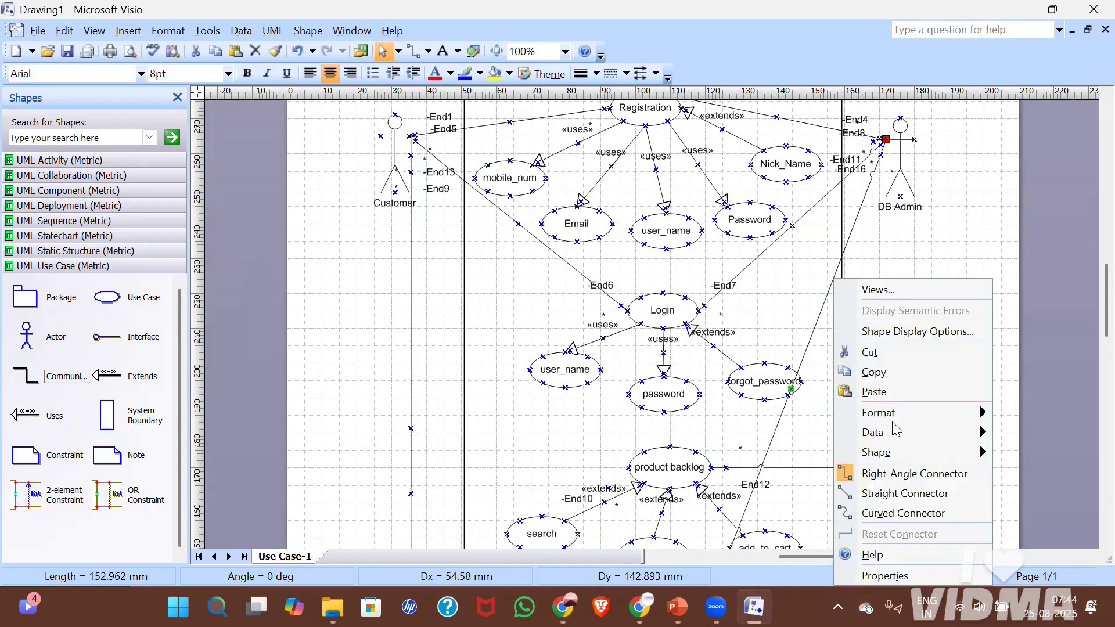
click(903, 473)
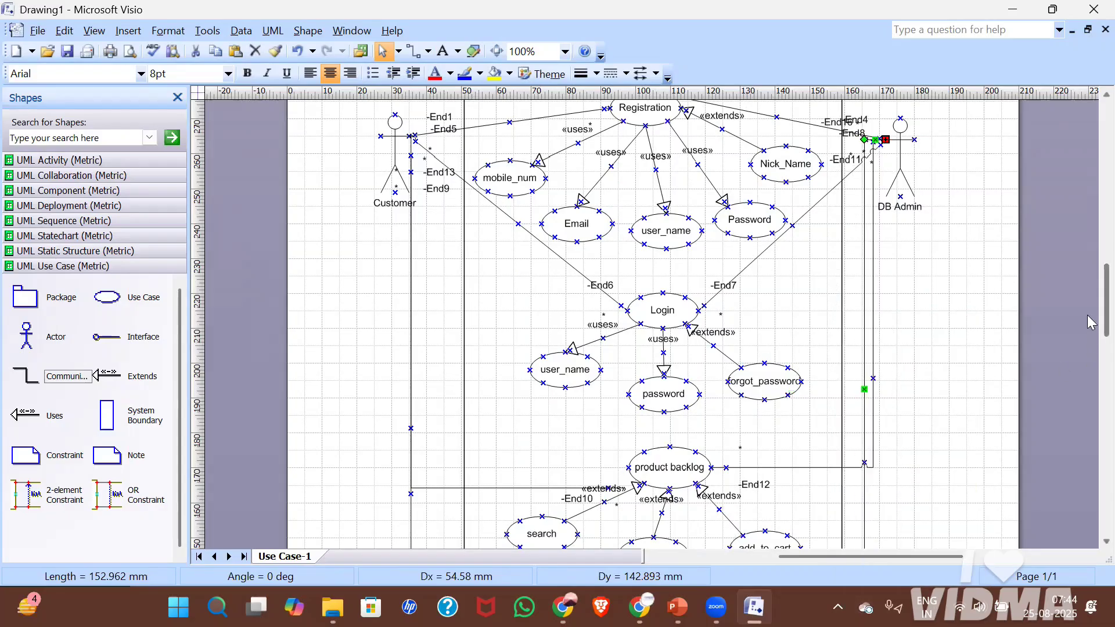
Examine the whole V-MART diagram, from the Customer and DB Admin actors down to the Add_to_cart use case and its links.
scroll(1091, 323, down, 6)
scroll(1090, 308, up, 7)
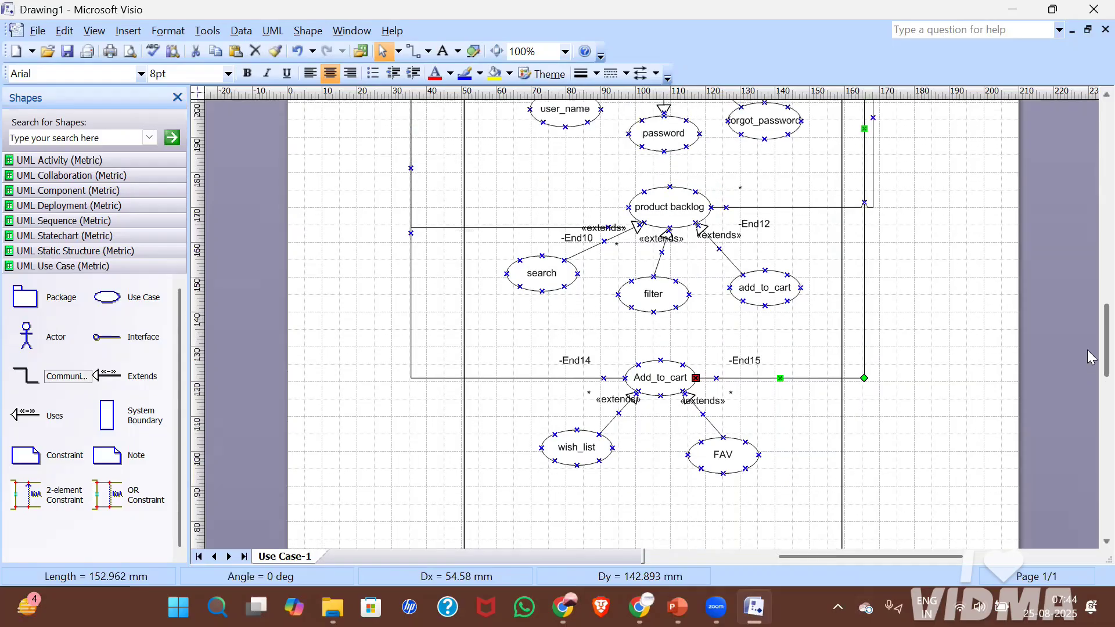
scroll(1090, 302, down, 10)
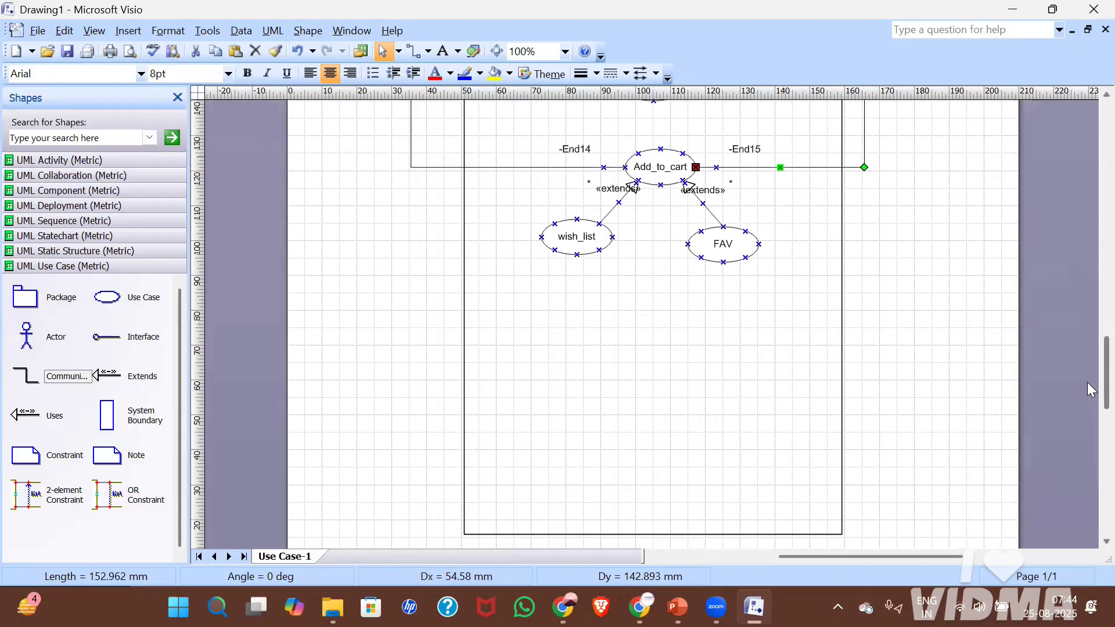
scroll(1087, 382, up, 6)
scroll(1088, 323, up, 5)
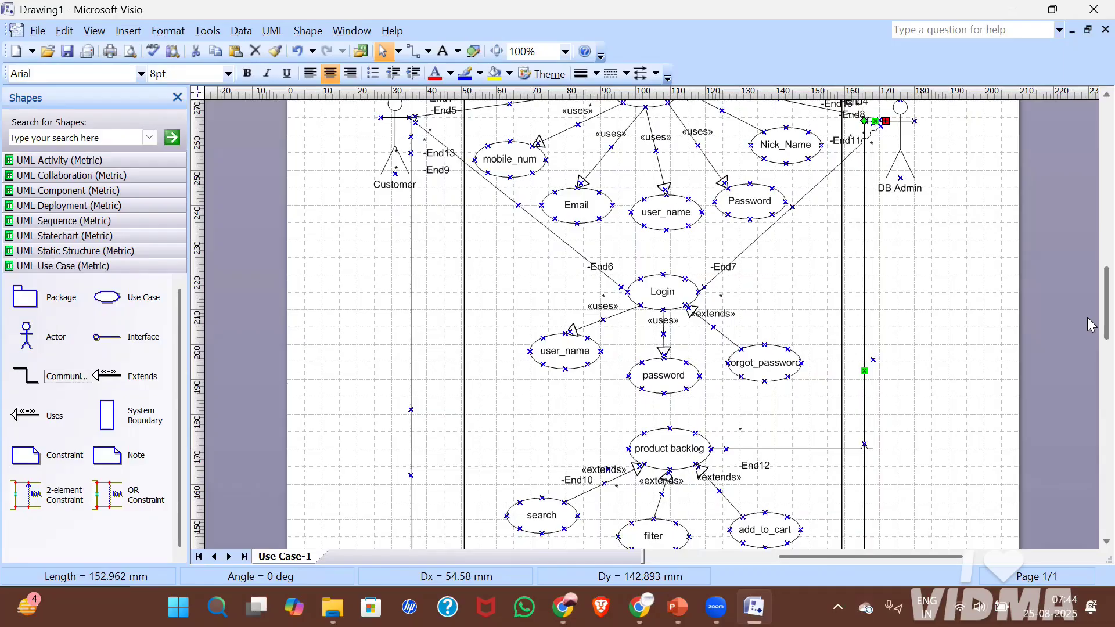
scroll(1091, 322, up, 3)
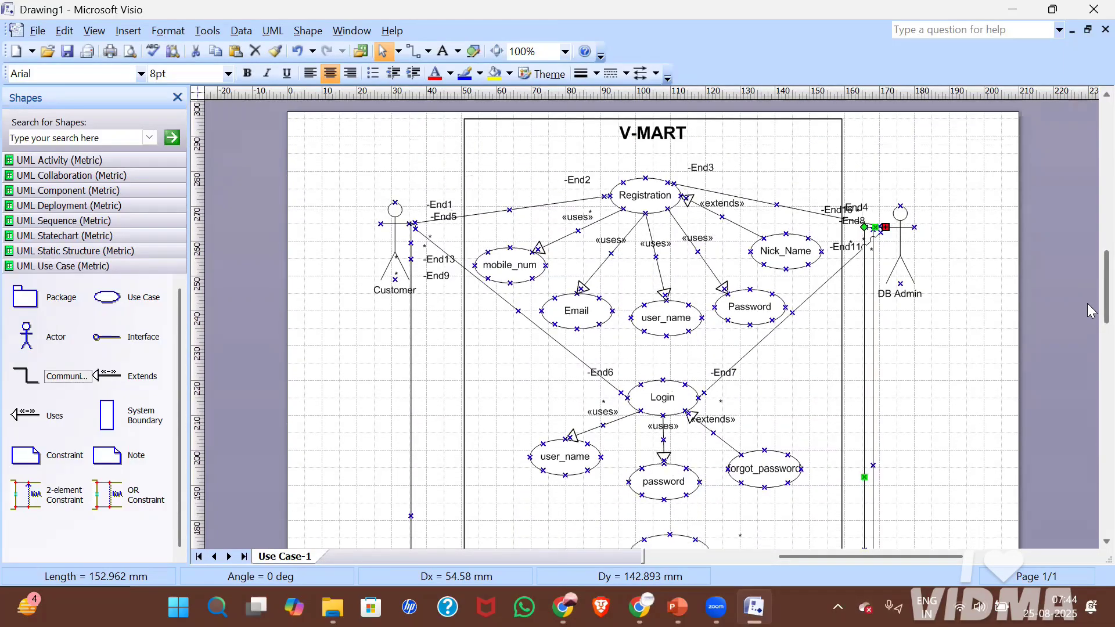
scroll(1090, 311, down, 2)
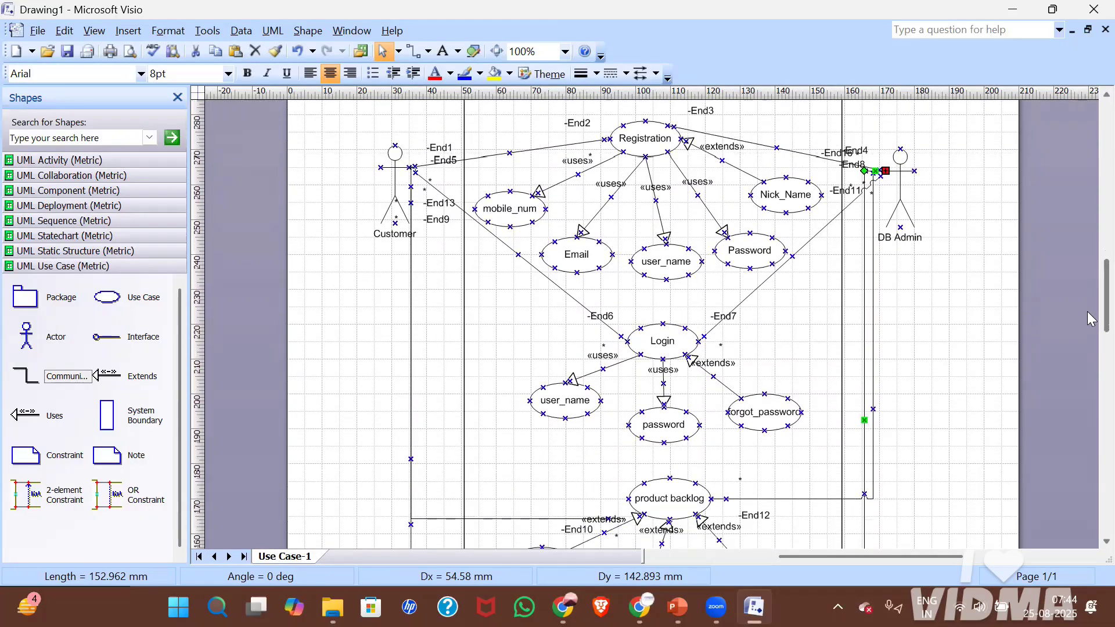
scroll(1091, 319, down, 3)
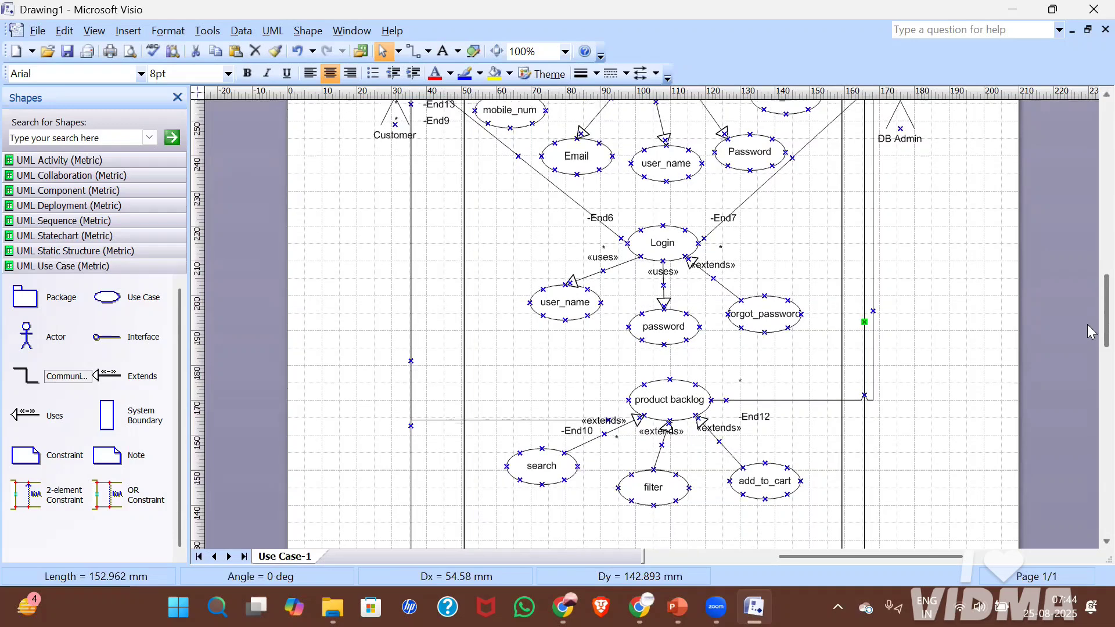
scroll(1091, 330, up, 1)
scroll(1091, 348, down, 8)
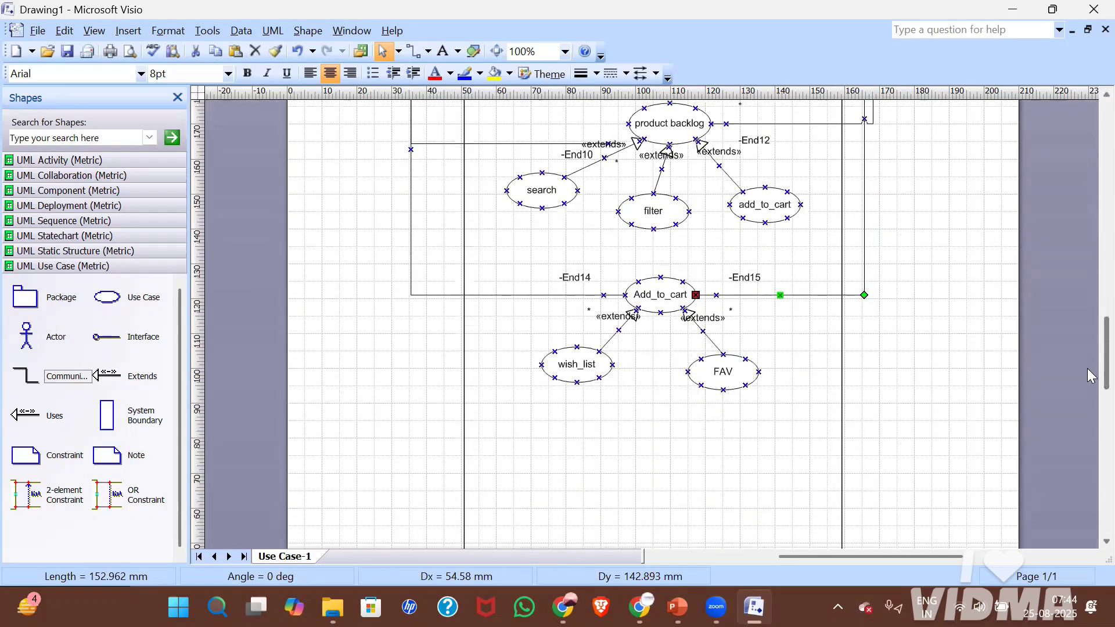
scroll(1087, 379, down, 3)
scroll(1087, 379, up, 1)
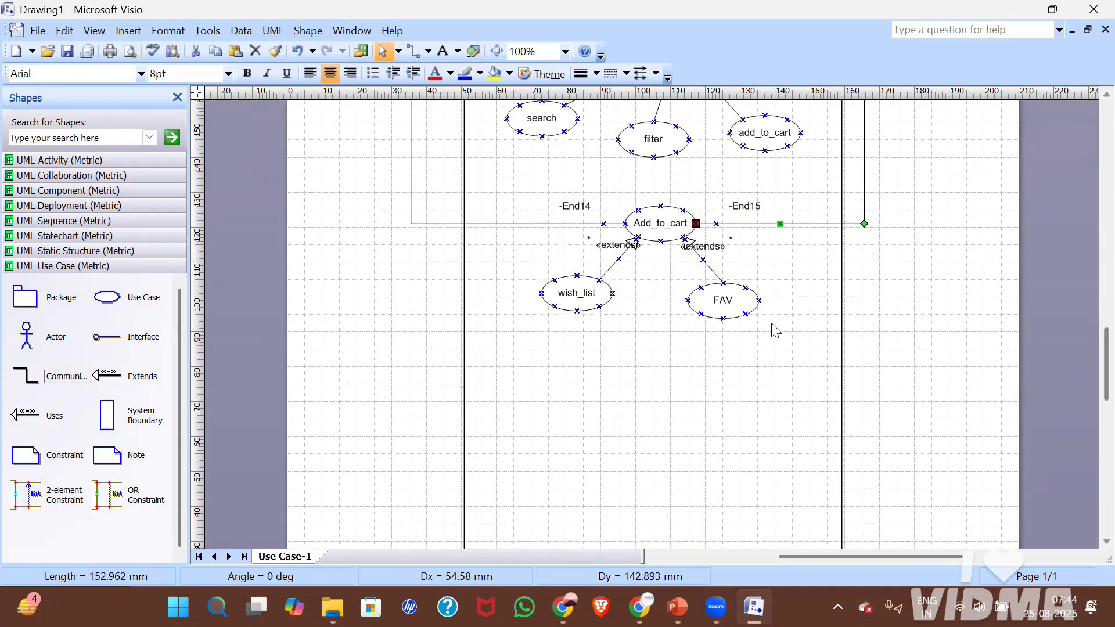
Move FAV up level with wish_list and add four use cases below them, one centred and three in a row beneath it.
click(733, 293)
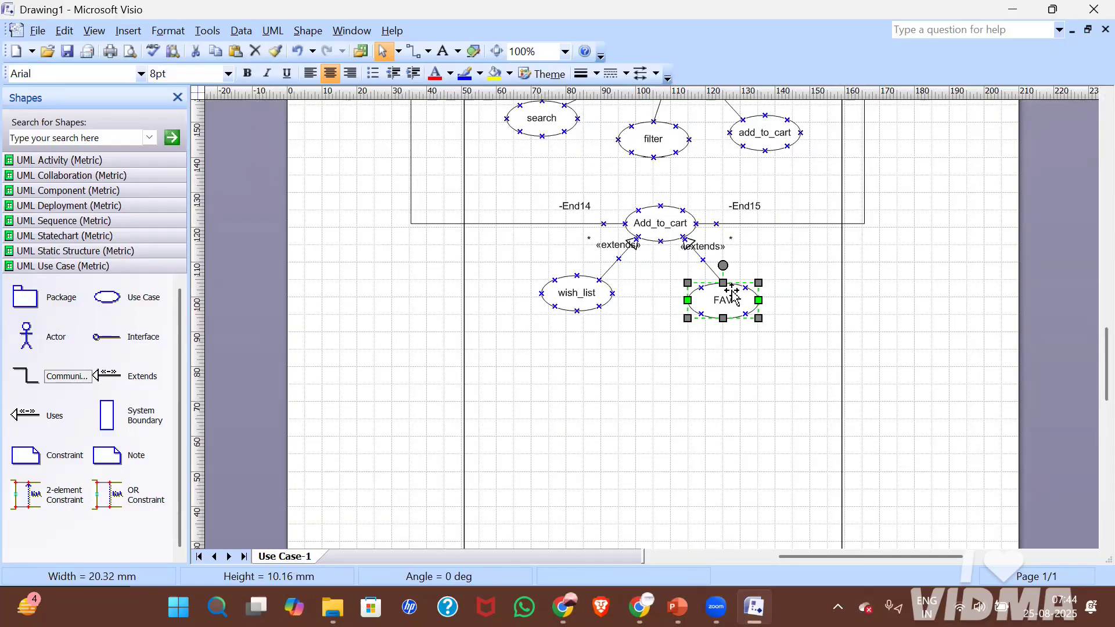
drag(735, 293, 733, 286)
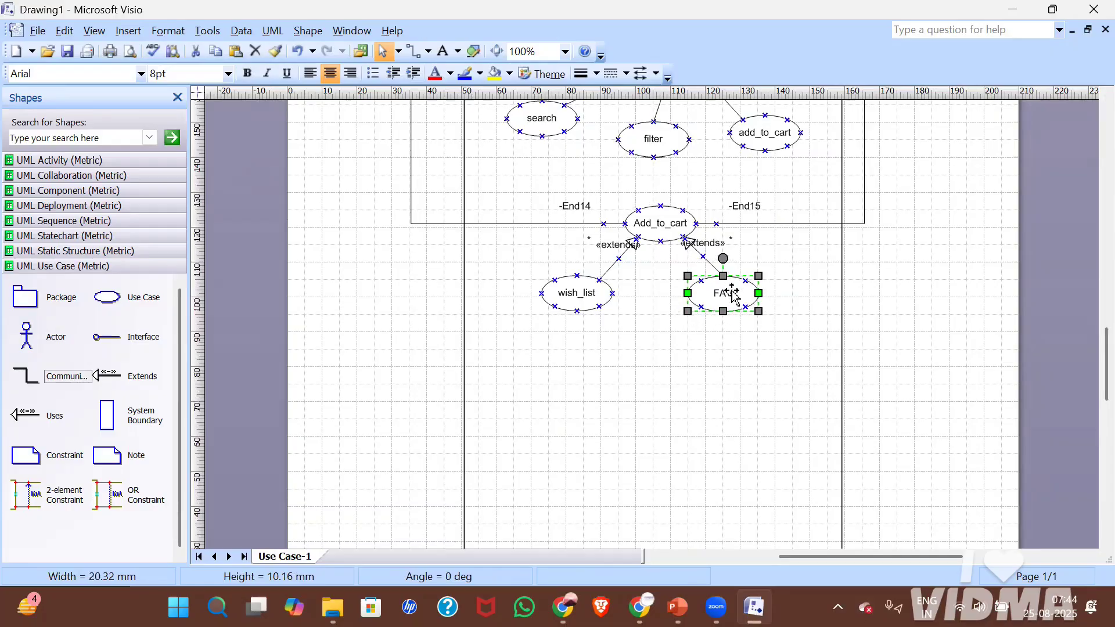
drag(110, 298, 660, 367)
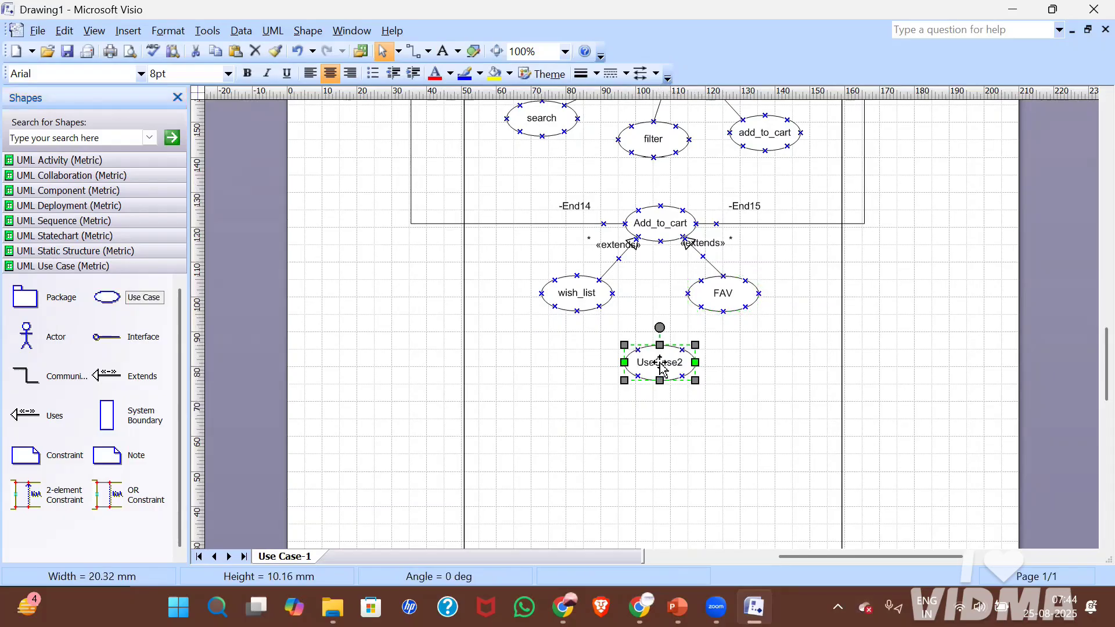
drag(114, 296, 563, 436)
drag(147, 296, 674, 453)
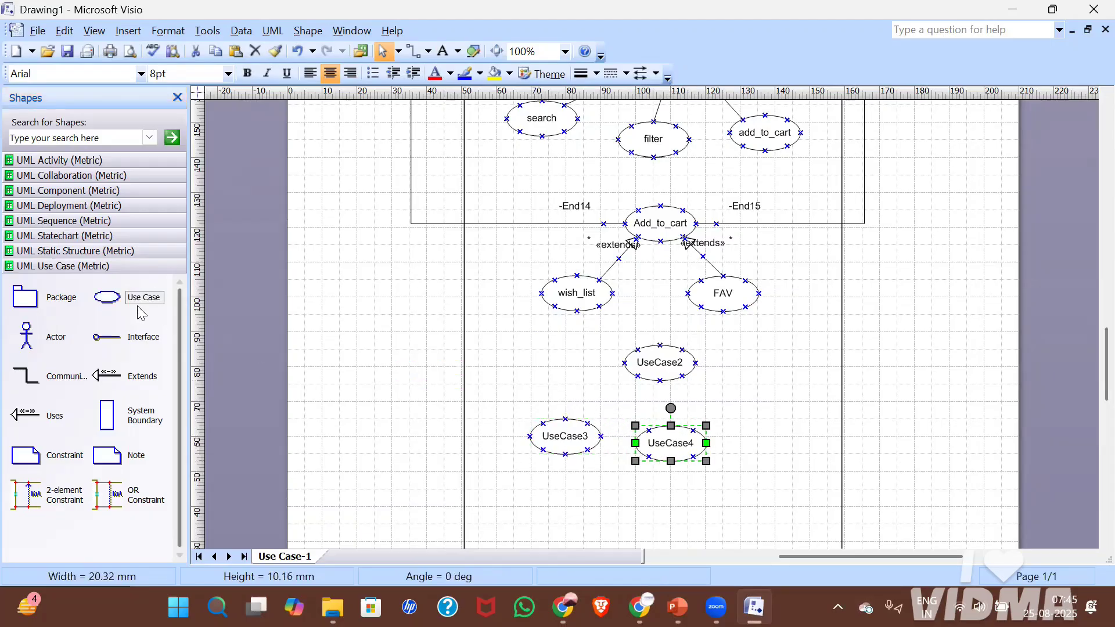
drag(110, 297, 776, 432)
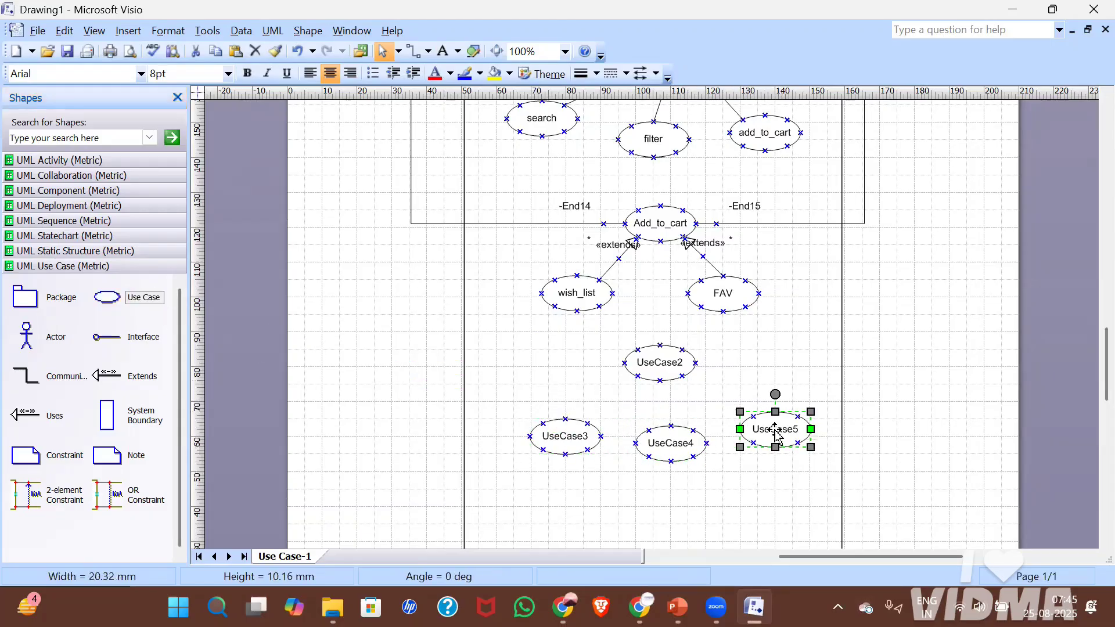
Name the three new use cases in the bottom row COD, UPI and CARDS from left to right.
click(570, 440)
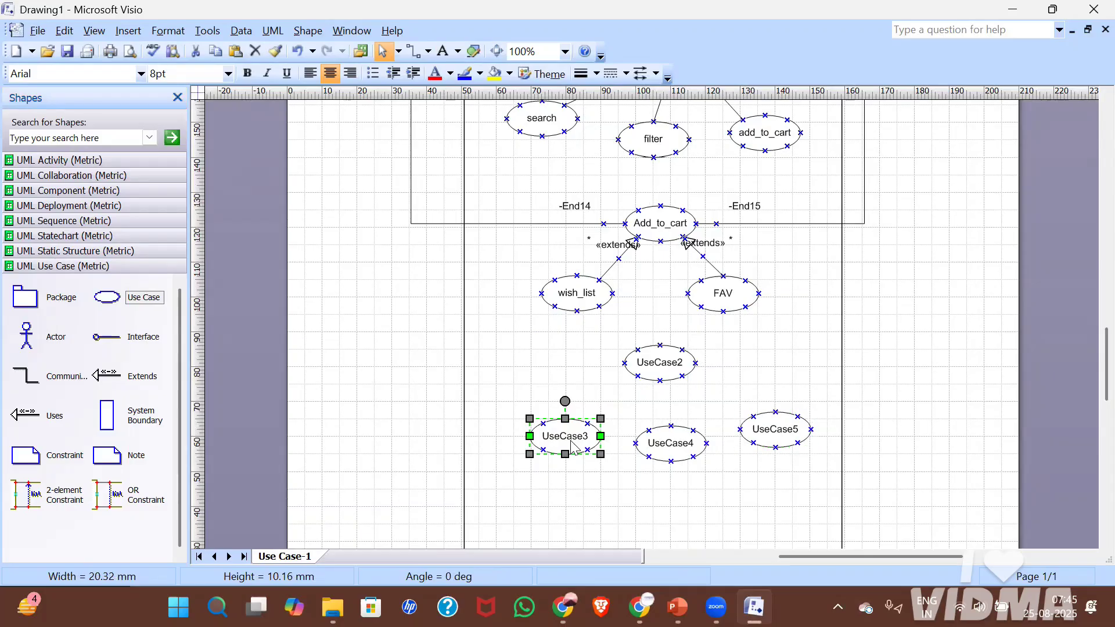
double_click(570, 442)
text(COD)
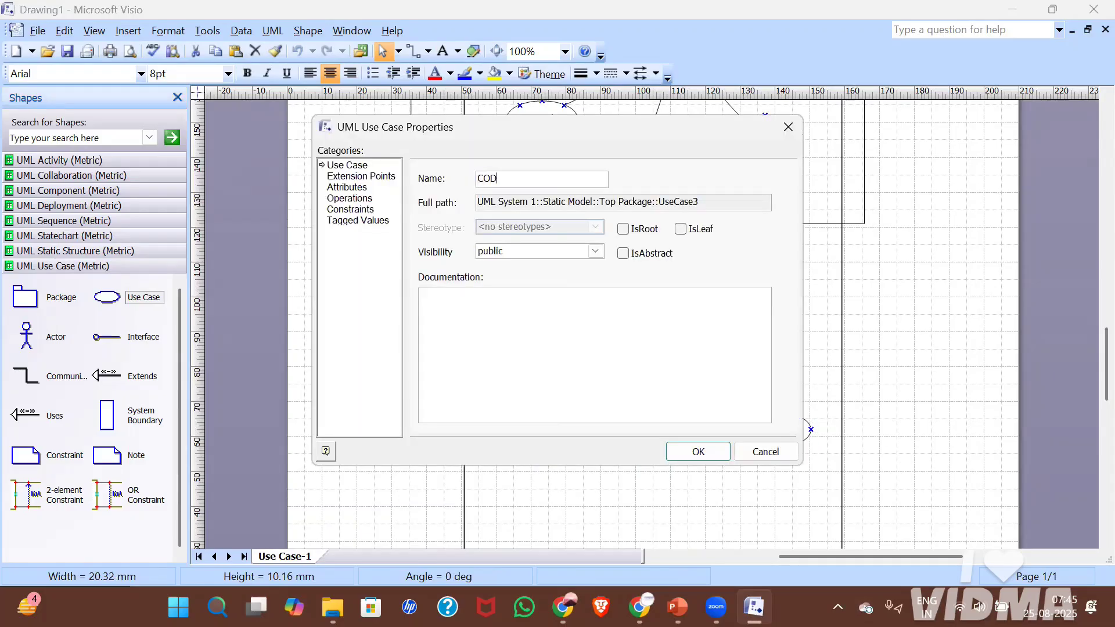
key(Return)
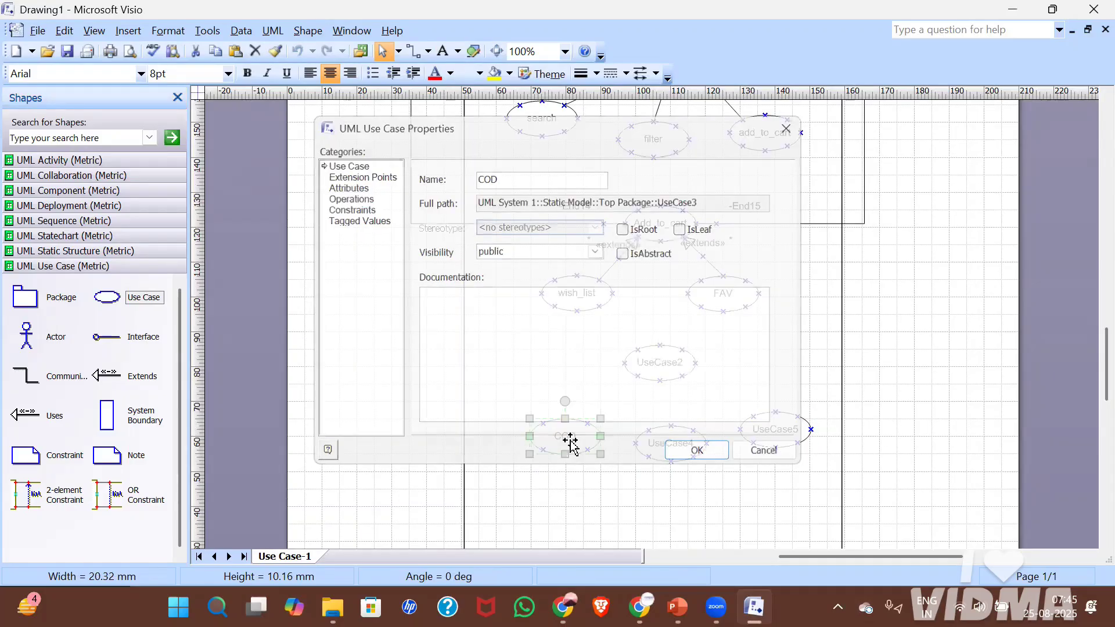
double_click(675, 444)
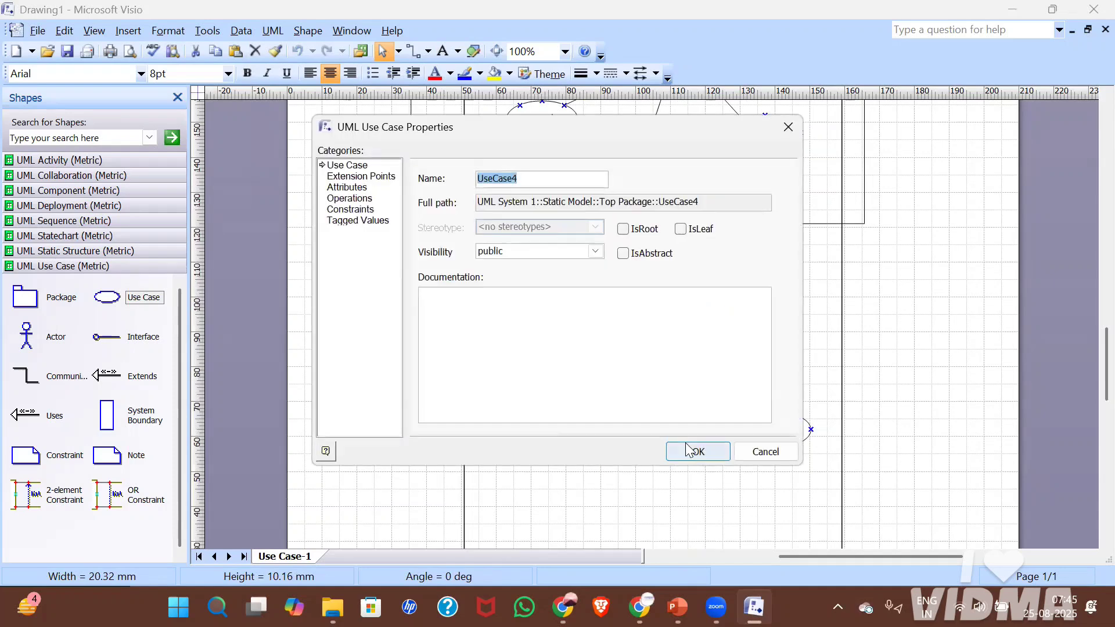
text(UPI)
click(690, 450)
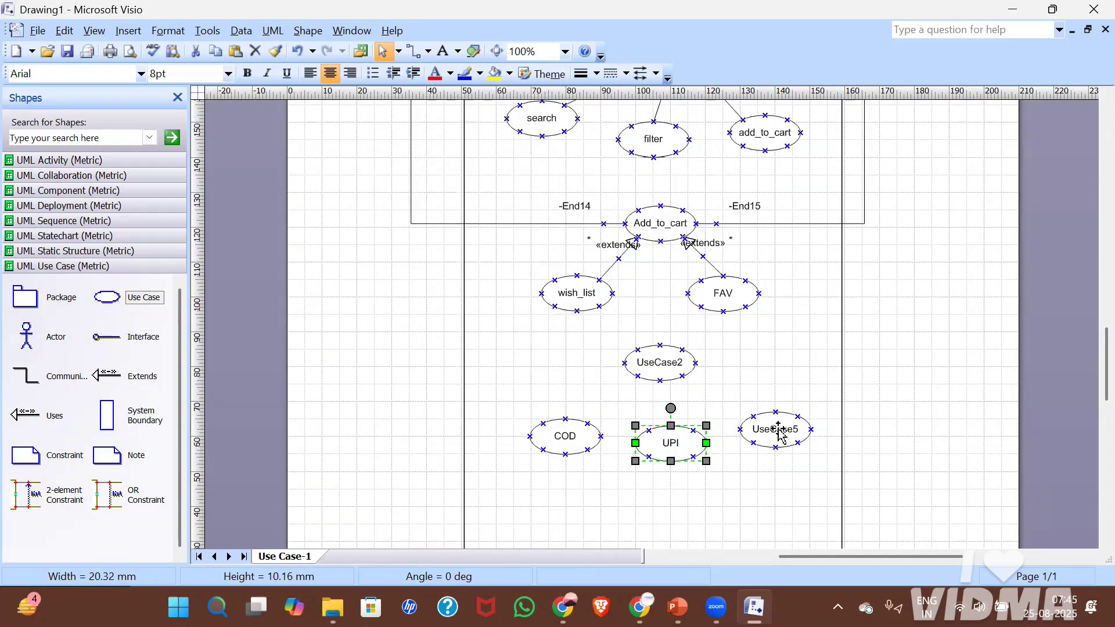
double_click(781, 435)
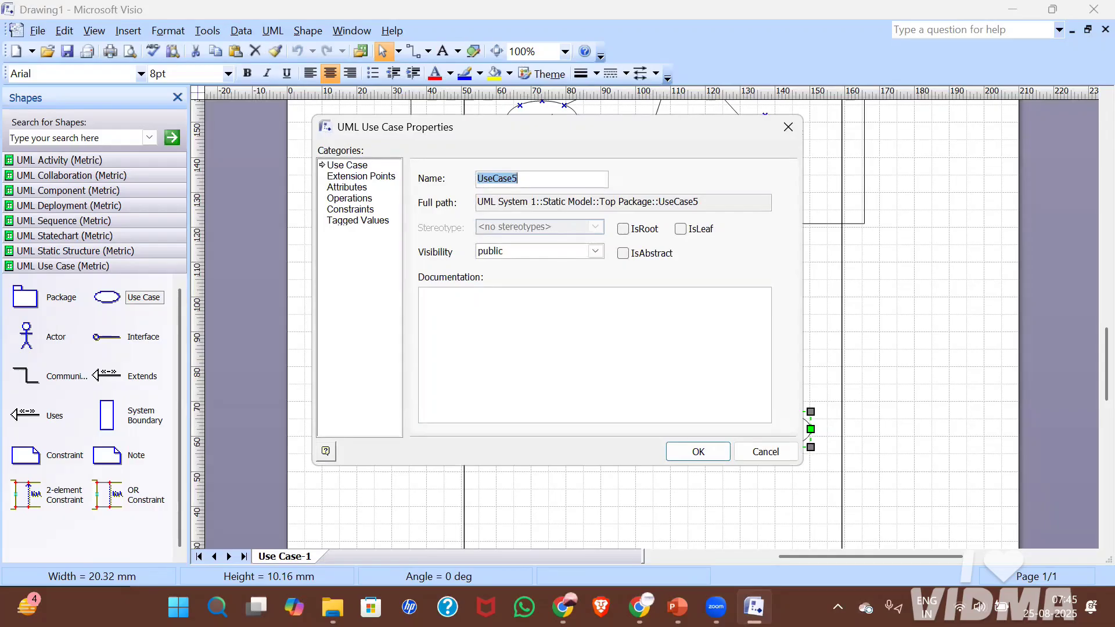
text(CARDS)
key(Return)
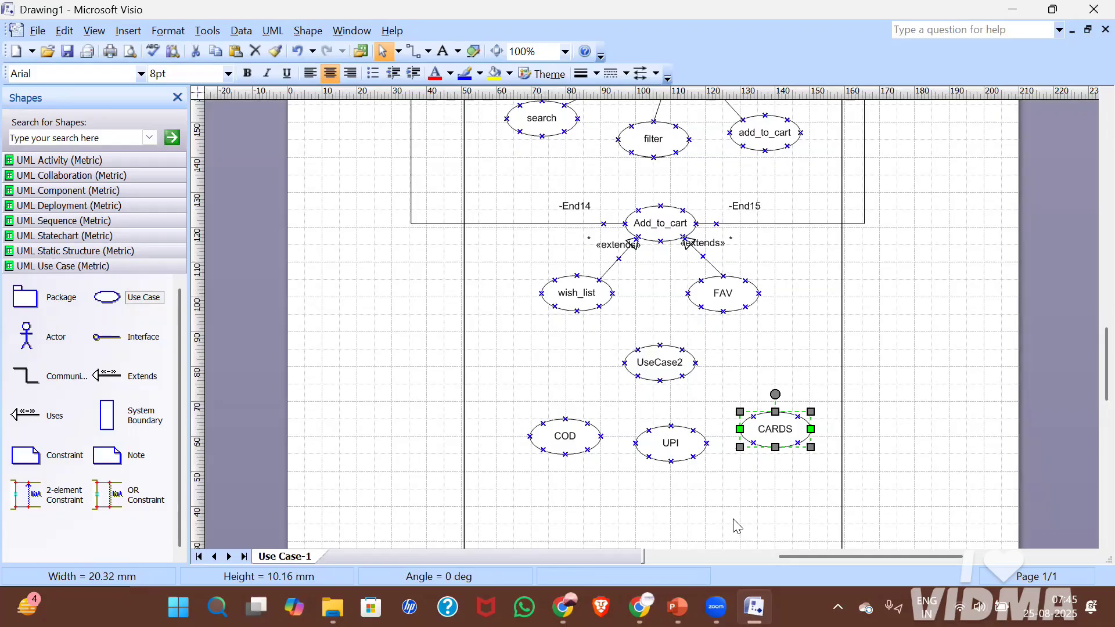
Shift COD and UPI slightly up and left and CARDS slightly left to space the row evenly beneath the centred use case.
mouse_move(530, 430)
mouse_down()
mouse_move(505, 402)
mouse_move(512, 419)
mouse_up()
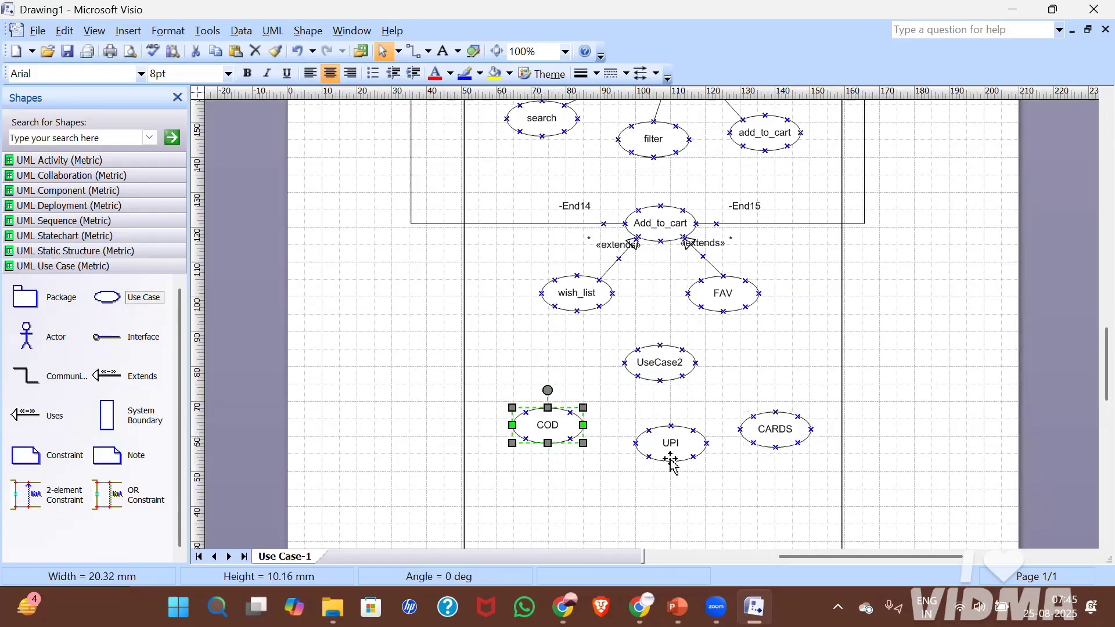
drag(670, 459, 659, 452)
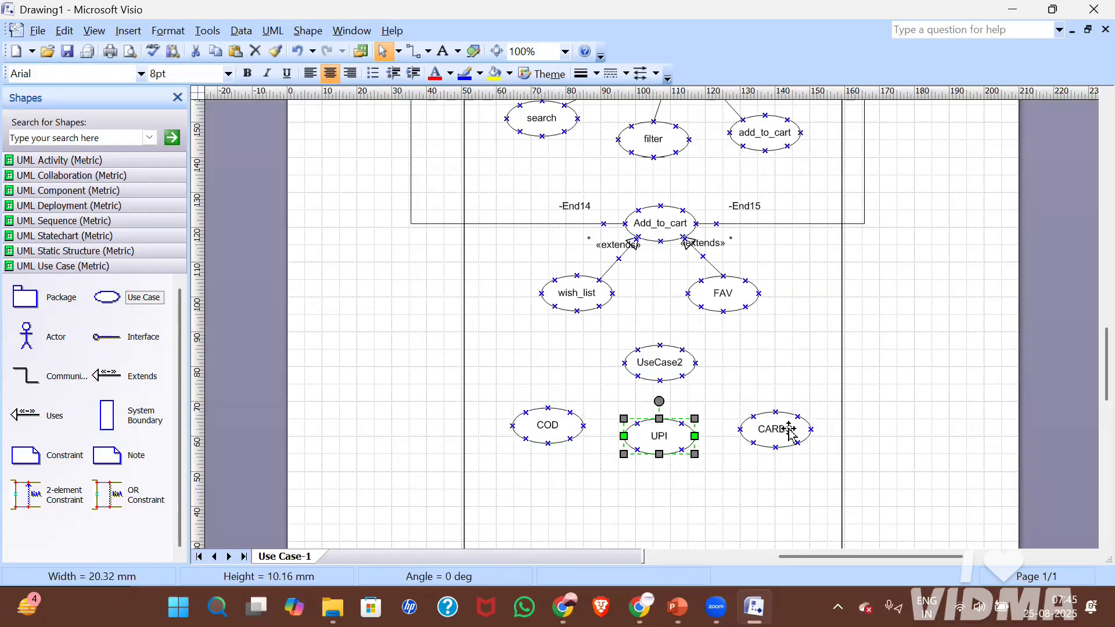
mouse_move(789, 428)
mouse_down()
mouse_move(762, 434)
mouse_move(770, 428)
mouse_up()
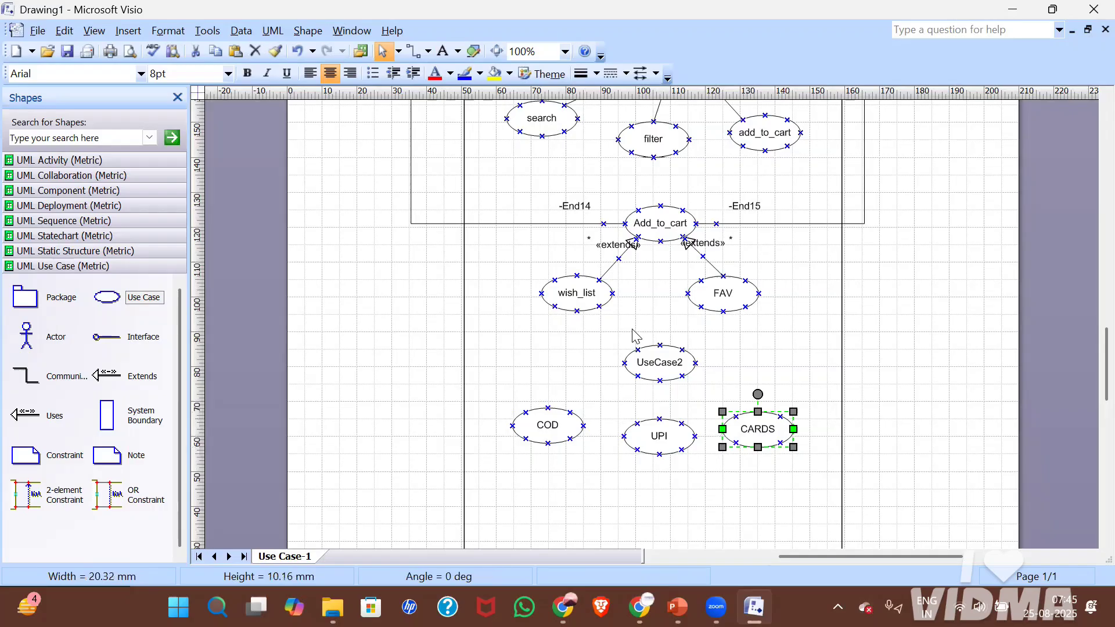
Name the centred use case above COD, UPI and CARDS Payment.
click(662, 372)
double_click(662, 372)
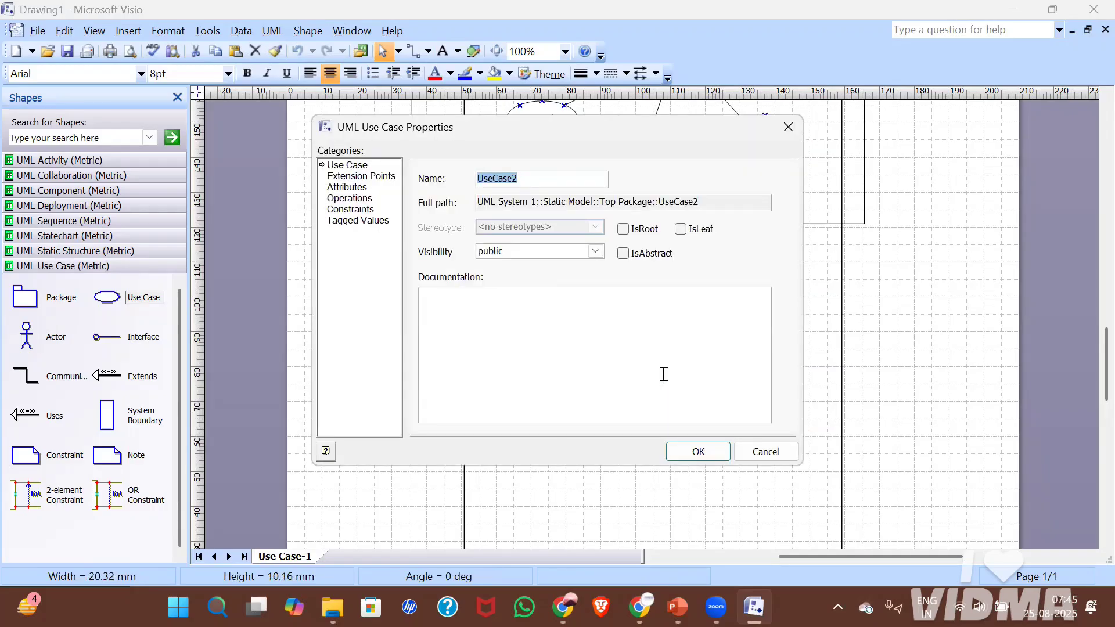
text(PA)
text(ay)
text(ment)
key(Return)
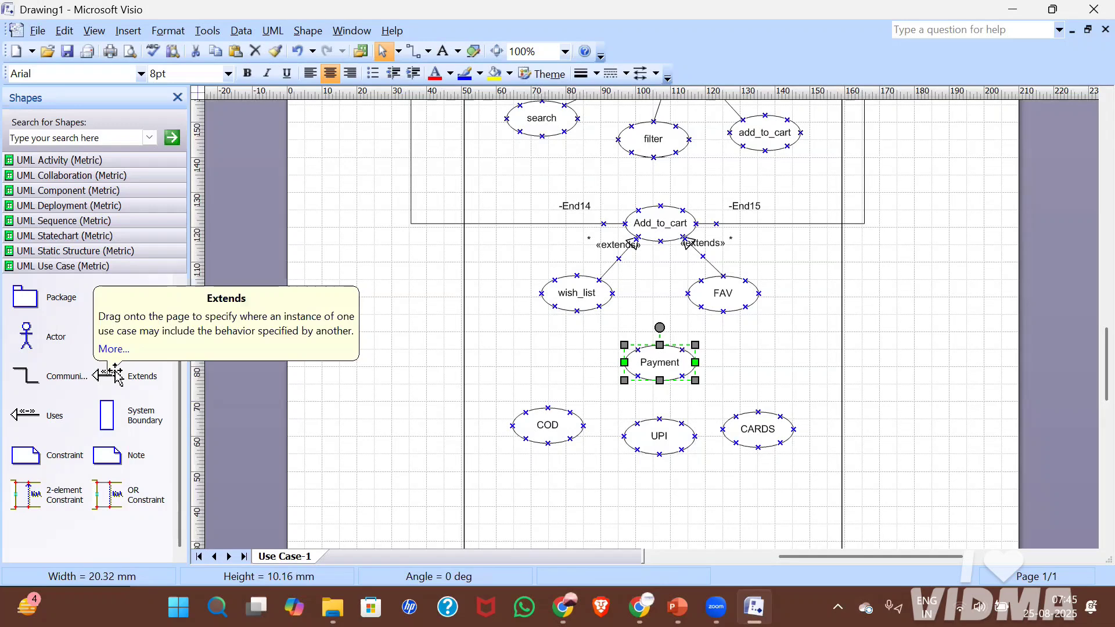
Connect COD, UPI and CARDS to the Payment use case with one Extends relationship each.
drag(115, 376, 638, 376)
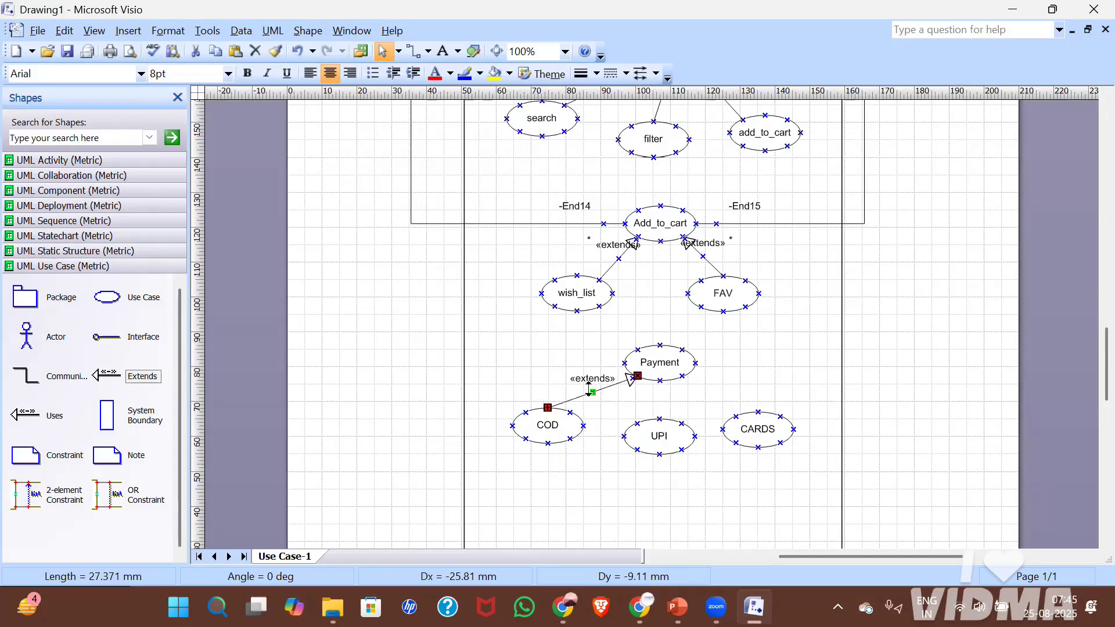
drag(119, 376, 660, 383)
drag(123, 376, 683, 376)
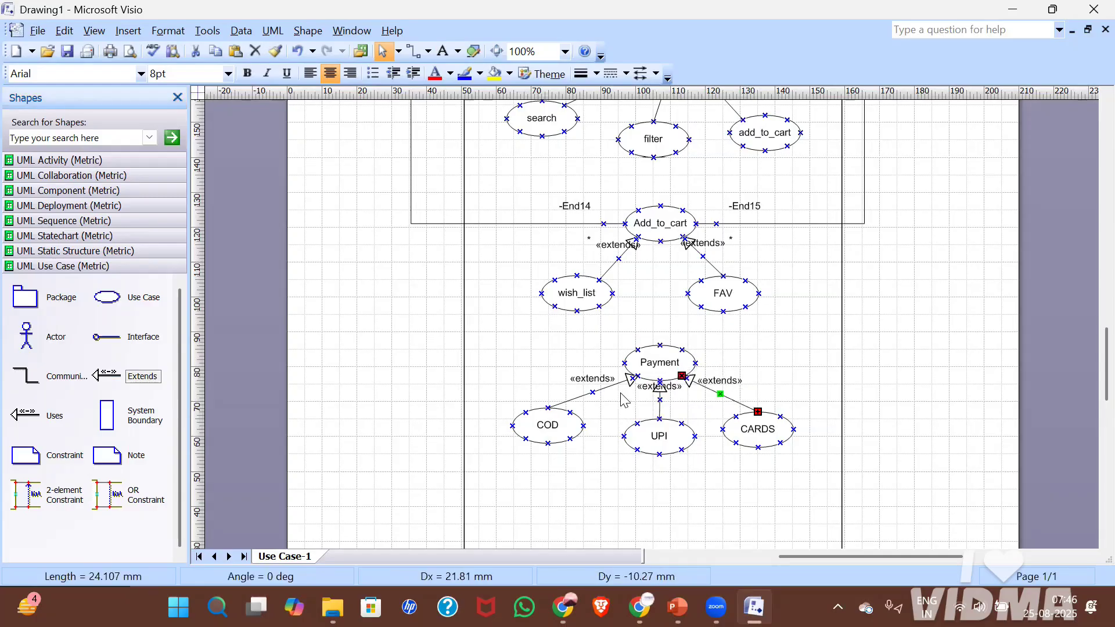
Set the stereotype to blank on the three Extends relationships linking COD, UPI and CARDS to Payment.
double_click(574, 397)
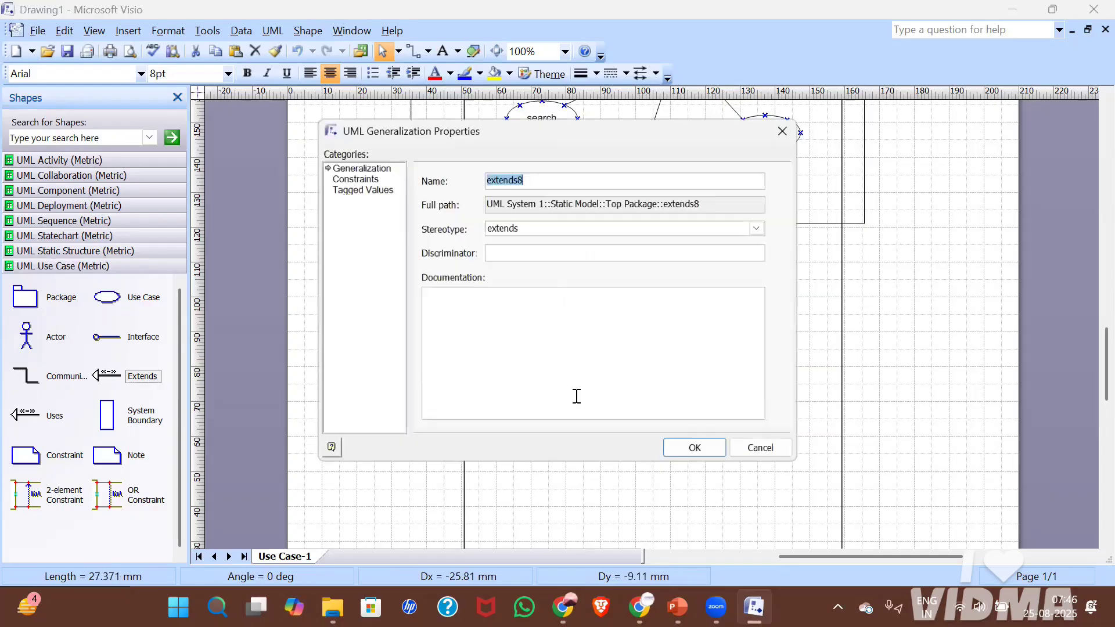
click(545, 230)
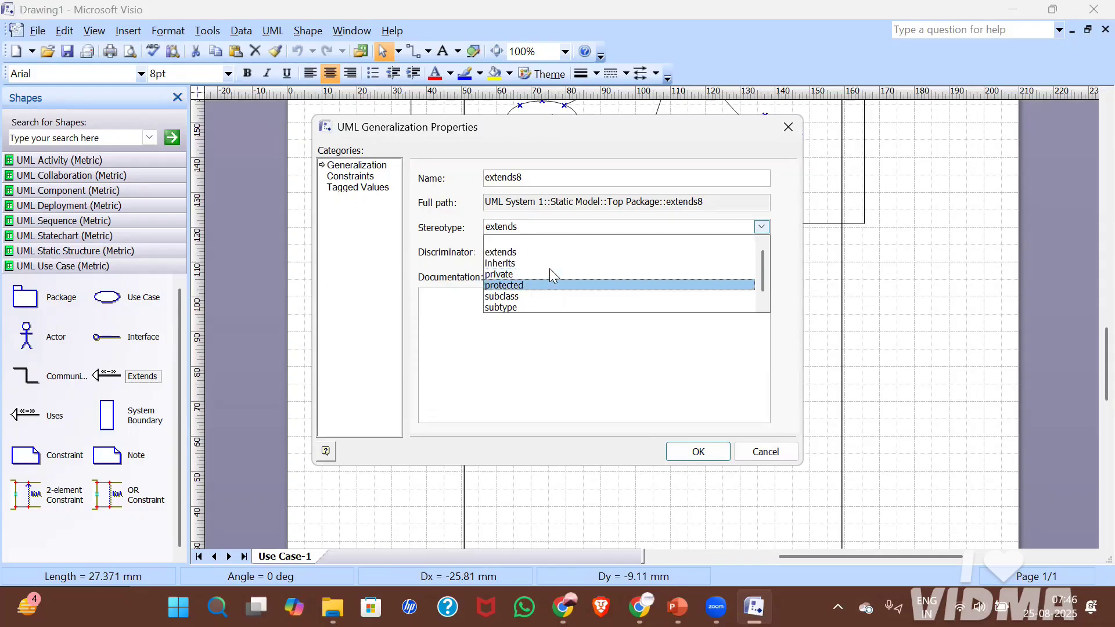
click(531, 240)
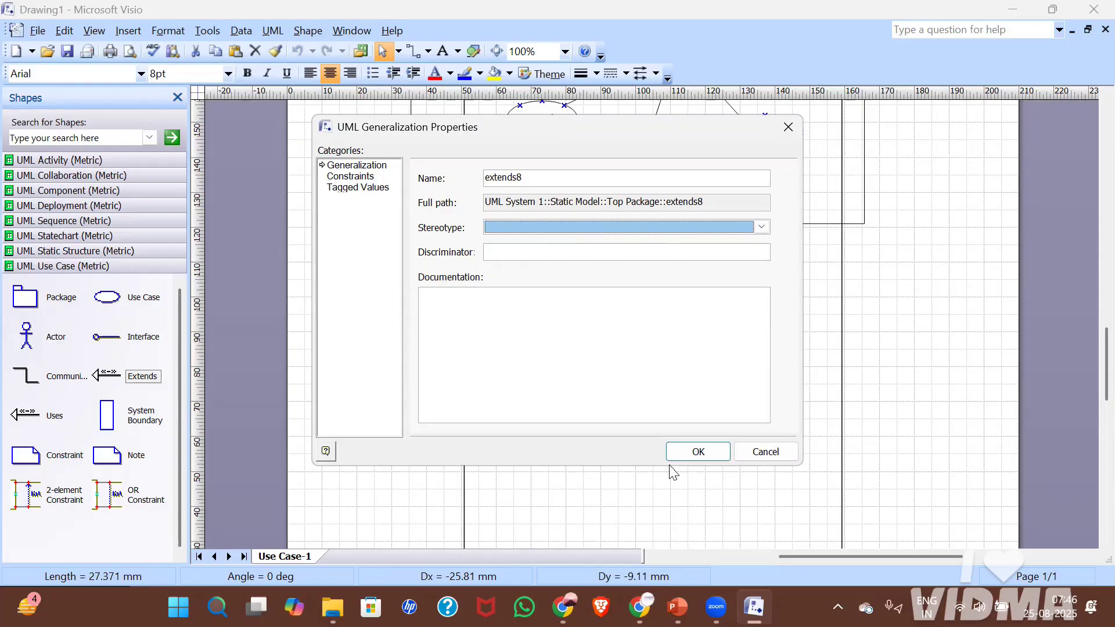
click(693, 452)
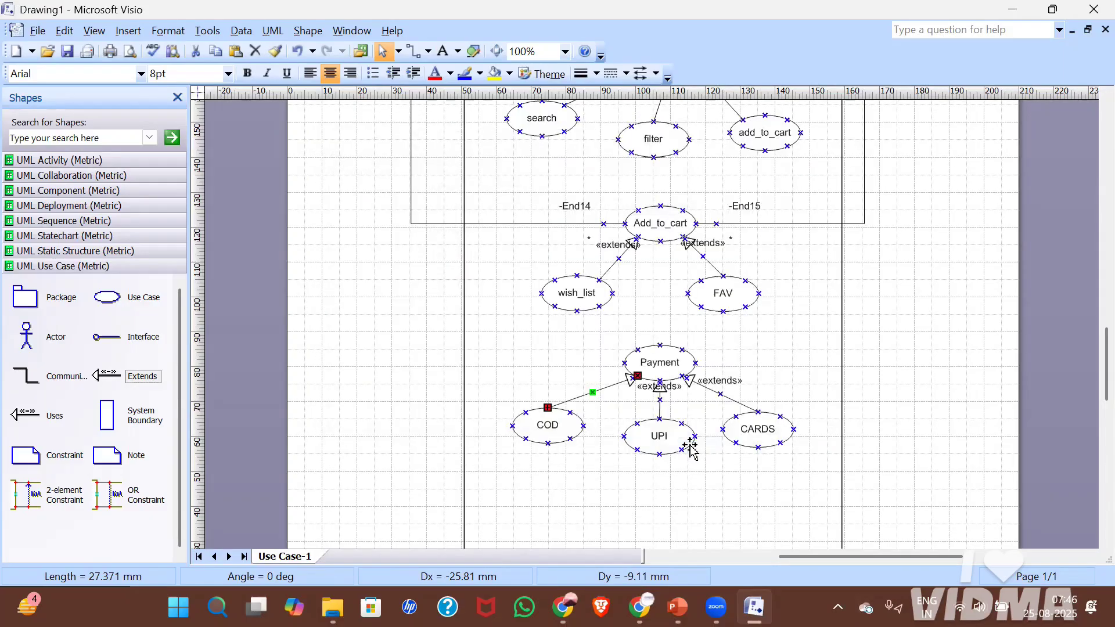
double_click(659, 406)
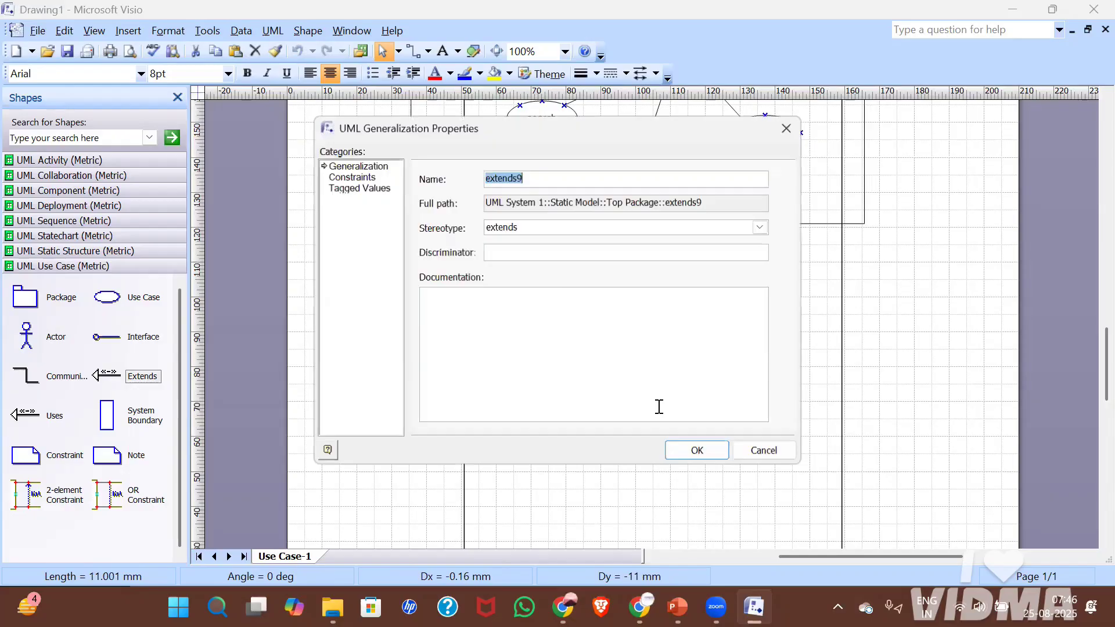
click(565, 233)
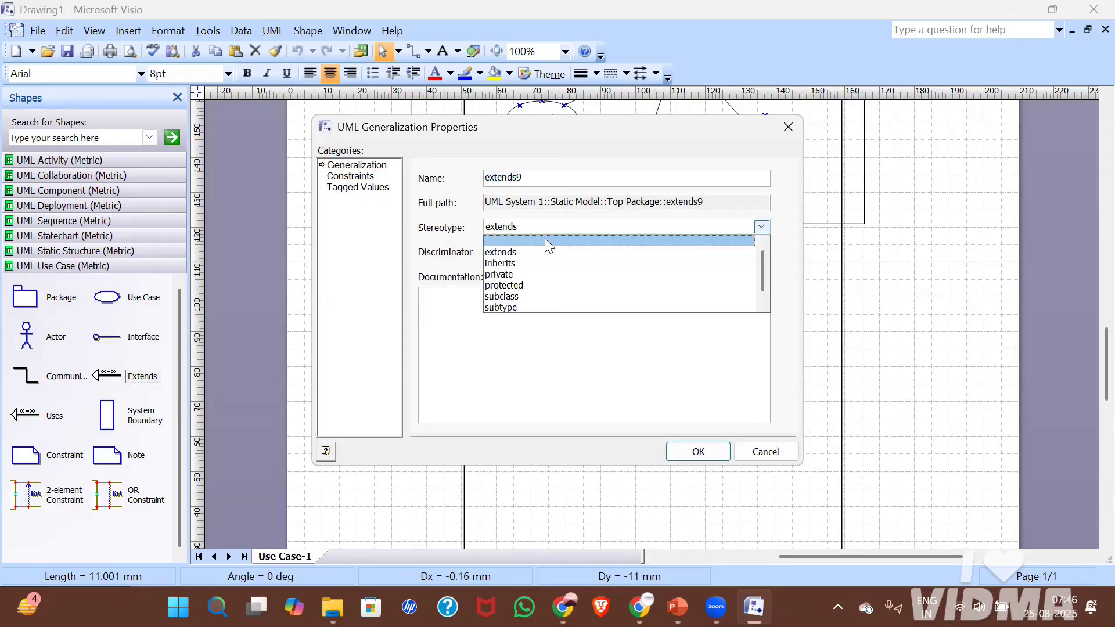
click(545, 238)
click(699, 452)
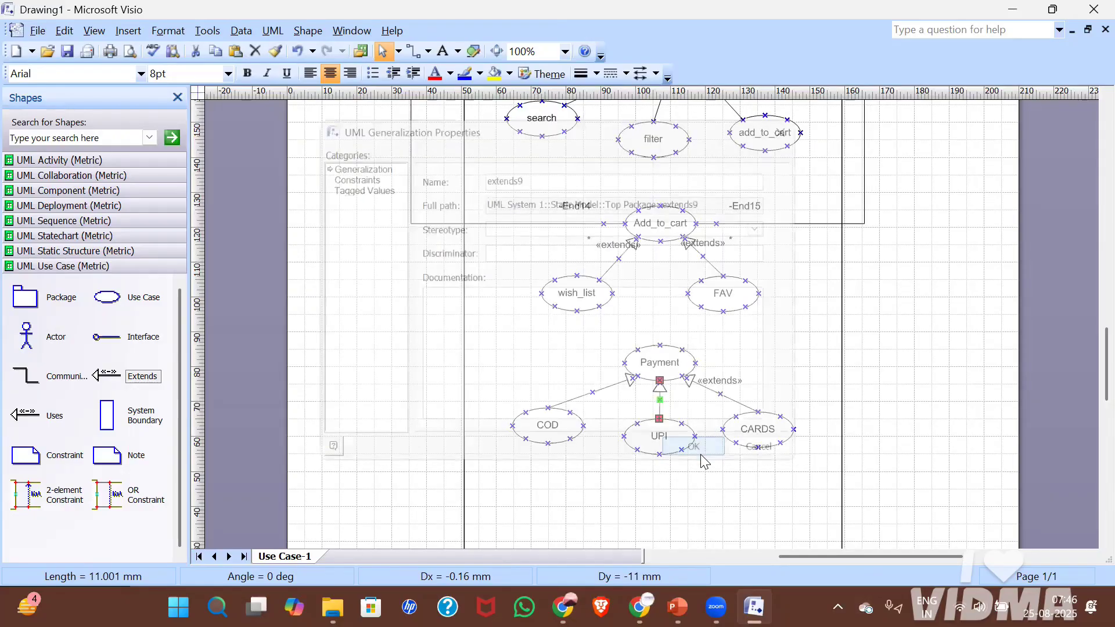
double_click(715, 392)
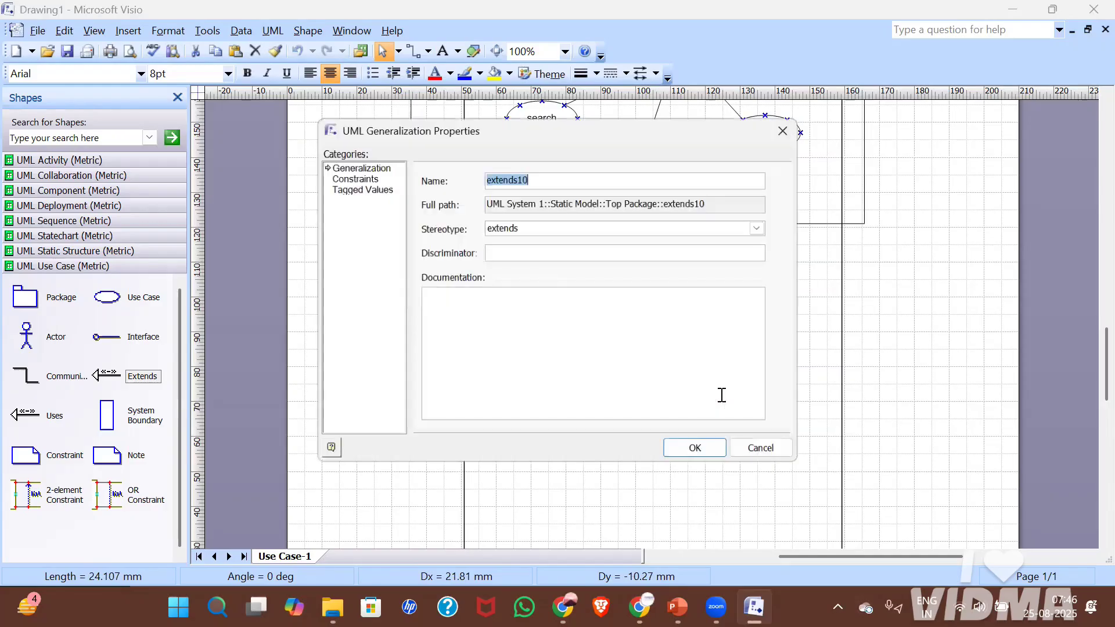
click(554, 229)
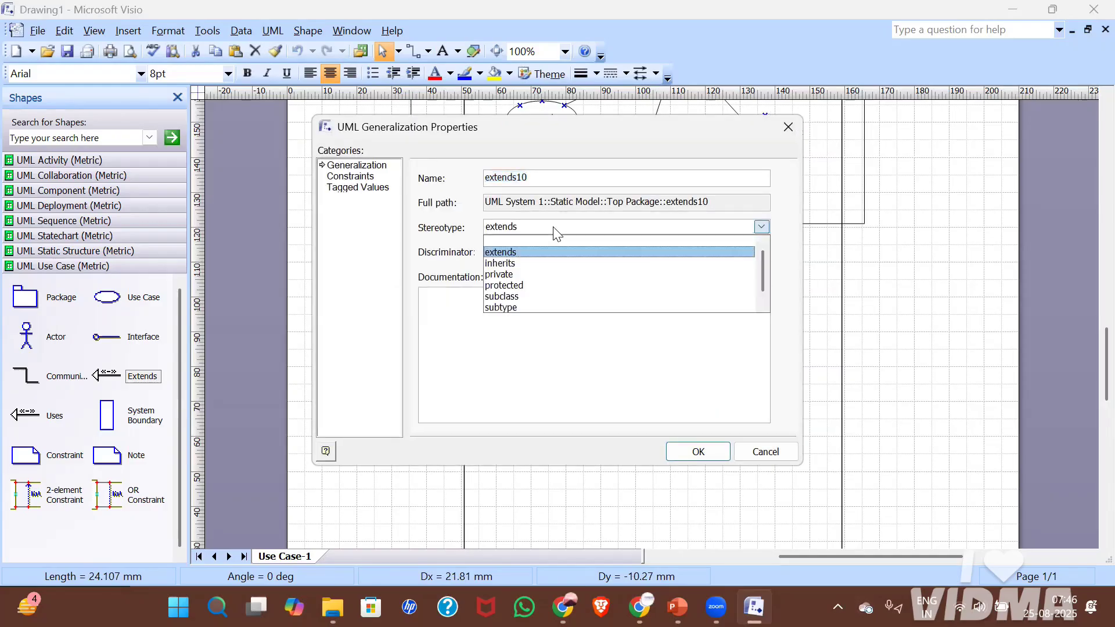
click(532, 241)
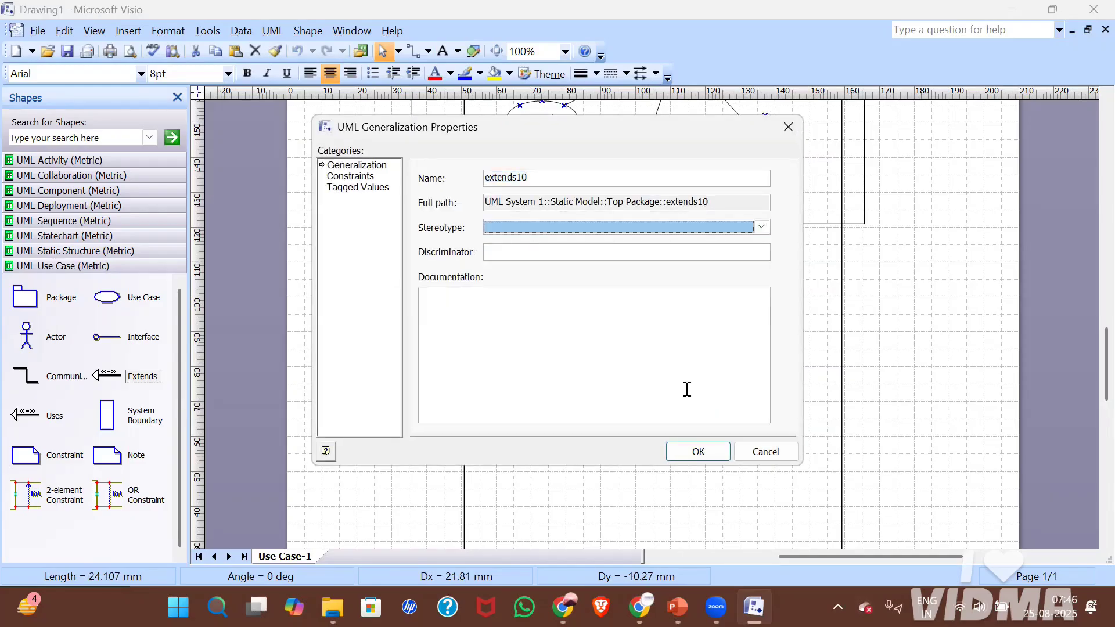
click(699, 451)
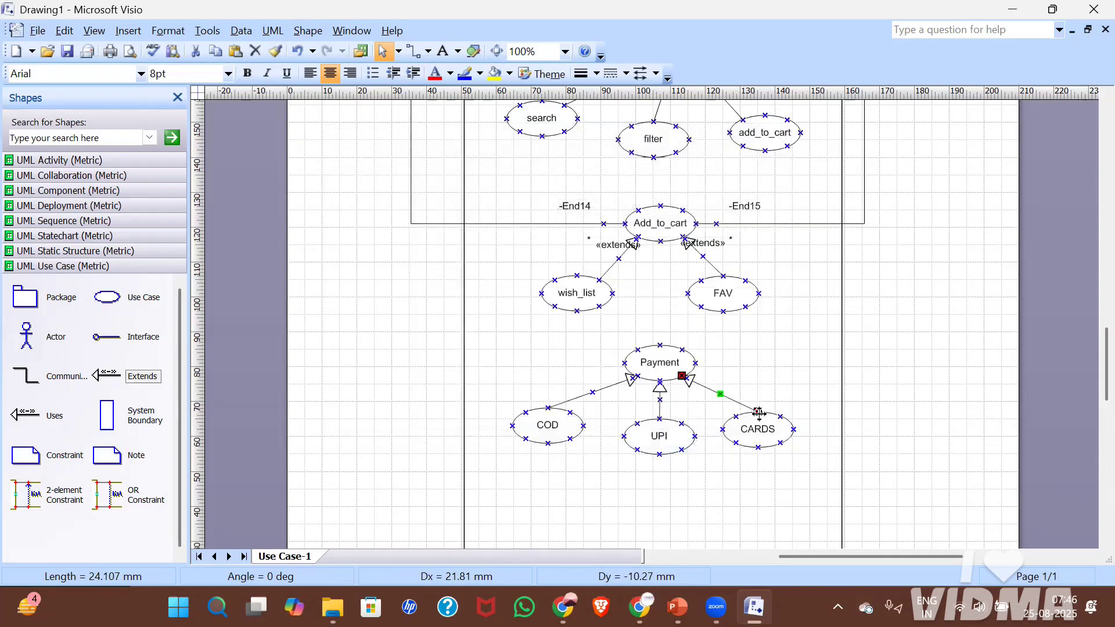
click(825, 397)
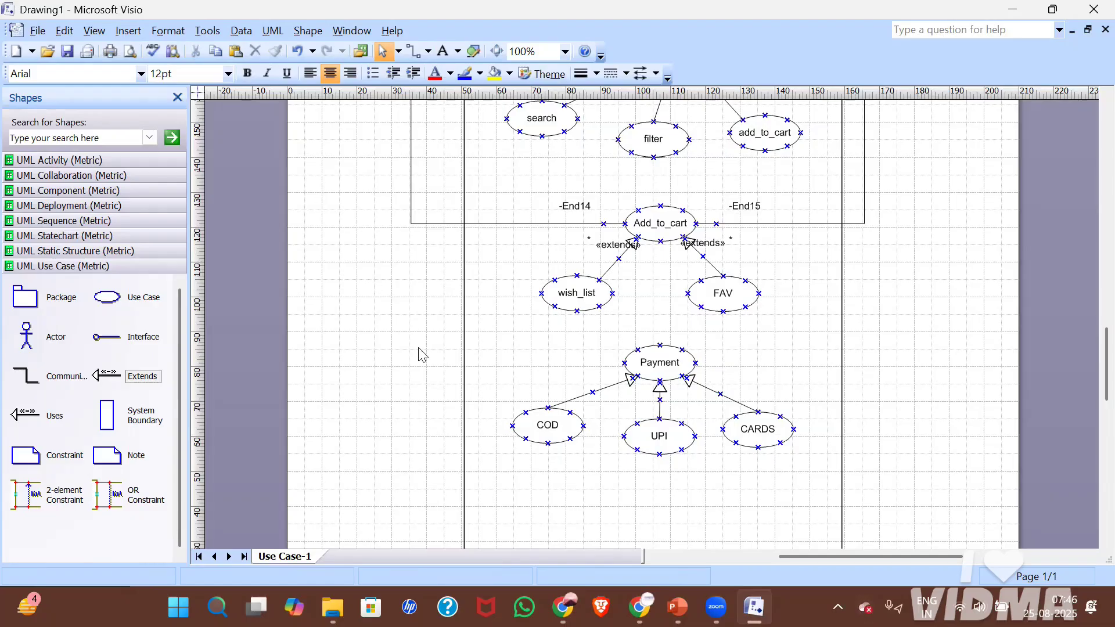
Add an actor outside the system boundary, to the right of Payment, and name it Payment_Gateway.
drag(48, 339, 925, 383)
double_click(925, 384)
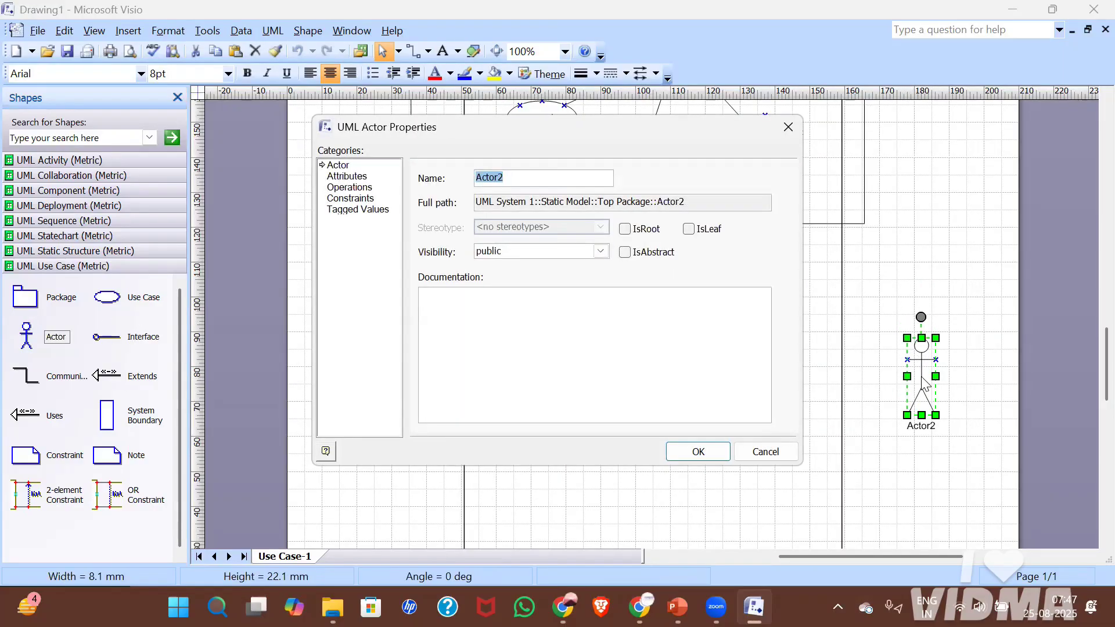
text(Payment_Gatway)
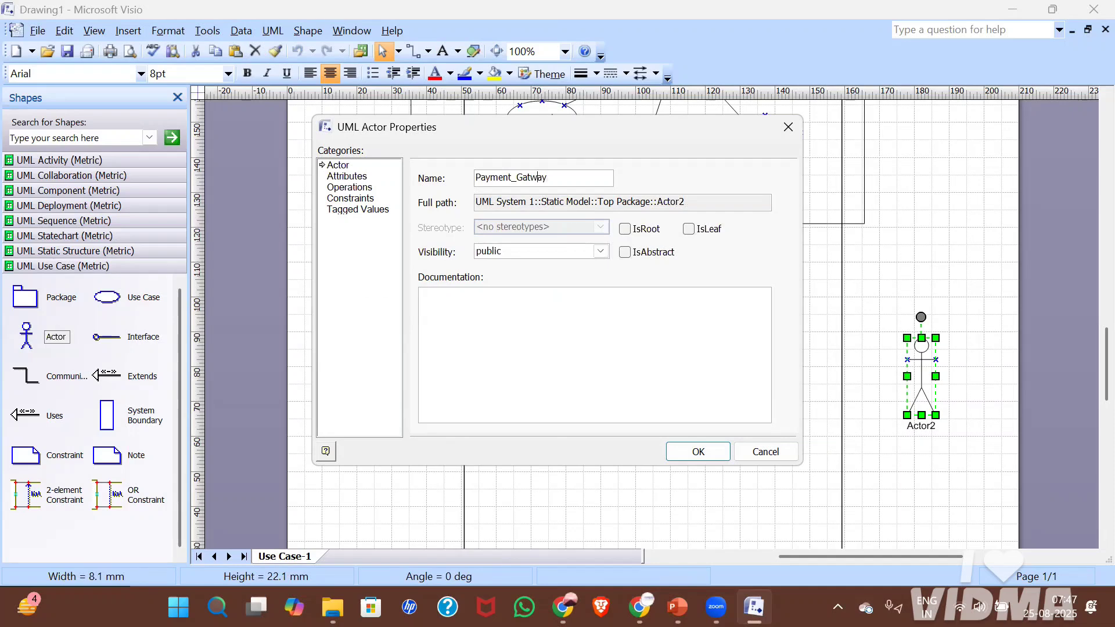
text(e)
key(Return)
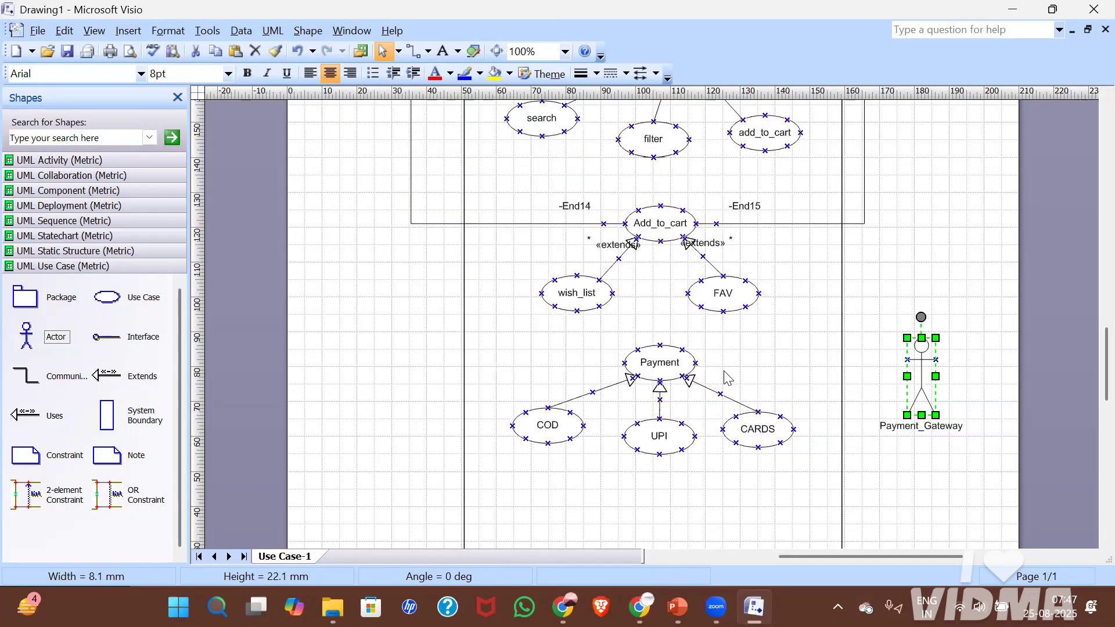
Link Payment to the Payment_Gateway actor and to the Customer actor with Communicates connectors.
drag(65, 376, 907, 359)
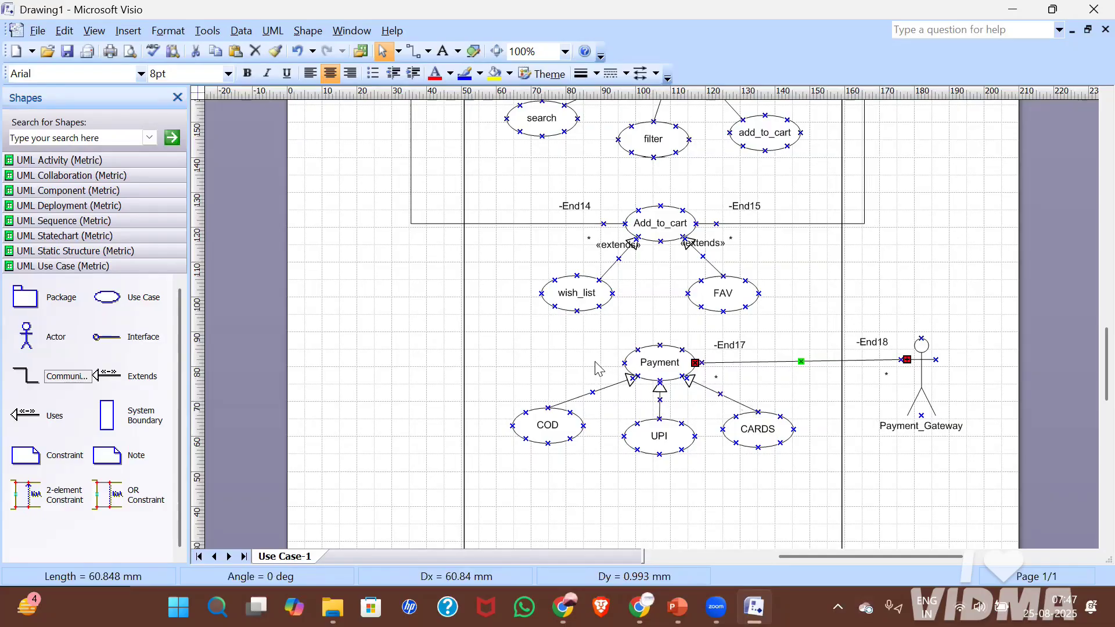
drag(68, 376, 460, 62)
click(457, 53)
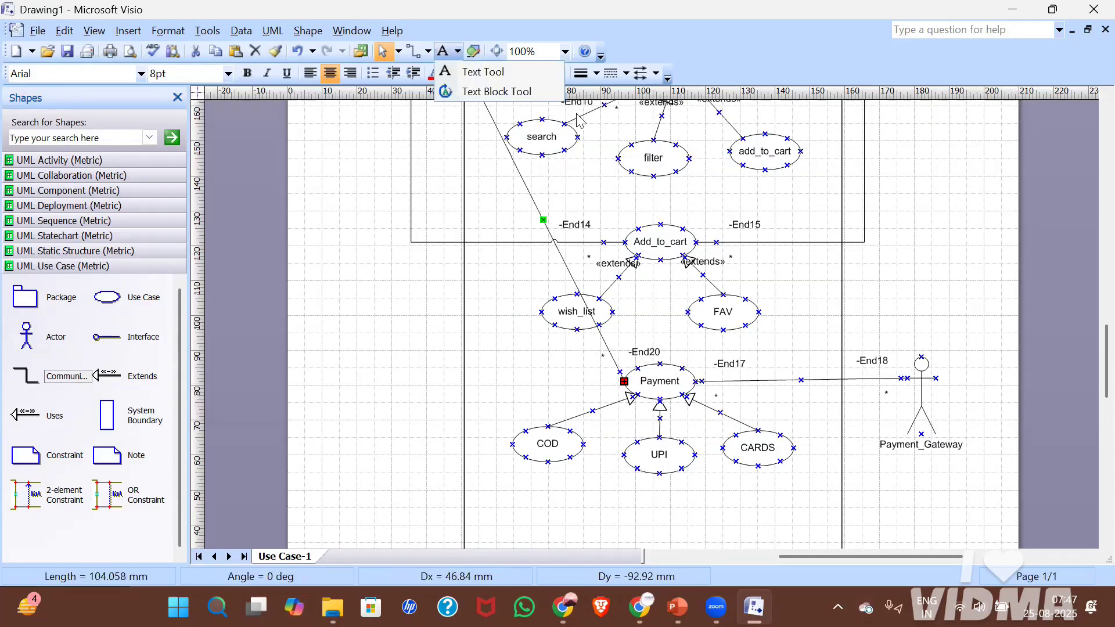
click(493, 139)
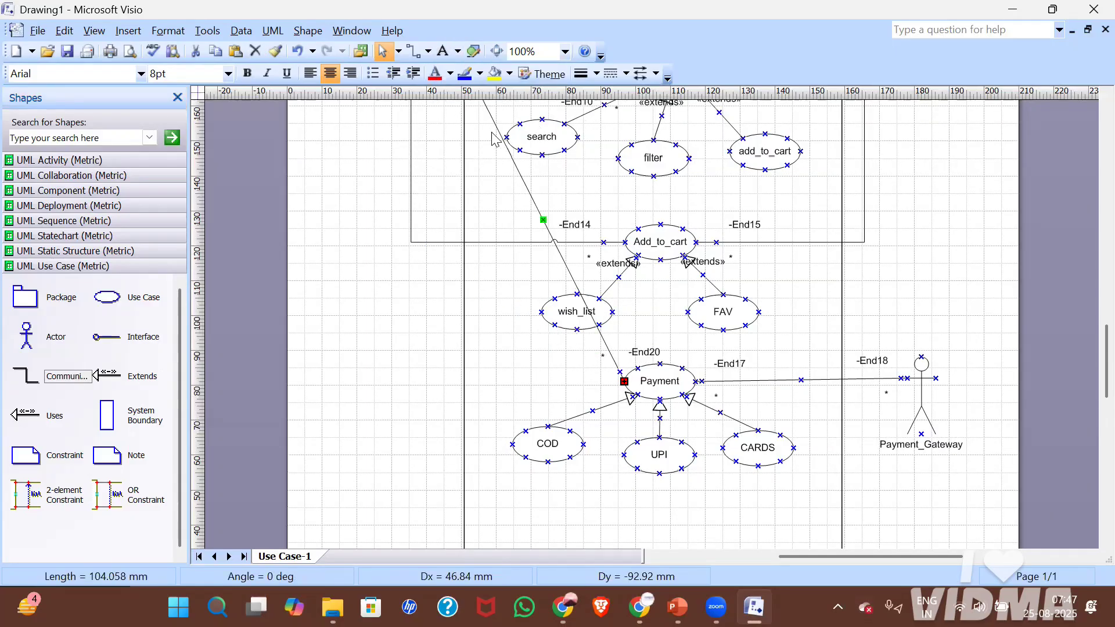
scroll(492, 140, up, 5)
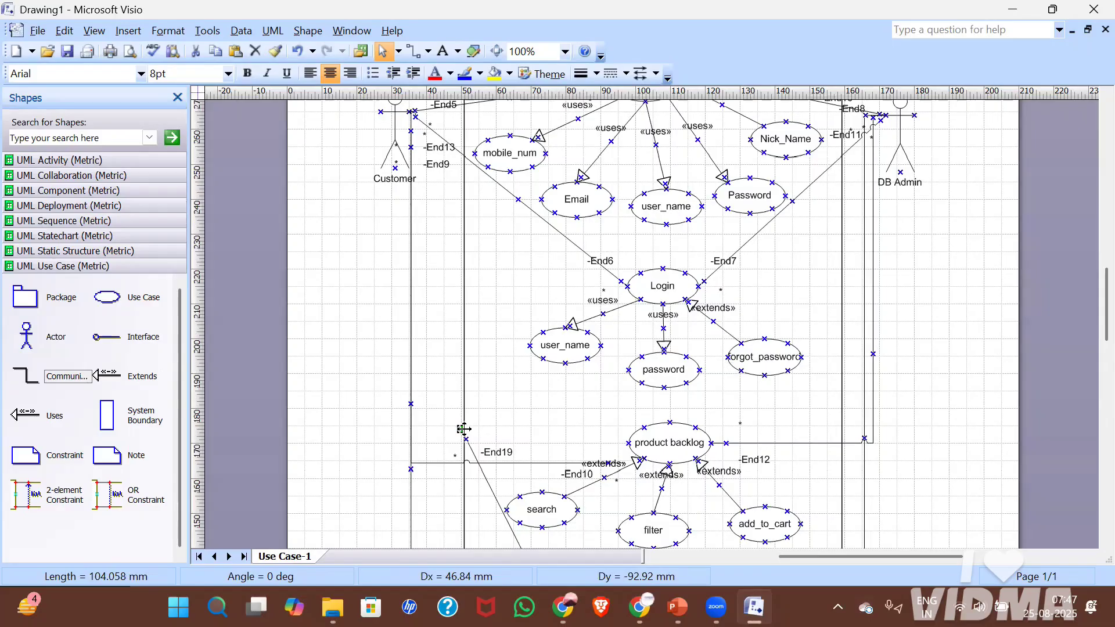
drag(464, 429, 409, 111)
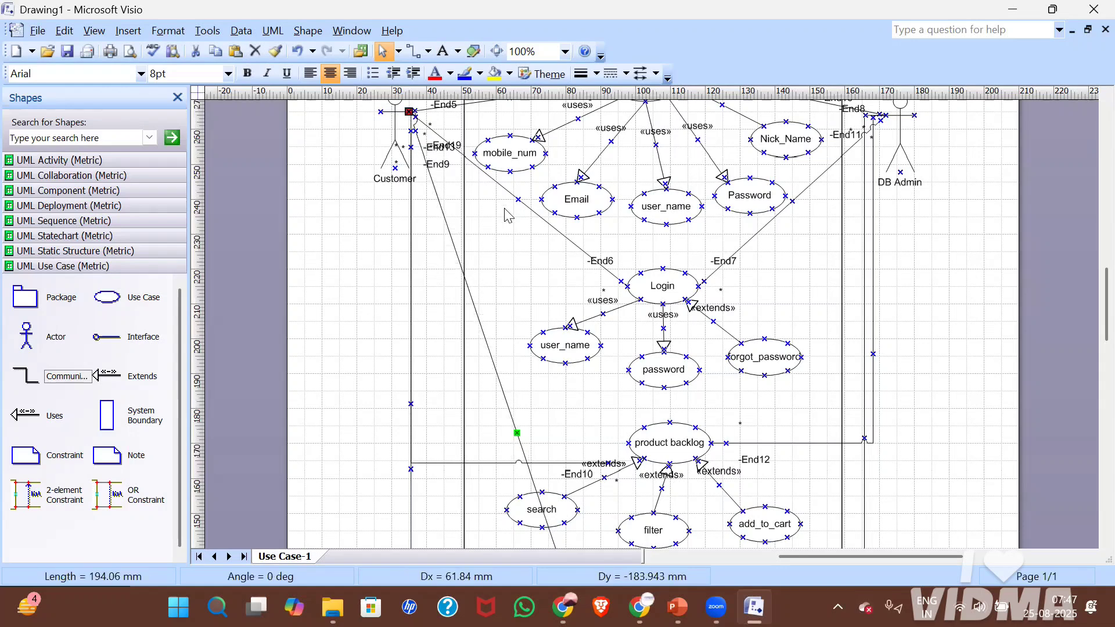
Change the connector between Customer and Payment to a right-angle connector.
right_click(502, 394)
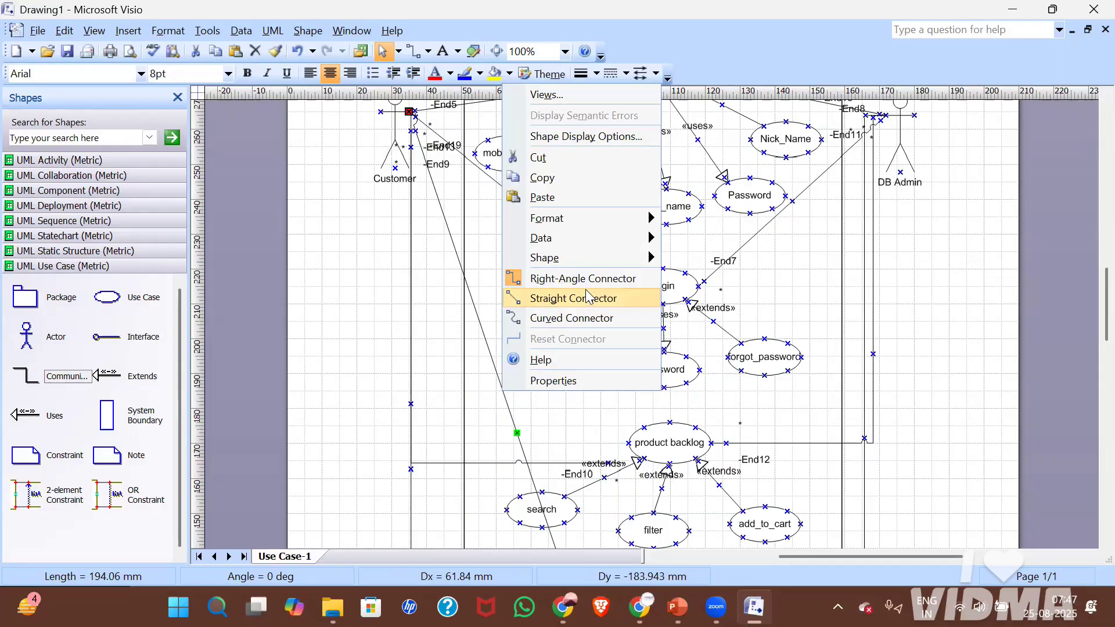
click(591, 284)
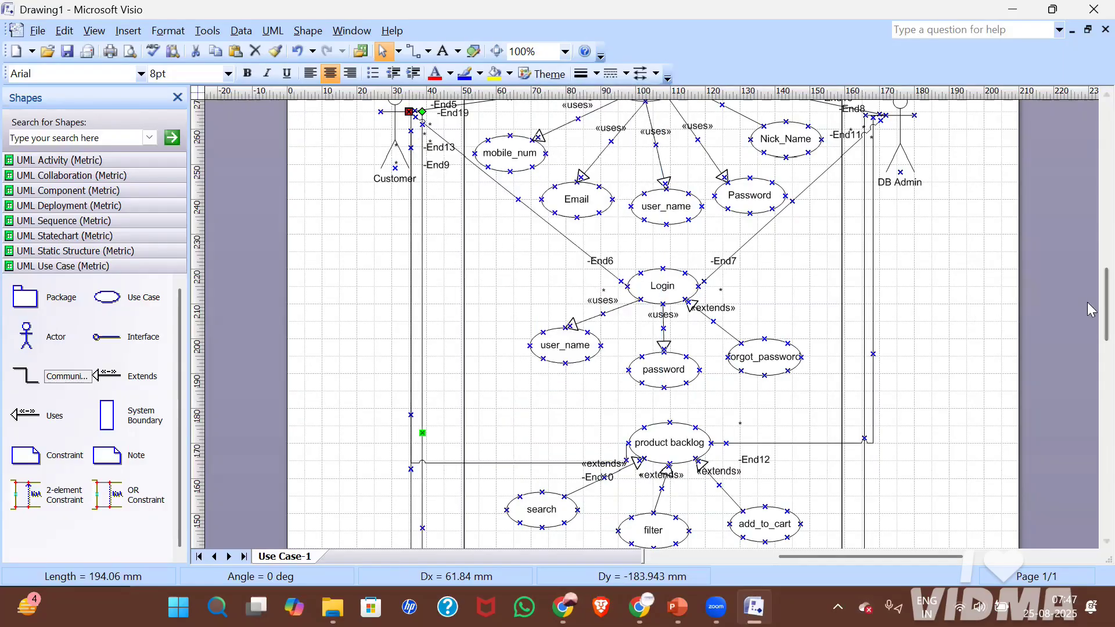
scroll(1088, 307, down, 6)
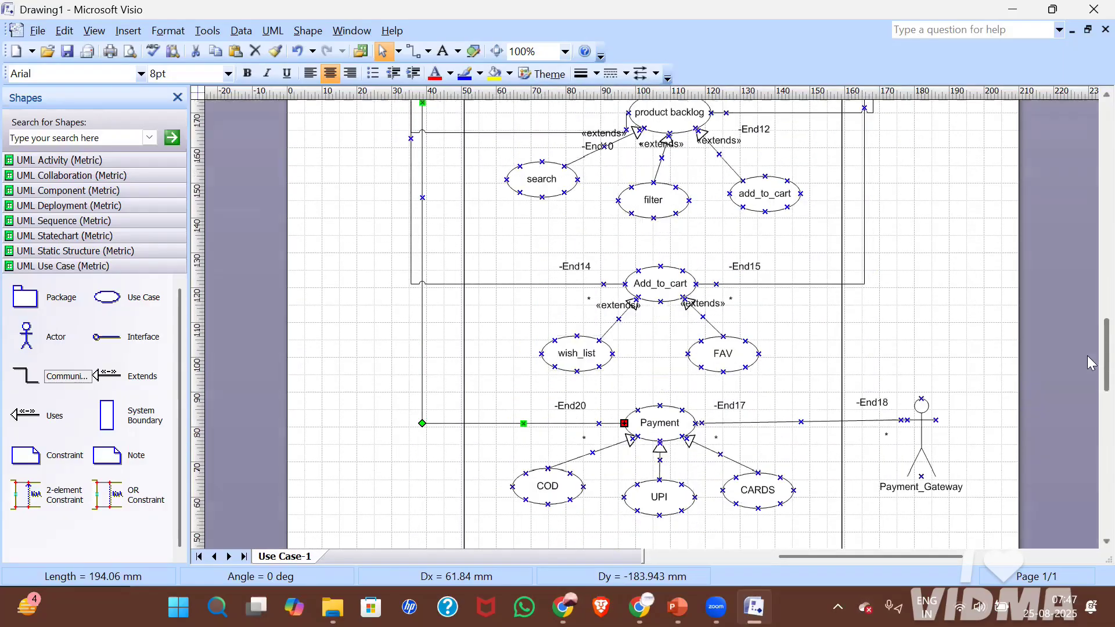
scroll(1091, 380, down, 3)
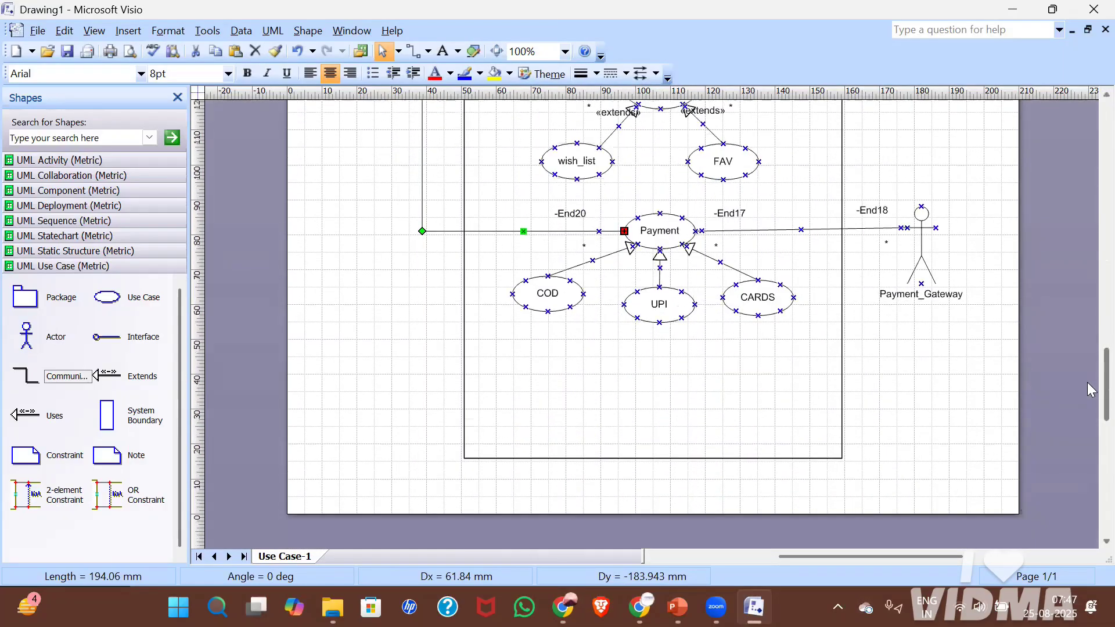
click(863, 424)
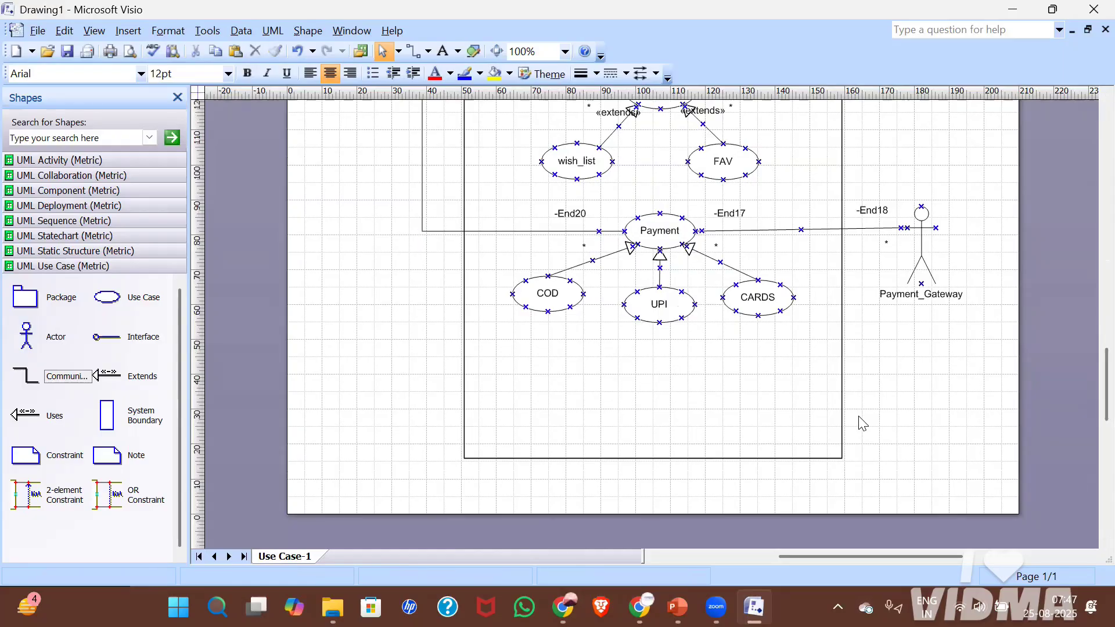
Nudge the Payment_Gateway actor up so that it sits slightly higher than the Payment use case.
click(919, 260)
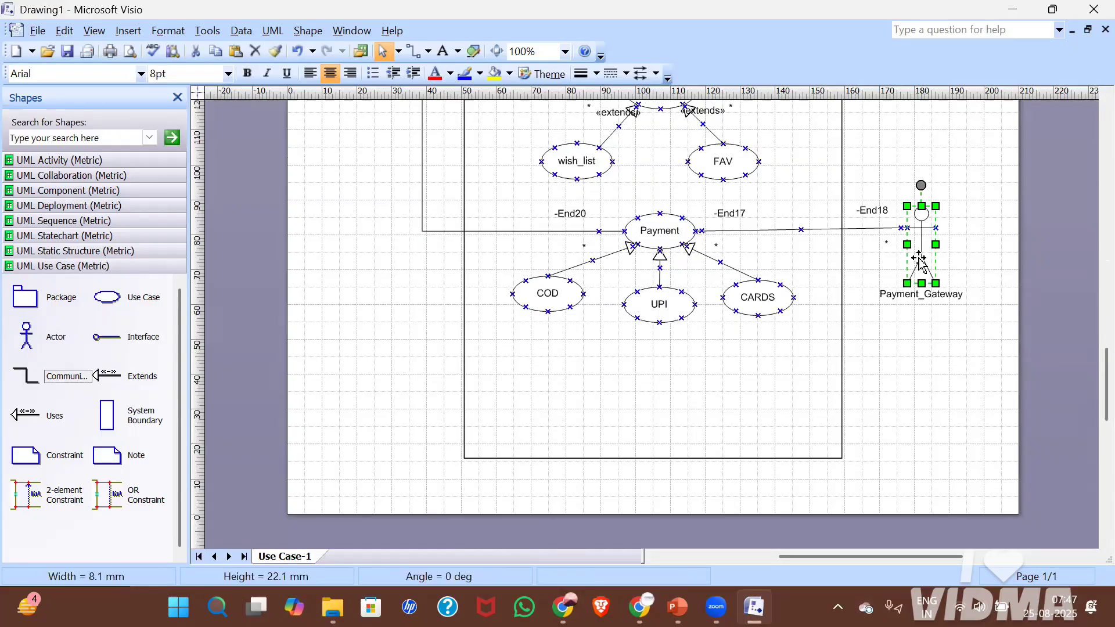
key(Up)
key(Up)
key(Up)
key(Up)
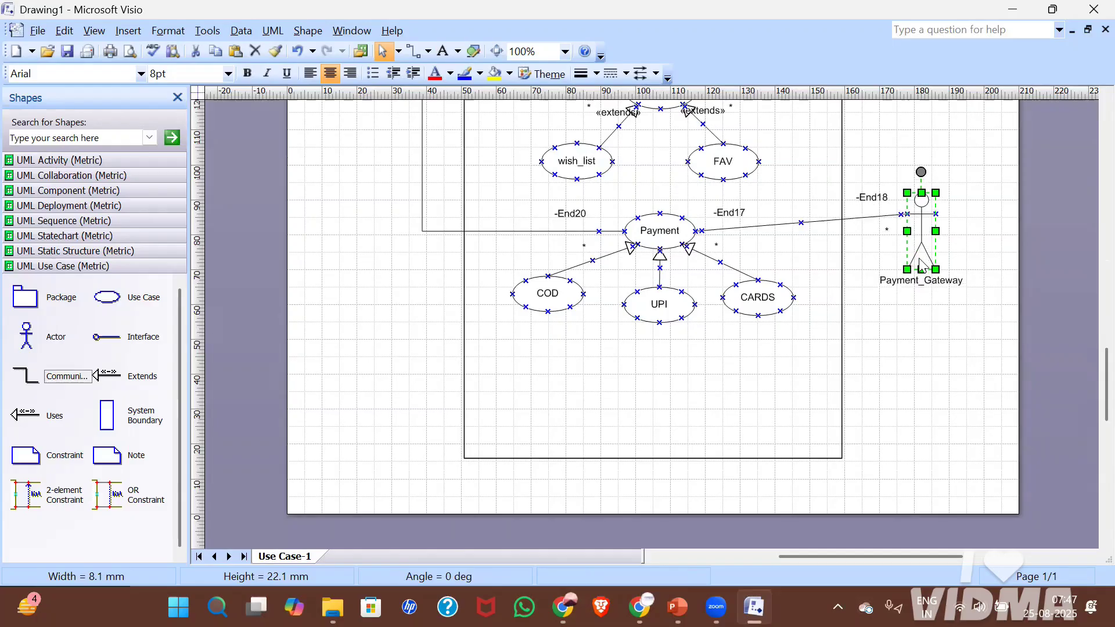
key(Up)
key(Up)
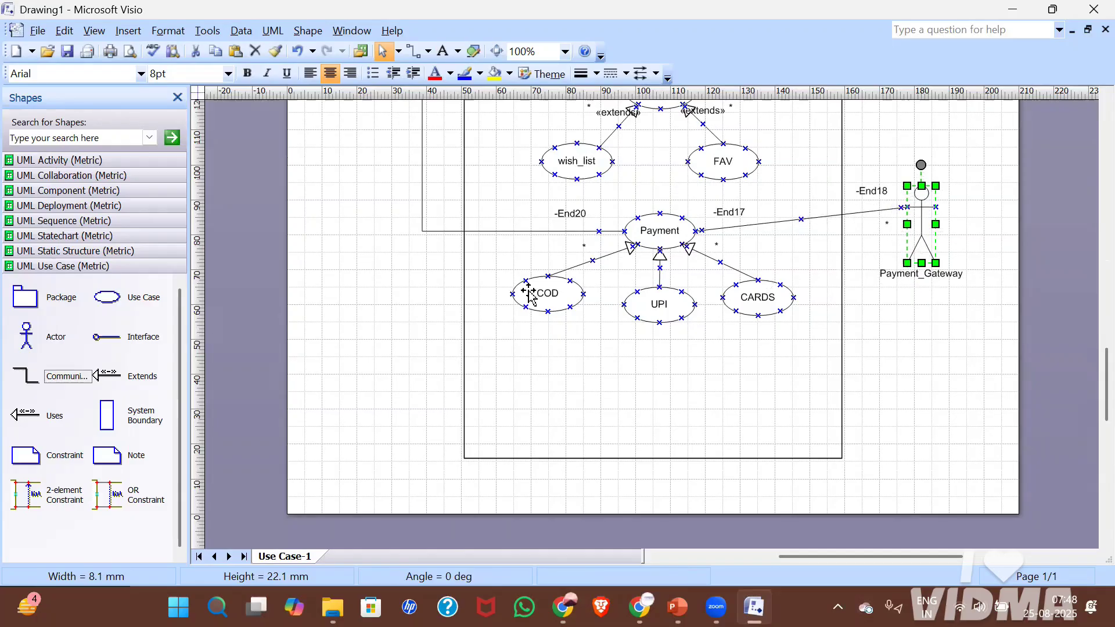
click(637, 337)
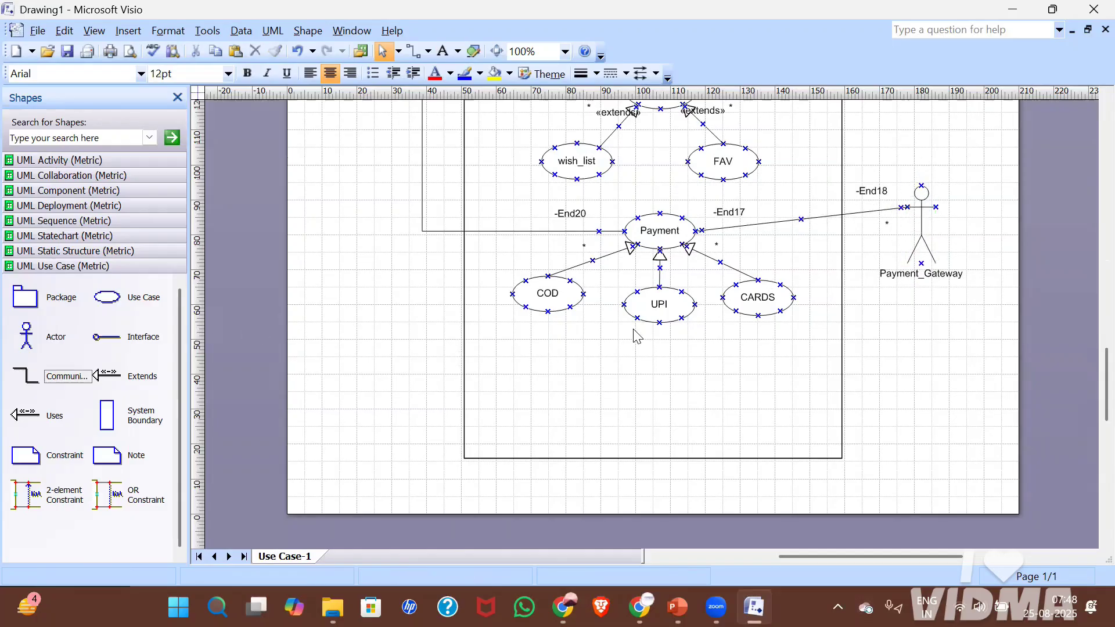
Extend the system boundary's lower edge down to just above the bottom of the page.
click(654, 458)
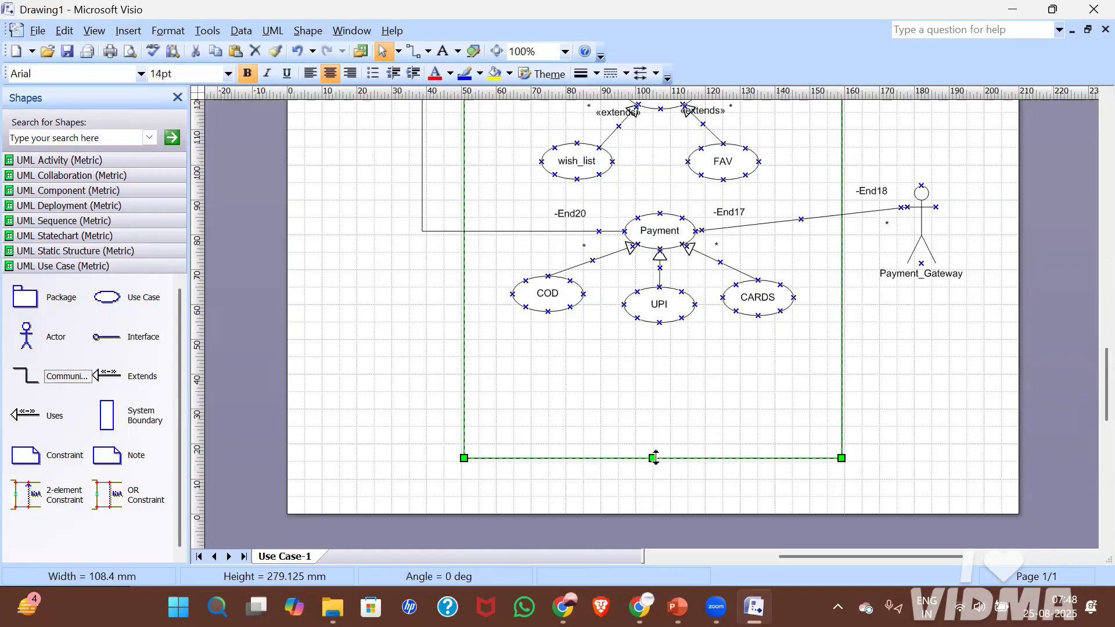
drag(652, 458, 653, 498)
click(667, 427)
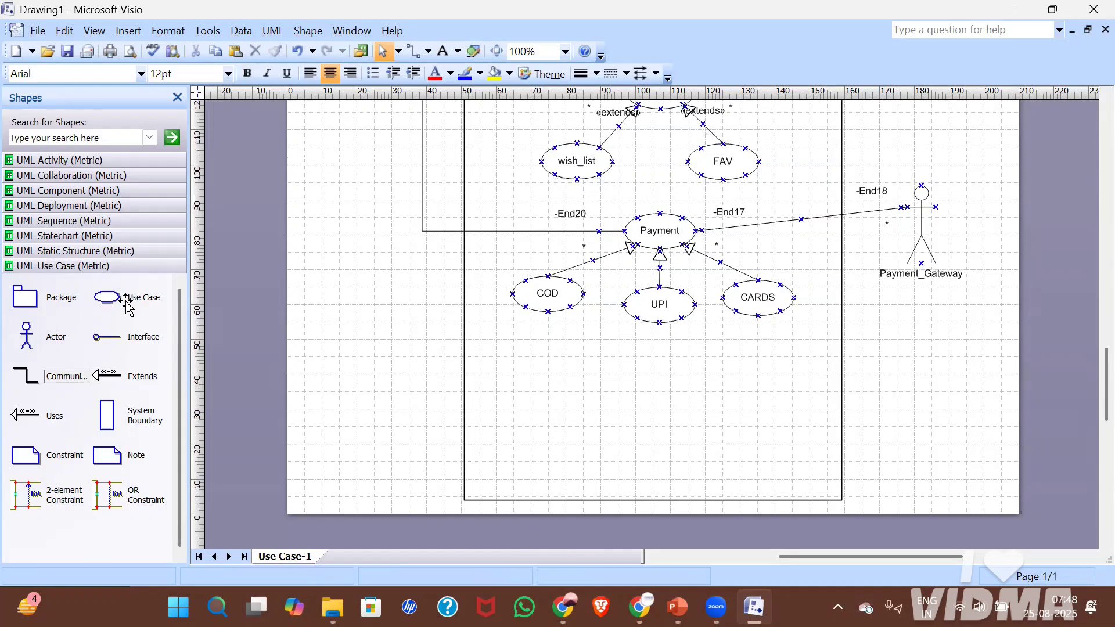
Add a use case named order_details inside the system boundary, directly below the UPI use case.
drag(128, 306, 666, 377)
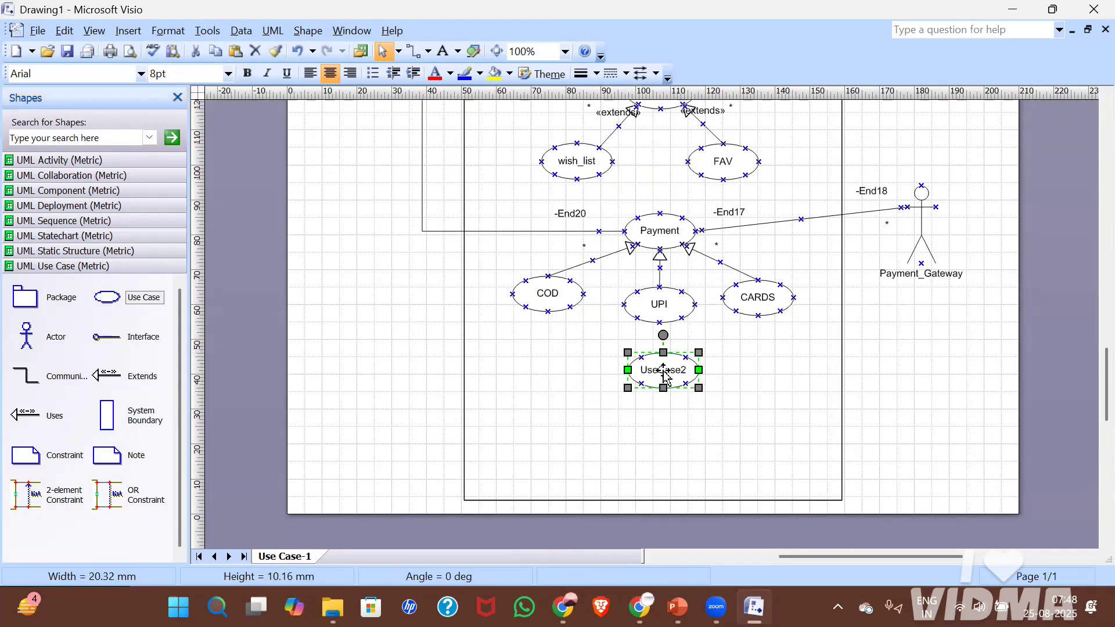
double_click(666, 376)
text(order_det)
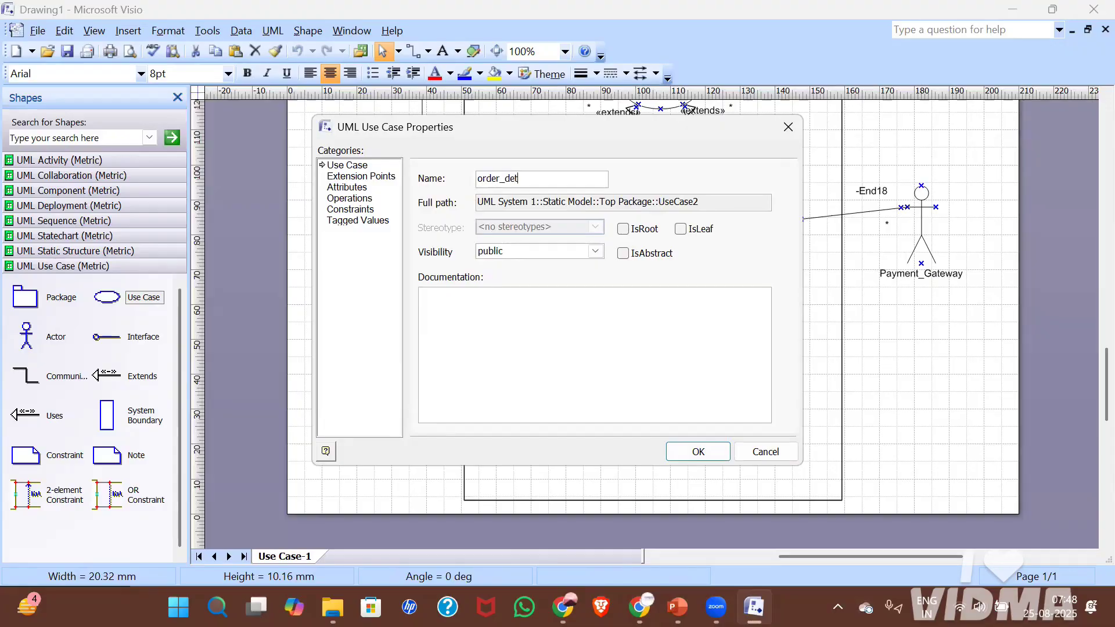
text(ails)
key(Return)
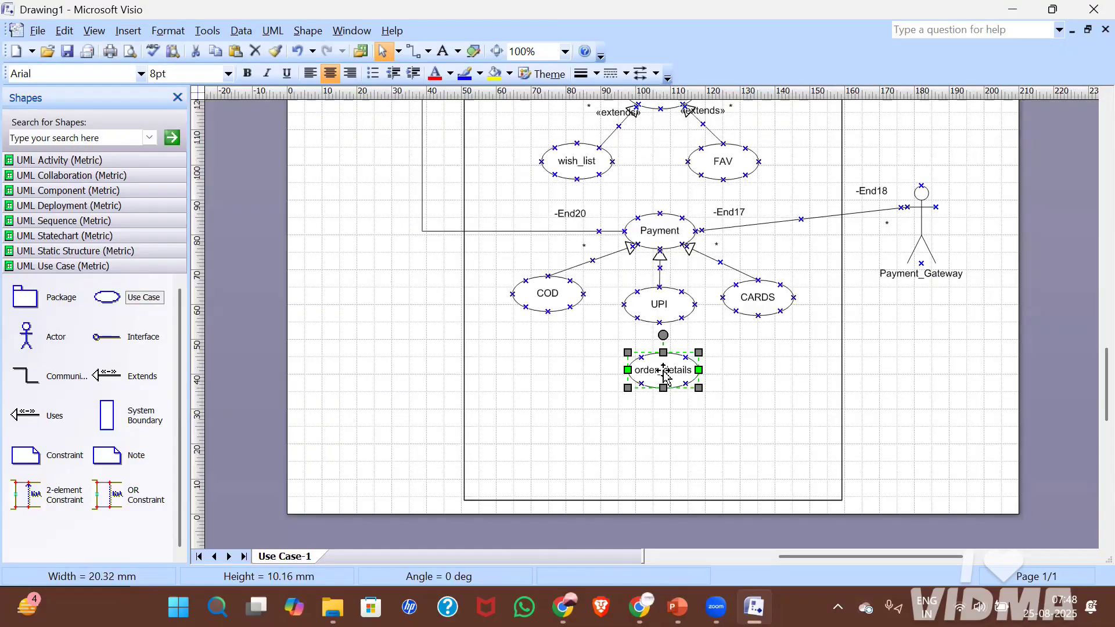
Place two use cases side by side below order_details and name the left one email_conf.
drag(129, 303, 583, 445)
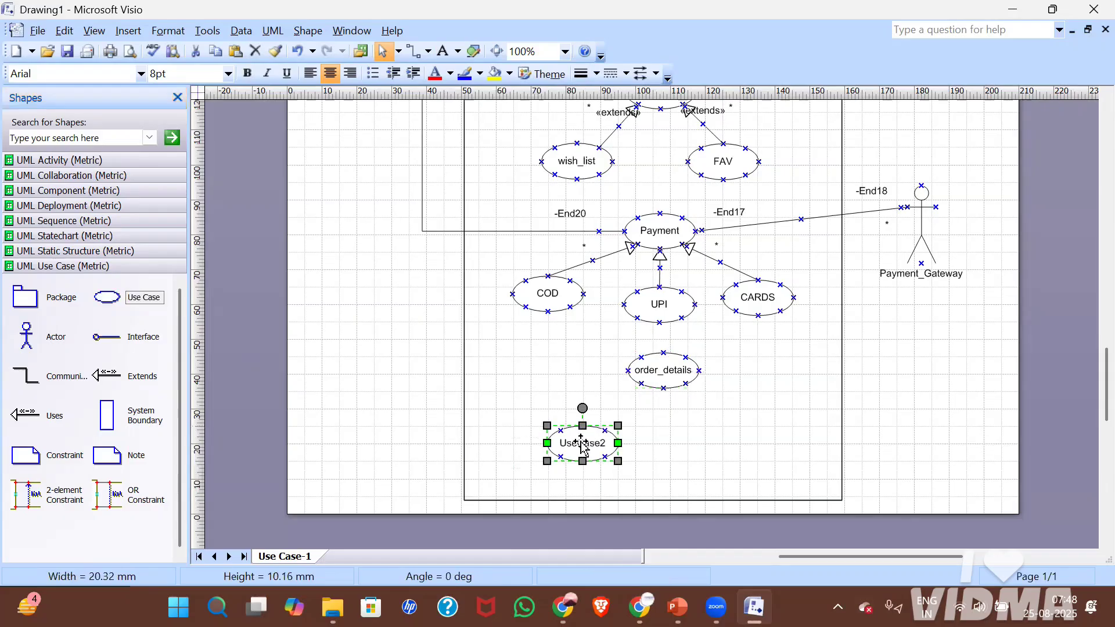
drag(217, 328, 690, 454)
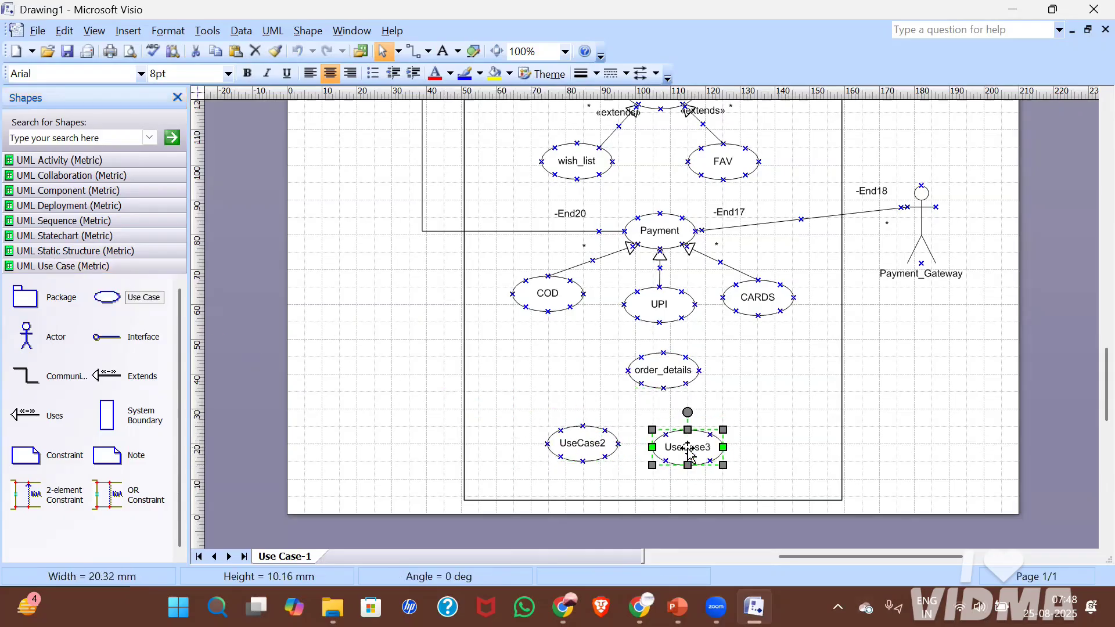
double_click(594, 439)
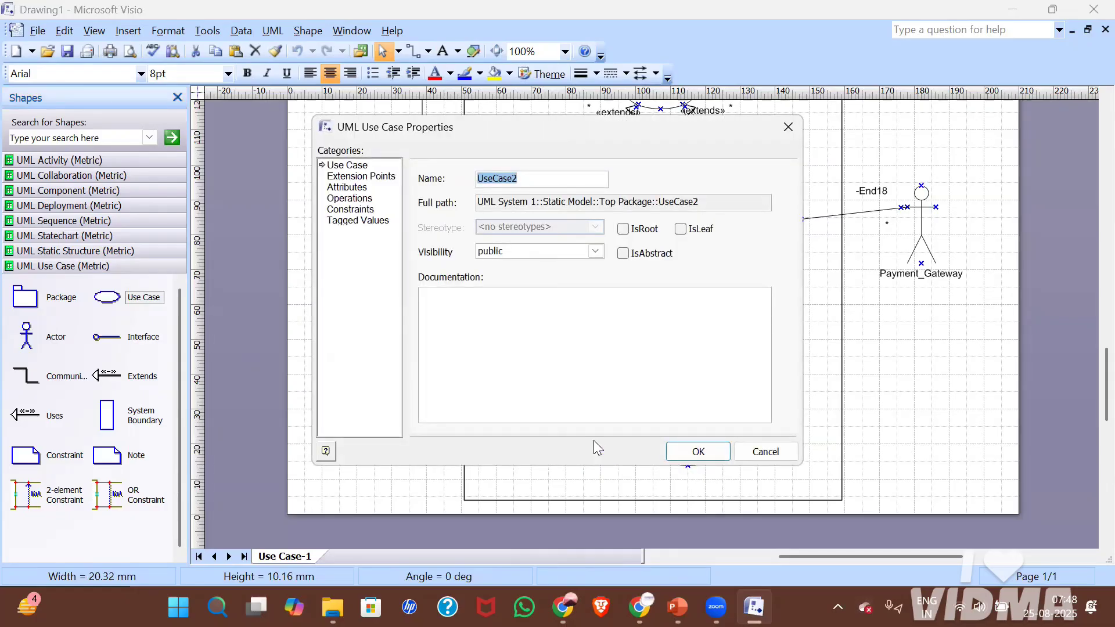
text(email_conf)
key(Return)
Name the right-hand new use case delivery_details and space it and email_conf evenly on either side below order_details.
double_click(689, 450)
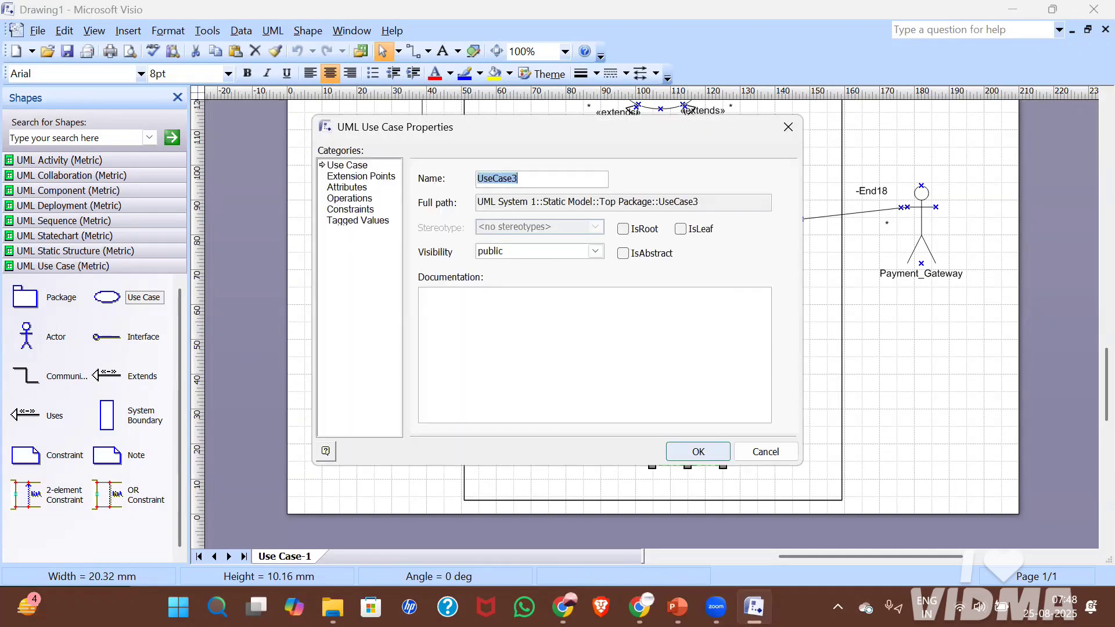
text(w)
key(BackSpace)
text(delivery_details)
click(697, 451)
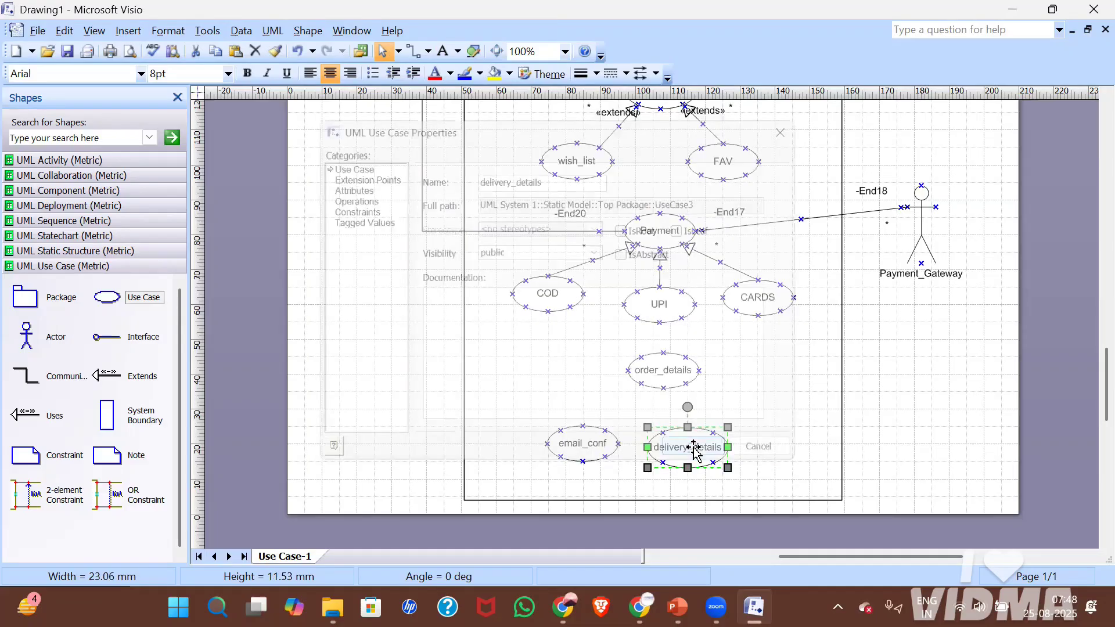
drag(705, 453, 740, 450)
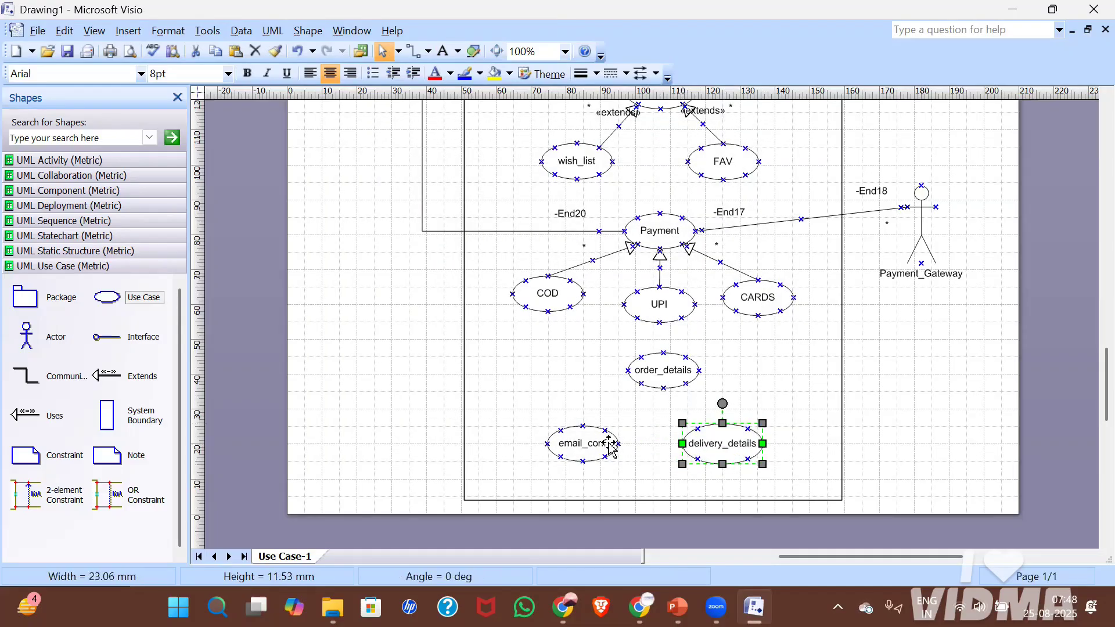
drag(582, 447, 600, 447)
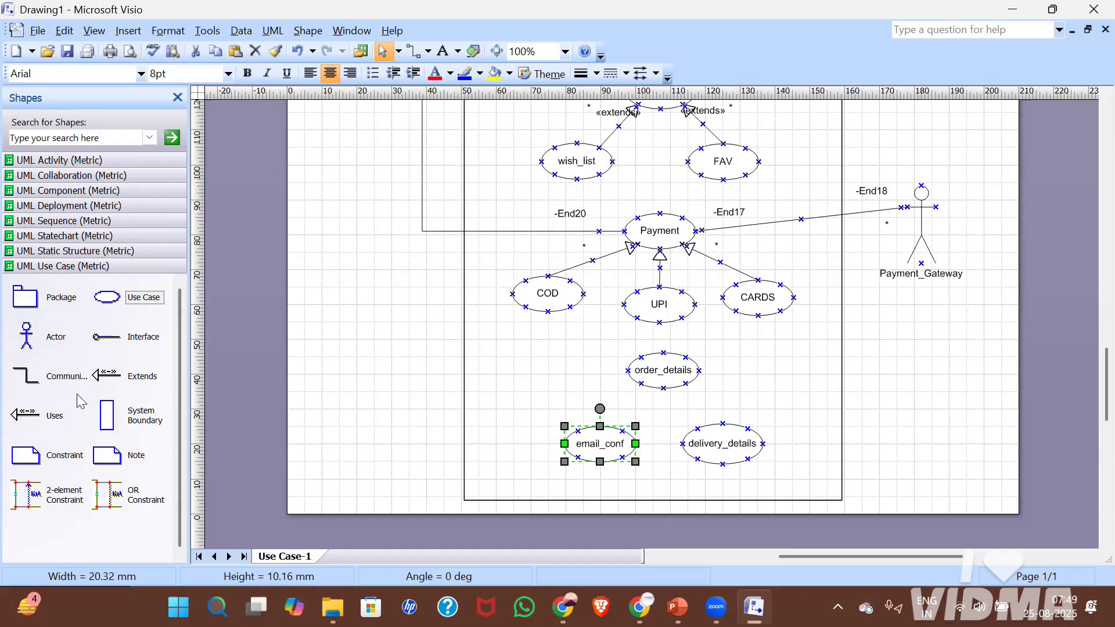
Connect order_details to email_conf and to delivery_details with Uses relationships pointing at the two lower use cases.
drag(26, 415, 601, 427)
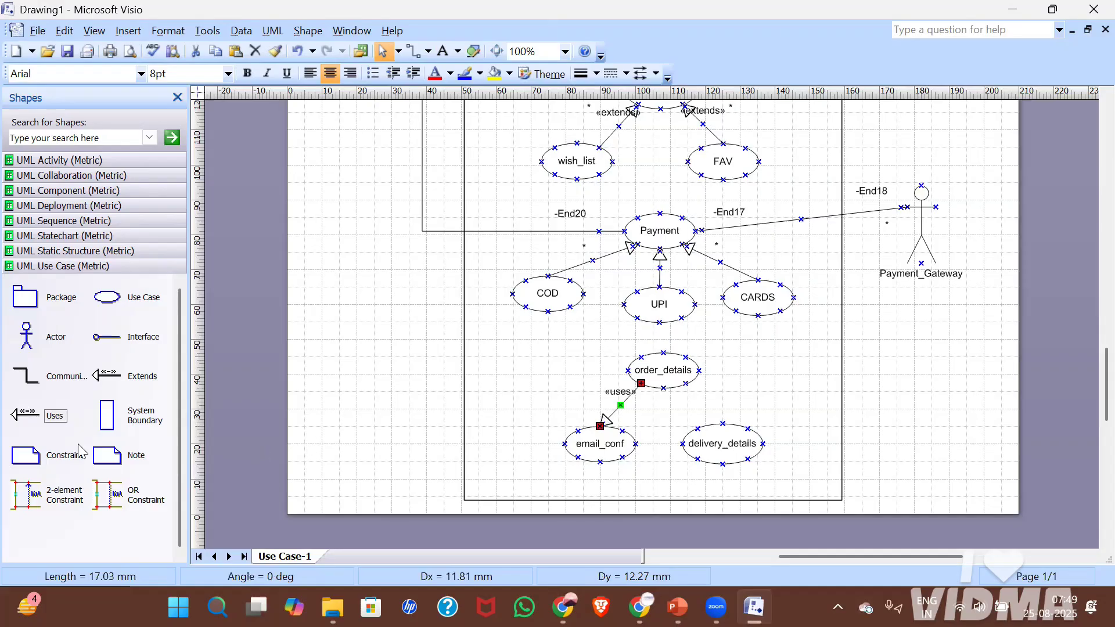
drag(52, 416, 638, 335)
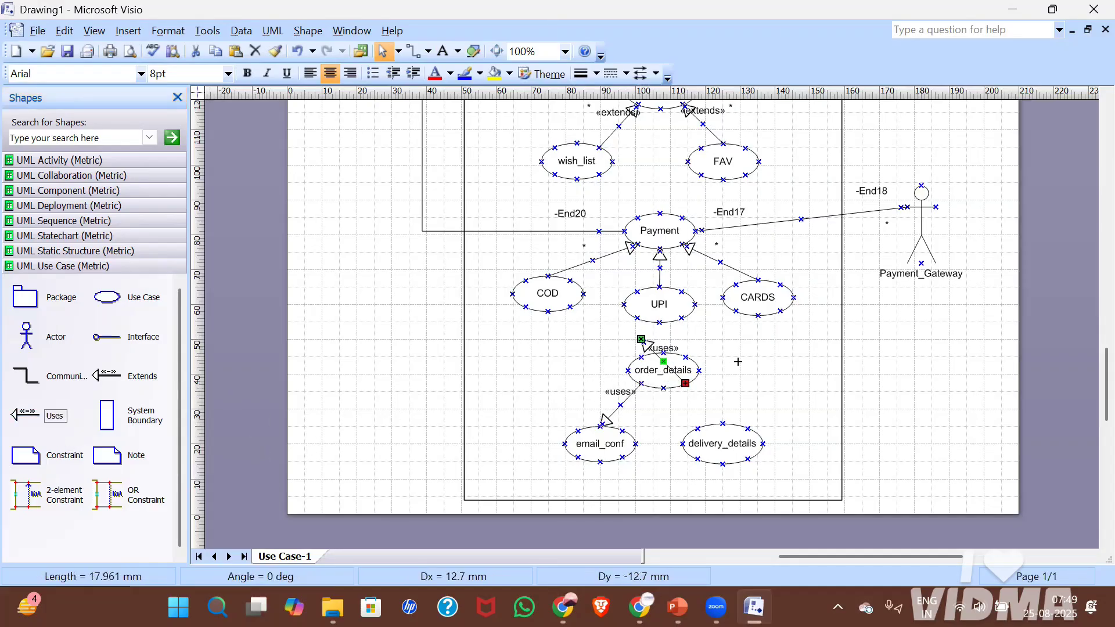
mouse_move(685, 383)
mouse_down()
mouse_move(733, 407)
mouse_move(721, 422)
mouse_up()
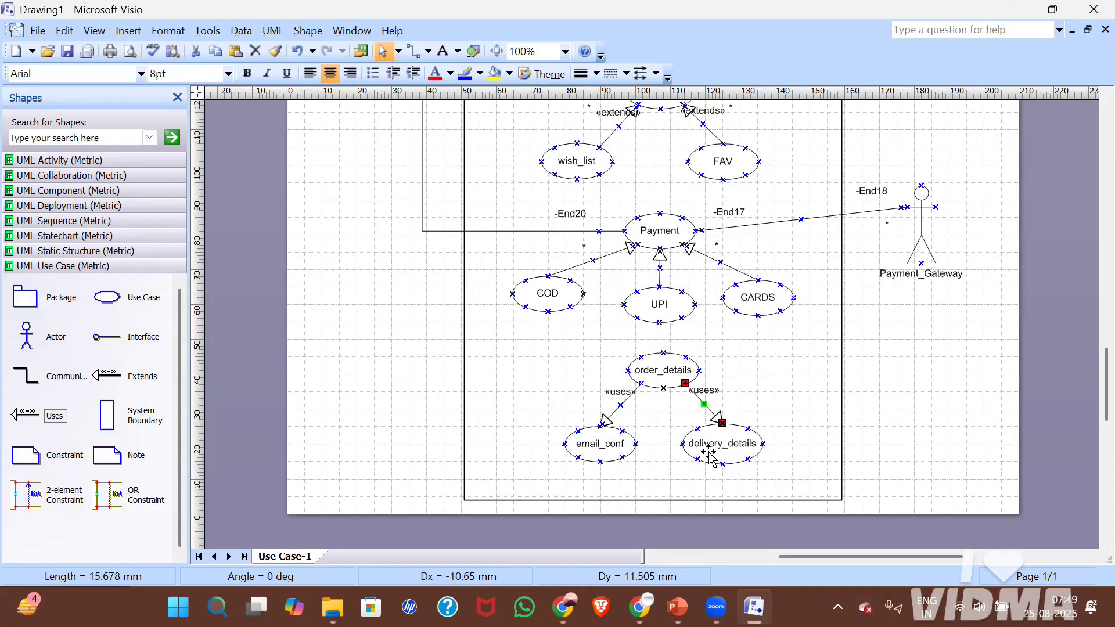
click(766, 377)
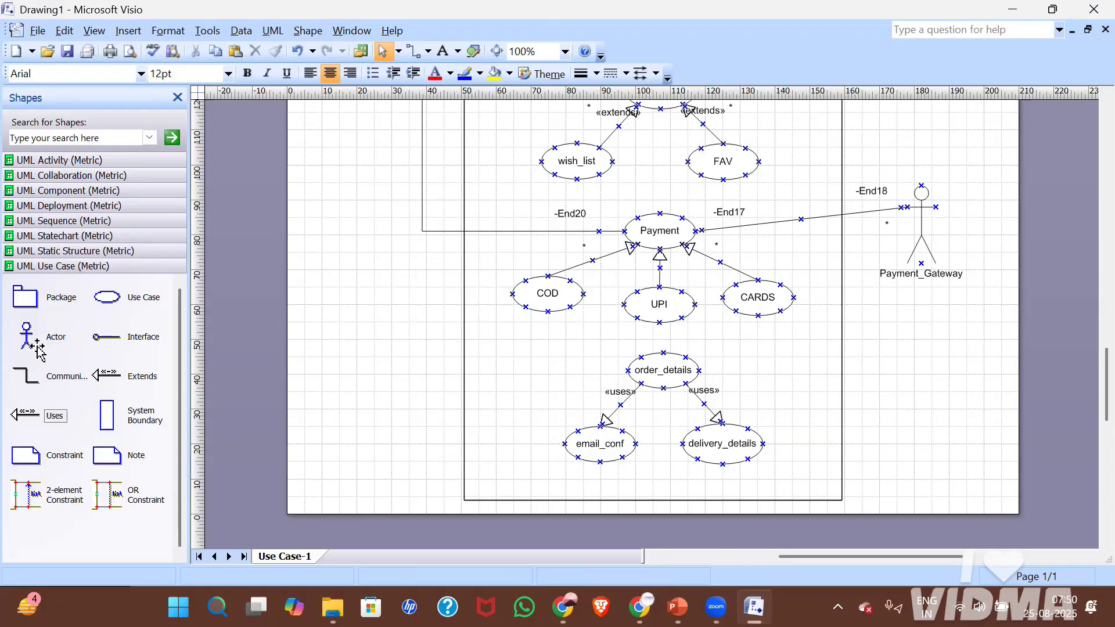
Add an actor named Delivery_parter outside the system boundary, below the Payment_Gateway actor.
drag(38, 348, 924, 380)
double_click(923, 380)
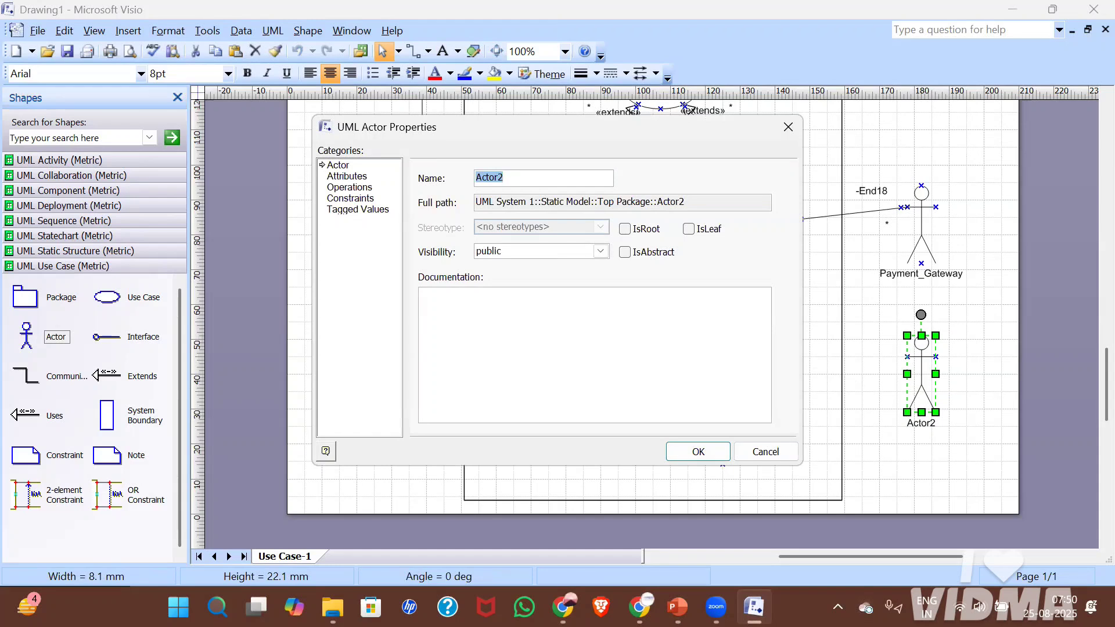
text(Delivery_parter)
key(Return)
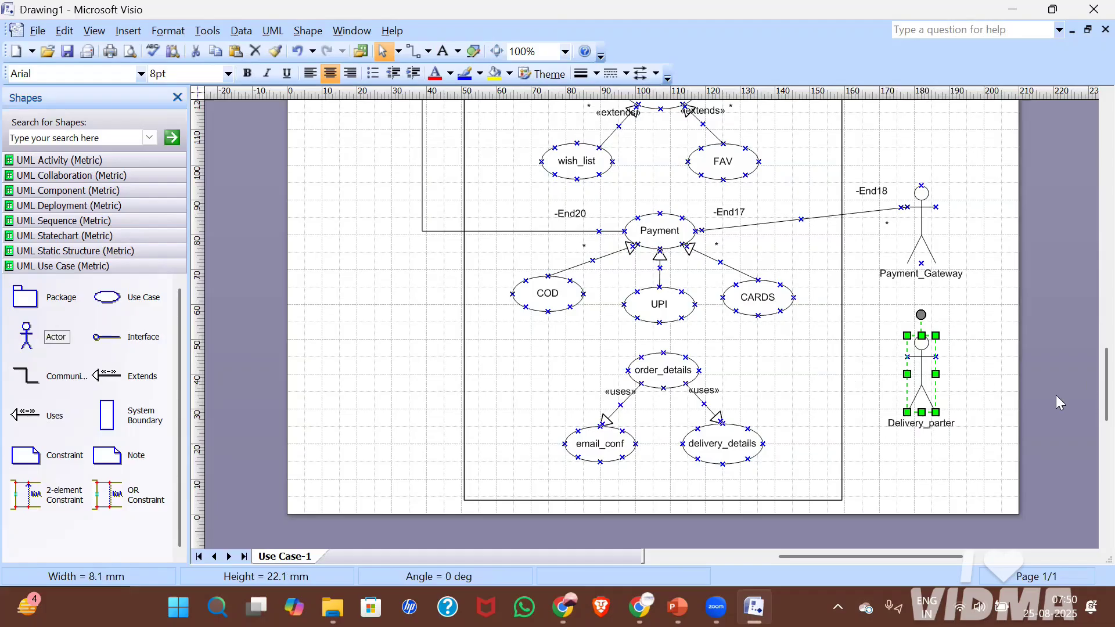
click(991, 405)
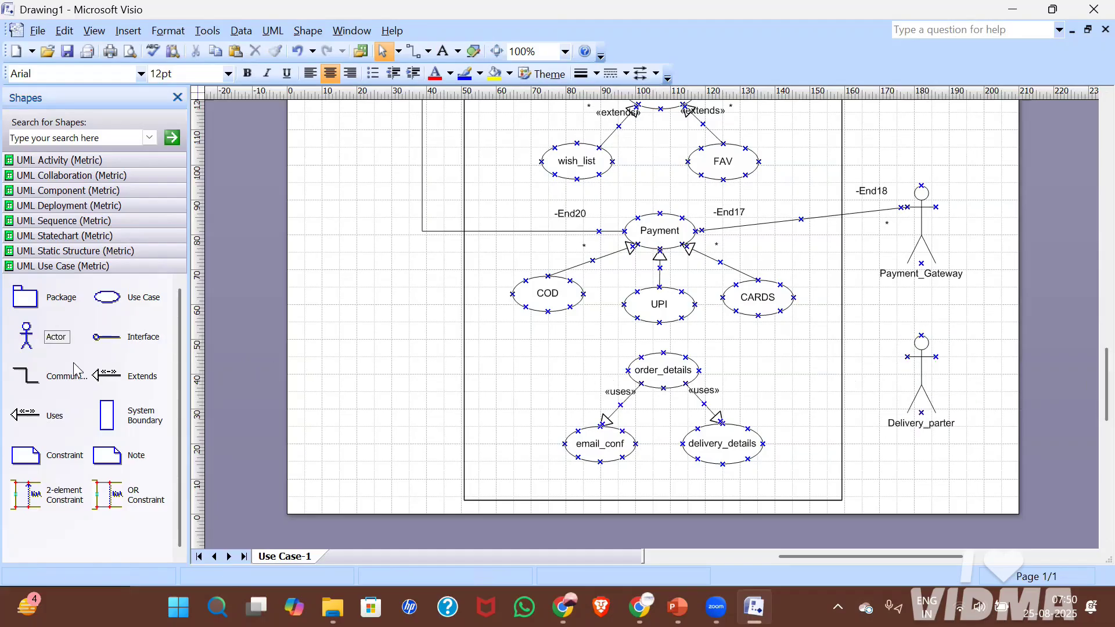
Link order_details to the Delivery_parter actor and to the Customer actor with Communicates connectors.
drag(26, 376, 716, 403)
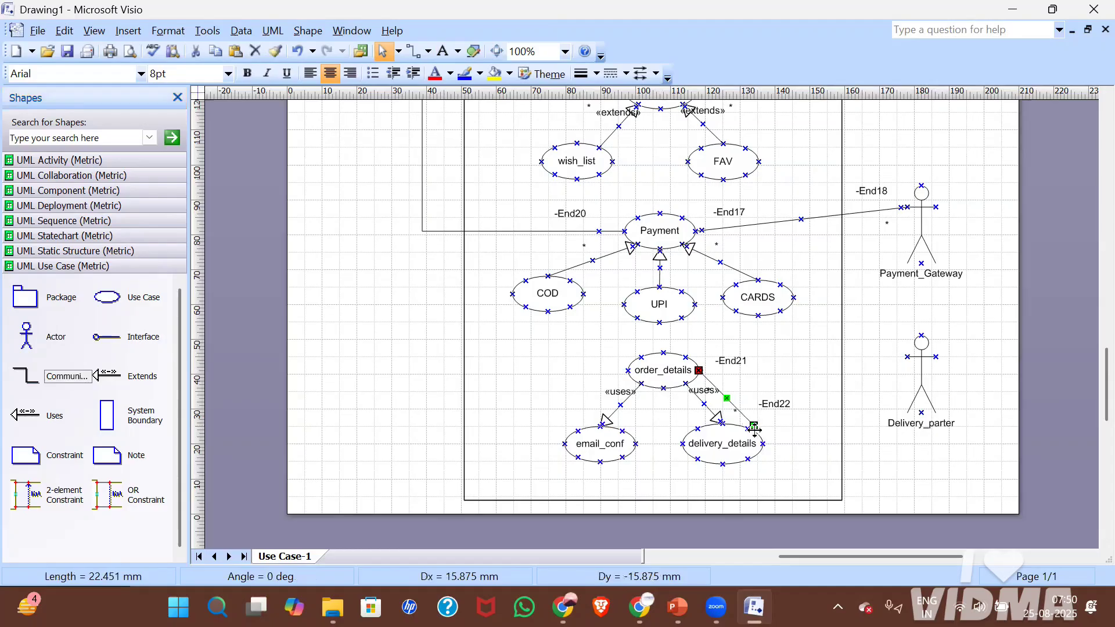
drag(843, 402, 907, 357)
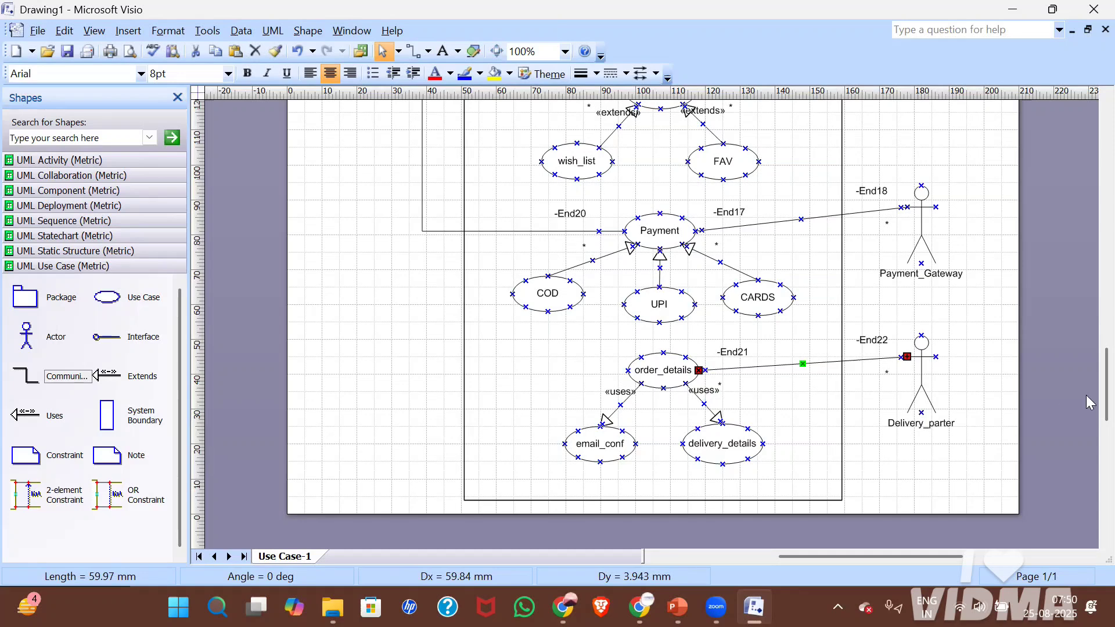
scroll(1090, 379, up, 1)
scroll(1090, 378, up, 3)
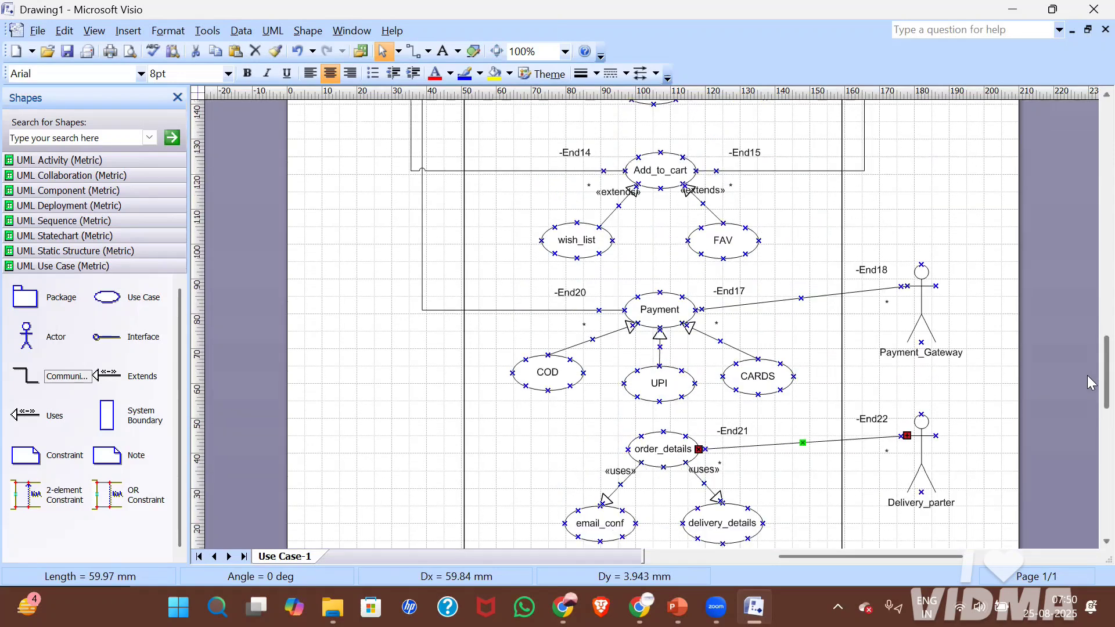
drag(70, 378, 605, 427)
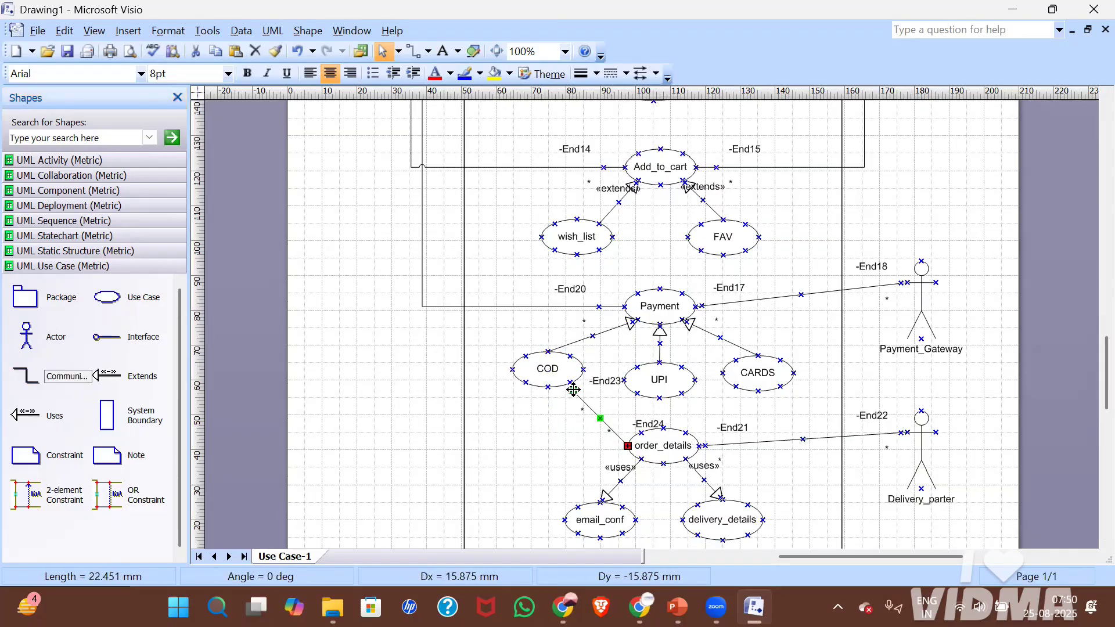
drag(573, 389, 413, 129)
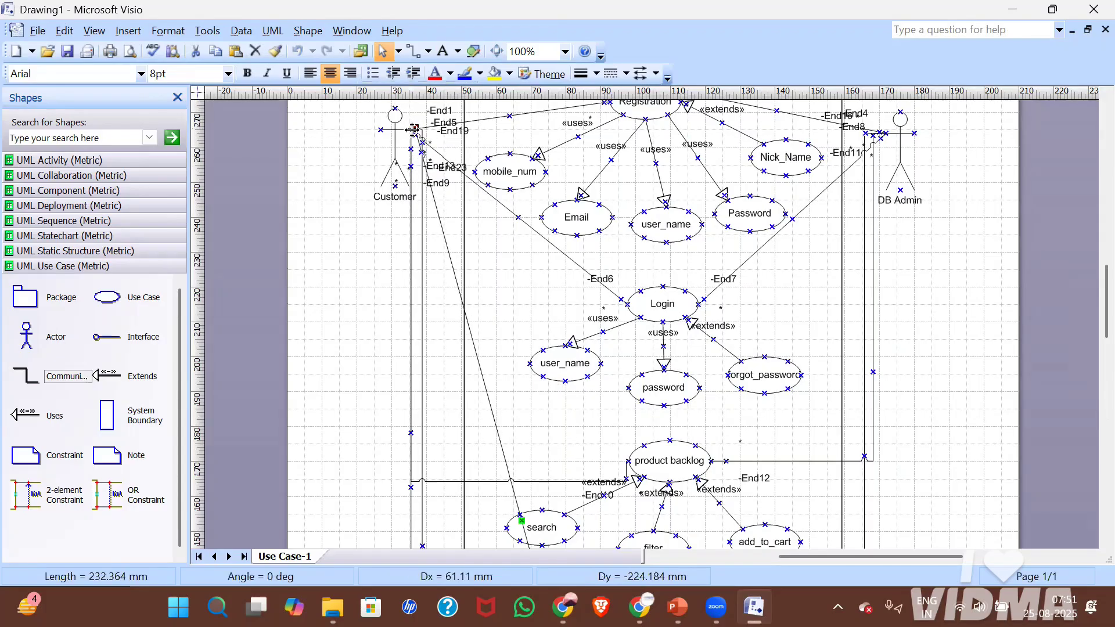
Change the connector between Customer and order_details to a right-angle connector.
right_click(459, 299)
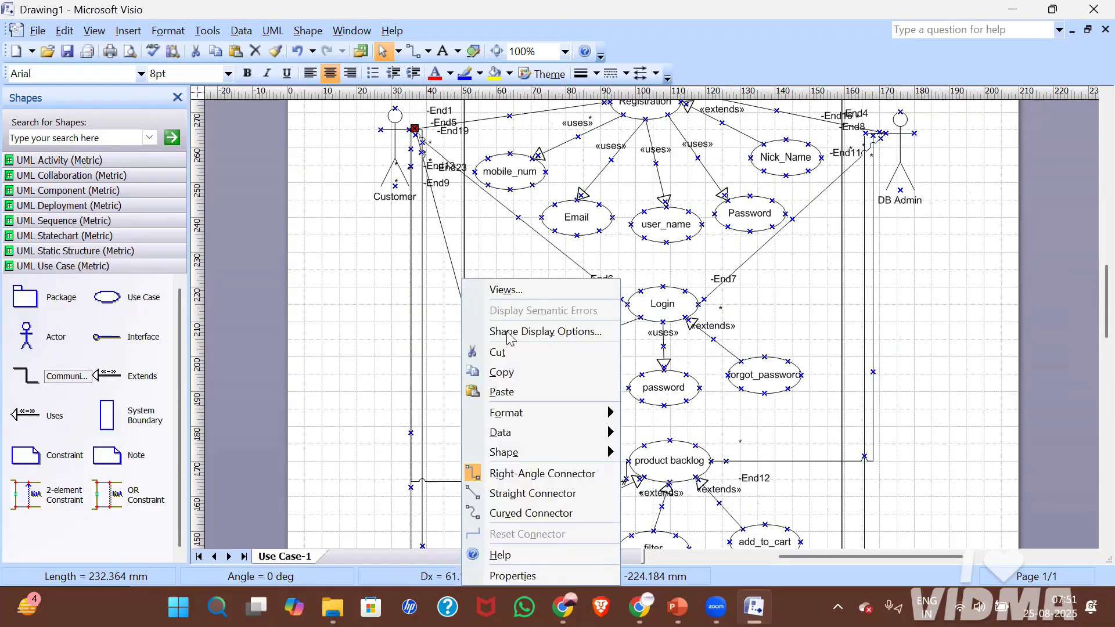
click(585, 473)
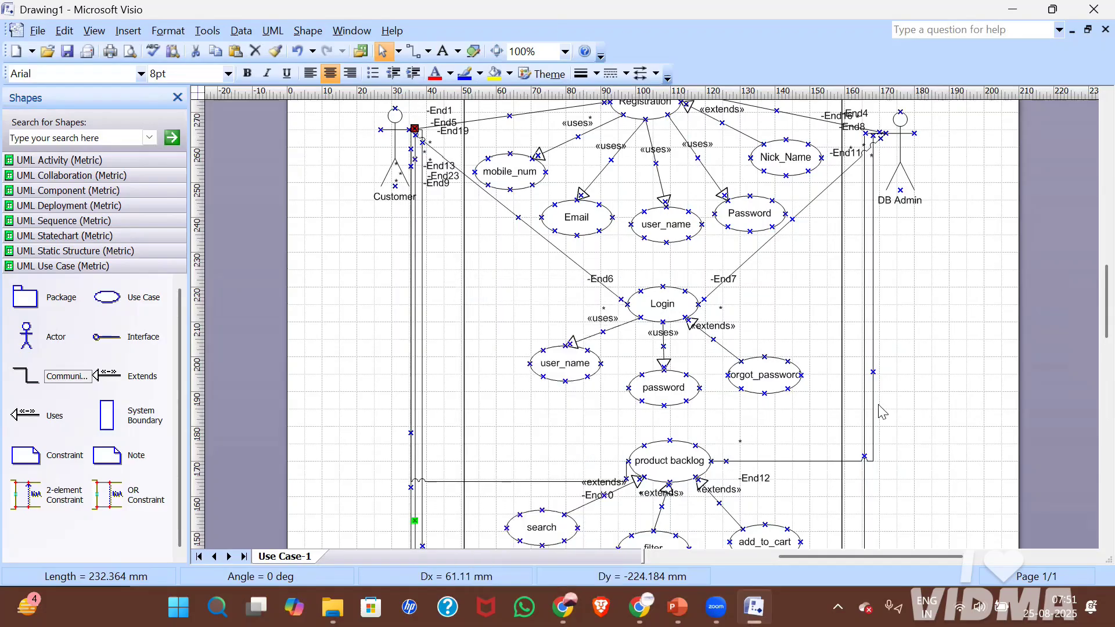
scroll(1021, 377, up, 5)
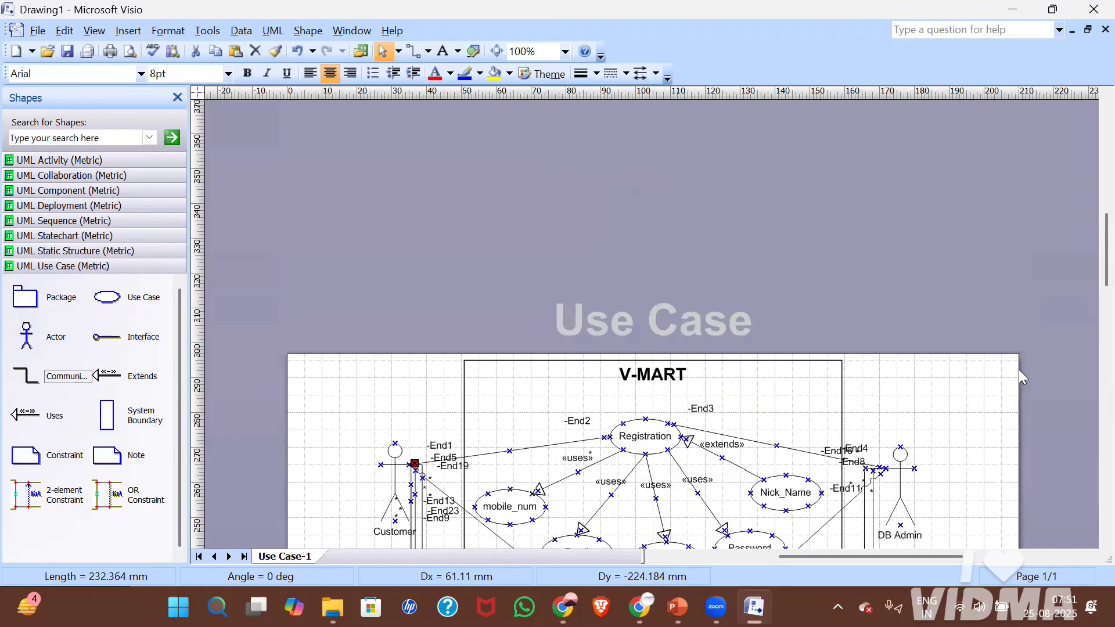
scroll(1089, 261, down, 8)
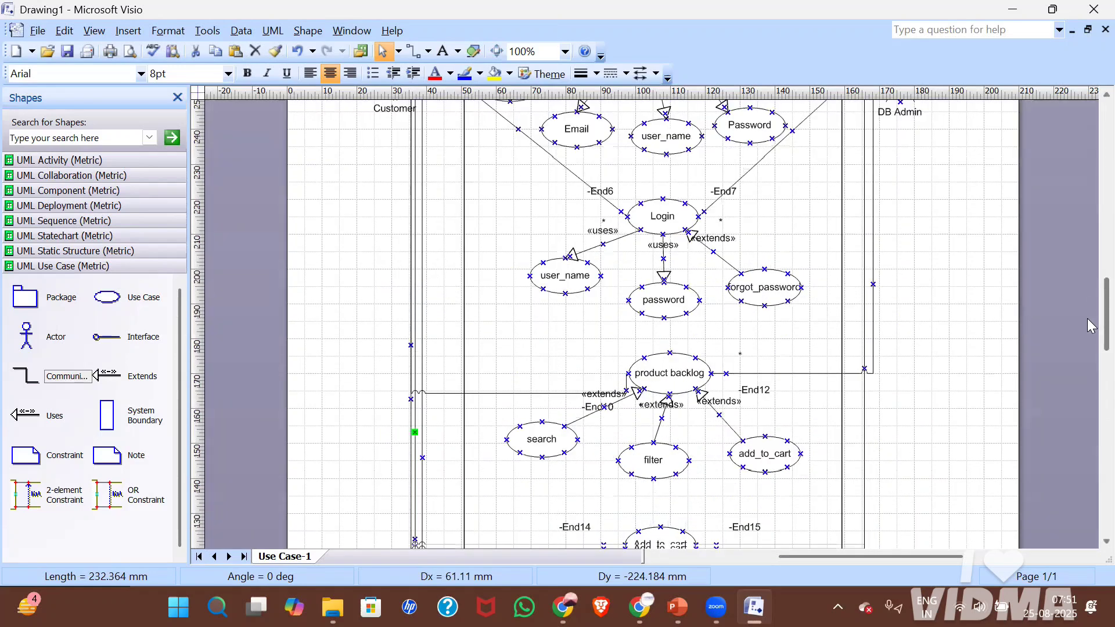
Add an actor named manufacturer outside the system boundary, on the Customer side and level with the product backlog use case.
scroll(1089, 328, up, 1)
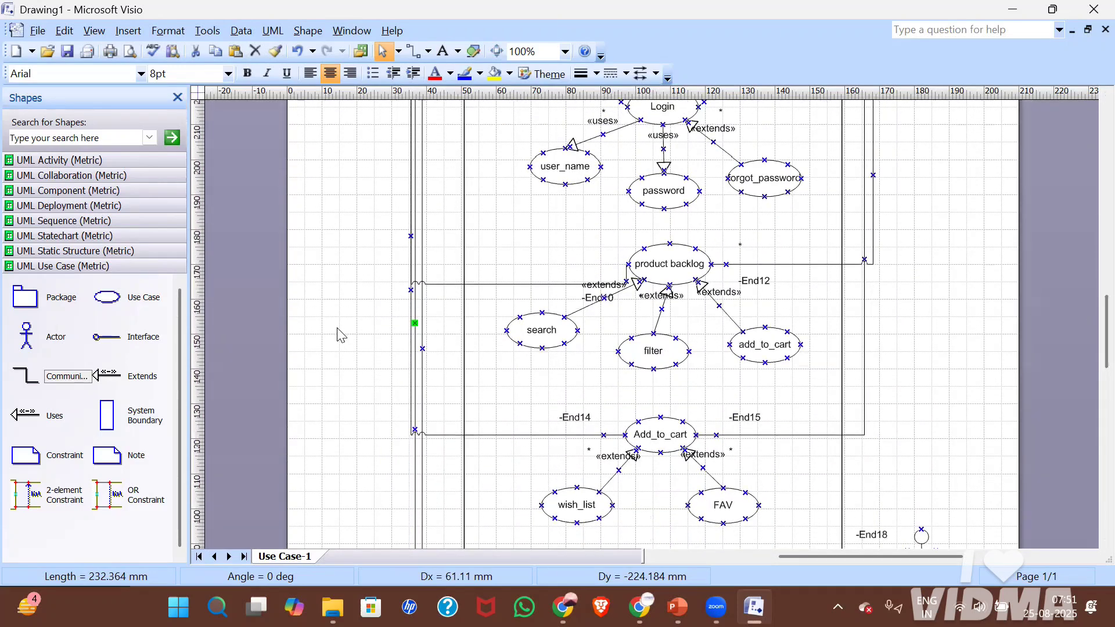
drag(42, 337, 371, 263)
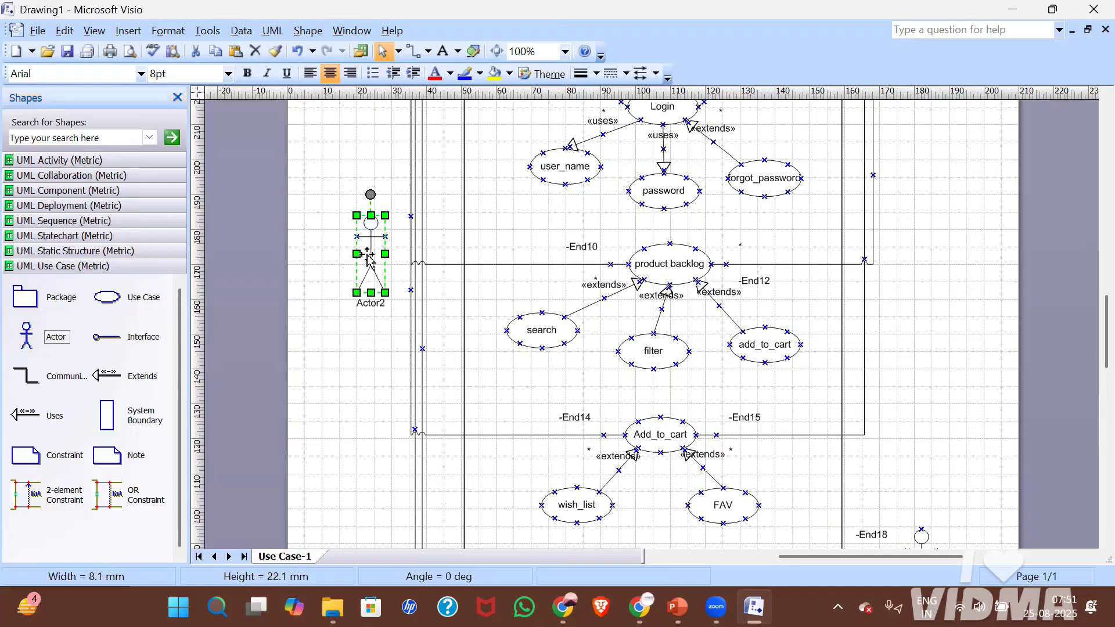
double_click(371, 262)
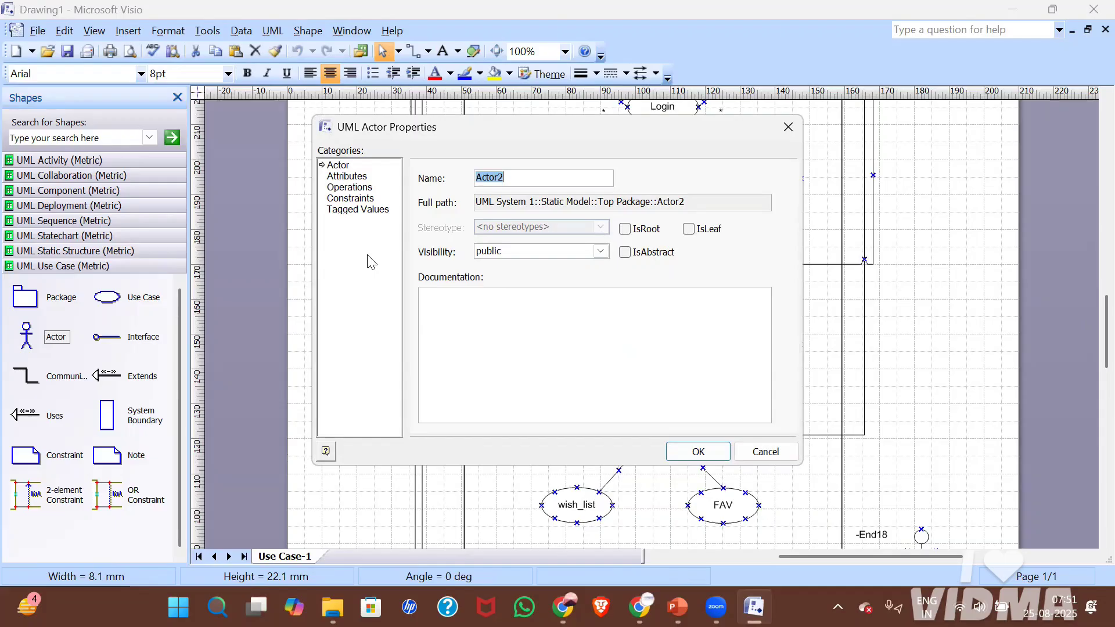
text(manufacturer)
key(Return)
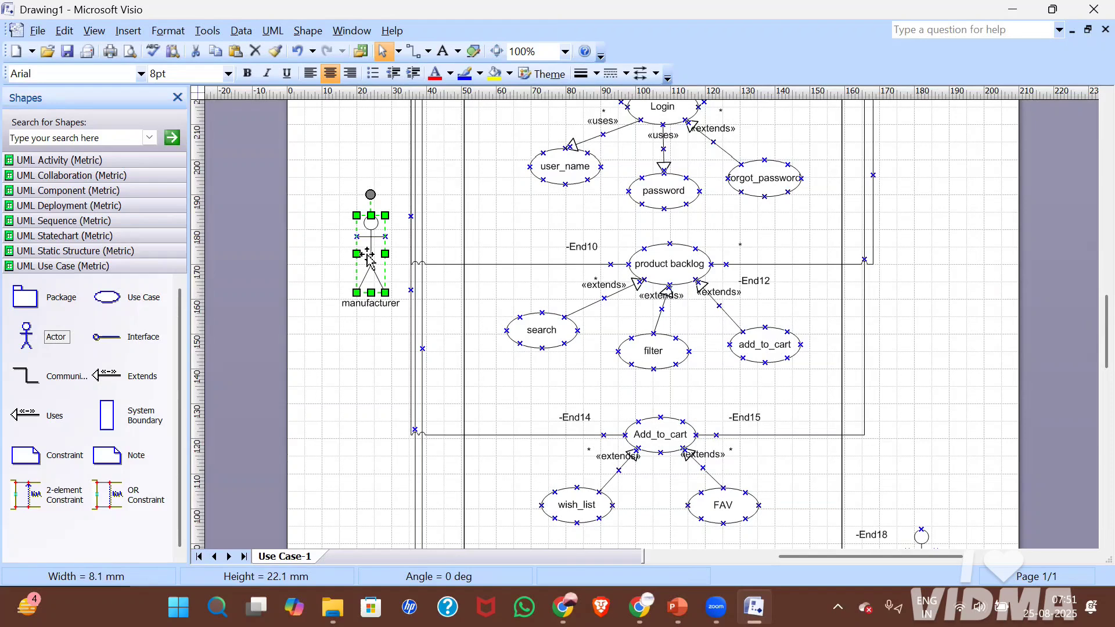
click(376, 347)
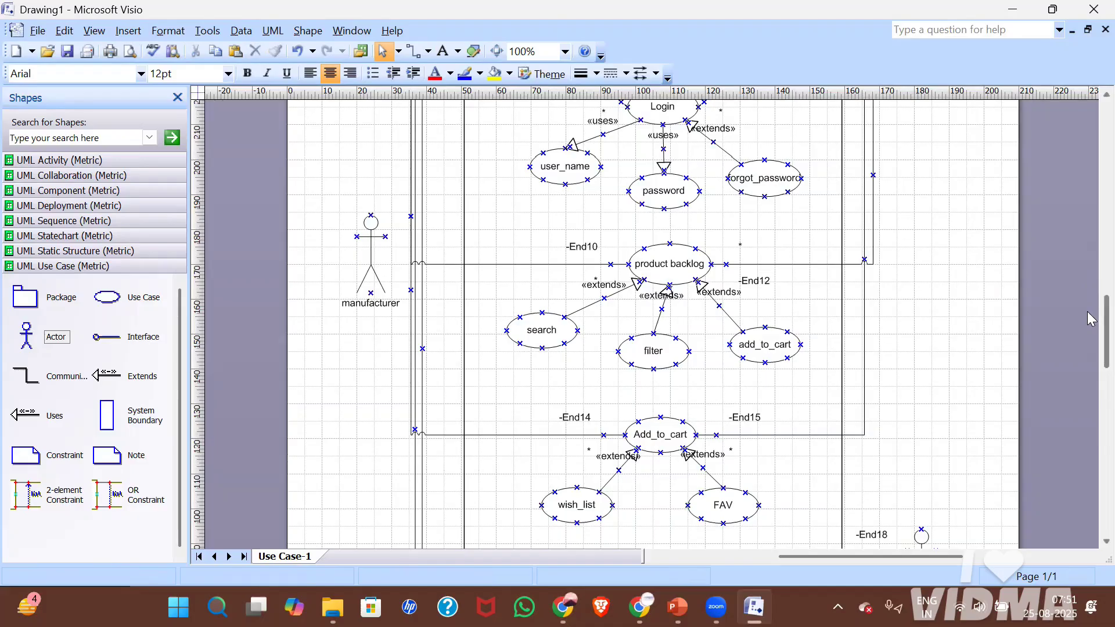
Nudge the Customer actor slightly to the left, away from the system boundary.
drag(1087, 312, 1087, 273)
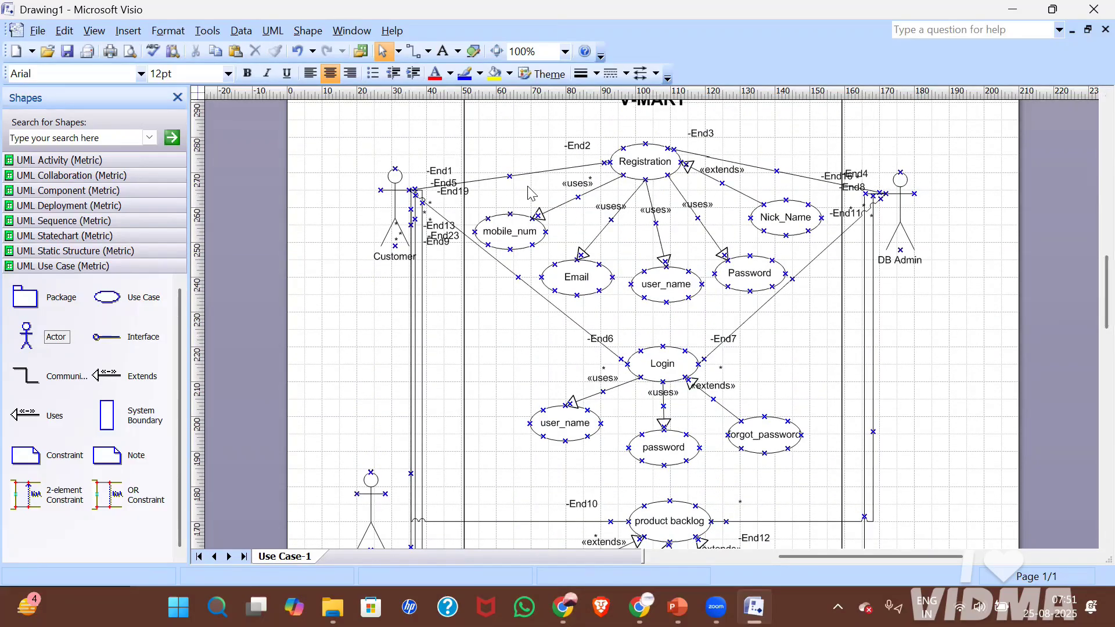
click(400, 190)
key(Left)
key(Left)
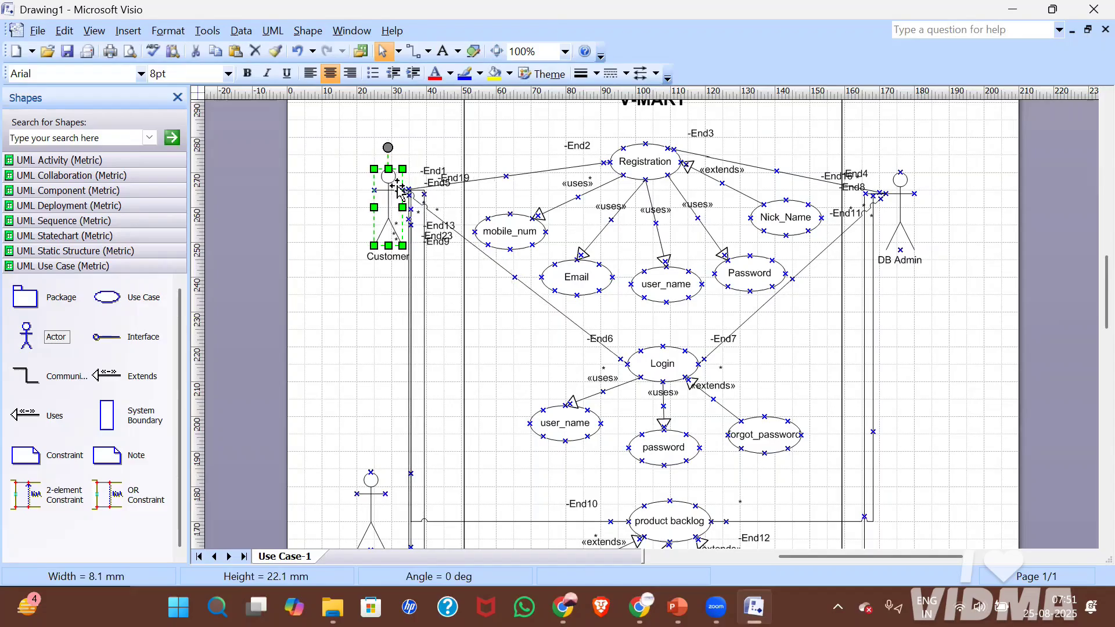
click(358, 233)
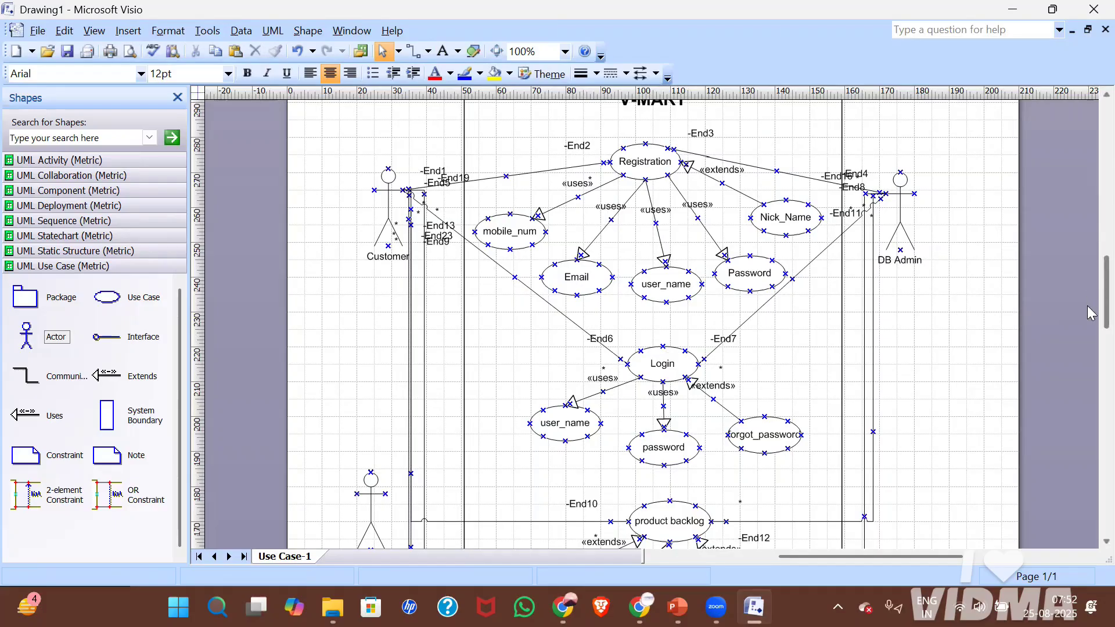
scroll(1090, 314, down, 6)
drag(1087, 336, 1087, 335)
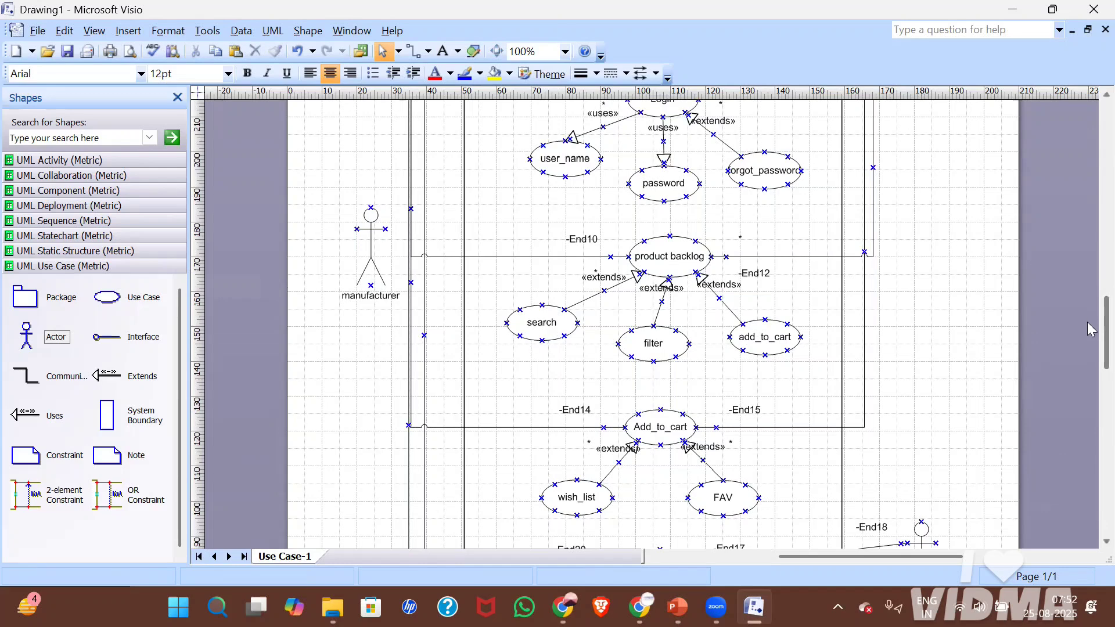
scroll(1091, 331, up, 5)
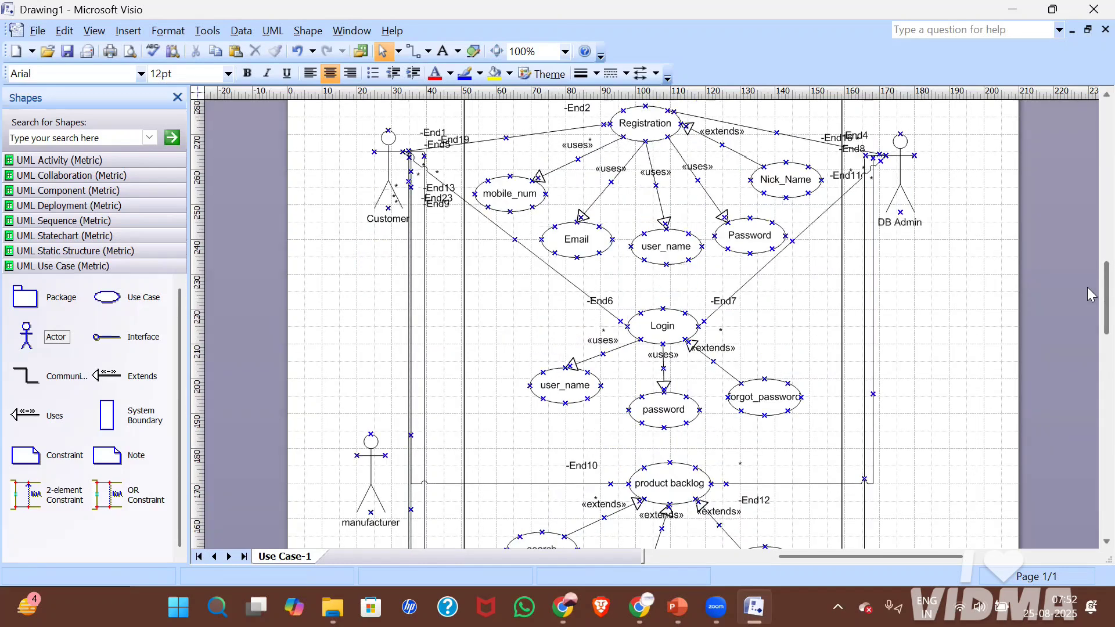
drag(1087, 299, 1088, 294)
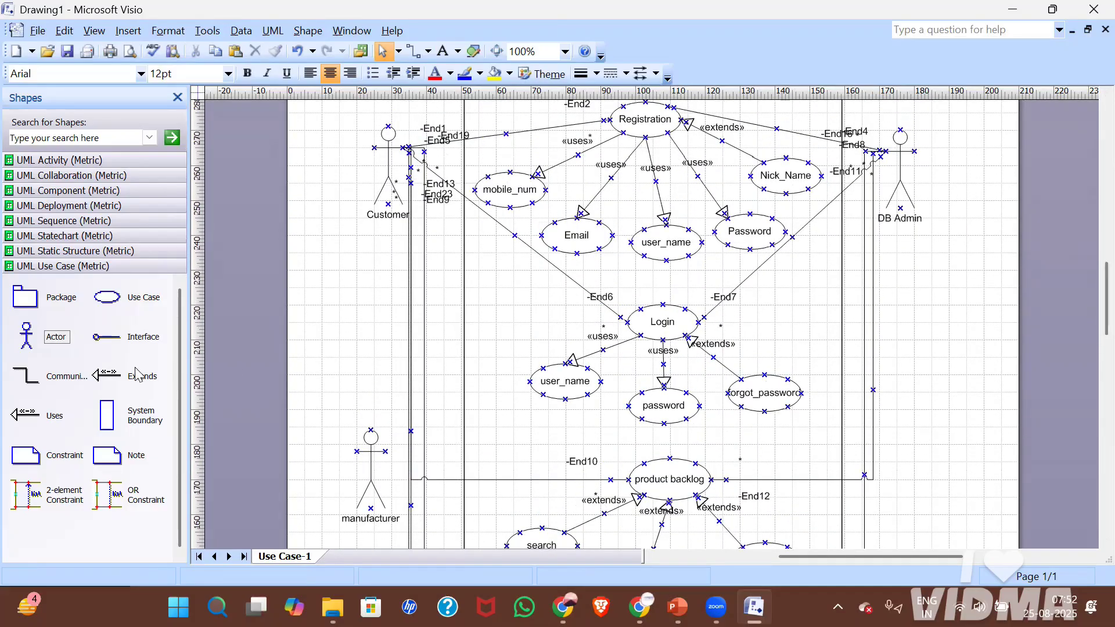
drag(126, 343, 375, 353)
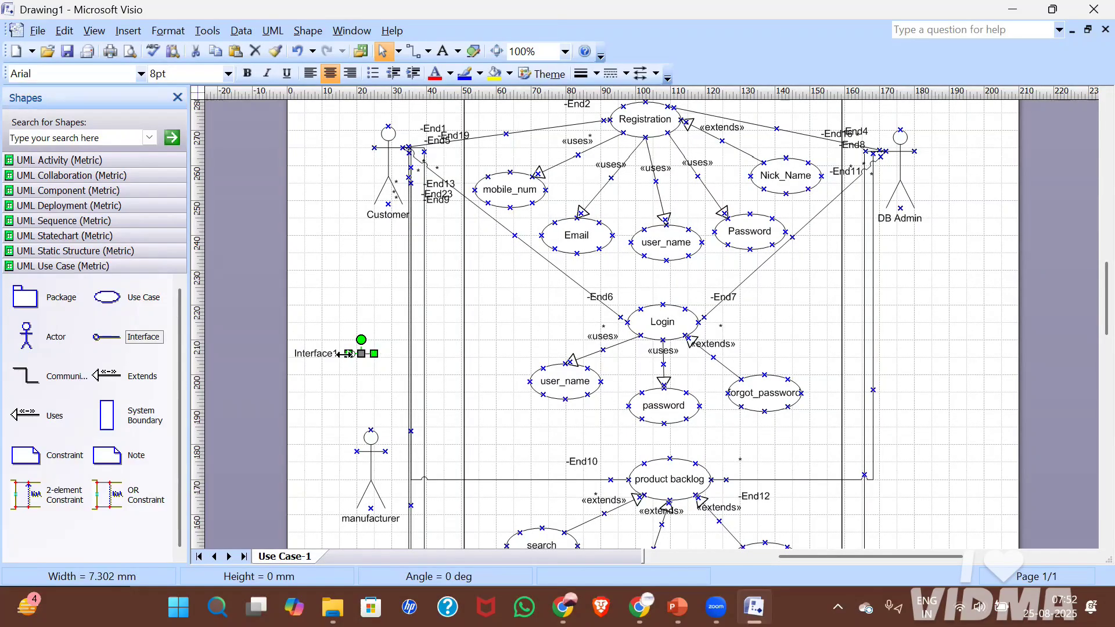
mouse_move(348, 354)
mouse_down()
mouse_move(361, 311)
mouse_move(296, 338)
mouse_move(301, 353)
mouse_move(383, 366)
mouse_move(346, 353)
mouse_up()
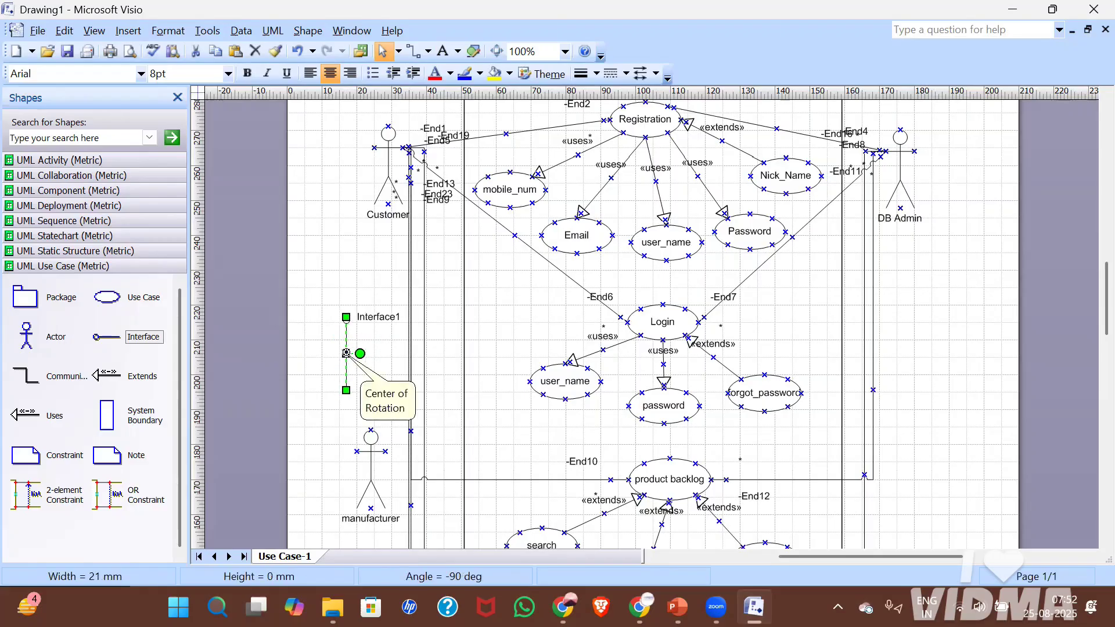
key(Right)
key(Right)
key(Right)
key(Right)
key(Right)
key(Right)
key(Right)
key(Right)
key(Right)
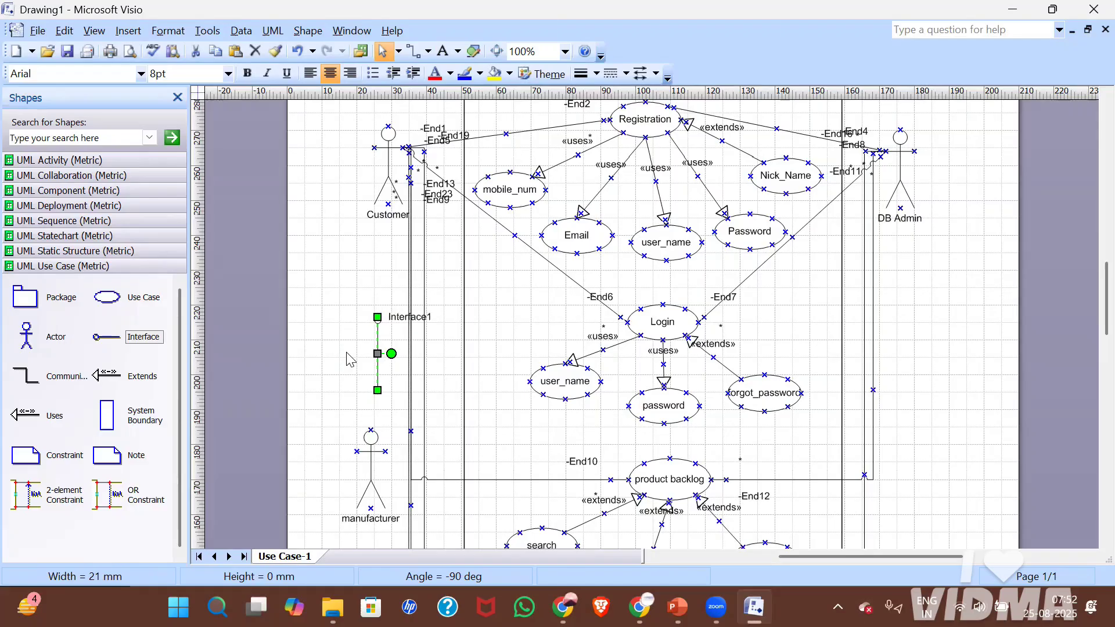
key(Delete)
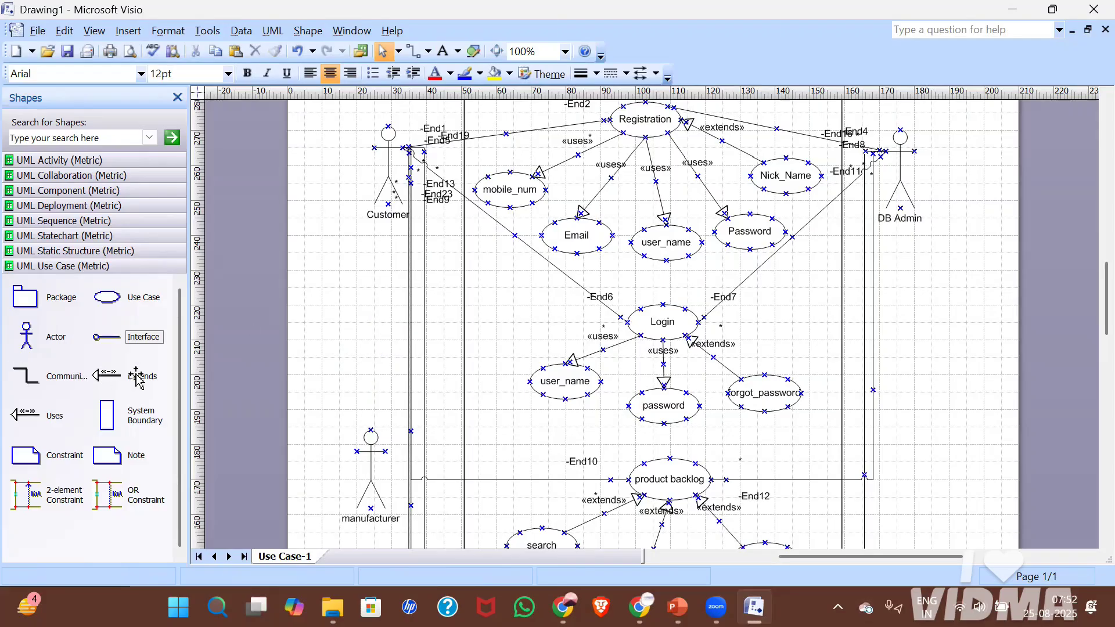
Draw a vertical Extends connector about 41 mm long from above manufacturer toward Customer, and set its stereotype to inherits.
drag(132, 377, 374, 413)
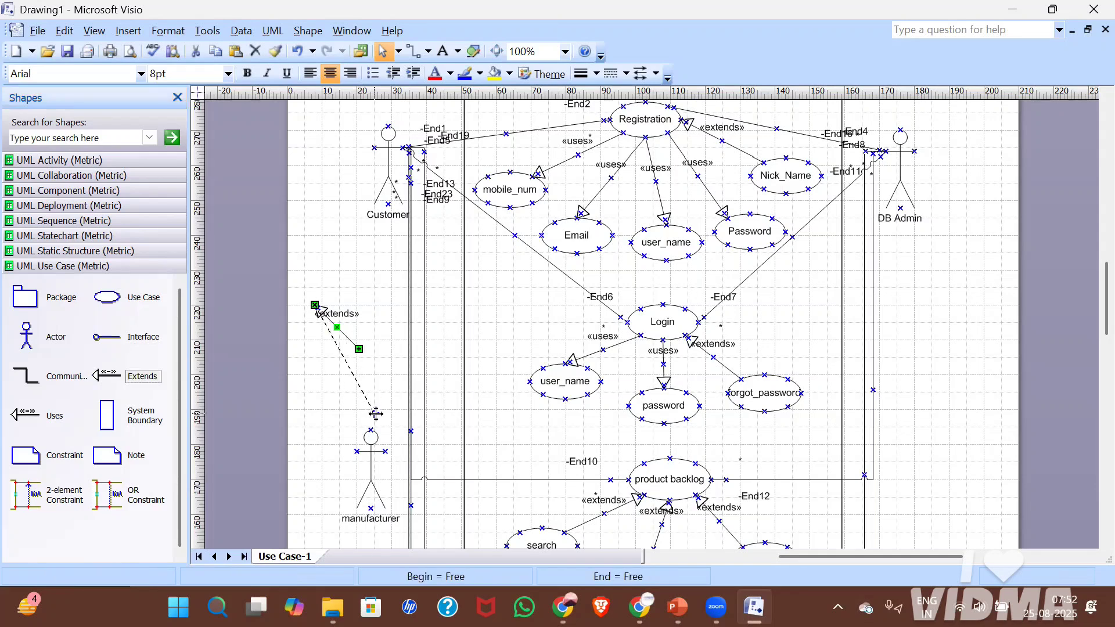
drag(314, 307, 374, 270)
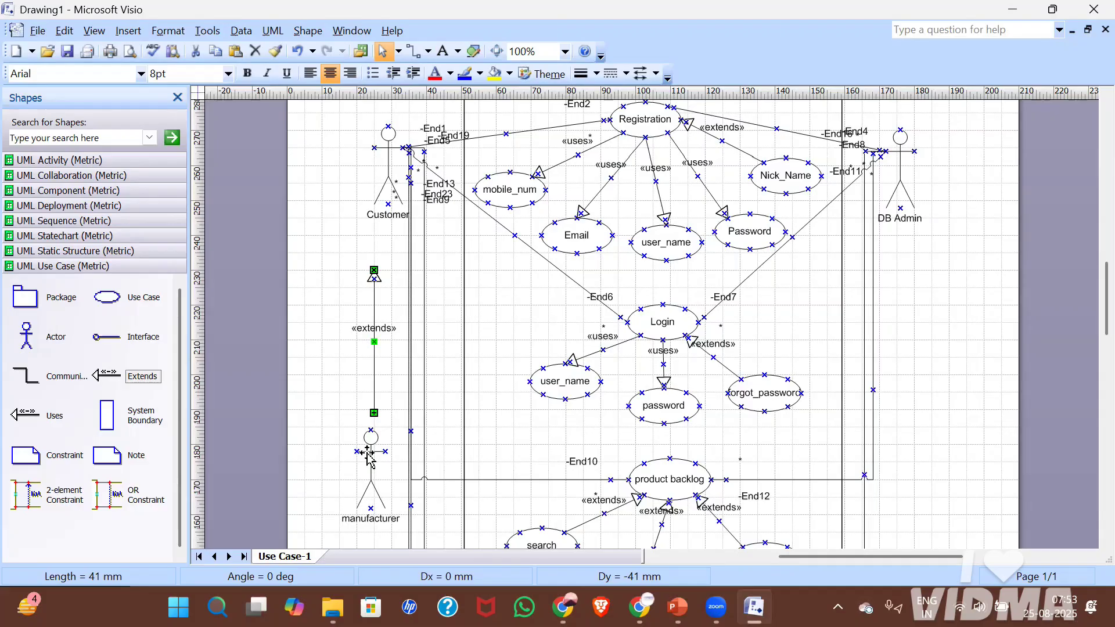
double_click(371, 328)
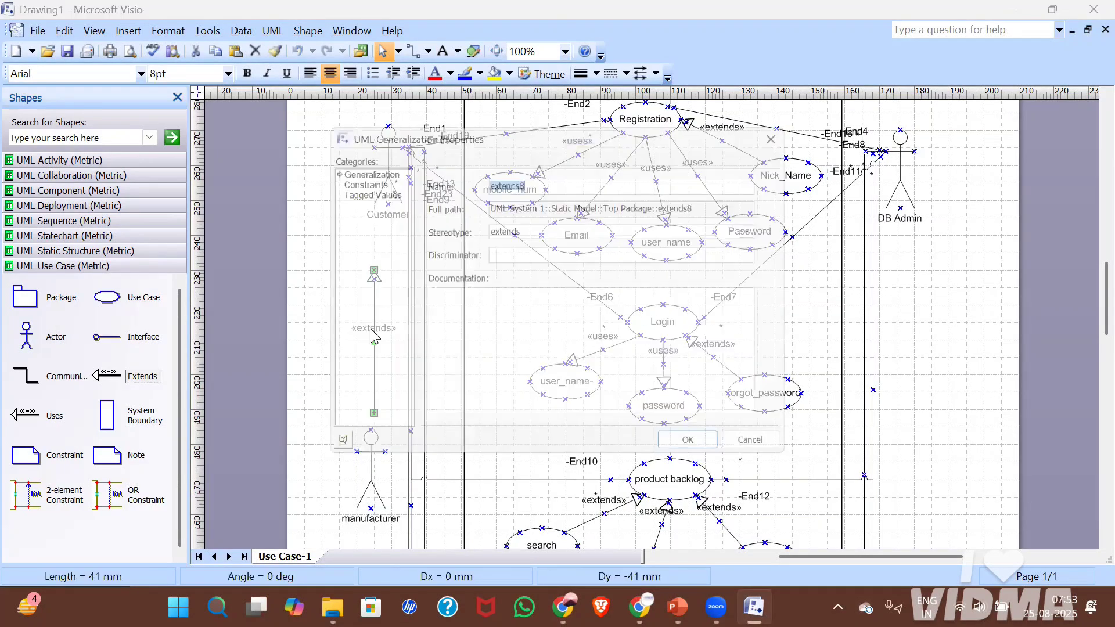
click(644, 227)
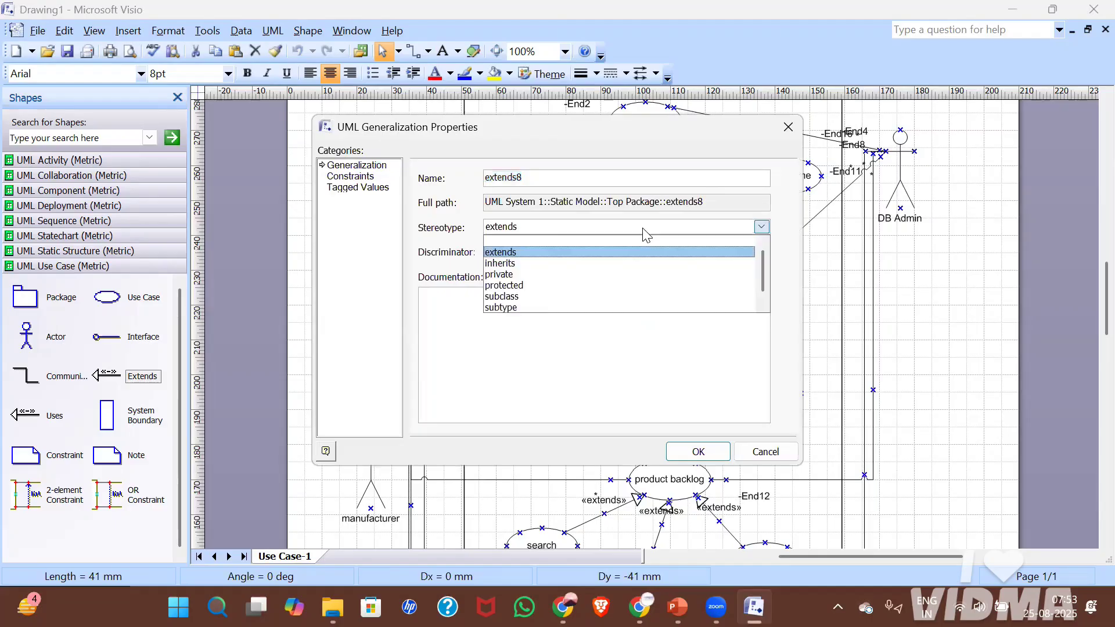
click(609, 264)
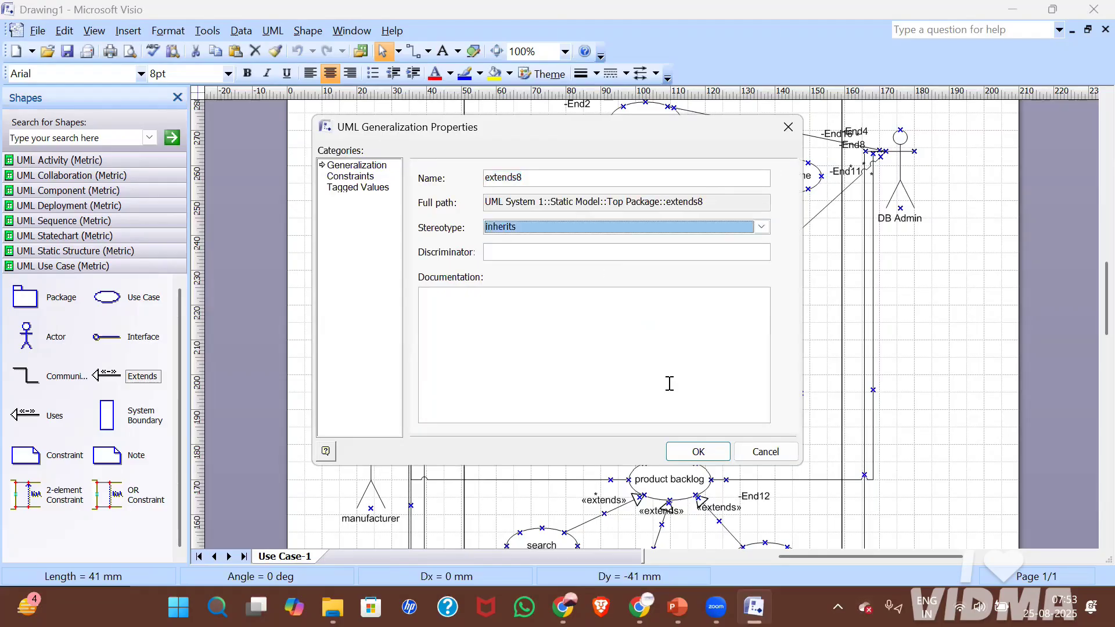
click(703, 453)
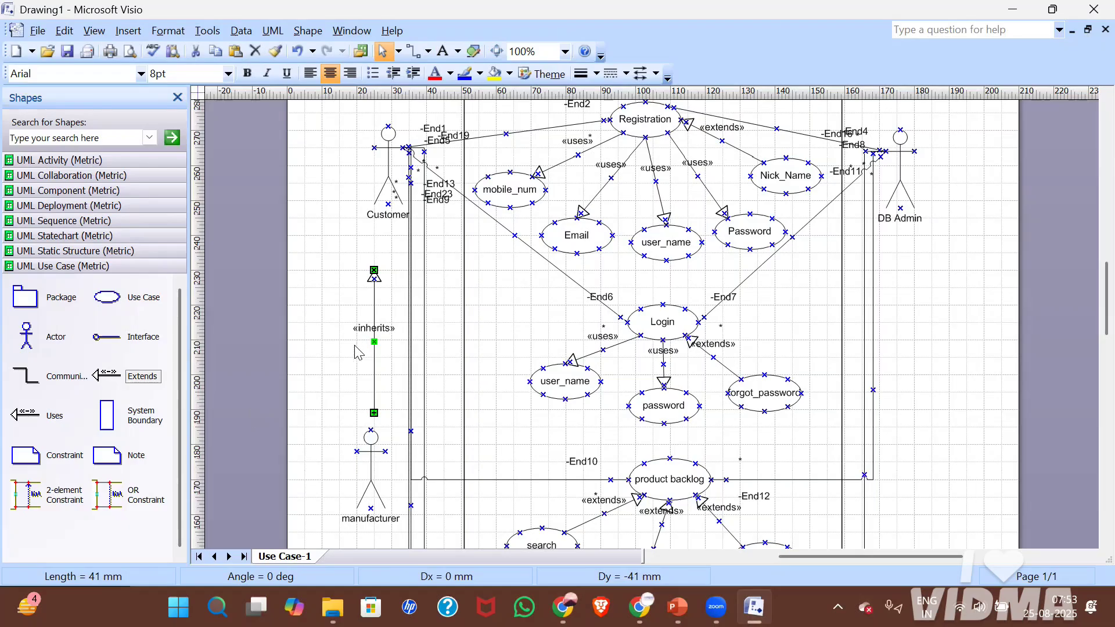
click(309, 366)
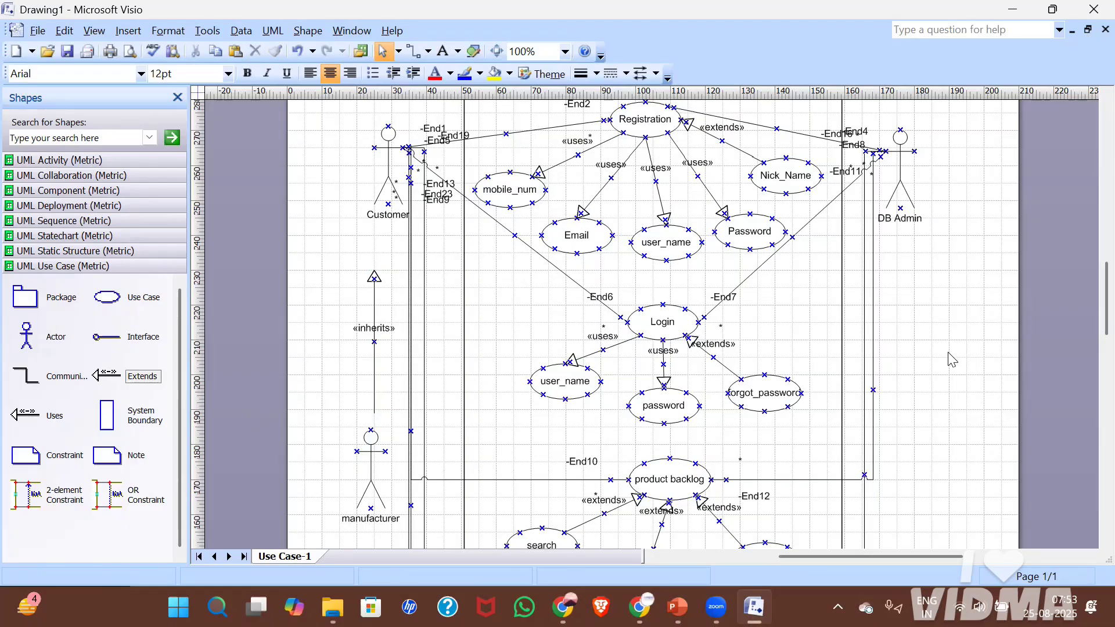
Set the zoom to 75% and review the whole V-MART use case diagram from Registration down to order_details.
click(565, 53)
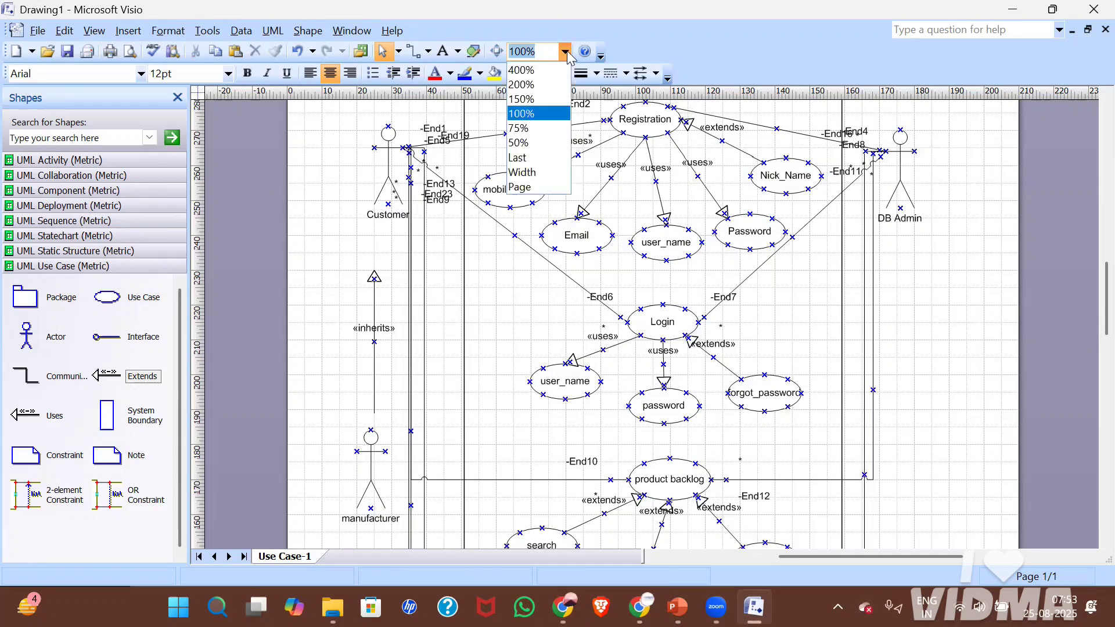
click(538, 126)
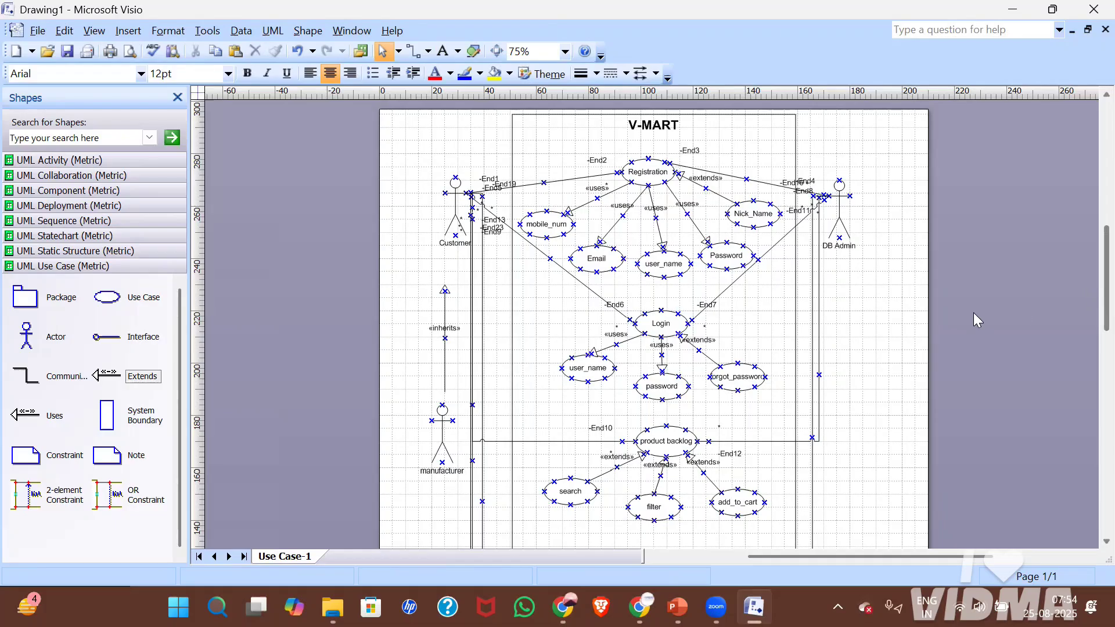
scroll(973, 313, down, 1)
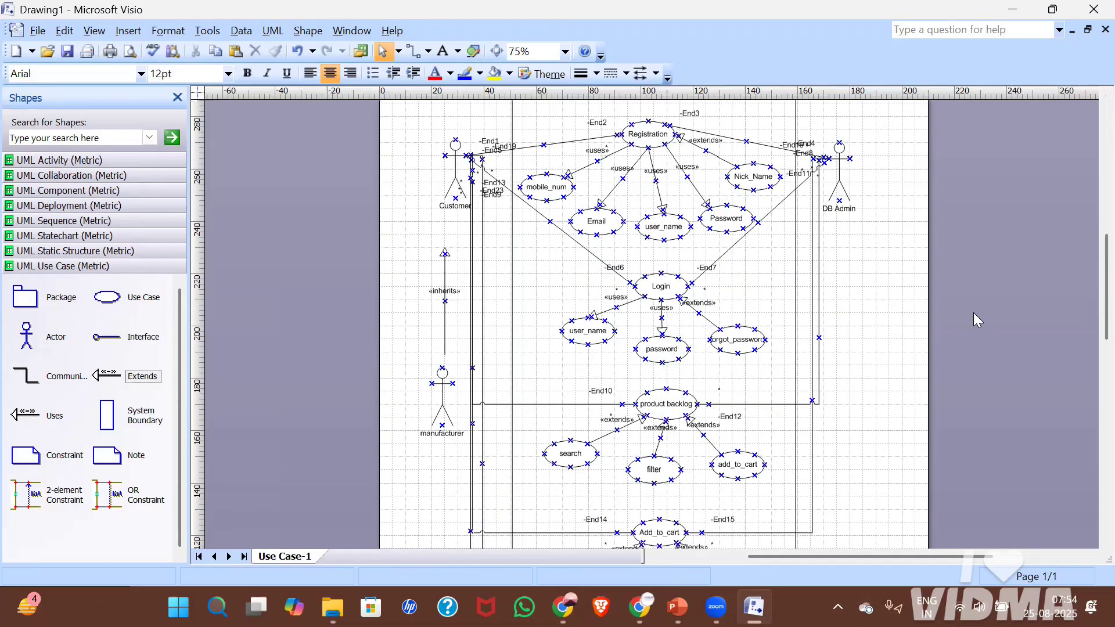
scroll(973, 314, down, 2)
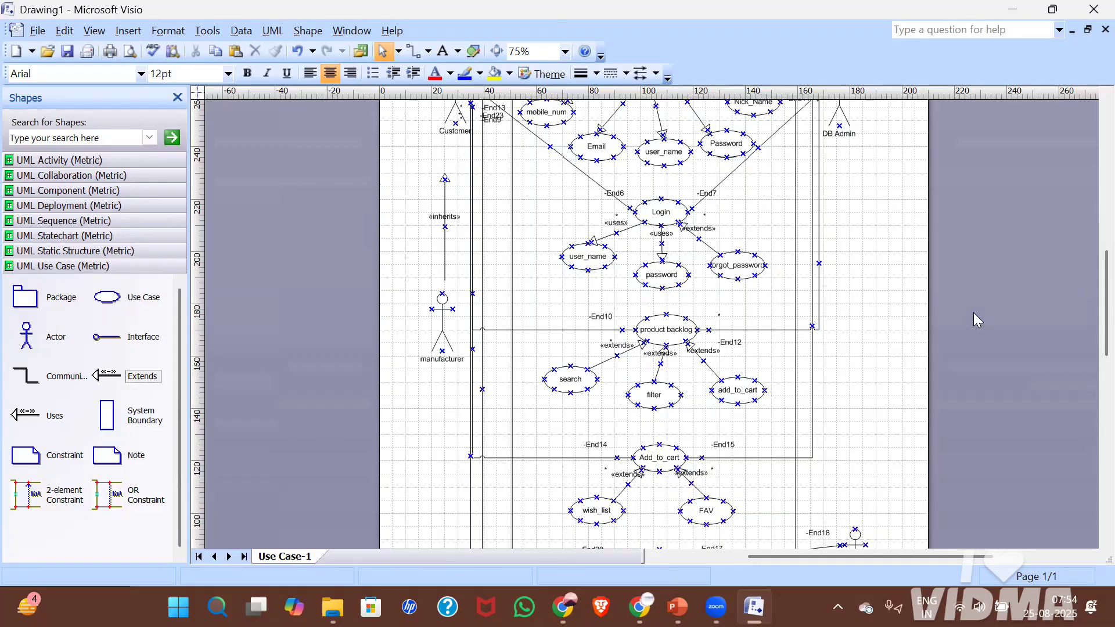
scroll(973, 321, down, 3)
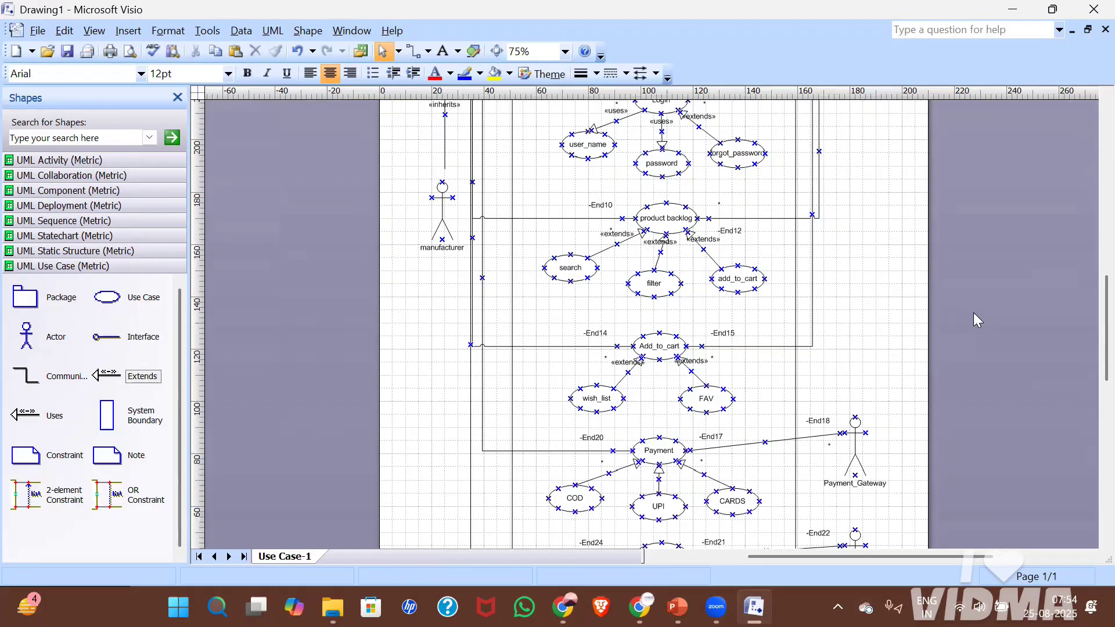
scroll(974, 314, down, 3)
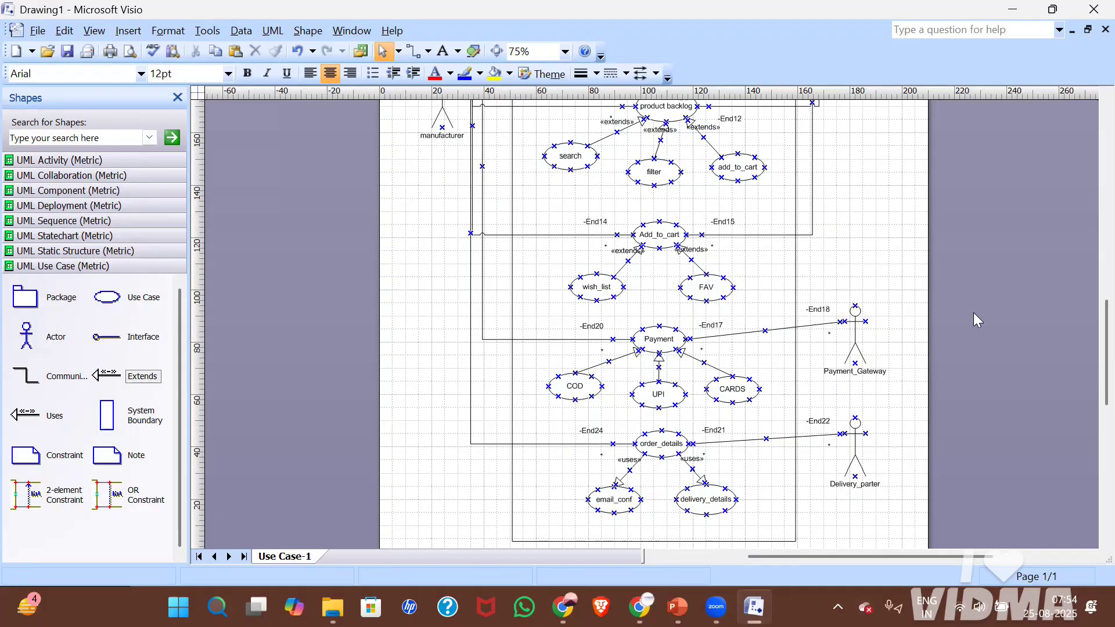
scroll(973, 313, down, 2)
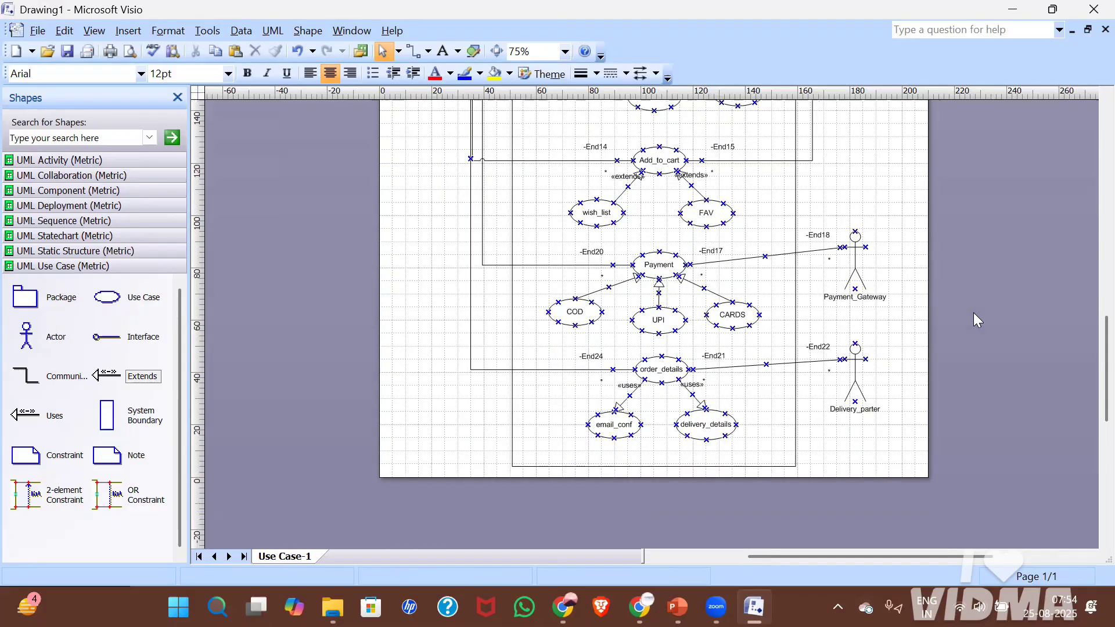
scroll(1087, 372, up, 8)
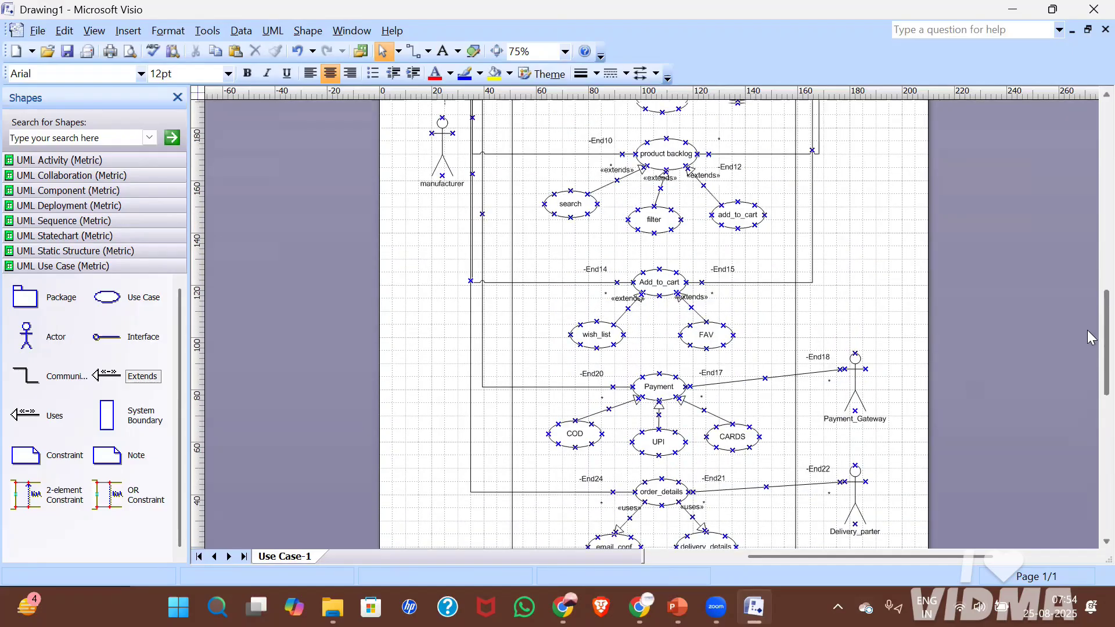
scroll(1090, 301, up, 4)
scroll(1090, 301, down, 3)
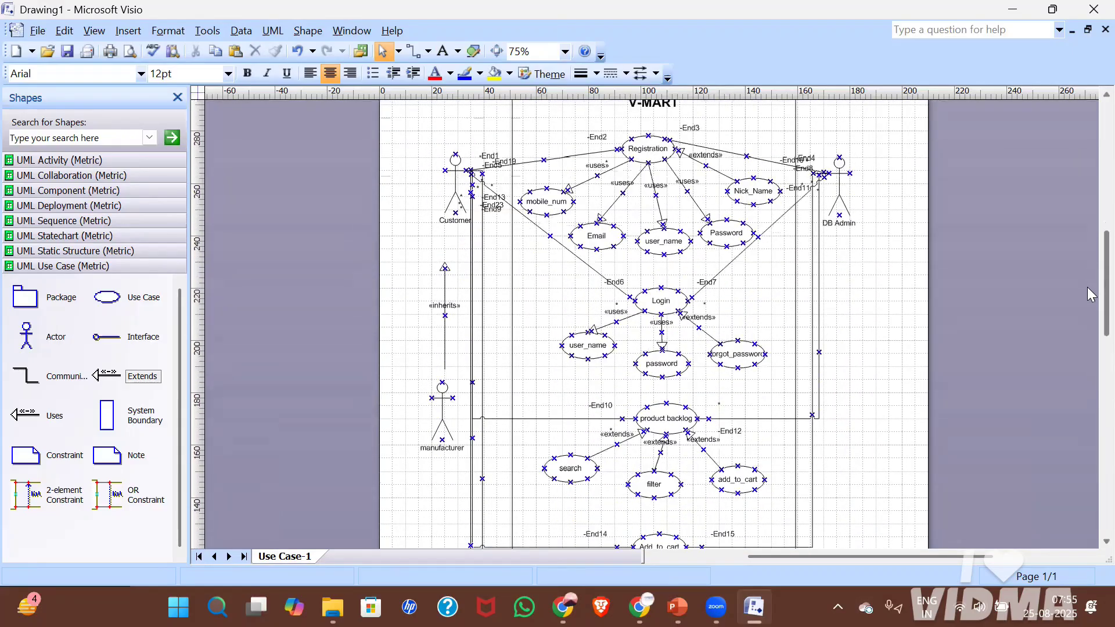
scroll(1088, 277, up, 2)
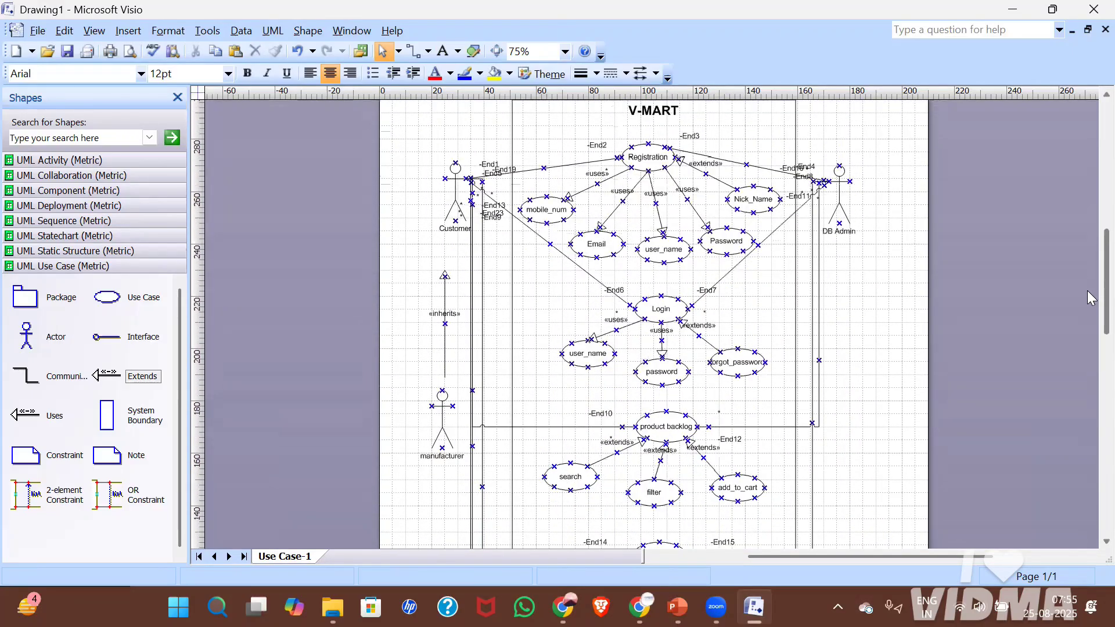
scroll(1089, 319, down, 6)
scroll(1088, 371, down, 6)
scroll(1088, 349, up, 5)
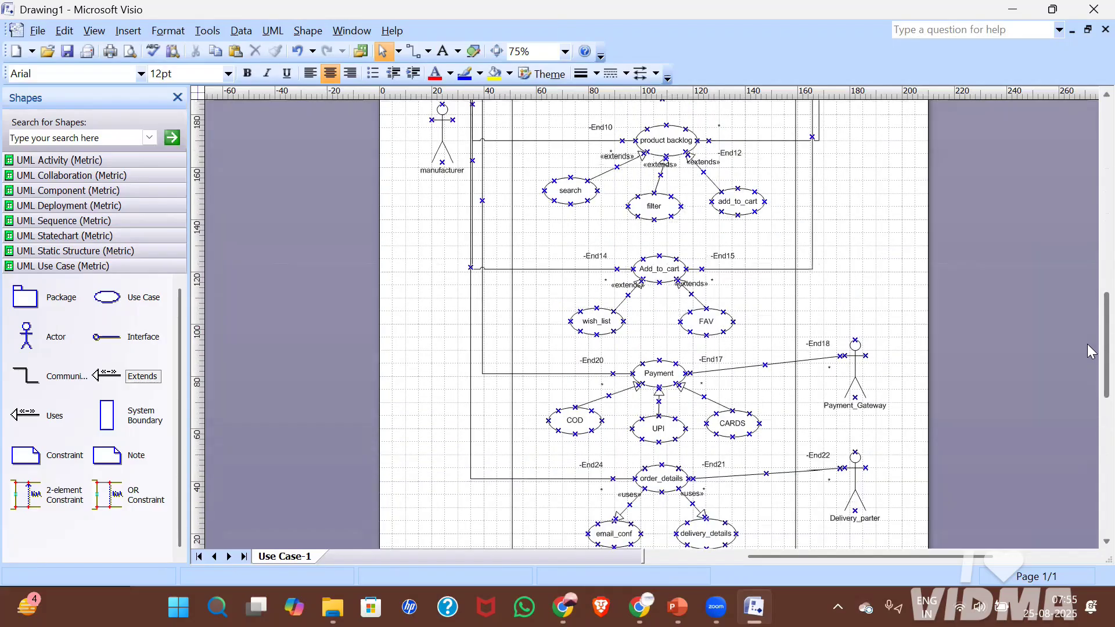
Insert a foreground page named Registeration after the Use Case-1 page.
right_click(290, 559)
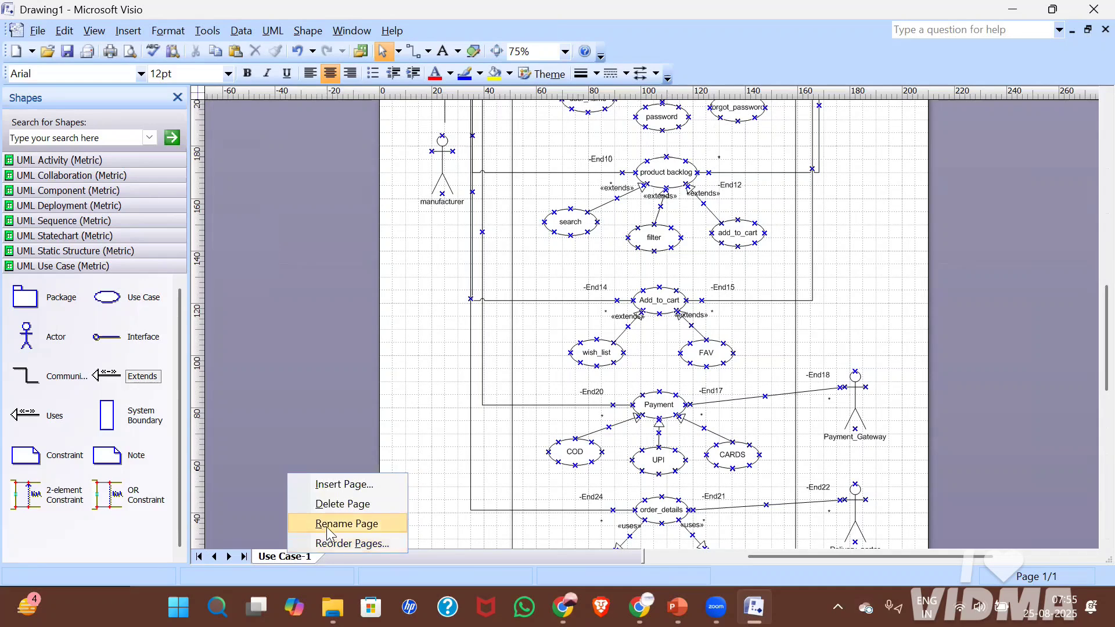
click(352, 487)
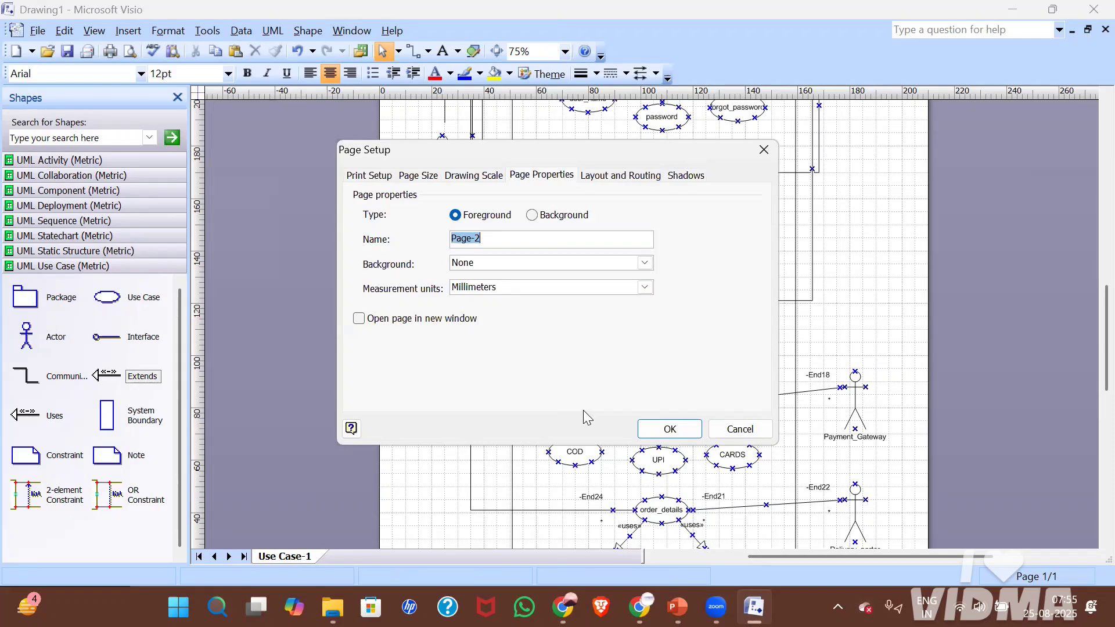
text(Registeration)
key(Return)
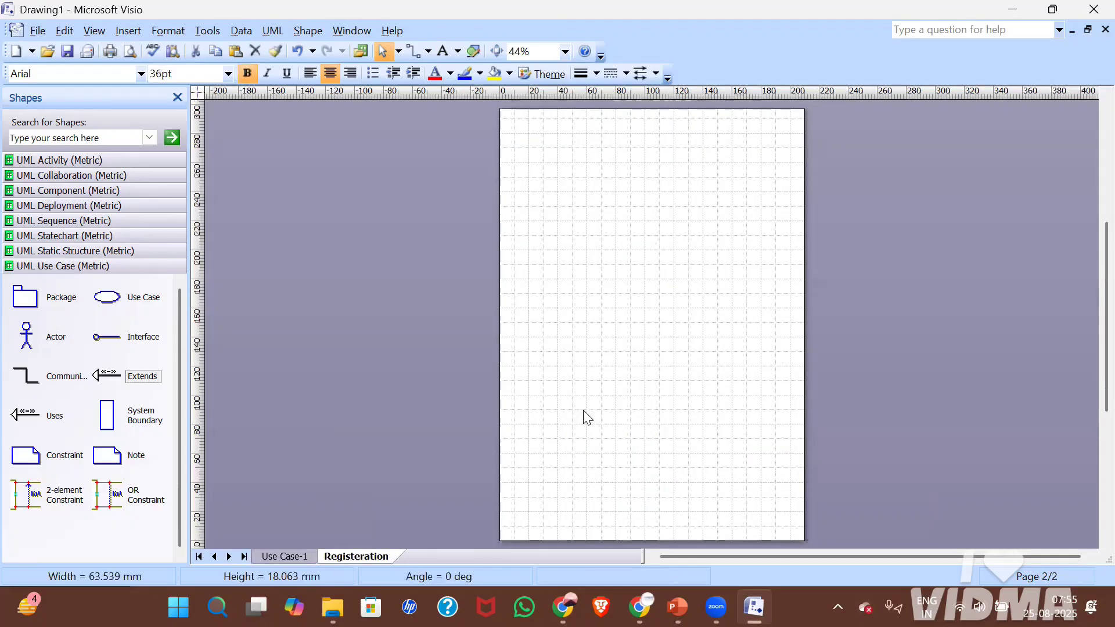
Set the zoom of the Registeration page to 100% and open the UML Activity stencil.
click(562, 51)
click(551, 113)
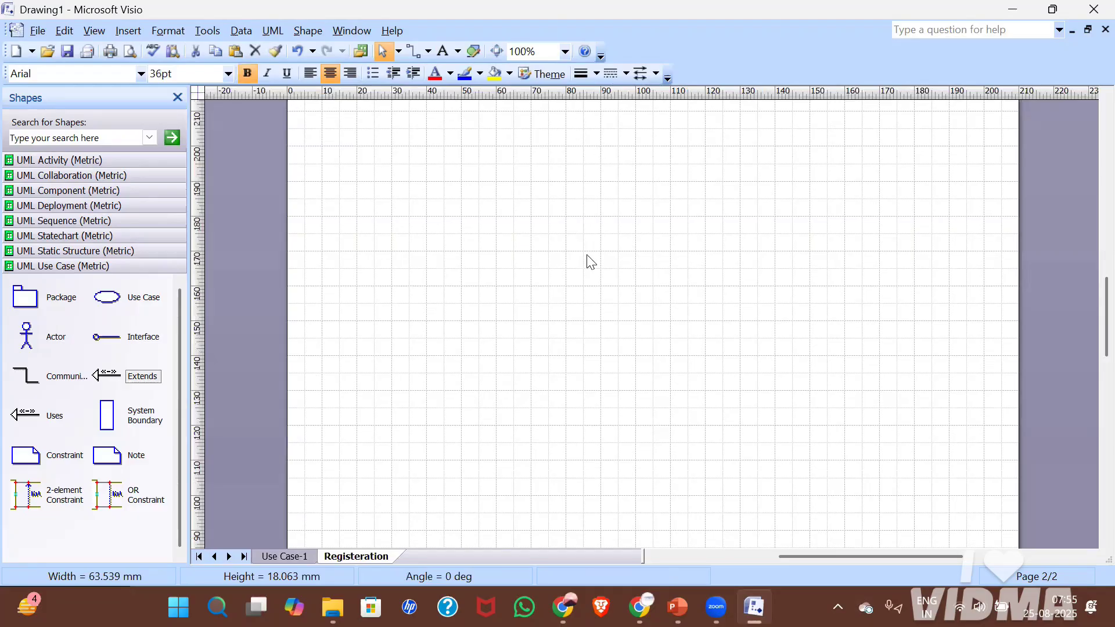
click(98, 160)
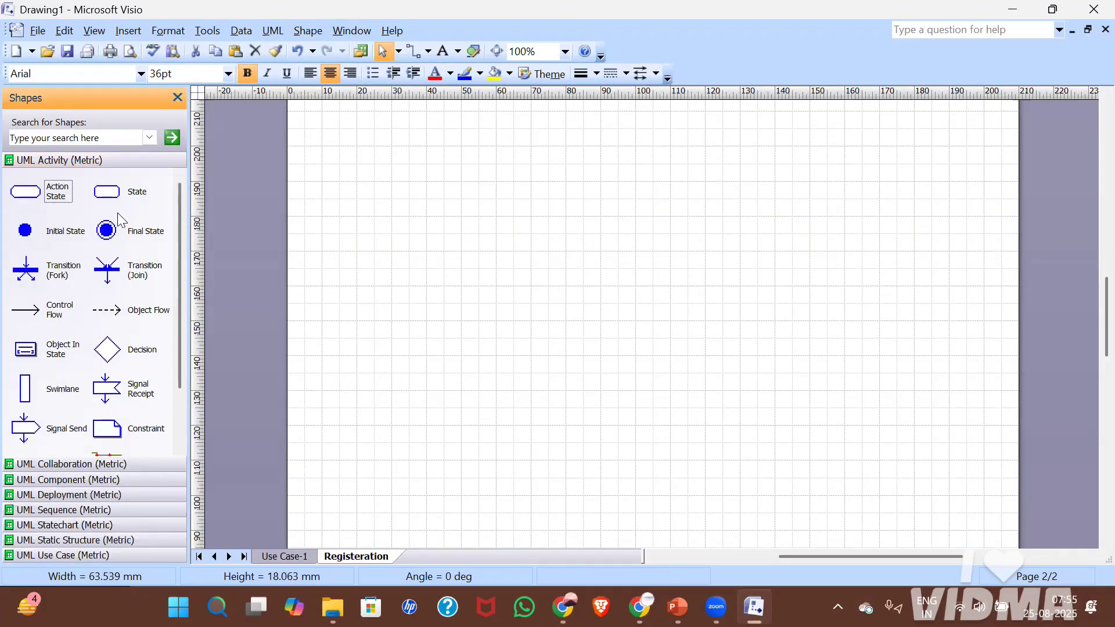
Place one sample each of action state, initial state, final state, fork, join, control flow and decision on the blank page.
drag(64, 203, 642, 216)
drag(56, 235, 426, 175)
drag(128, 232, 436, 234)
drag(68, 279, 526, 343)
drag(141, 272, 526, 397)
drag(42, 325, 690, 359)
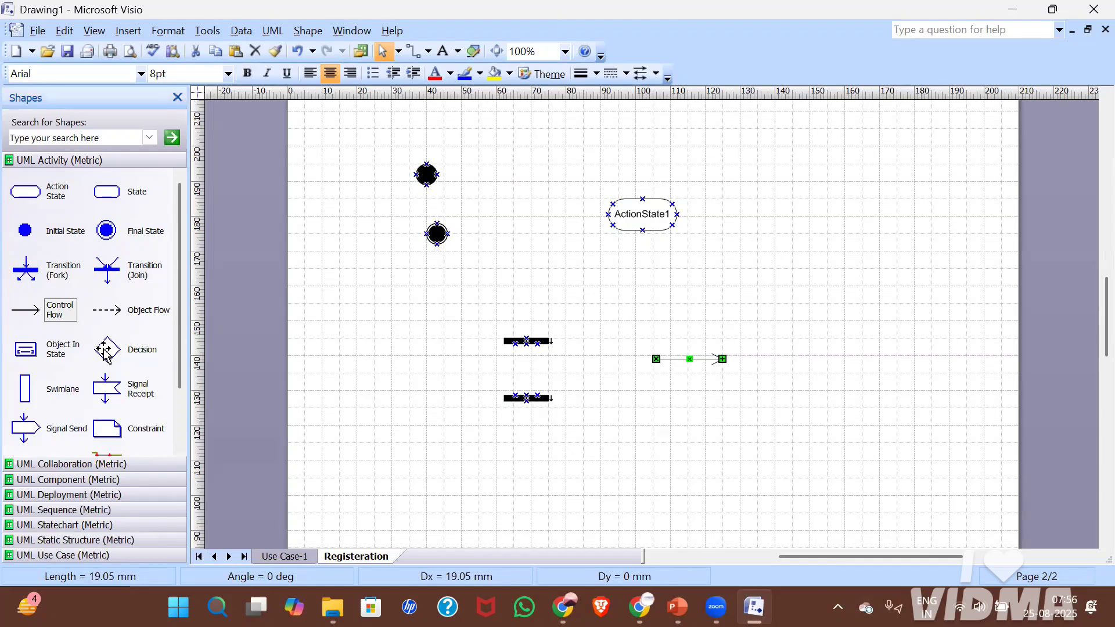
drag(106, 349, 733, 312)
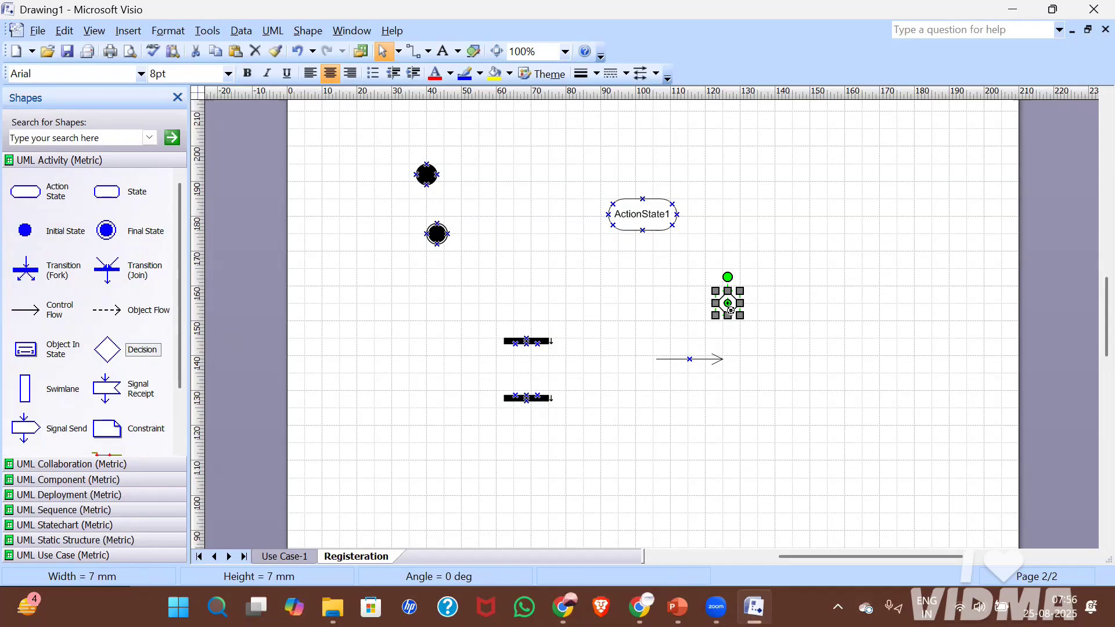
click(815, 313)
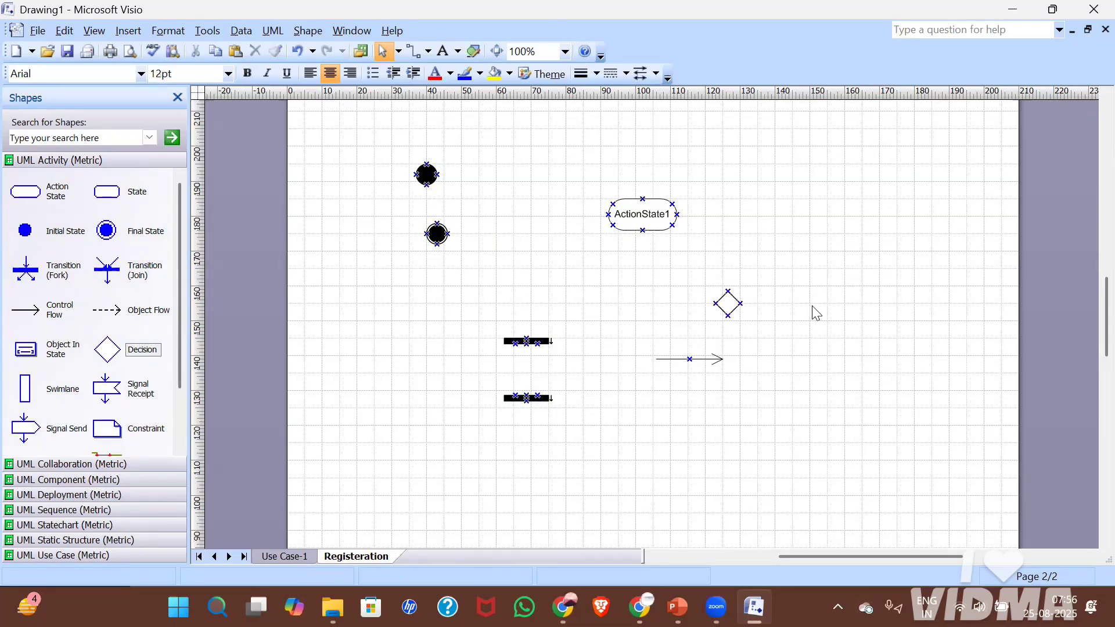
Delete all the sample activity shapes from the Registeration page.
click(731, 302)
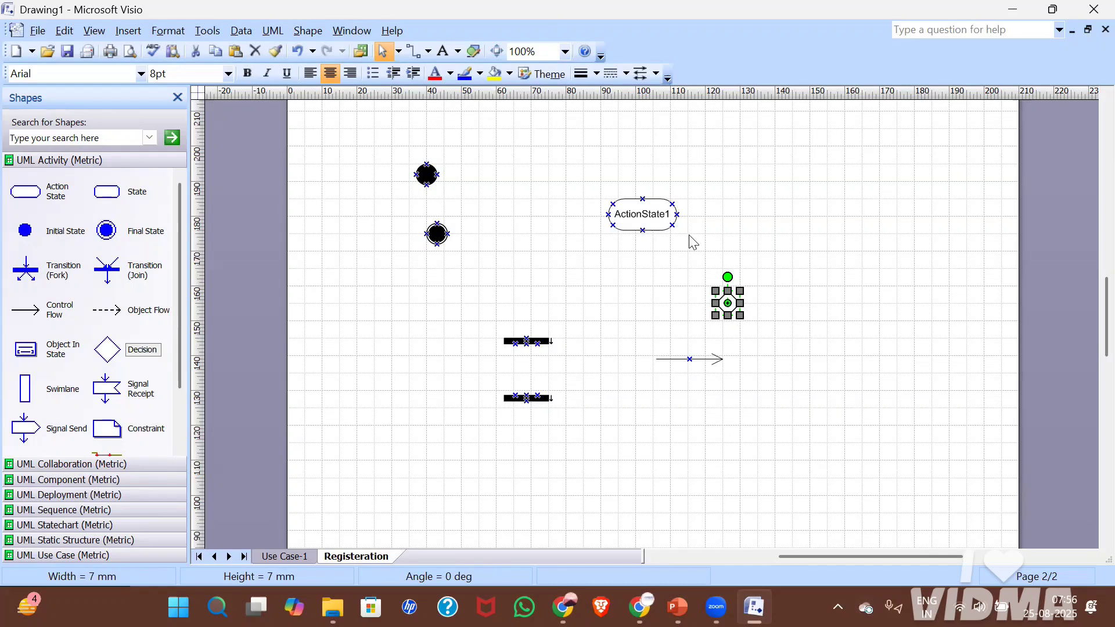
shift+click(643, 204)
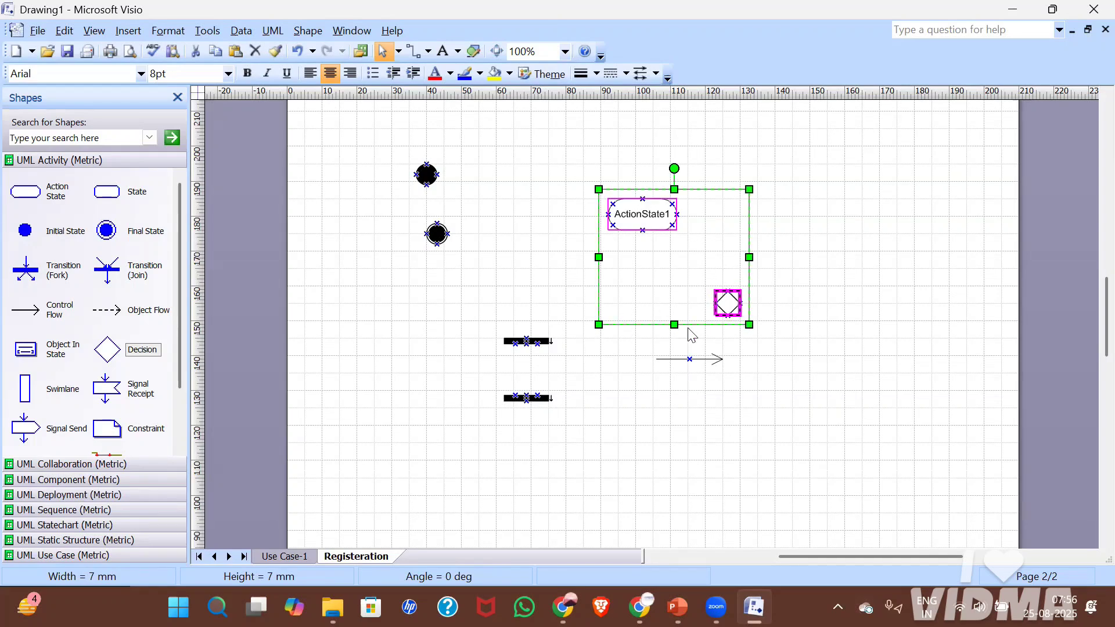
shift+click(689, 360)
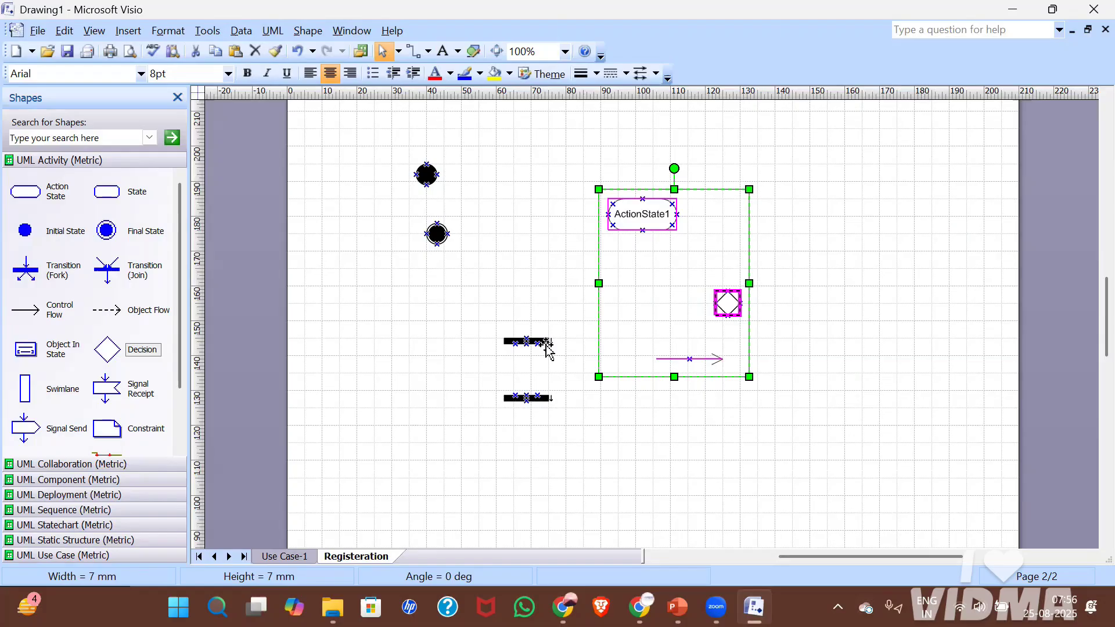
shift+click(542, 342)
shift+click(523, 399)
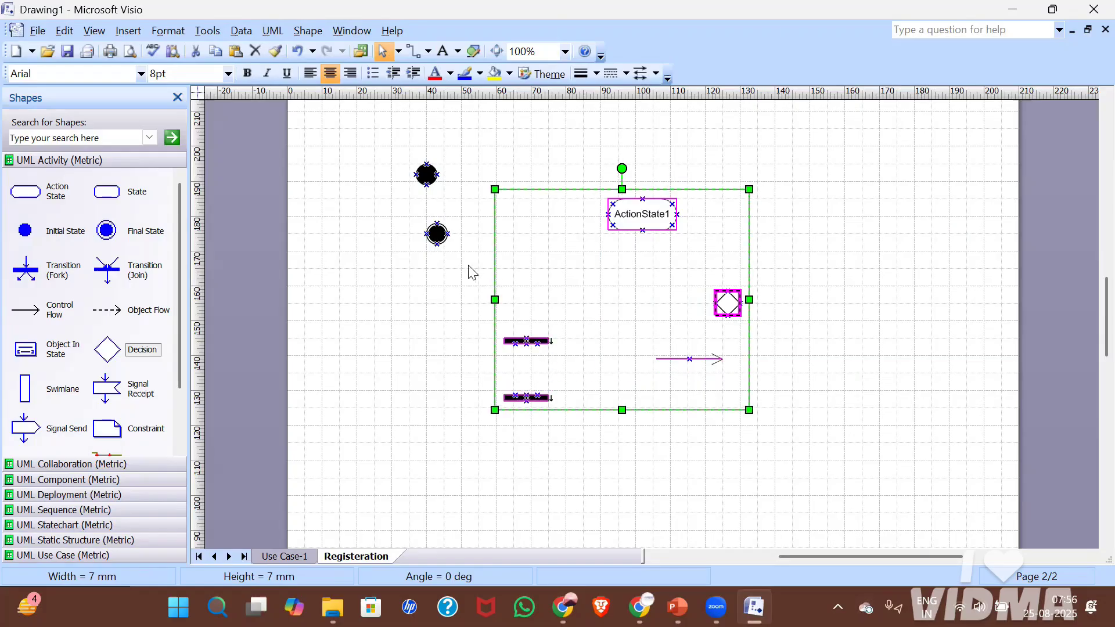
shift+click(442, 238)
shift+click(427, 175)
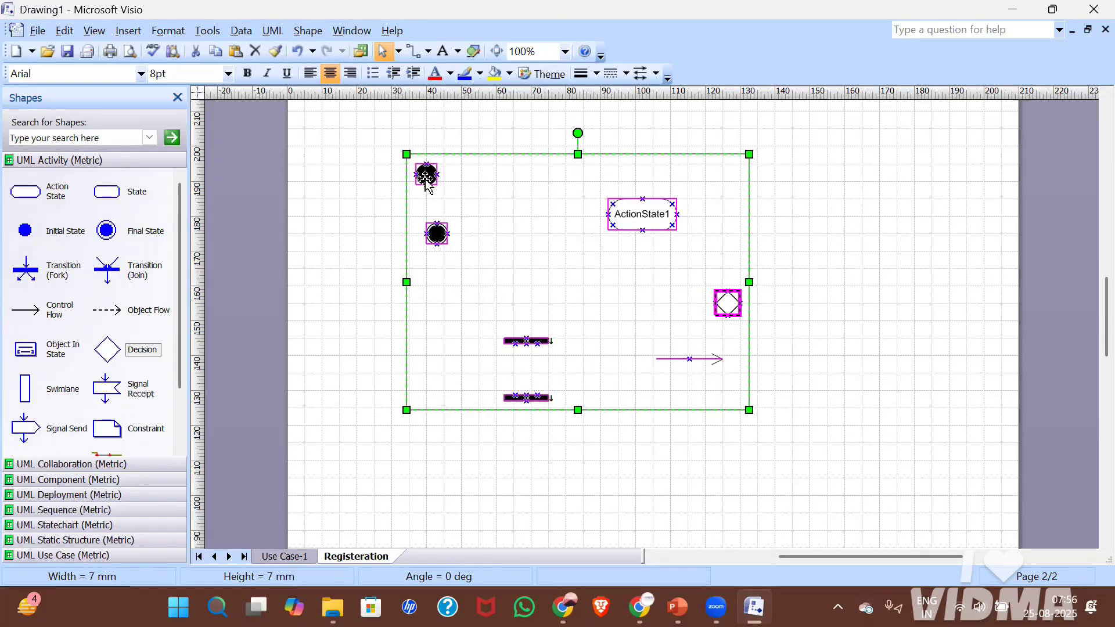
key(Delete)
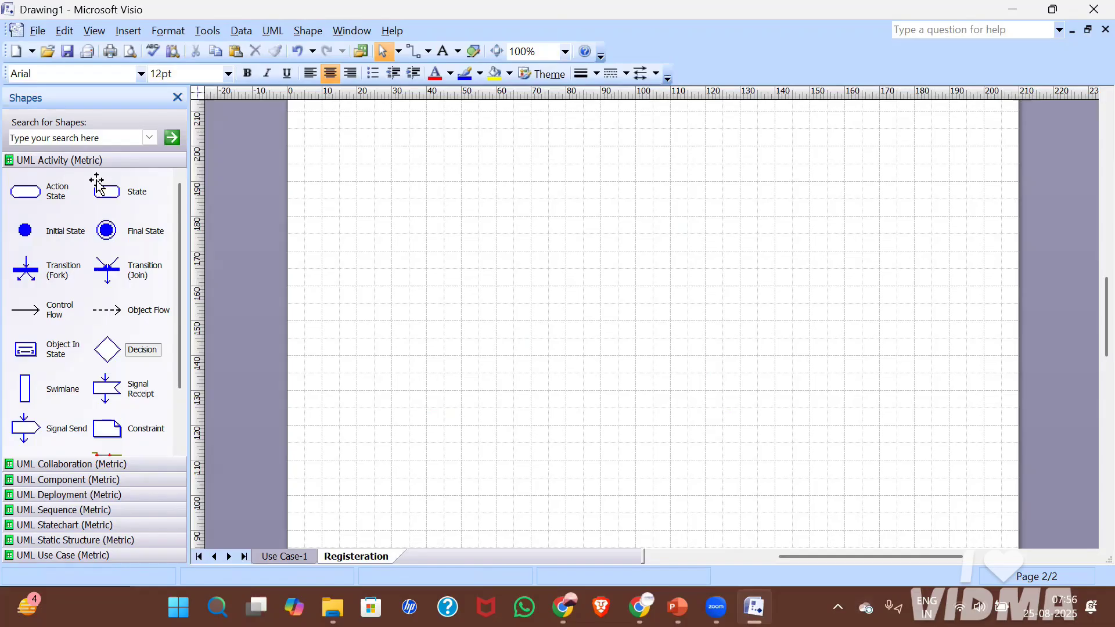
Place an initial state in the middle of the page, linked by a control flow down to an action state named registration.
drag(65, 230, 643, 164)
click(528, 243)
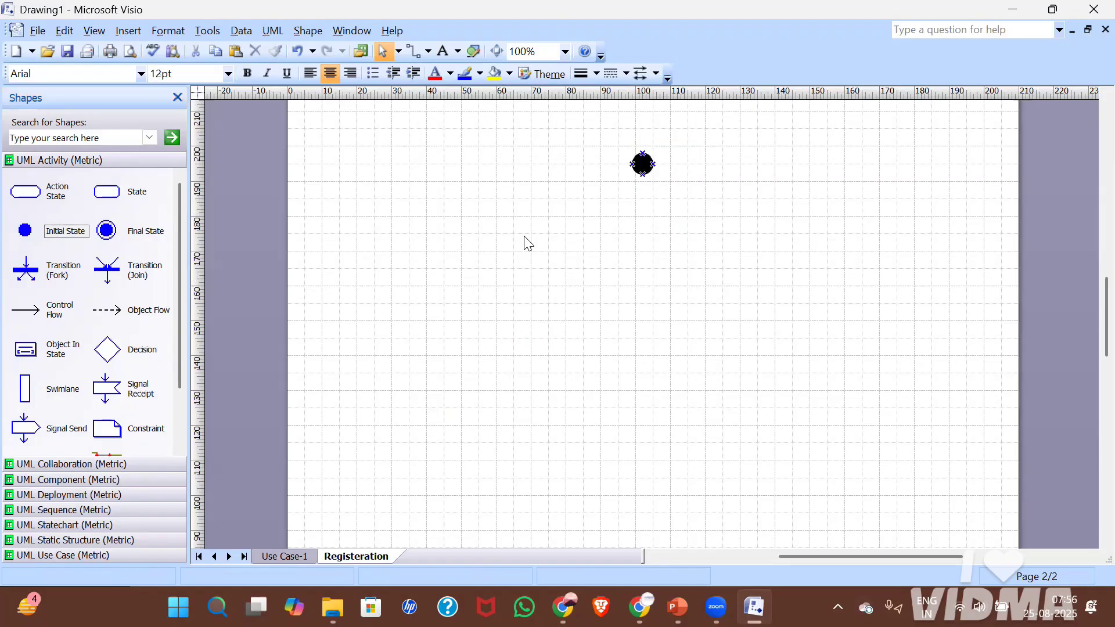
drag(26, 193, 643, 250)
double_click(643, 250)
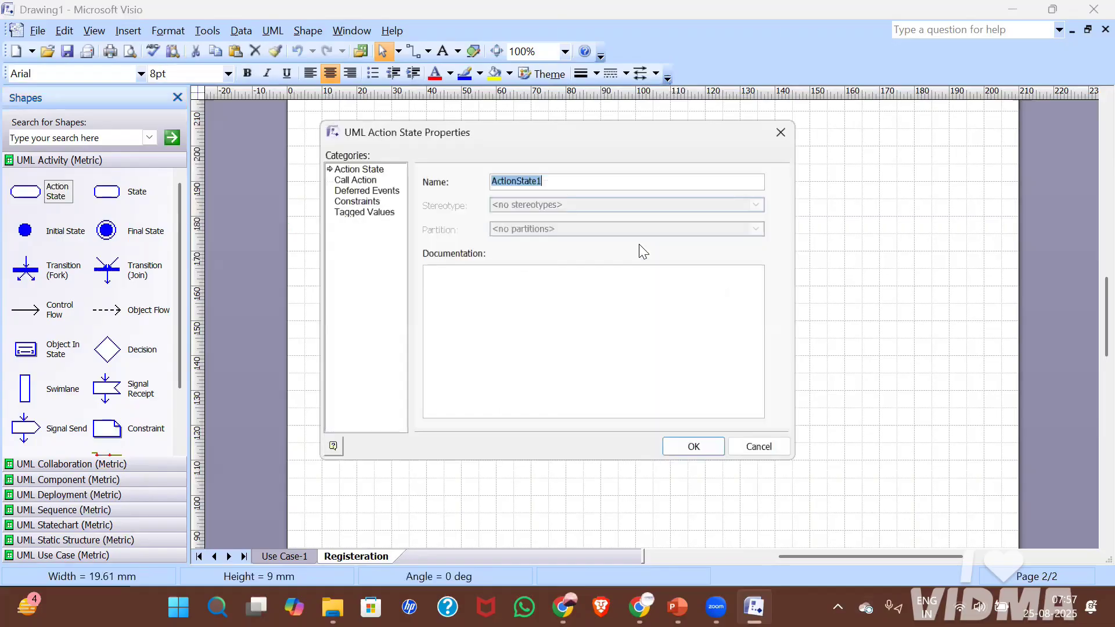
text(regist)
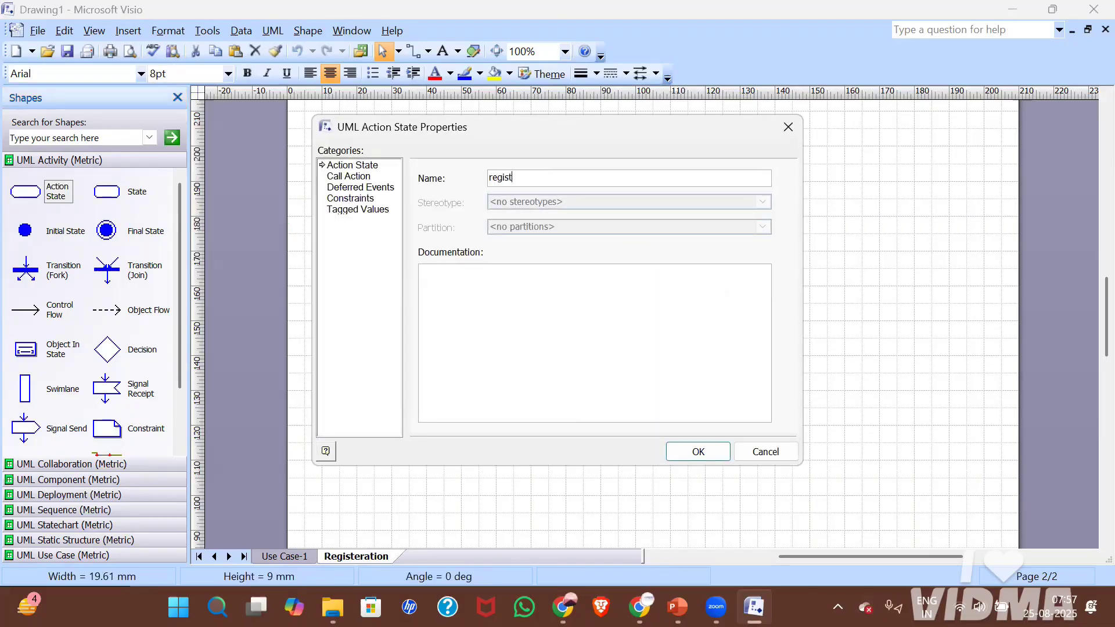
text(er)
key(BackSpace)
key(Return)
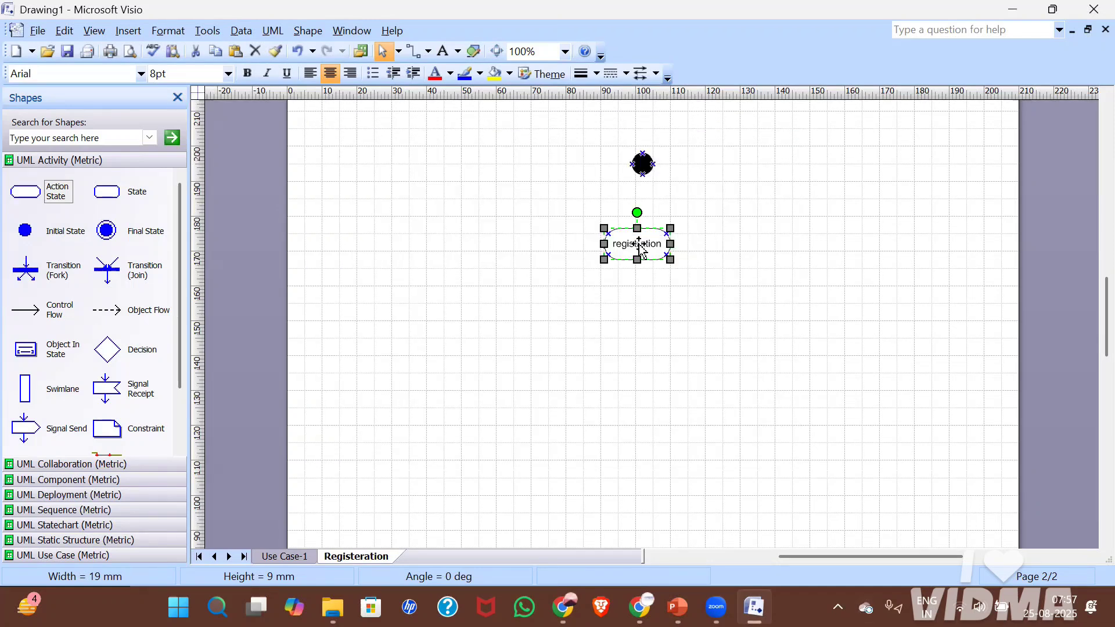
click(672, 346)
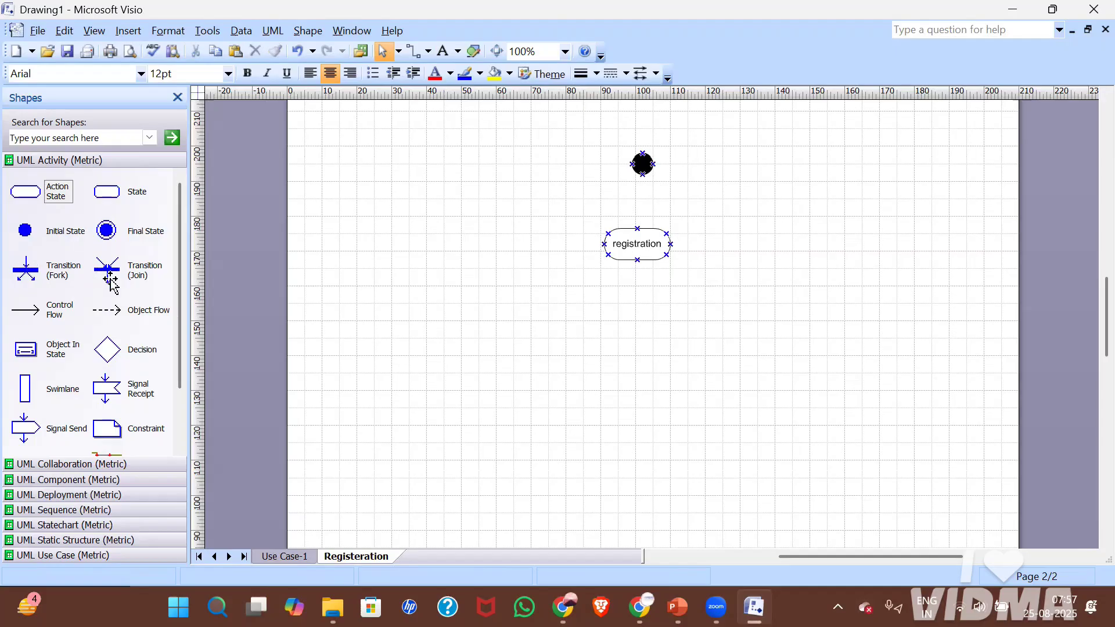
drag(46, 313, 638, 228)
click(746, 247)
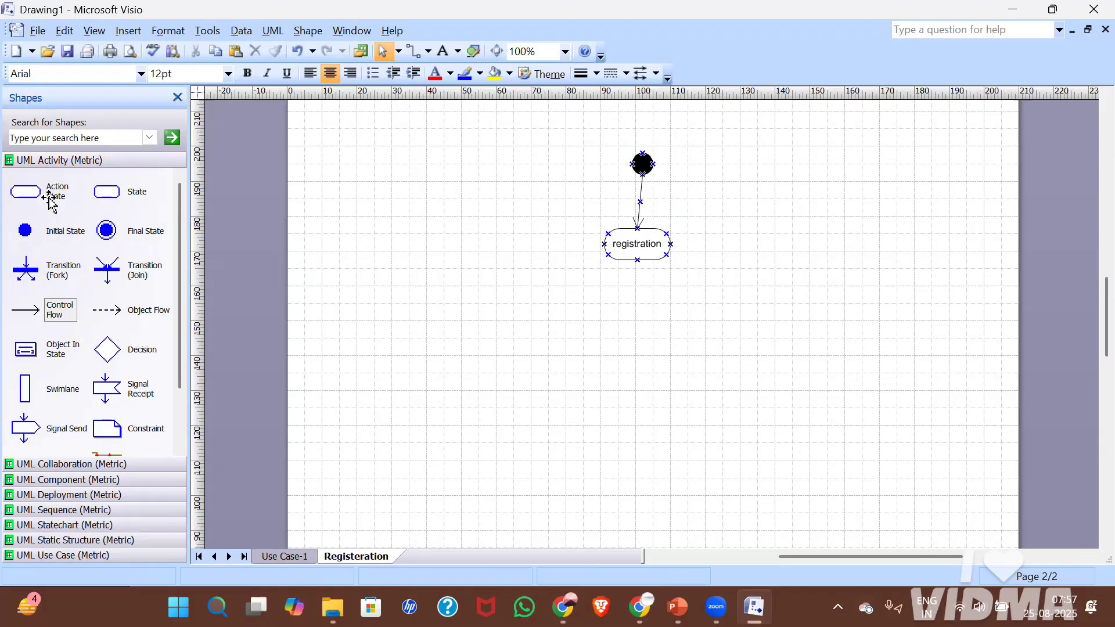
Add four action states in a column below registration and place a final state beneath them.
drag(26, 191, 633, 325)
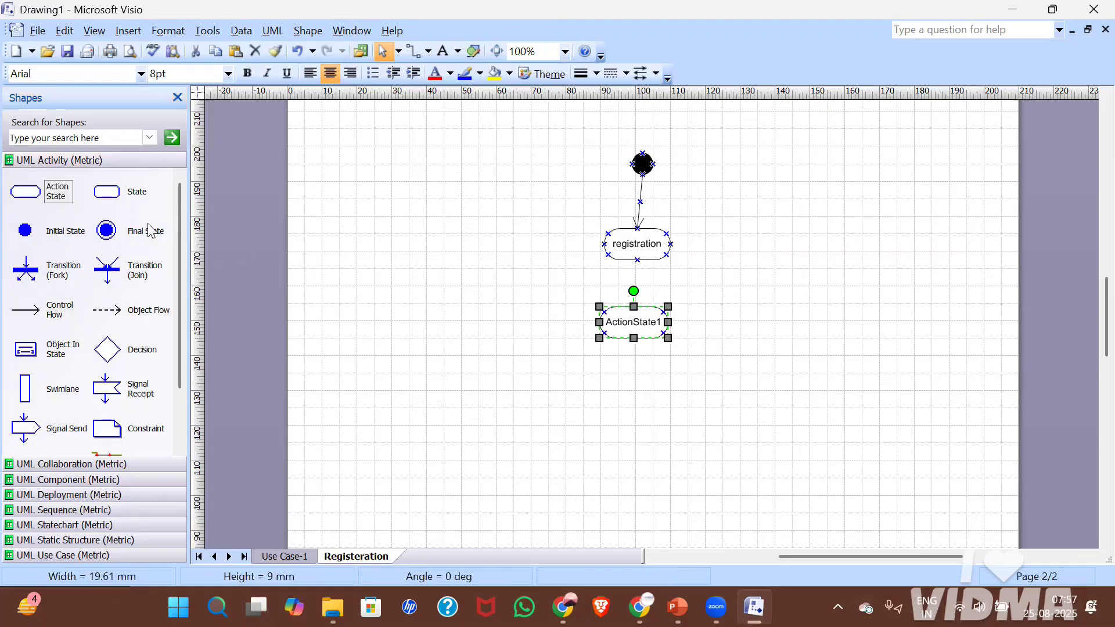
drag(27, 191, 636, 407)
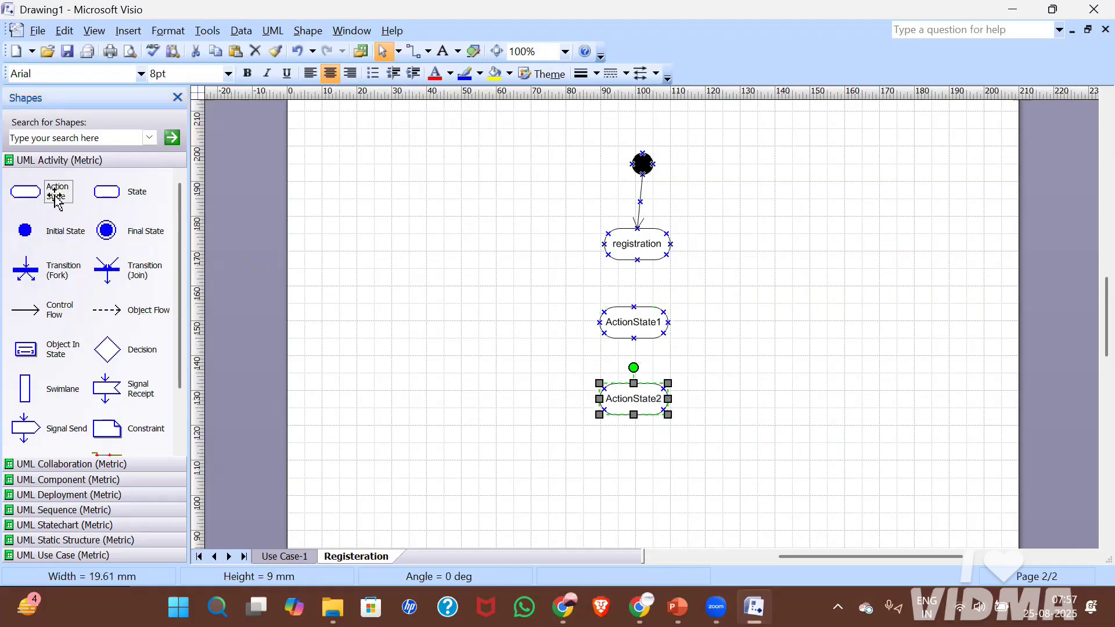
drag(54, 194, 636, 483)
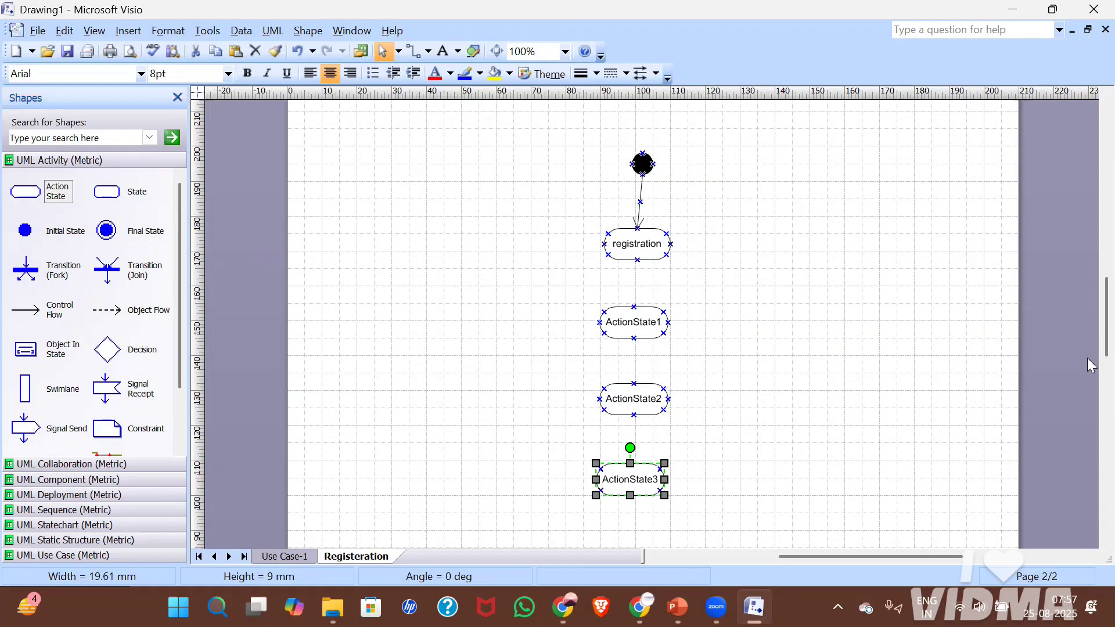
scroll(1089, 343, down, 3)
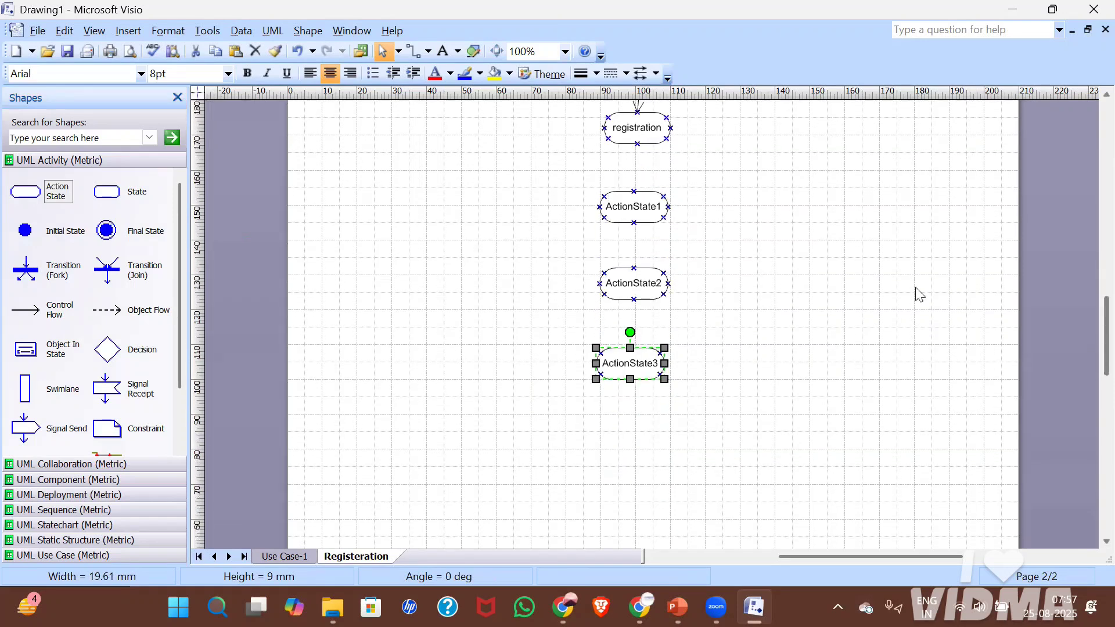
drag(62, 200, 632, 464)
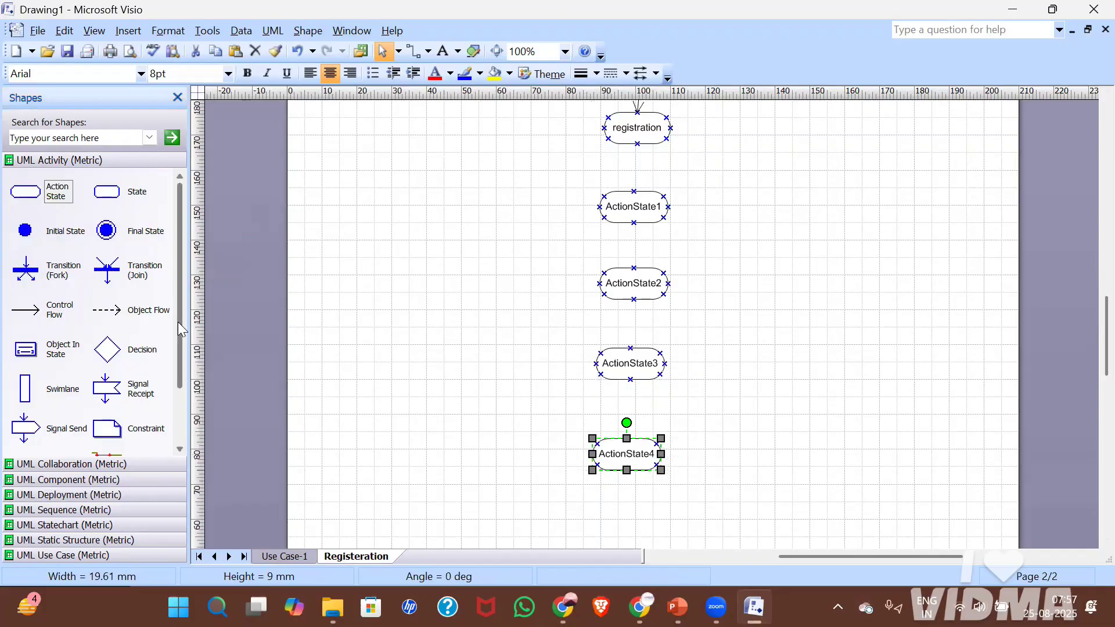
drag(119, 241, 629, 538)
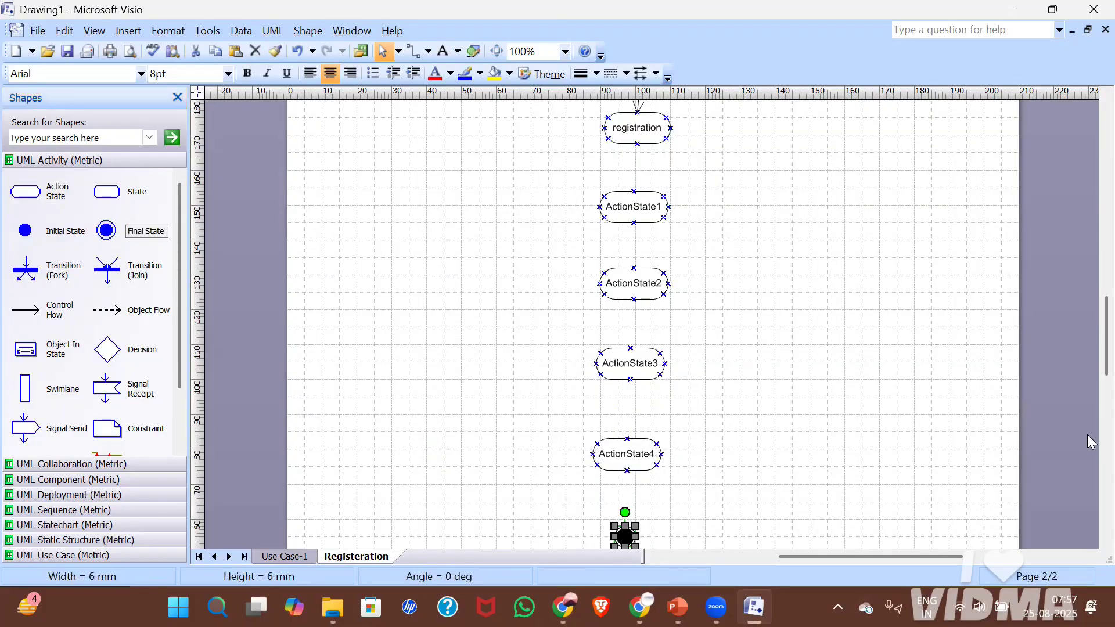
Name the action state directly below registration Mobile_num.
scroll(1086, 351, up, 5)
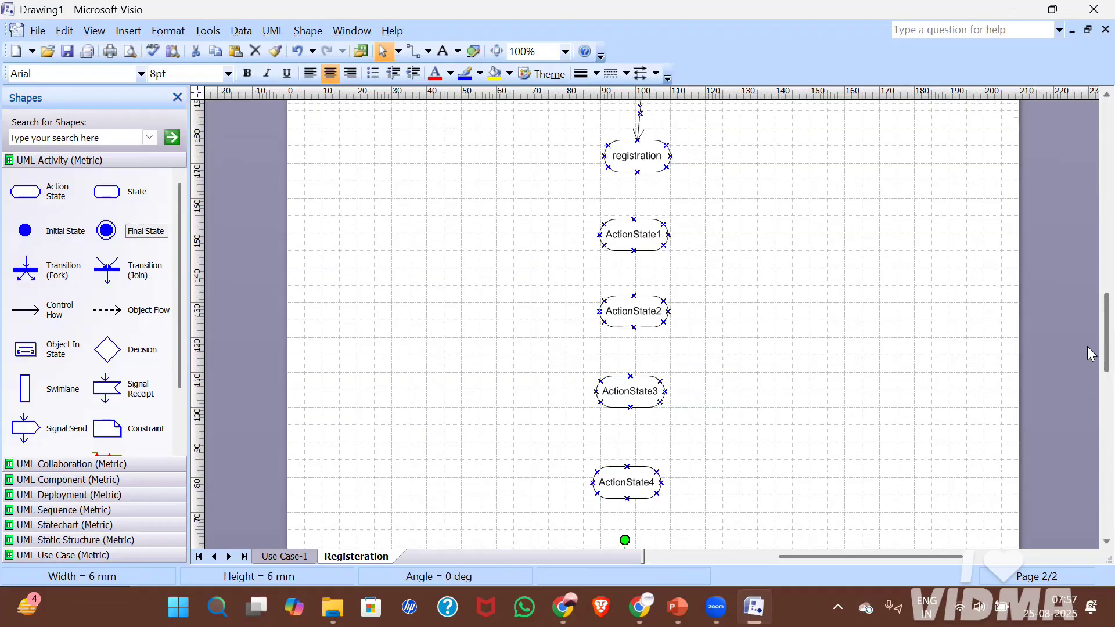
double_click(649, 356)
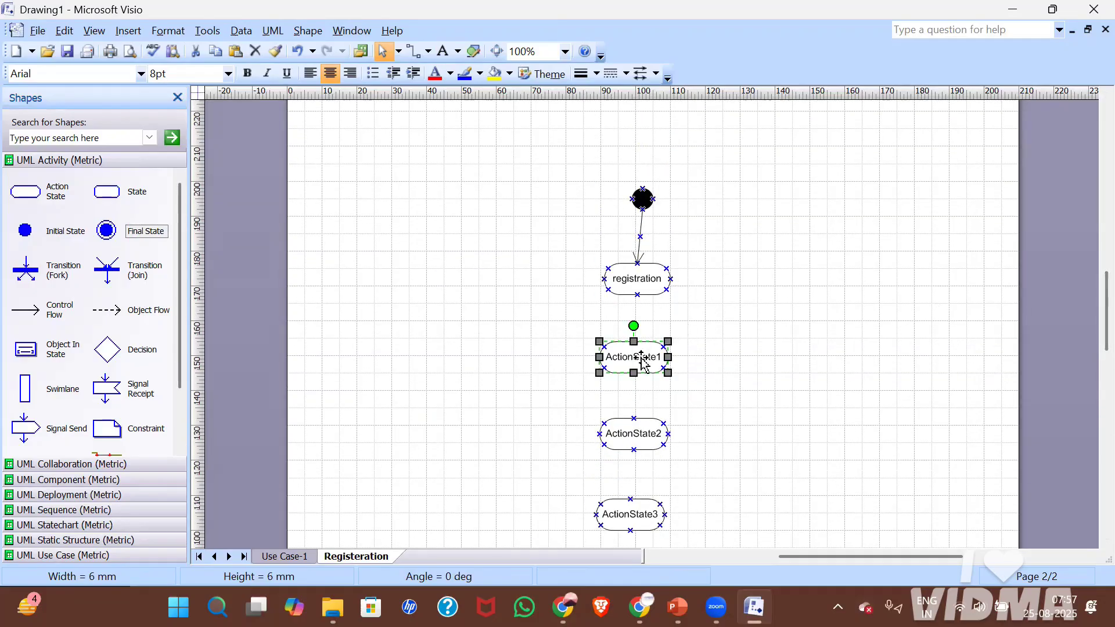
text(M)
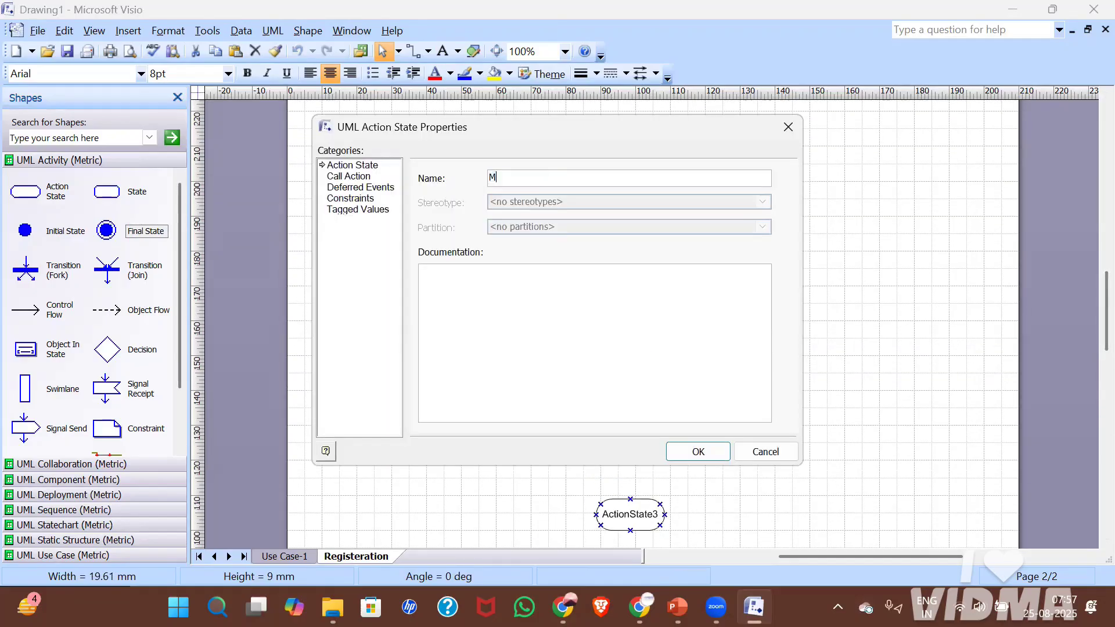
text(obile_num)
key(Return)
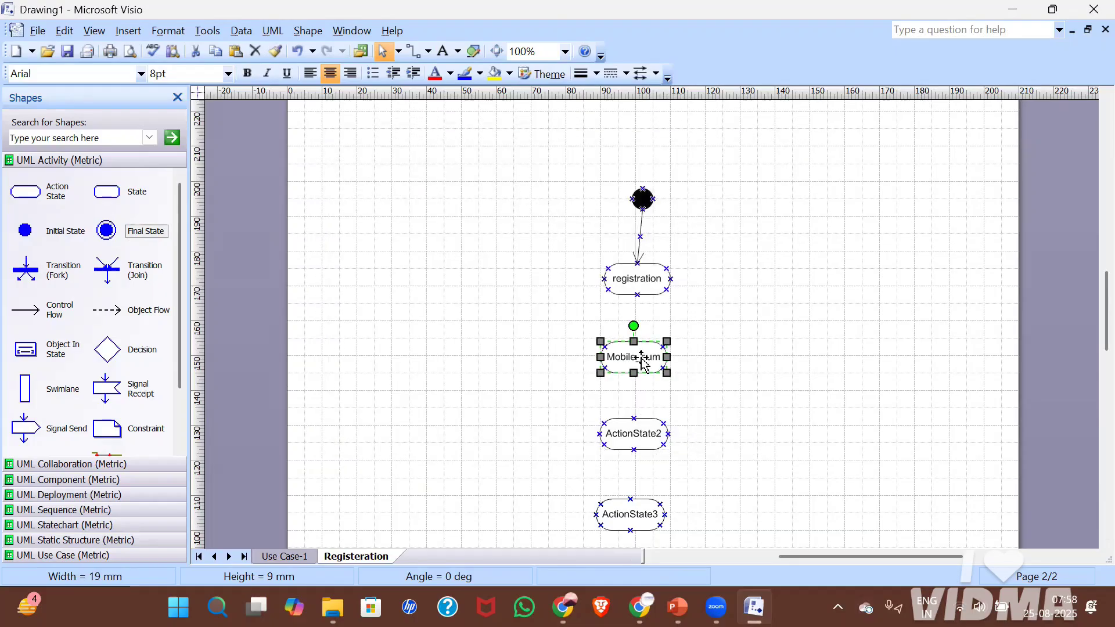
Name the action state below Mobile_num Email.
double_click(660, 437)
text(Em)
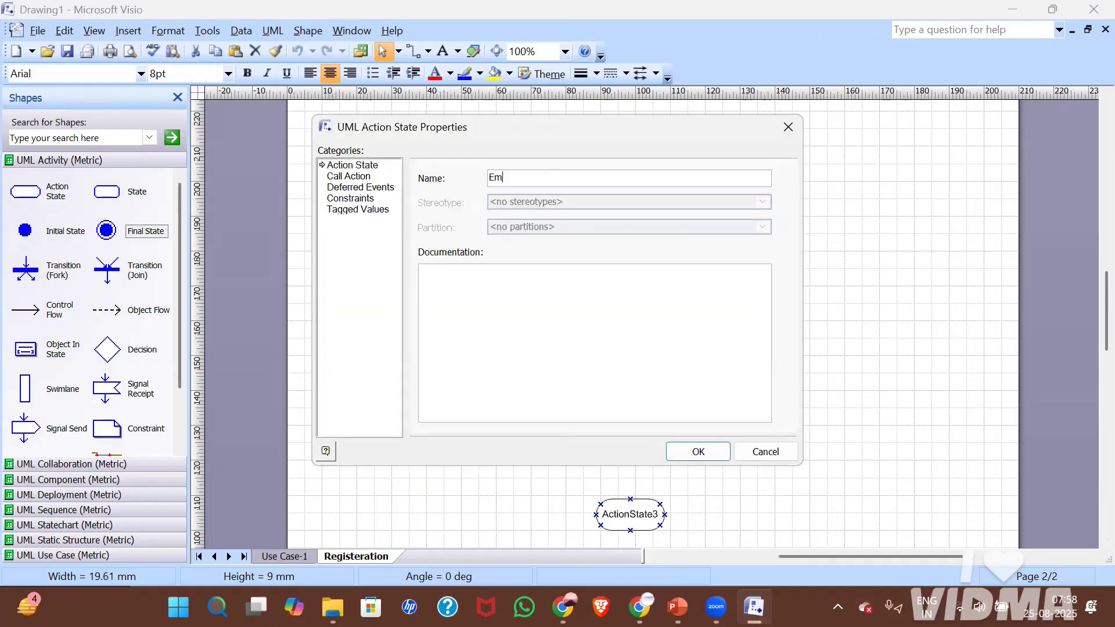
text(ail)
key(Return)
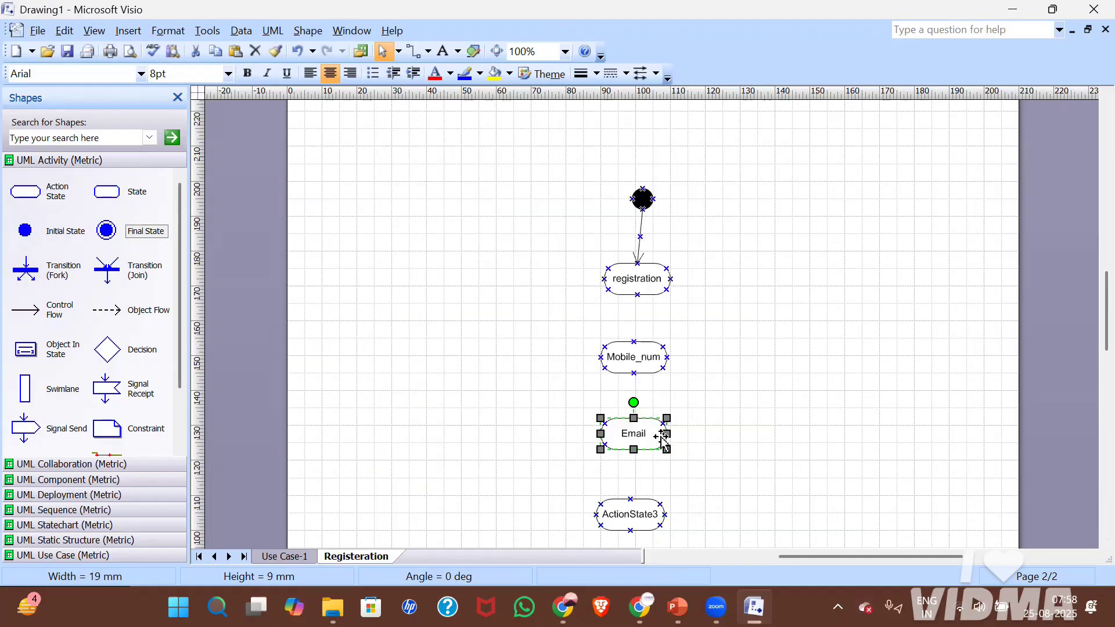
Name the action state below Email User_name.
double_click(641, 515)
text(P)
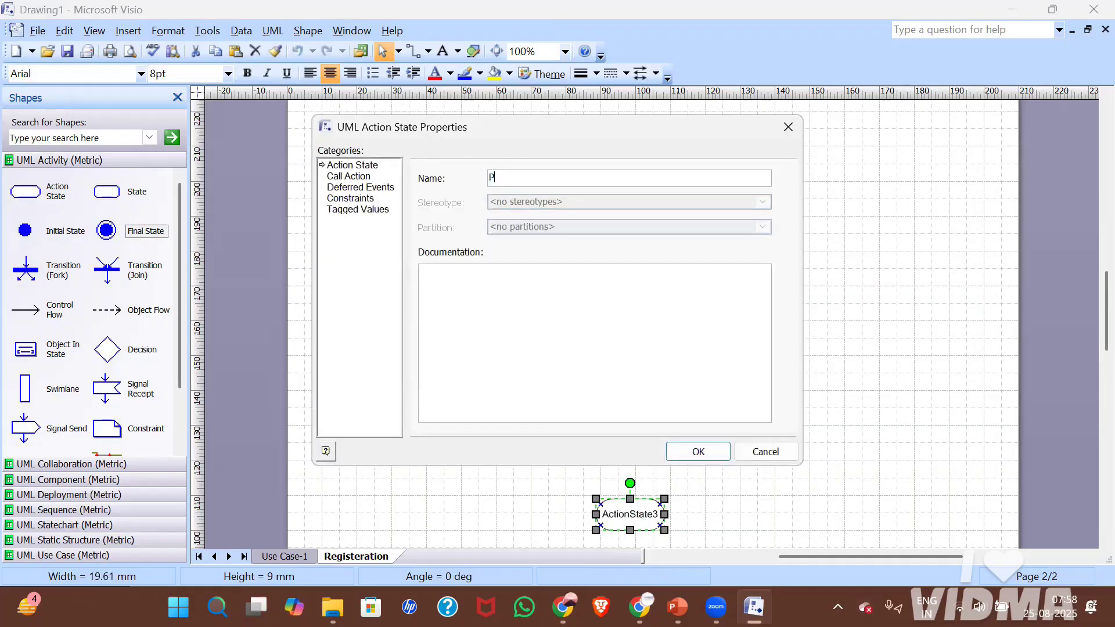
key(BackSpace)
text(User_name)
key(Return)
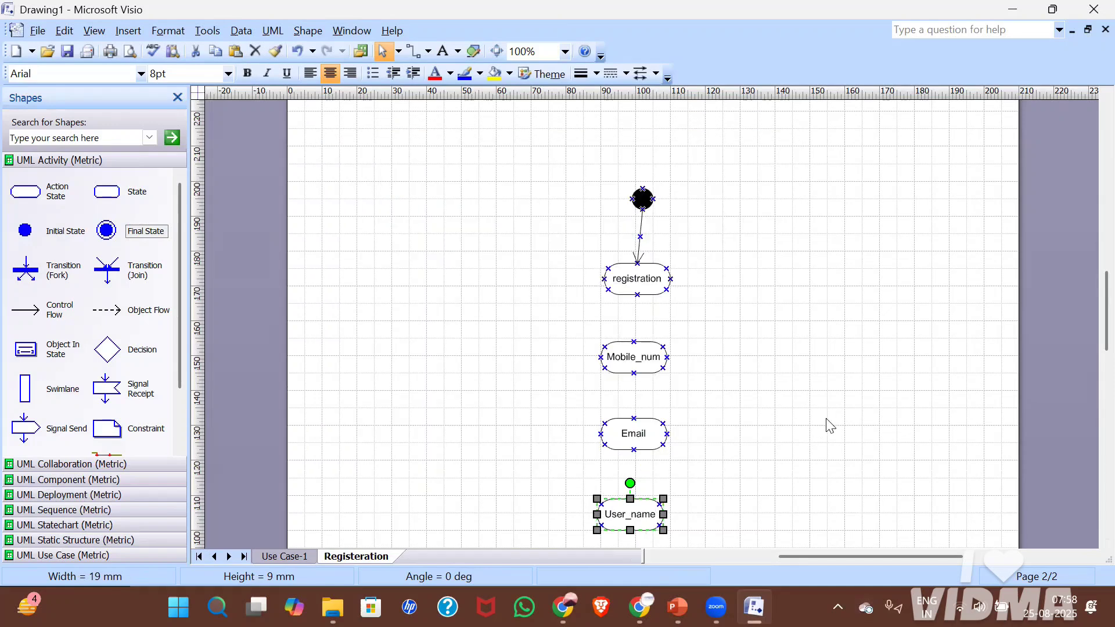
scroll(1087, 309, down, 5)
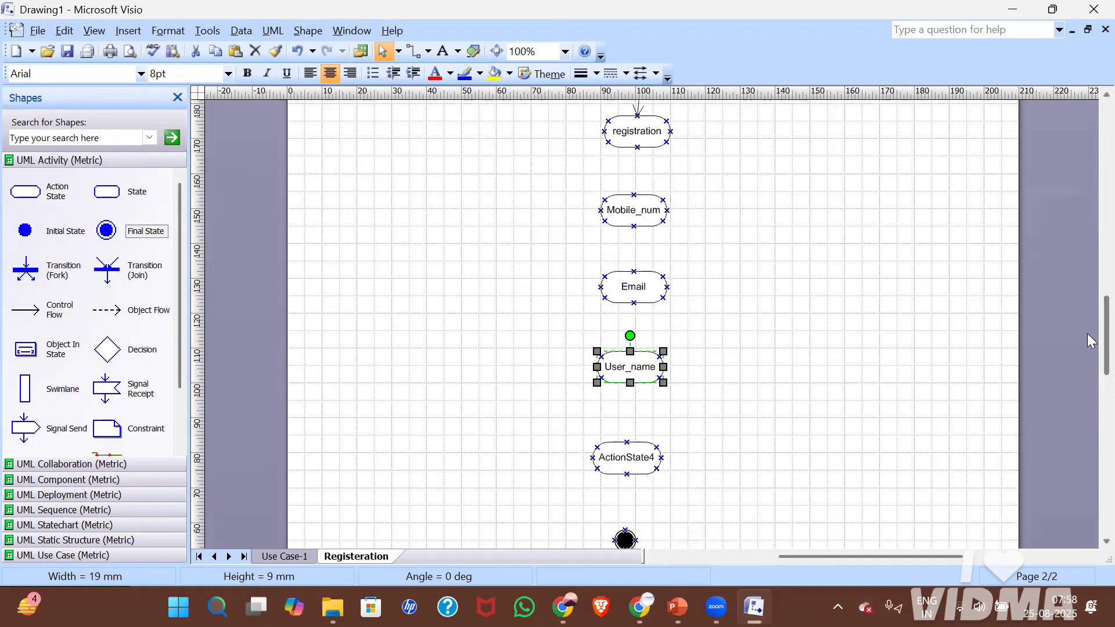
Name the action state directly below User_name Password.
double_click(641, 371)
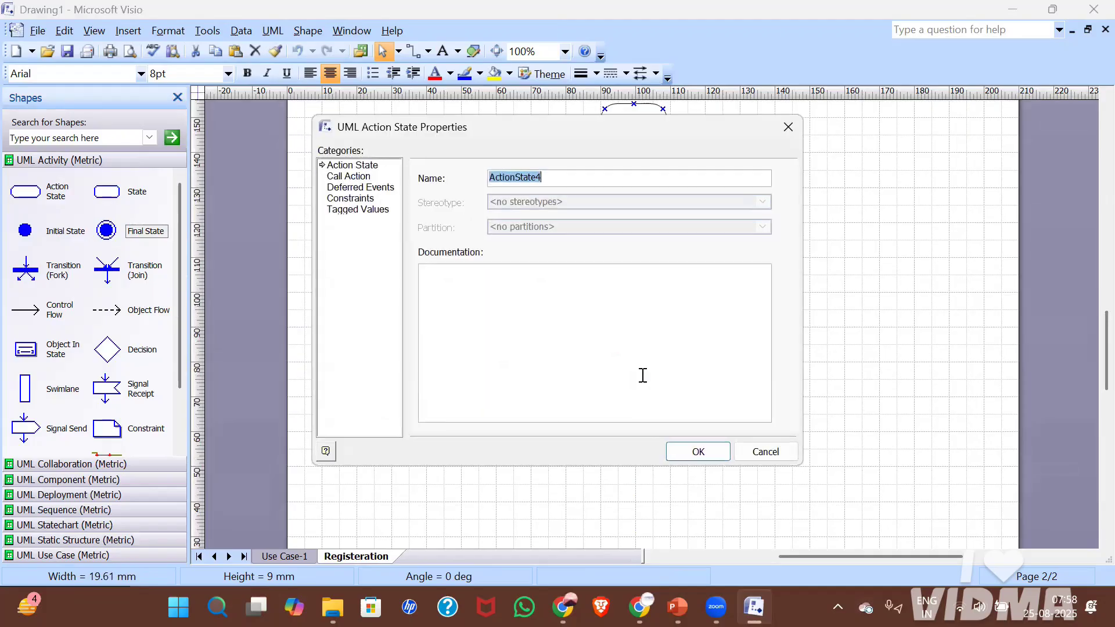
text(Password)
key(Return)
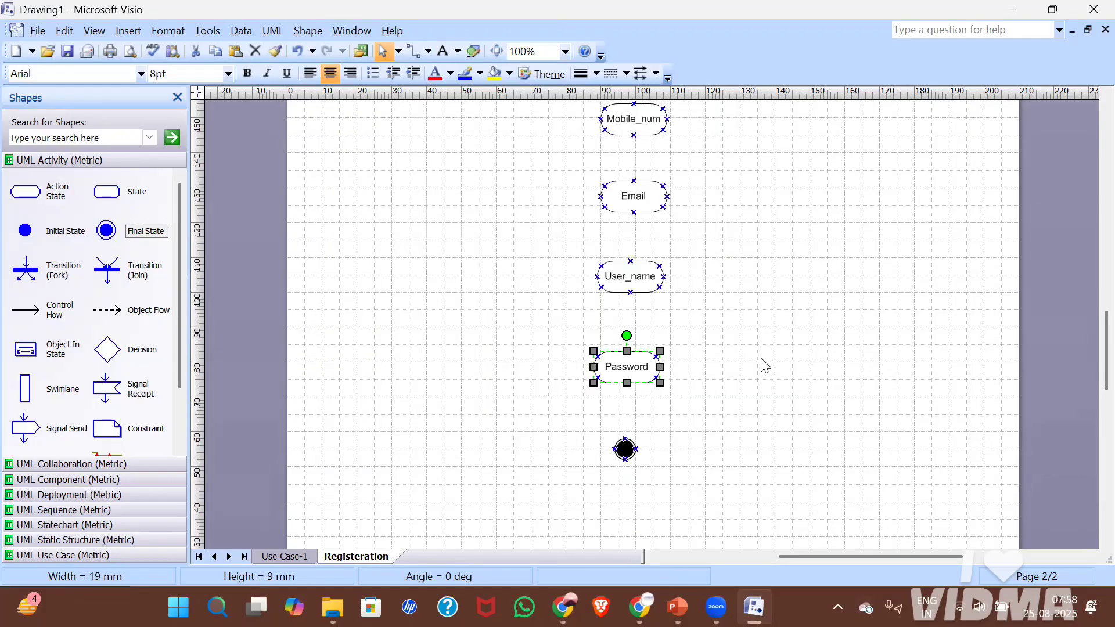
Connect the registration action state down to Mobile_num with a control flow.
scroll(1087, 348, up, 3)
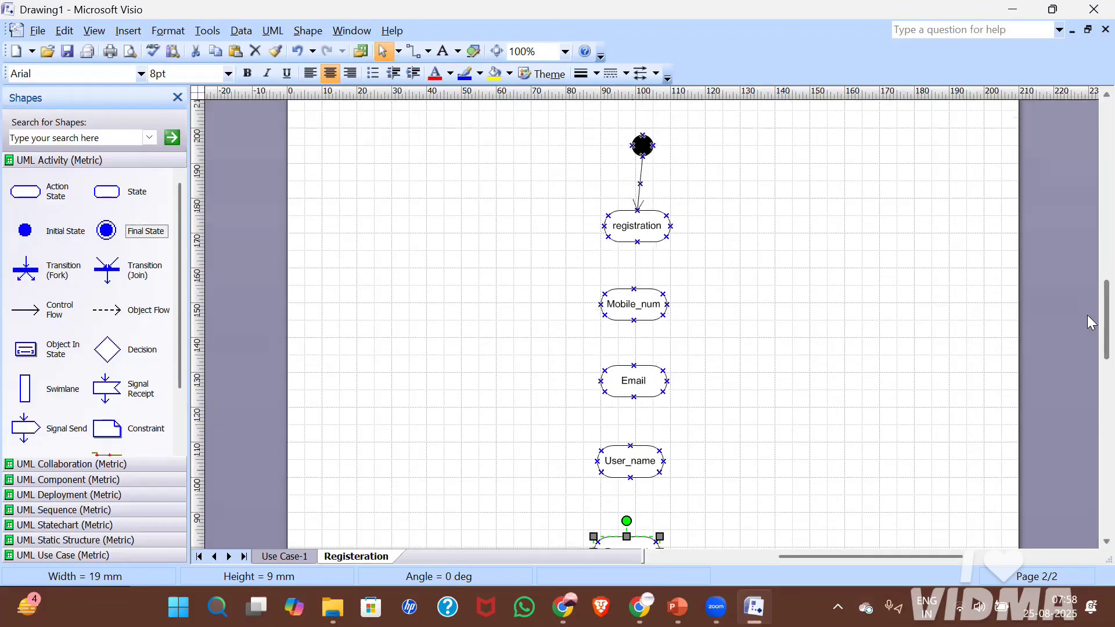
scroll(1086, 327, down, 1)
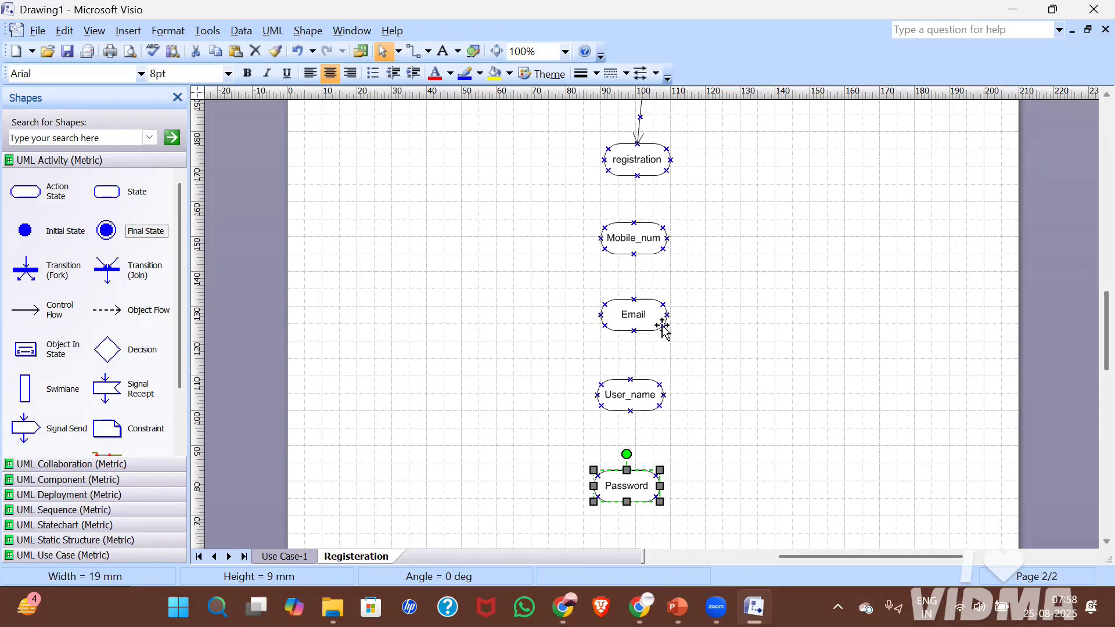
click(58, 308)
drag(75, 304, 633, 220)
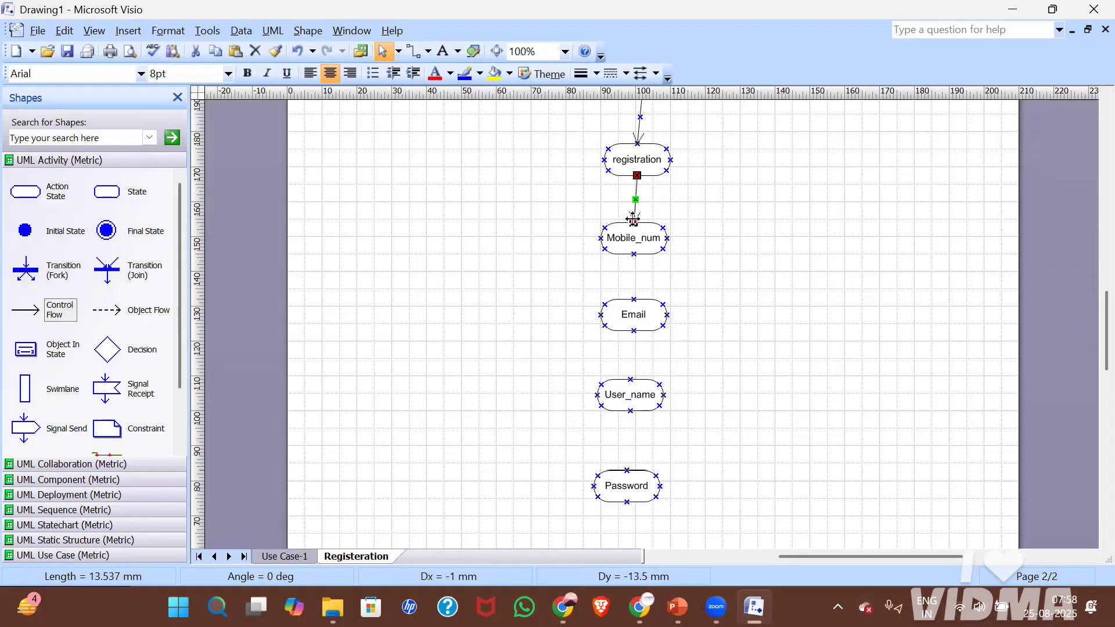
Paste a copy of the registration-to-Mobile_num control flow and attach it from the bottom of Mobile_num to the top of Email.
key(ctrl+v)
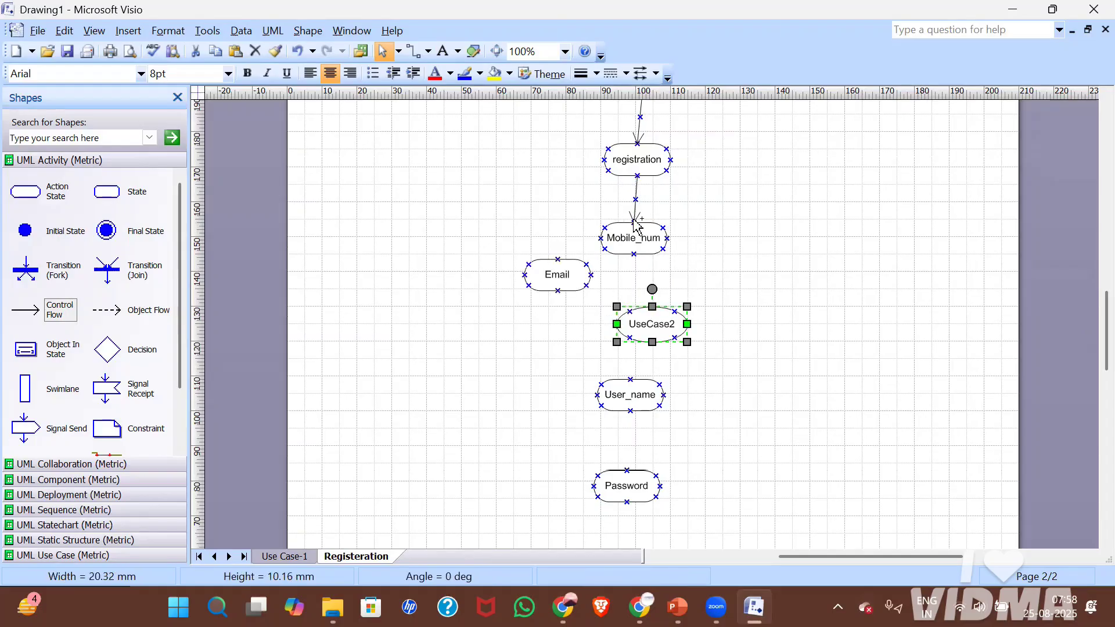
key(ctrl+z)
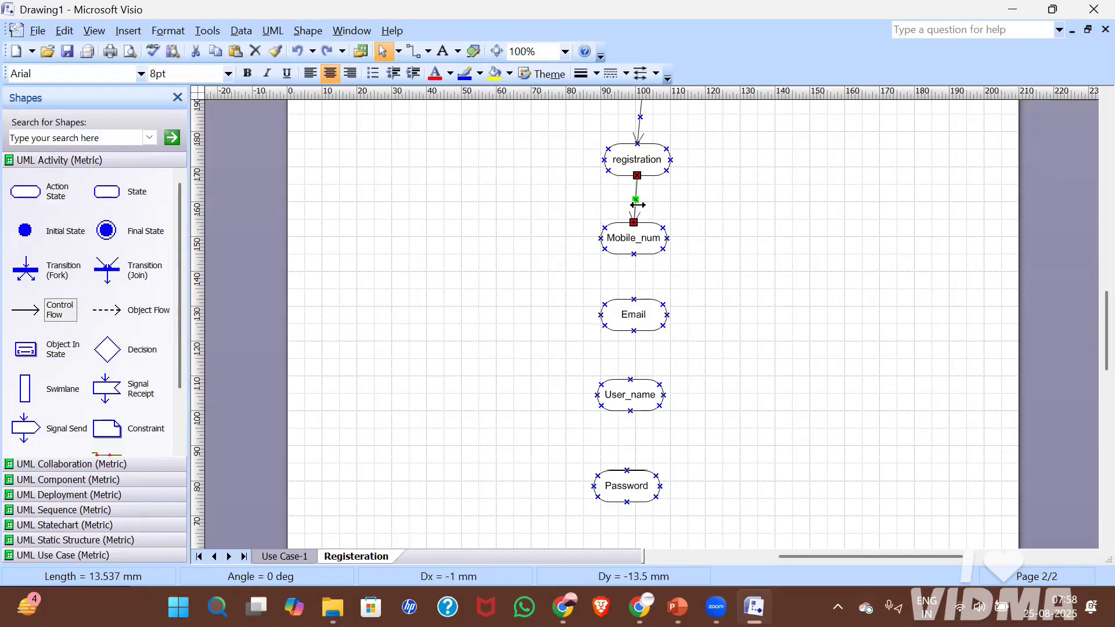
key(ctrl+v)
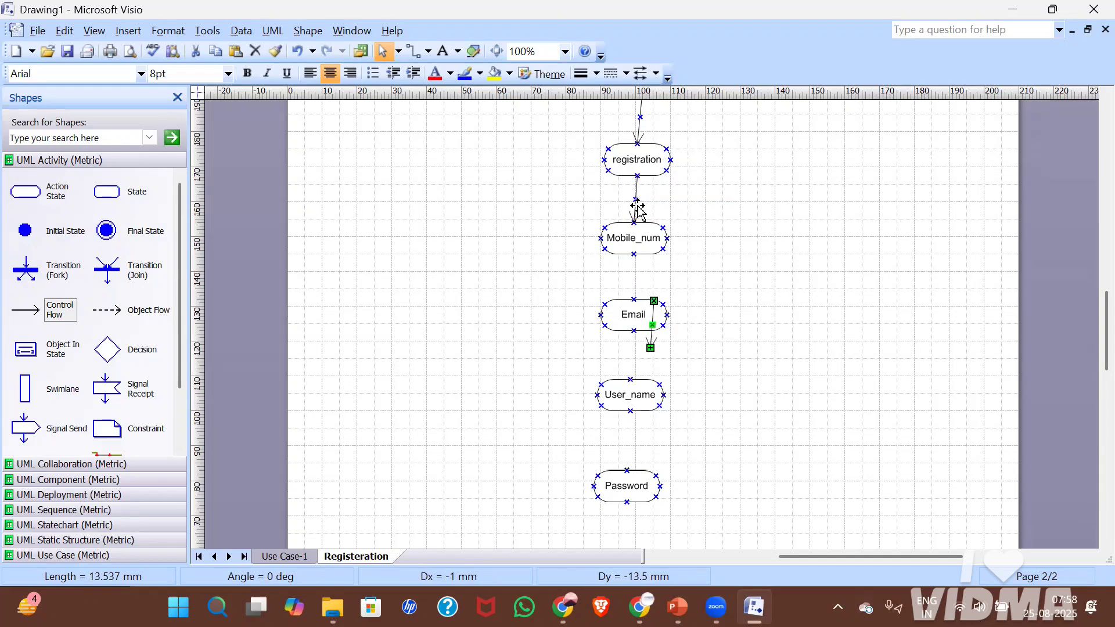
click(655, 317)
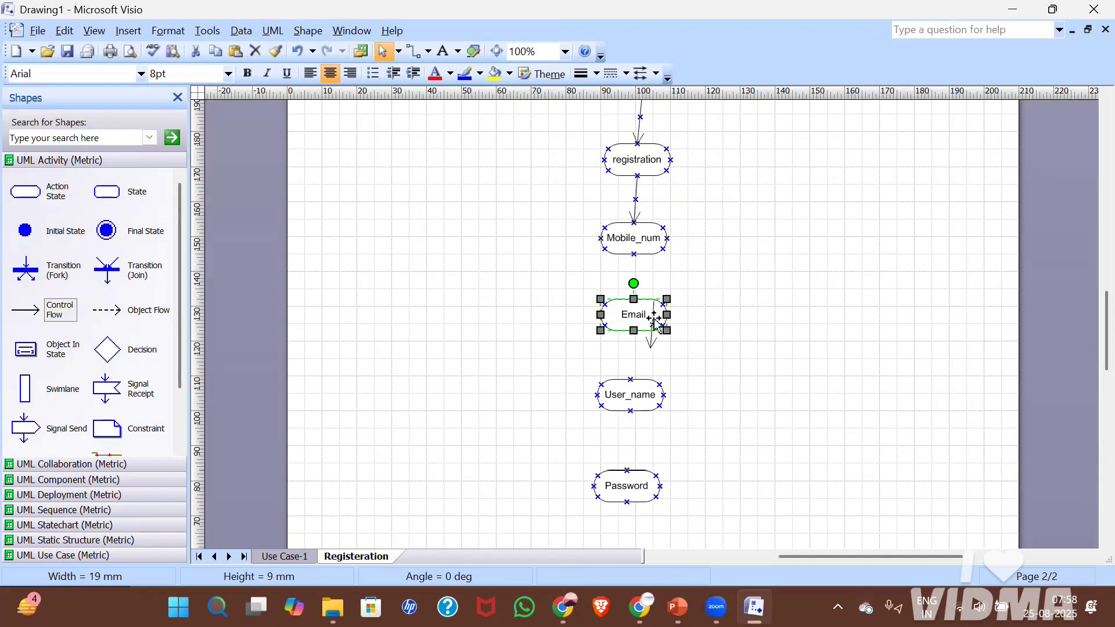
click(654, 301)
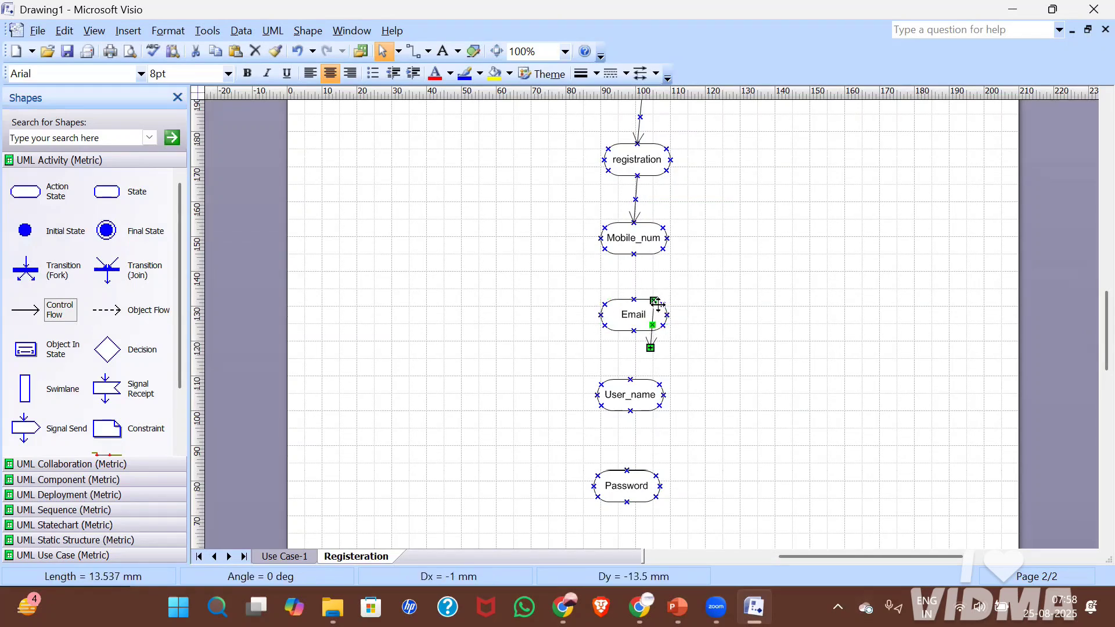
drag(654, 302, 633, 254)
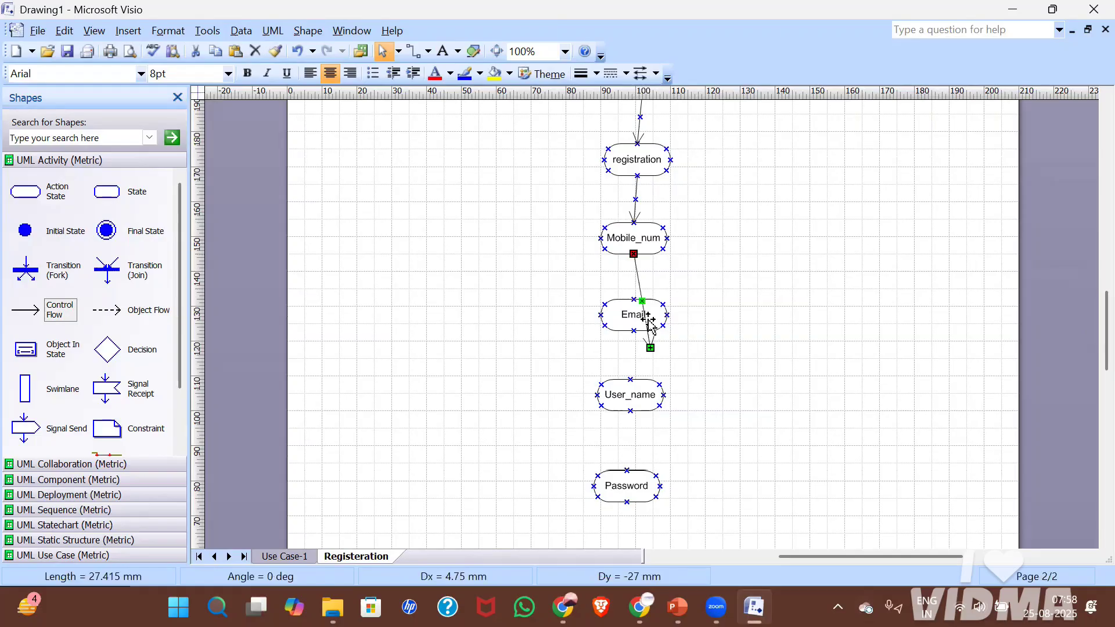
drag(637, 311, 634, 299)
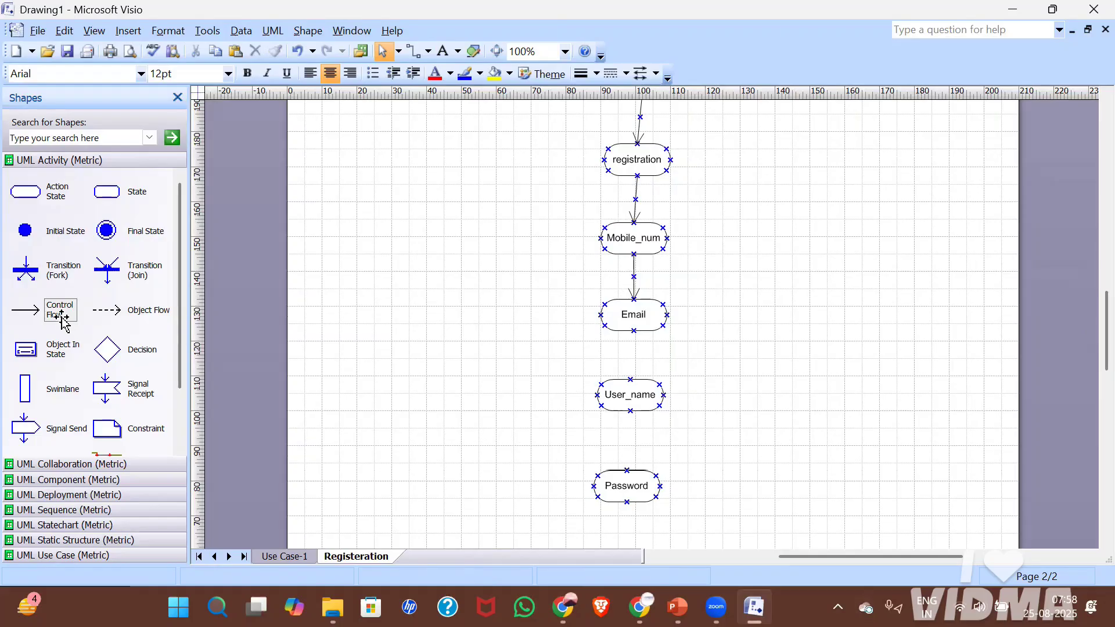
Add control flows linking Email to User_name, User_name to Password, and Password to the final state.
drag(58, 310, 630, 380)
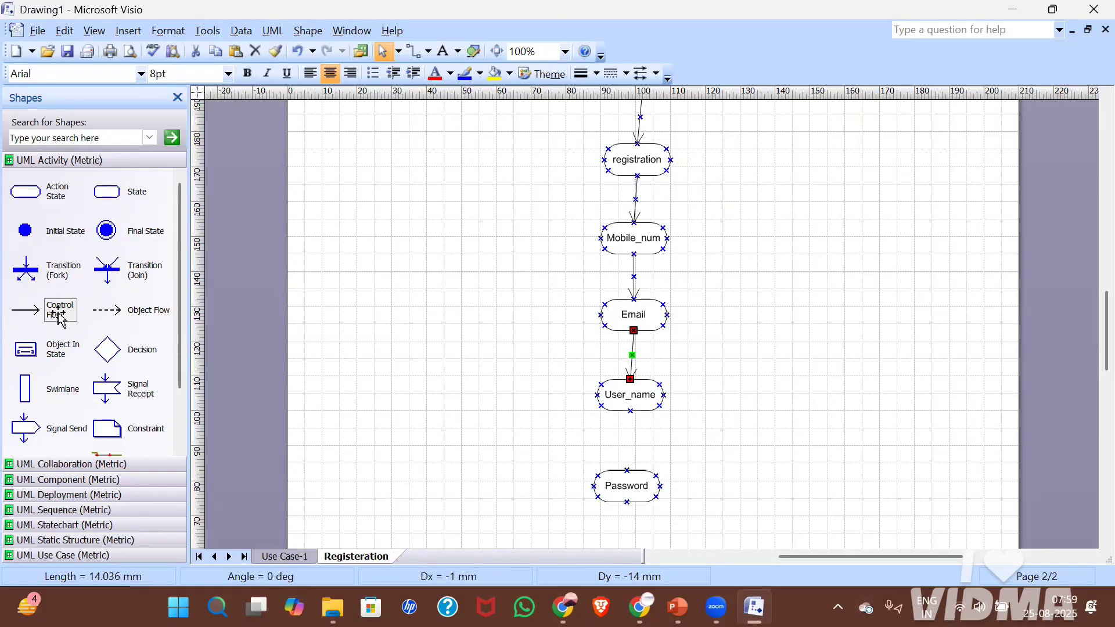
drag(58, 310, 629, 469)
click(33, 314)
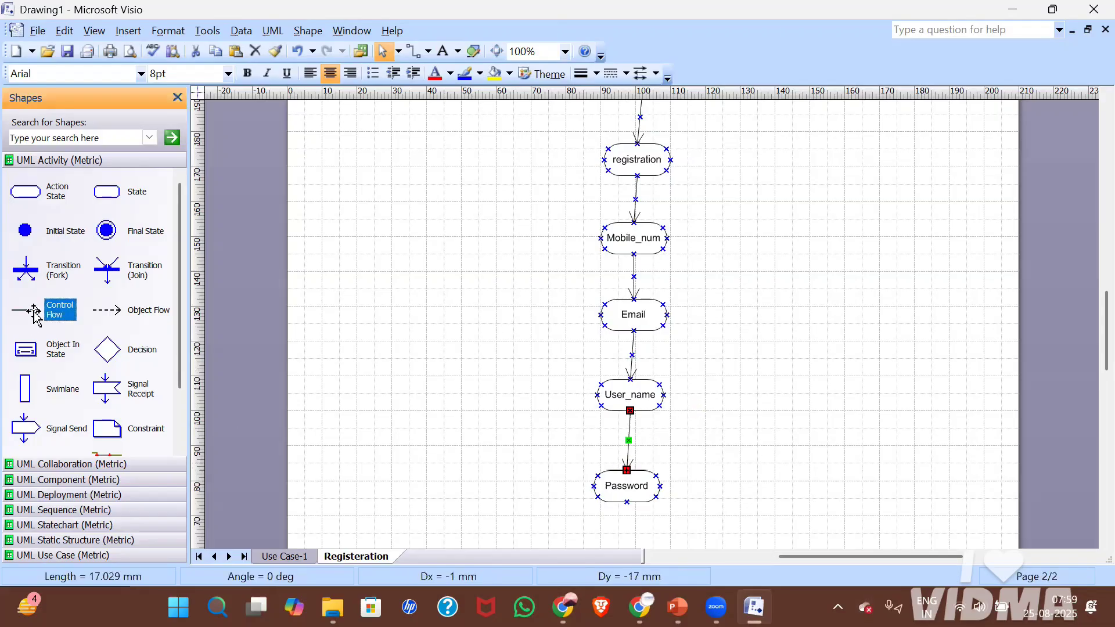
drag(33, 314, 624, 539)
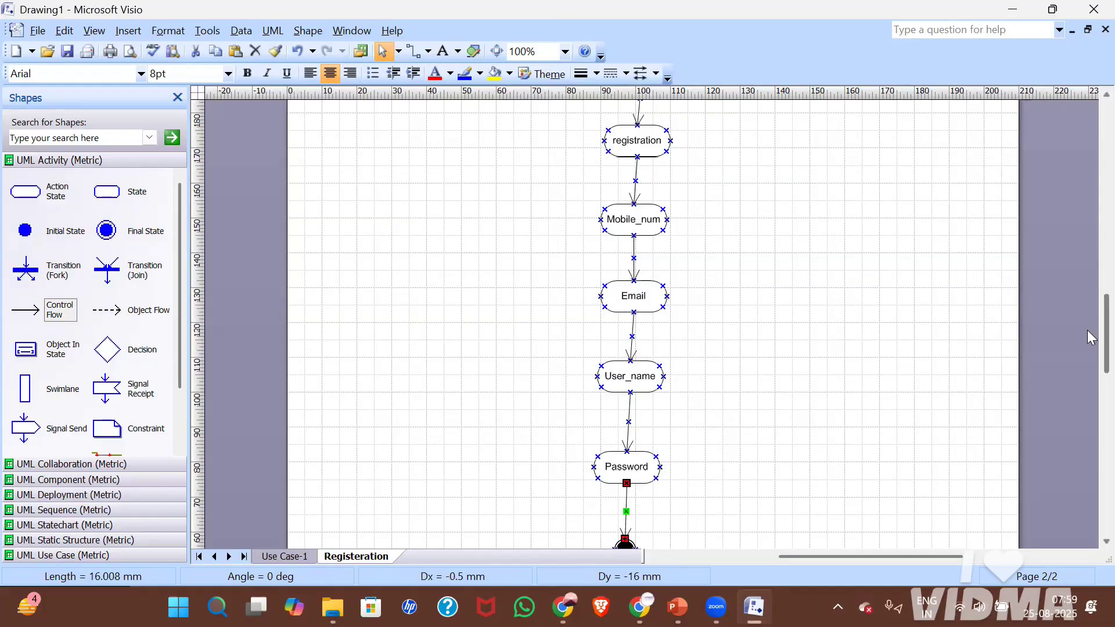
Shift the initial state slightly left to line up over registration, and straighten the control flow between registration and Mobile_num.
scroll(1087, 325, up, 5)
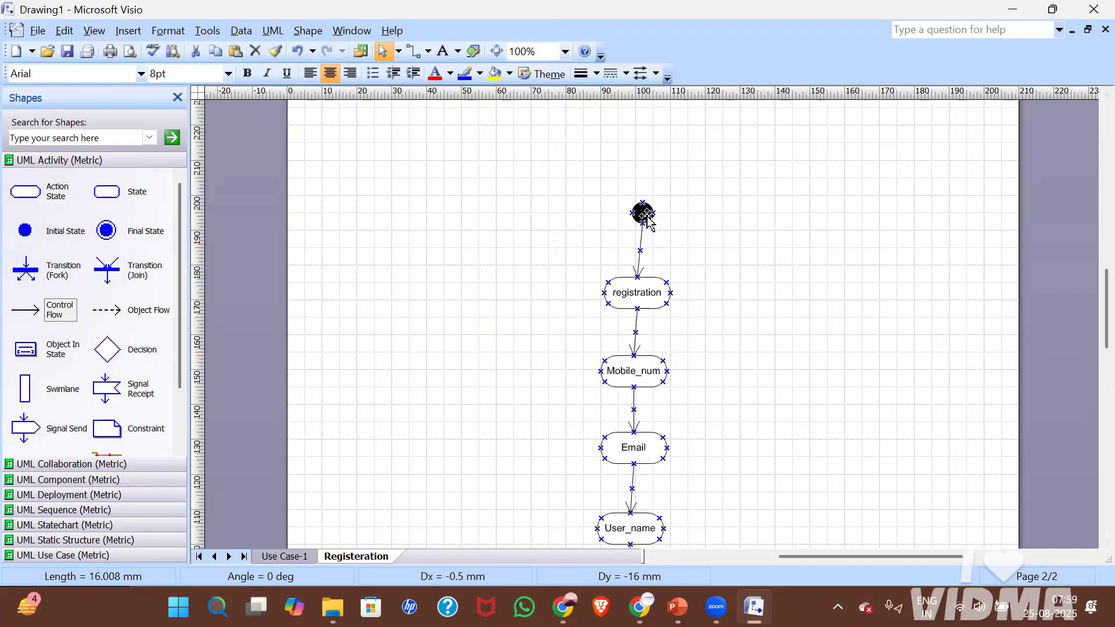
drag(647, 219, 639, 217)
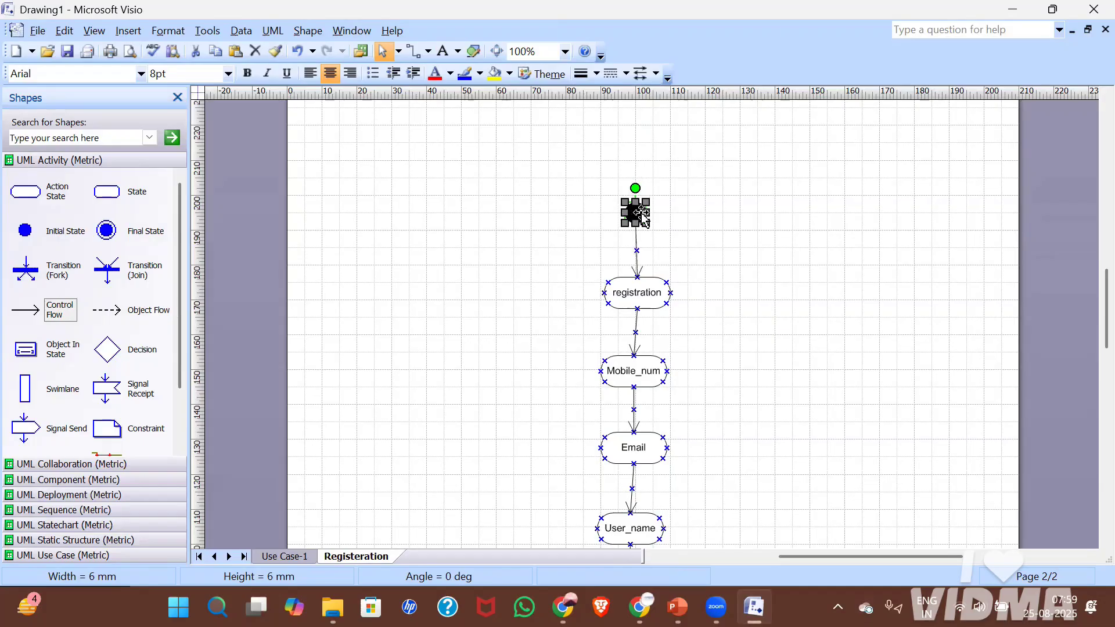
click(658, 295)
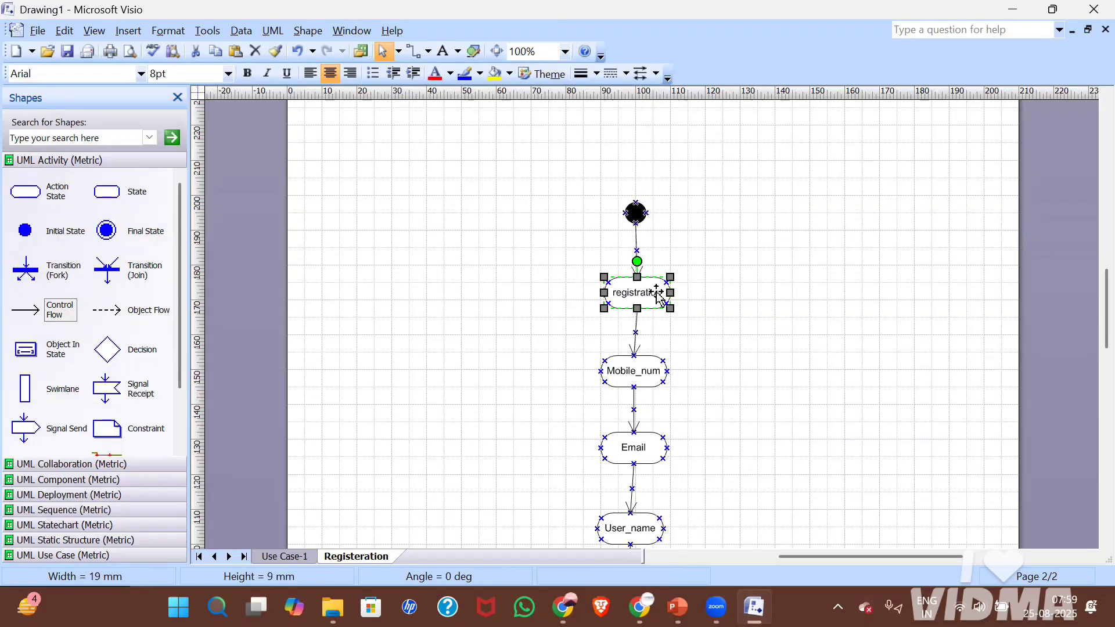
drag(658, 293, 657, 292)
click(635, 329)
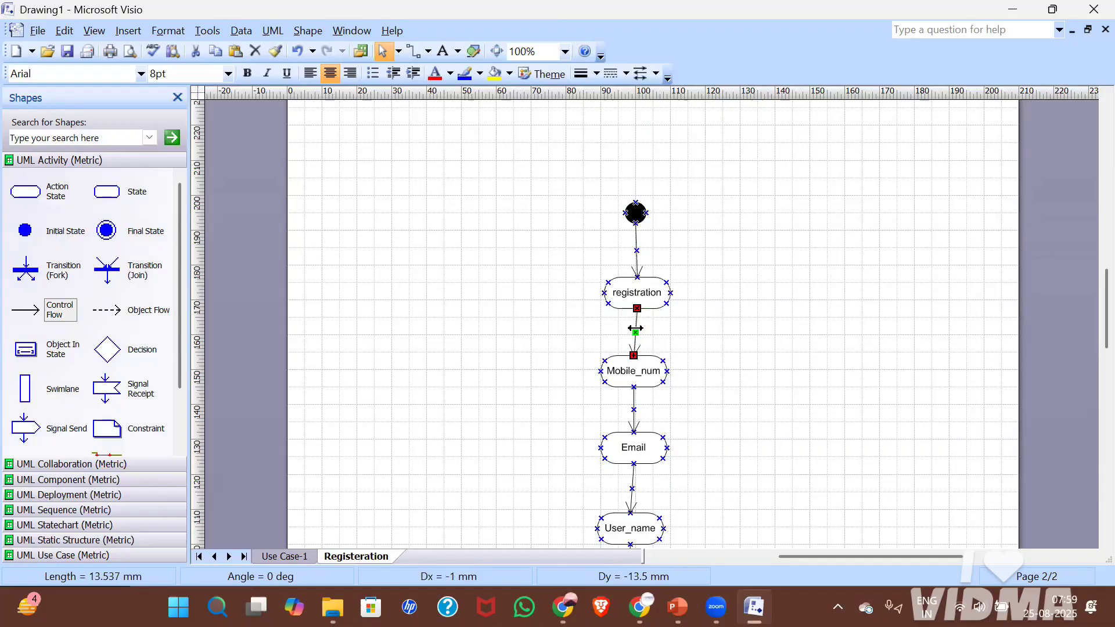
key(Right)
drag(640, 308, 634, 310)
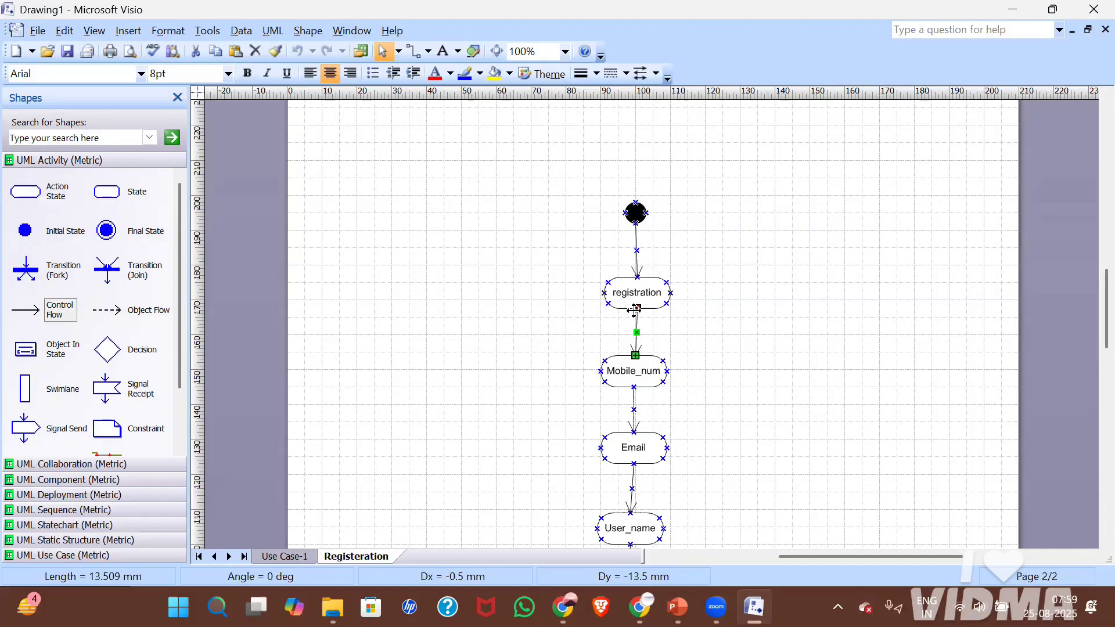
Straighten the control flow from Email by moving its arrowhead slightly right above User_name.
click(637, 377)
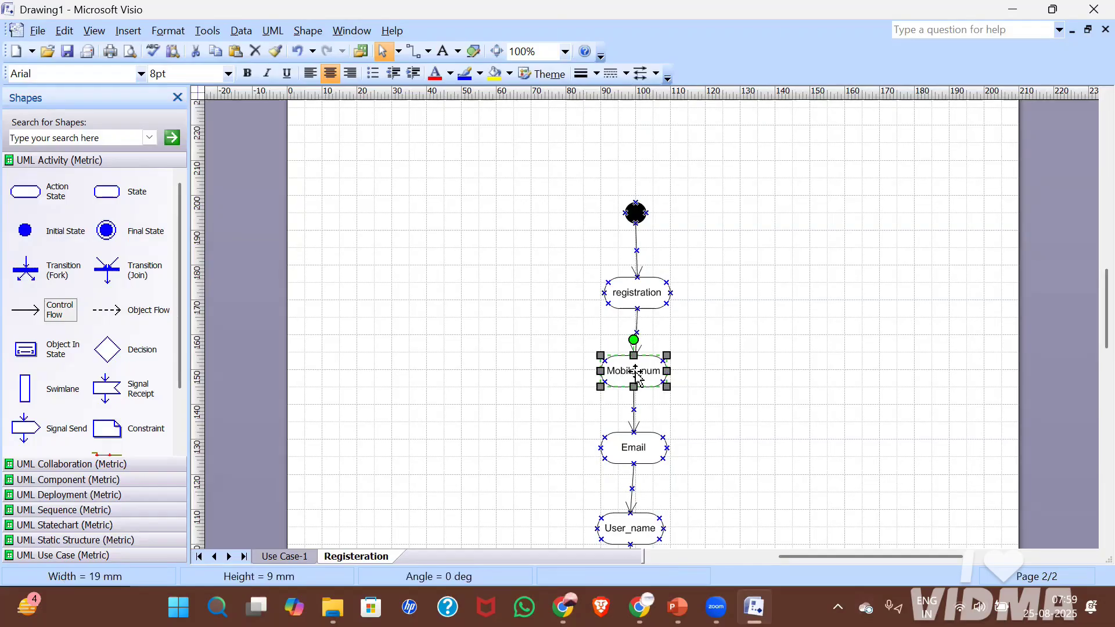
click(638, 456)
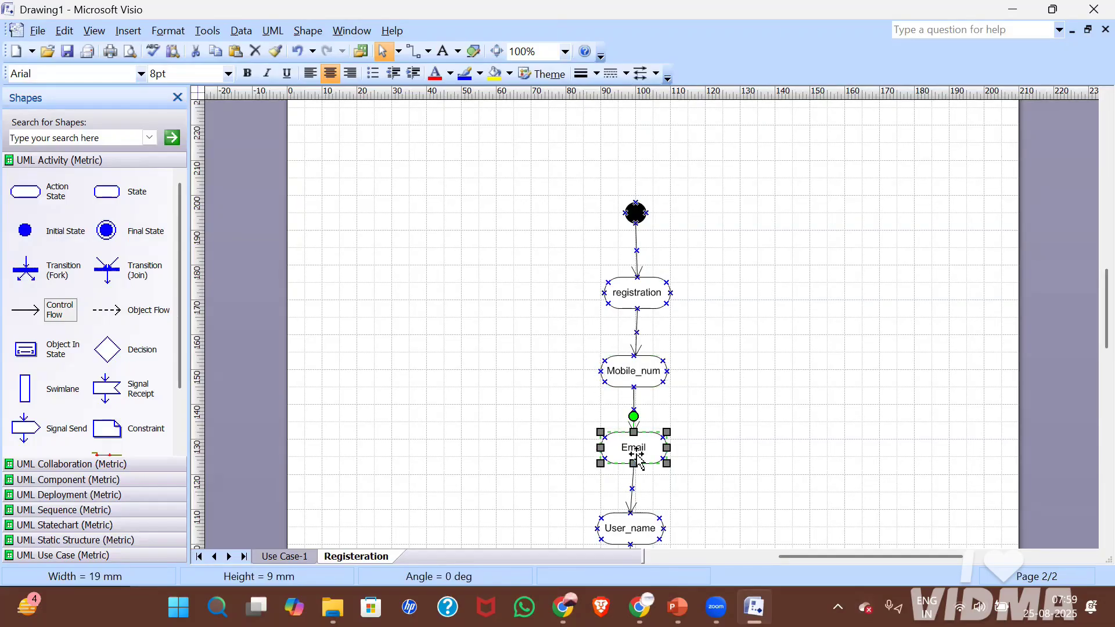
click(629, 510)
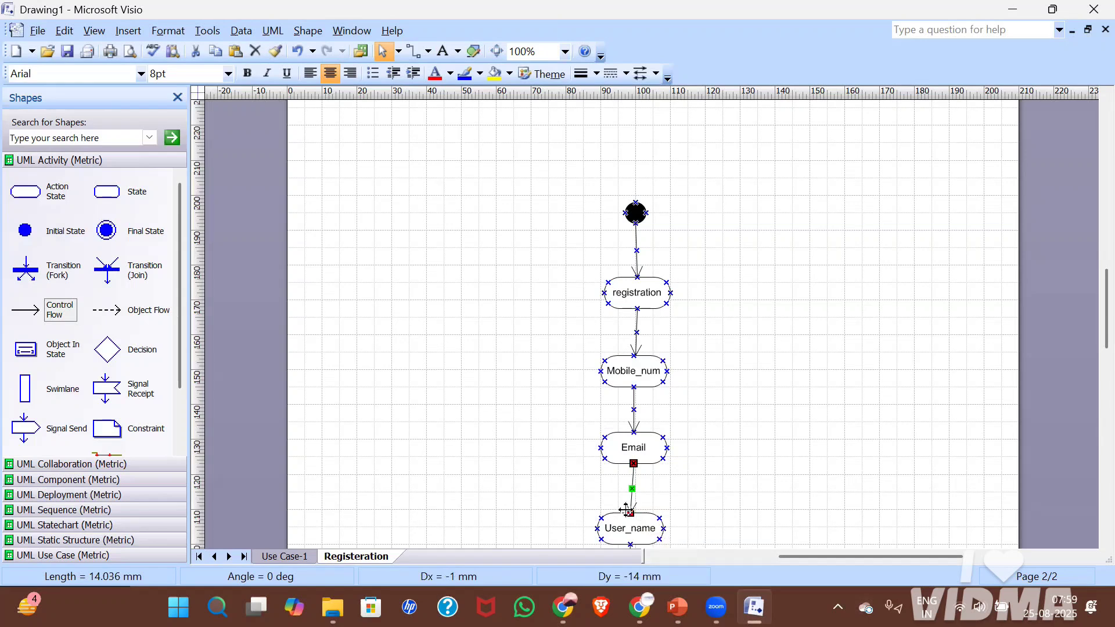
drag(629, 511, 636, 509)
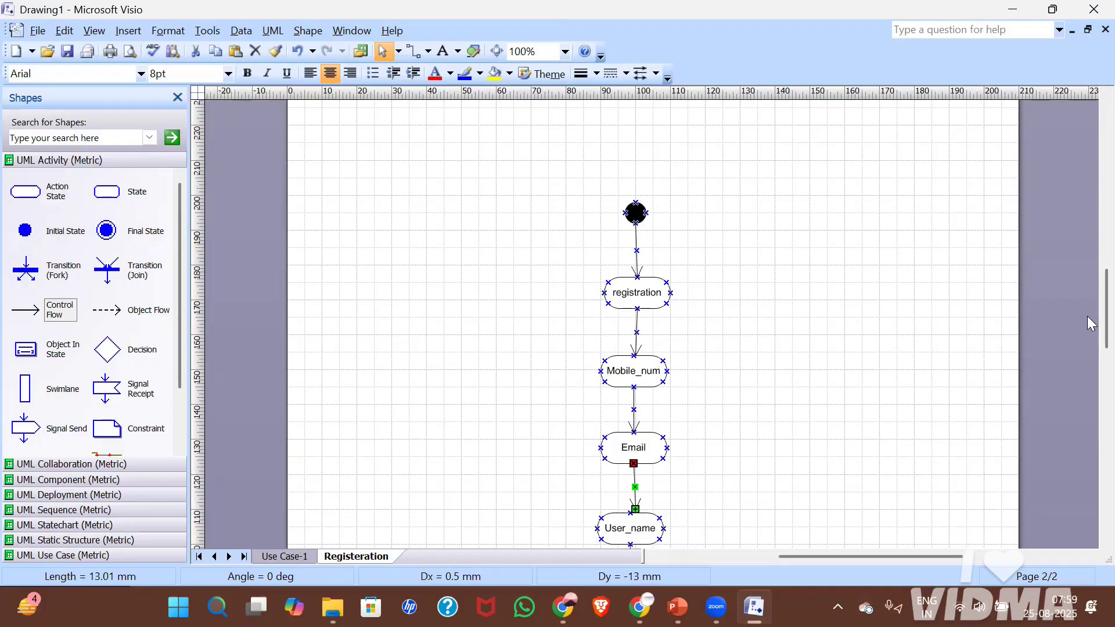
Move the arrowhead of the User_name-to-Password control flow slightly right along the top of Password.
scroll(1087, 331, down, 3)
scroll(1087, 326, up, 2)
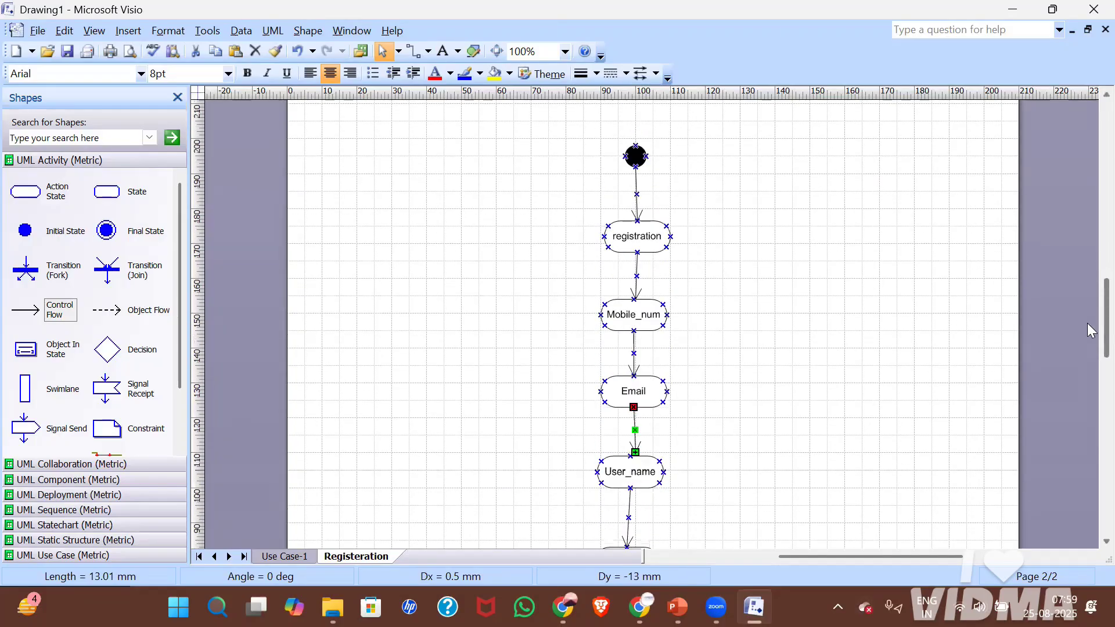
scroll(1087, 326, down, 1)
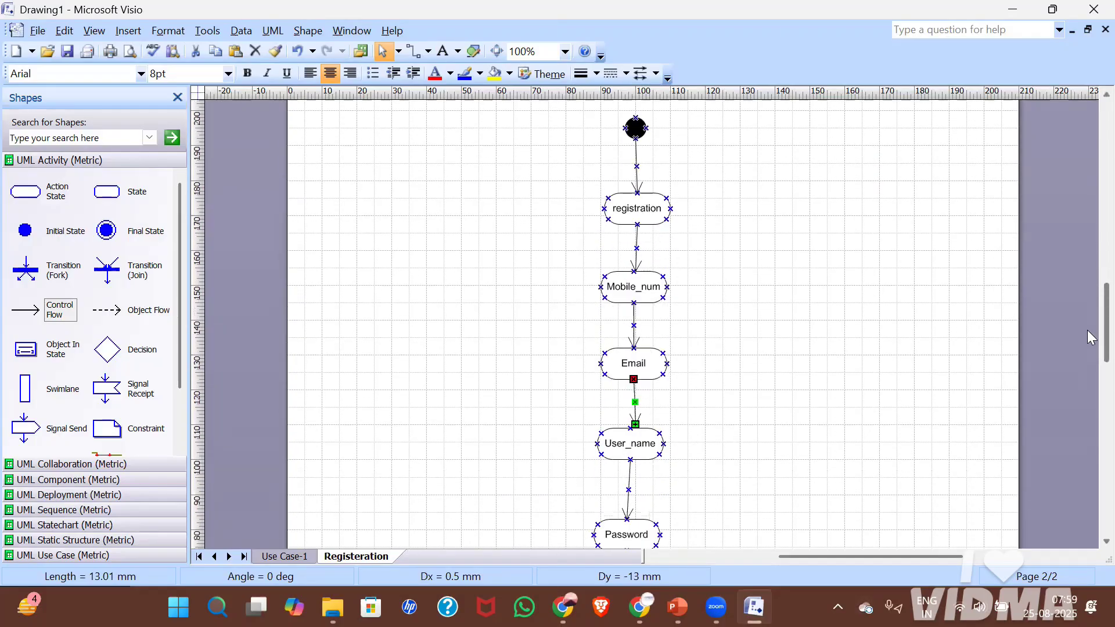
click(629, 466)
mouse_move(628, 466)
mouse_down()
mouse_move(627, 492)
mouse_move(633, 461)
mouse_up()
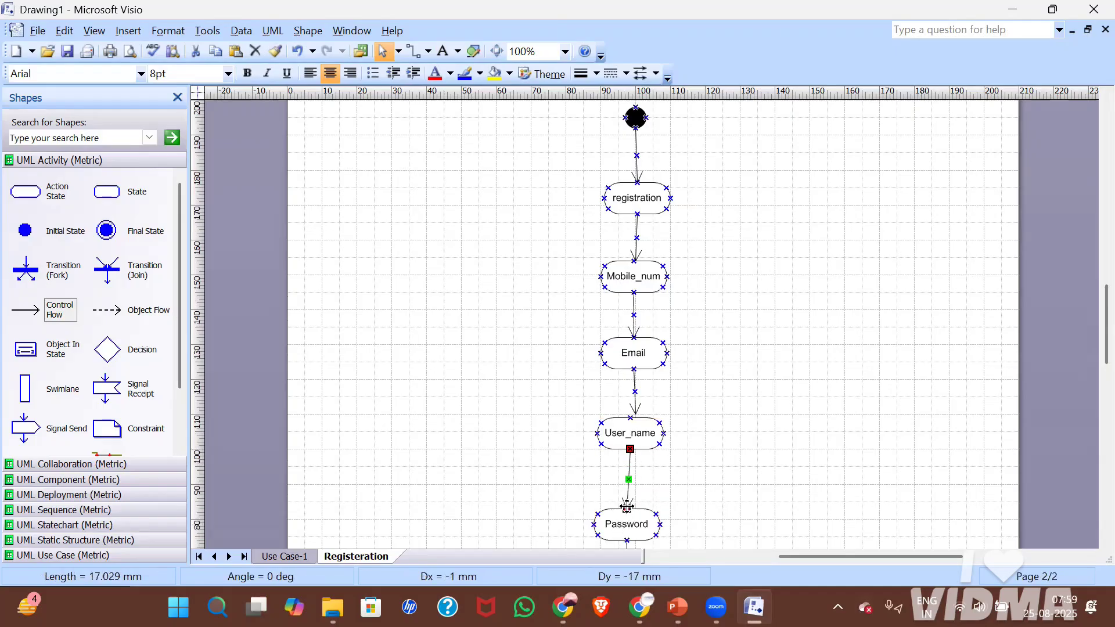
drag(627, 508, 635, 509)
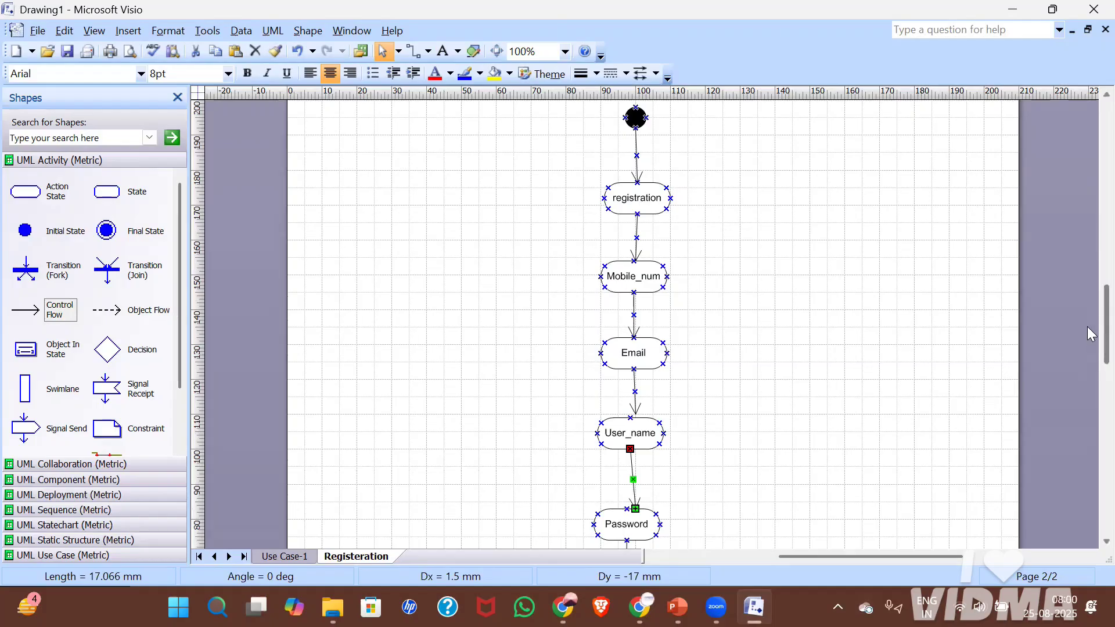
scroll(1087, 343, down, 3)
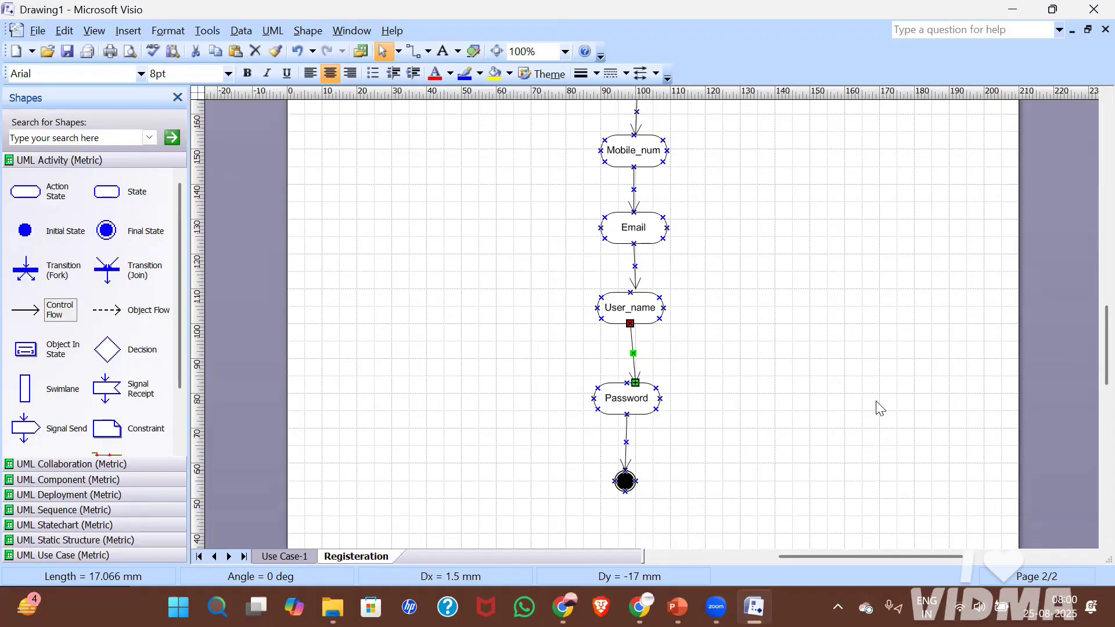
Insert a new foreground page named login and view its upper part at 100% zoom.
right_click(366, 558)
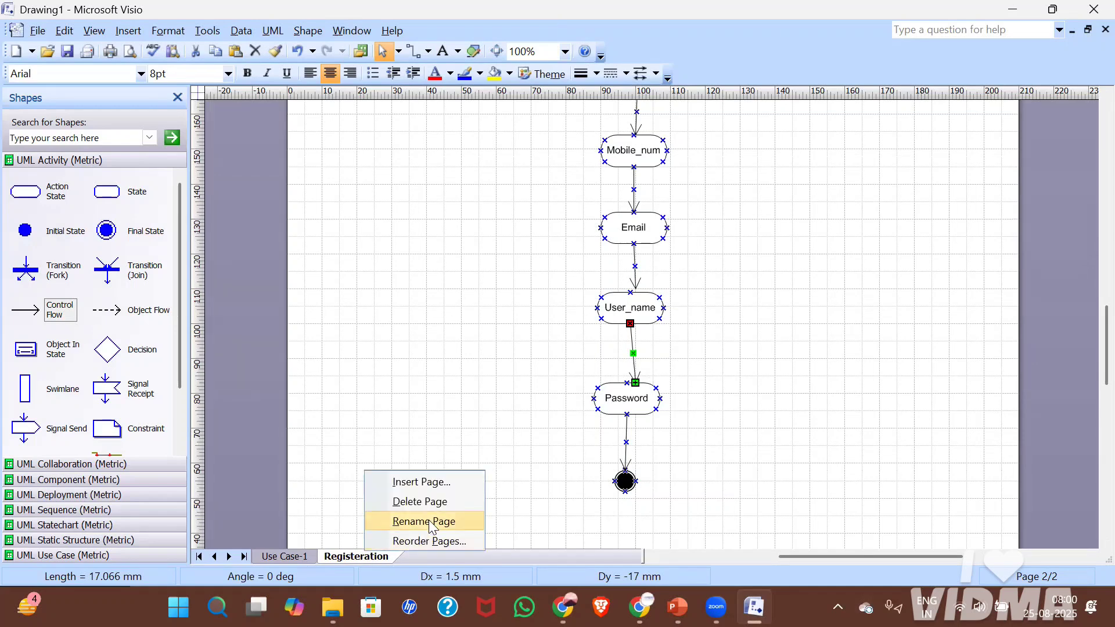
click(444, 483)
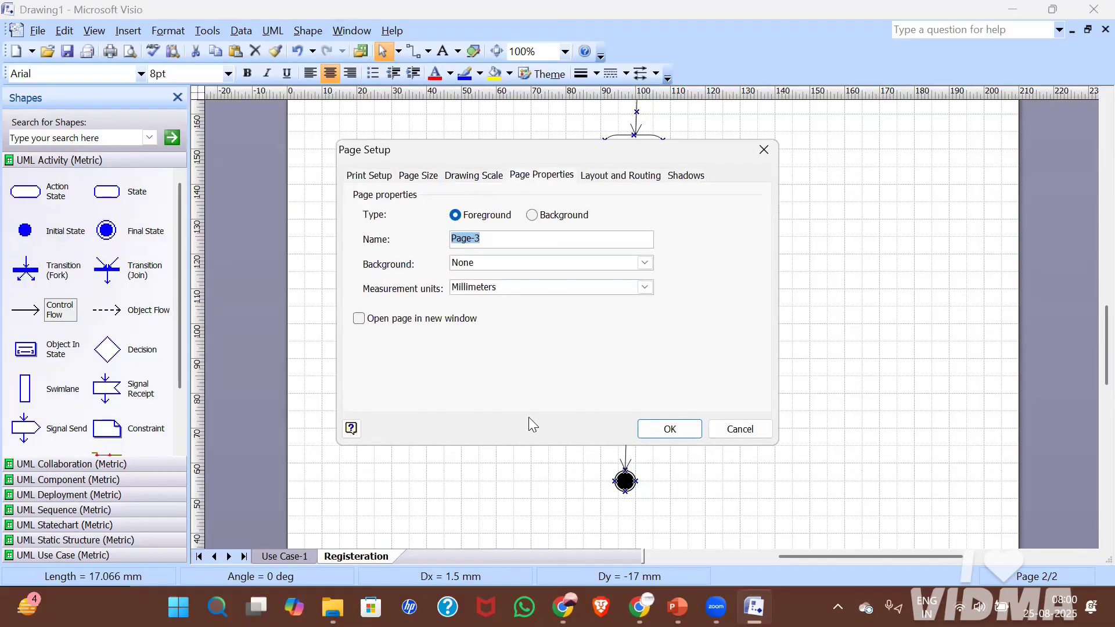
text(login)
key(Return)
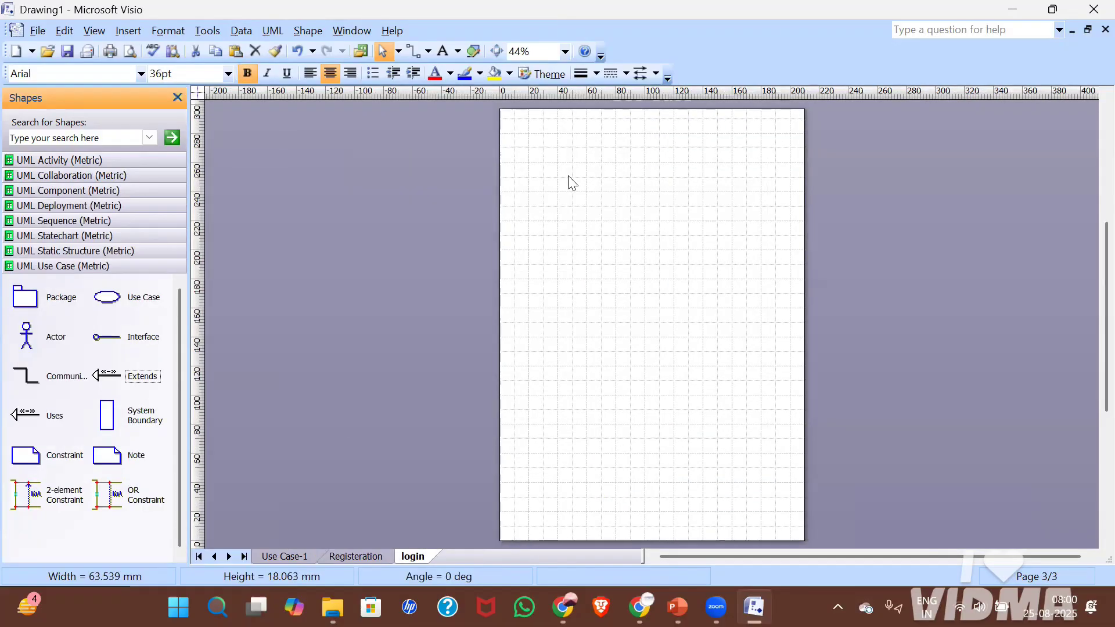
click(562, 53)
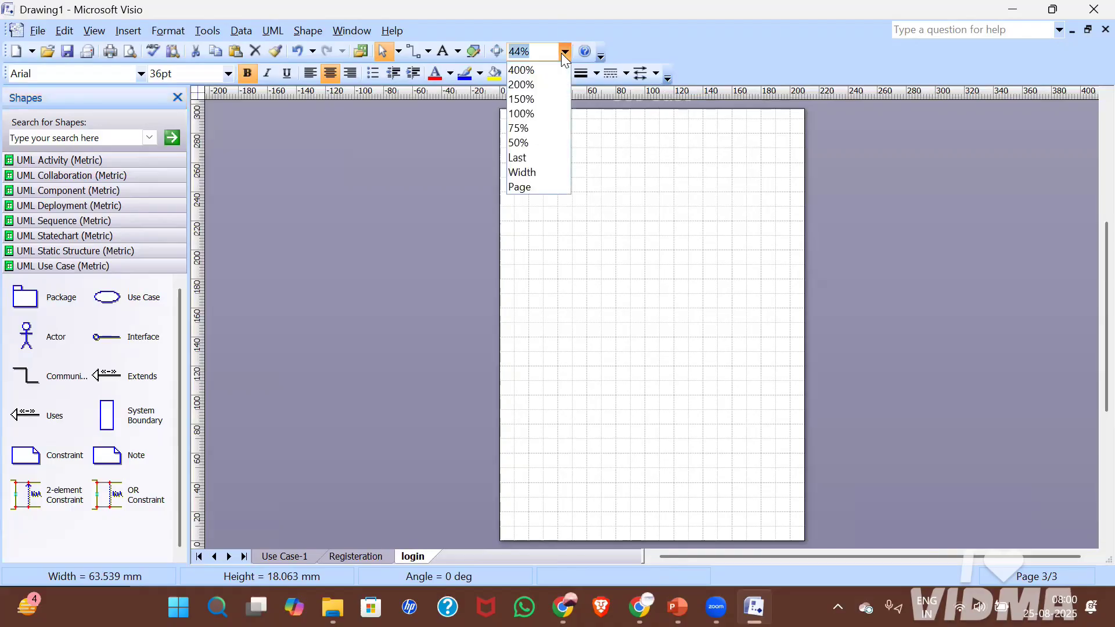
click(540, 119)
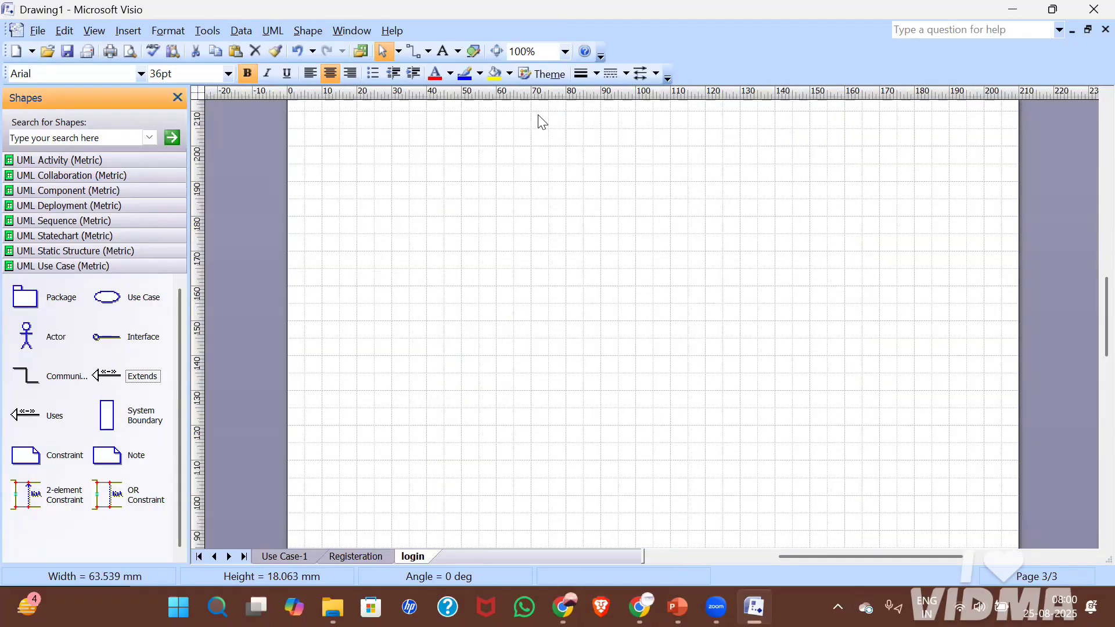
scroll(1091, 257, up, 3)
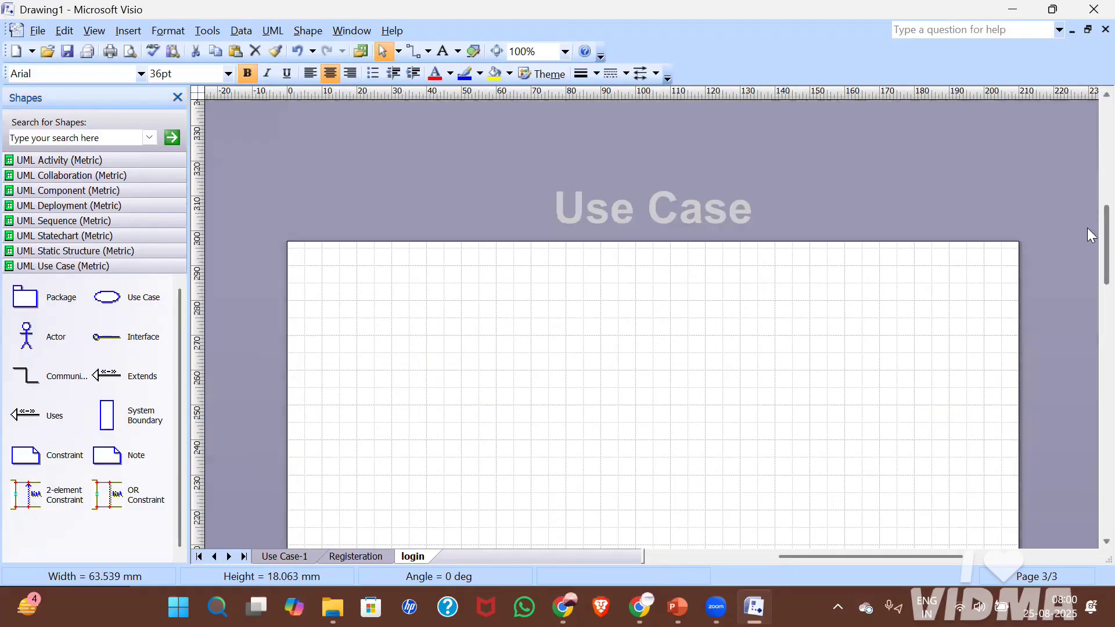
Place a UML Activity initial state near the top center of the login page and shift it slightly left.
click(59, 160)
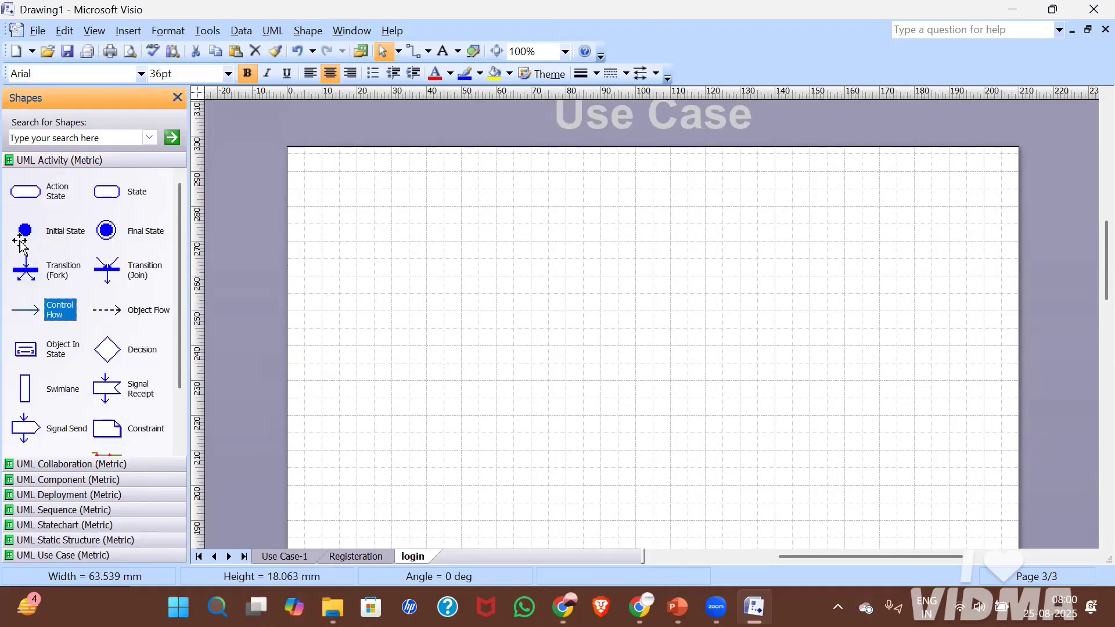
drag(45, 232, 642, 207)
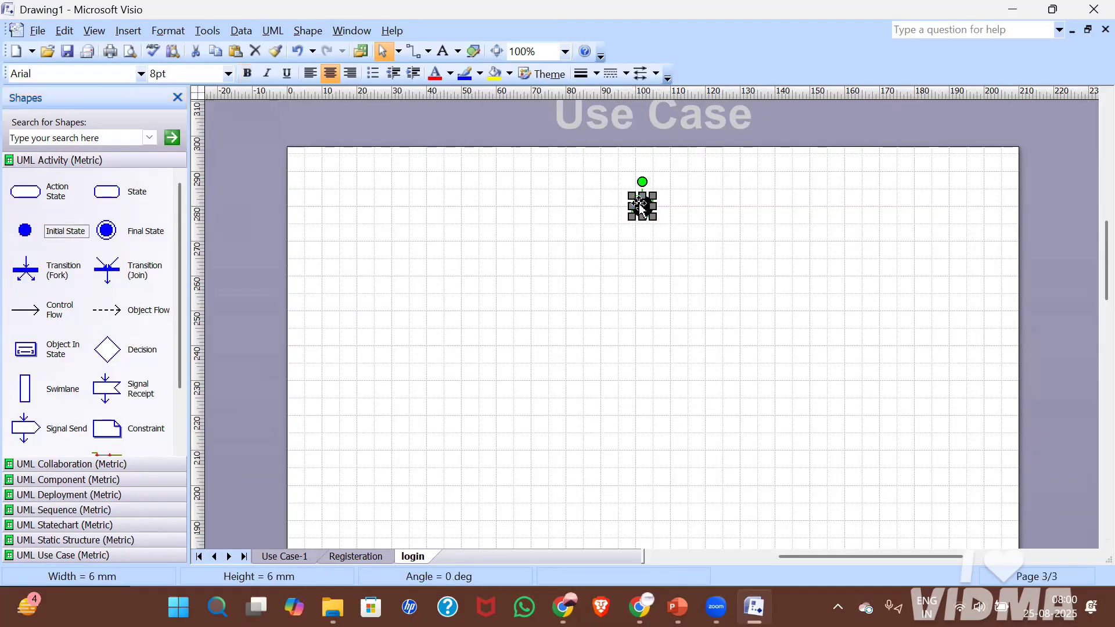
click(604, 247)
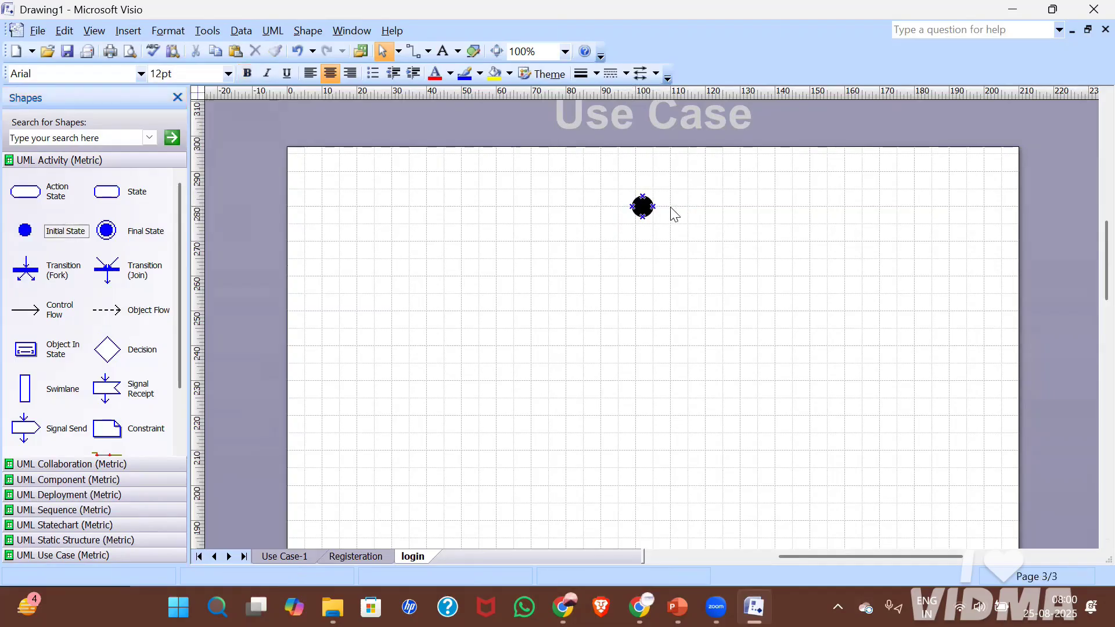
click(642, 208)
drag(642, 207, 636, 204)
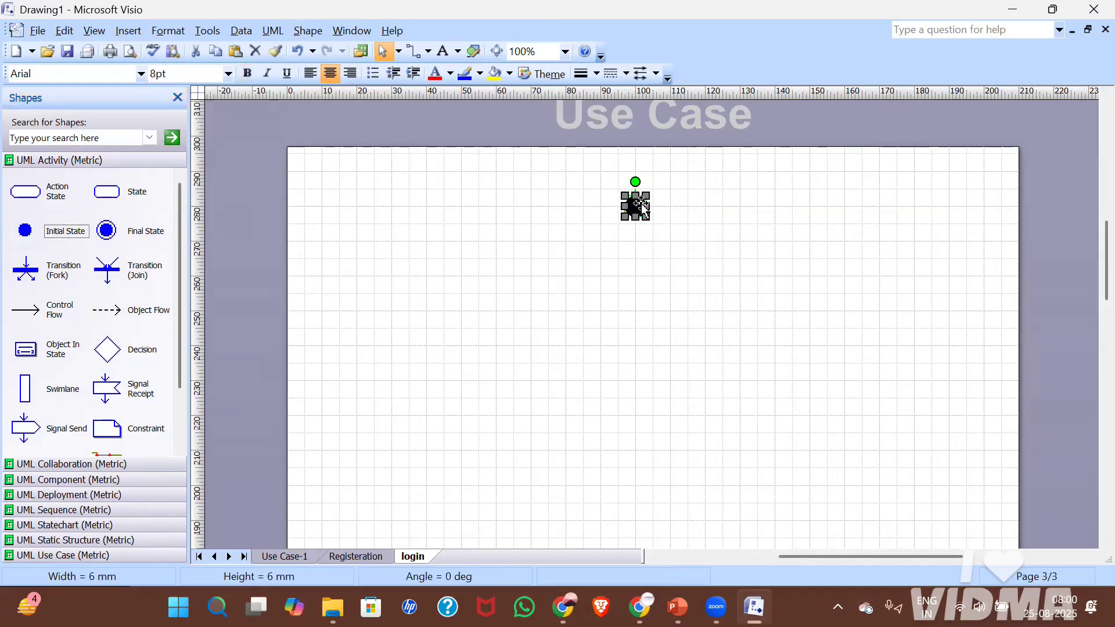
click(443, 232)
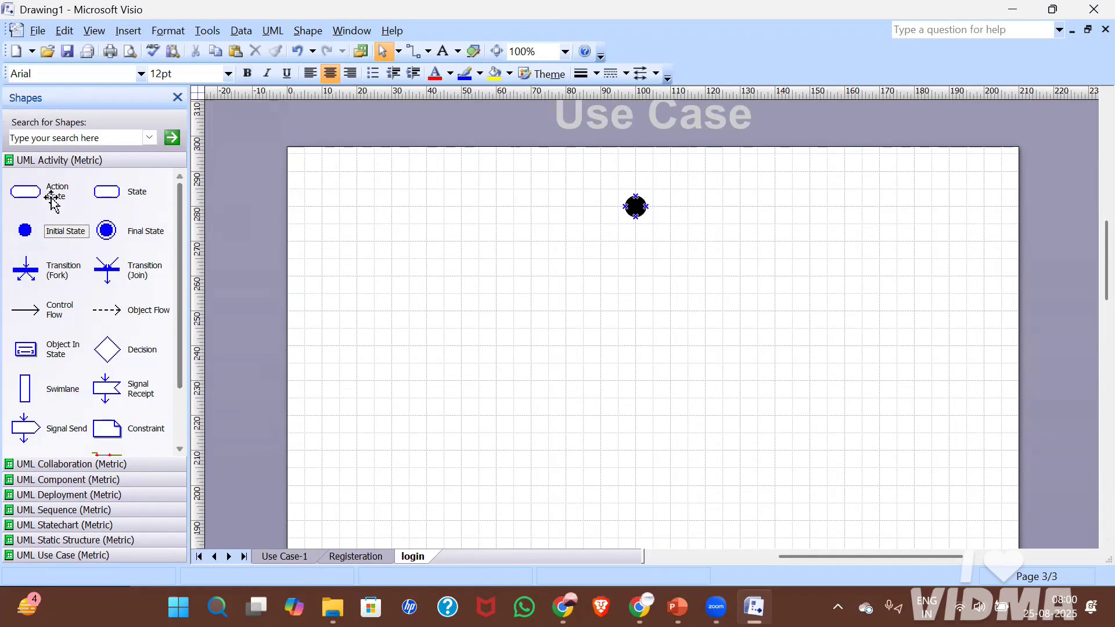
Add an action state directly below the initial state and name it login.
drag(53, 200, 637, 273)
double_click(637, 271)
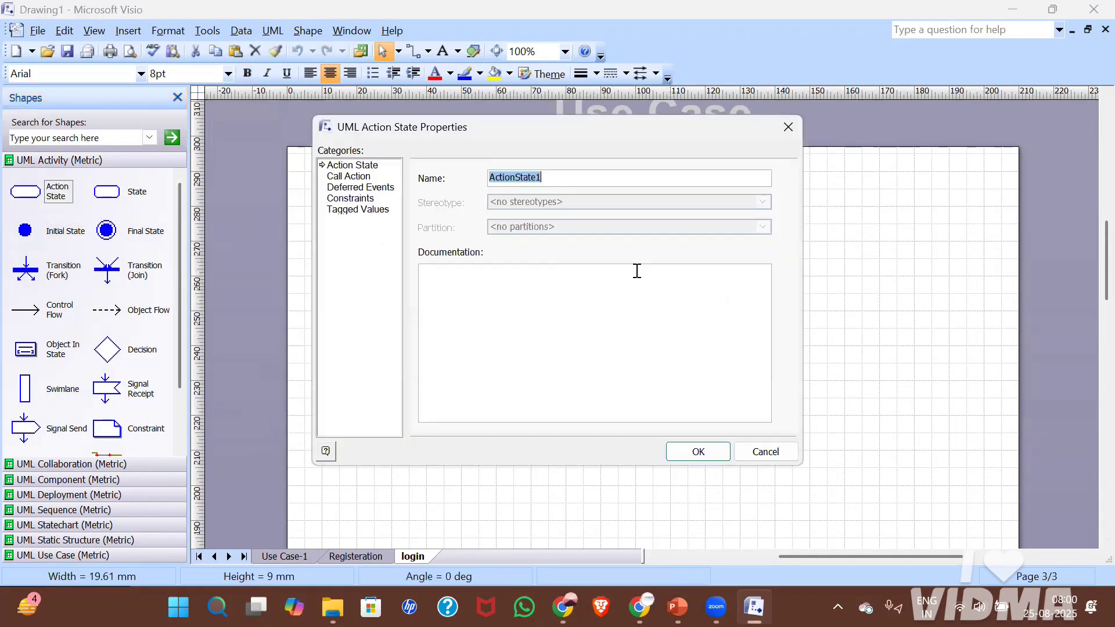
key(BackSpace)
key(Return)
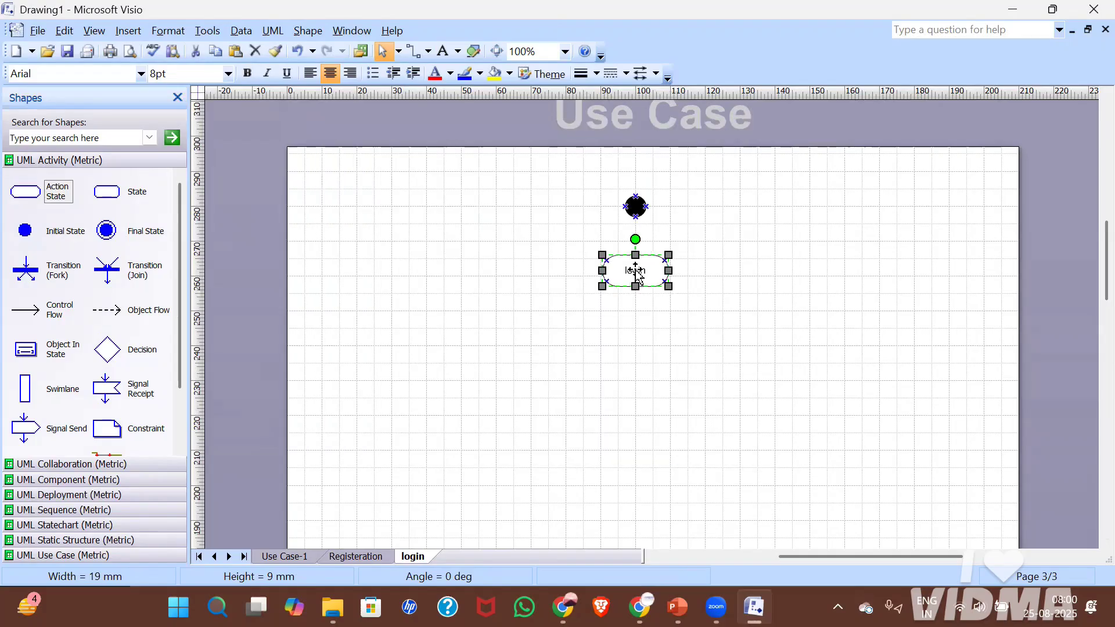
Add a second action state below login and name it credit.
drag(56, 191, 635, 367)
double_click(635, 367)
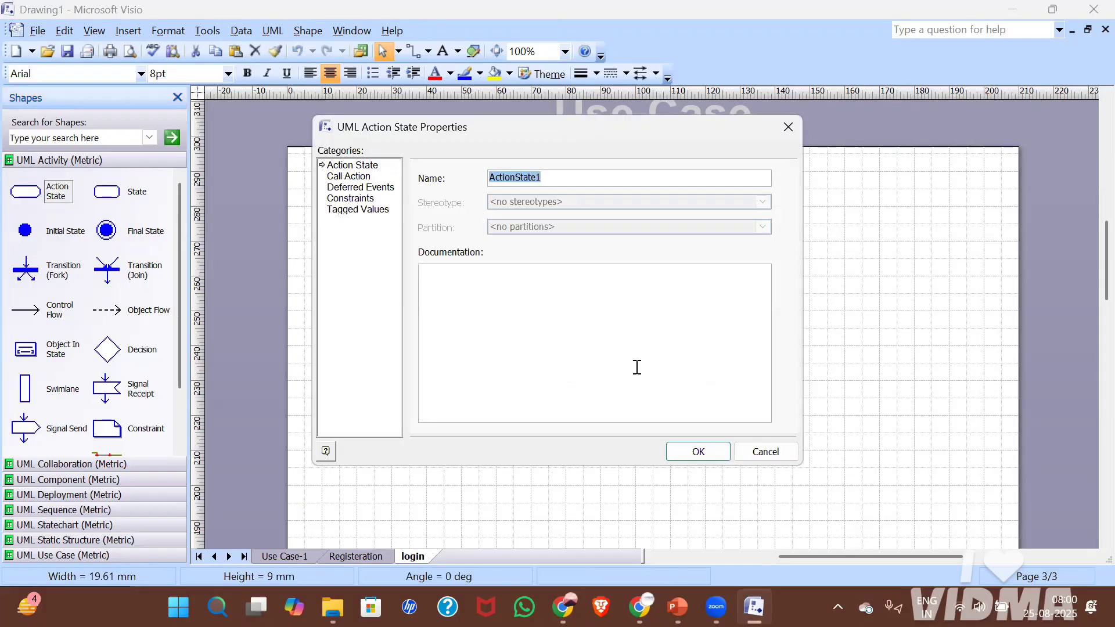
text(credit)
key(Return)
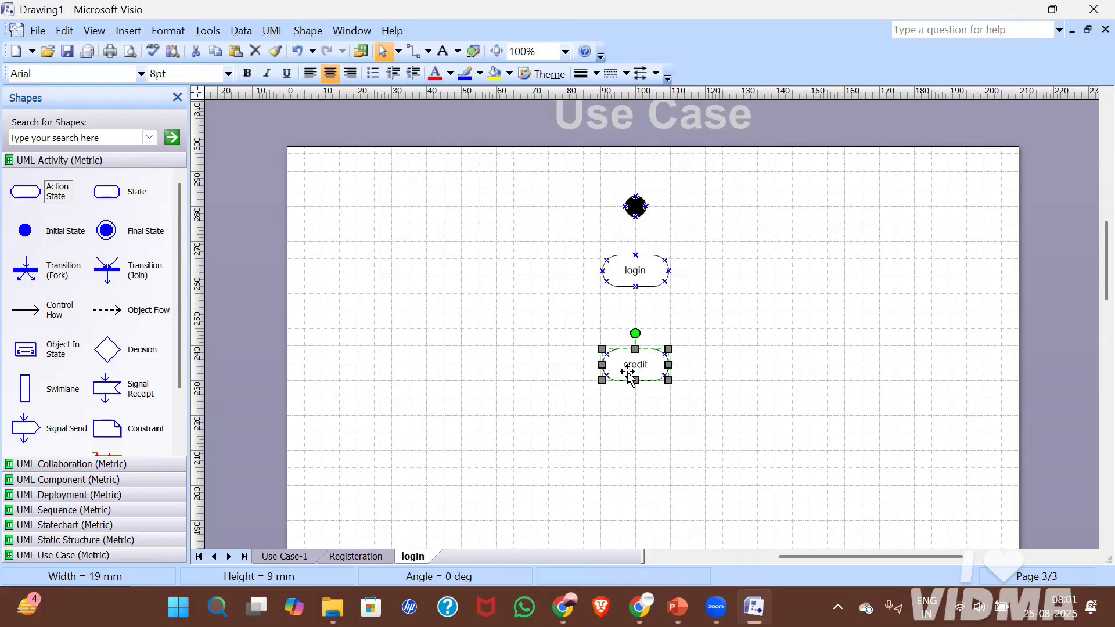
Rename the credit action state as u/p.
double_click(628, 374)
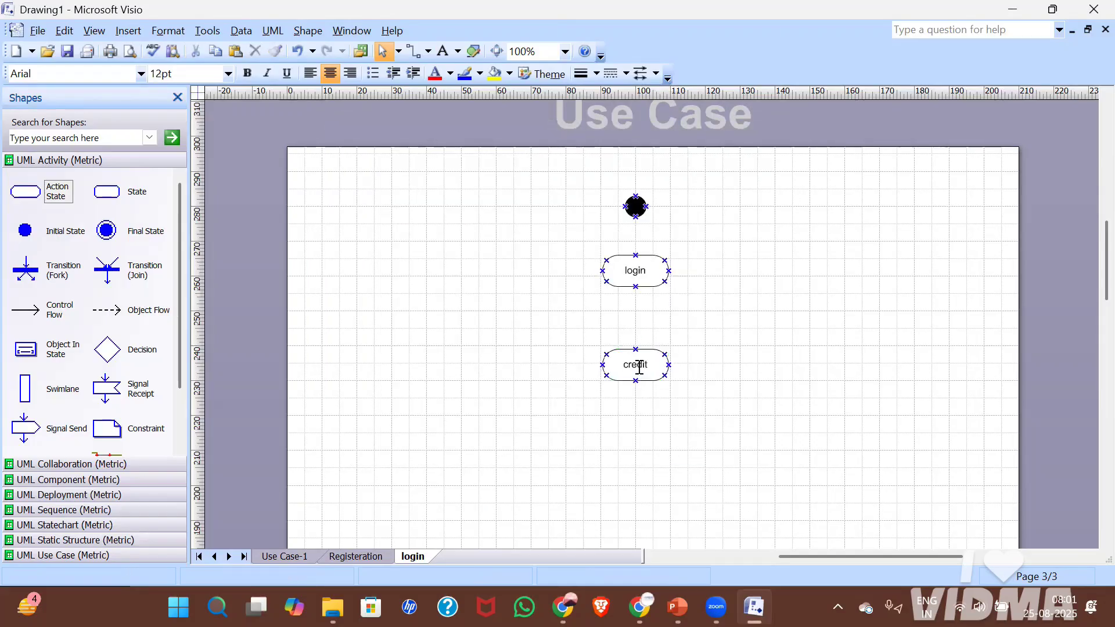
text(u/p)
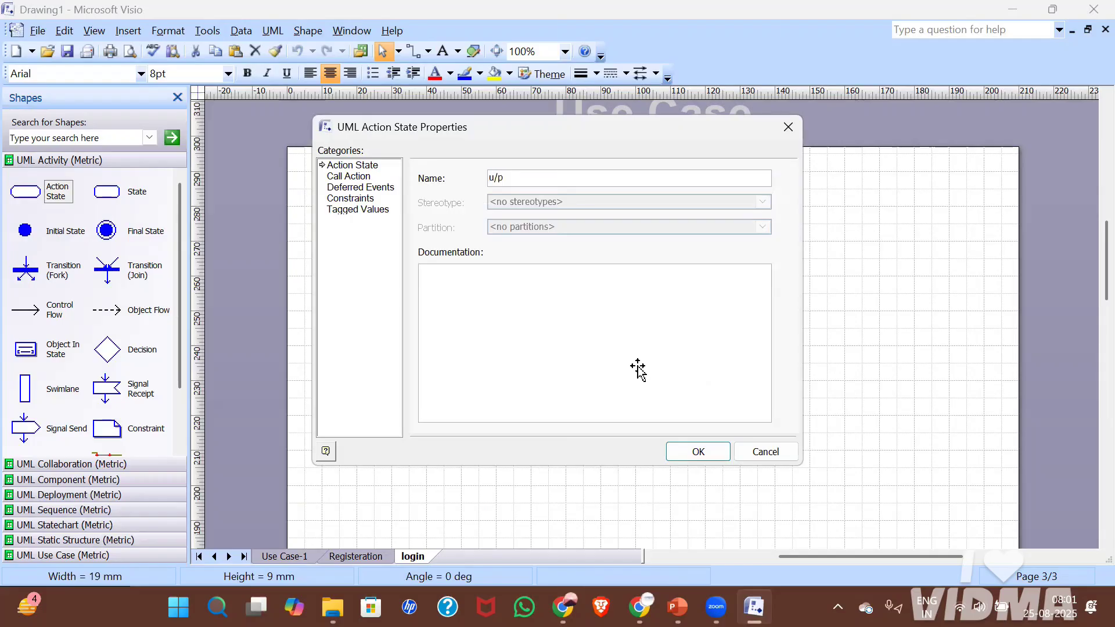
key(Return)
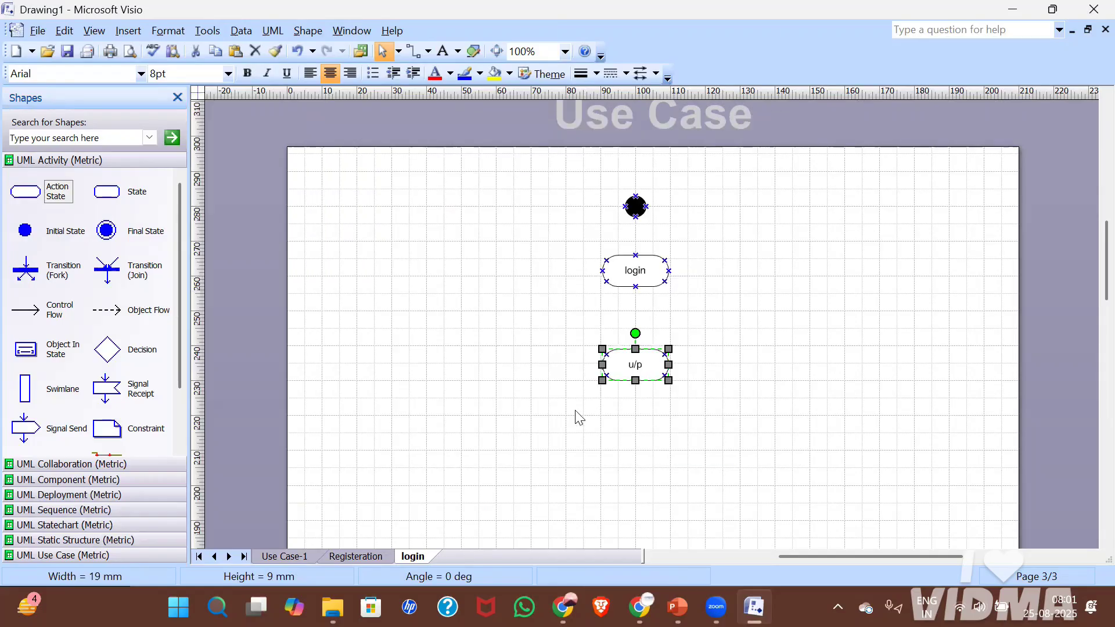
Place a decision shape below the u/p action state, aligned with the shapes above.
click(56, 198)
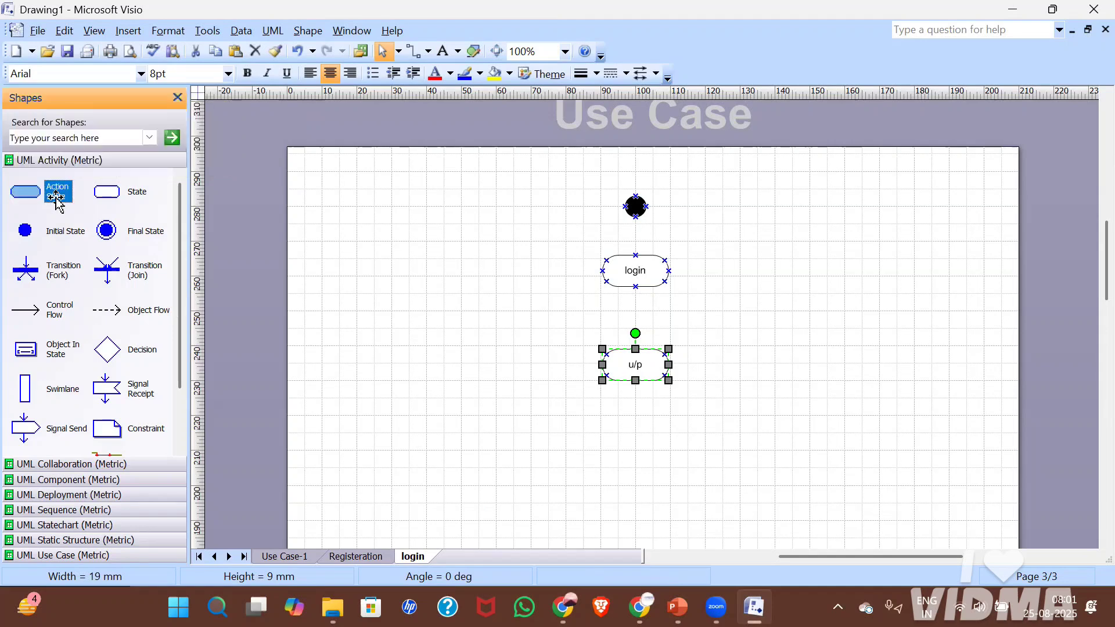
click(323, 222)
drag(144, 352, 636, 462)
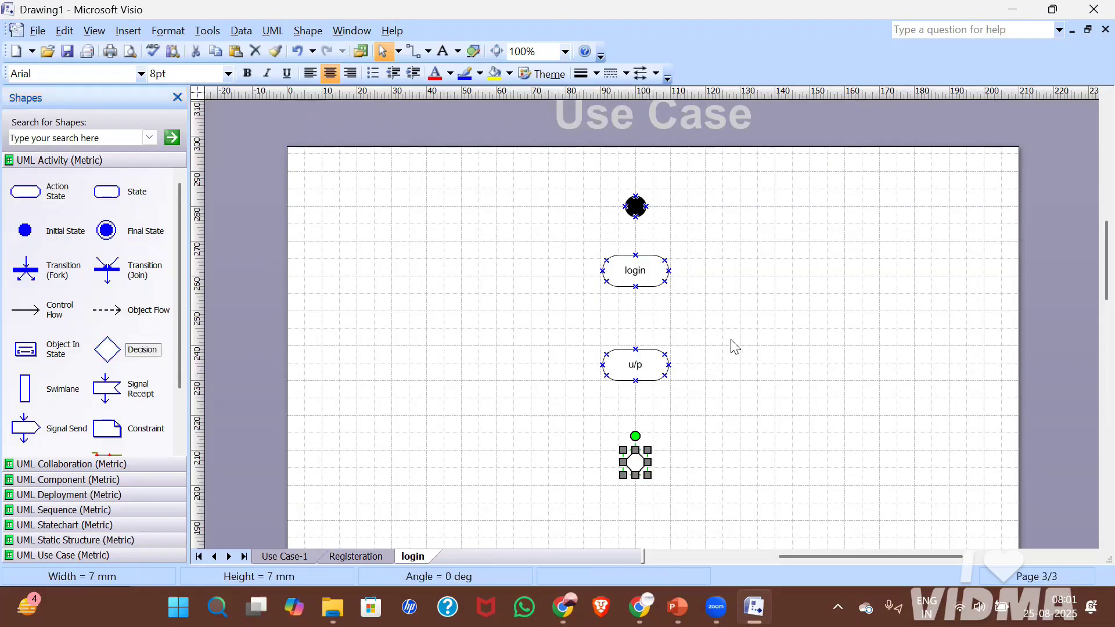
click(733, 347)
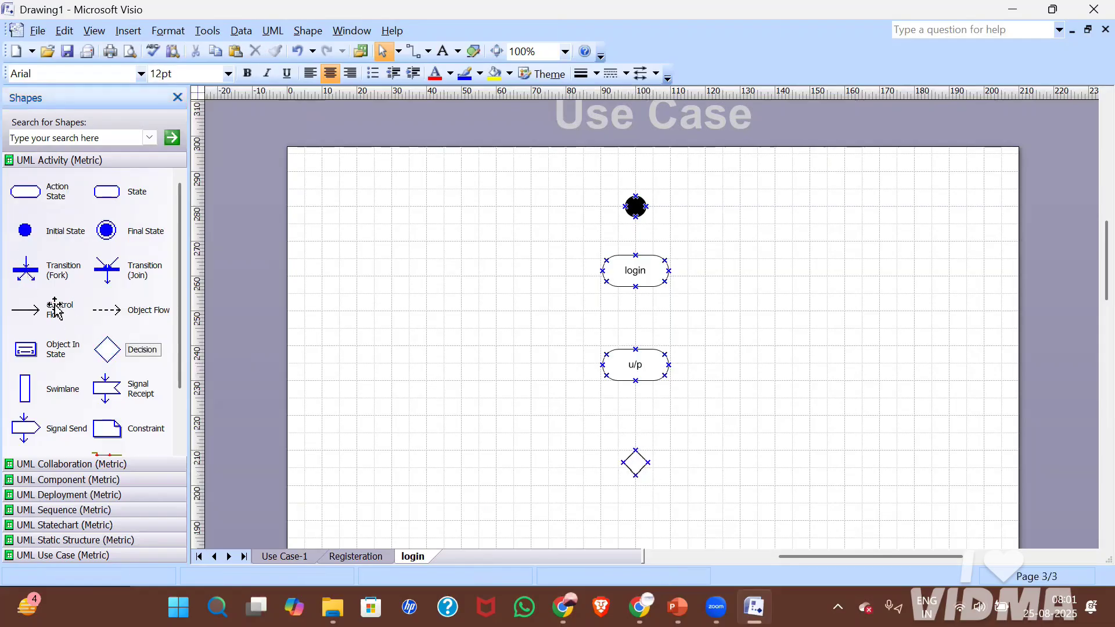
Connect the initial state to login and login to u/p with vertical control flows.
drag(55, 308, 635, 254)
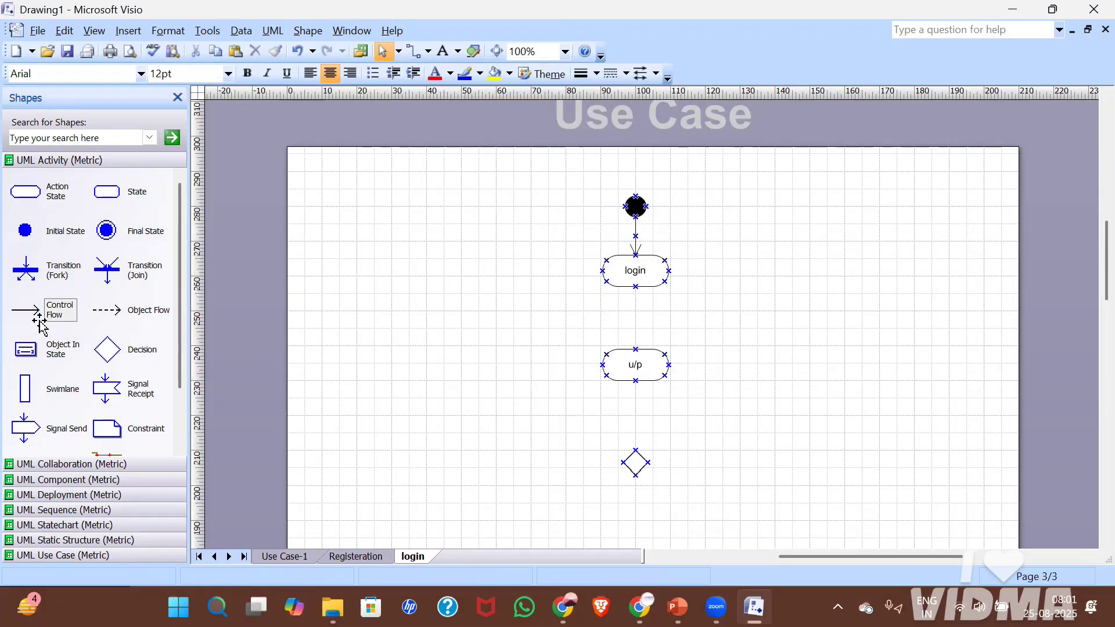
drag(57, 308, 632, 350)
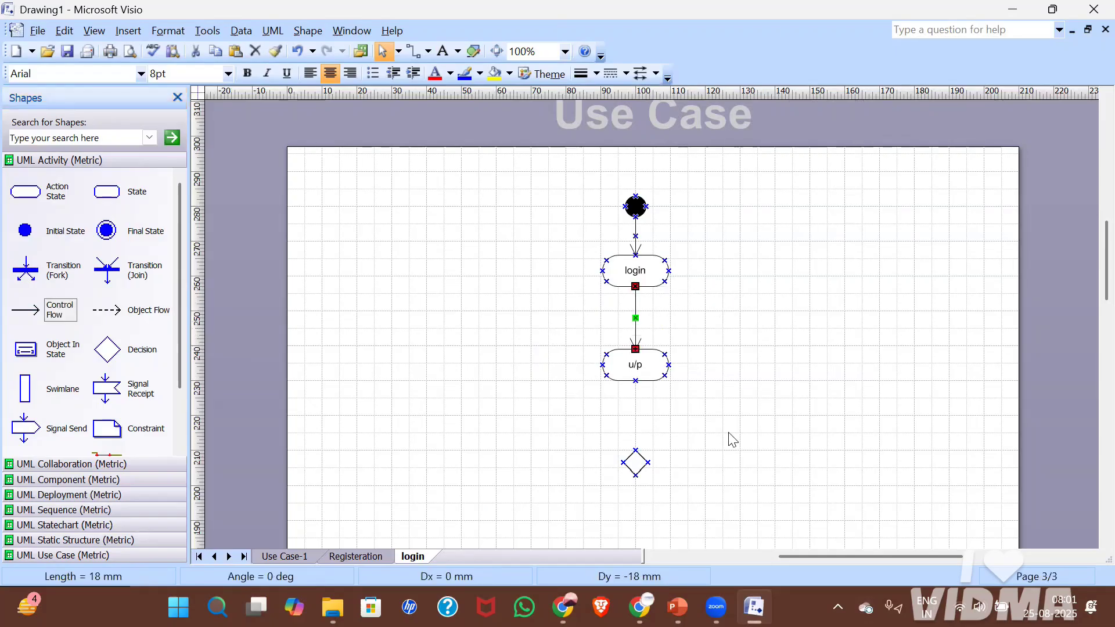
click(726, 450)
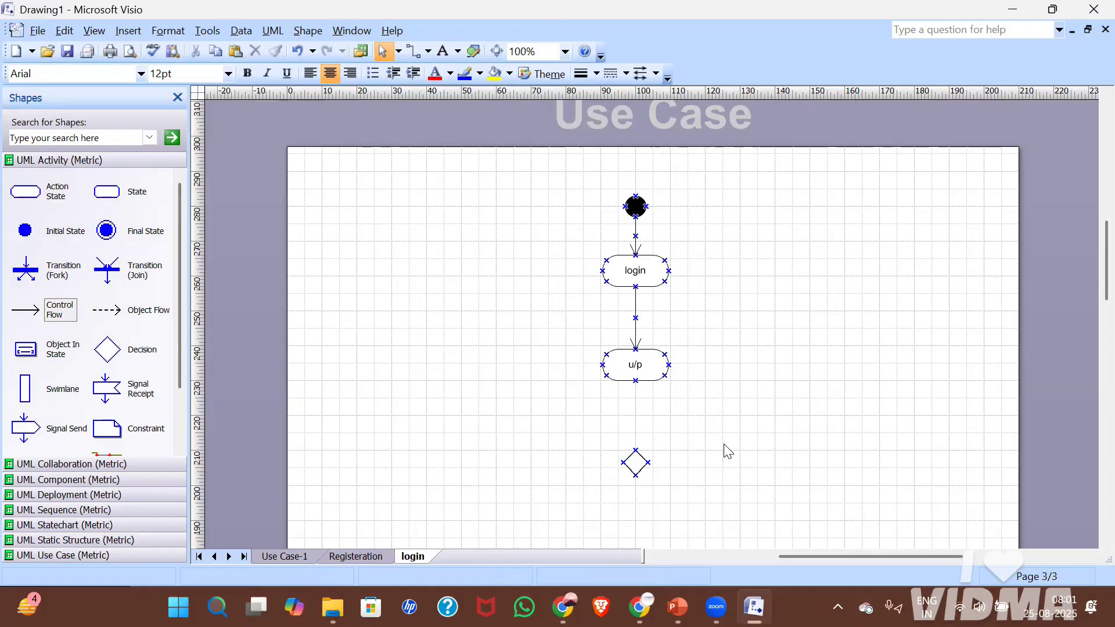
Move the decision slightly up and connect the bottom of u/p to its top with a control flow.
scroll(1089, 273, down, 3)
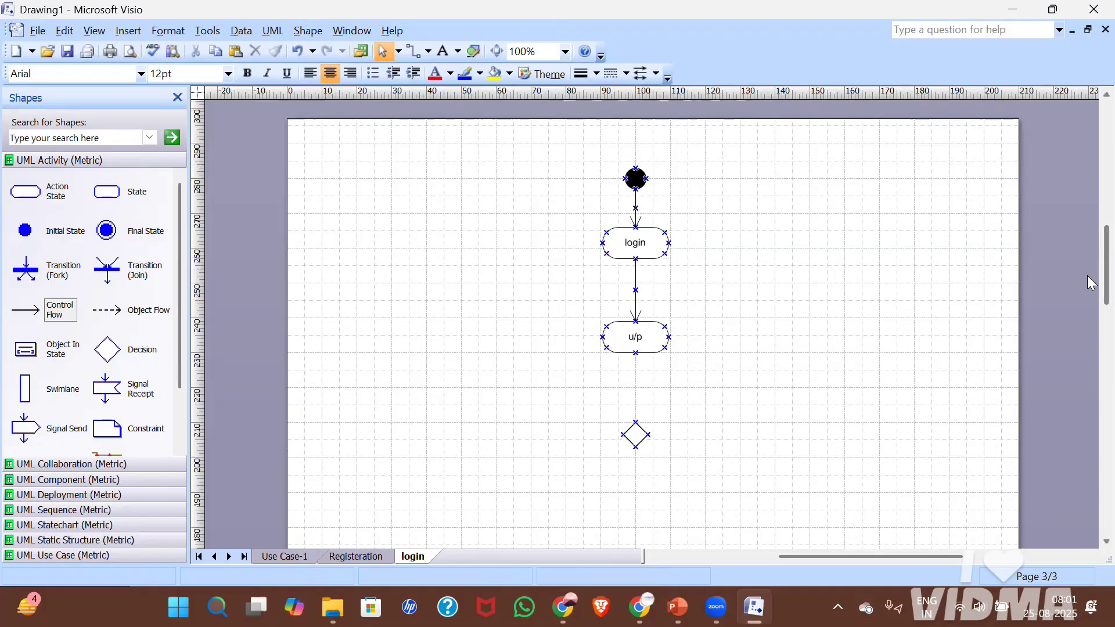
scroll(1089, 284, up, 1)
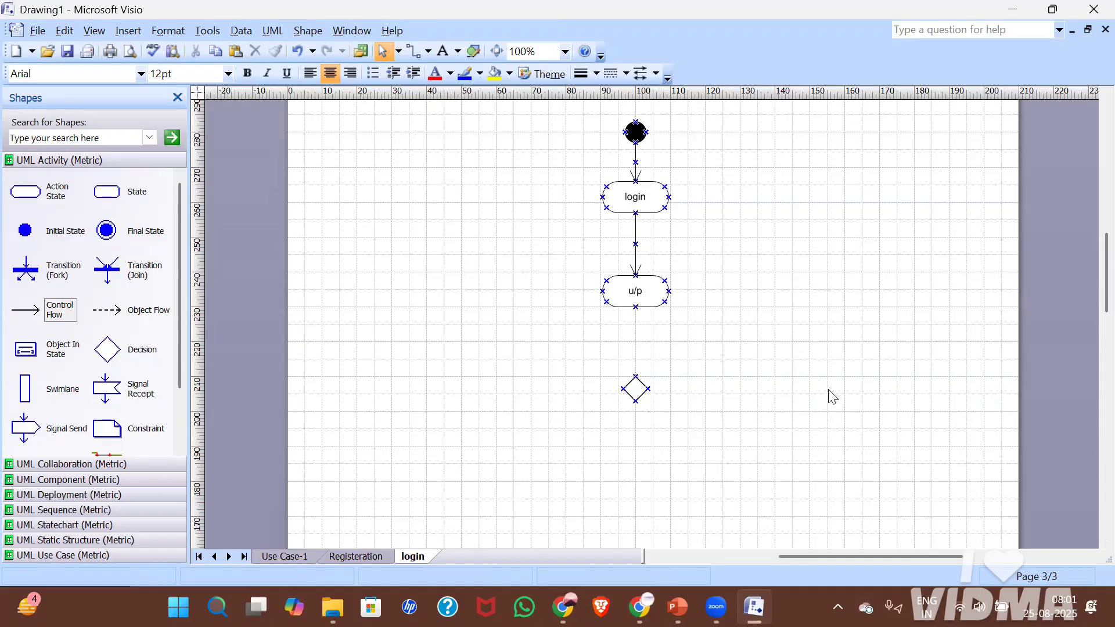
click(645, 400)
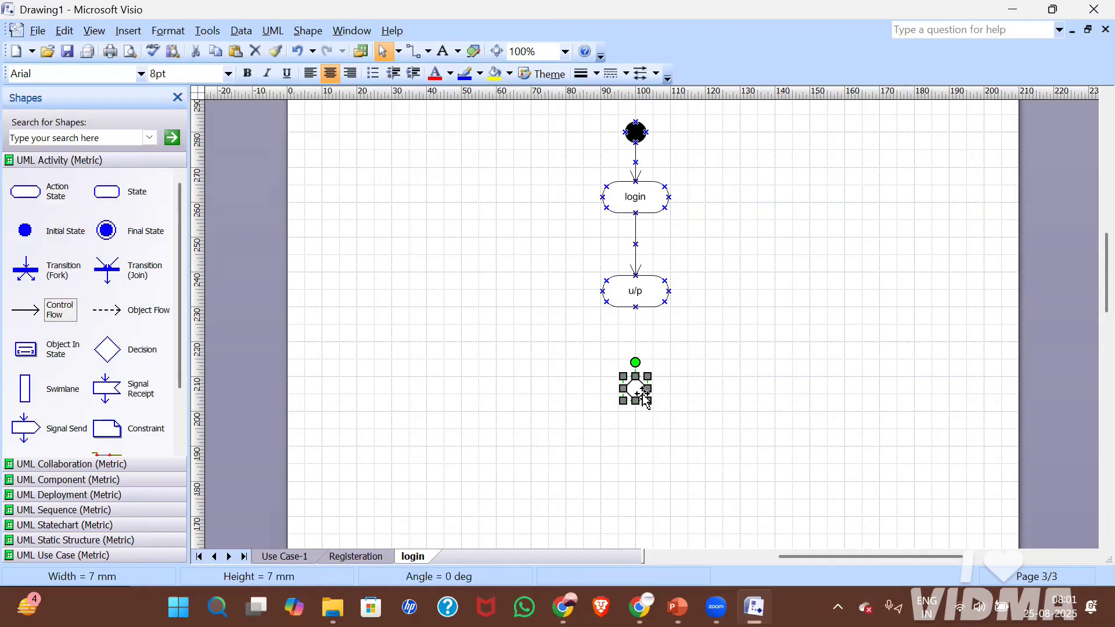
drag(644, 400, 644, 394)
drag(44, 317, 636, 369)
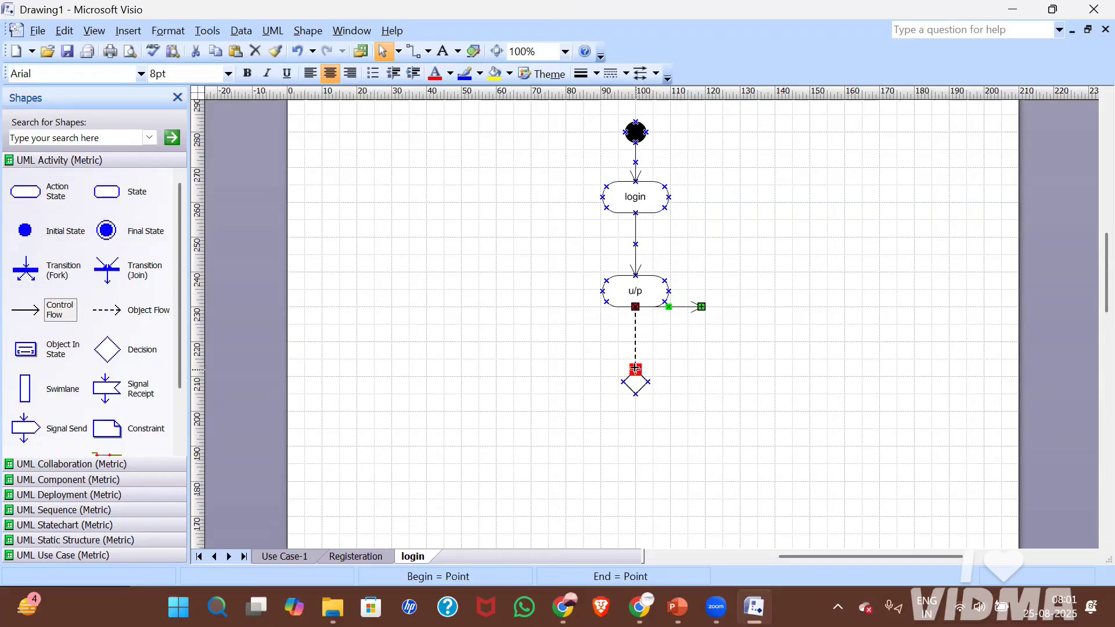
click(768, 352)
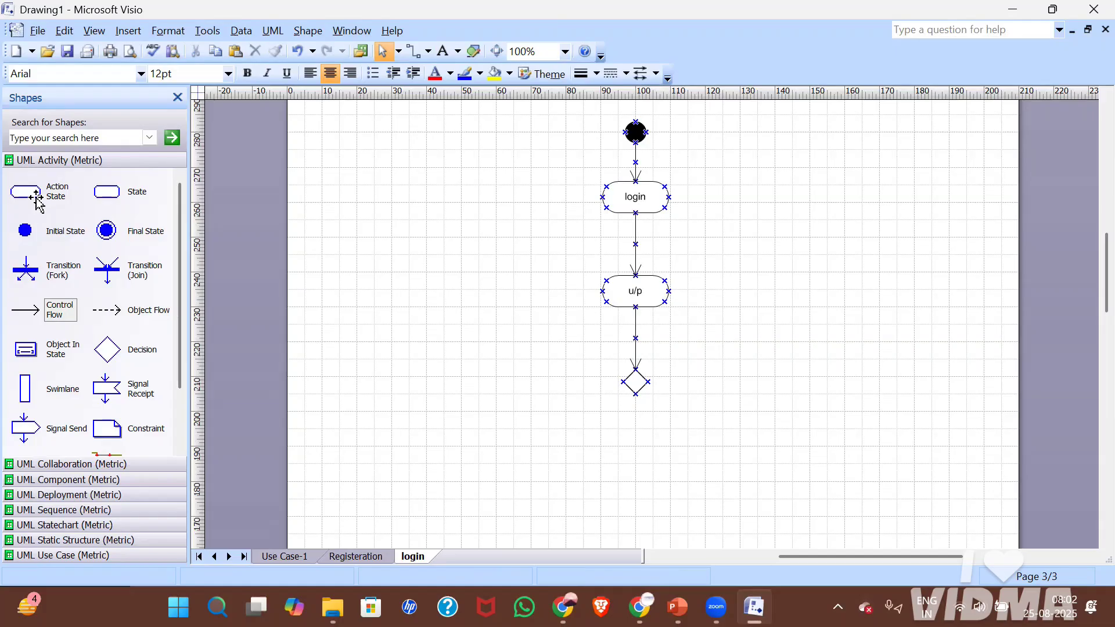
Add an action state named login succ below the decision and connect the decision to it with a control flow.
drag(36, 204, 639, 472)
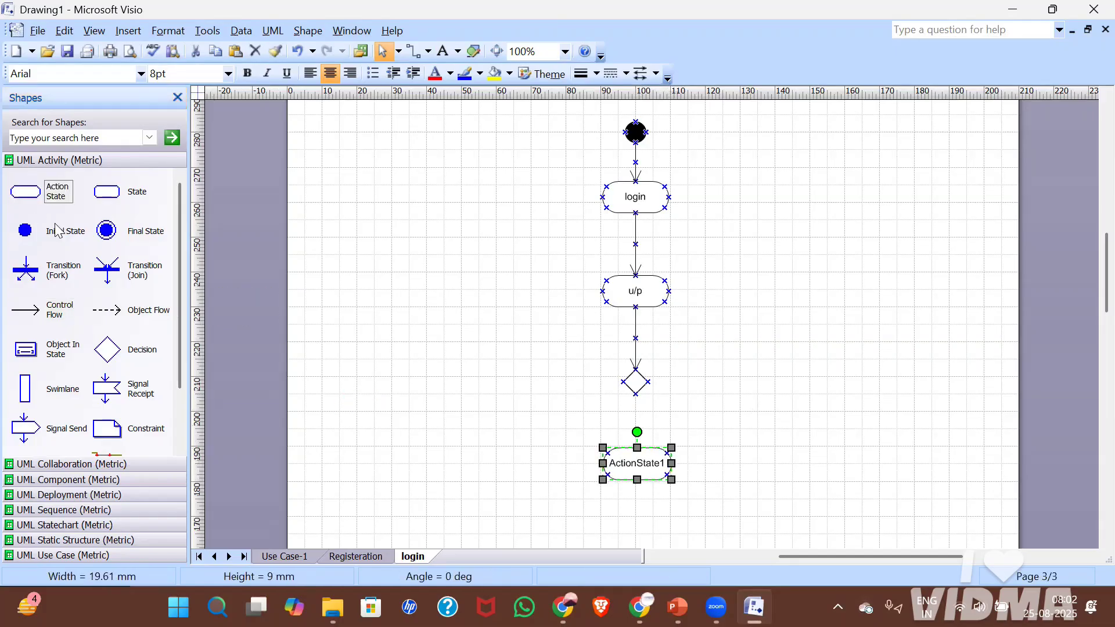
drag(54, 312, 637, 448)
double_click(636, 481)
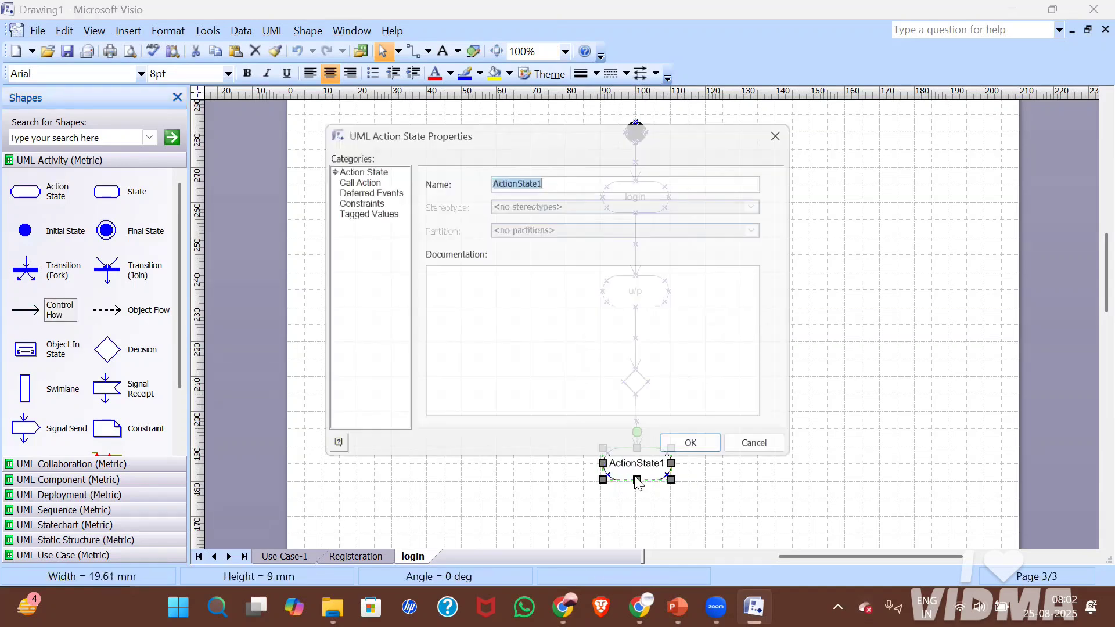
text(login s)
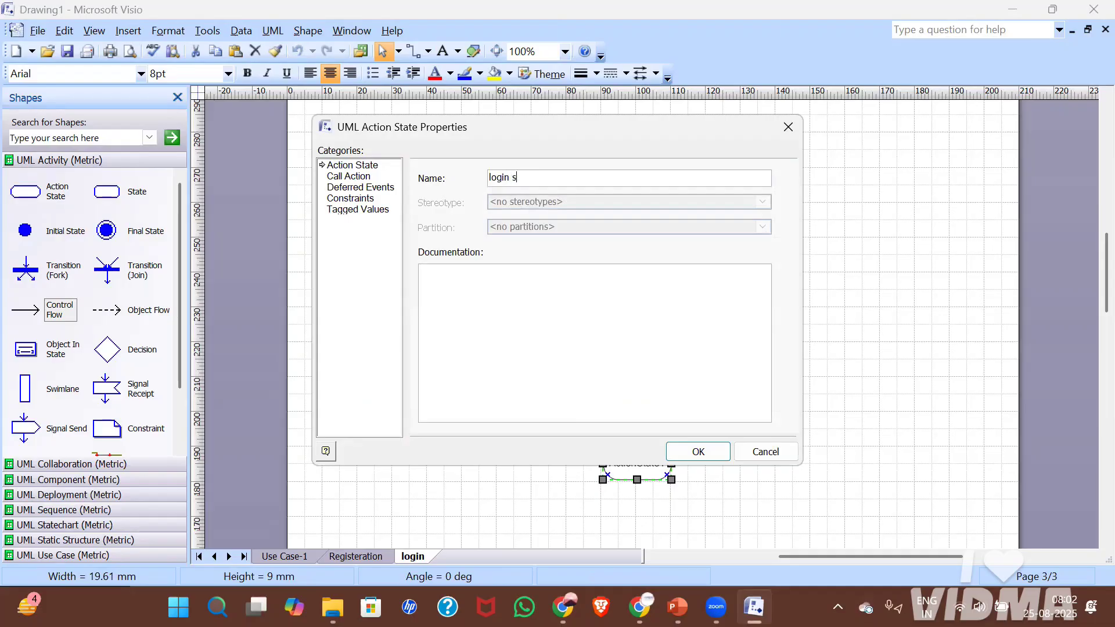
text(ucc)
key(Return)
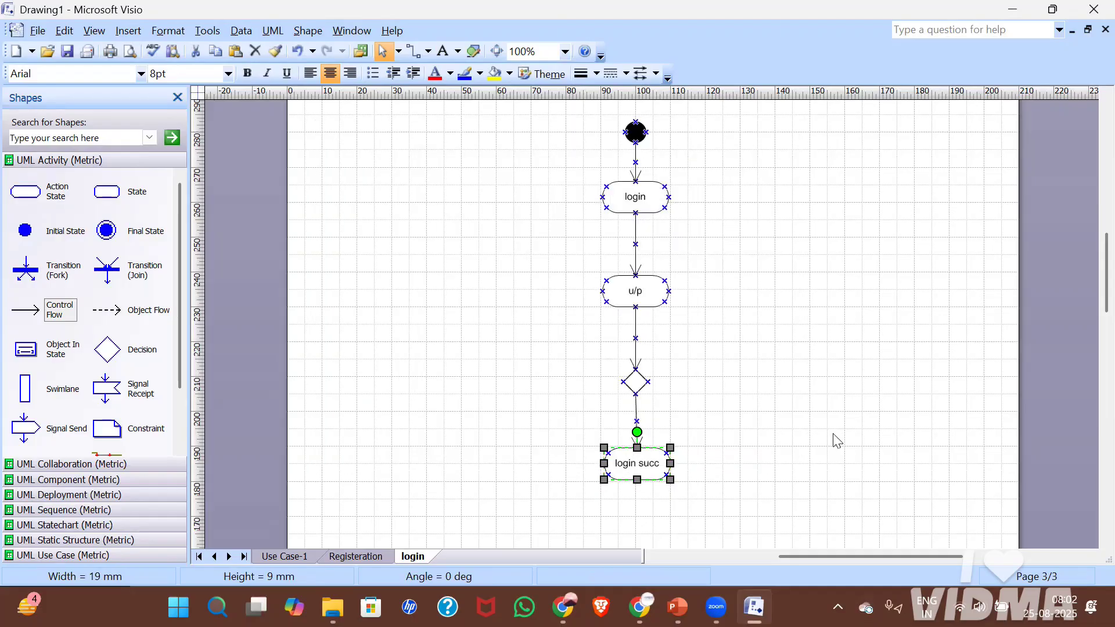
click(834, 435)
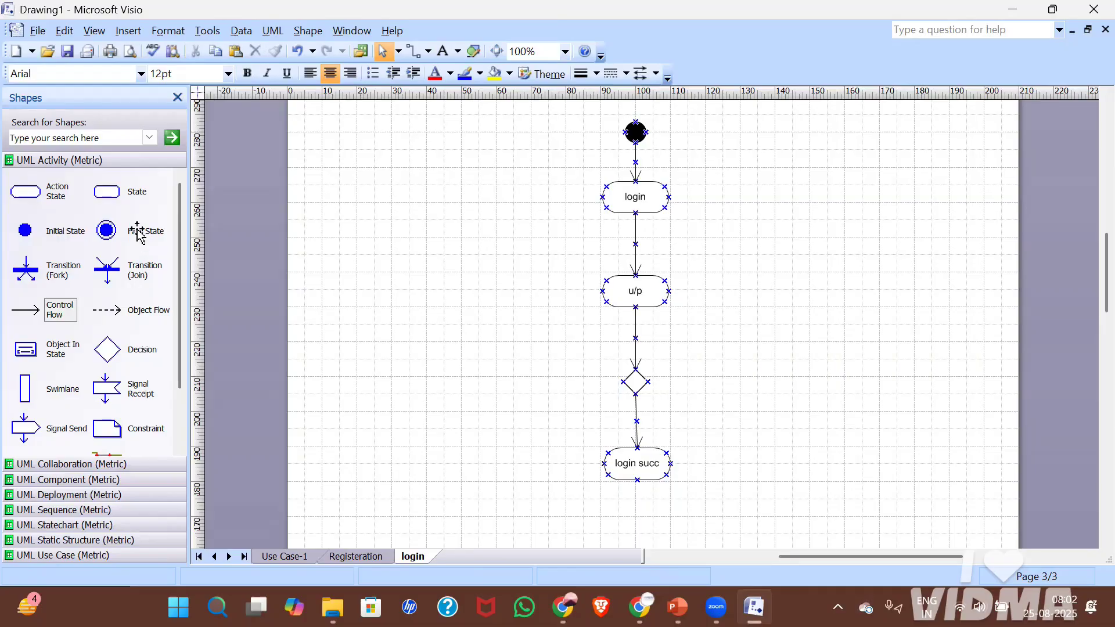
Place a final state below login succ and connect login succ to it with a control flow.
drag(107, 231, 356, 342)
drag(563, 461, 639, 540)
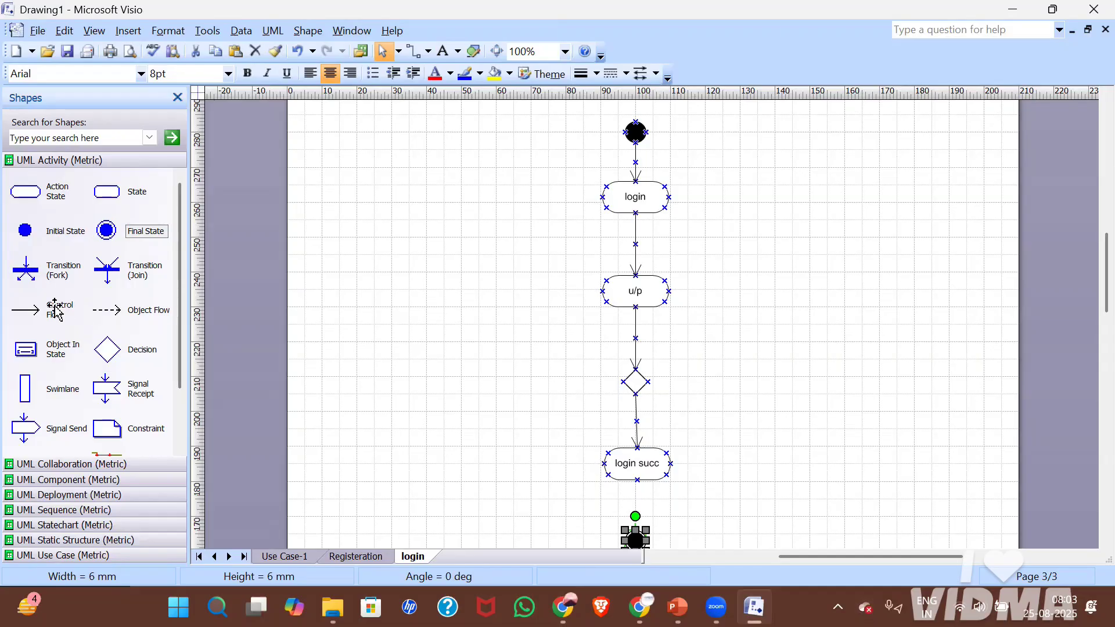
drag(51, 308, 635, 531)
click(728, 451)
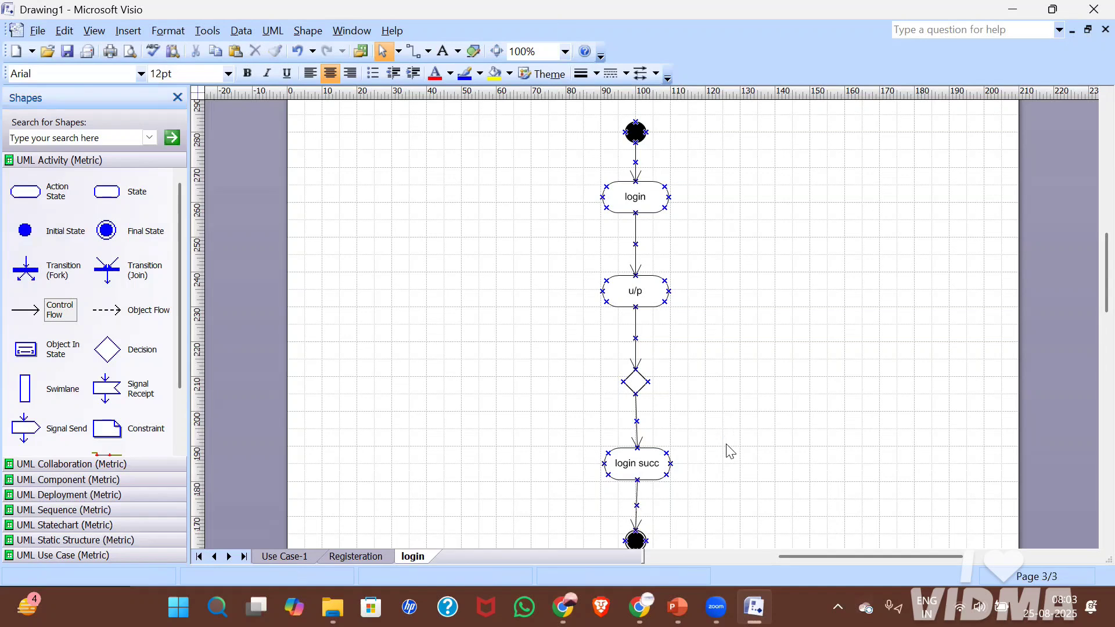
Add the guard expression valid to the control flow between the decision and login succ.
double_click(635, 413)
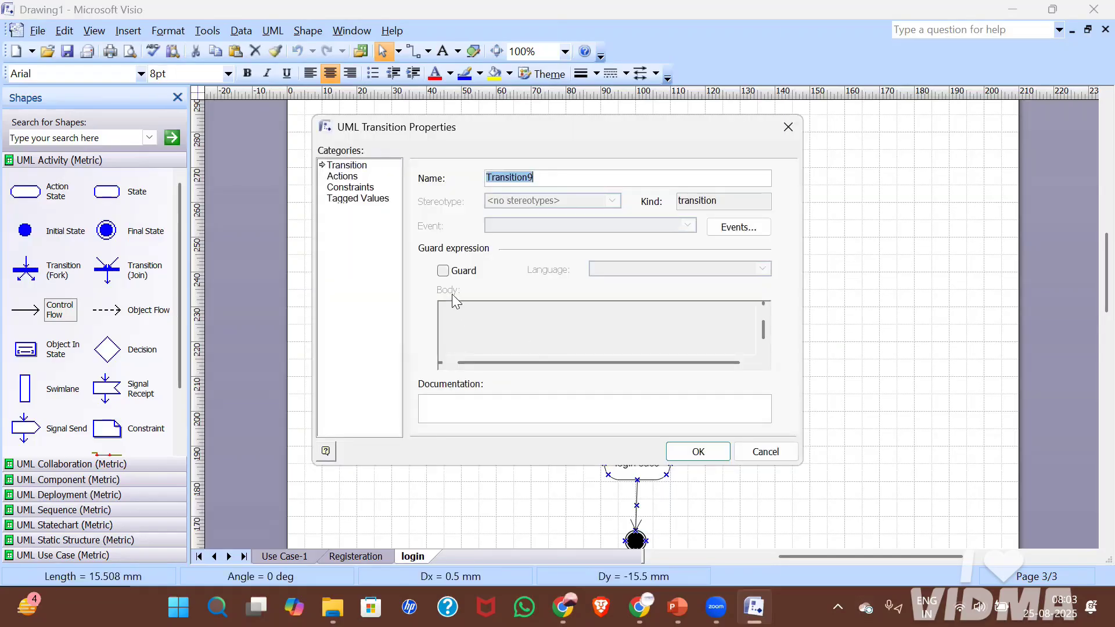
click(444, 270)
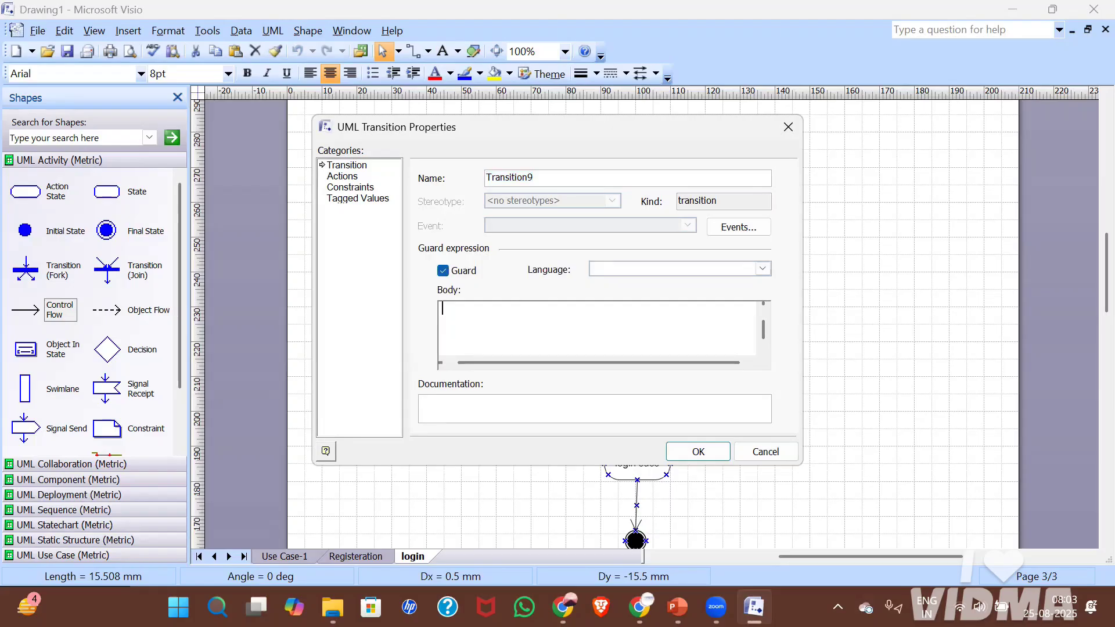
text(lid)
click(698, 452)
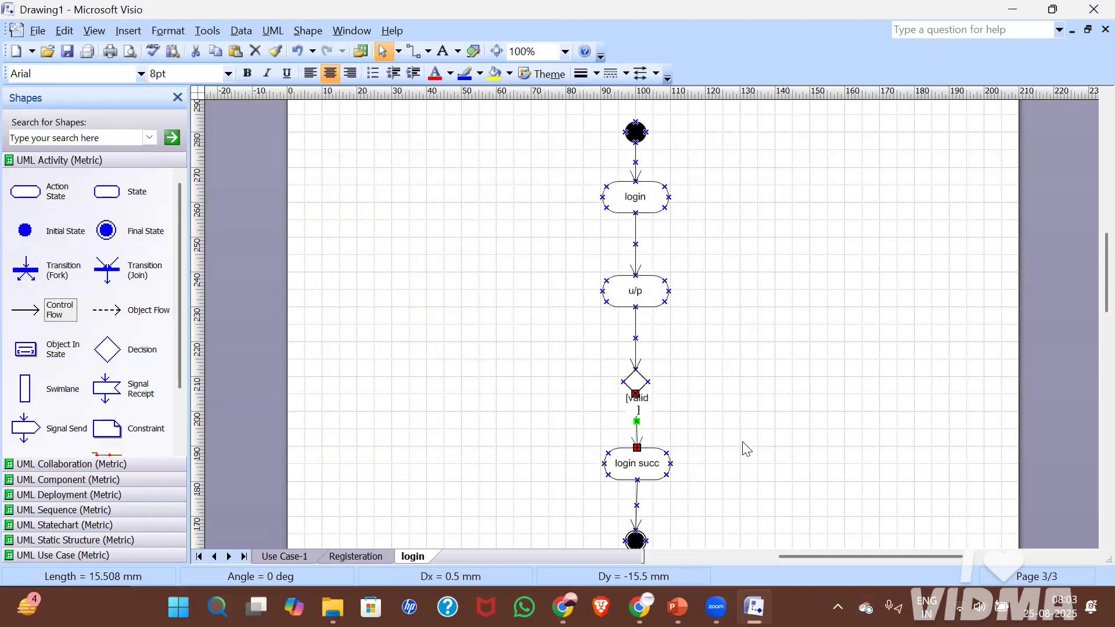
Nudge the decision shape up about 8 mm toward u/p to lengthen the guarded control flow below it.
click(639, 381)
key(Up)
key(Up)
key(Up)
key(Up)
key(Up)
key(Up)
key(Up)
key(Up)
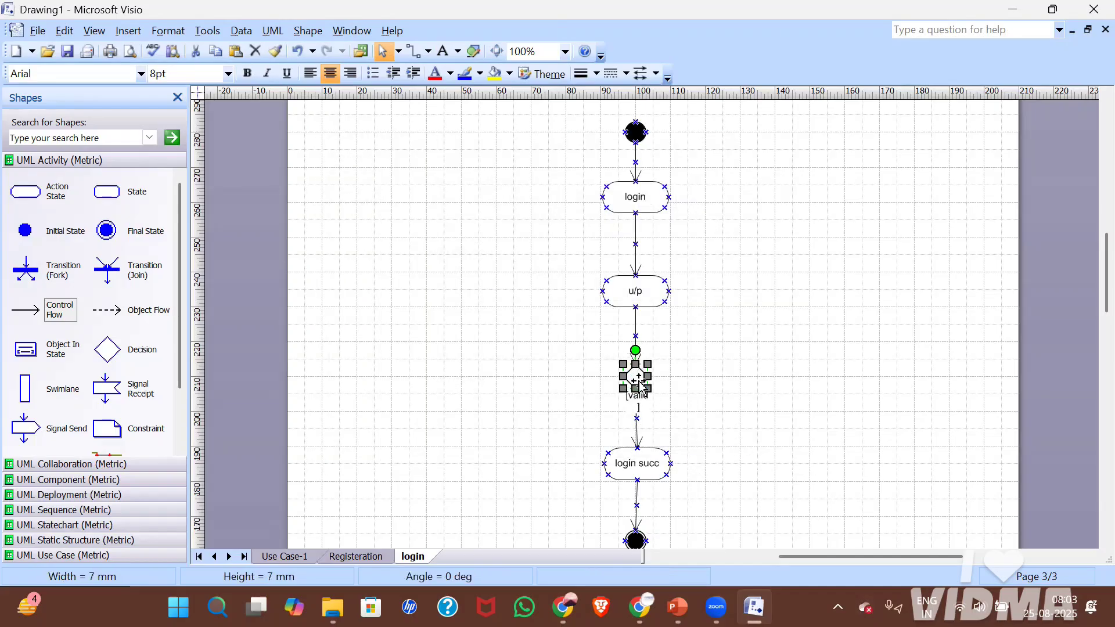
key(Up)
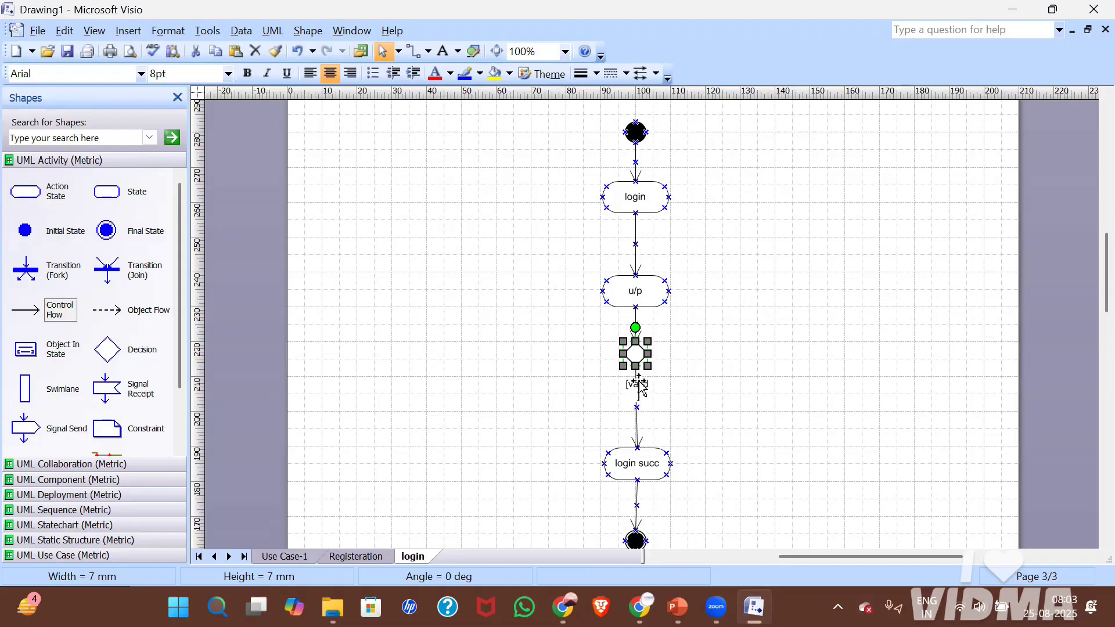
Connect the decision back to login with a right-angle control flow whose vertical run sits about 45 mm right of login.
click(766, 376)
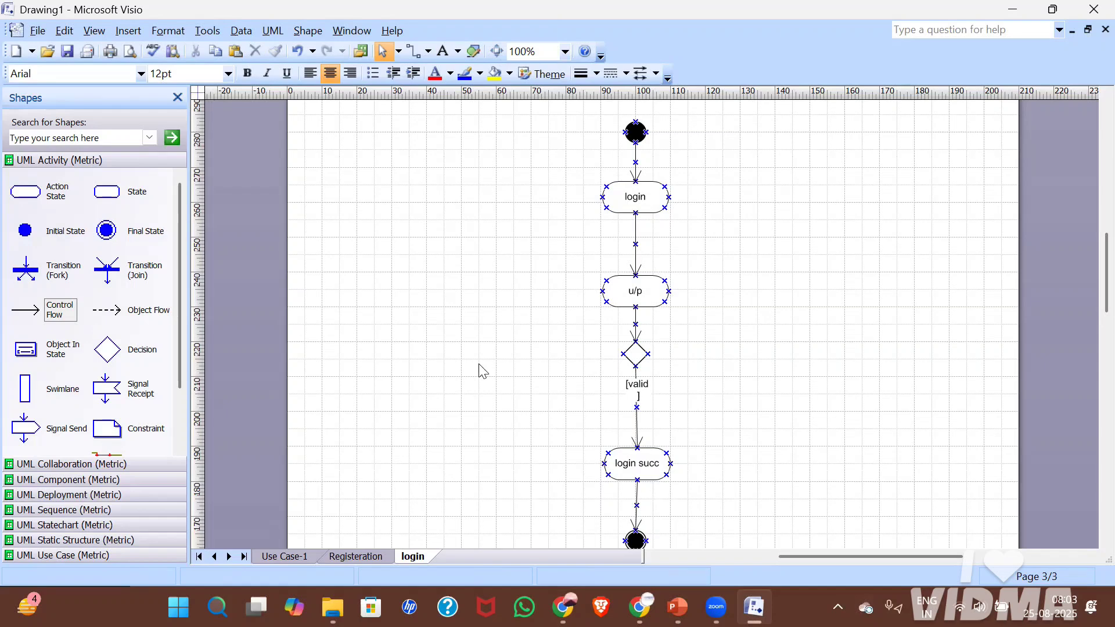
drag(62, 316, 668, 197)
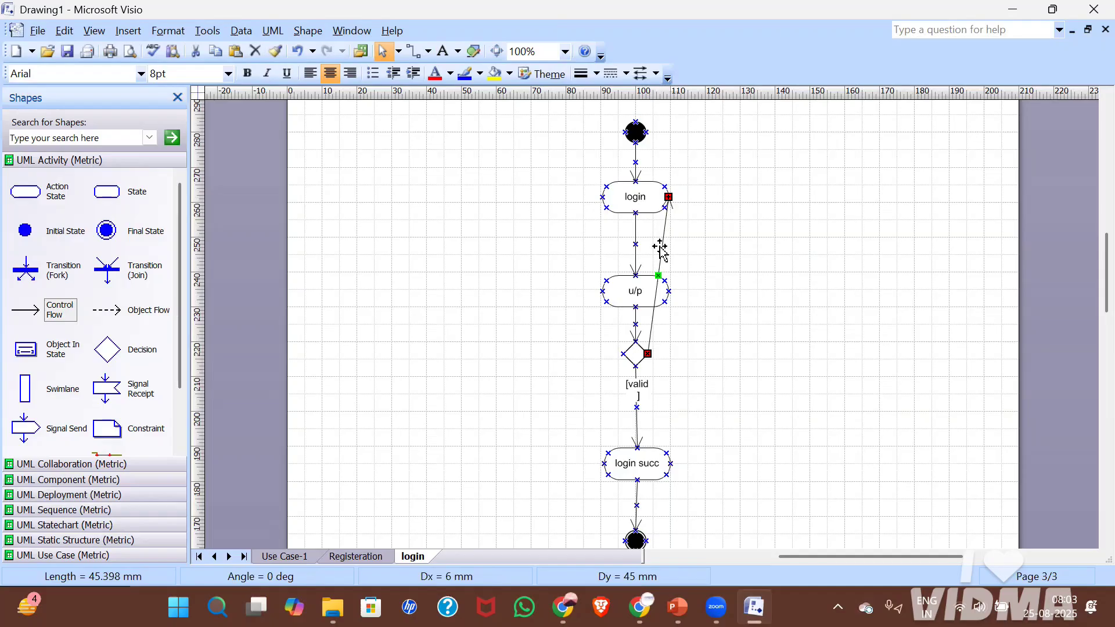
right_click(662, 247)
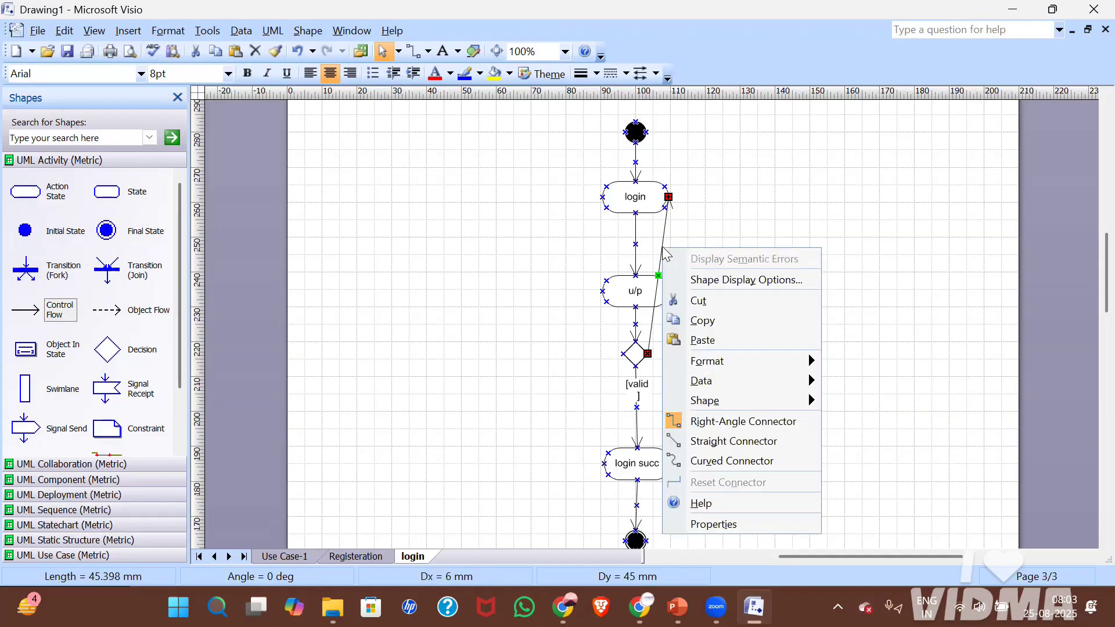
click(753, 419)
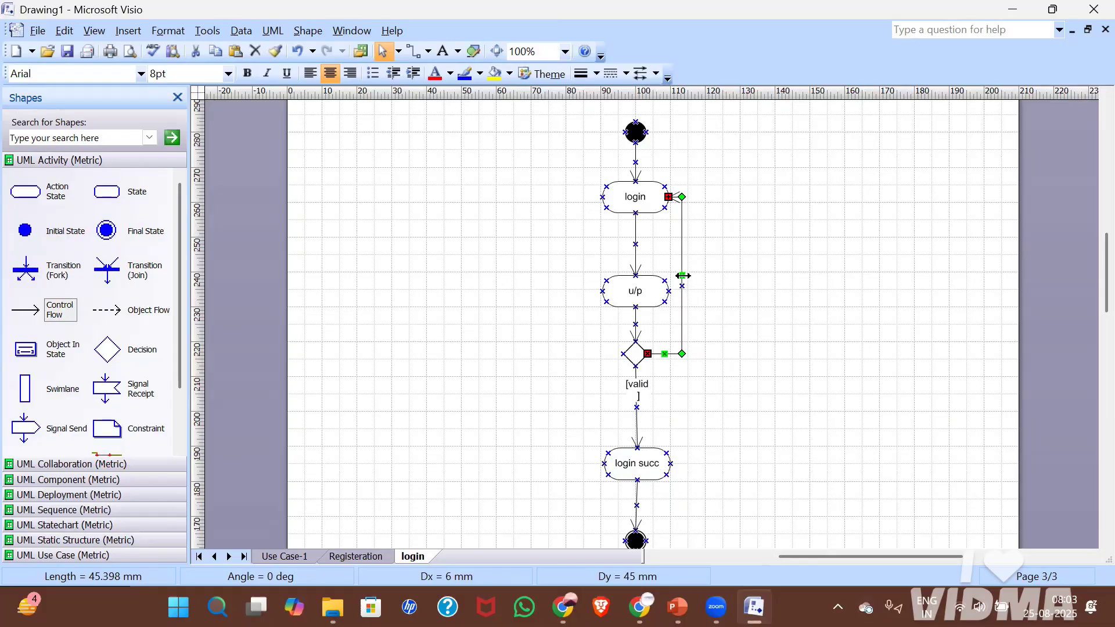
drag(682, 276, 829, 278)
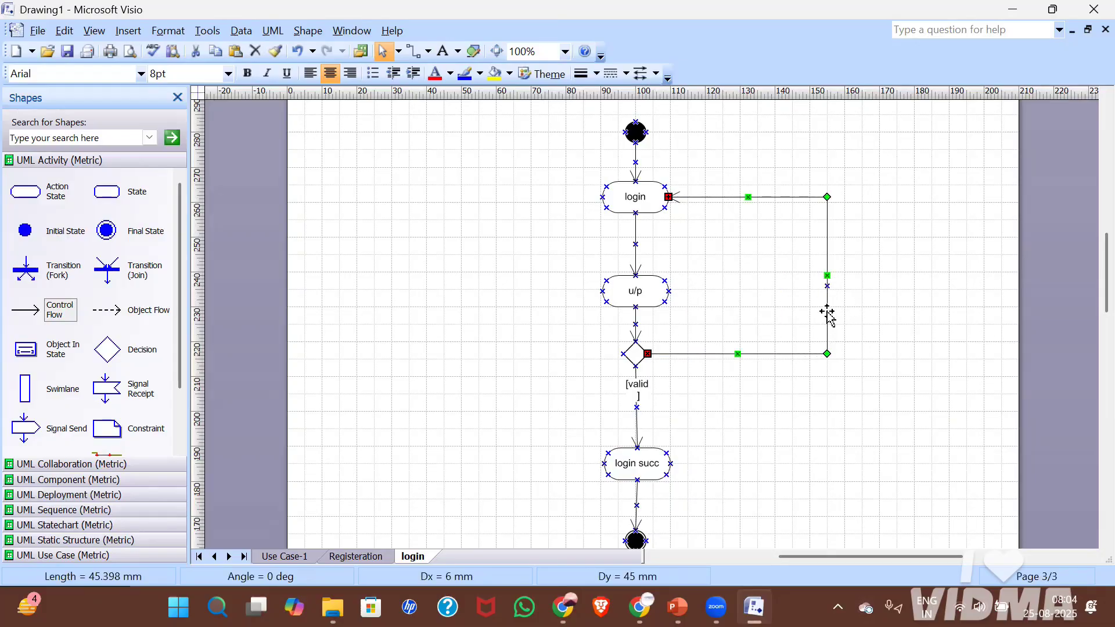
Add the guard expression invalid to the control flow returning from the decision to login.
double_click(828, 310)
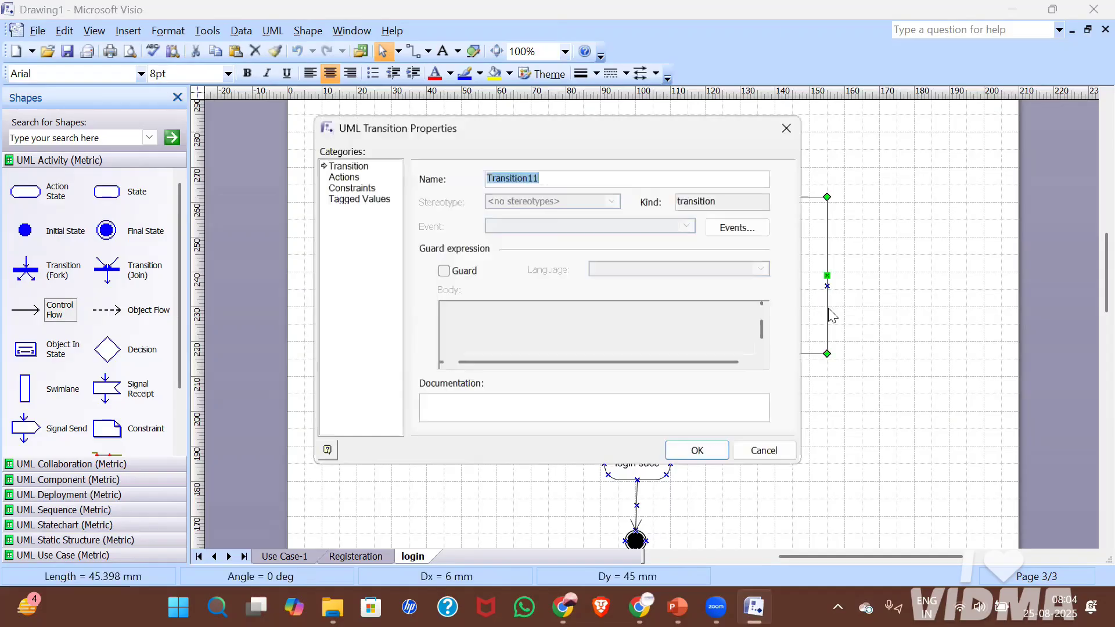
click(443, 271)
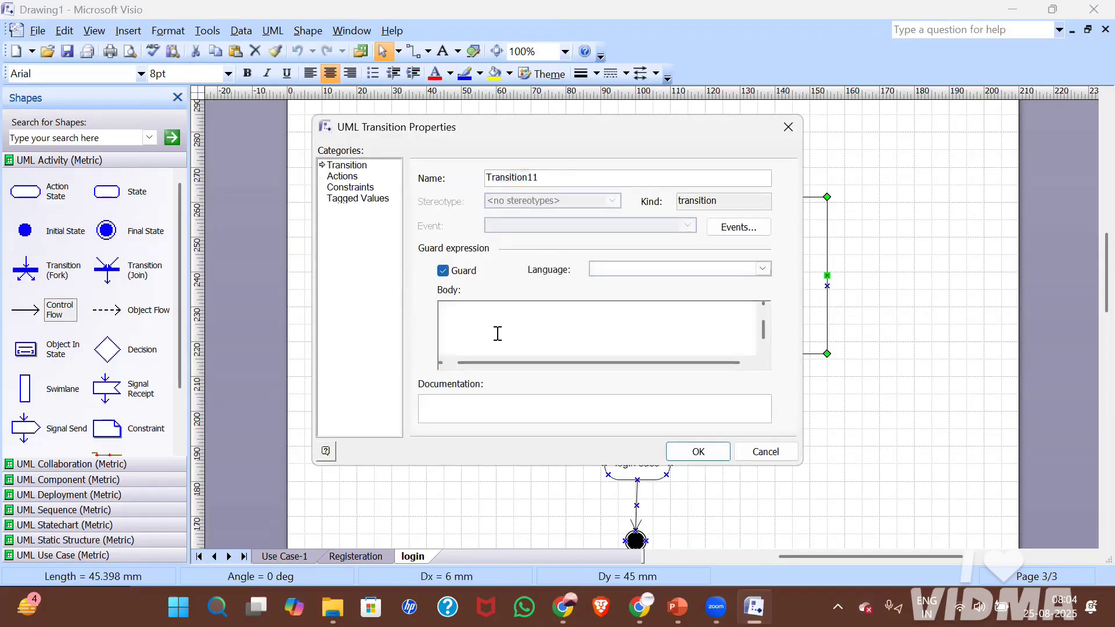
text(valid)
click(699, 451)
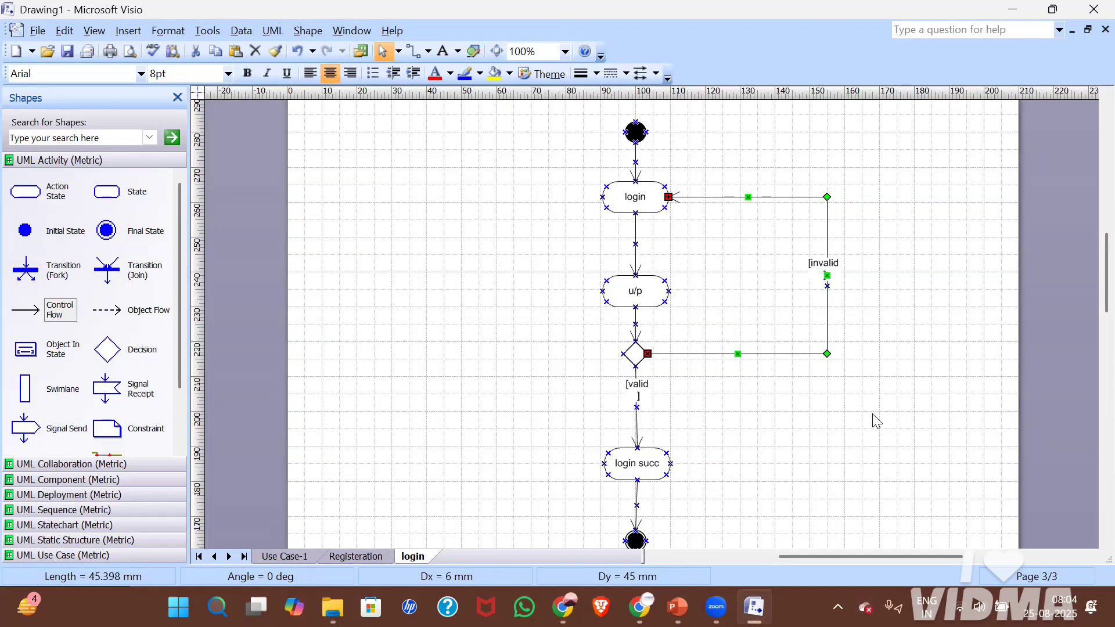
click(874, 415)
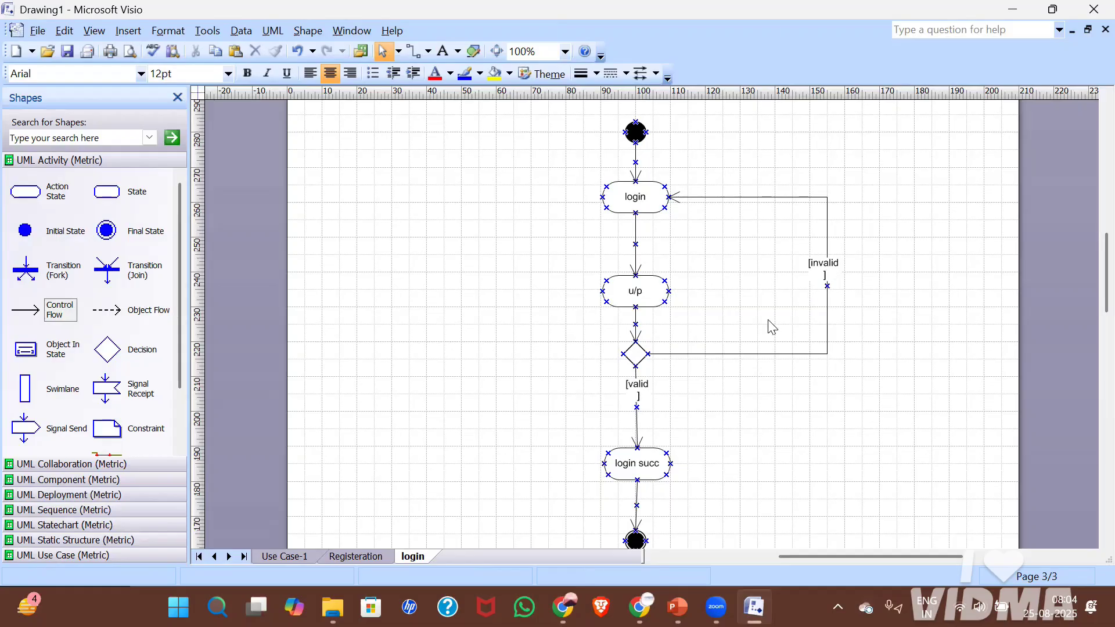
Insert a new foreground page named payment for the next activity diagram.
right_click(422, 557)
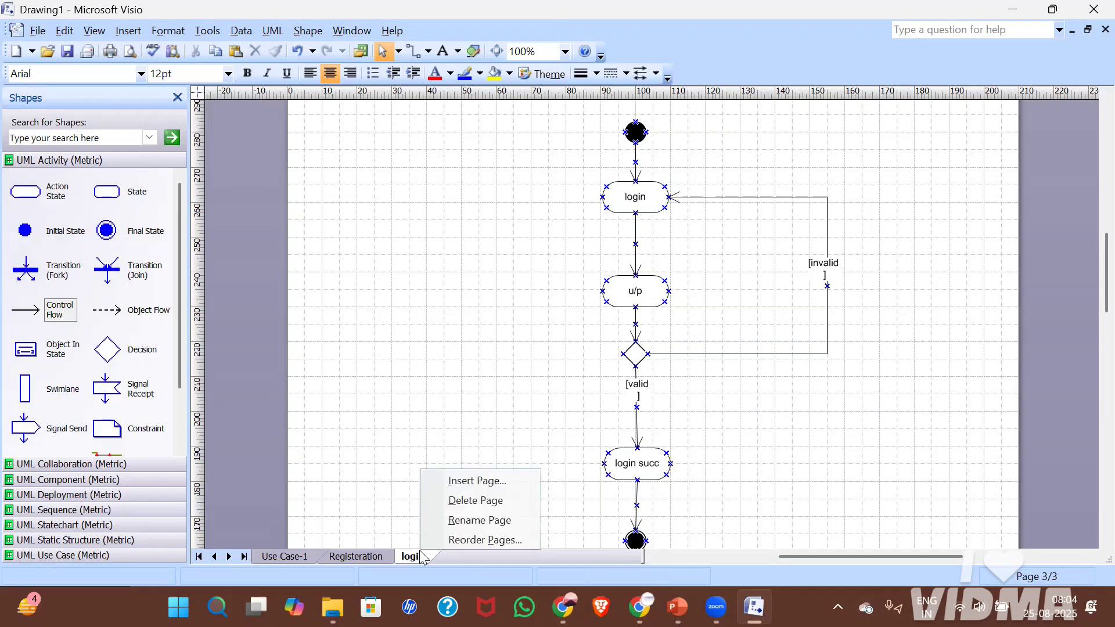
click(472, 485)
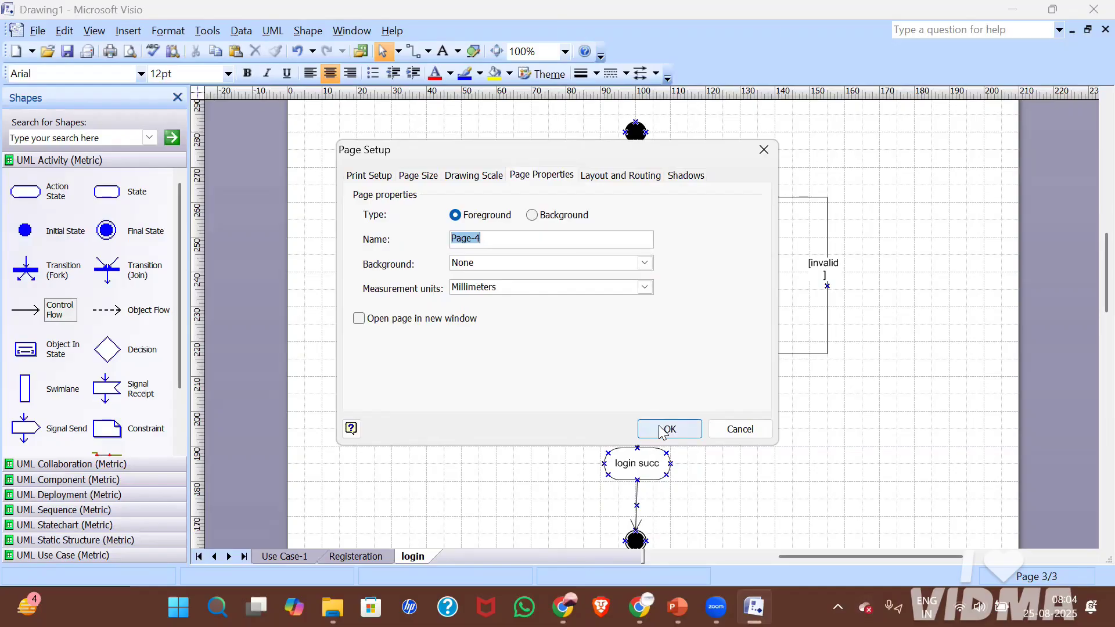
text(payment)
click(667, 428)
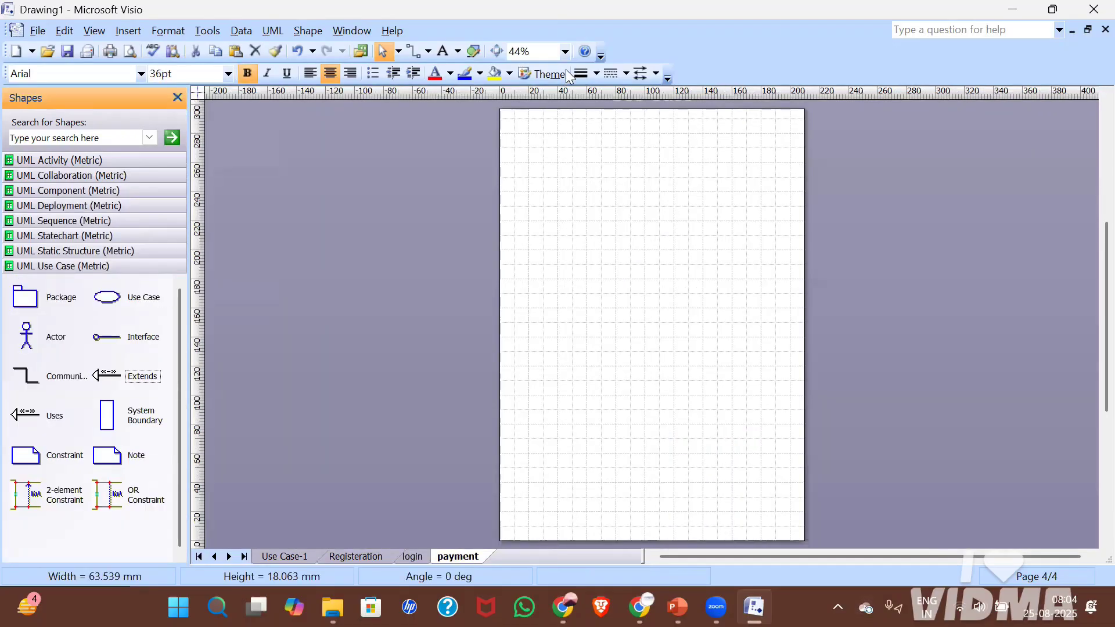
Place a UML Activity initial state at the top centre of the payment page and an action state below it.
click(565, 51)
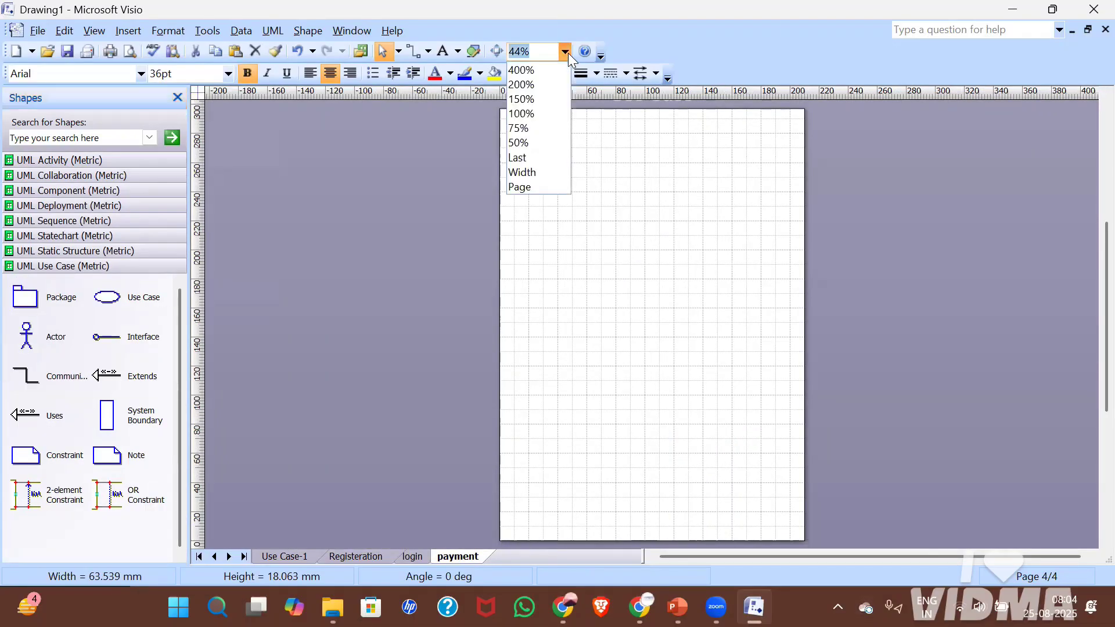
click(550, 112)
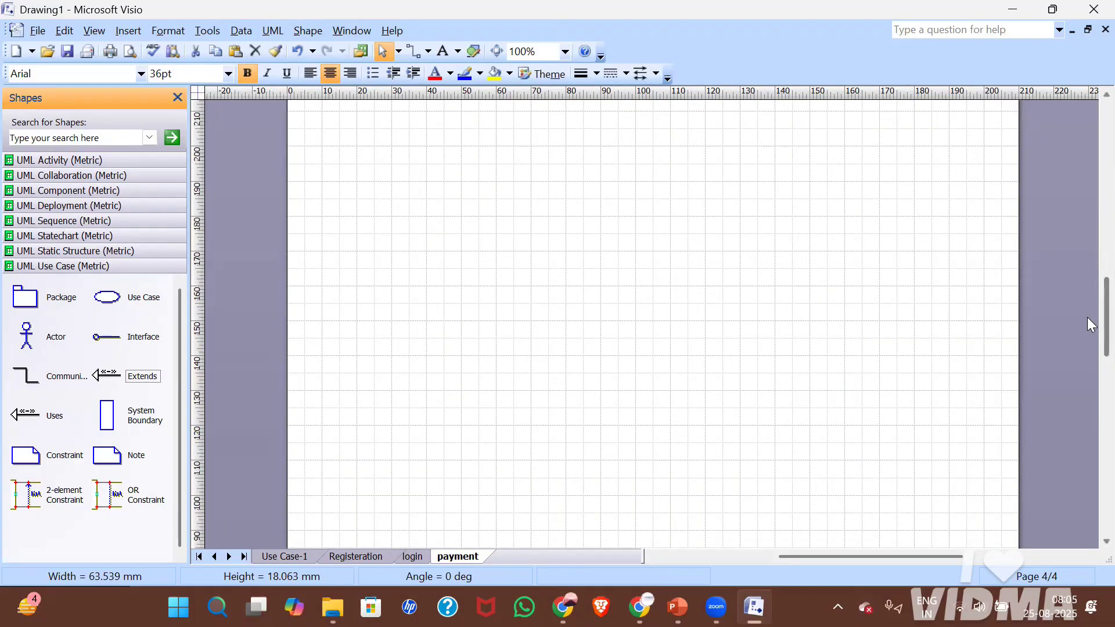
scroll(1091, 314, up, 5)
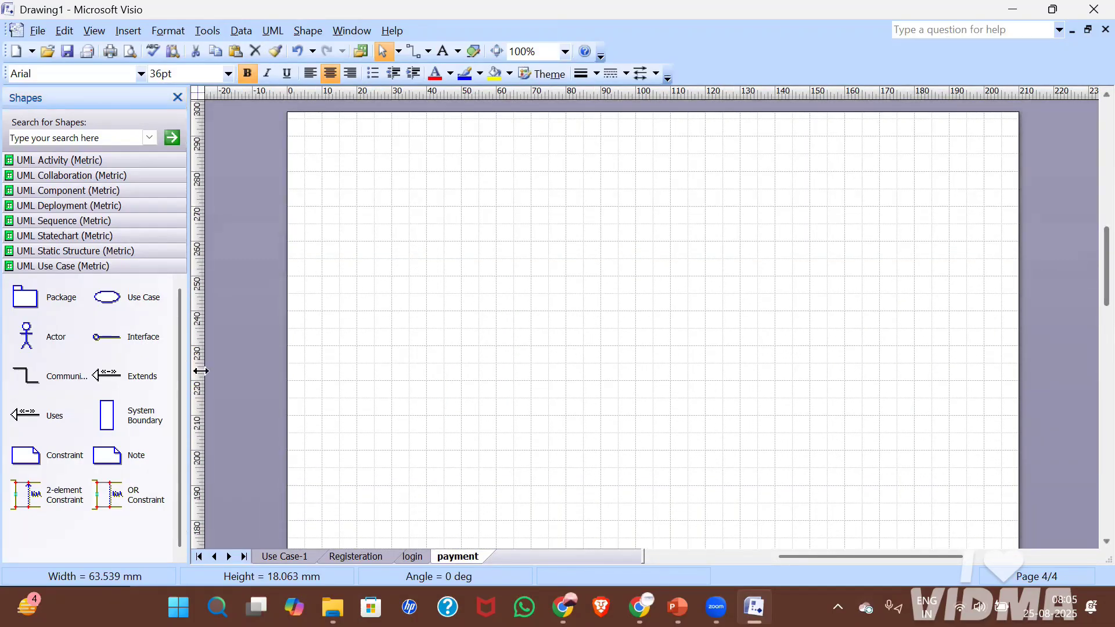
click(96, 165)
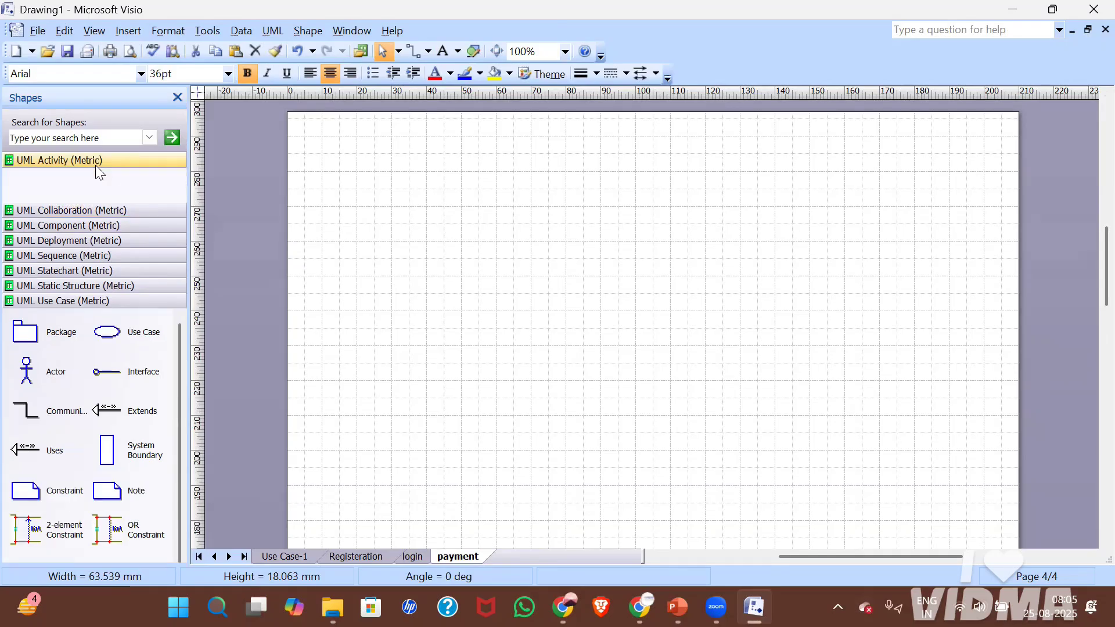
drag(51, 231, 635, 153)
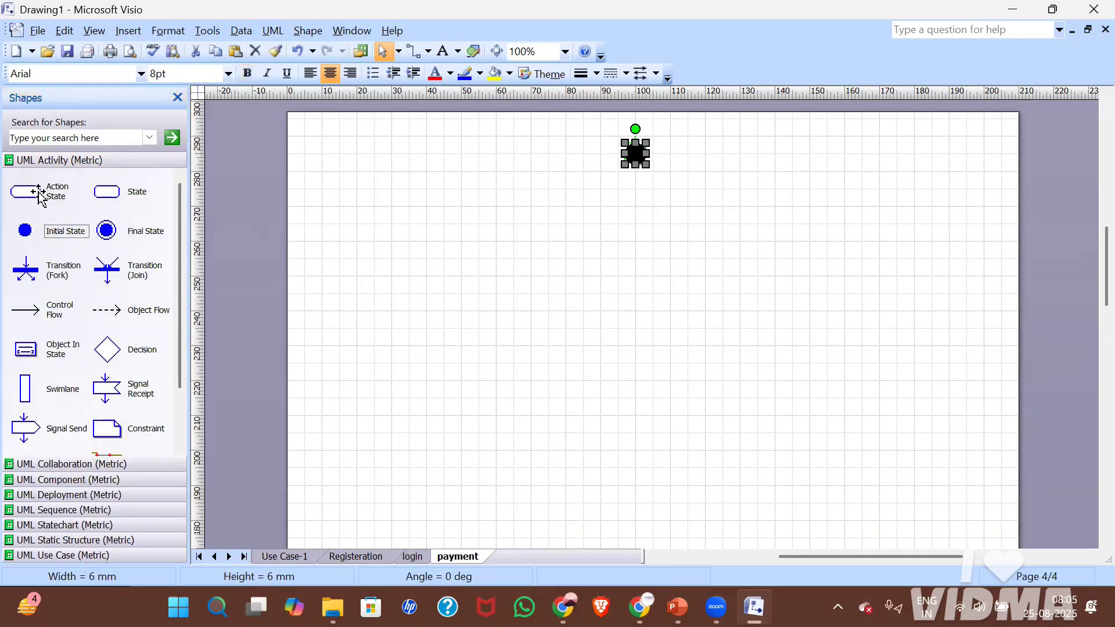
drag(47, 189, 635, 235)
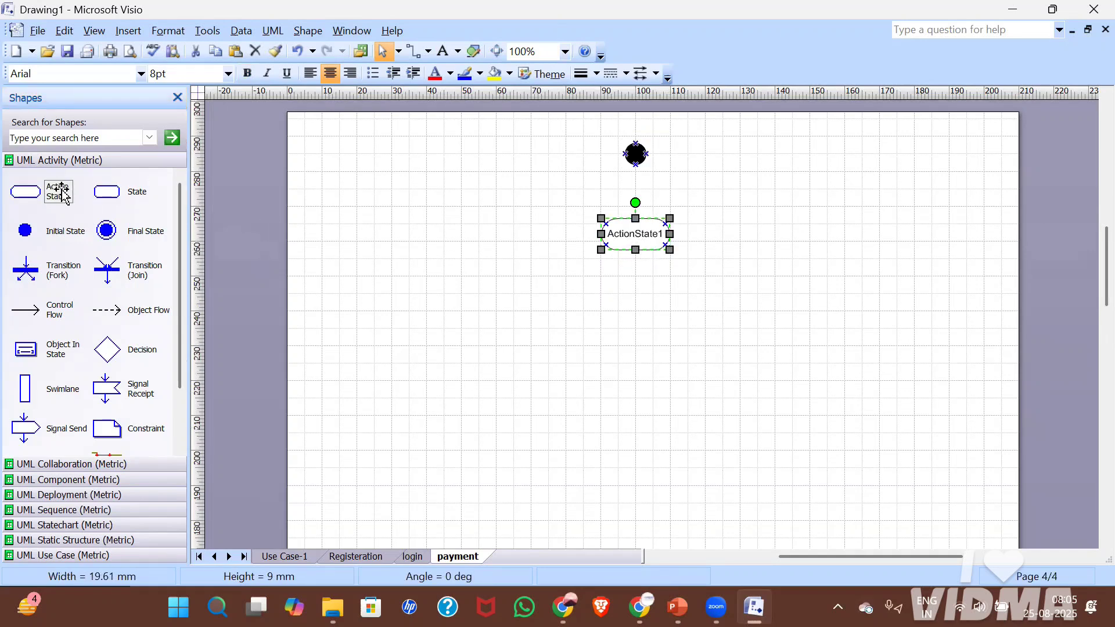
Add three more action states in a horizontal row well below the first action state, with the middle one directly under it.
drag(50, 190, 513, 398)
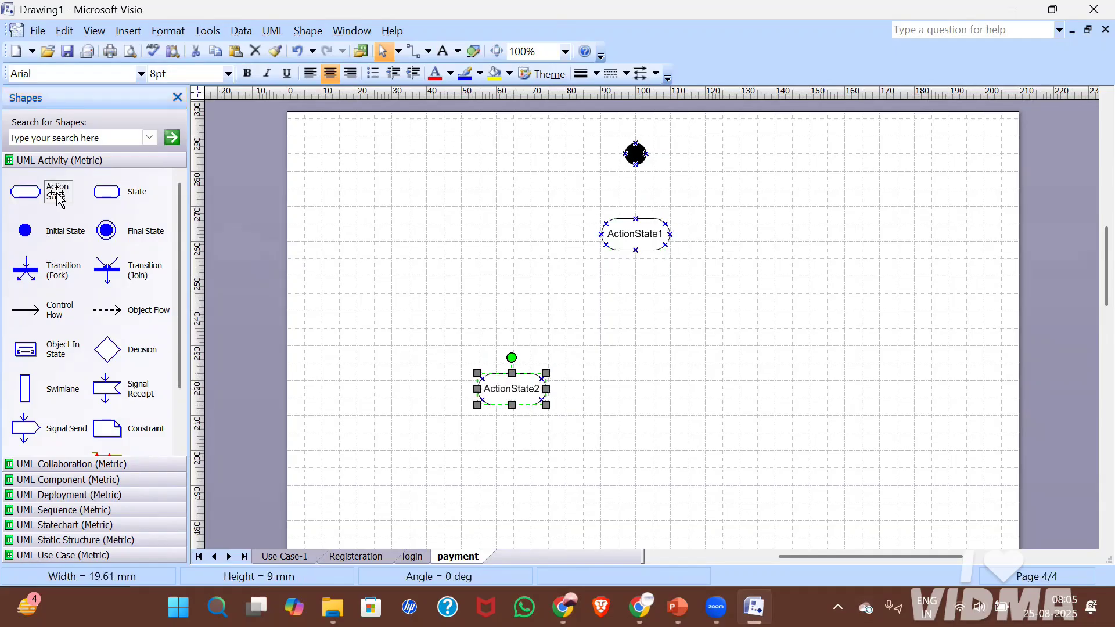
drag(52, 192, 639, 397)
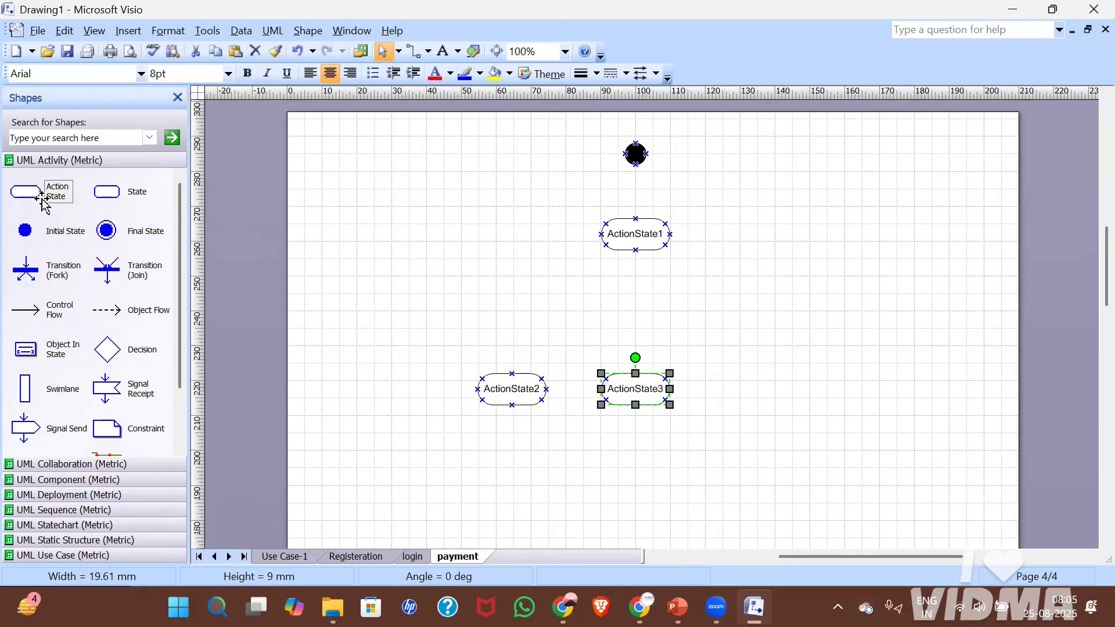
drag(35, 195, 772, 392)
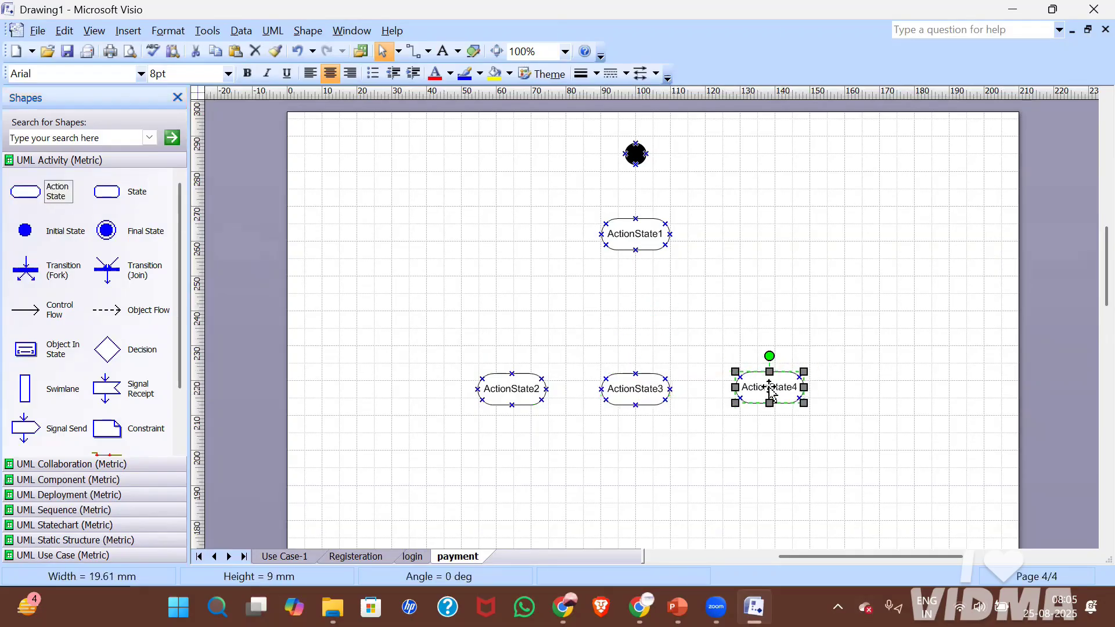
click(645, 395)
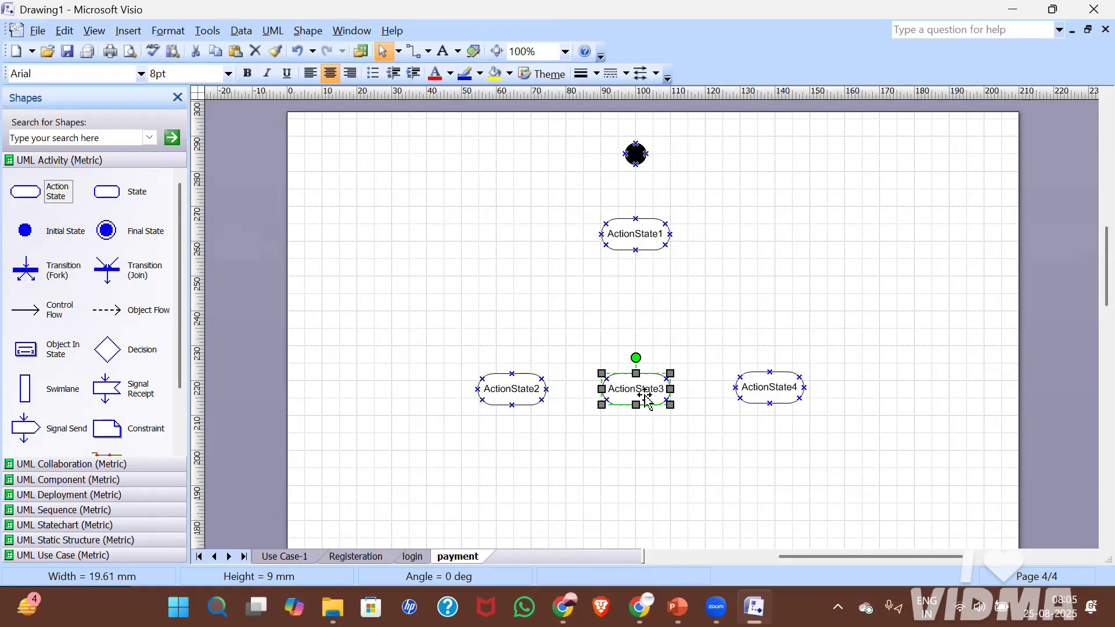
Name the three action states in the lower row UPI, COD and CARDS from left to right.
double_click(501, 400)
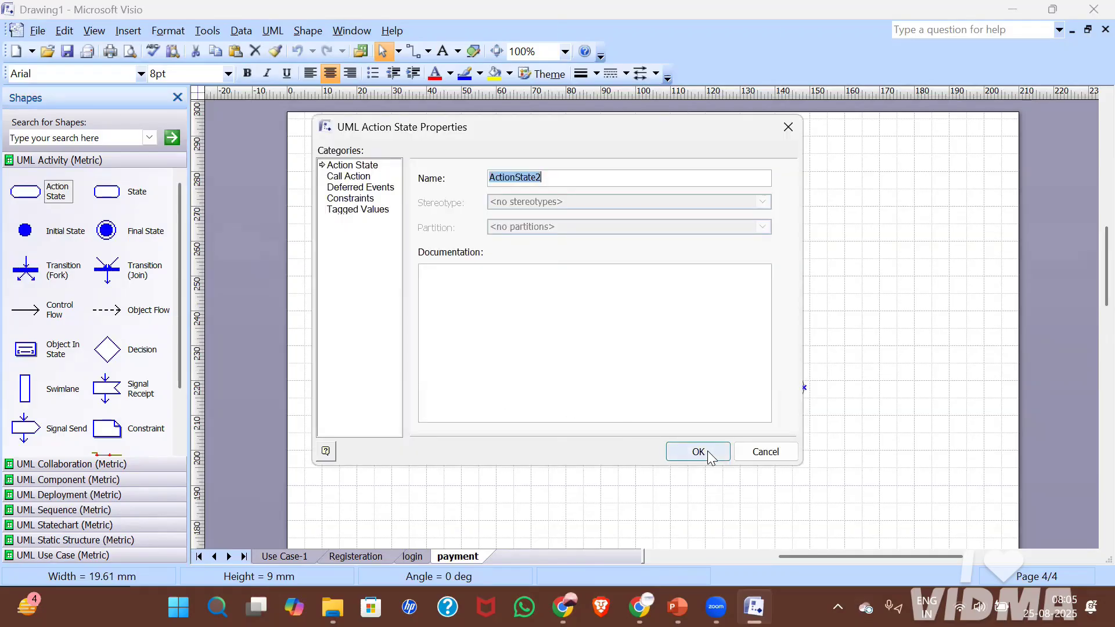
text(UPI)
click(707, 450)
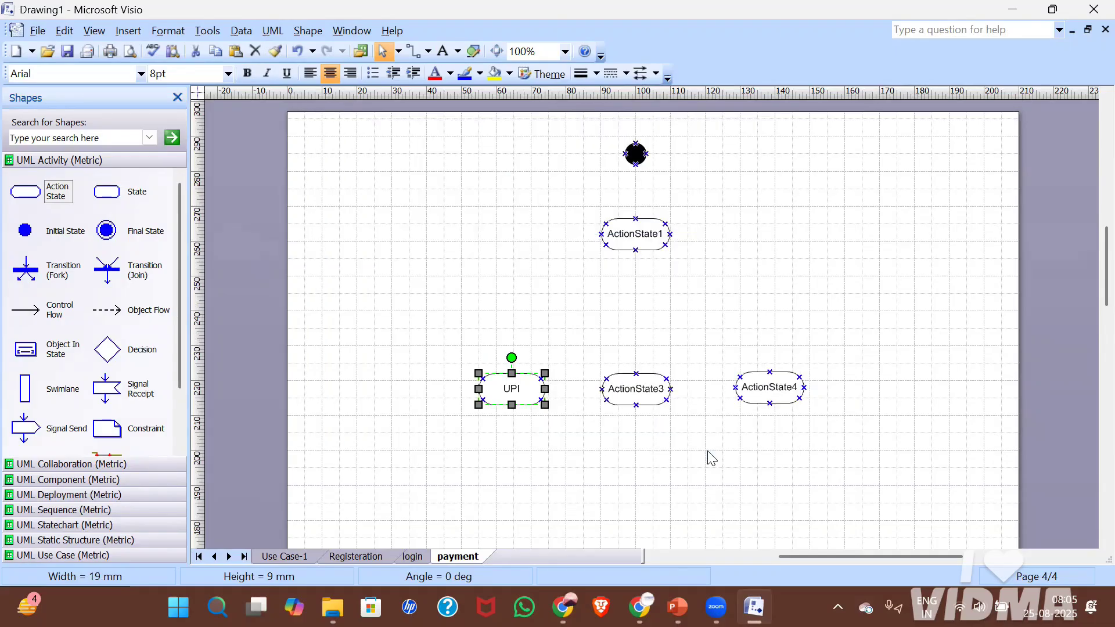
double_click(639, 385)
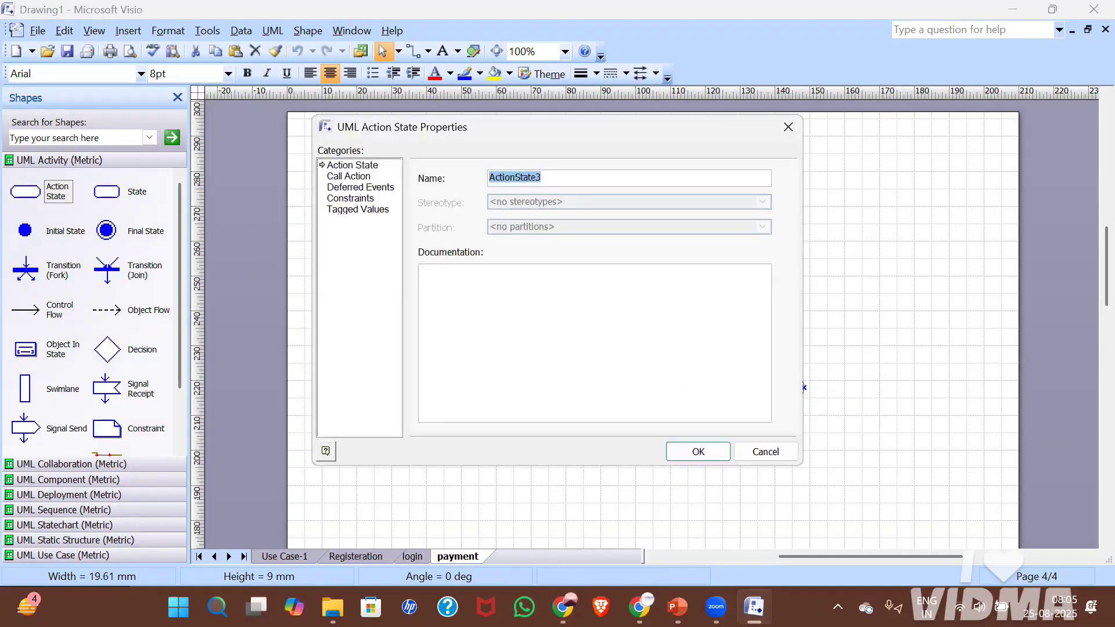
text(COD)
key(Return)
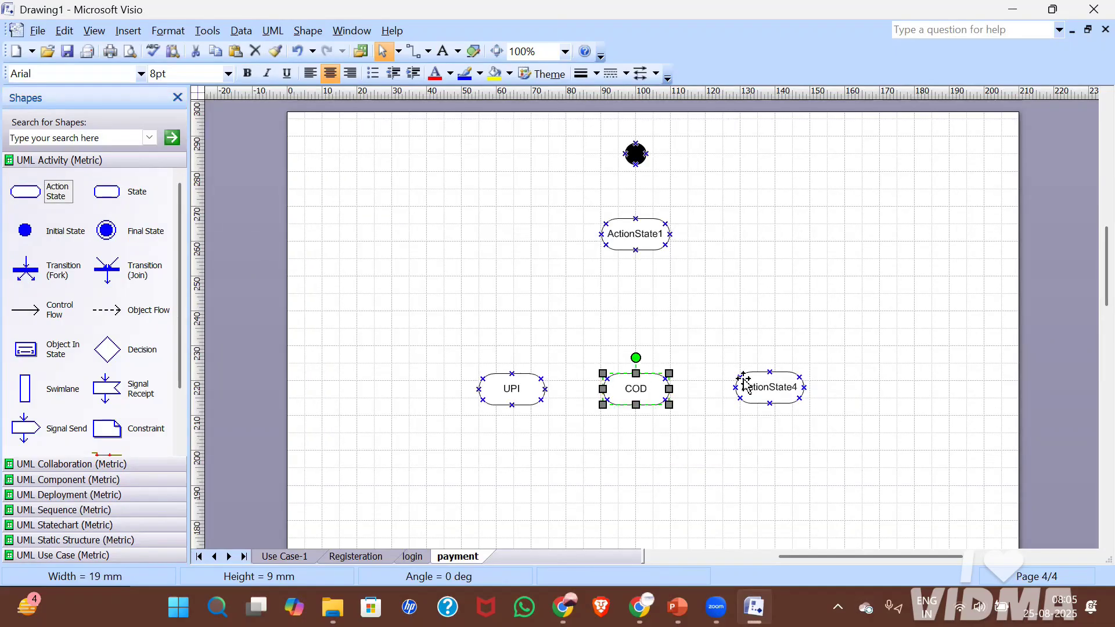
double_click(771, 390)
text(C)
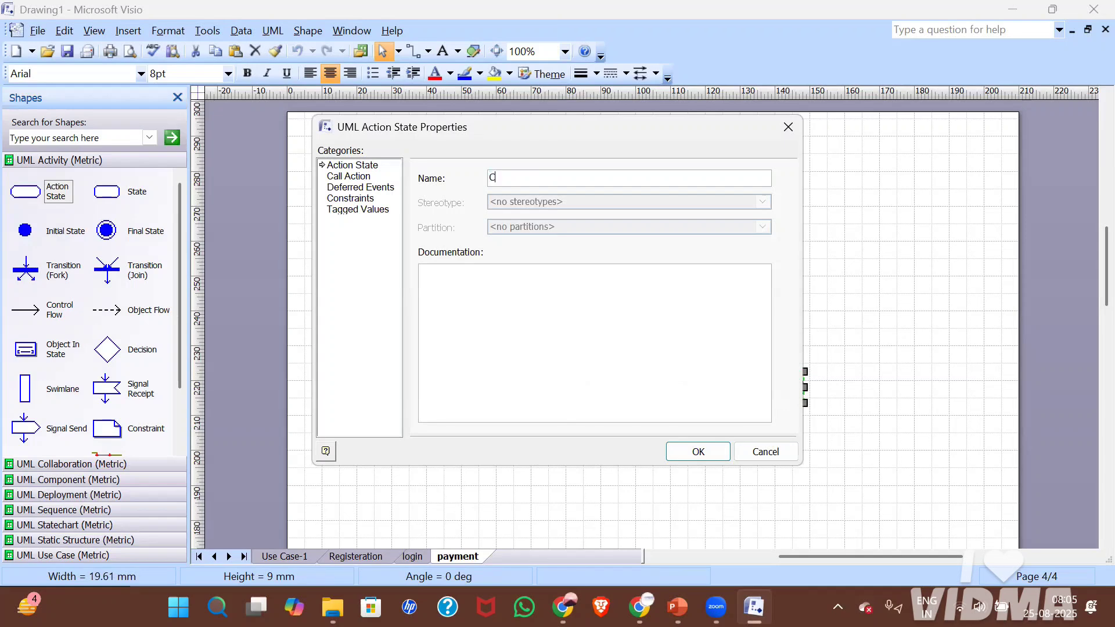
text(ARDS)
key(Return)
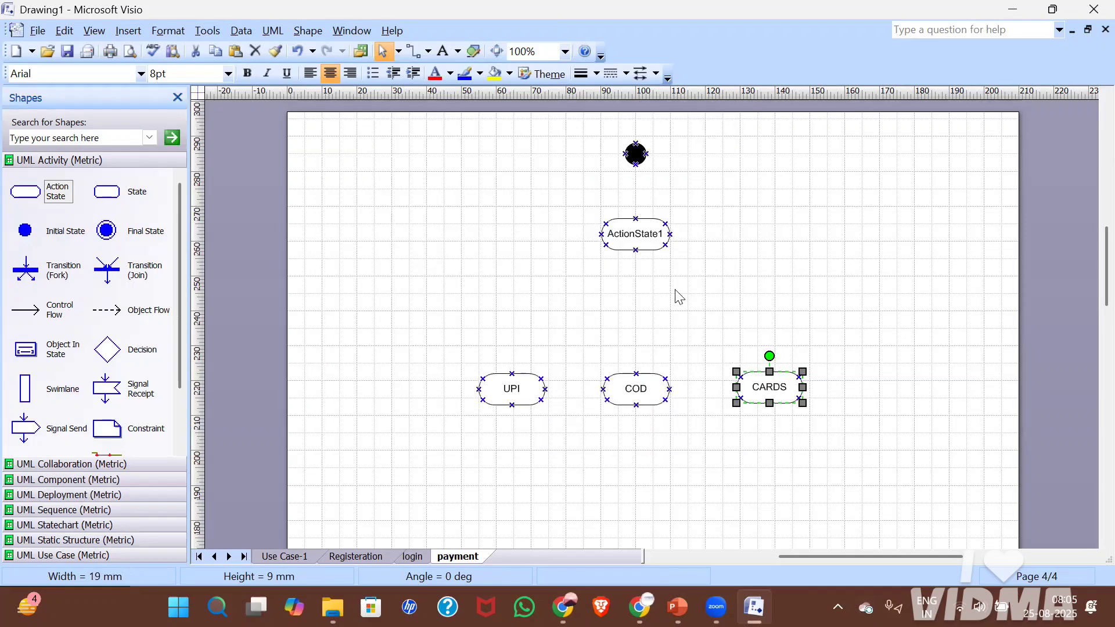
Name the action state below the initial state PAYMENT and connect the initial state to it with a control flow.
click(626, 241)
double_click(626, 241)
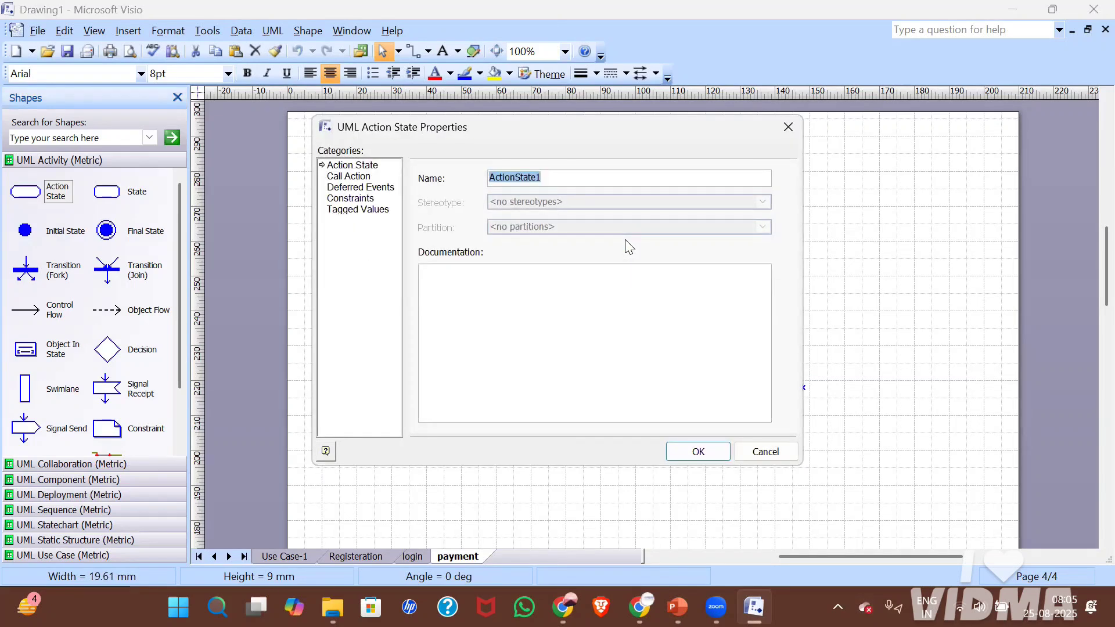
text(PAYMENT)
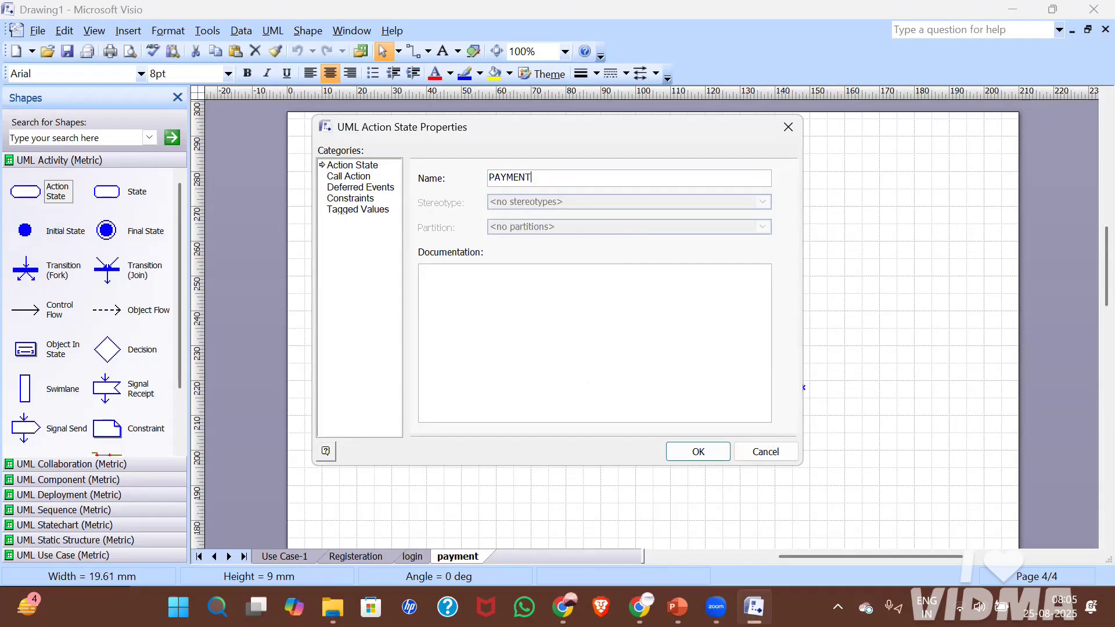
key(Return)
click(854, 232)
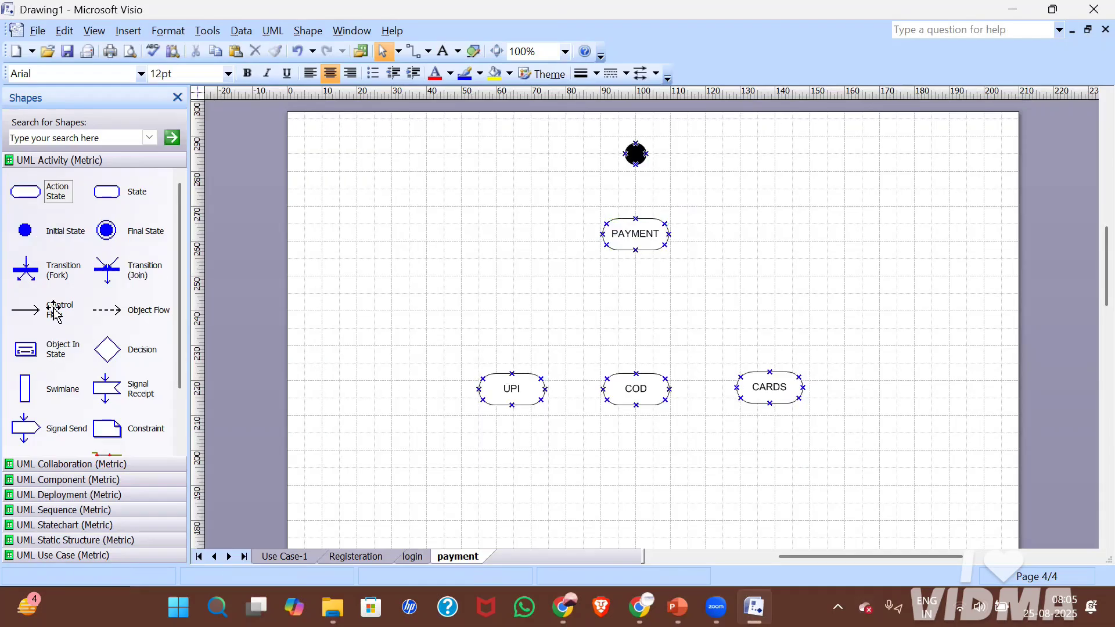
drag(50, 304, 635, 219)
click(810, 281)
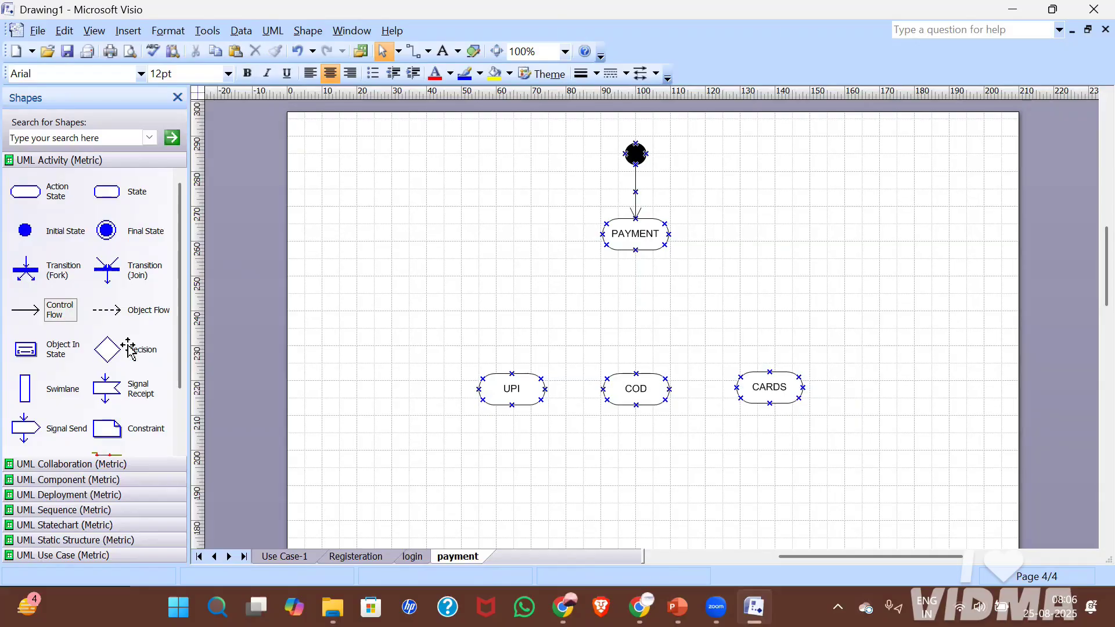
Place a decision between PAYMENT and COD and connect PAYMENT to it with a control flow.
drag(129, 349, 391, 351)
drag(503, 352, 640, 327)
click(799, 304)
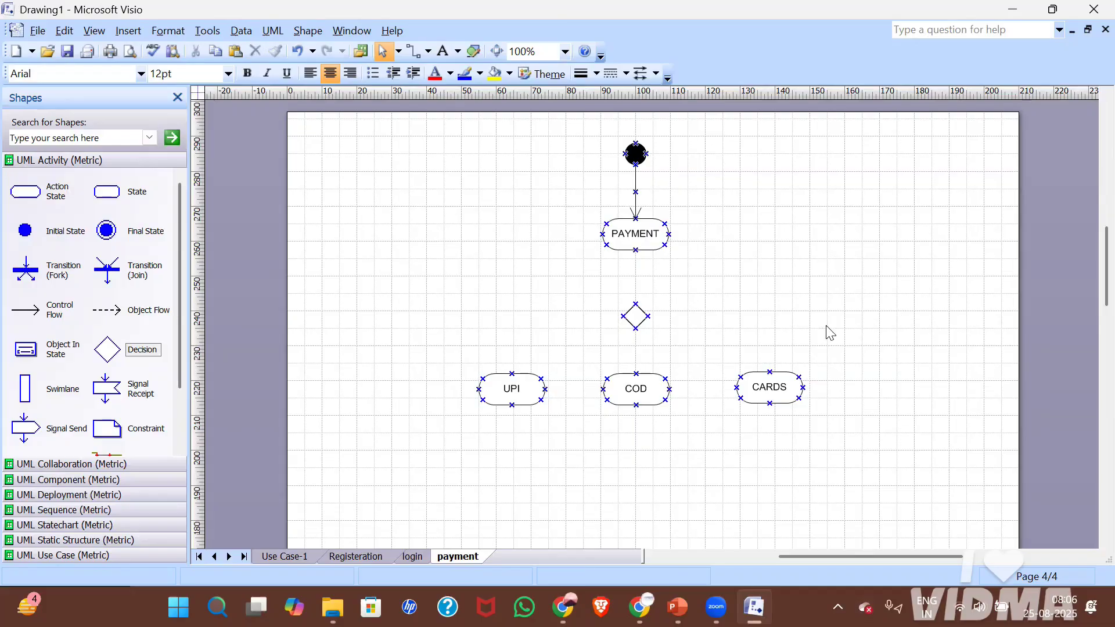
drag(54, 310, 635, 302)
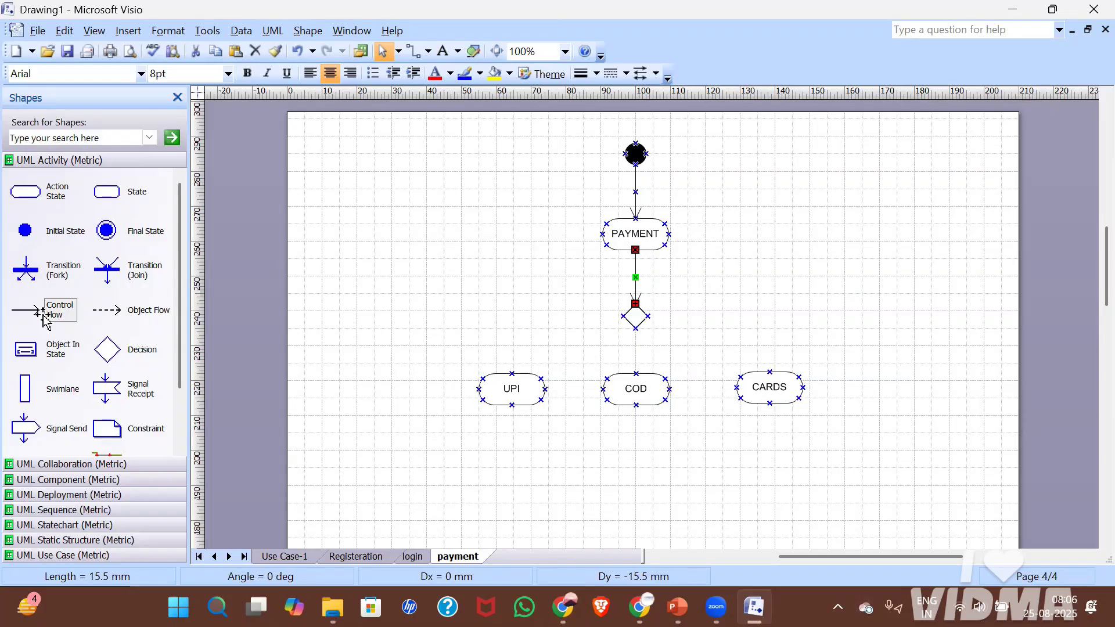
Connect the decision to the UPI, COD and CARDS action states with separate control flows.
drag(52, 310, 512, 373)
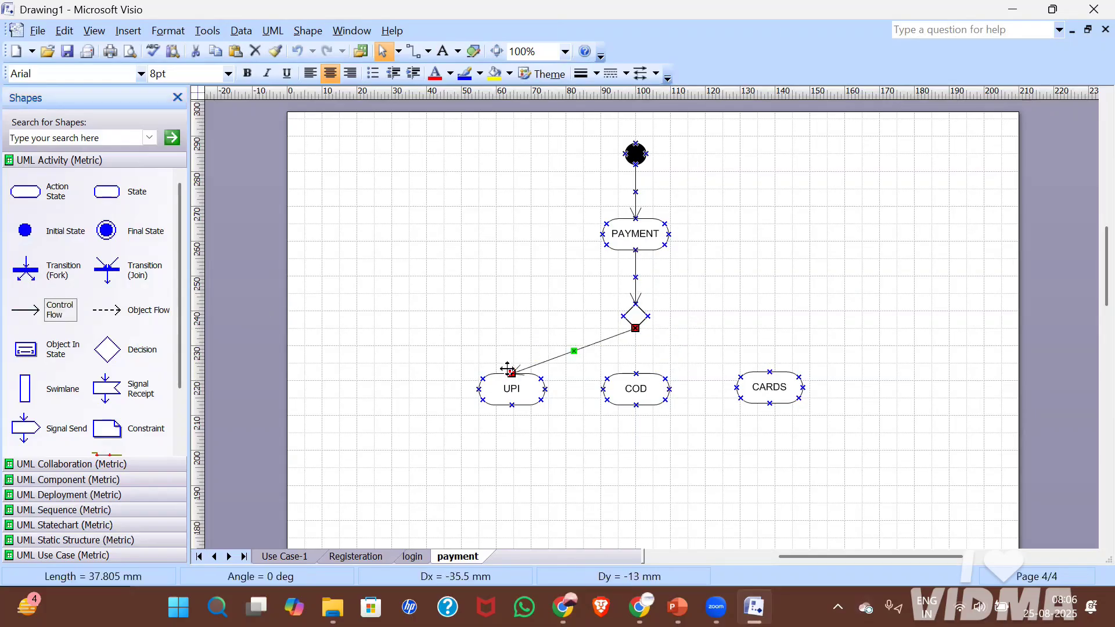
drag(55, 311, 635, 374)
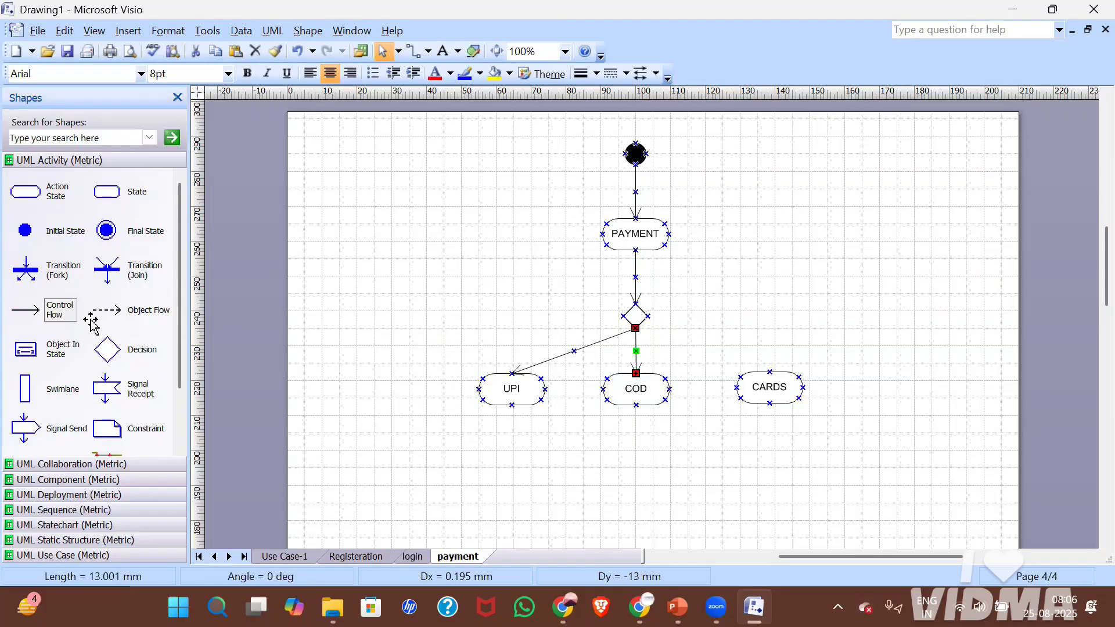
drag(21, 317, 770, 371)
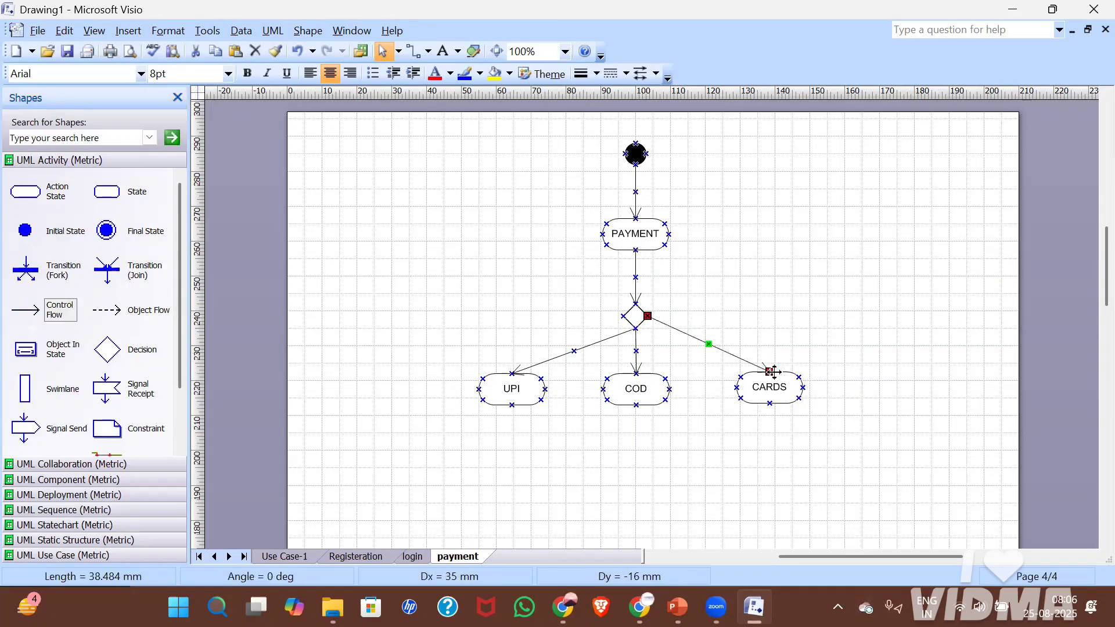
Reattach the UPI control flow so it runs from the decision's left corner to the top of UPI.
click(632, 329)
click(619, 335)
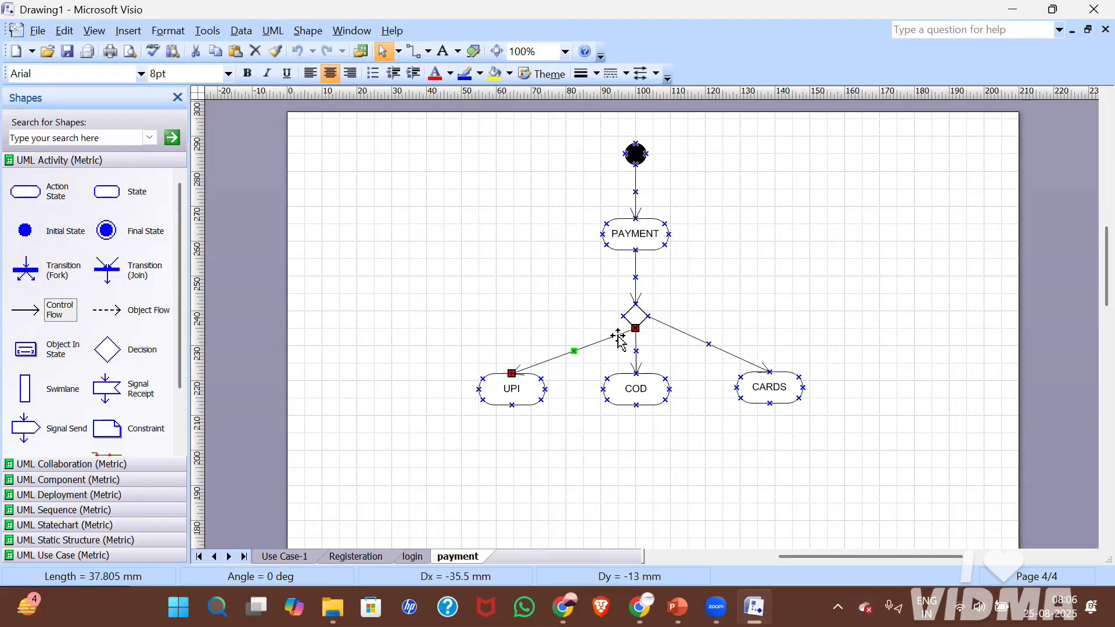
drag(618, 340, 605, 327)
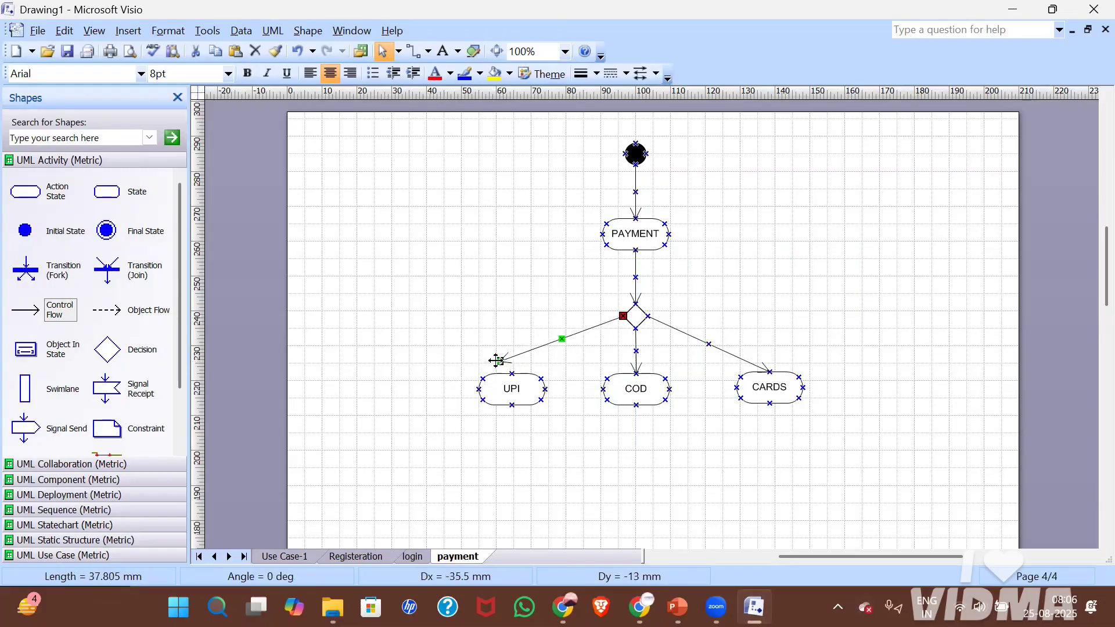
drag(497, 360, 512, 373)
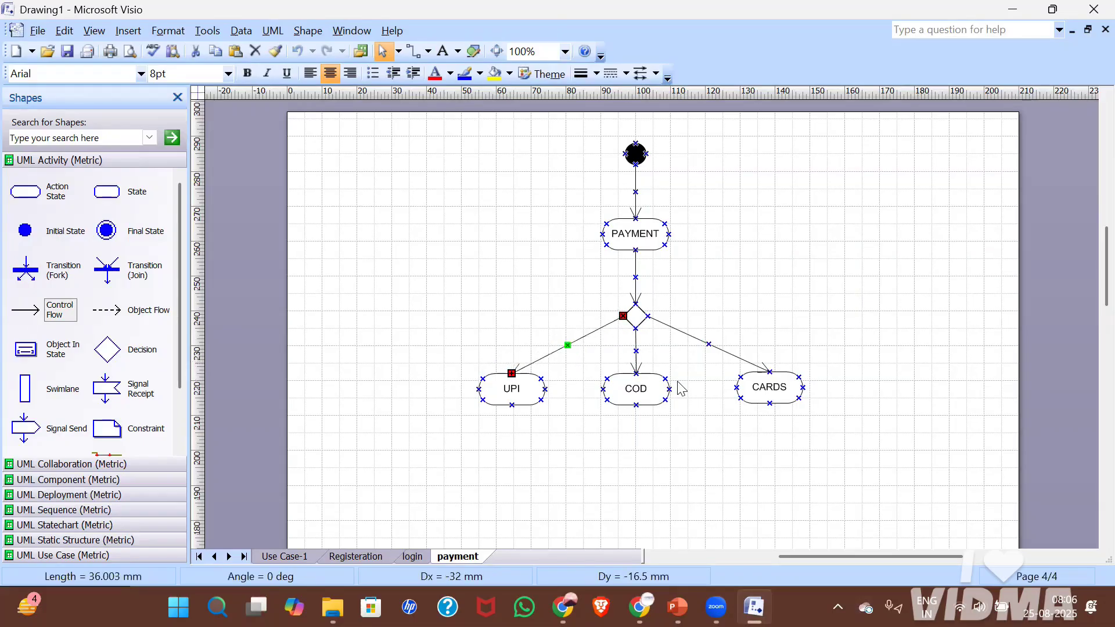
click(820, 281)
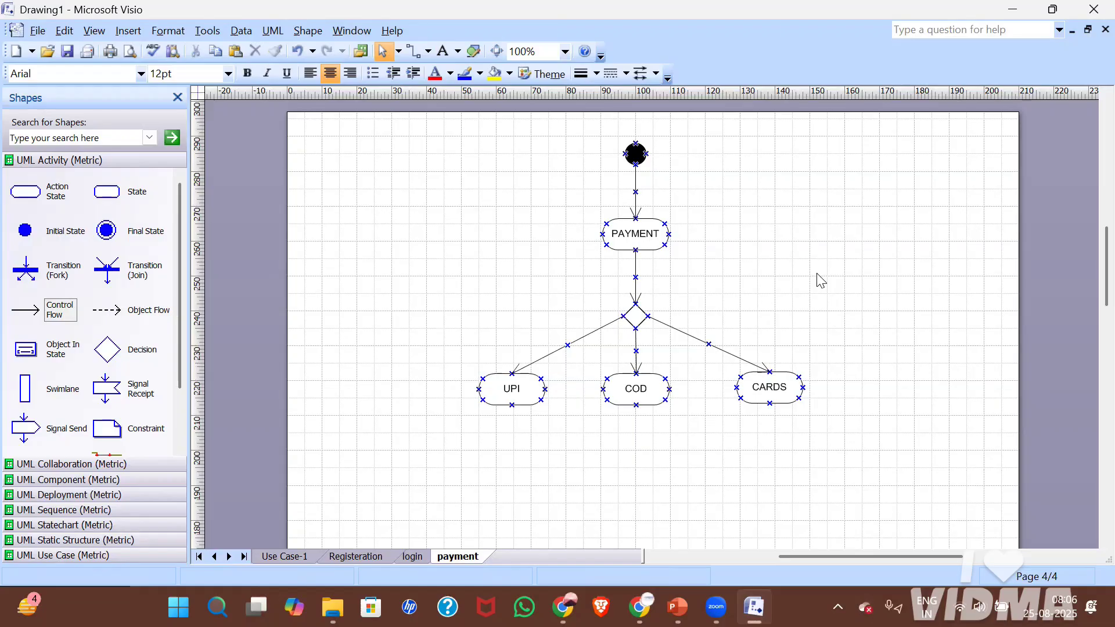
Change the control flows from the decision to UPI and CARDS into right-angle connectors.
right_click(559, 352)
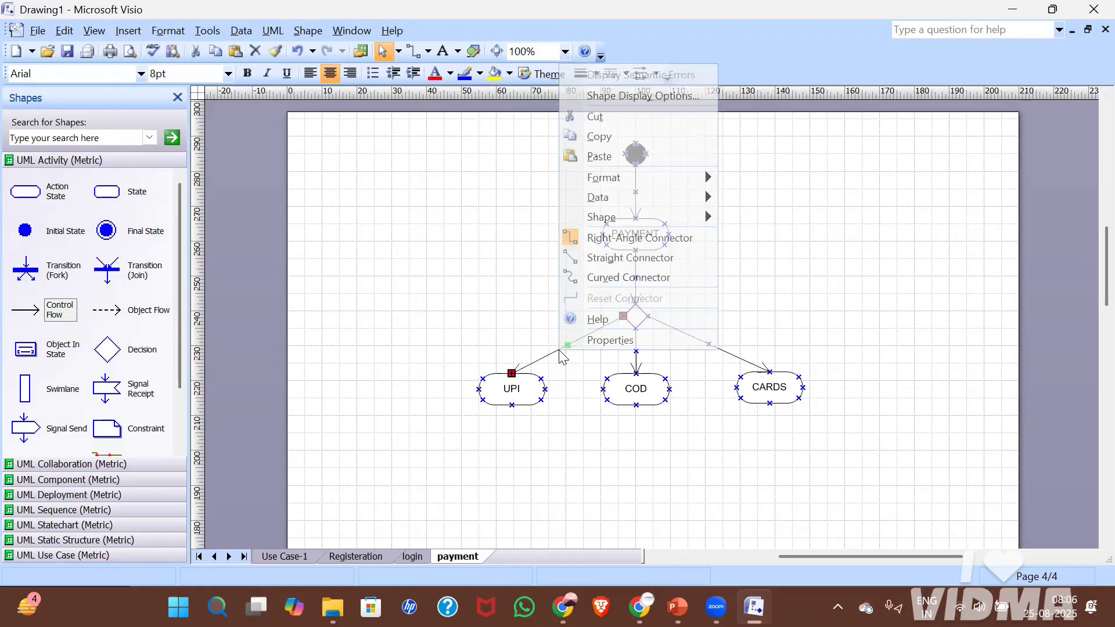
click(660, 240)
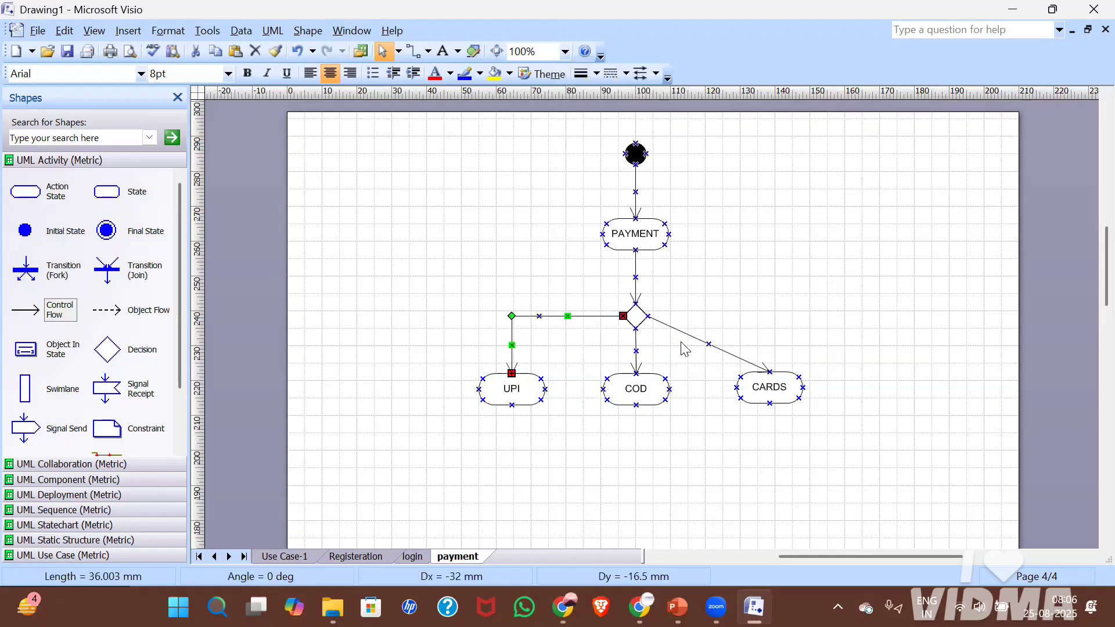
click(694, 338)
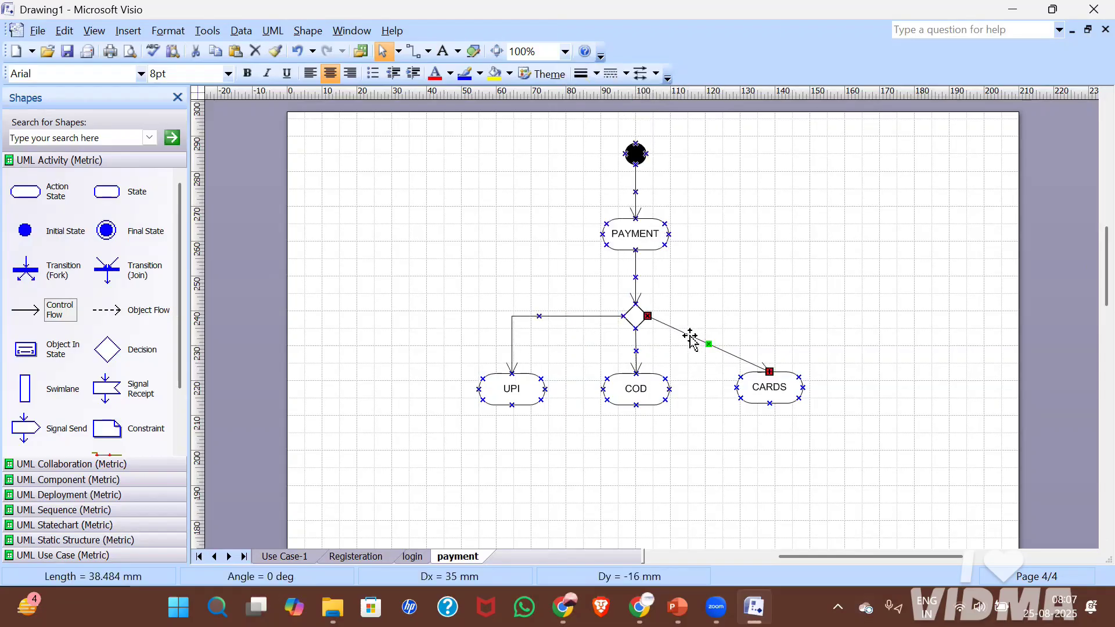
right_click(691, 339)
click(767, 228)
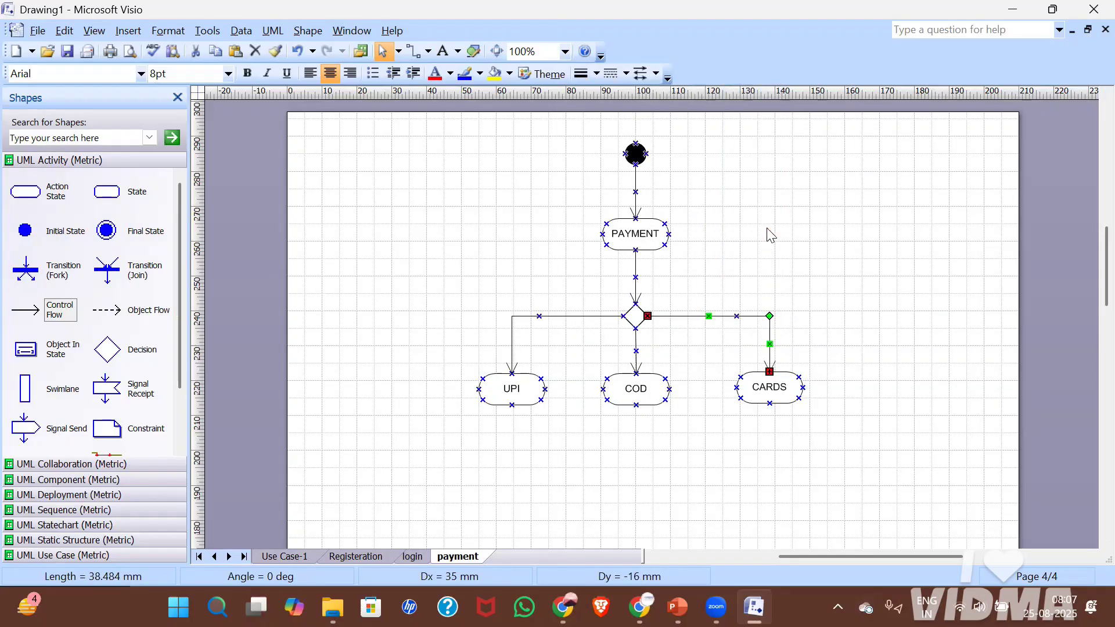
click(948, 331)
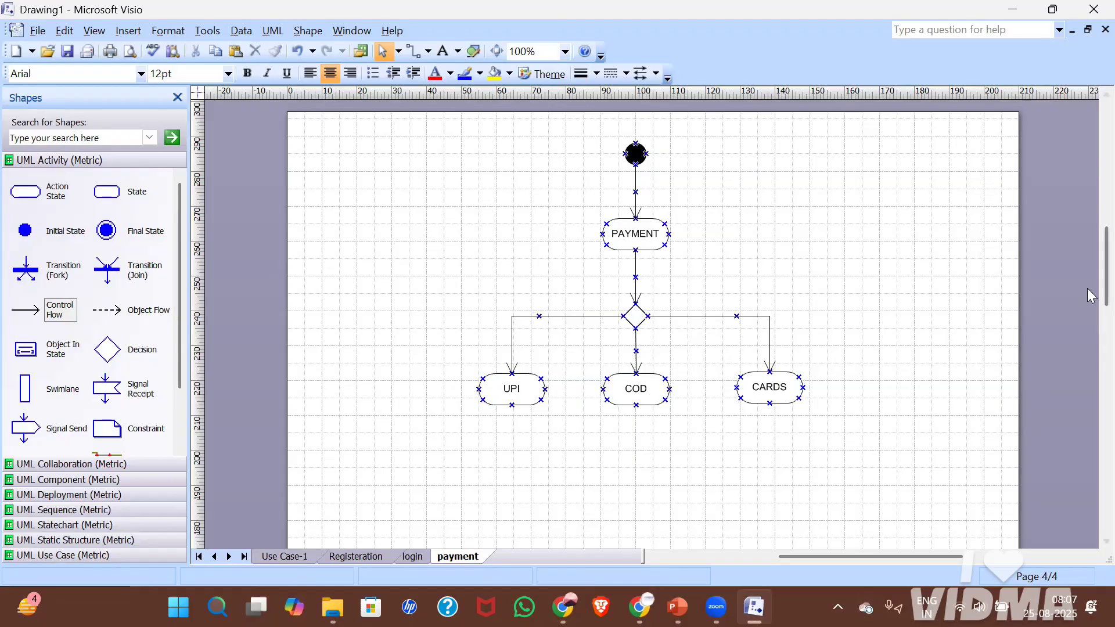
Place a second decision centred below COD and nudge it slightly upward.
scroll(1091, 295, down, 3)
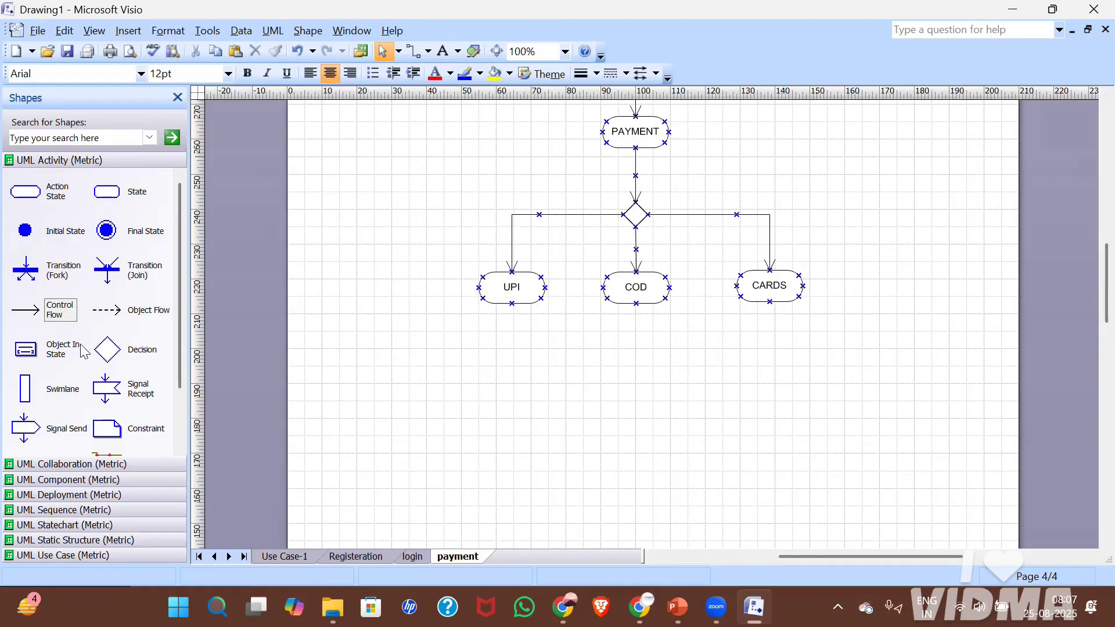
drag(103, 352, 637, 400)
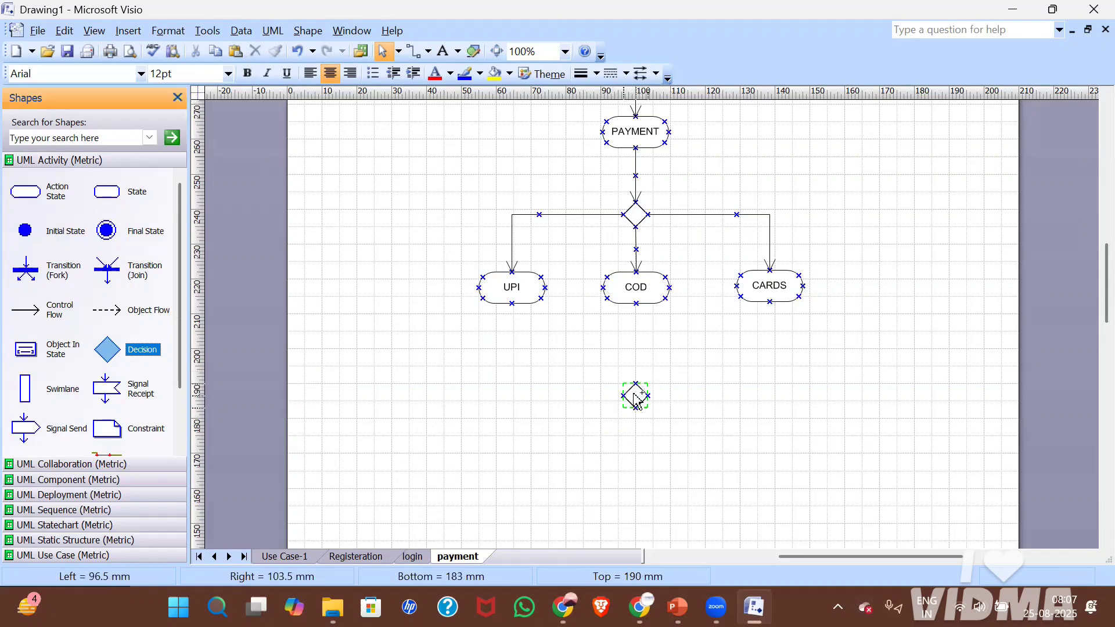
click(733, 384)
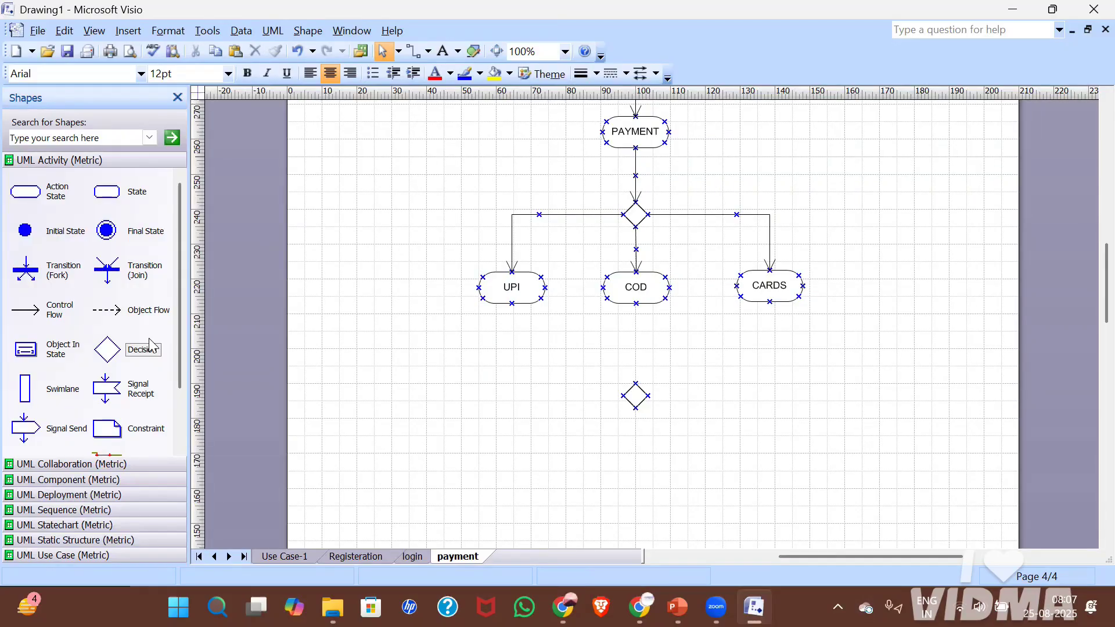
click(637, 405)
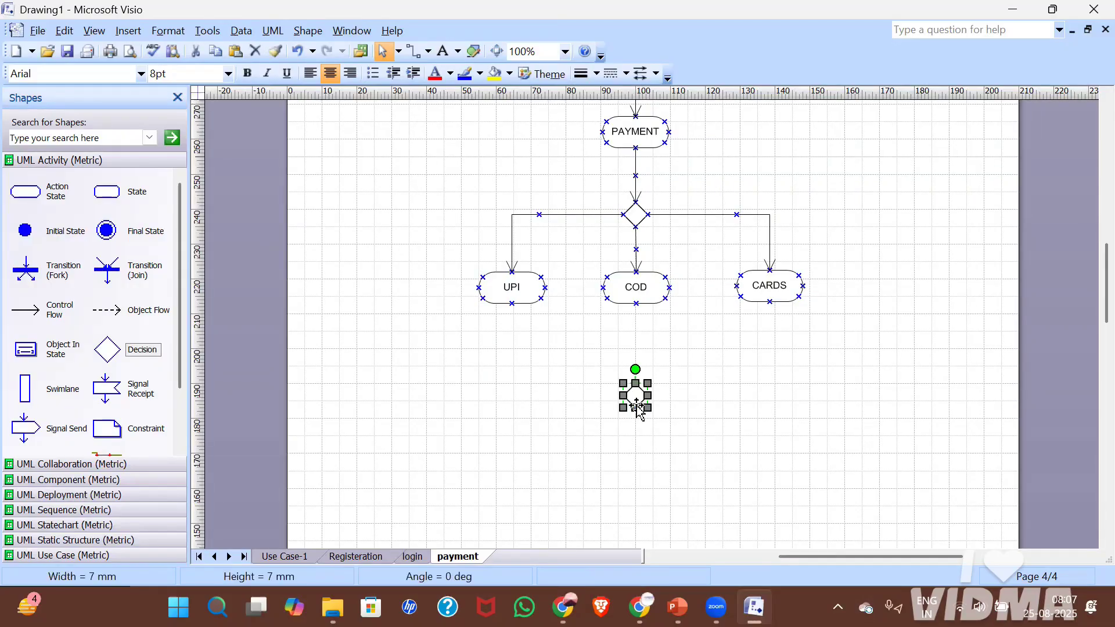
key(Up)
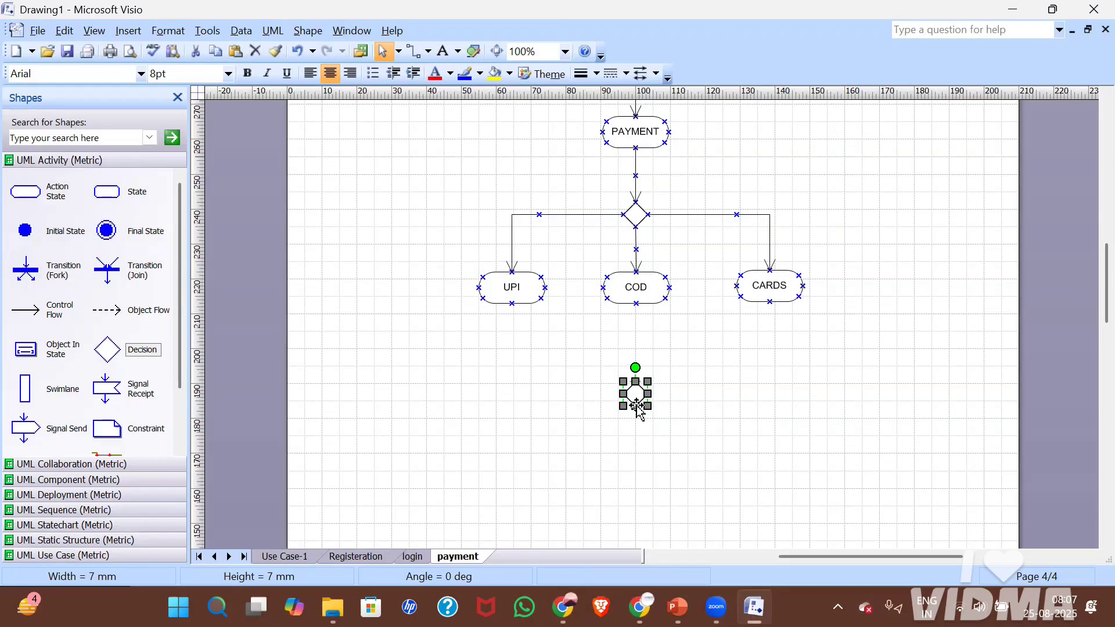
click(572, 401)
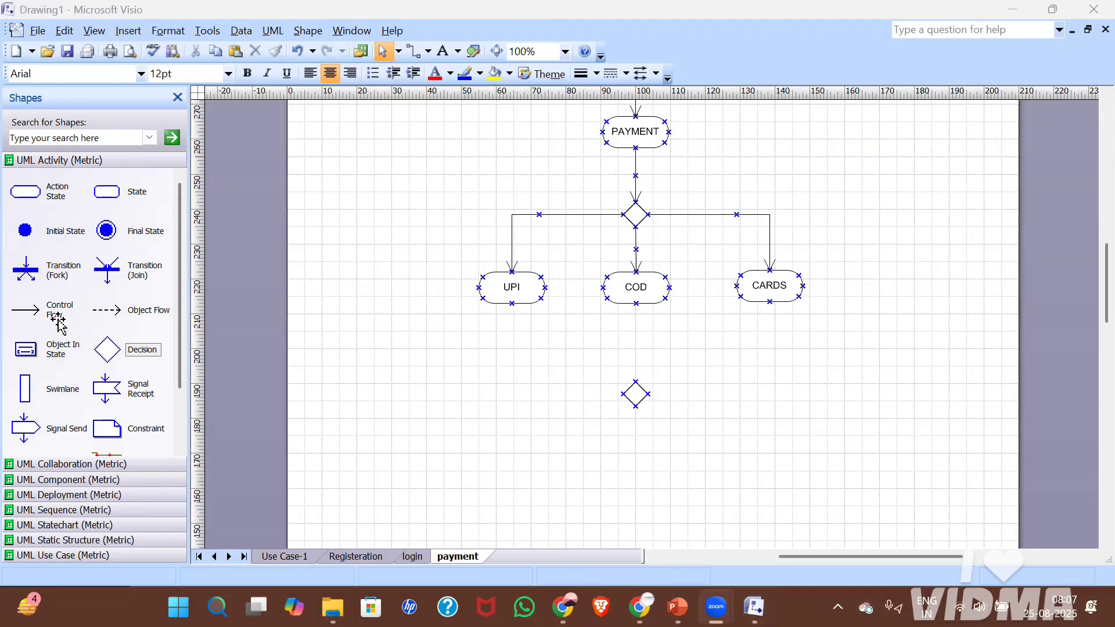
Connect UPI, COD and CARDS to the left, top and right corners of the lower decision with control flows.
drag(58, 321, 622, 394)
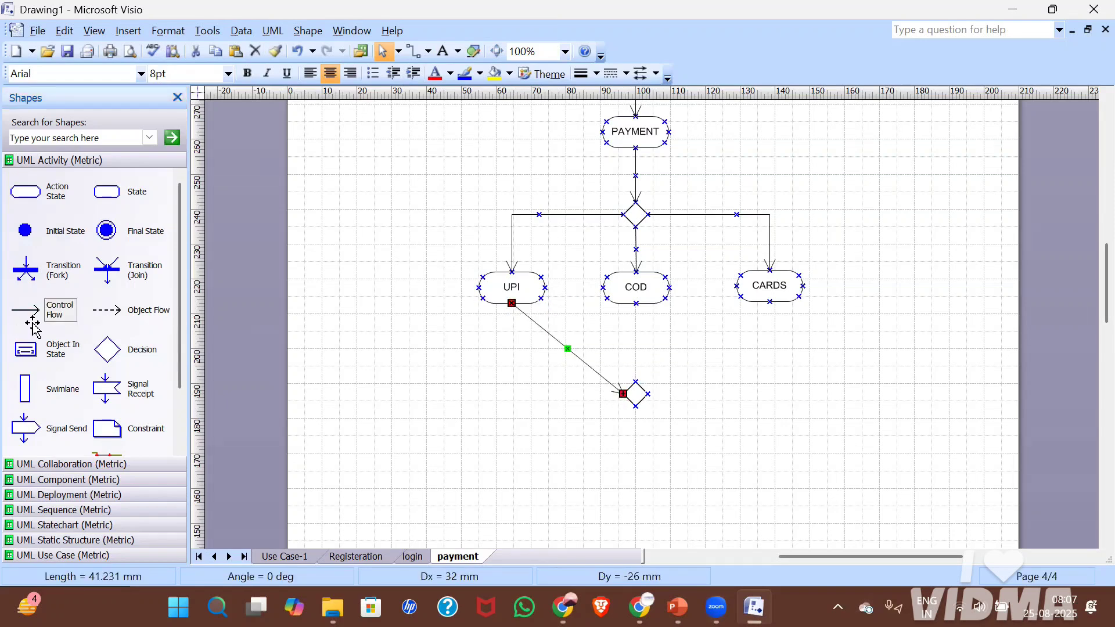
drag(52, 311, 637, 381)
drag(54, 309, 648, 393)
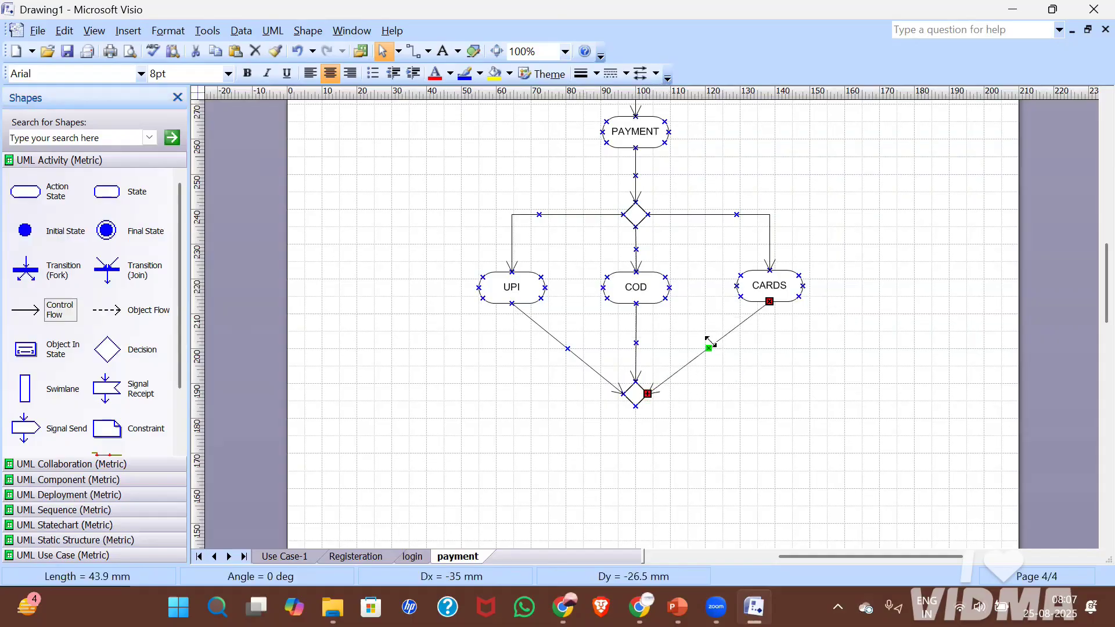
Change the control flows from CARDS and UPI to the lower decision into right-angle connectors.
right_click(711, 344)
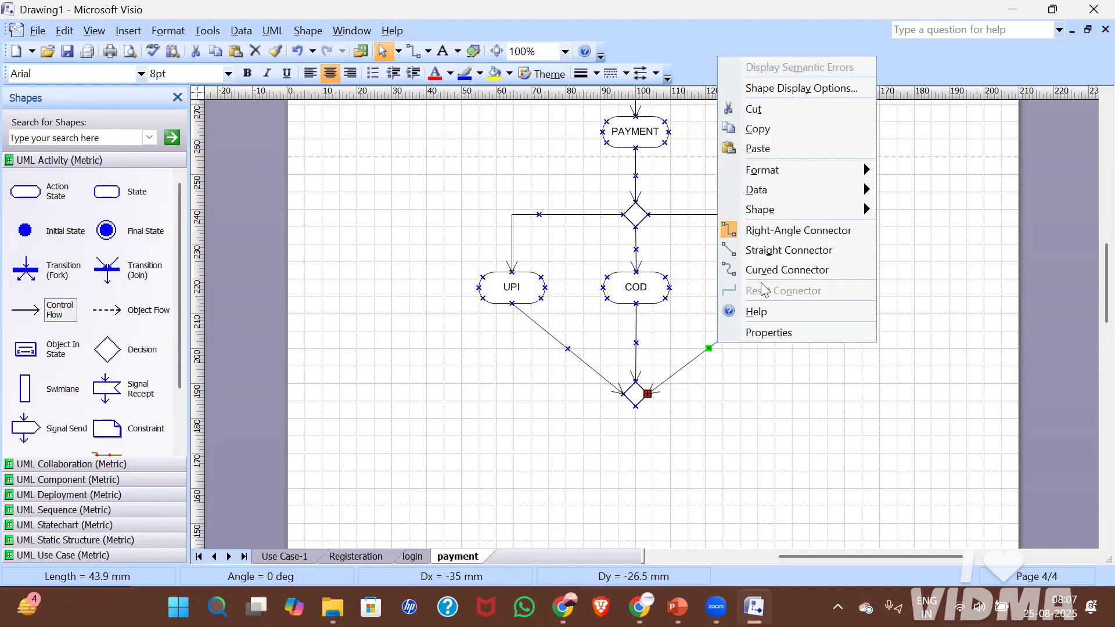
click(793, 230)
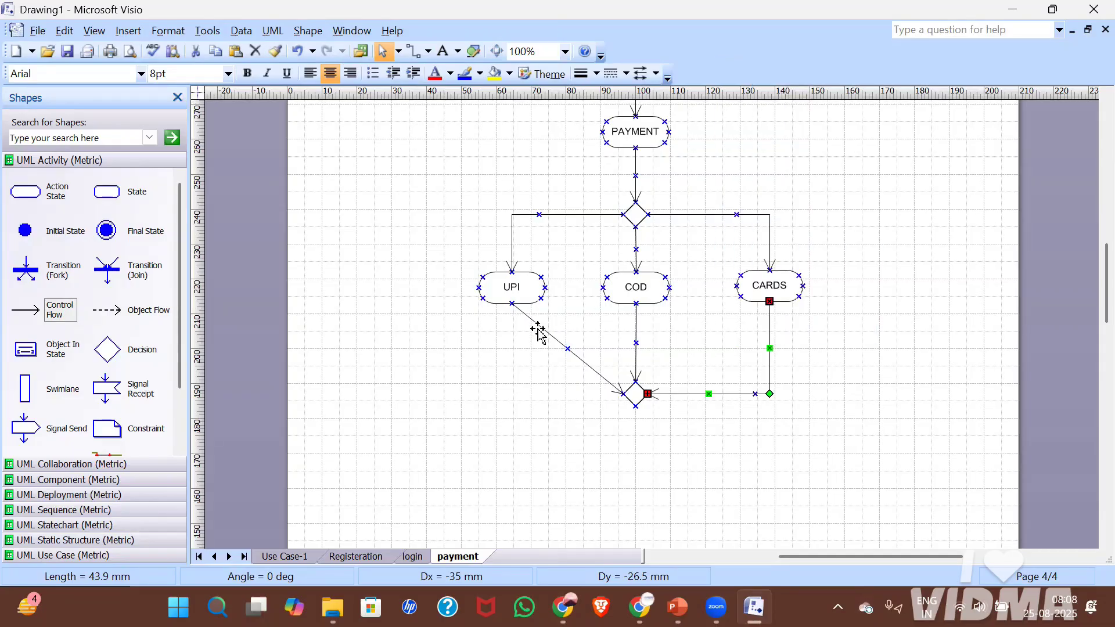
right_click(538, 331)
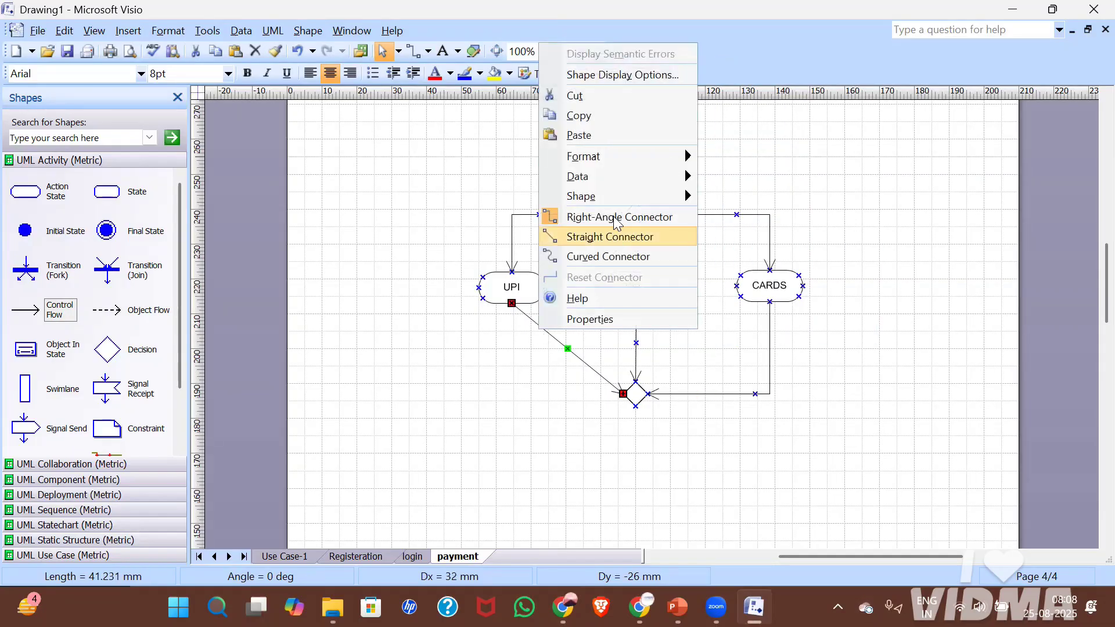
click(616, 220)
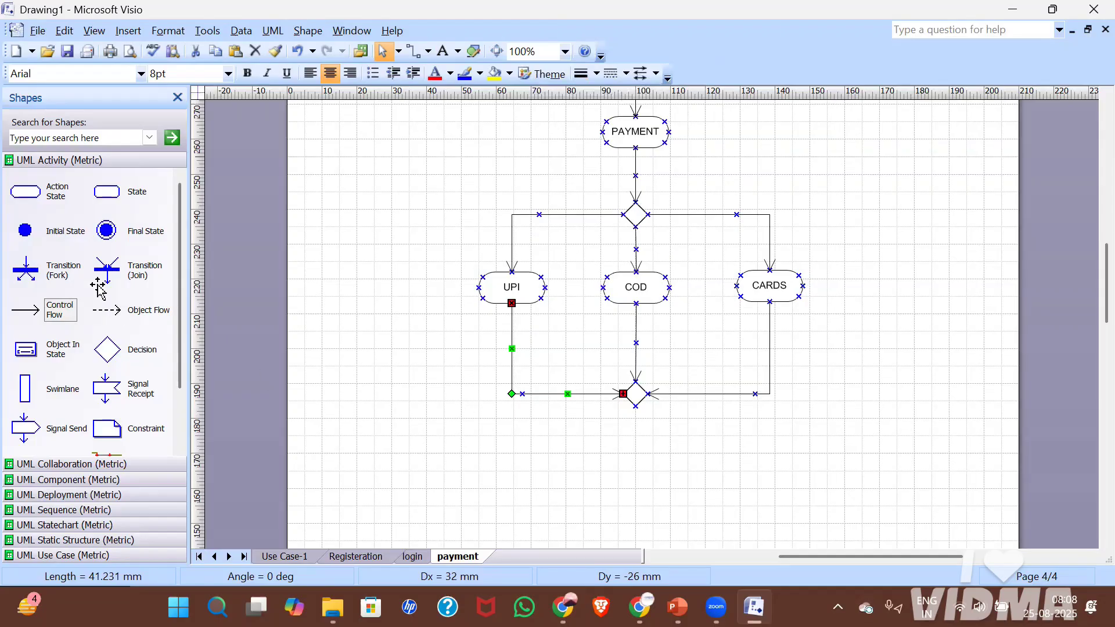
Add an action state well below the lower decision, centred under it, and name it "payment succ".
click(55, 198)
drag(55, 200, 635, 482)
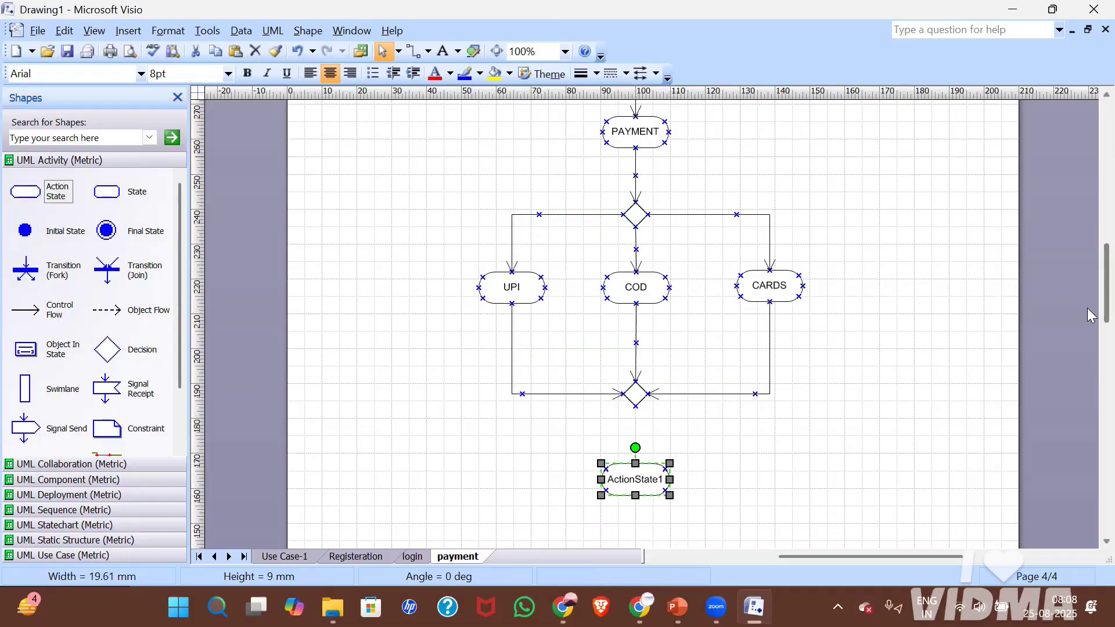
scroll(1090, 328, down, 2)
scroll(1090, 329, down, 1)
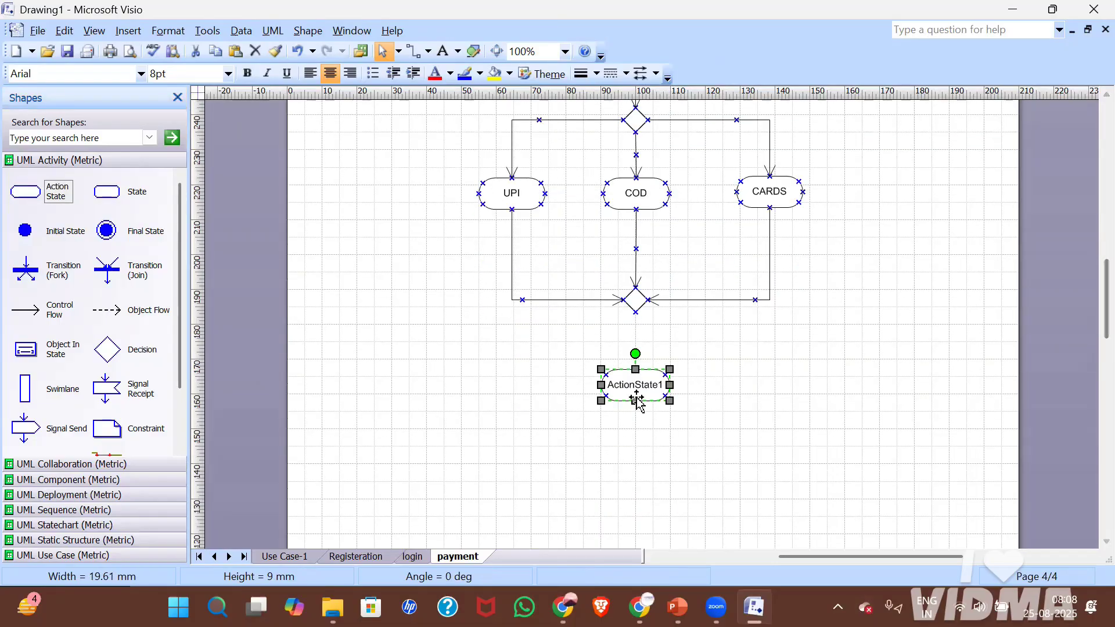
drag(641, 386, 638, 454)
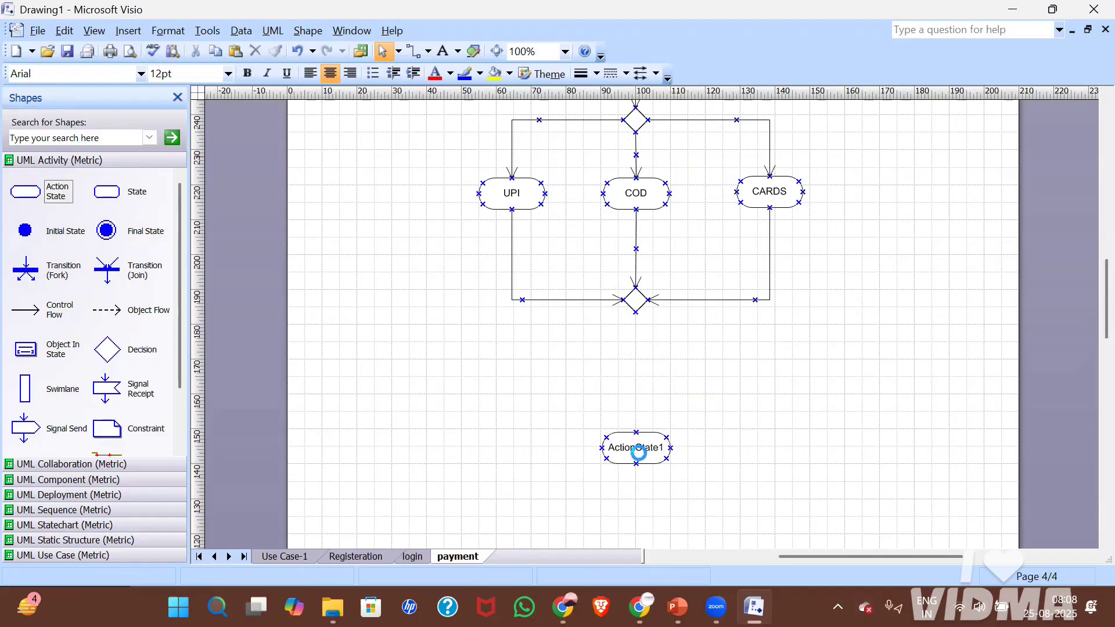
double_click(639, 454)
text(payment)
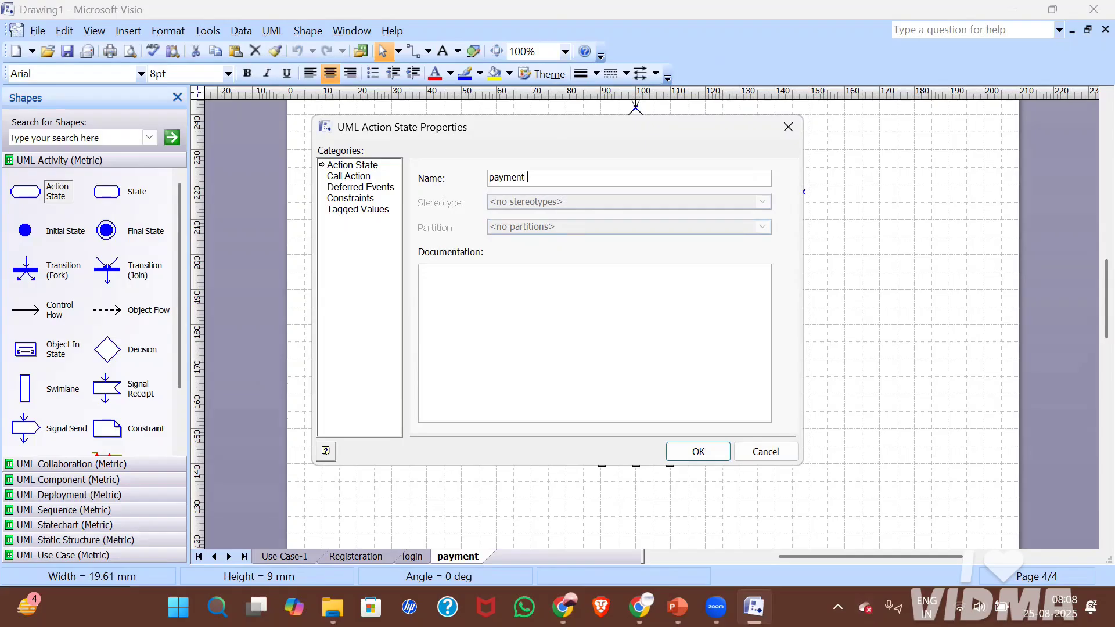
text( succ)
key(Return)
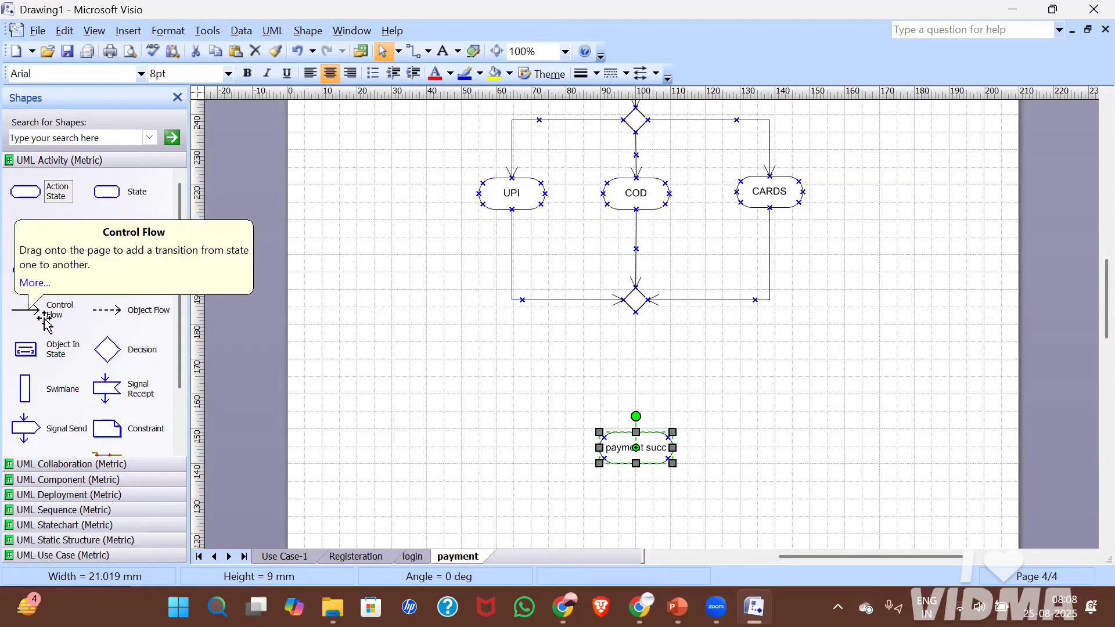
Place an unattached horizontal control flow in the empty area left of the gap between the lower decision and "payment succ".
drag(46, 321, 675, 323)
drag(673, 322, 415, 376)
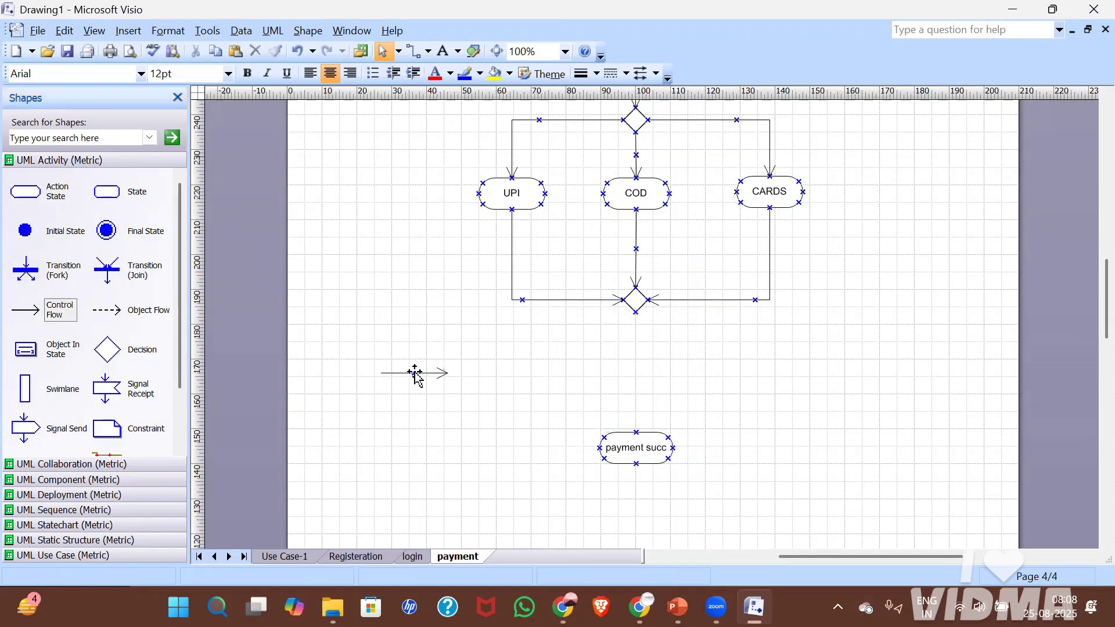
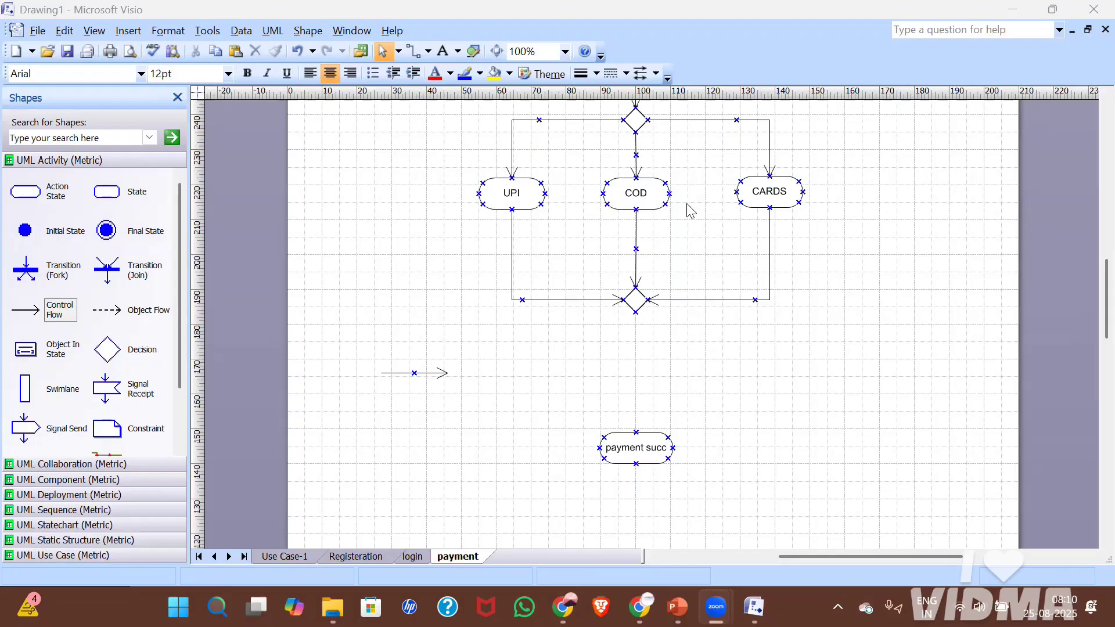
click(1090, 300)
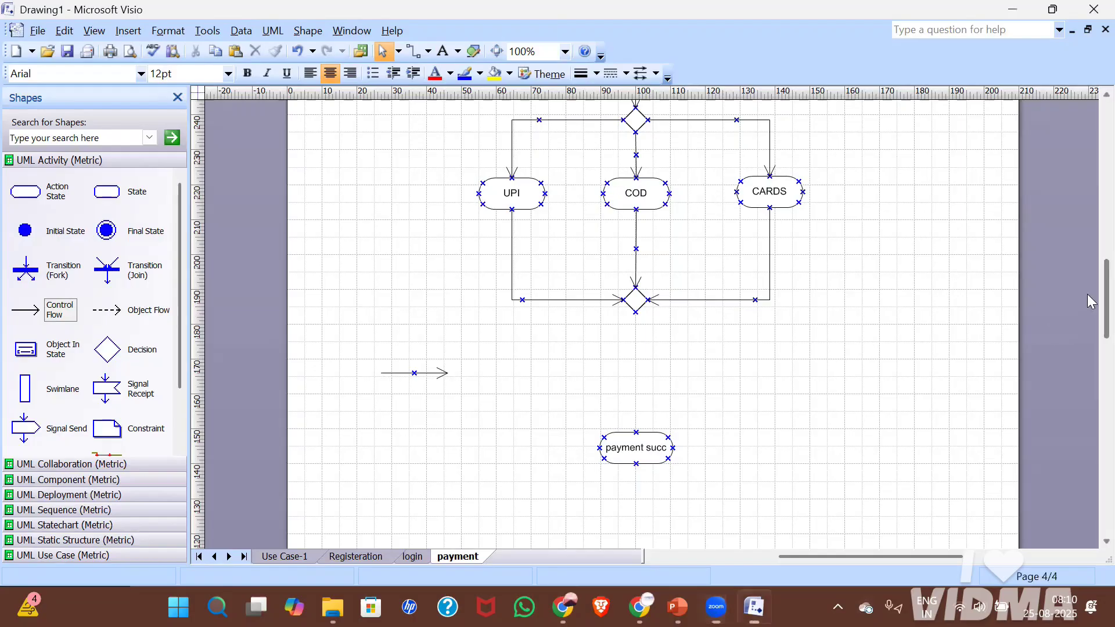
scroll(1090, 250, up, 5)
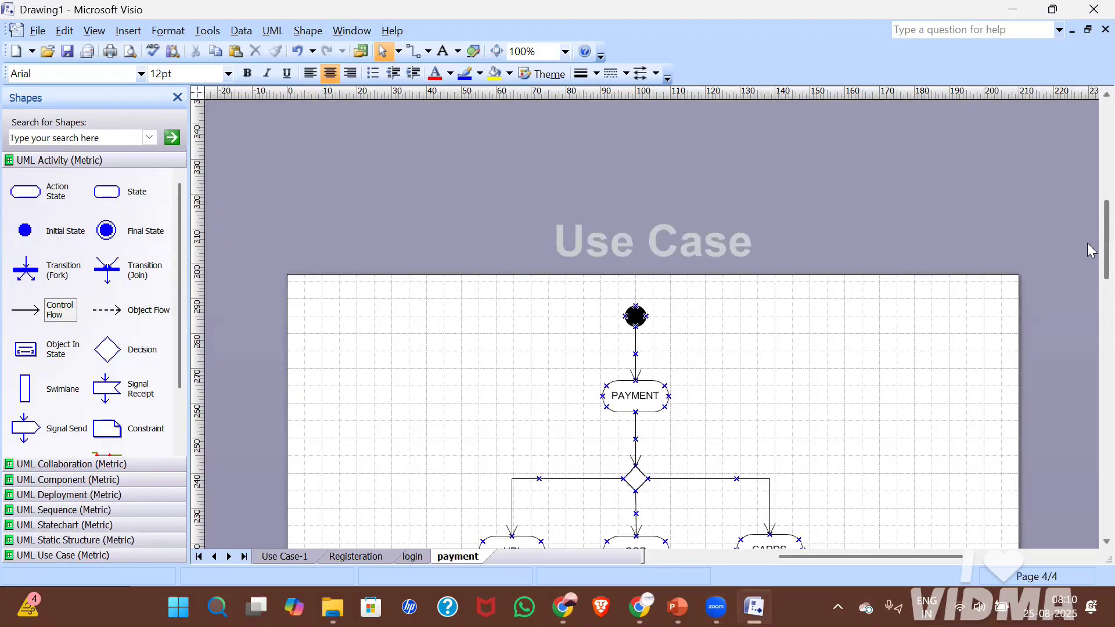
scroll(1086, 243, down, 5)
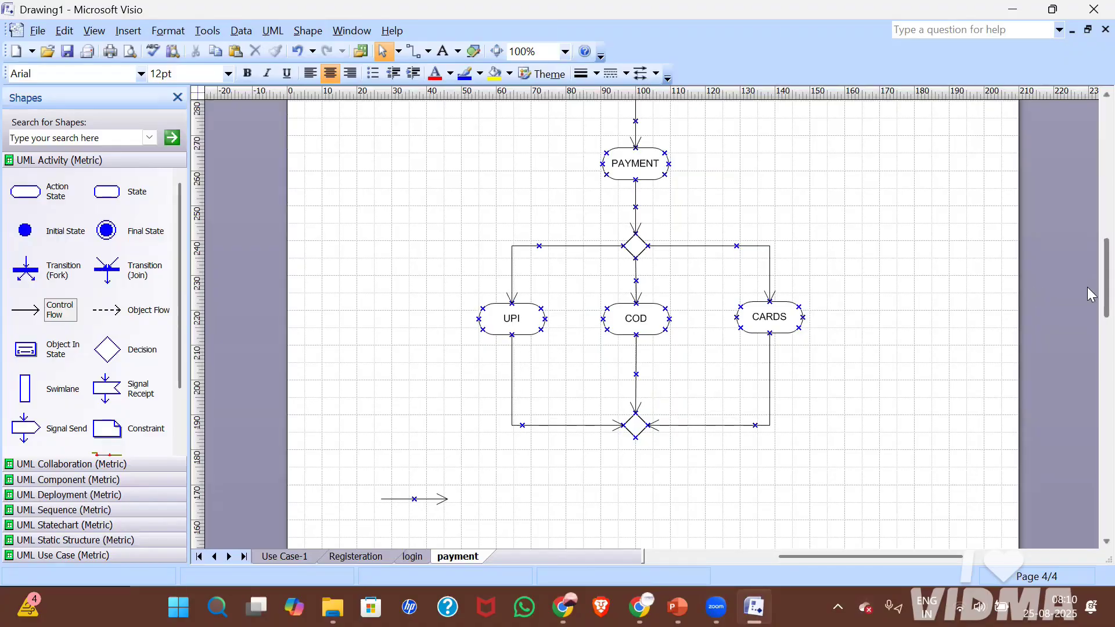
drag(1088, 294, 1088, 322)
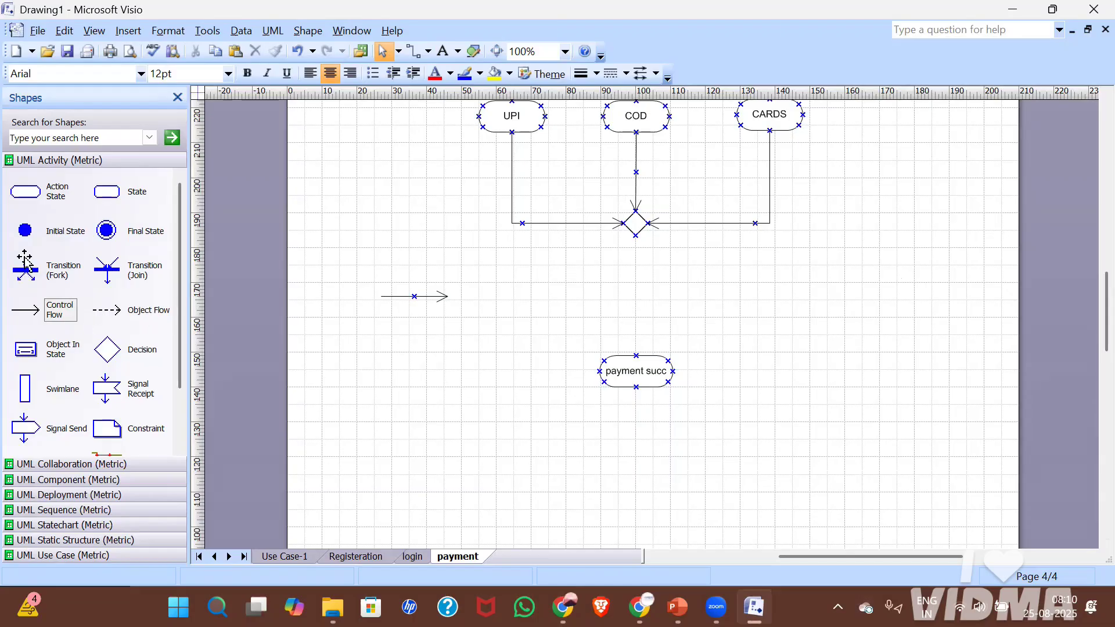
Add a second decision below the merging decision, move "payment succ" further down, and link the three shapes vertically with control flows.
drag(128, 349, 642, 294)
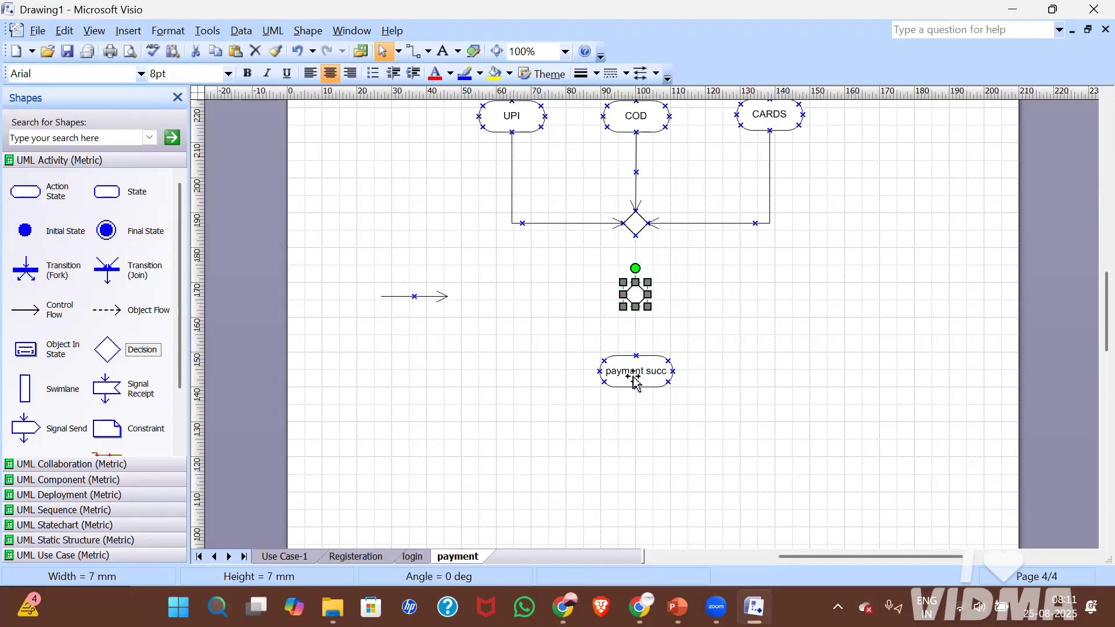
drag(635, 376, 637, 454)
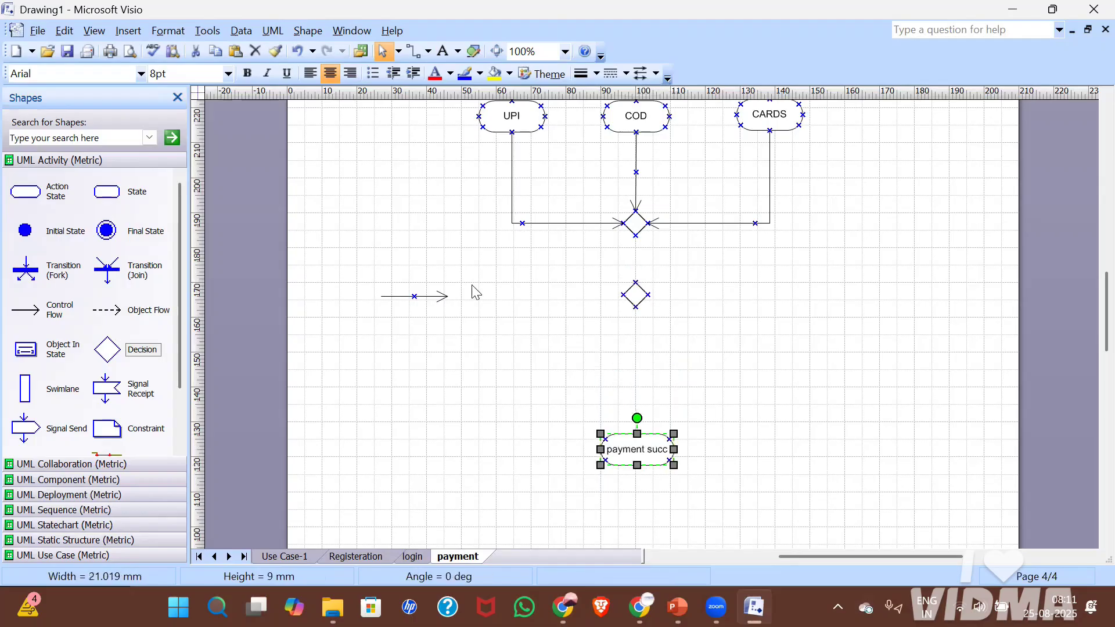
drag(425, 299, 635, 282)
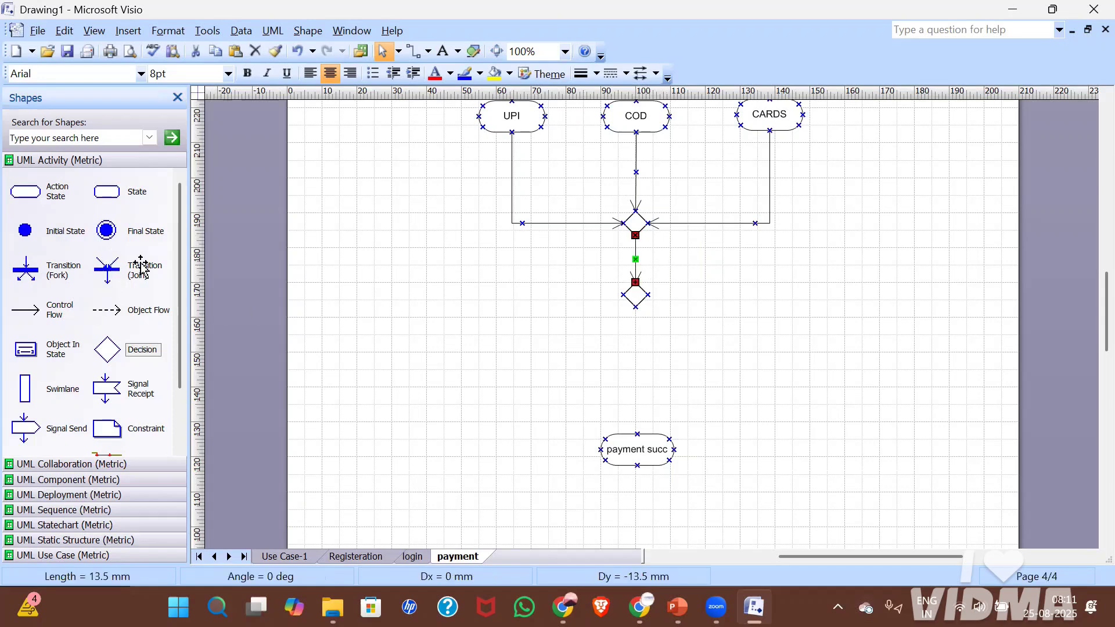
drag(35, 309, 637, 434)
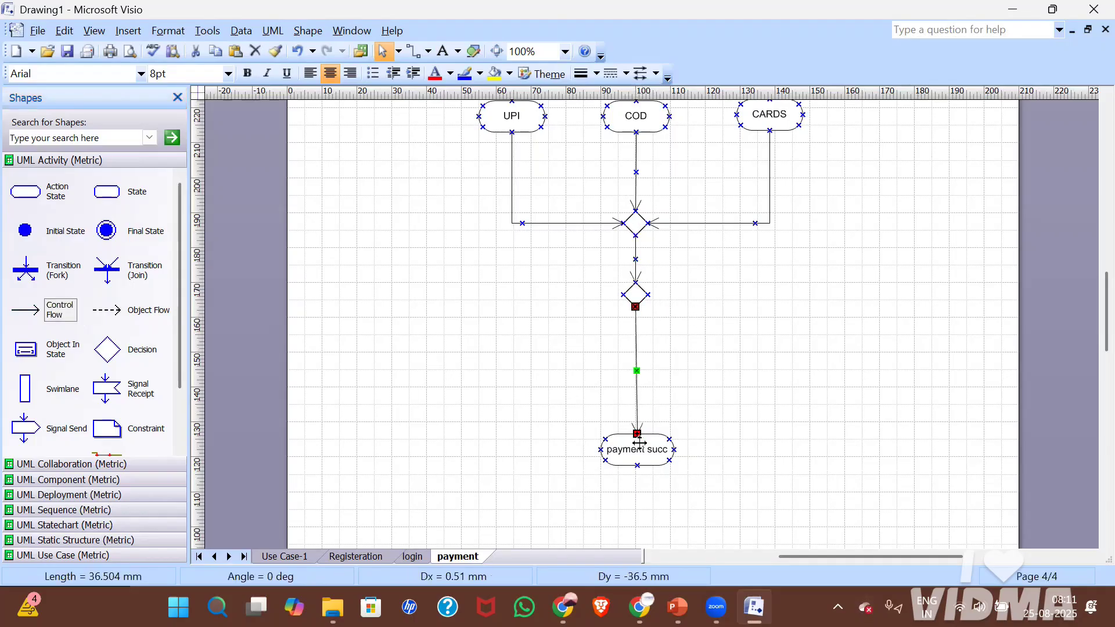
Nudge "payment succ" up closer to the new decision and open the properties of the control flow between them.
click(648, 458)
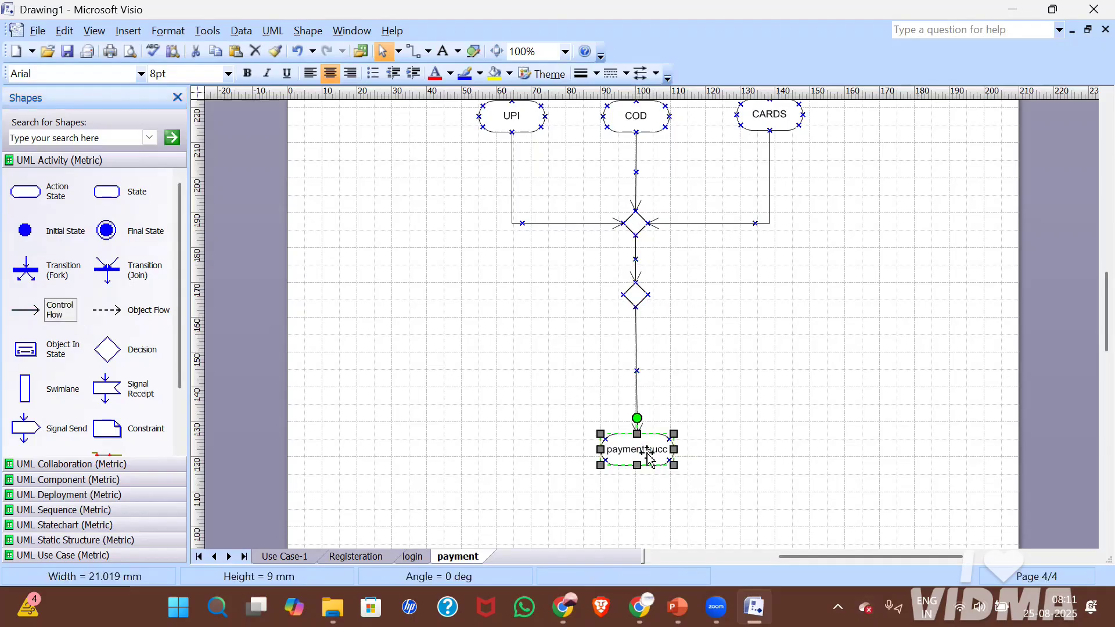
key(Up)
key(Up)
key(Up)
key(Up)
key(Up)
key(Up)
key(Up)
key(Up)
key(Up)
key(Up)
key(Up)
key(Up)
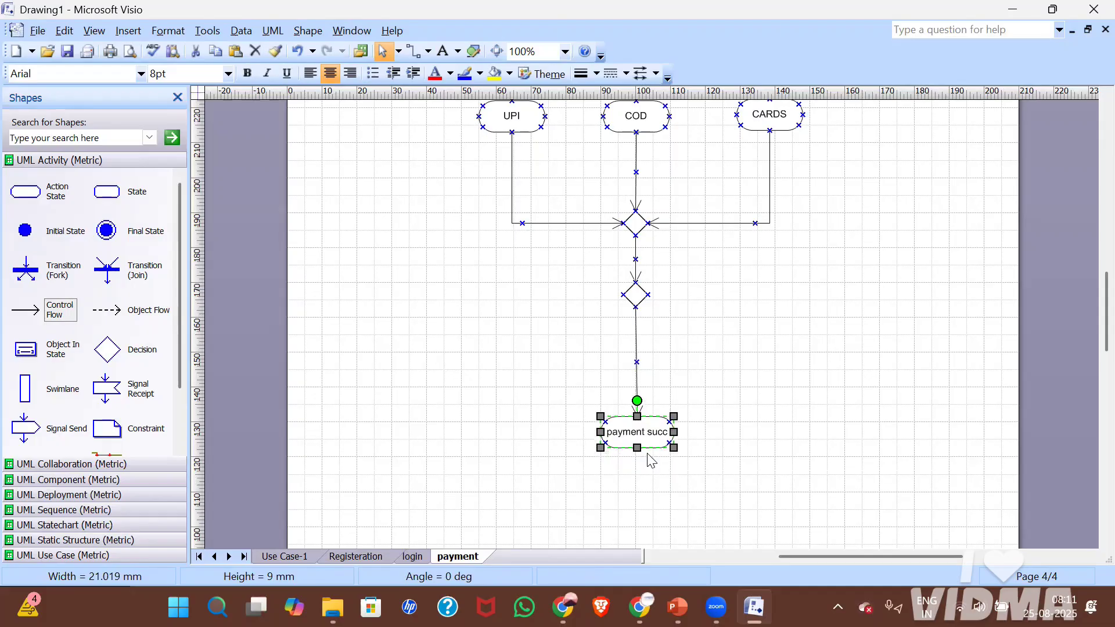
key(Up)
key(Up)
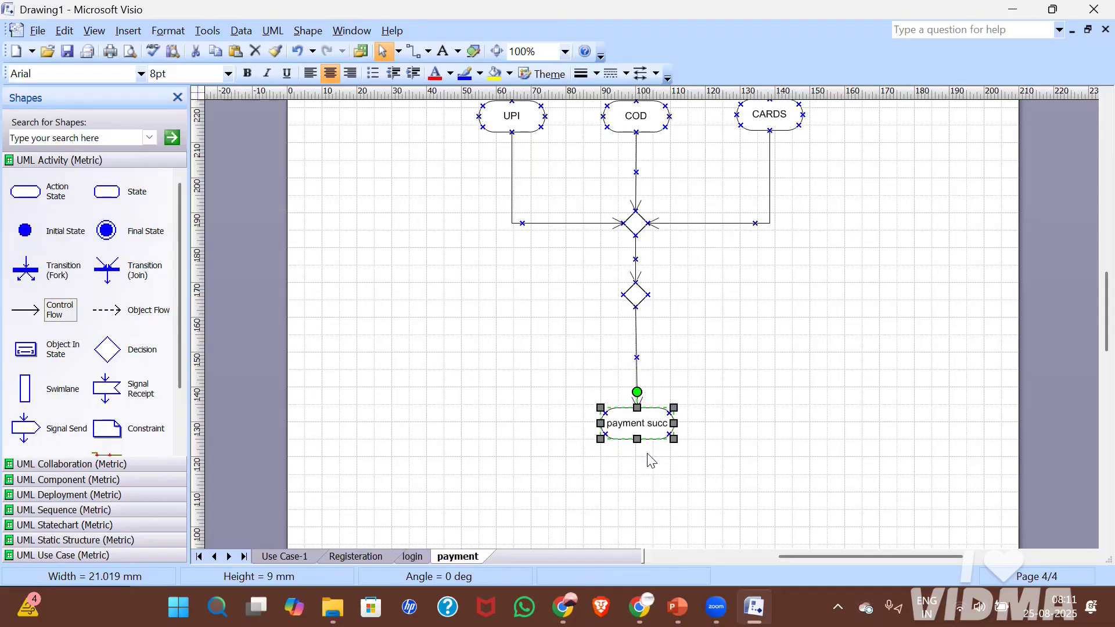
double_click(634, 347)
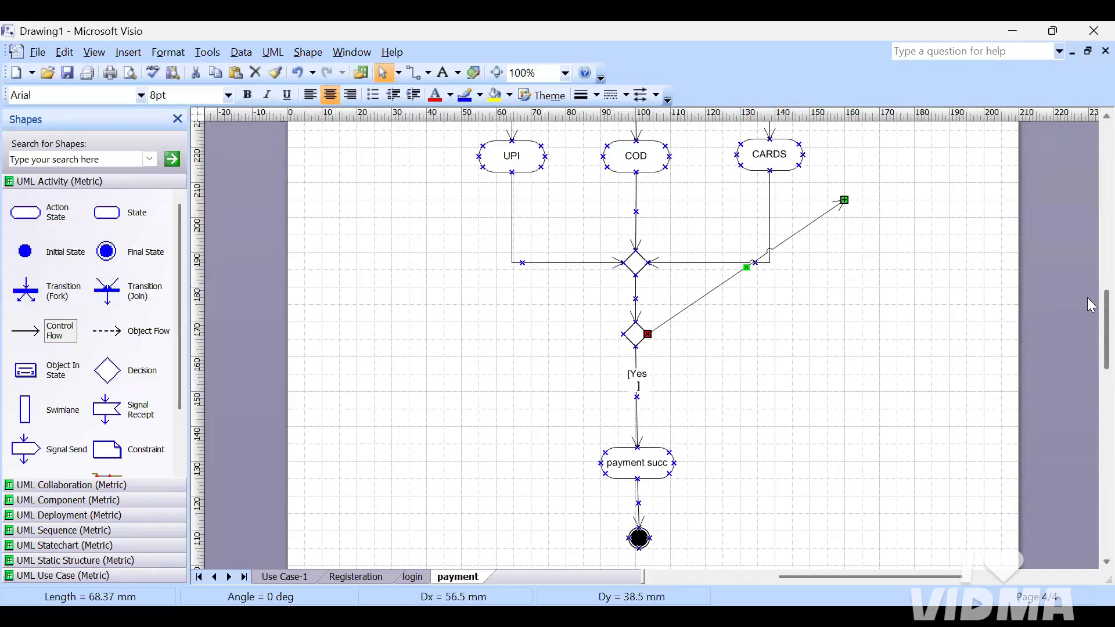
Attach the loose control flow from the lowest decision to PAYMENT's right side and route it as a right-angle connector outside CARDS.
scroll(1090, 291, up, 5)
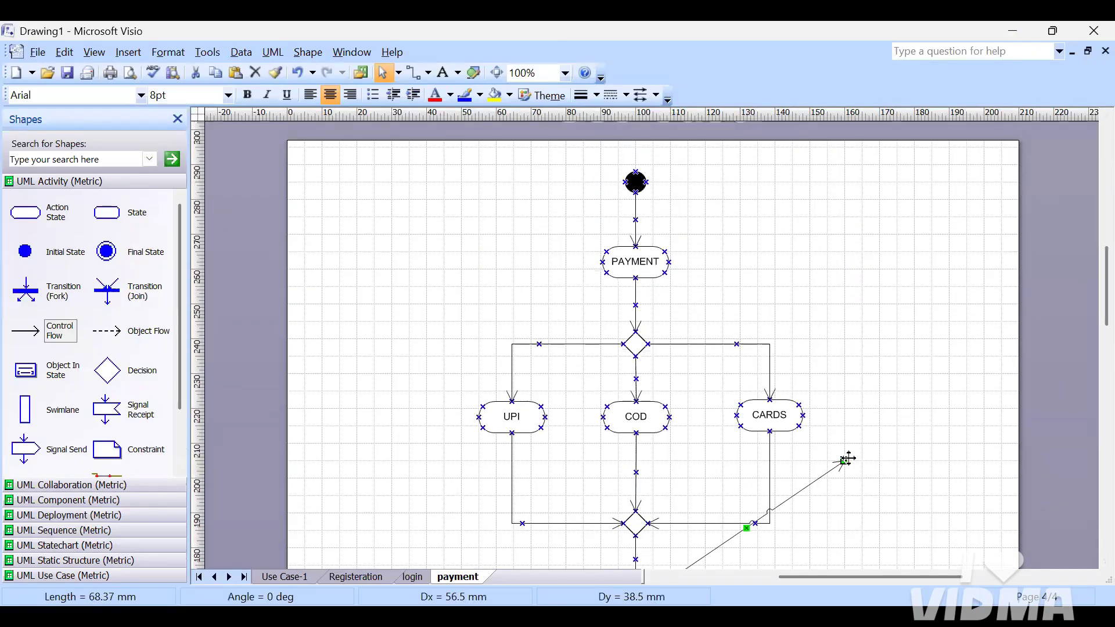
drag(847, 458, 668, 261)
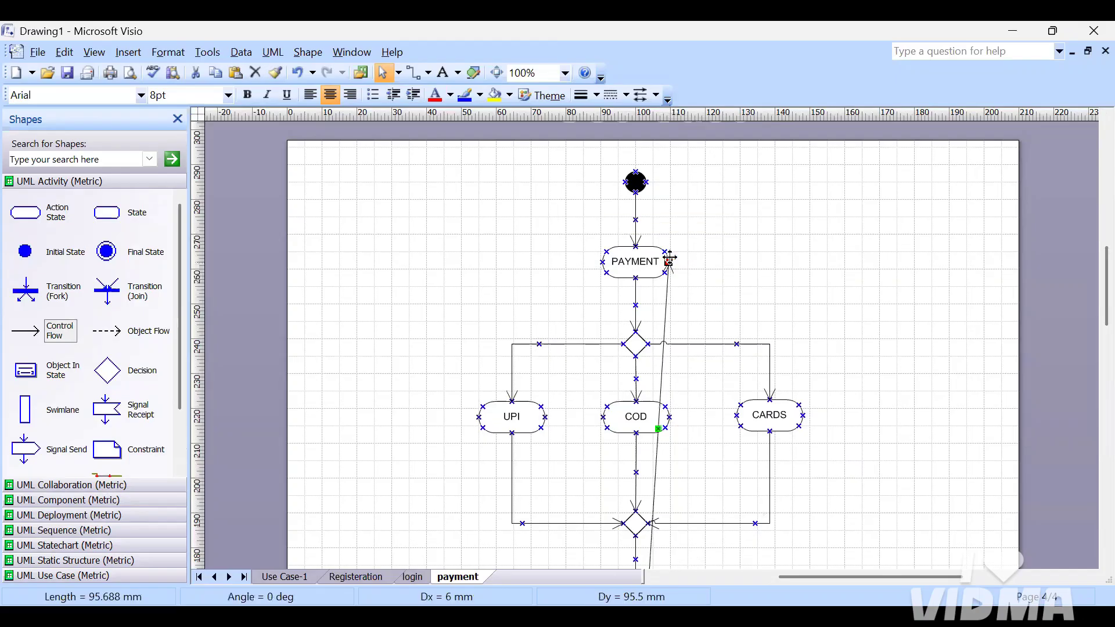
right_click(661, 373)
click(743, 263)
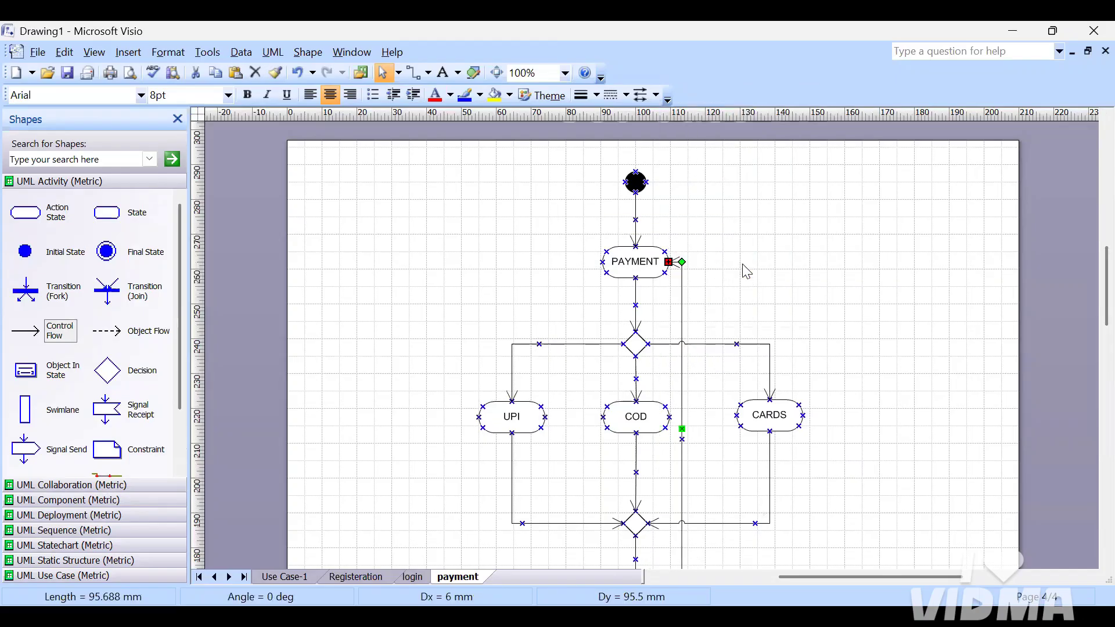
drag(682, 429, 917, 430)
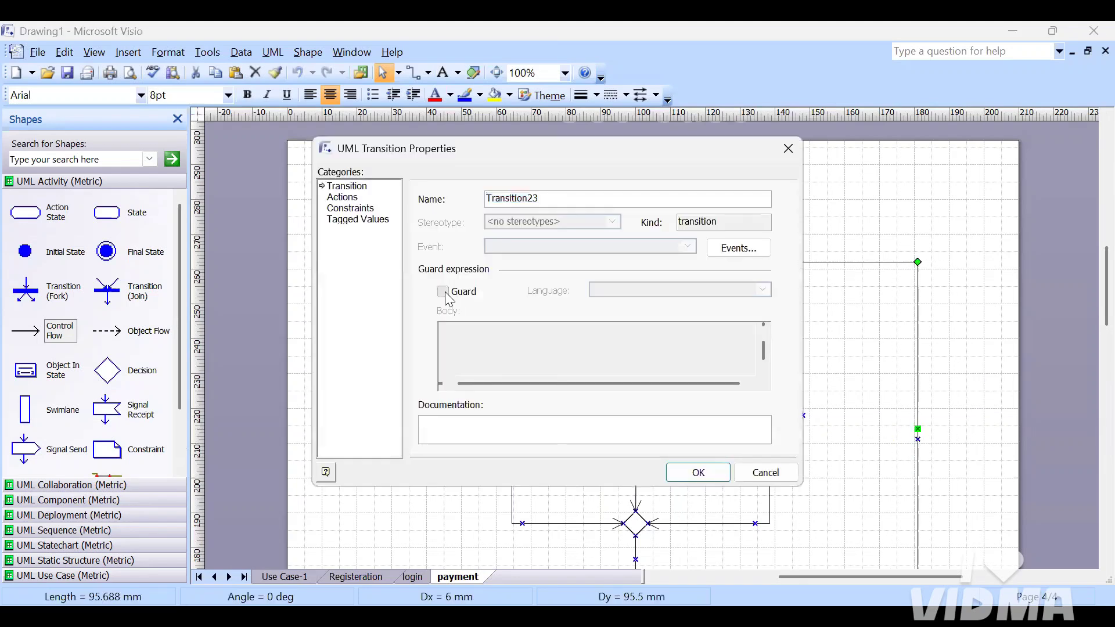
Enable the guard on the control flow returning to PAYMENT and set its body to "NO".
click(443, 292)
text(NO)
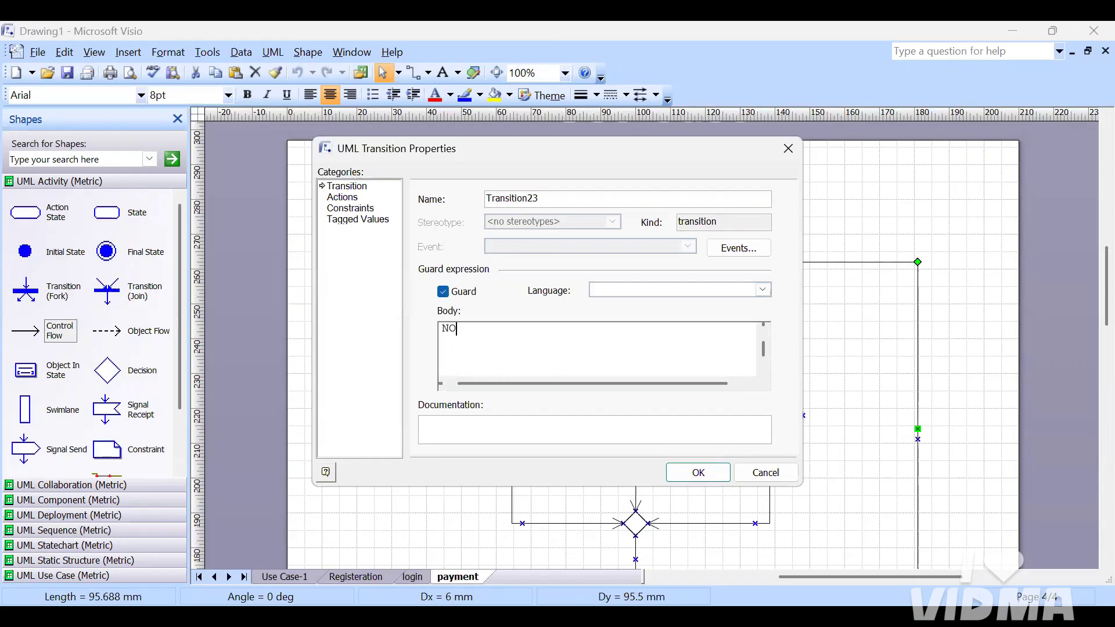
key(Return)
click(697, 473)
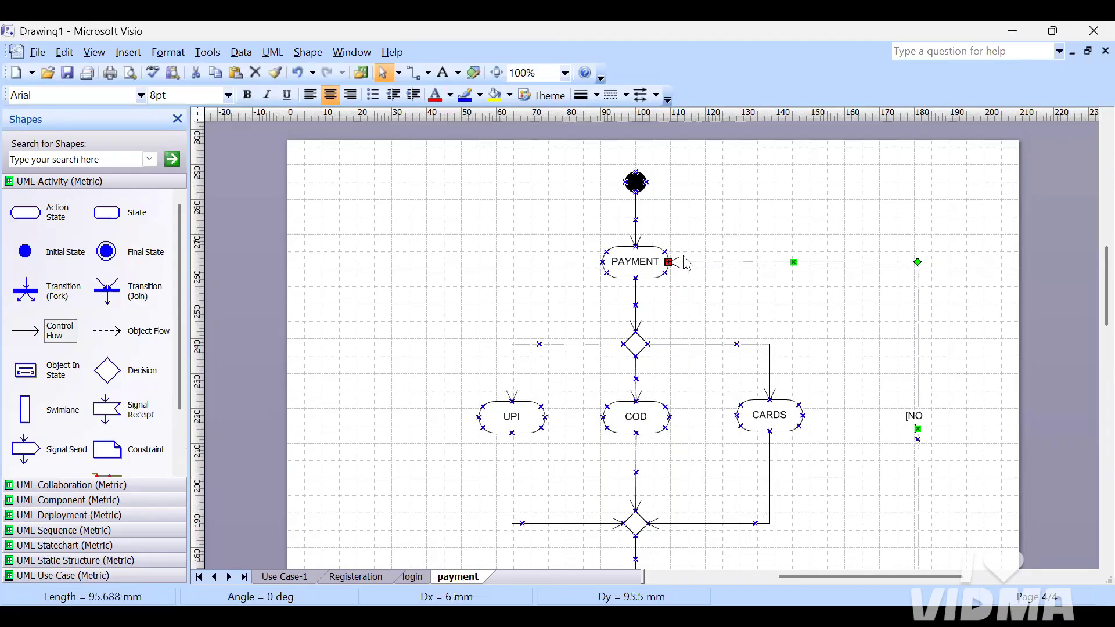
Review the payment diagram from the initial state to the final state, checking the decisions, the payment branches and the Yes and NO paths.
mouse_move(1090, 285)
mouse_down()
mouse_move(1092, 390)
mouse_move(1088, 294)
mouse_move(1088, 314)
mouse_up()
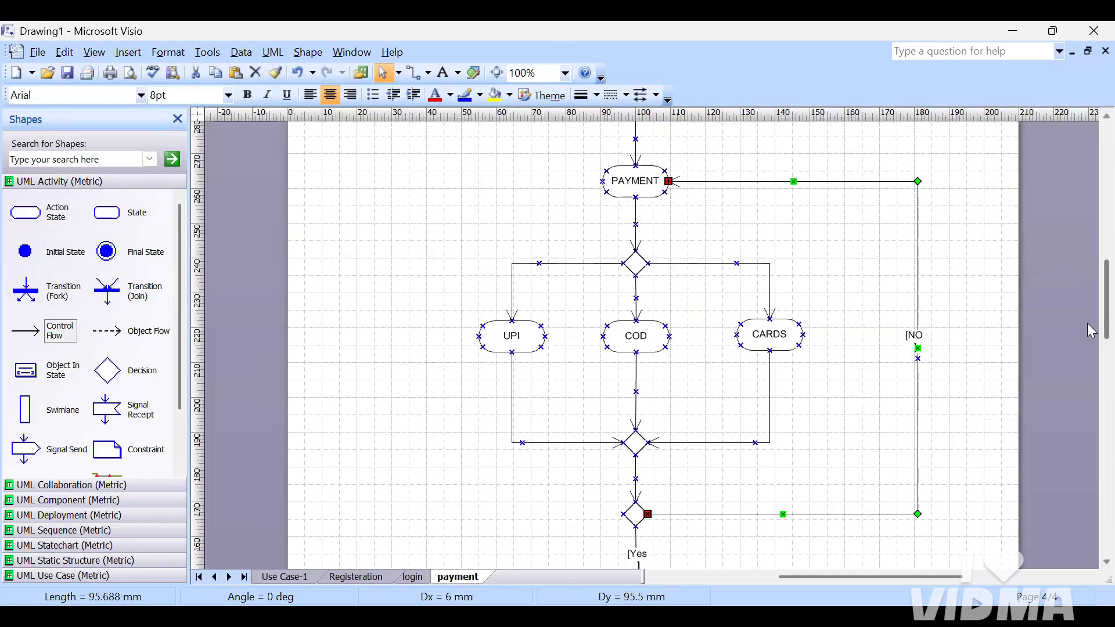
drag(1088, 325, 1090, 371)
scroll(1091, 372, up, 1)
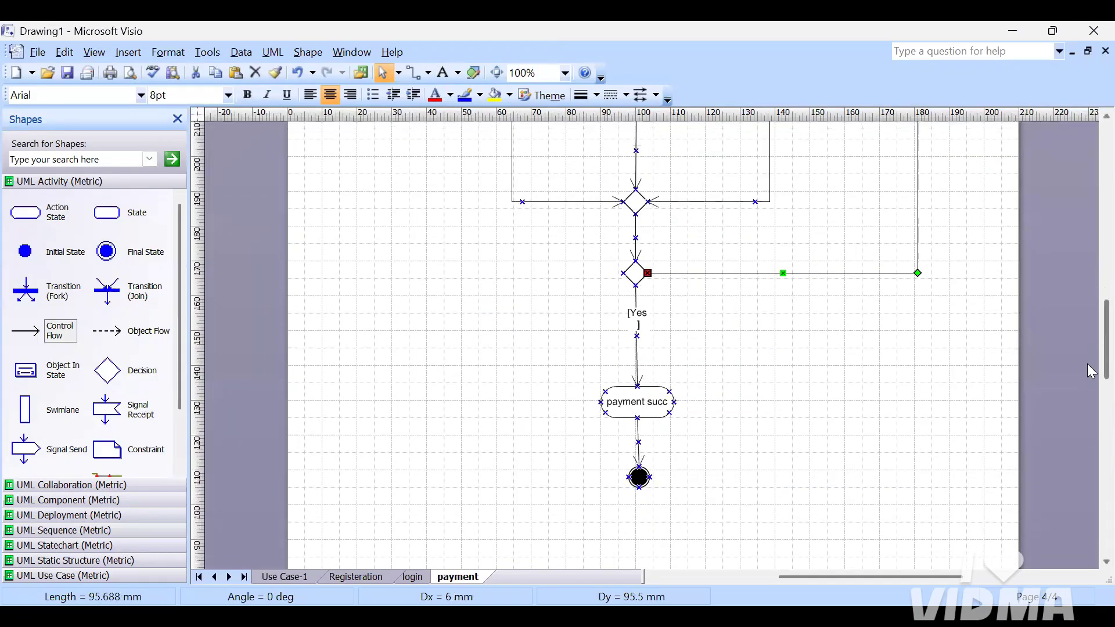
scroll(1090, 372, up, 3)
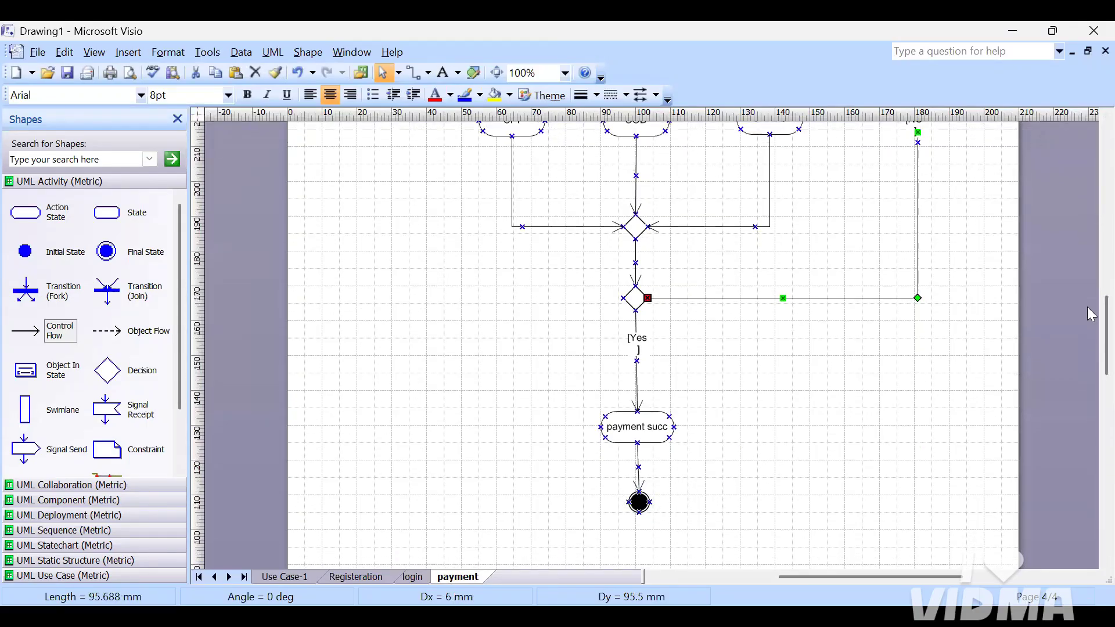
scroll(1091, 314, up, 10)
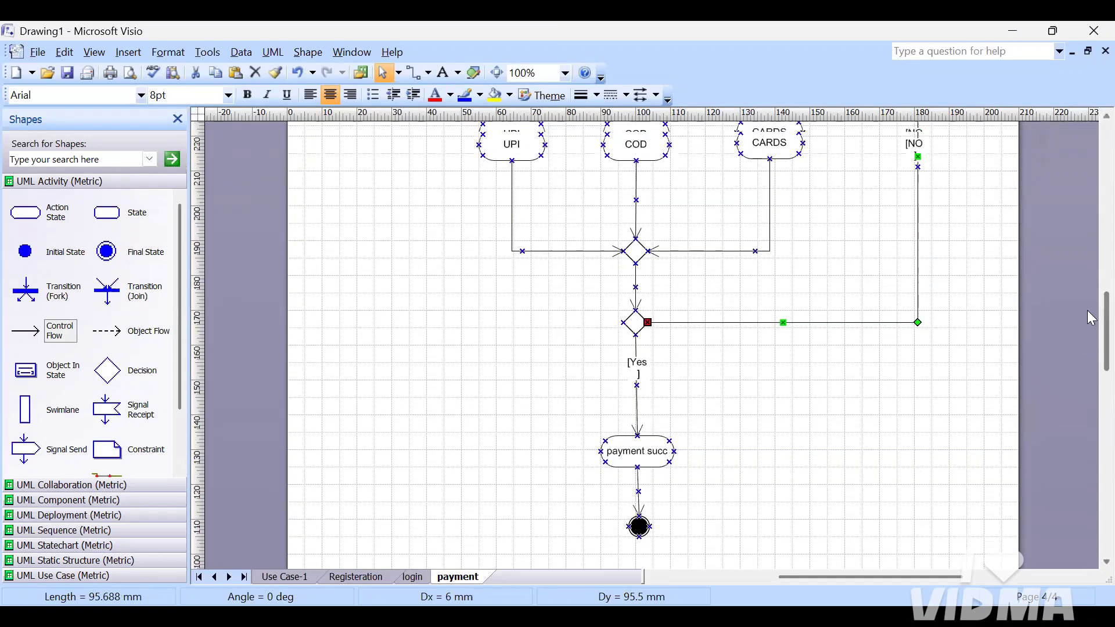
scroll(1091, 277, down, 1)
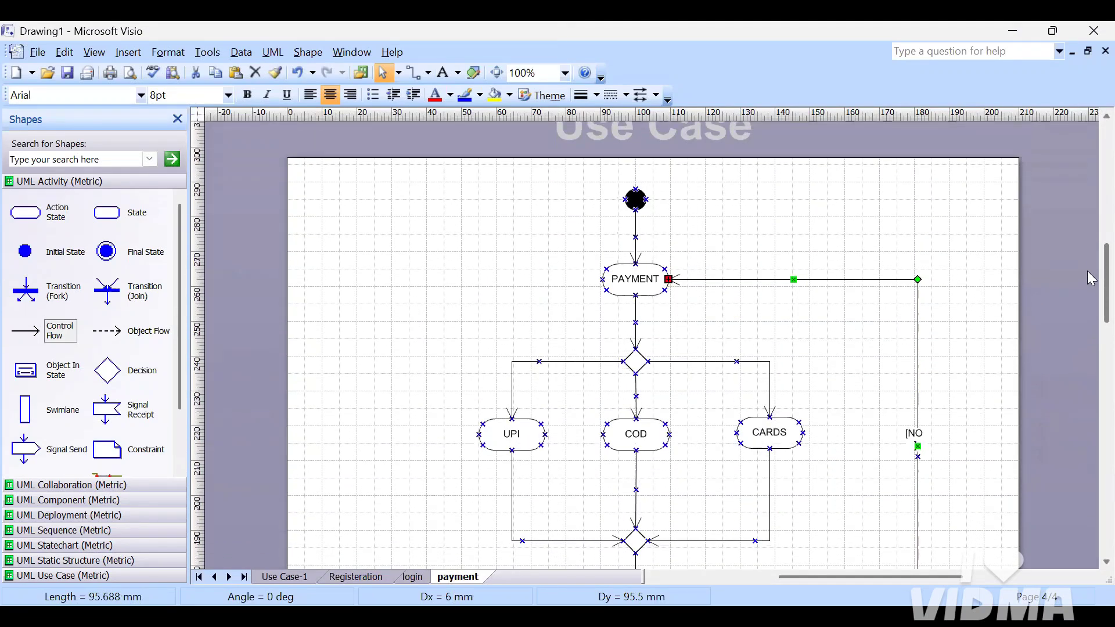
click(920, 233)
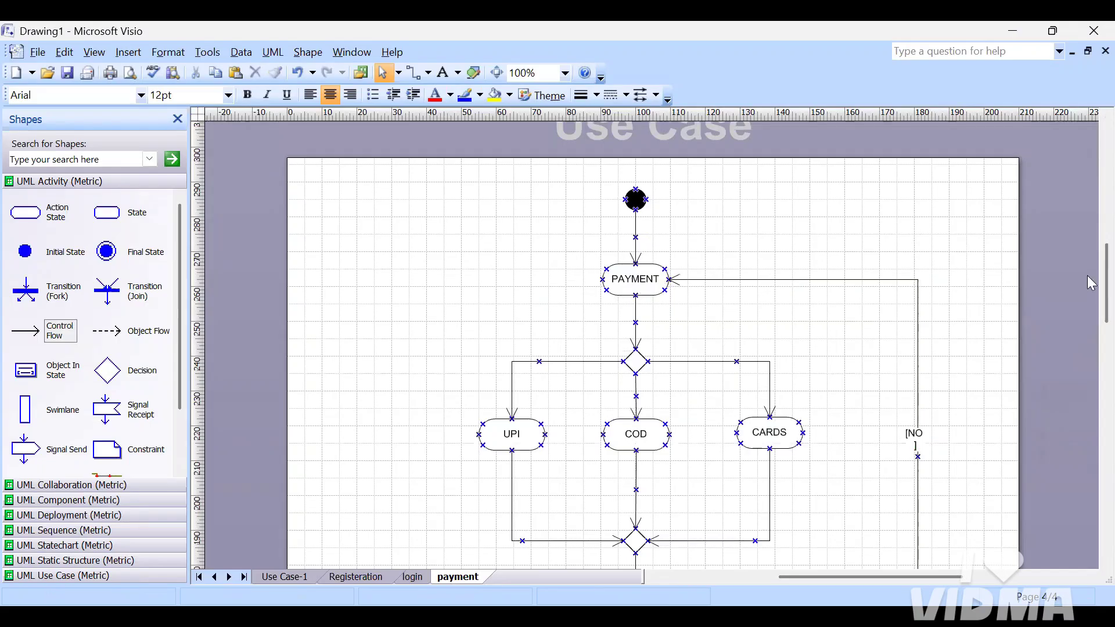
scroll(1087, 270, down, 5)
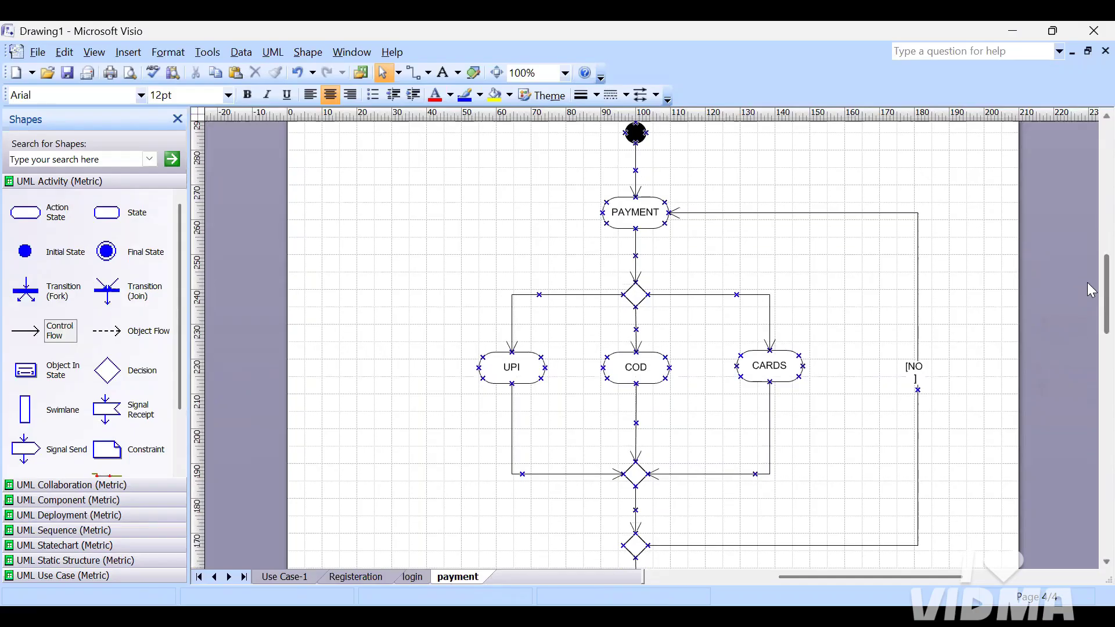
scroll(1090, 305, up, 1)
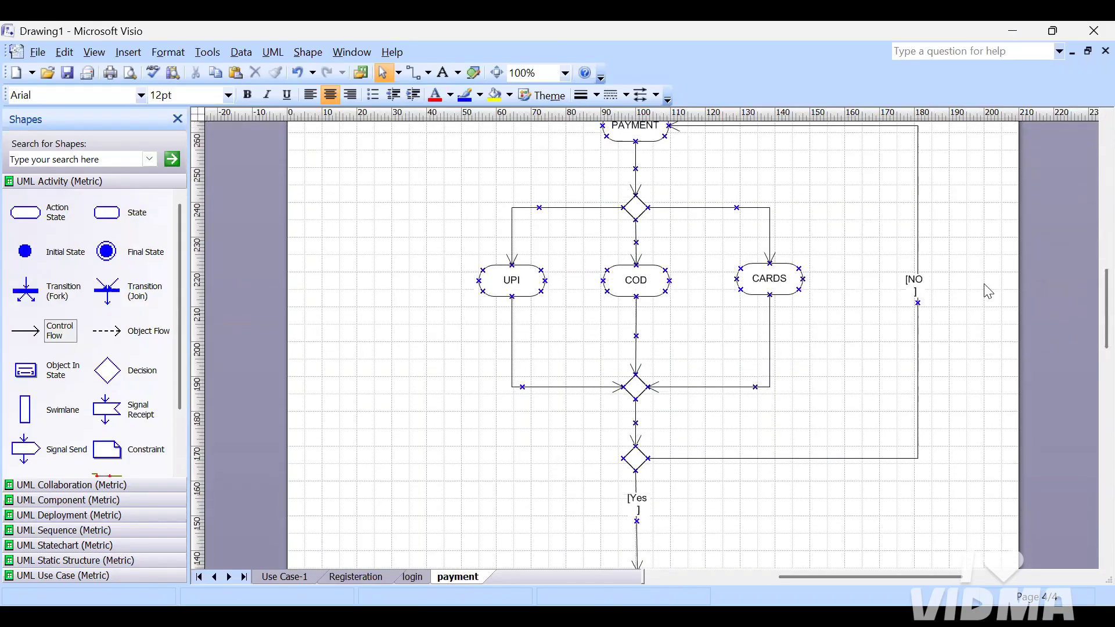
scroll(1087, 307, down, 2)
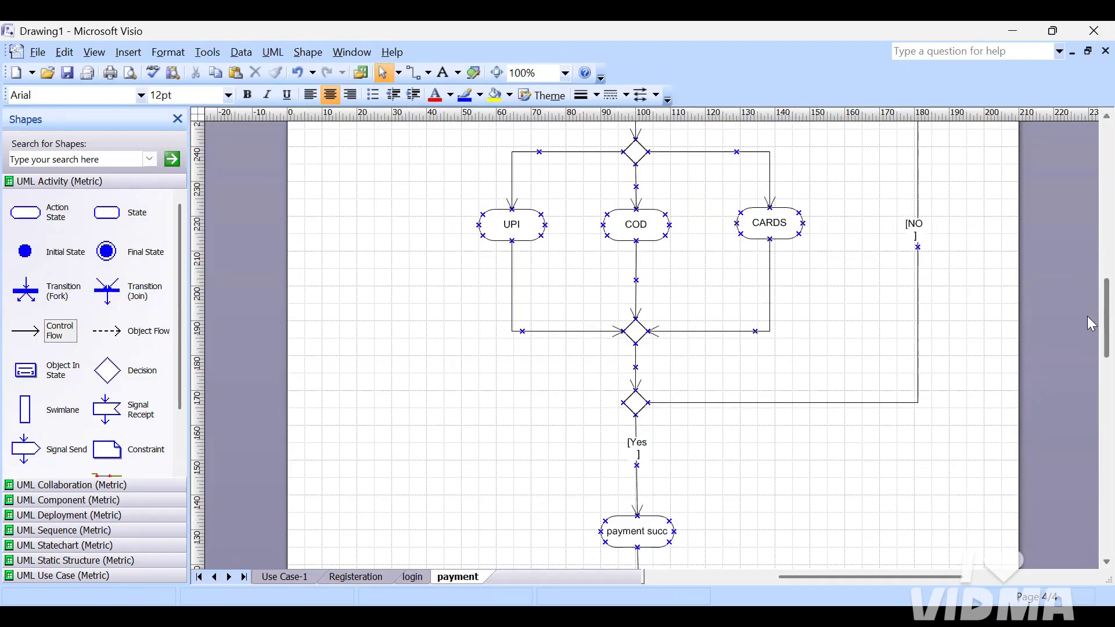
scroll(1090, 324, down, 2)
scroll(1090, 324, up, 1)
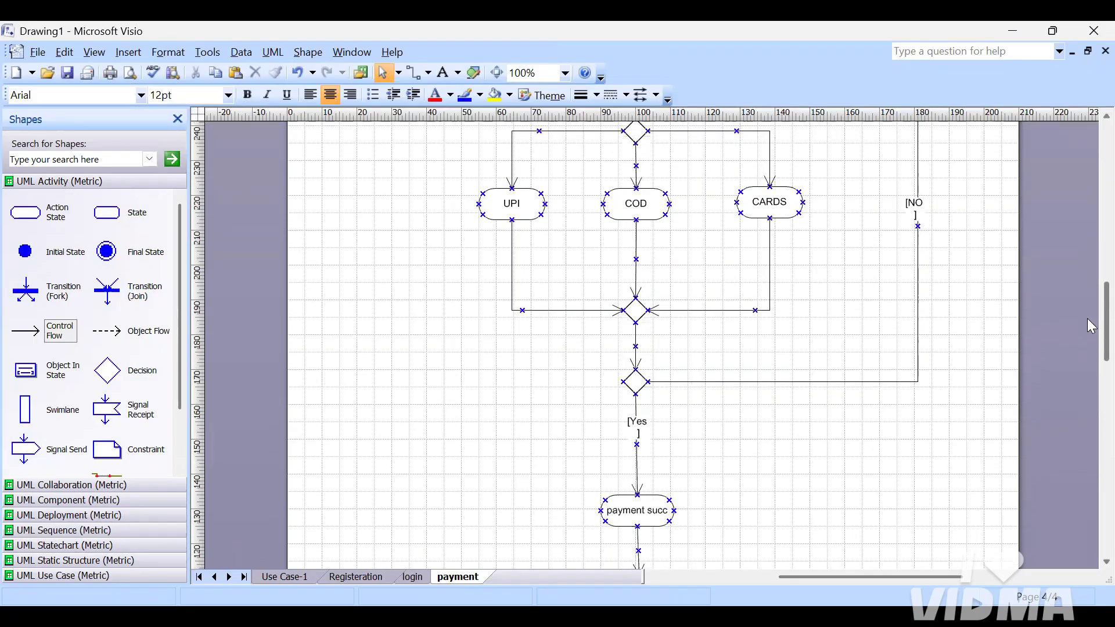
scroll(1090, 328, down, 2)
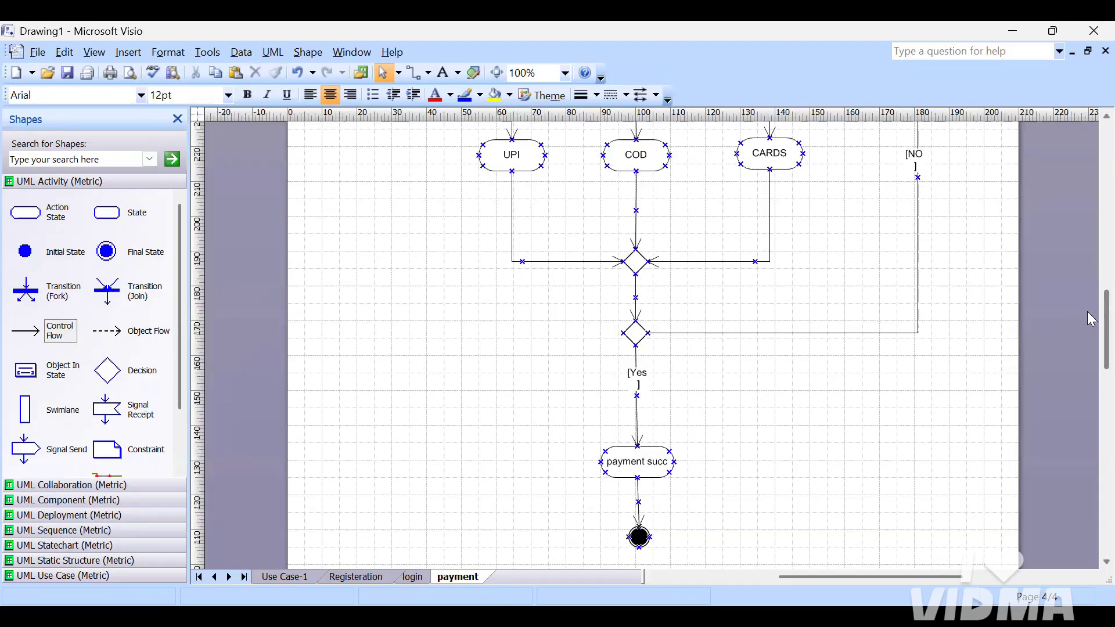
scroll(1090, 322, up, 5)
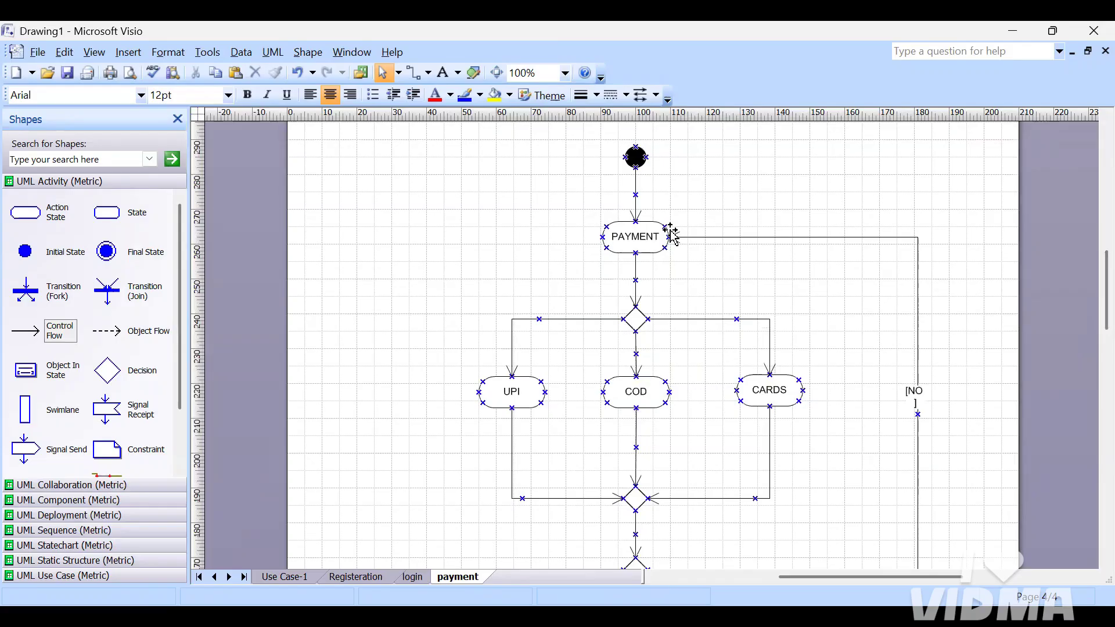
scroll(1087, 325, down, 6)
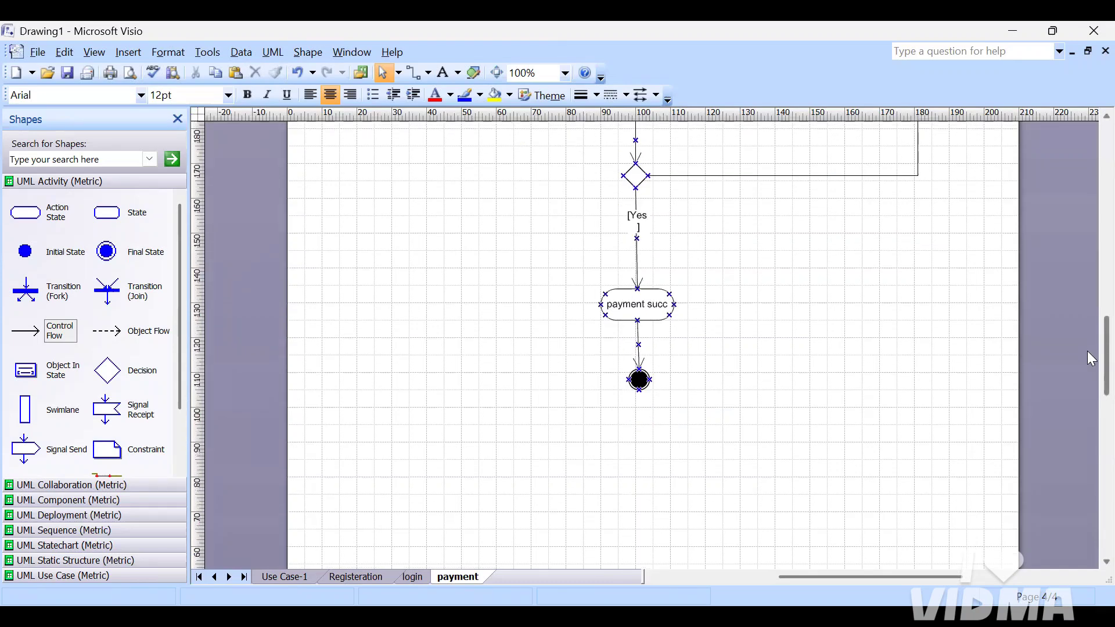
scroll(1087, 342, up, 6)
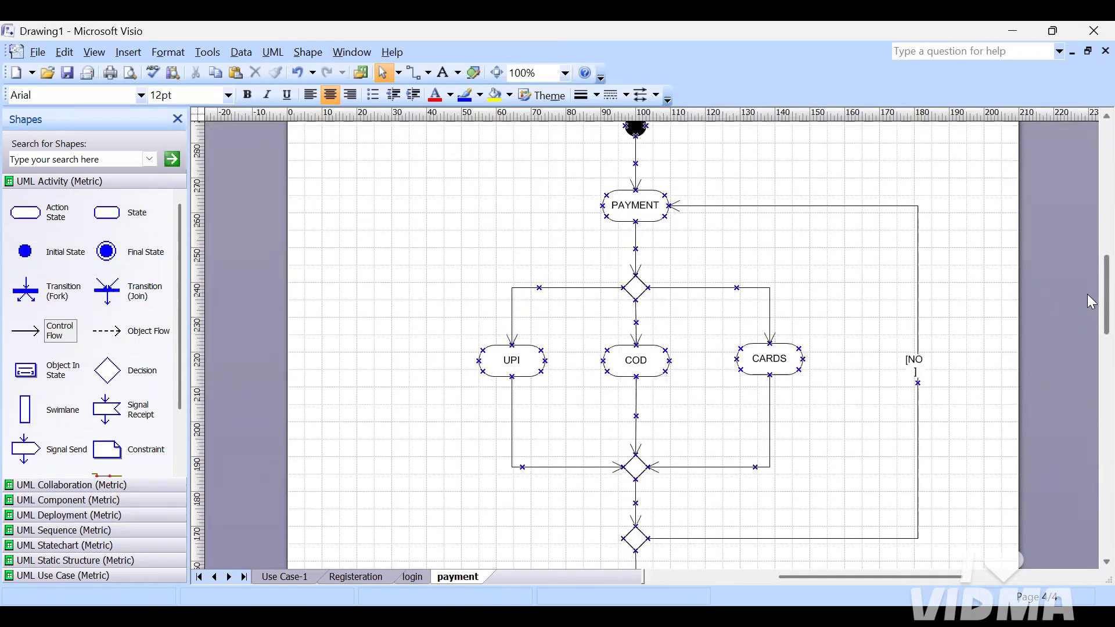
scroll(1087, 294, down, 1)
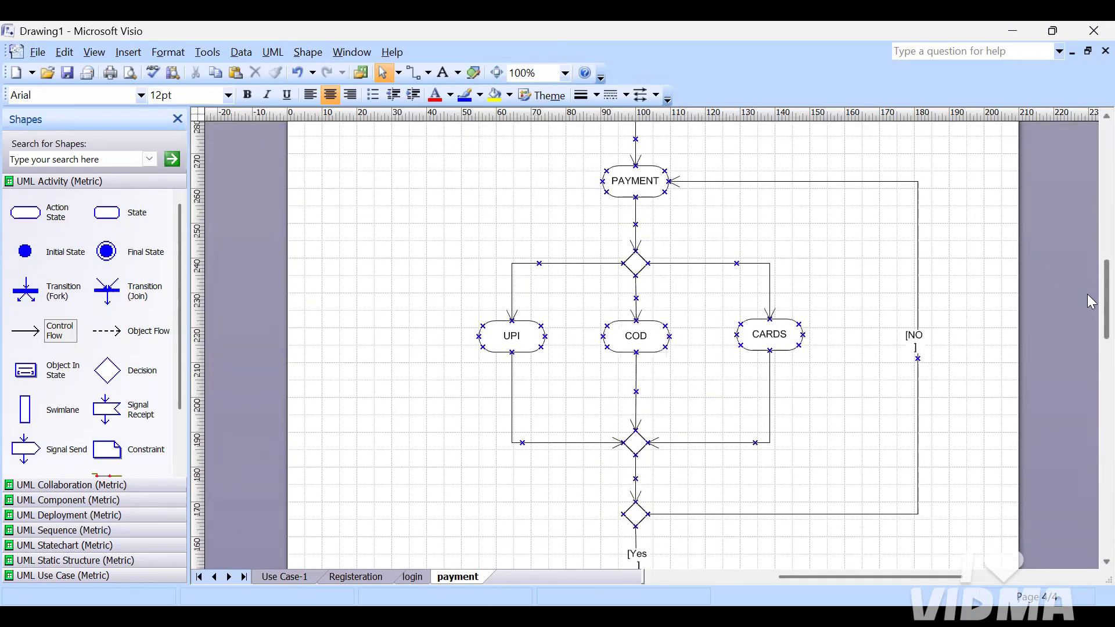
click(637, 264)
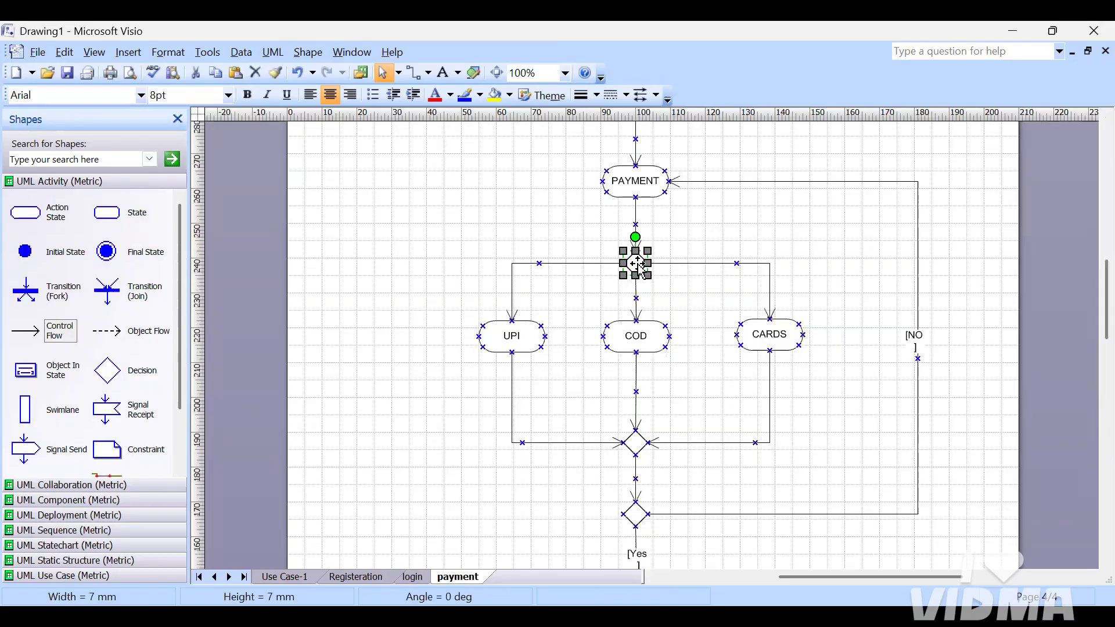
click(637, 443)
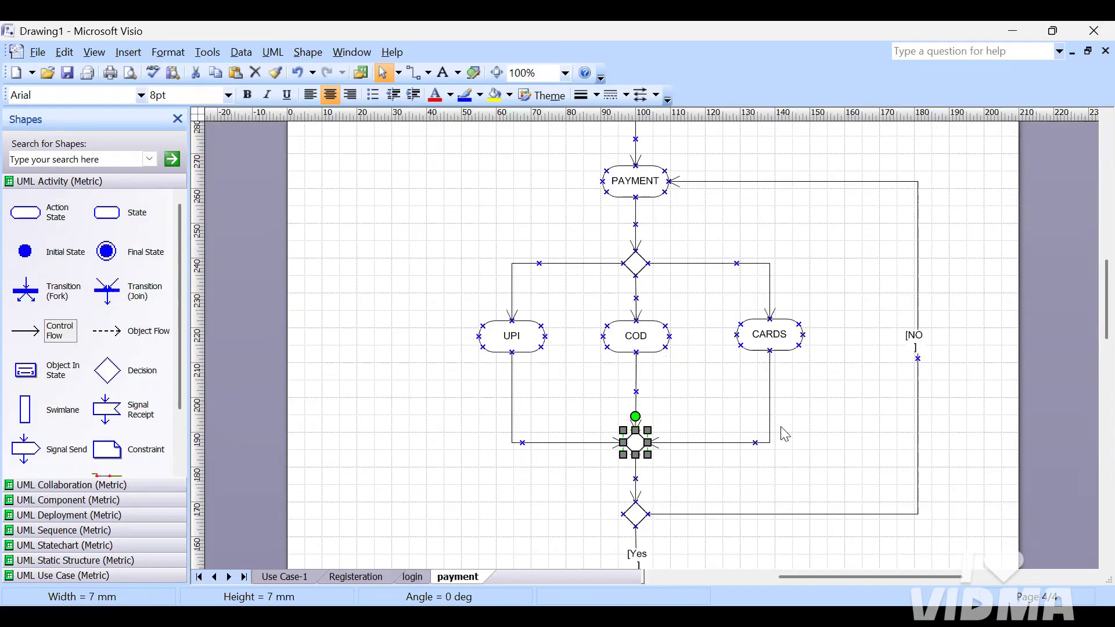
click(805, 423)
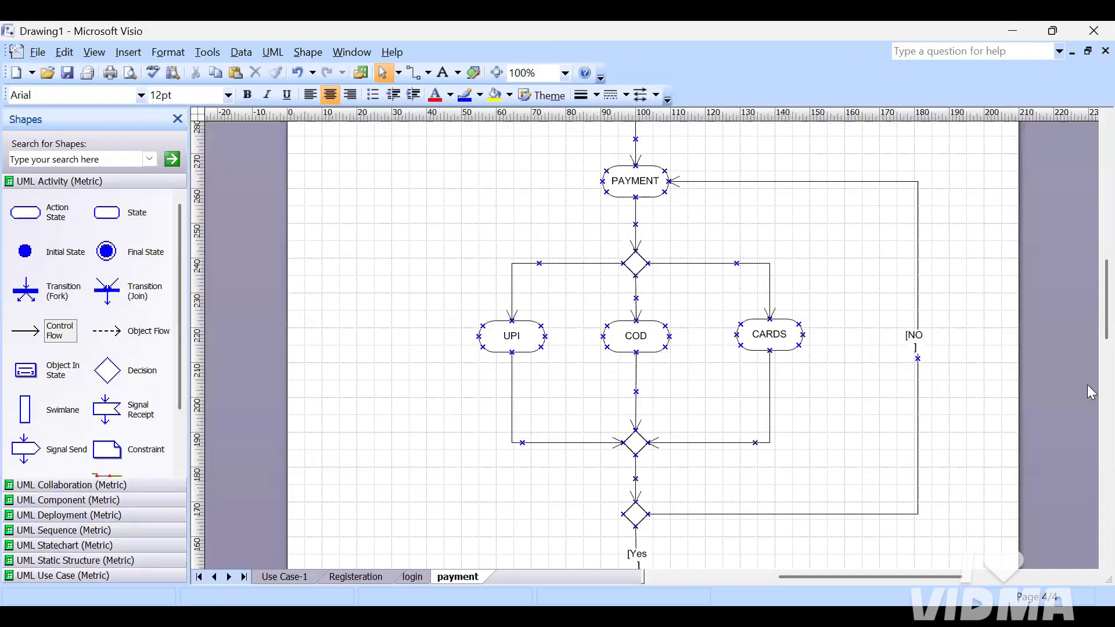
drag(1091, 341, 1091, 422)
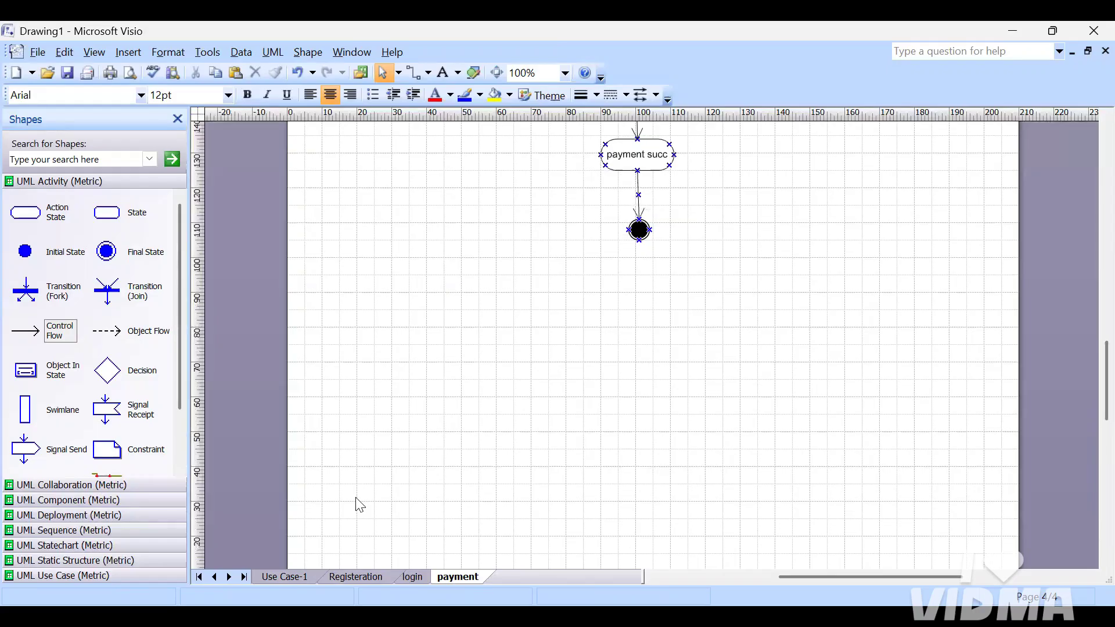
Insert a new foreground page named "order details" after the payment page.
right_click(461, 568)
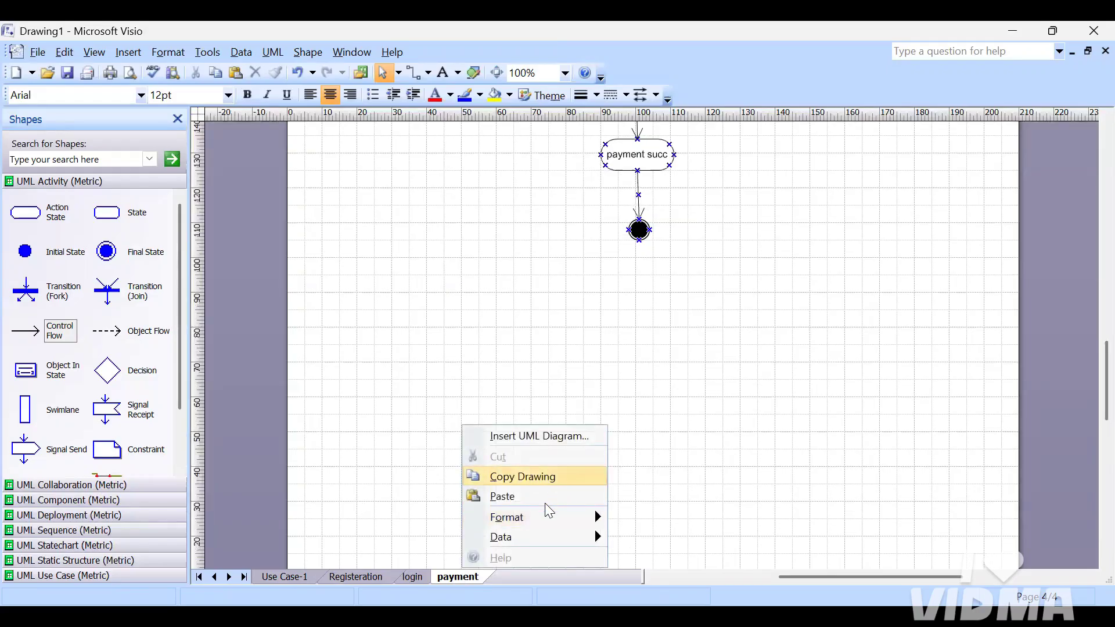
right_click(441, 577)
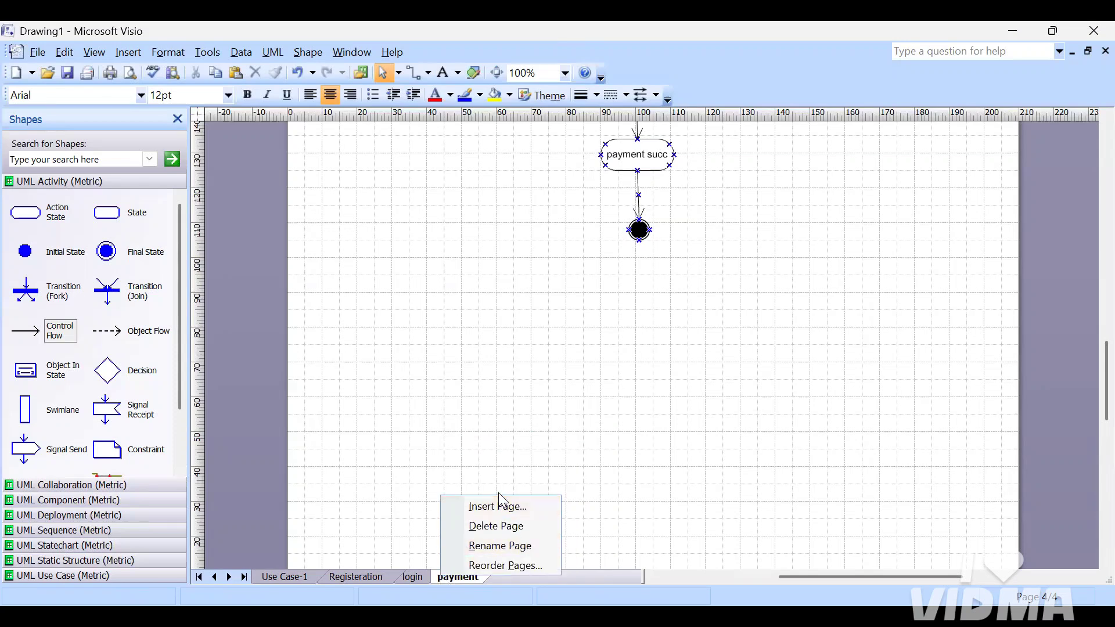
click(498, 506)
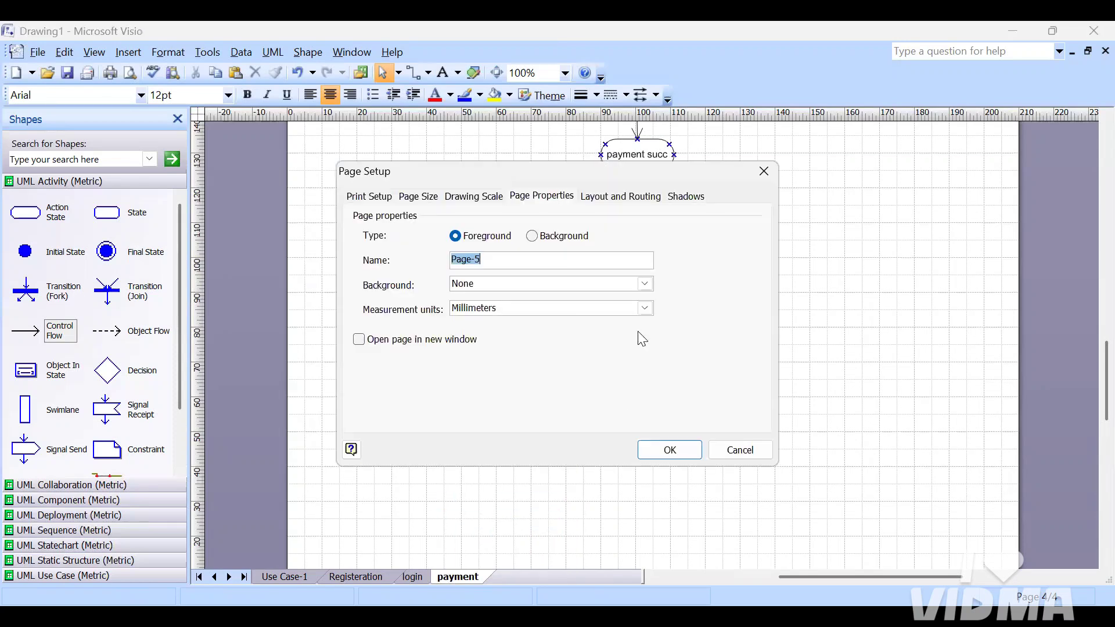
text(order details)
key(Return)
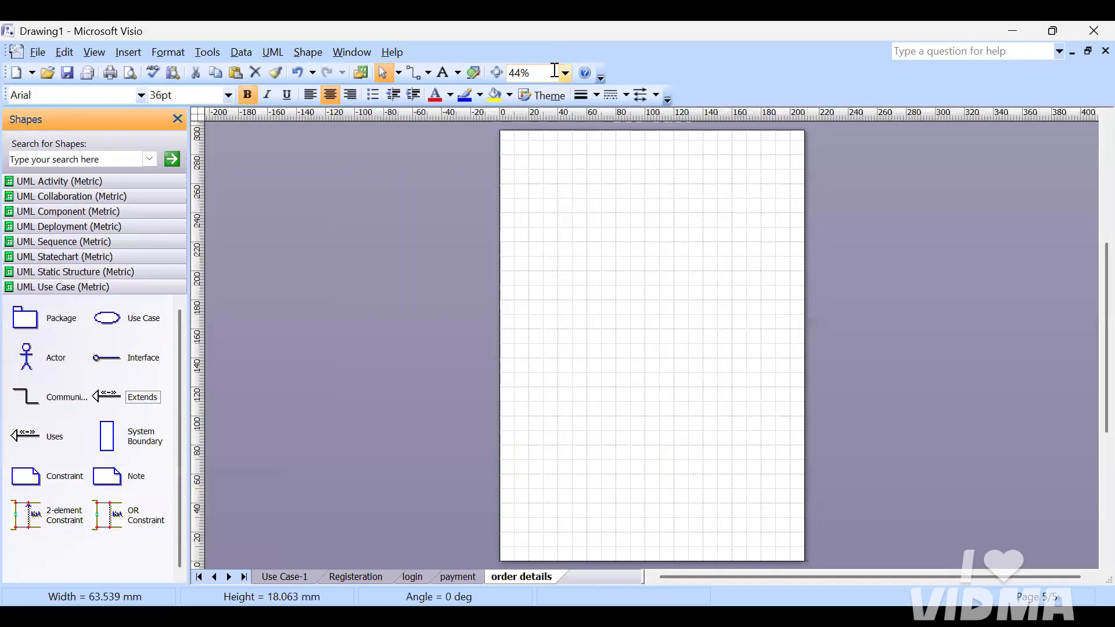
Place a UML Activity initial state slightly left of the page's vertical centreline on the order details page, viewed at 100%.
click(563, 73)
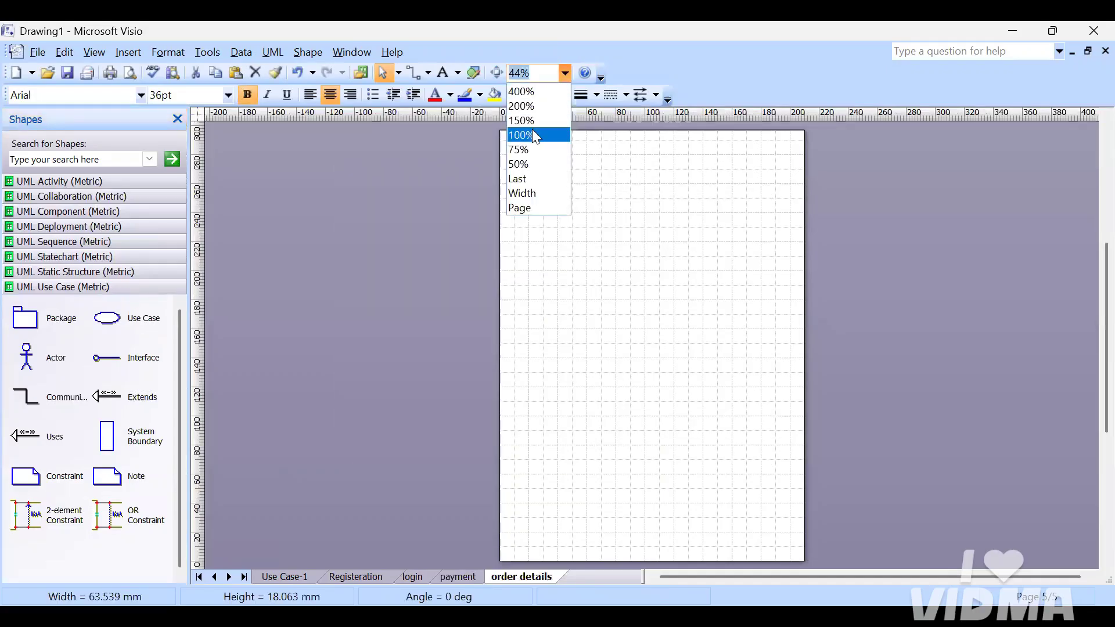
click(534, 135)
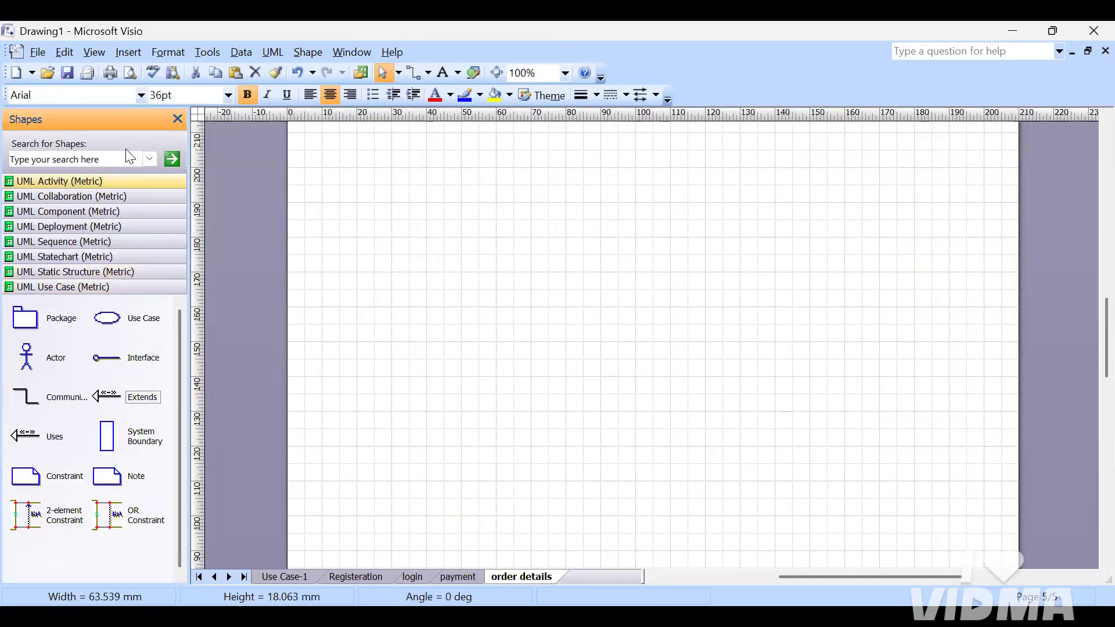
click(99, 182)
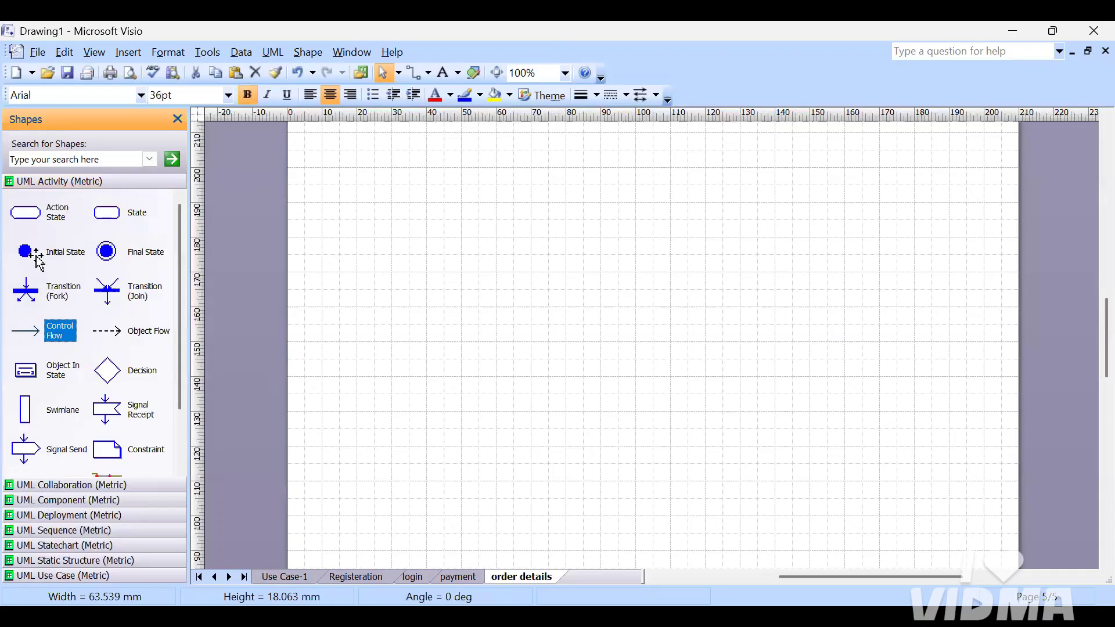
drag(25, 251, 635, 173)
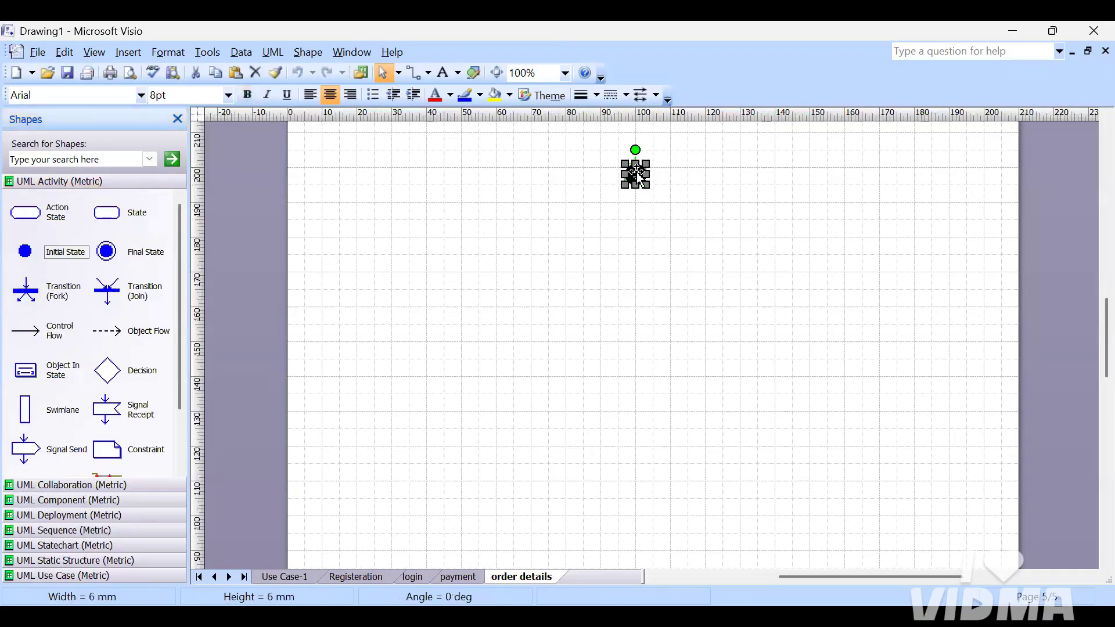
Add an action state below the initial state and name it "order_details".
drag(45, 211, 639, 257)
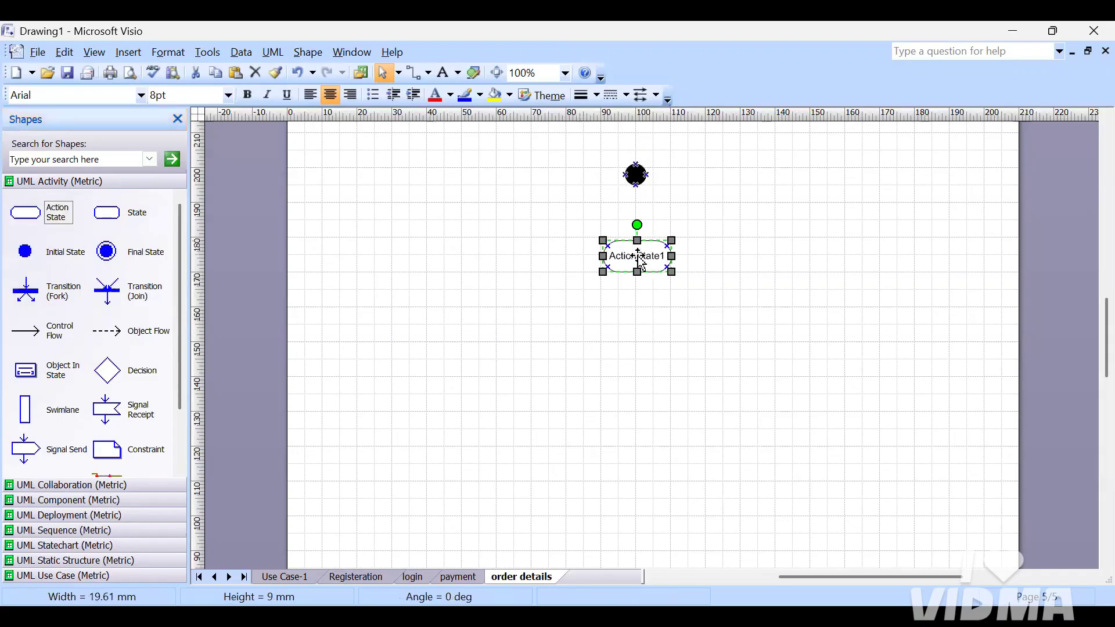
double_click(639, 257)
text(orde)
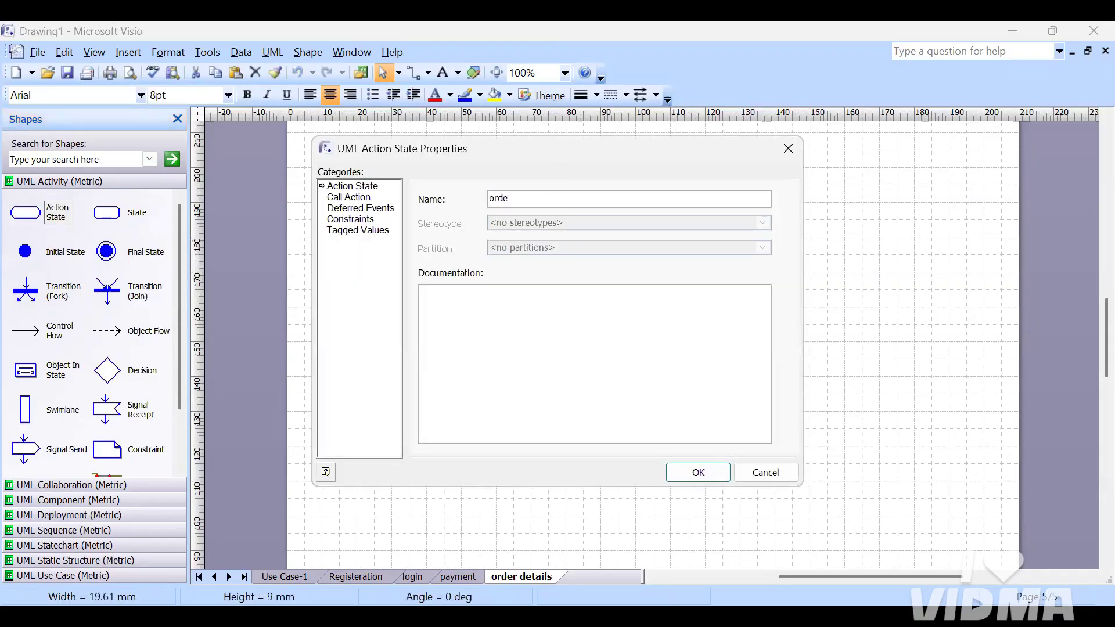
text(r_details)
key(Return)
click(500, 363)
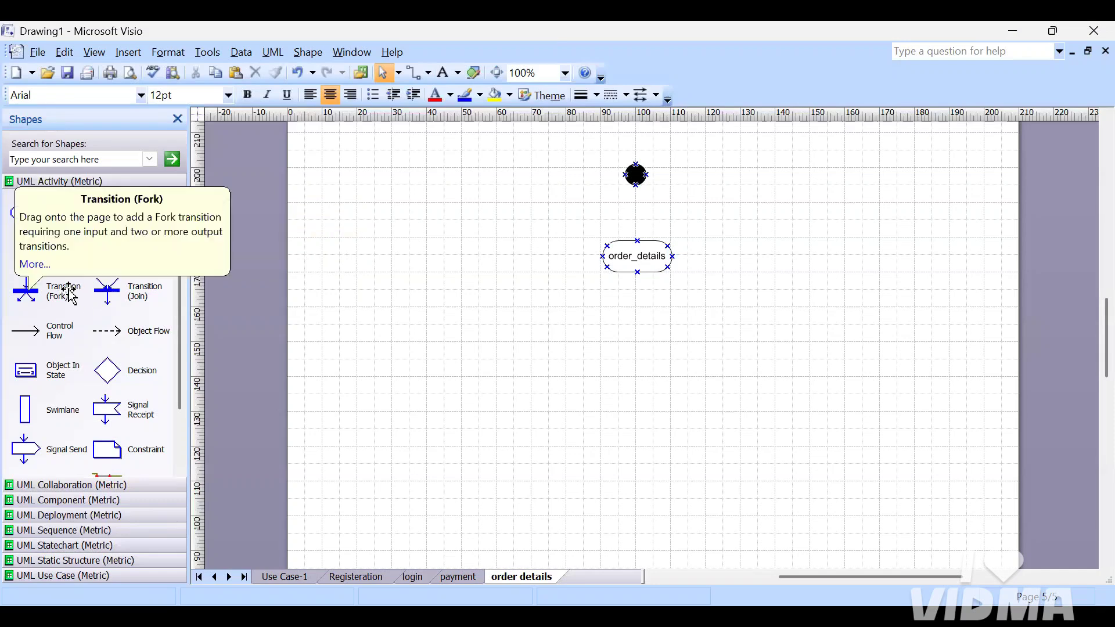
Add a horizontal fork transition below "order_details" and shift it so it spans about 70 to 138 mm across the page.
drag(71, 293, 855, 335)
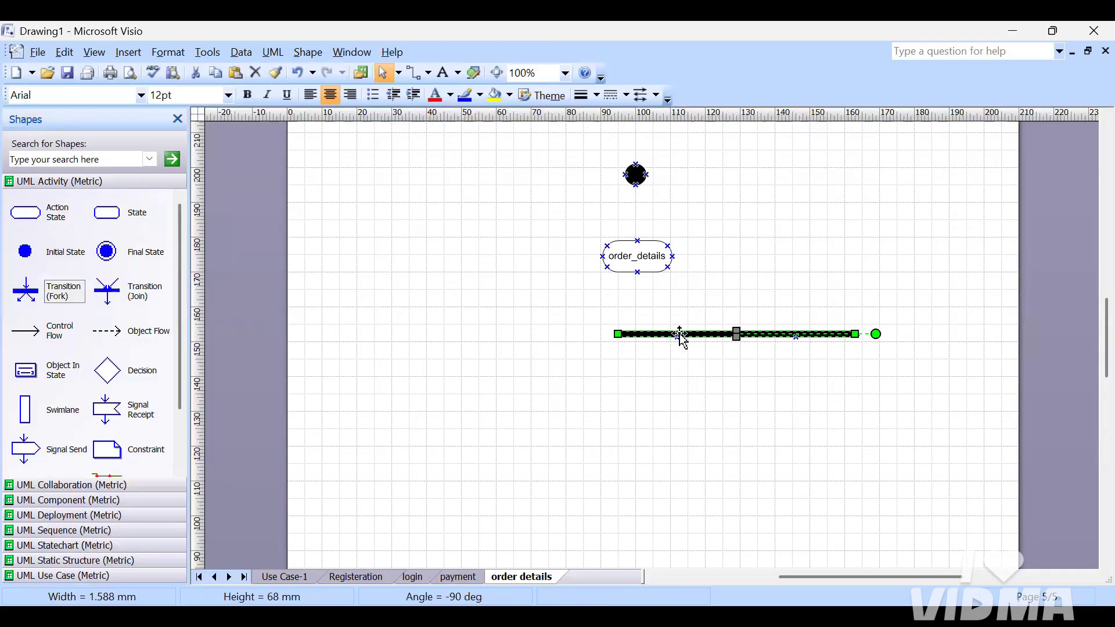
drag(677, 336, 592, 338)
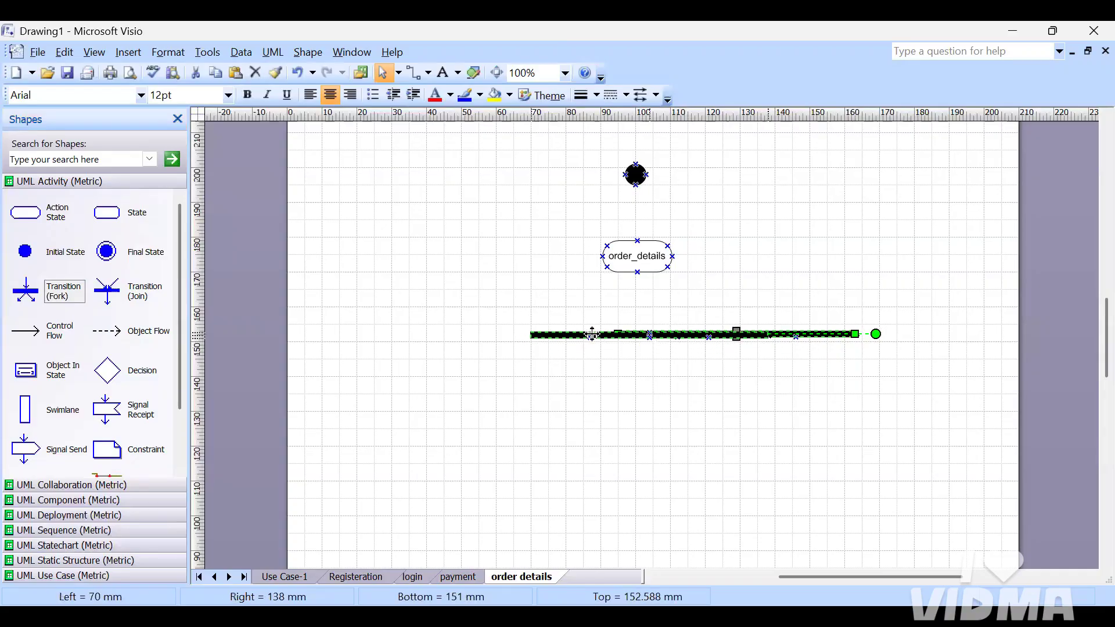
click(678, 396)
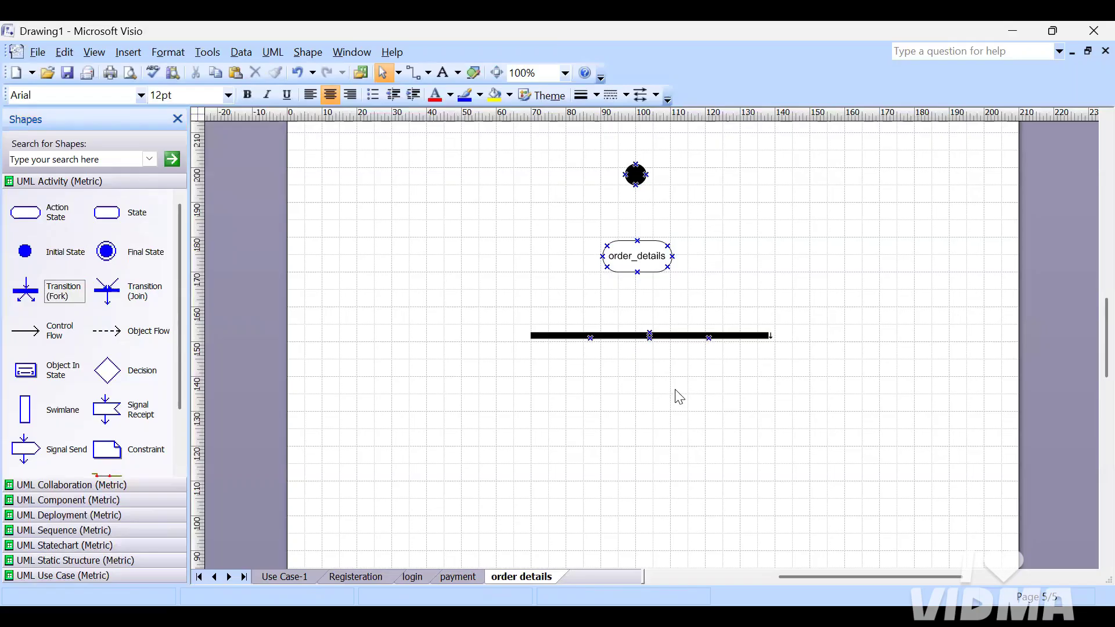
Place two action states side by side below the fork bar, one under each end.
drag(54, 218, 563, 437)
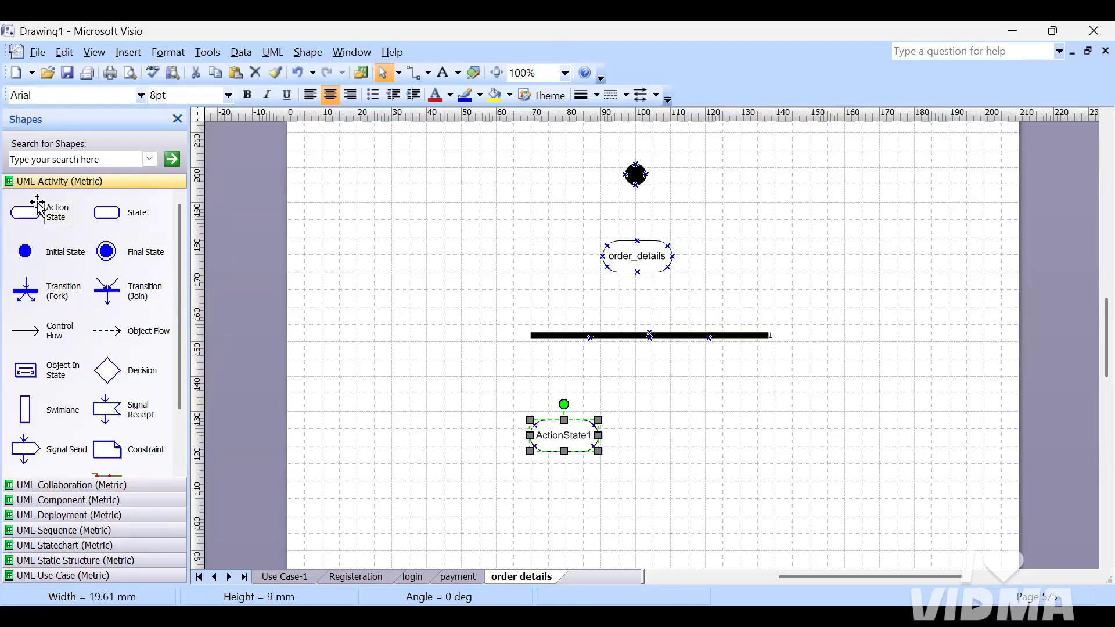
drag(37, 206, 735, 445)
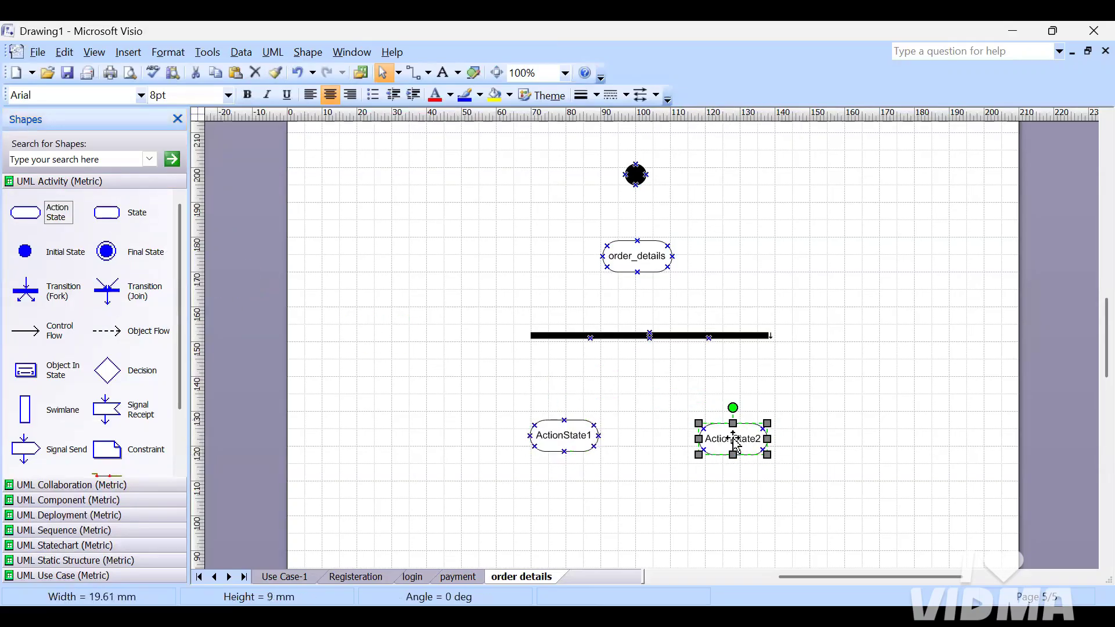
key(Escape)
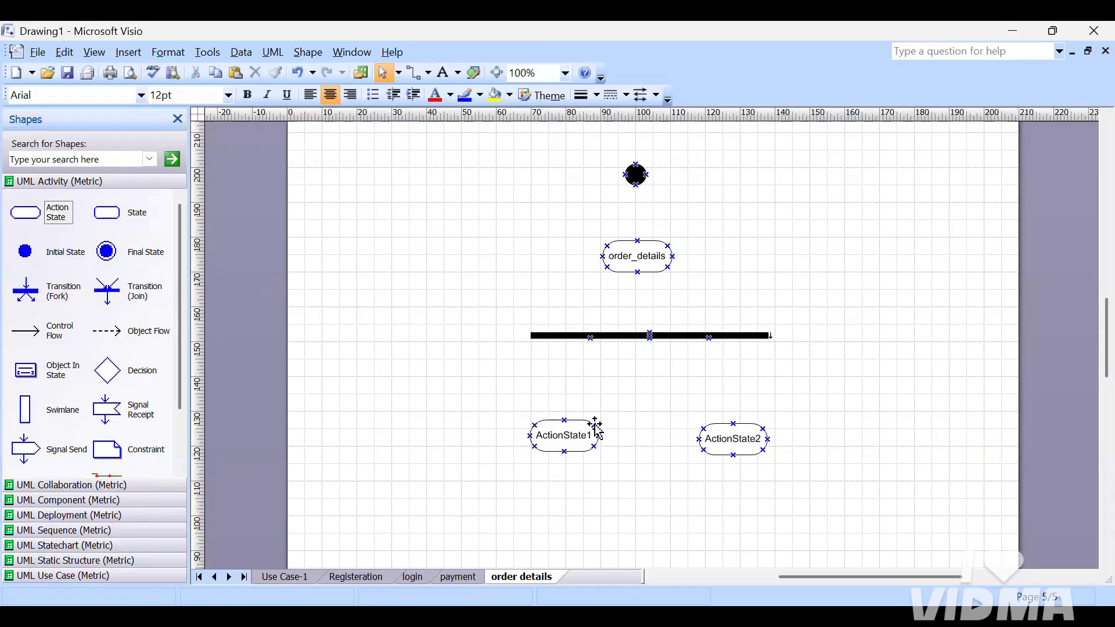
Name the left action state below the fork "SMS".
double_click(574, 436)
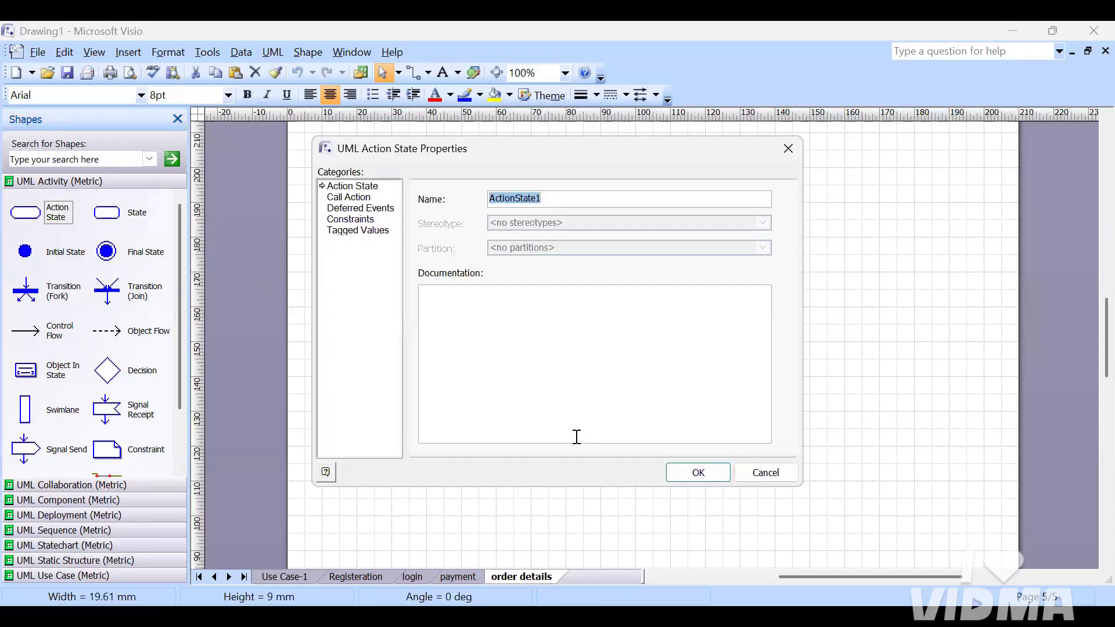
text(A)
key(BackSpace)
text(SMS)
key(Return)
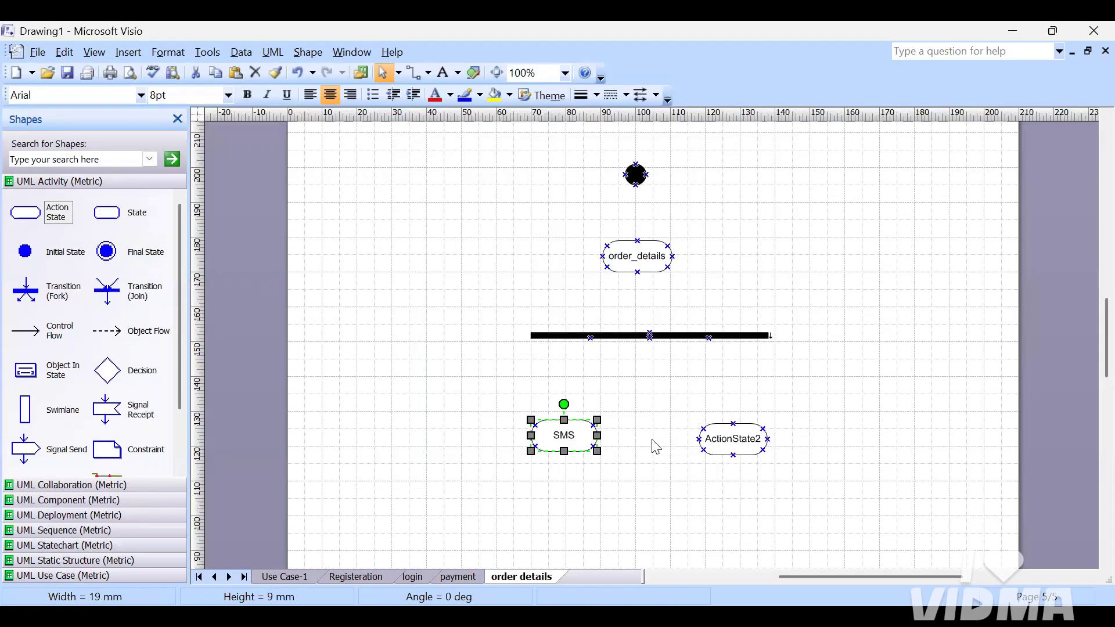
Name the right action state "EMAIL" and nudge "SMS" down to line up level with it.
double_click(733, 440)
text(EMAIL)
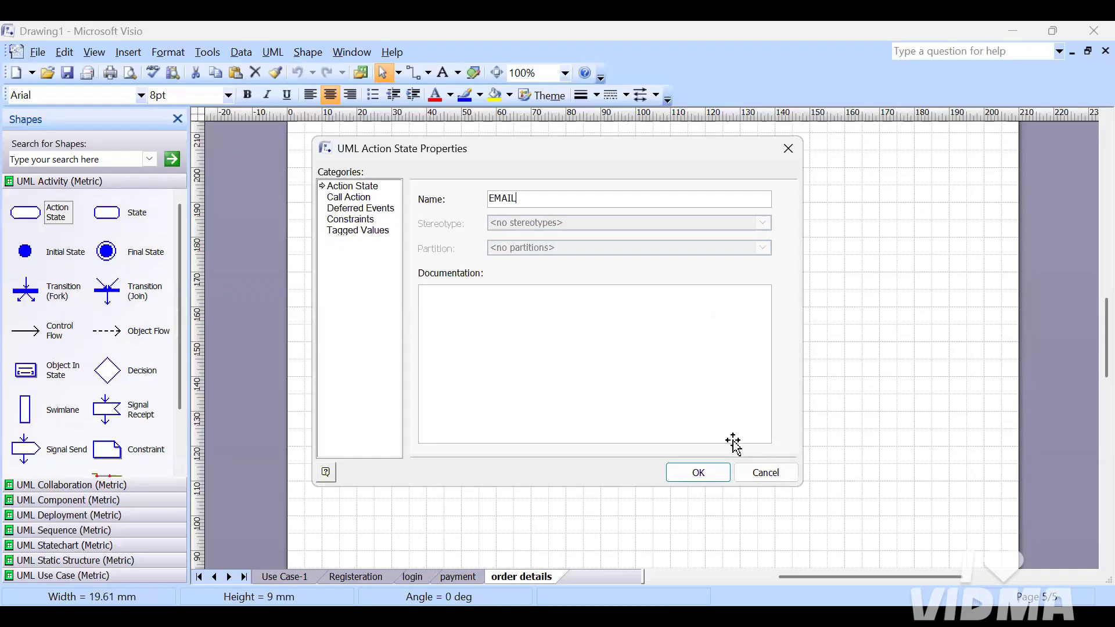
key(Return)
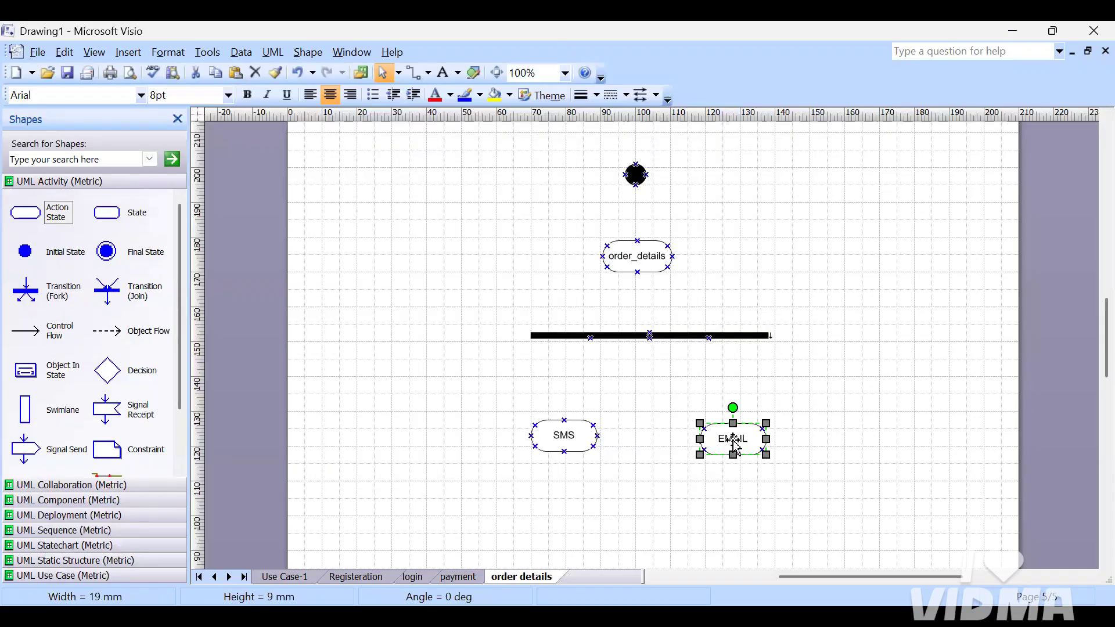
click(836, 401)
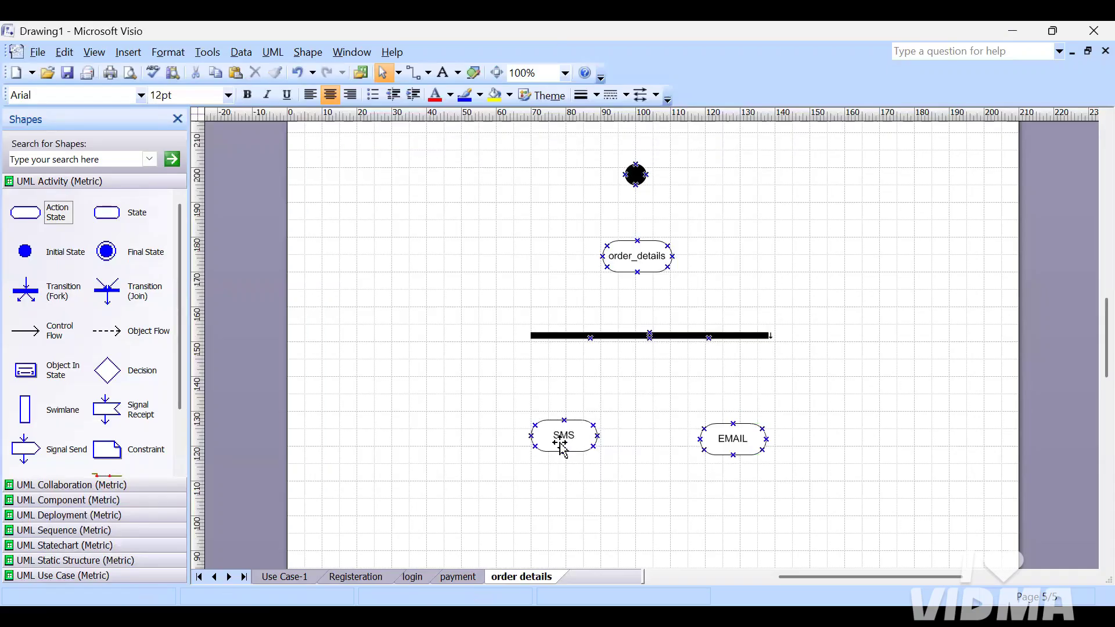
mouse_move(557, 445)
mouse_down()
mouse_move(557, 480)
mouse_move(562, 451)
mouse_up()
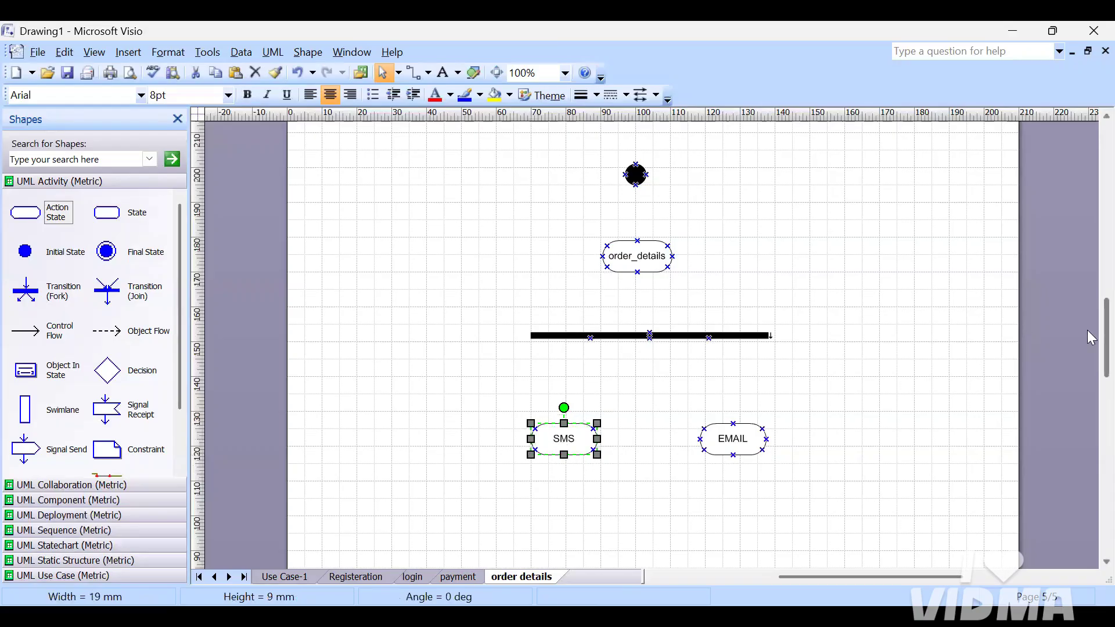
Connect control flows from the initial state to "order_details", on to the fork bar, and from the fork to "SMS" and "EMAIL".
scroll(1088, 336, down, 1)
scroll(1088, 336, up, 1)
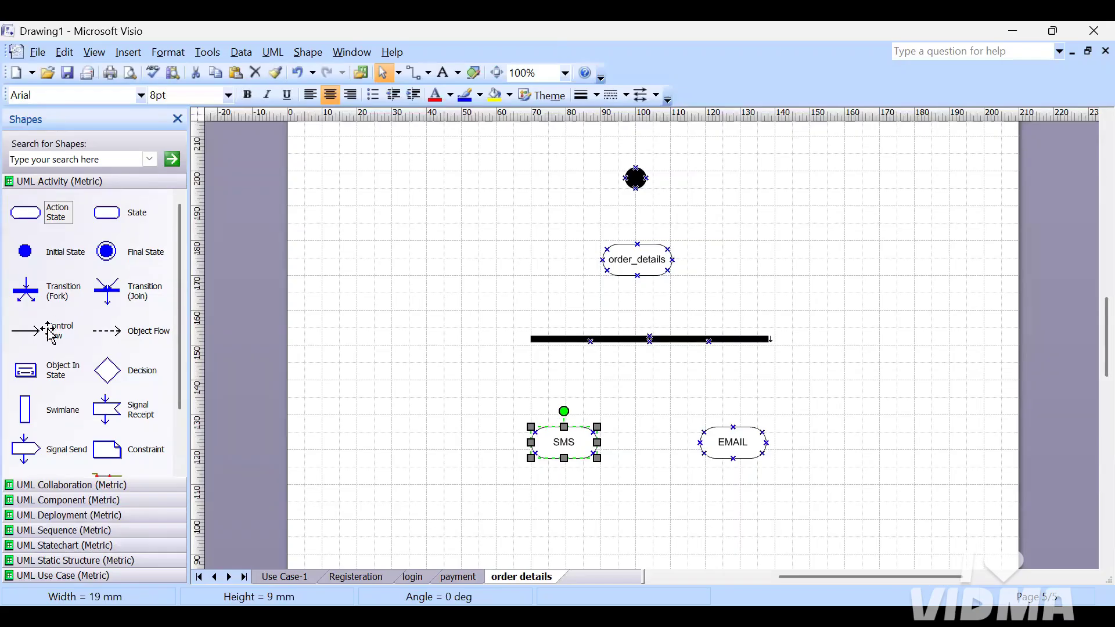
drag(50, 331, 637, 245)
drag(55, 329, 649, 335)
drag(58, 333, 564, 427)
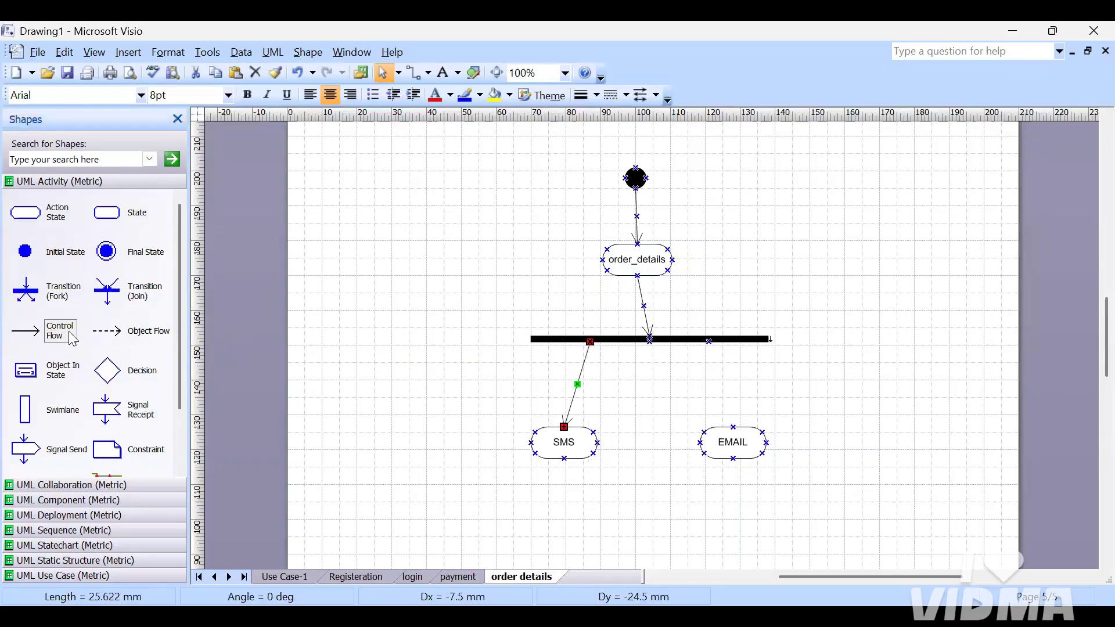
drag(73, 340, 709, 341)
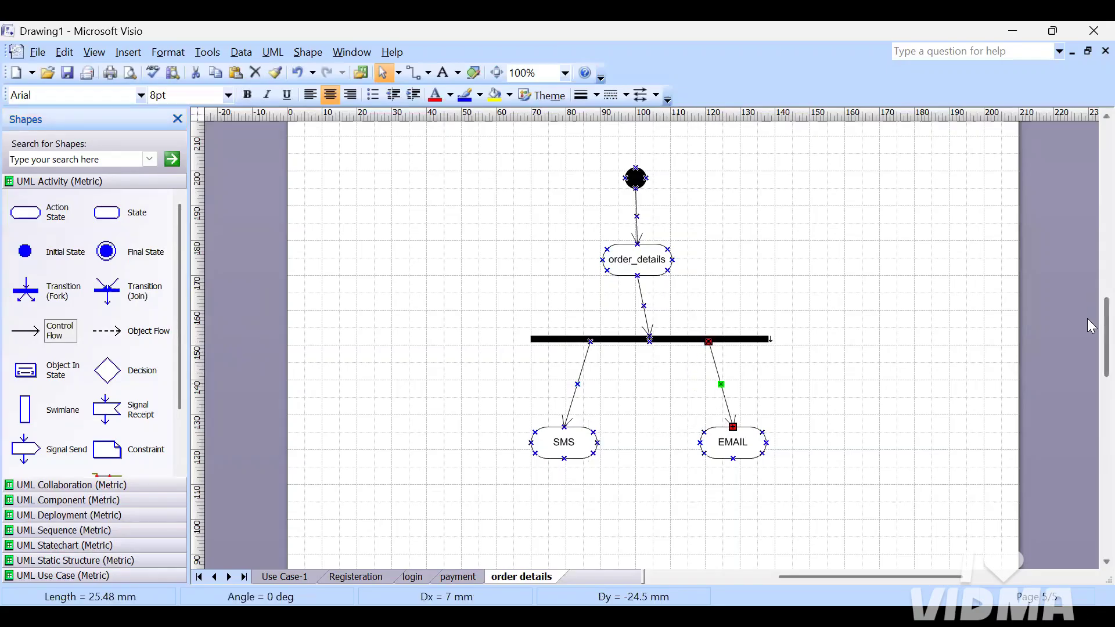
Add a horizontal join transition below "SMS" and "EMAIL" and move it so it sits centred between them.
scroll(1091, 327, down, 3)
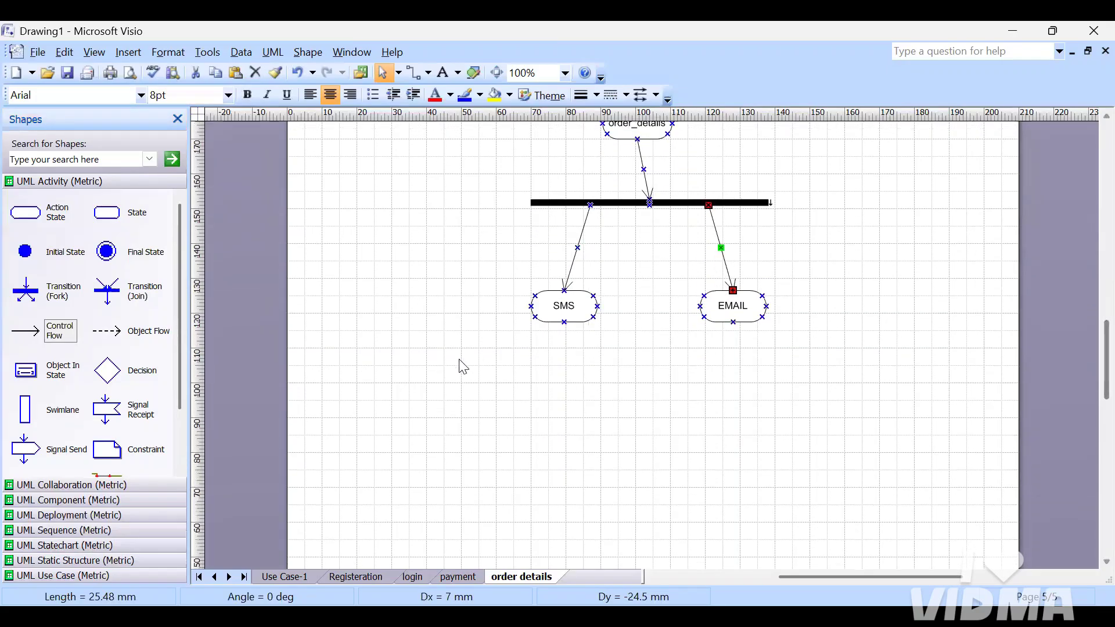
scroll(1088, 352, up, 3)
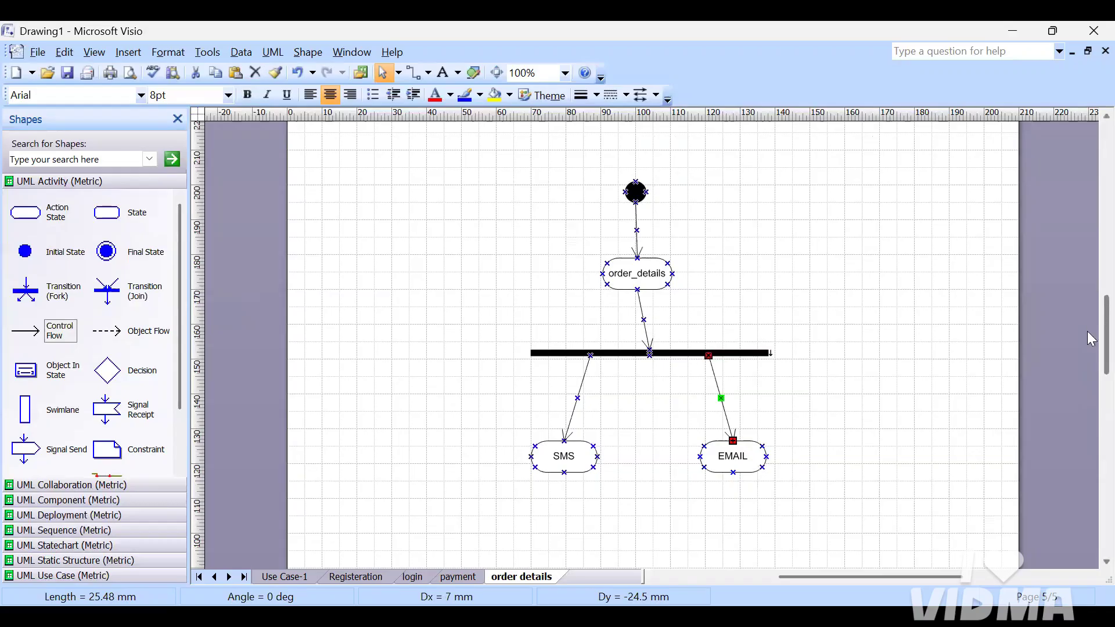
scroll(1091, 336, down, 3)
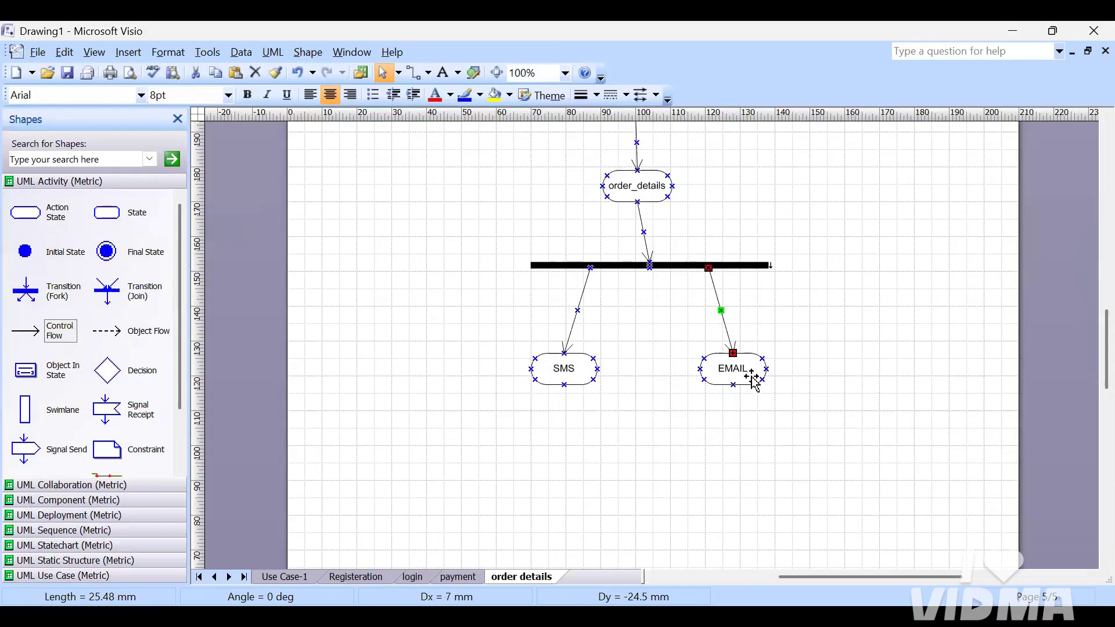
click(850, 329)
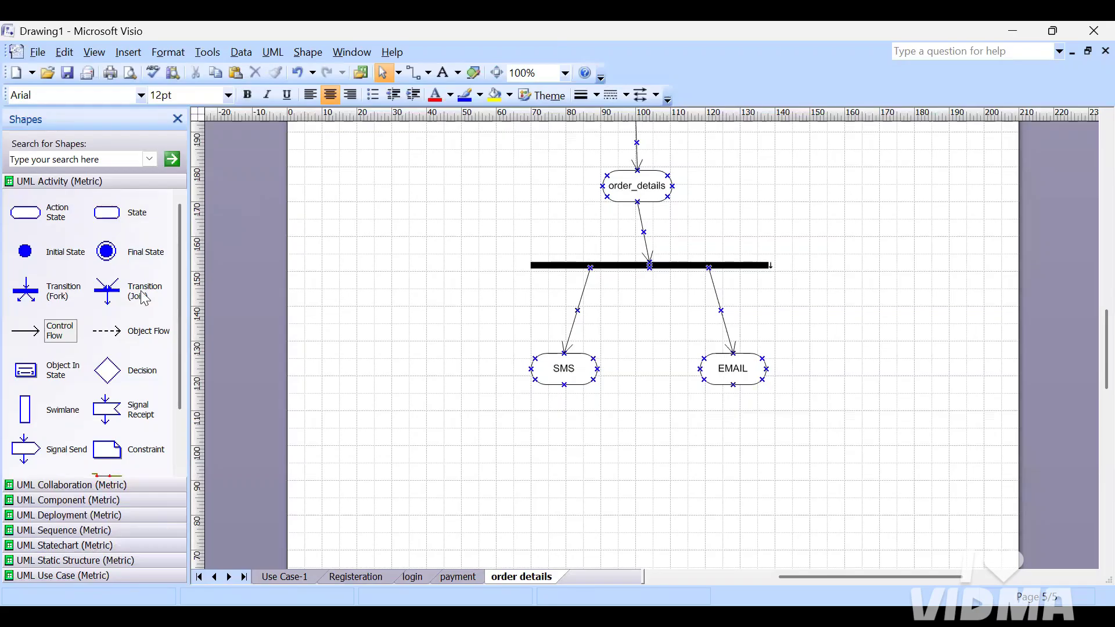
drag(144, 297, 825, 455)
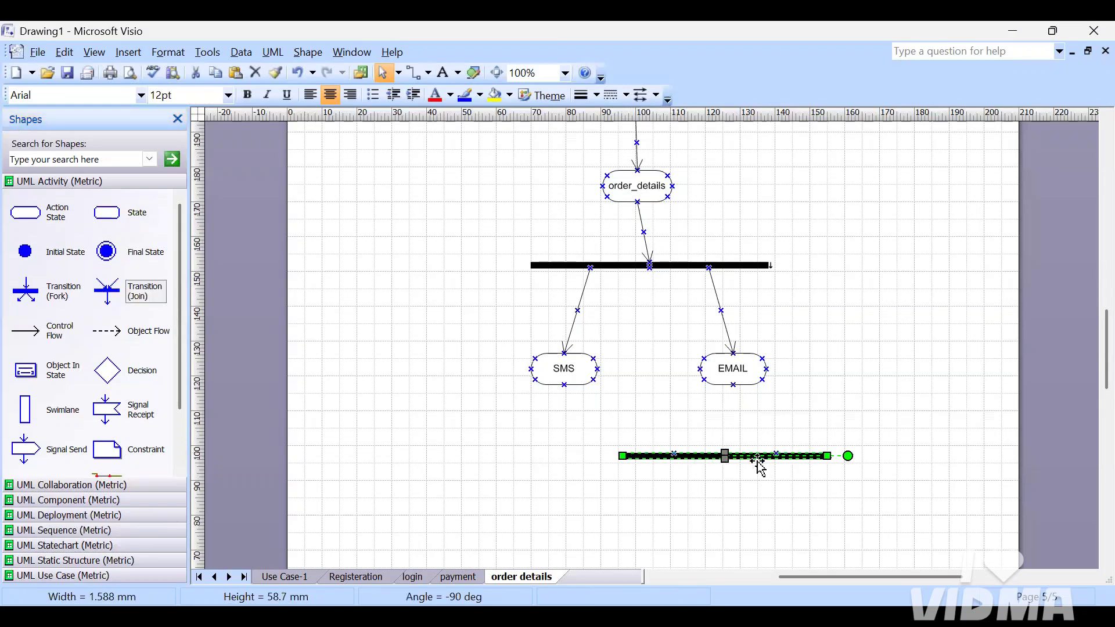
drag(755, 455, 676, 460)
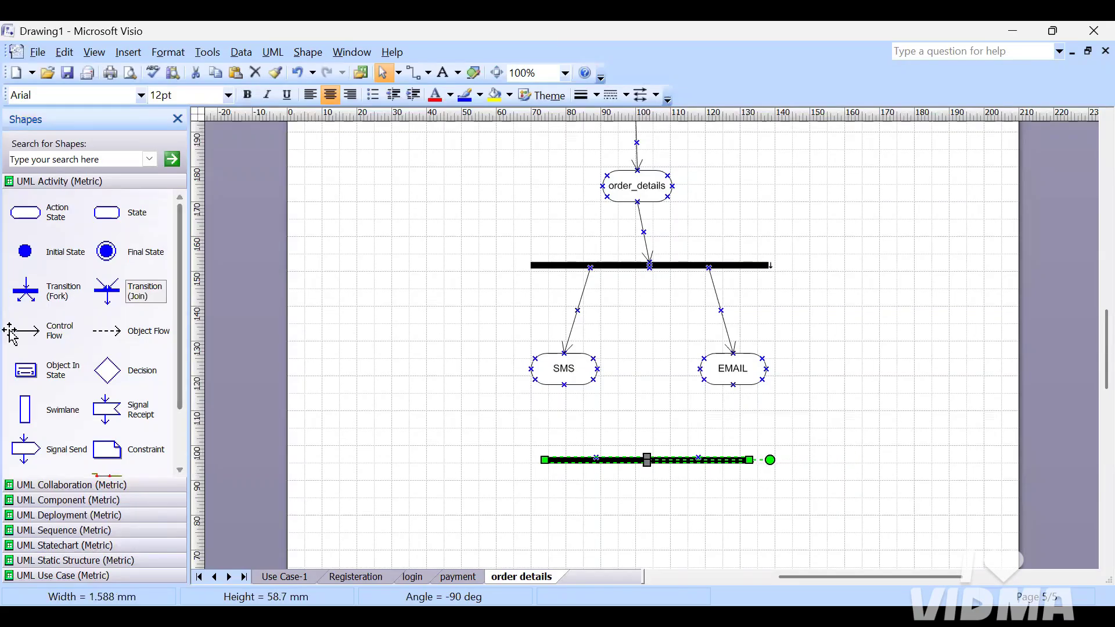
Connect control flows from the undersides of "SMS" and "EMAIL" to the join bar.
drag(34, 337, 595, 457)
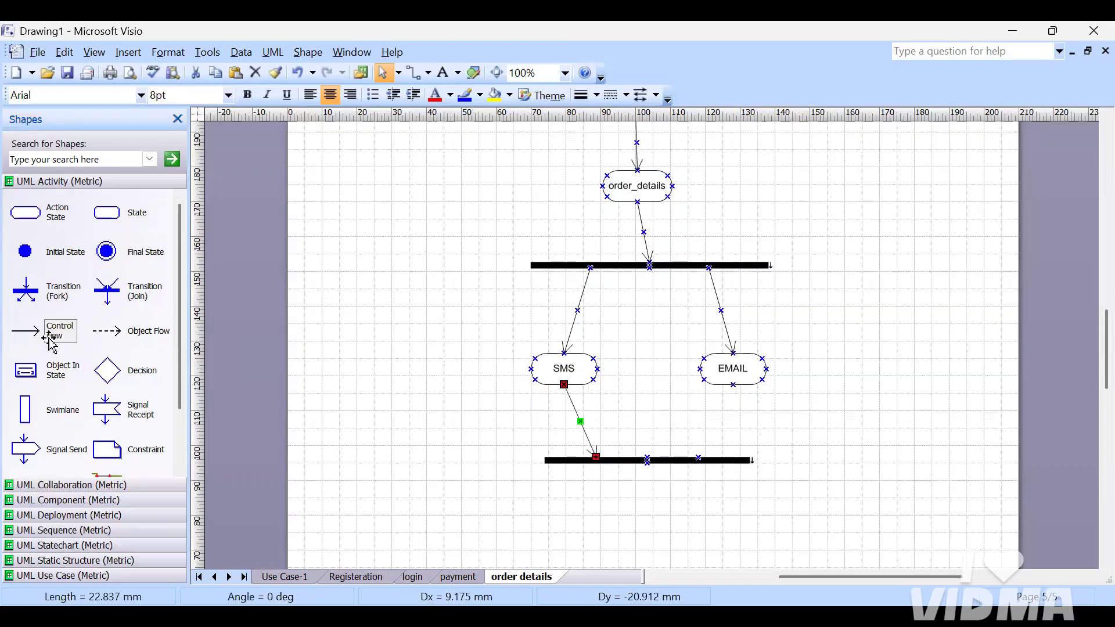
drag(55, 336, 697, 459)
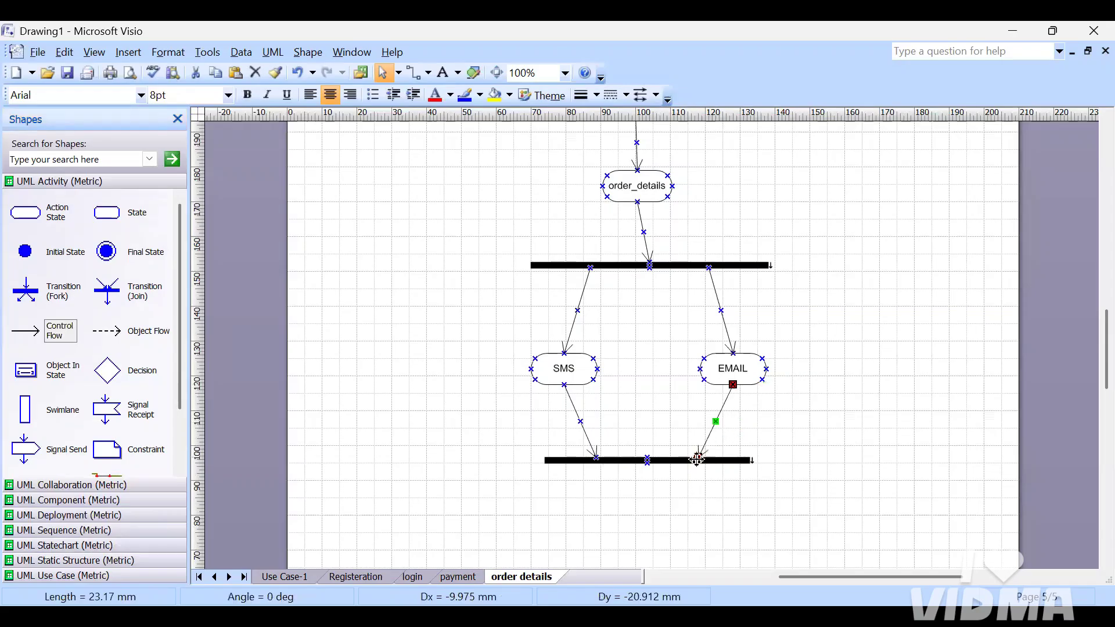
click(883, 423)
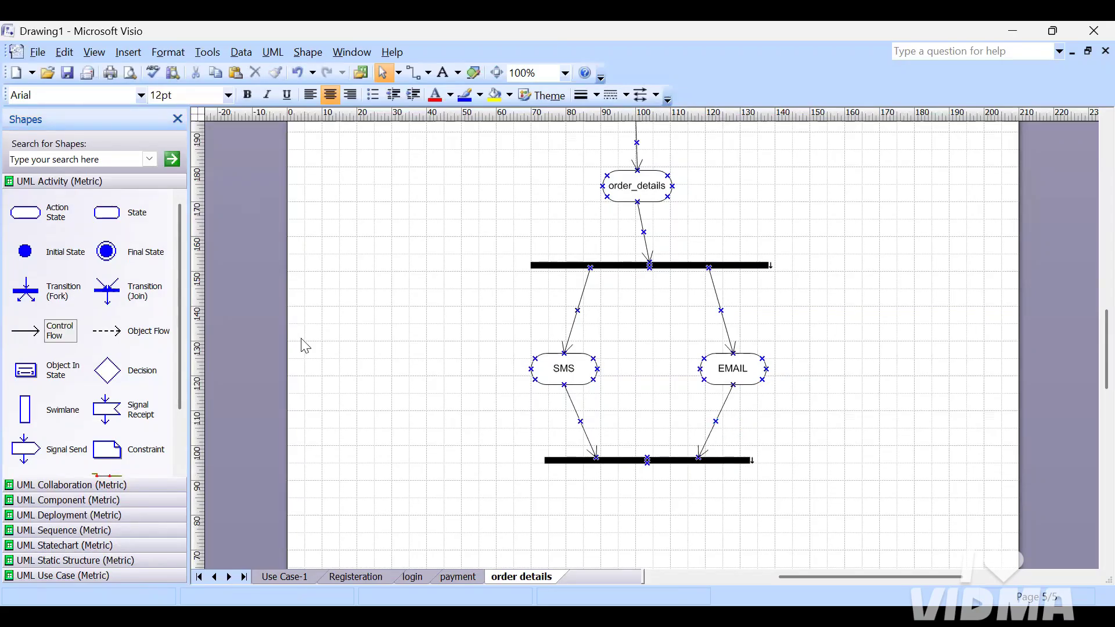
Add an action state centred below the join bar and name it "Sent".
click(22, 216)
drag(145, 286, 650, 533)
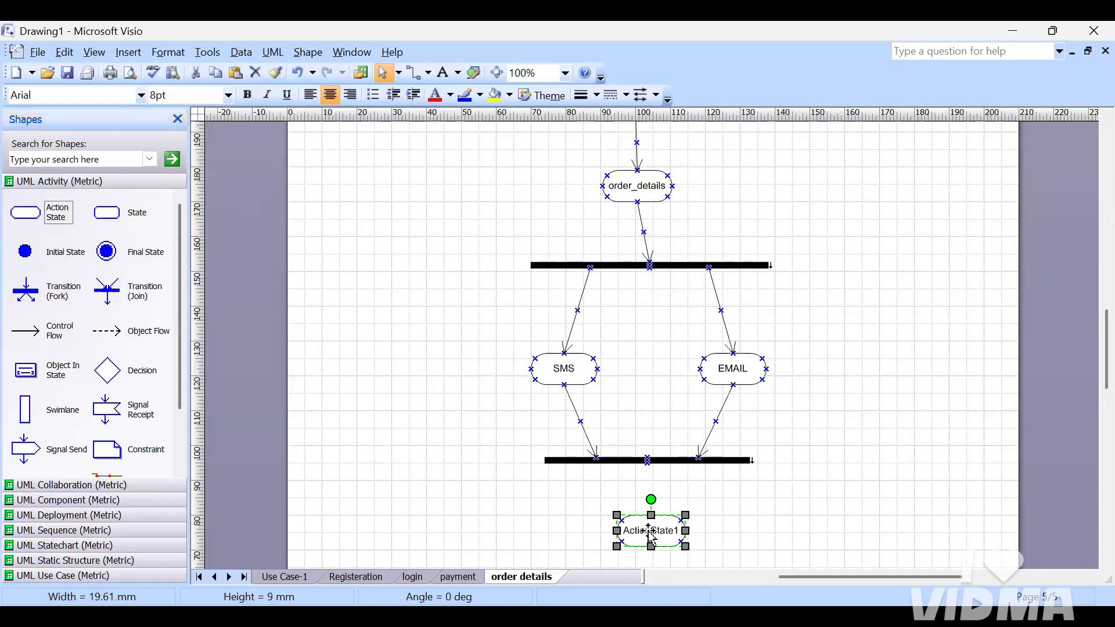
text(S)
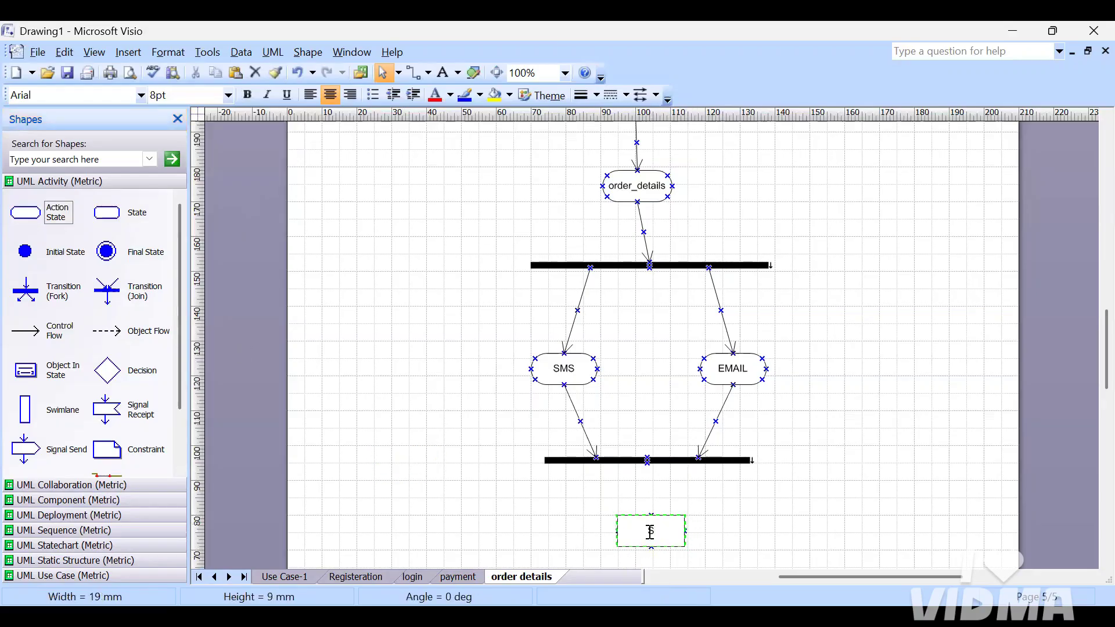
text(ent)
click(886, 485)
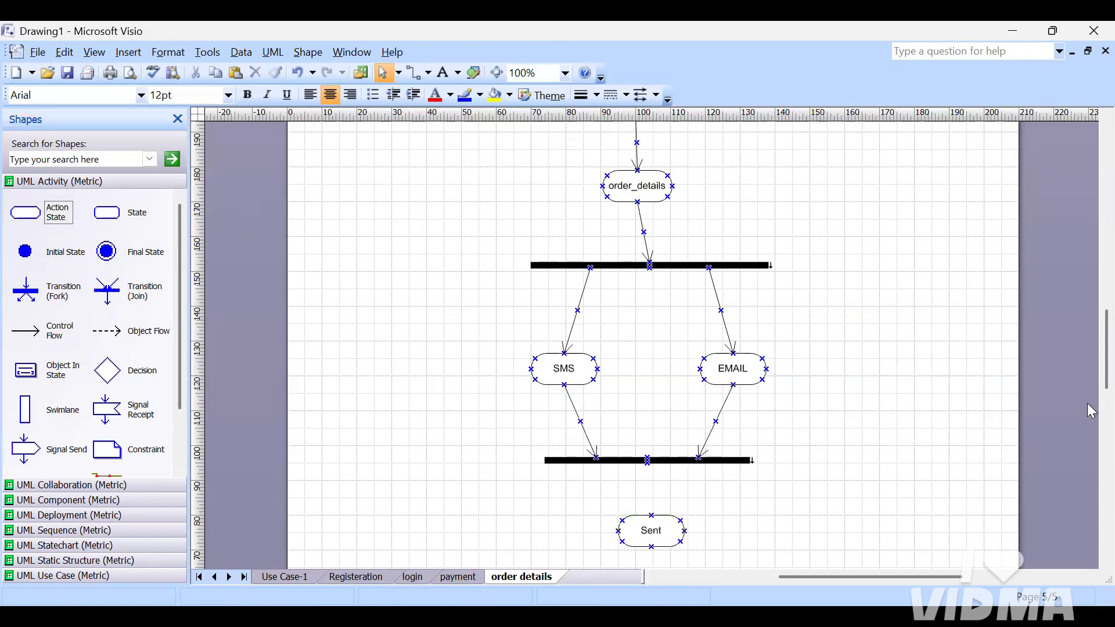
Connect a control flow from the middle of the join bar to the top of "Sent".
scroll(1091, 378, down, 3)
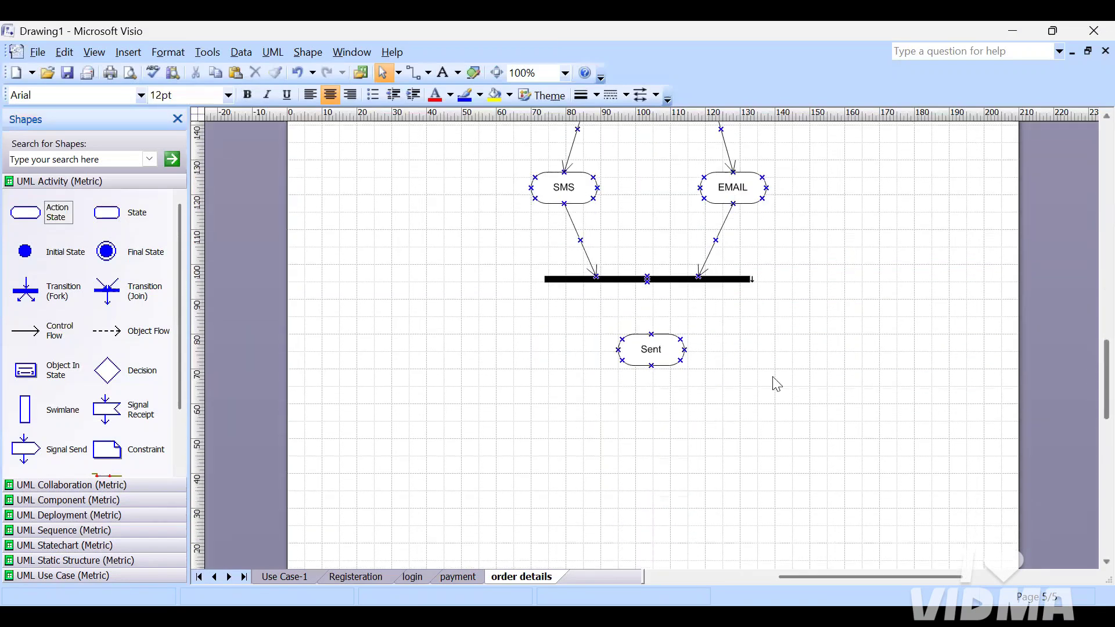
click(54, 336)
drag(54, 335, 650, 334)
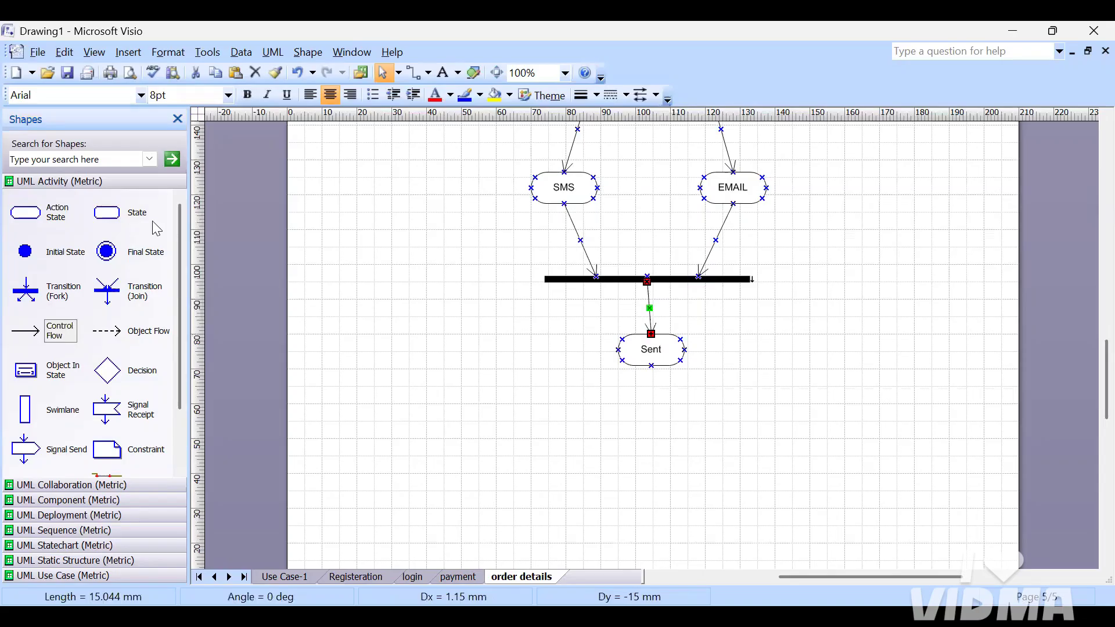
Place a final state below "Sent" and connect a control flow from the underside of "Sent" to it.
drag(132, 256, 652, 439)
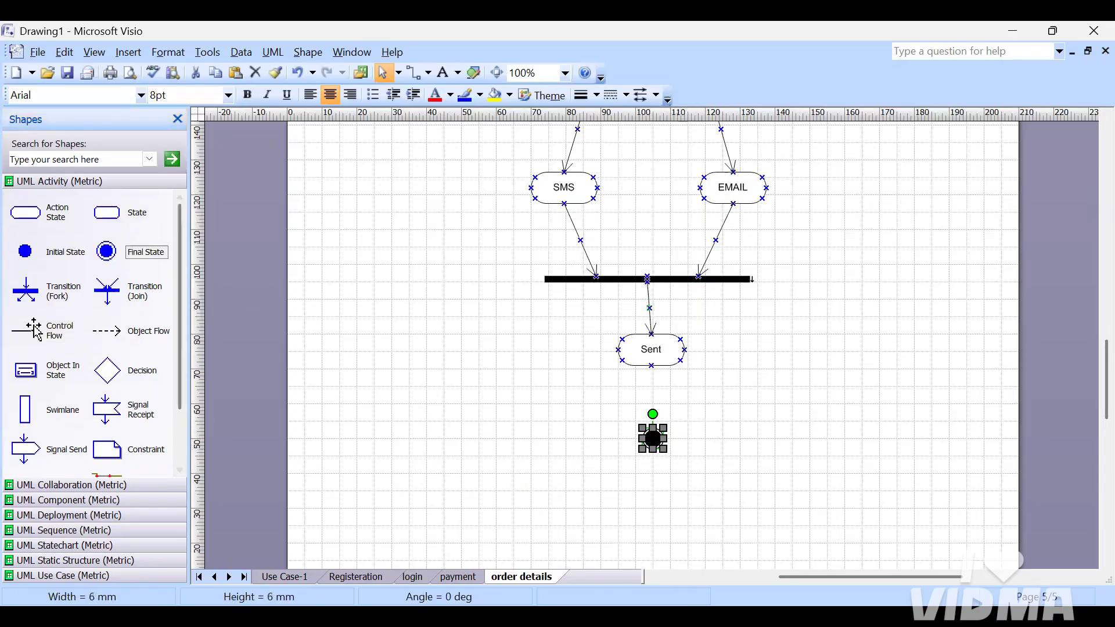
drag(37, 329, 651, 365)
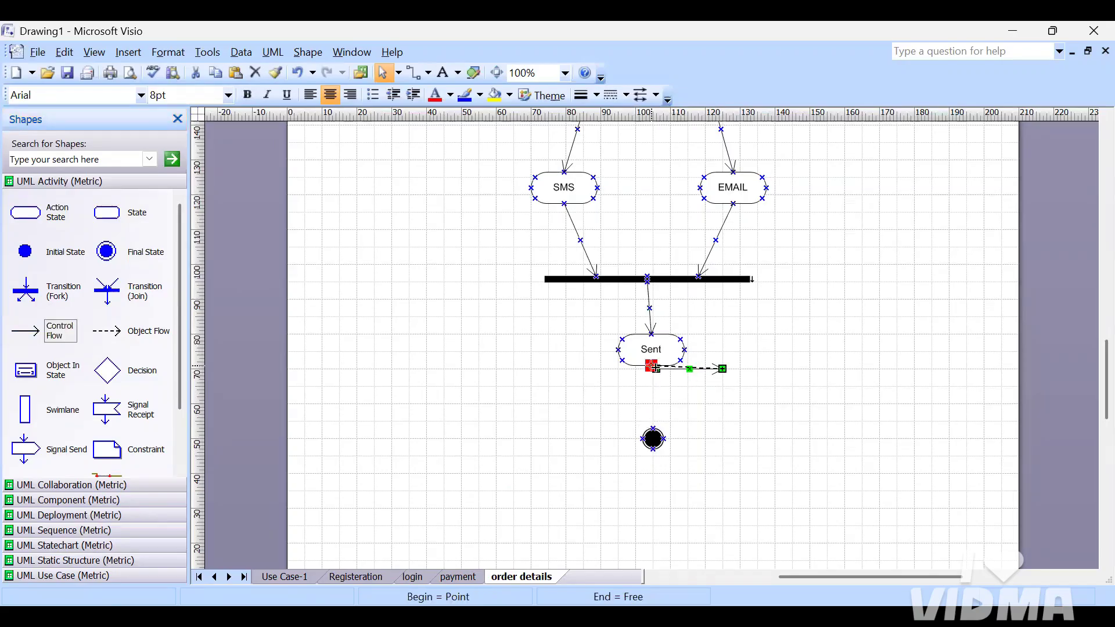
scroll(726, 371, down, 2)
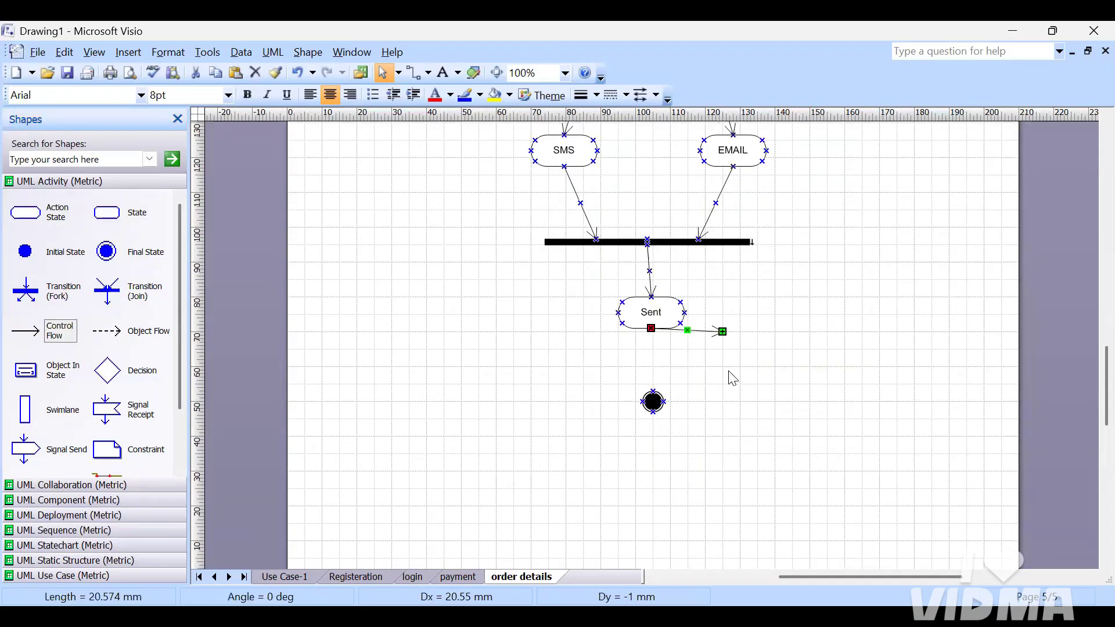
drag(722, 332, 653, 390)
click(973, 390)
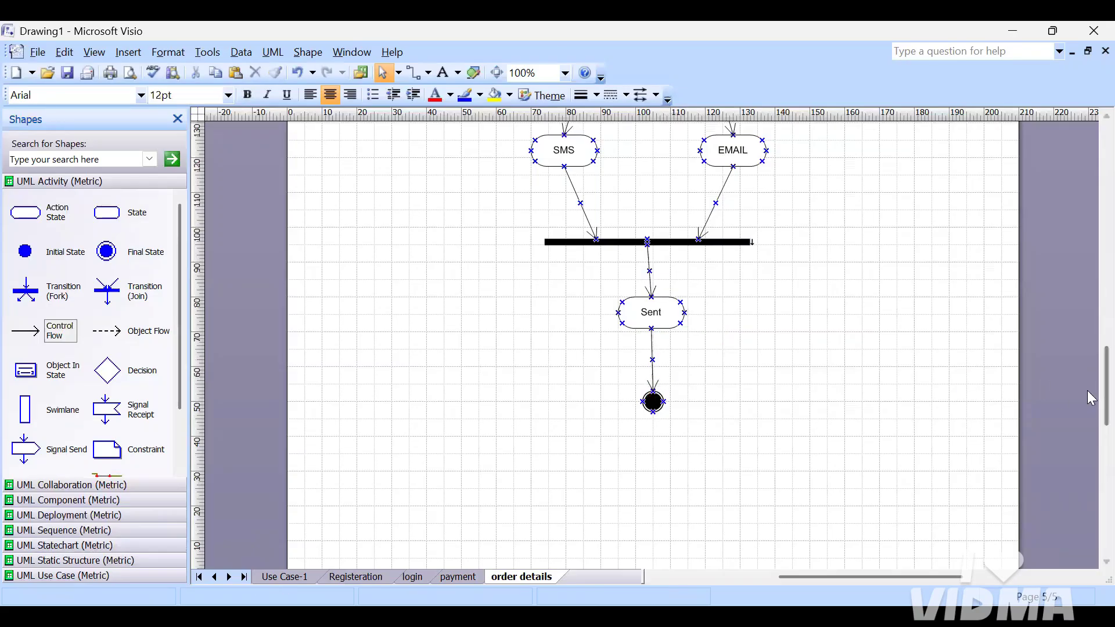
Review the order details activity diagram from the initial state through the fork and join to the final state.
scroll(1090, 337, up, 6)
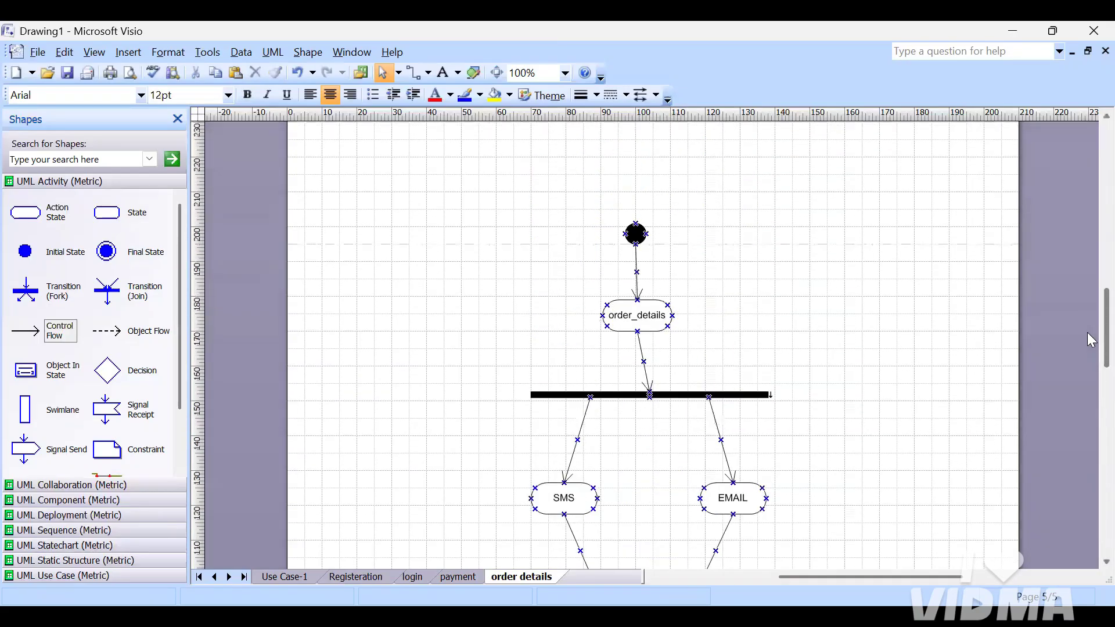
scroll(918, 336, down, 4)
scroll(917, 336, up, 6)
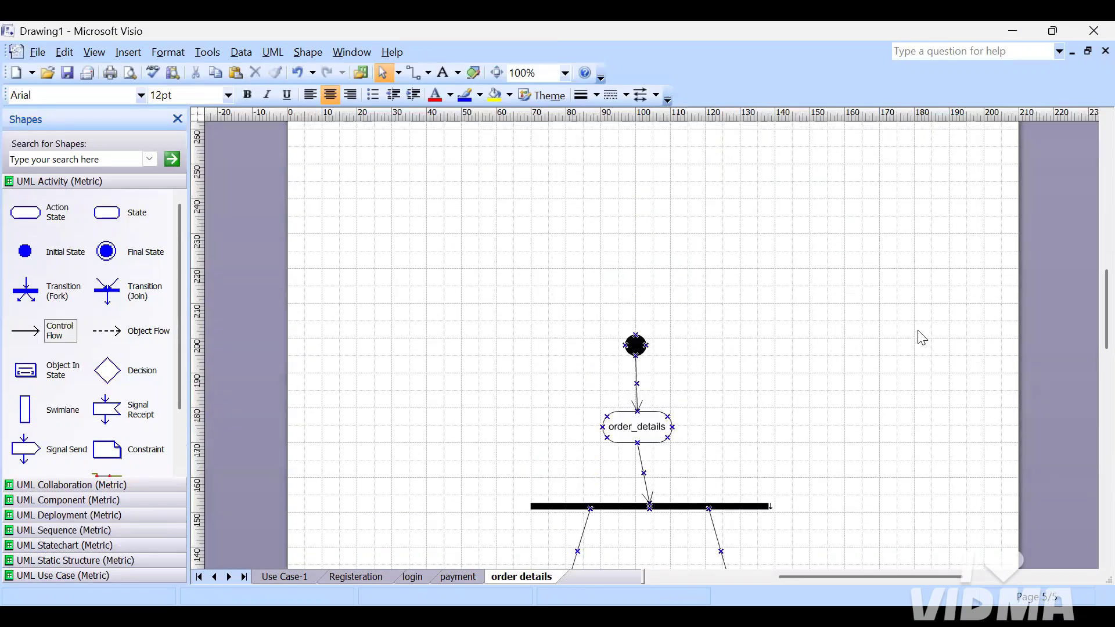
scroll(921, 338, down, 2)
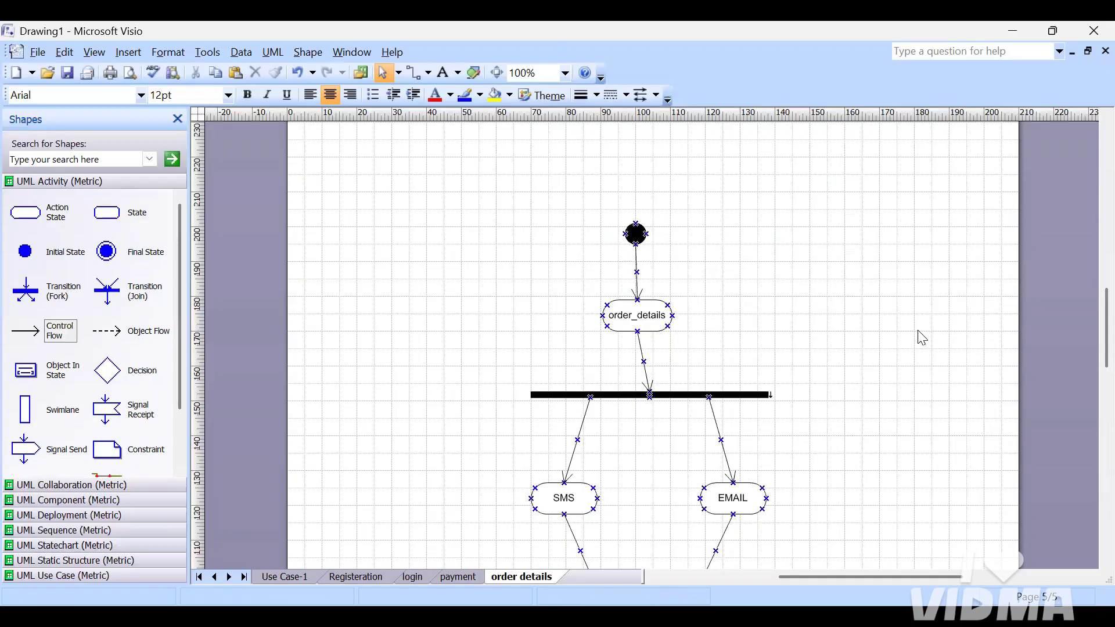
scroll(922, 337, down, 4)
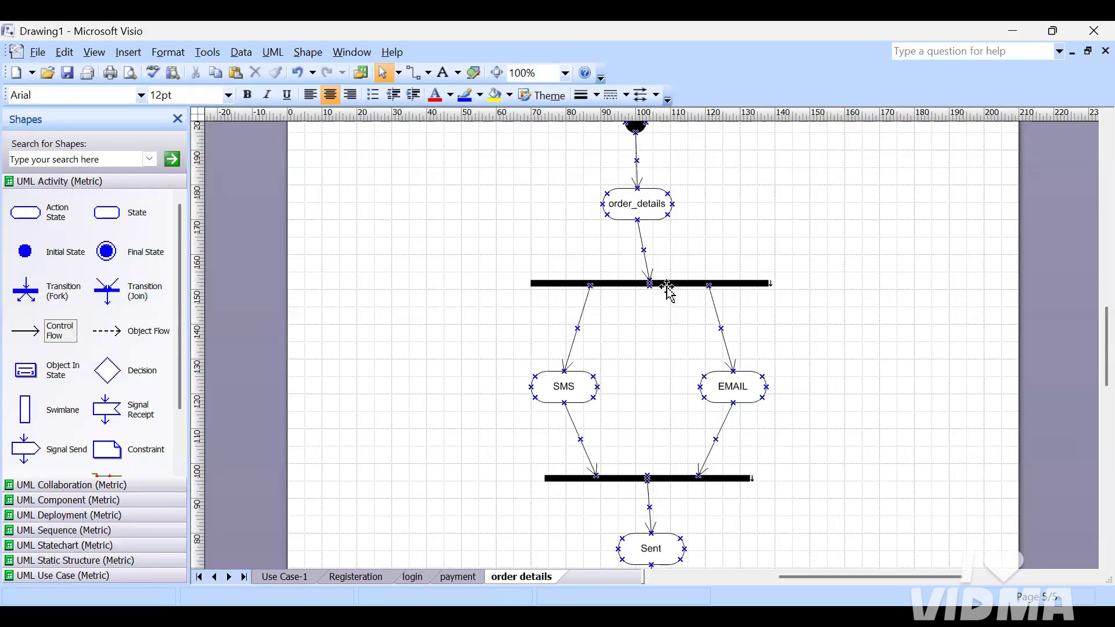
scroll(668, 287, down, 2)
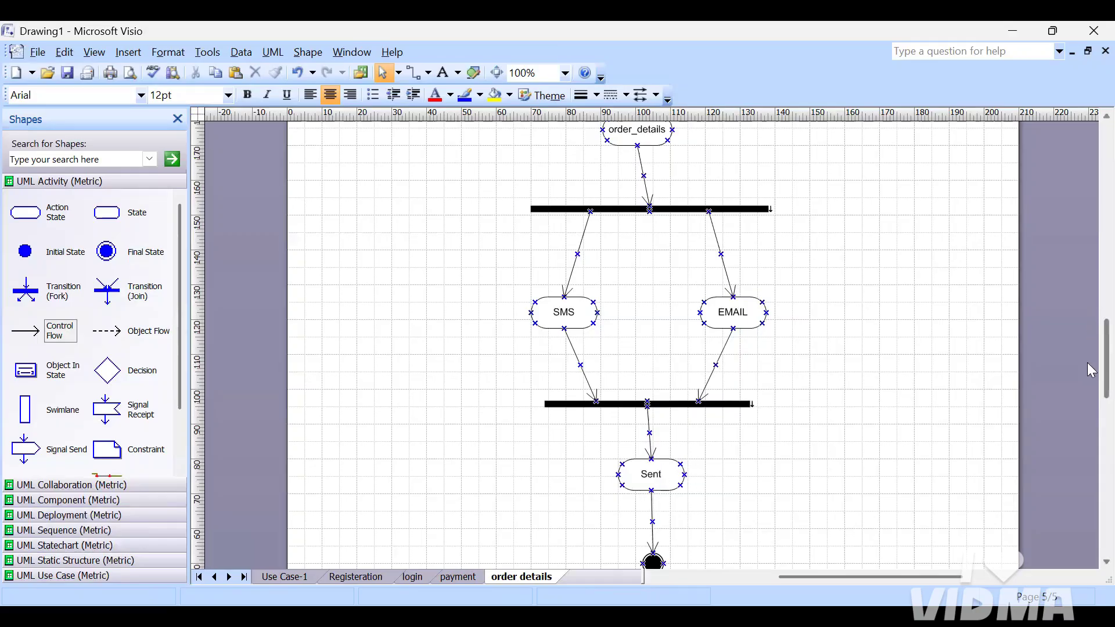
scroll(1089, 375, down, 3)
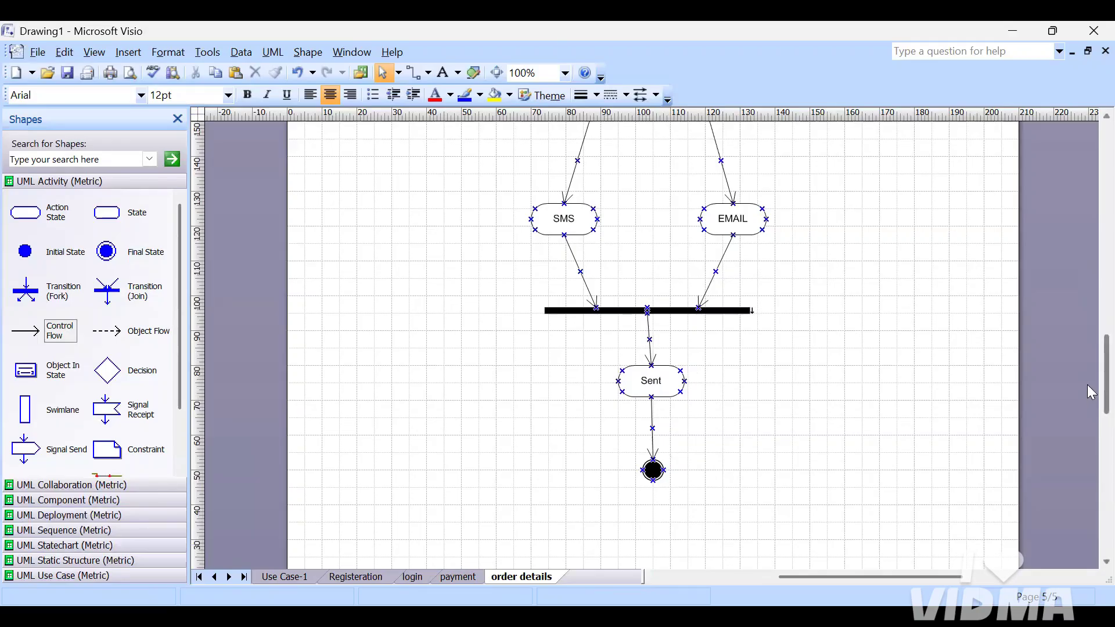
scroll(1088, 372, up, 8)
scroll(1087, 348, down, 4)
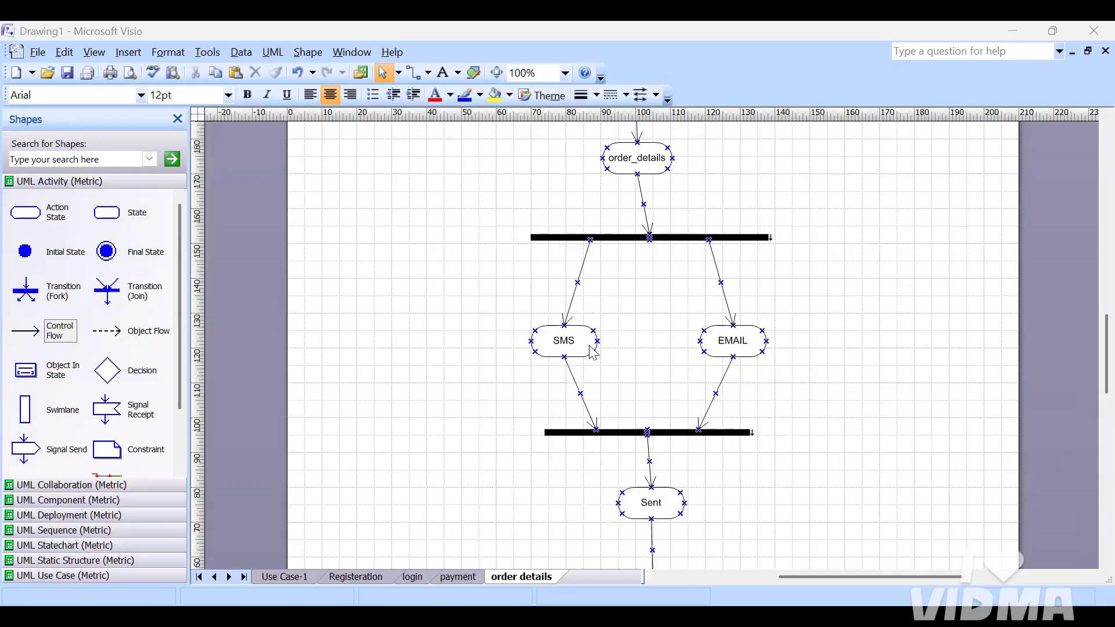
Review the diagrams on the Registeration, login and payment pages, and return to the order details page.
click(351, 576)
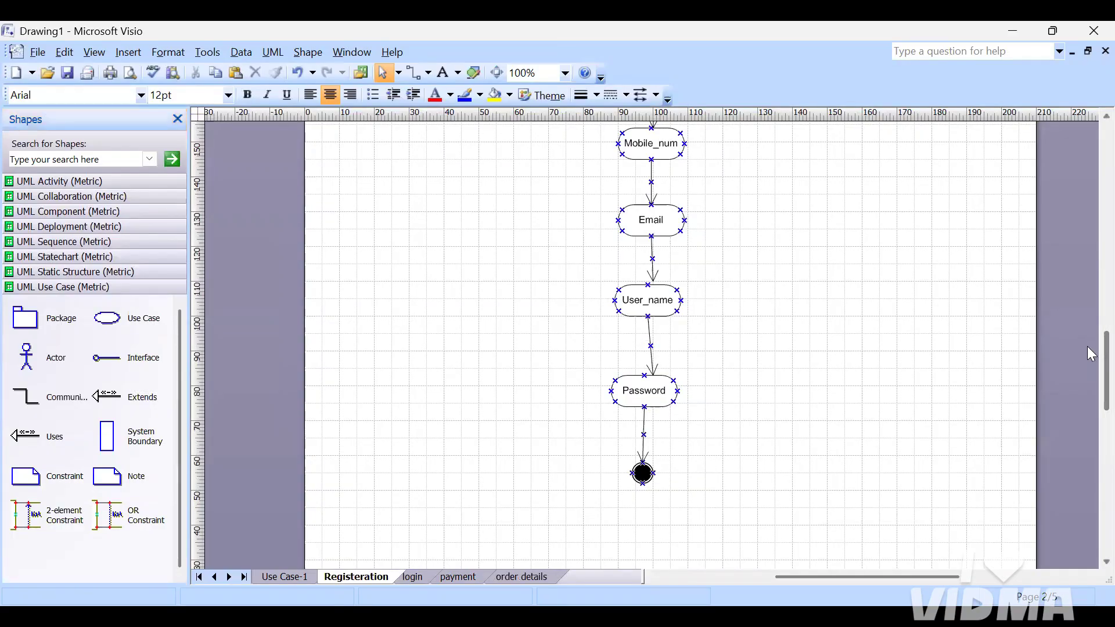
scroll(1090, 329, up, 3)
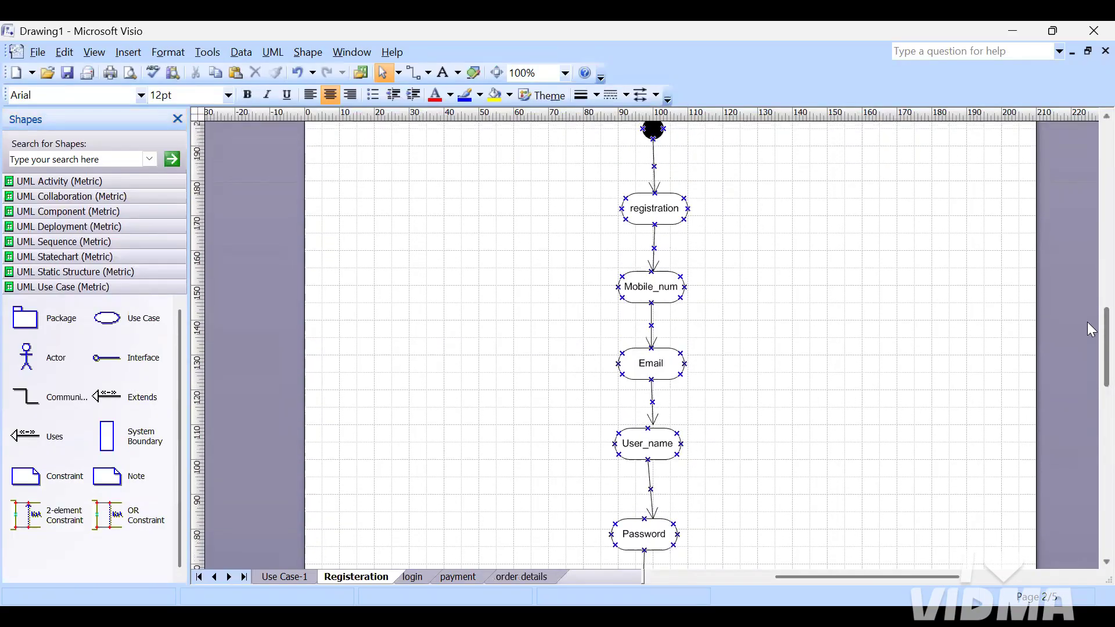
click(416, 578)
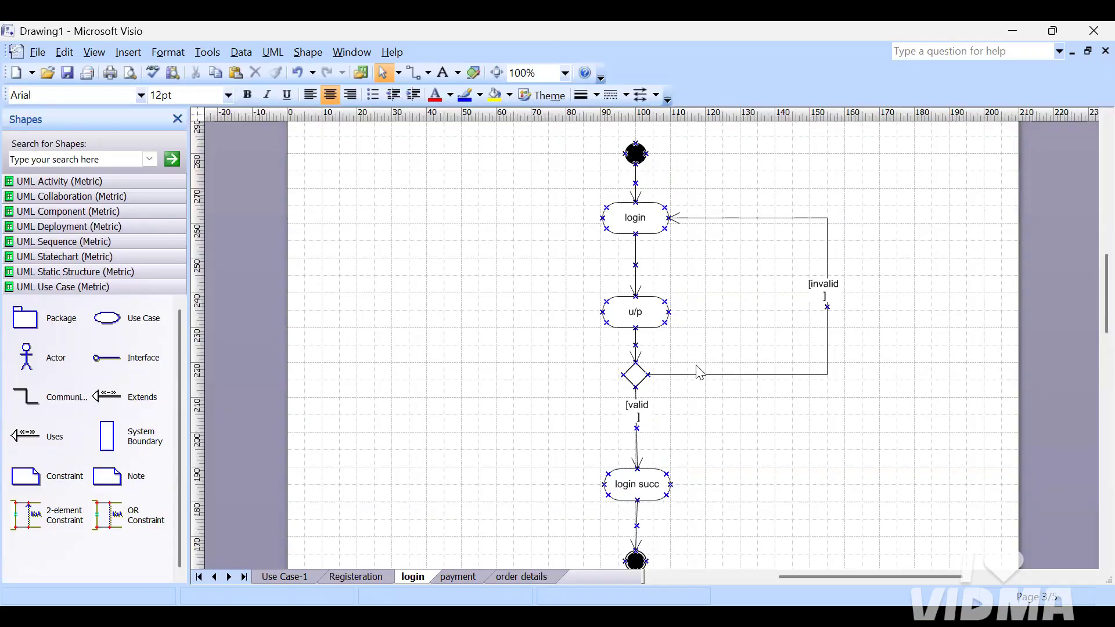
click(449, 573)
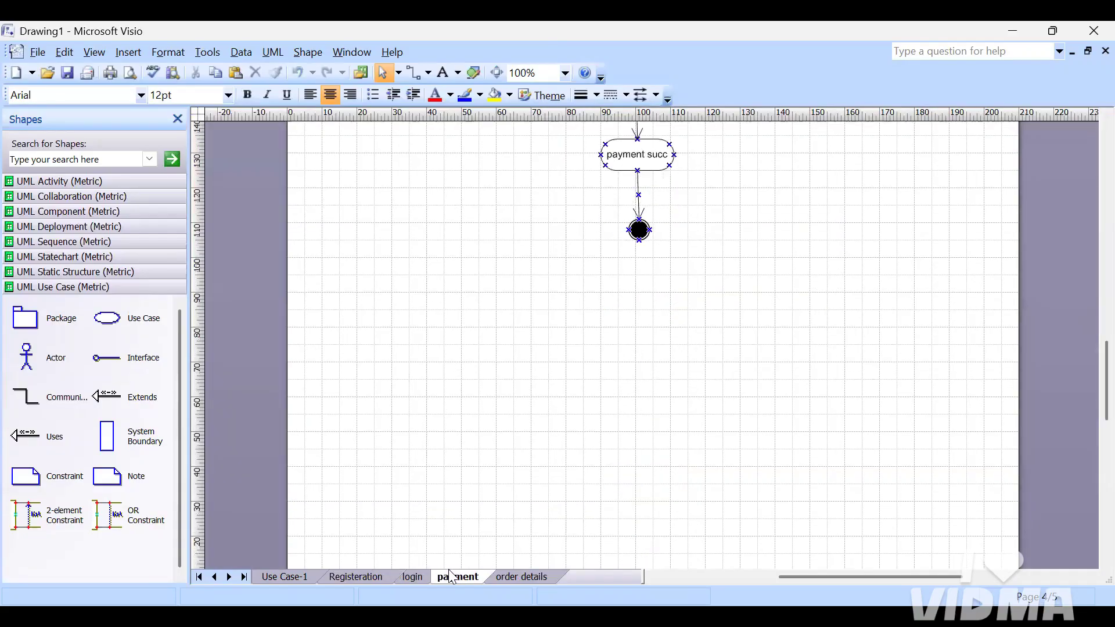
drag(1090, 365, 1088, 312)
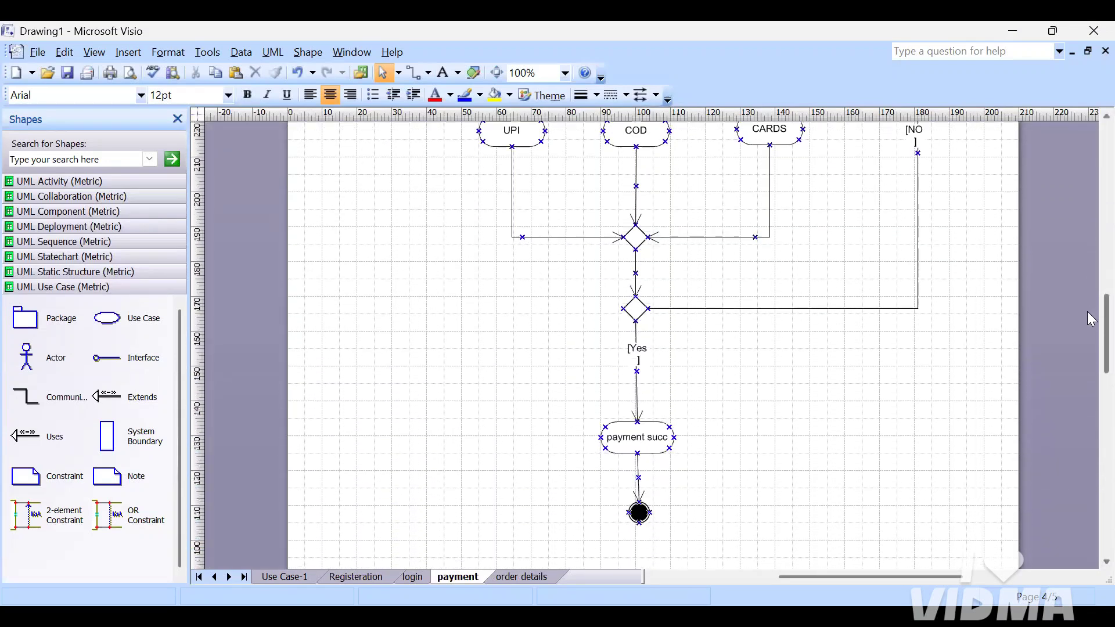
click(520, 575)
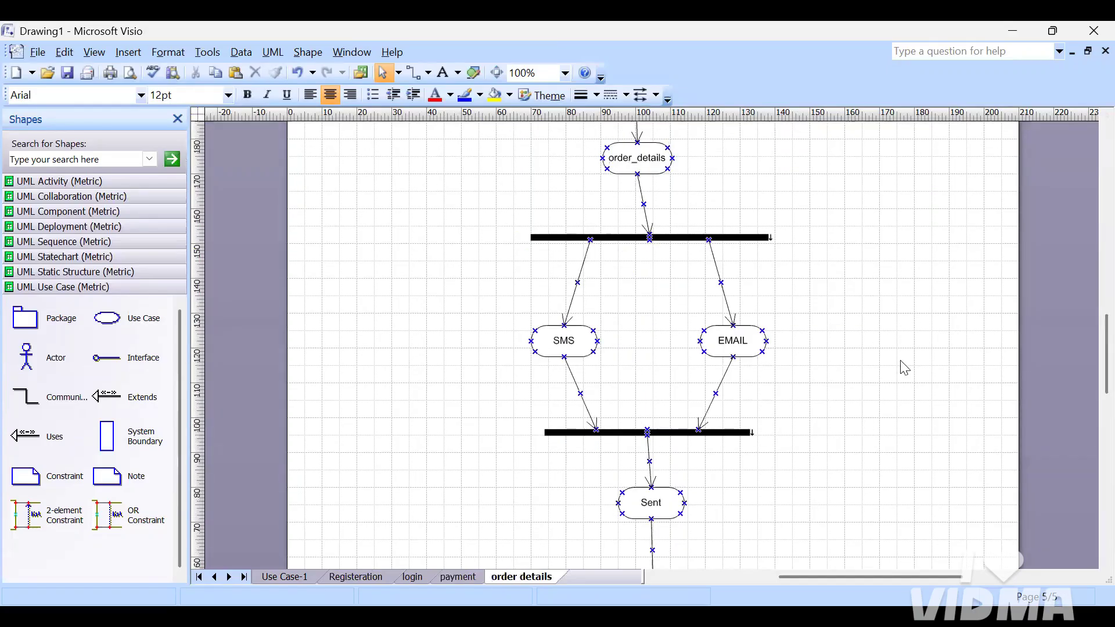